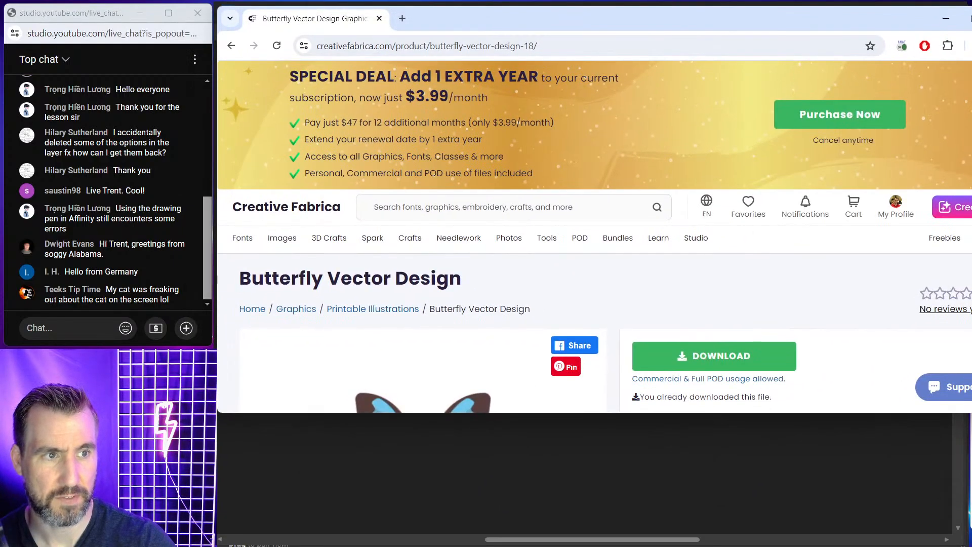
# Scroll through the Butterfly Vector Design product page in the browser.
pyautogui.moveTo(971, 156); pyautogui.dragTo(935, 158)
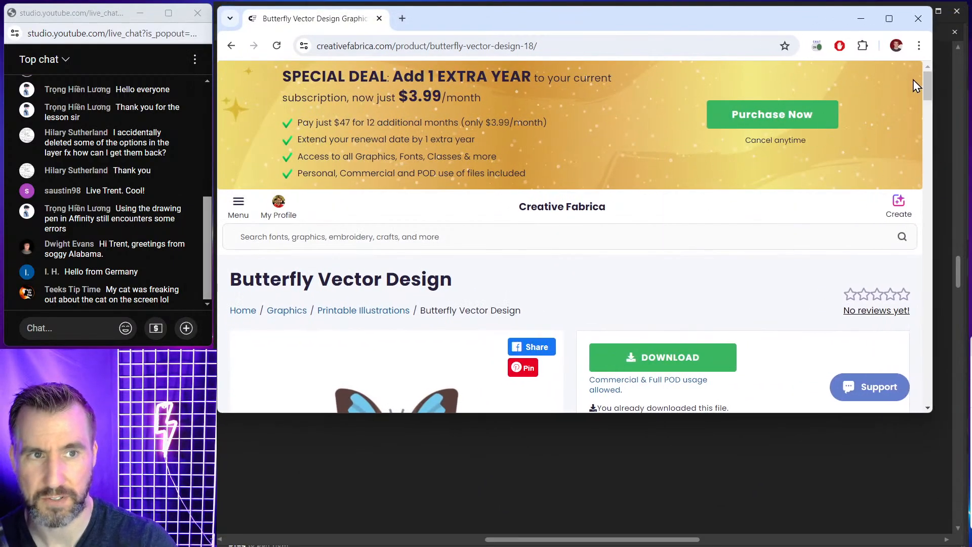
pyautogui.moveTo(767, 413); pyautogui.dragTo(763, 530)
pyautogui.scroll(-1, 496, 273)
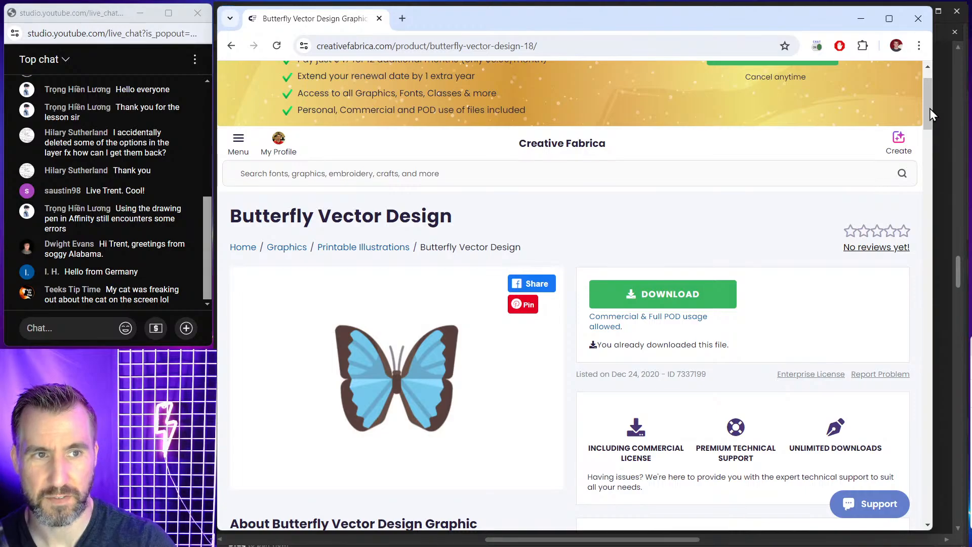
pyautogui.moveTo(929, 108); pyautogui.dragTo(935, 159)
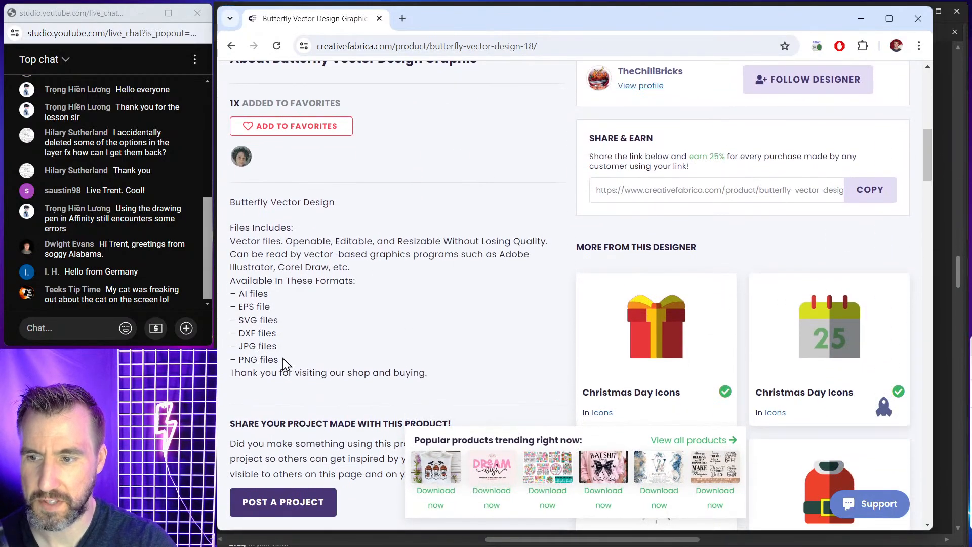
# Highlight the list of available file formats in the product description.
pyautogui.moveTo(282, 360); pyautogui.dragTo(238, 300)
pyautogui.click(289, 324)
pyautogui.moveTo(286, 339); pyautogui.dragTo(241, 296)
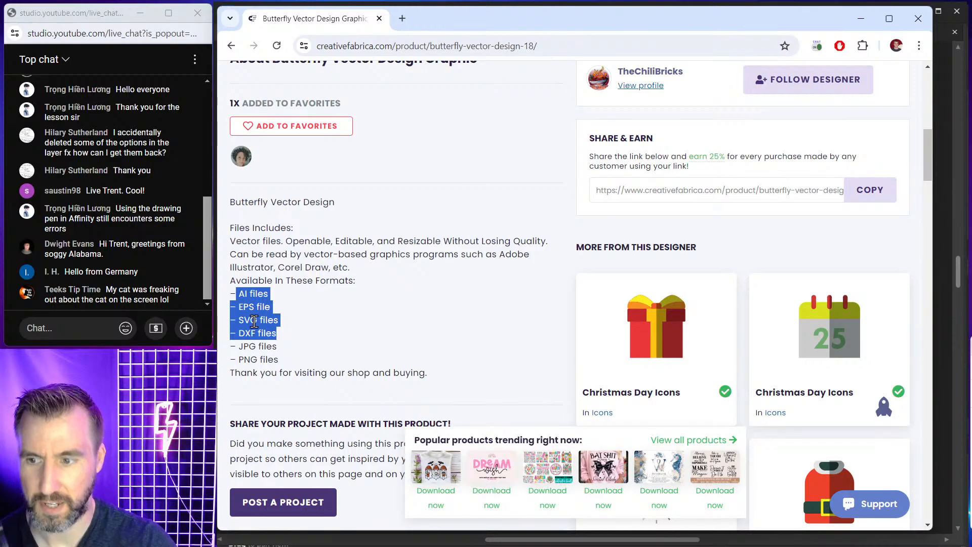
pyautogui.click(312, 328)
pyautogui.doubleClick(250, 333)
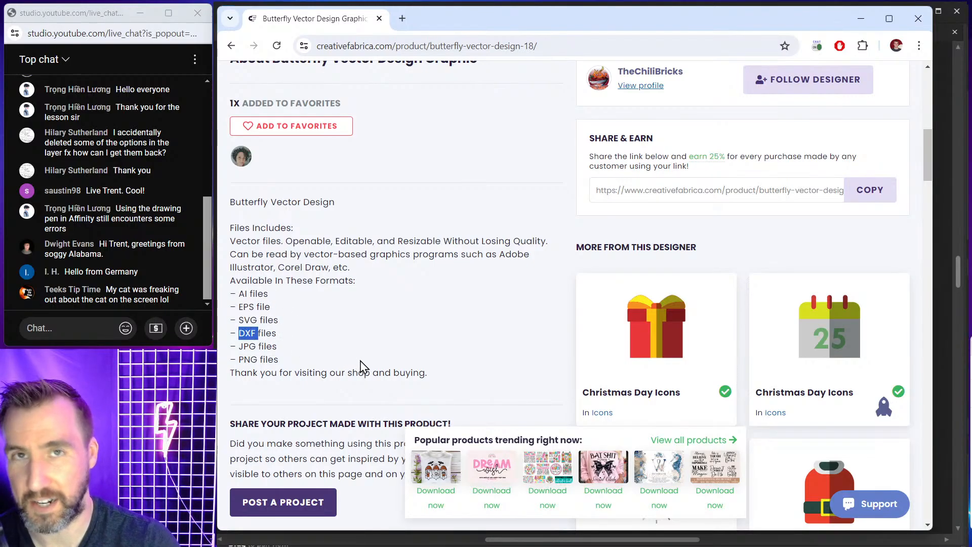
pyautogui.doubleClick(251, 320)
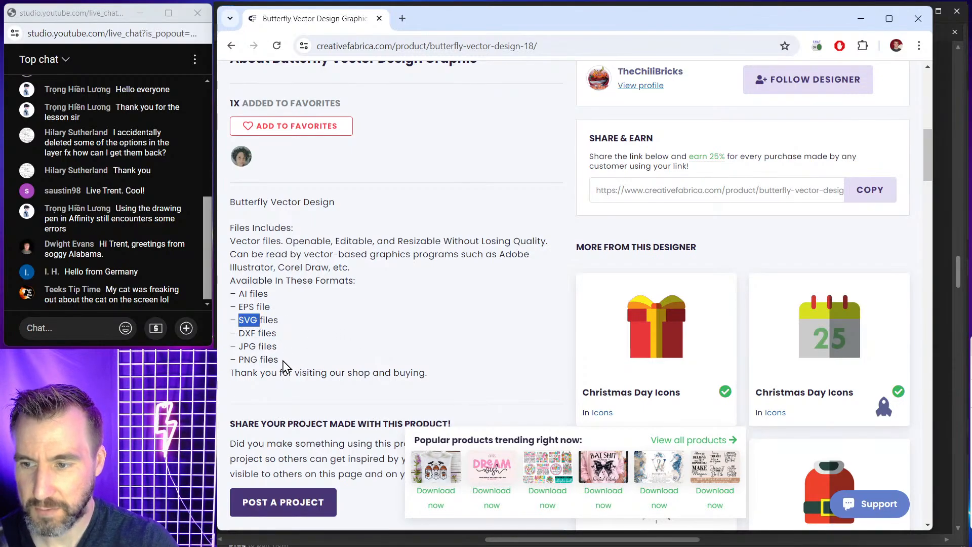
pyautogui.moveTo(279, 360); pyautogui.dragTo(238, 347)
pyautogui.click(329, 329)
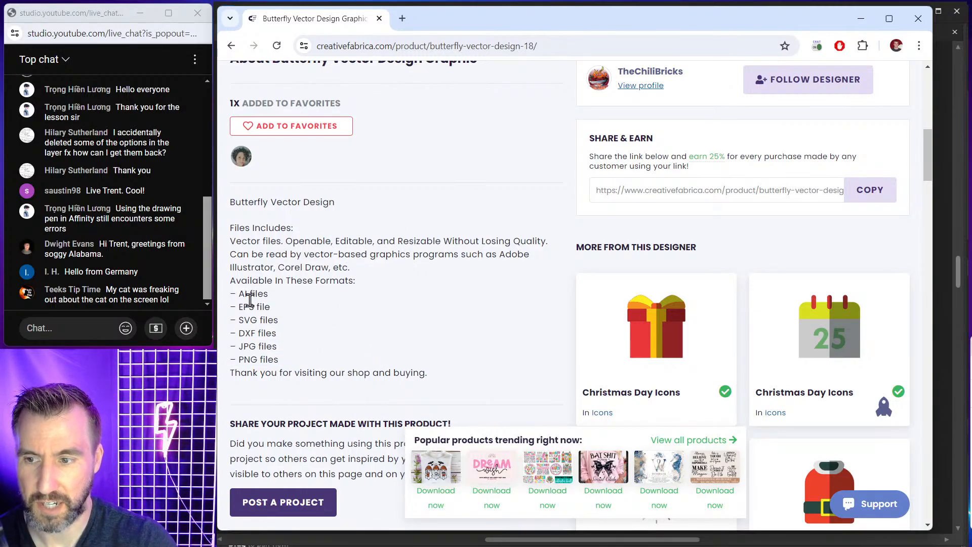
pyautogui.moveTo(249, 294); pyautogui.dragTo(278, 360)
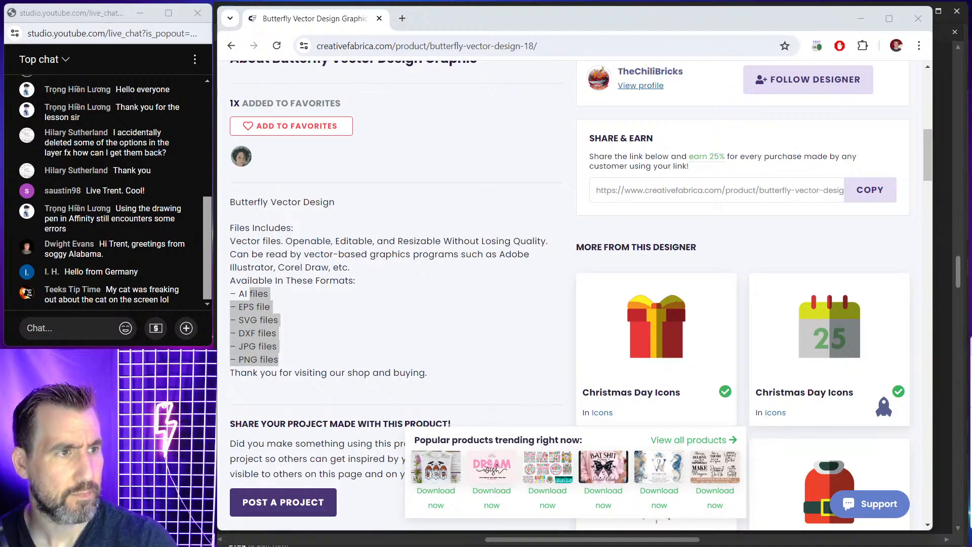
# Examine the downloaded Butterfly0043 files of each format in the Butterfly_Vectors folder.
pyautogui.moveTo(971, 87); pyautogui.dragTo(654, 102)
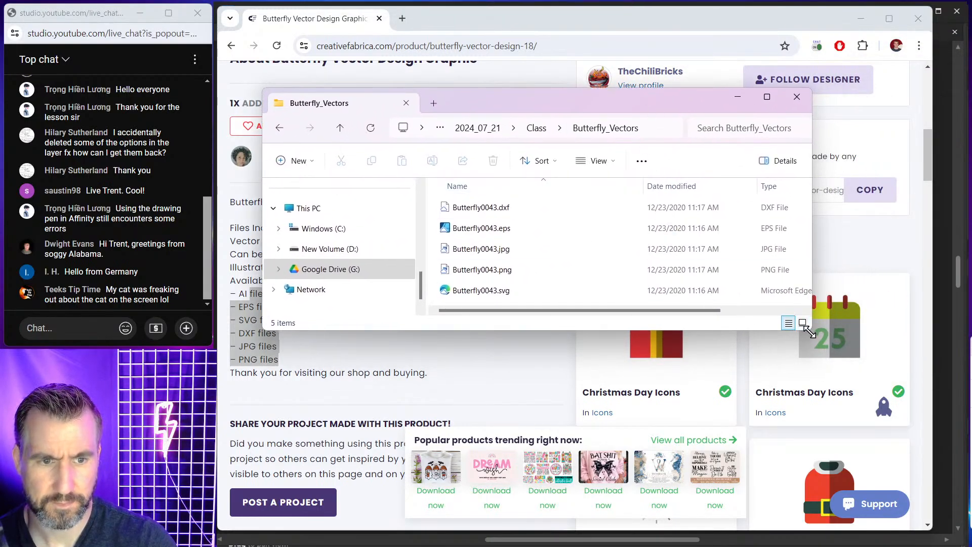
pyautogui.moveTo(810, 329); pyautogui.dragTo(875, 428)
pyautogui.click(498, 208)
pyautogui.click(499, 228)
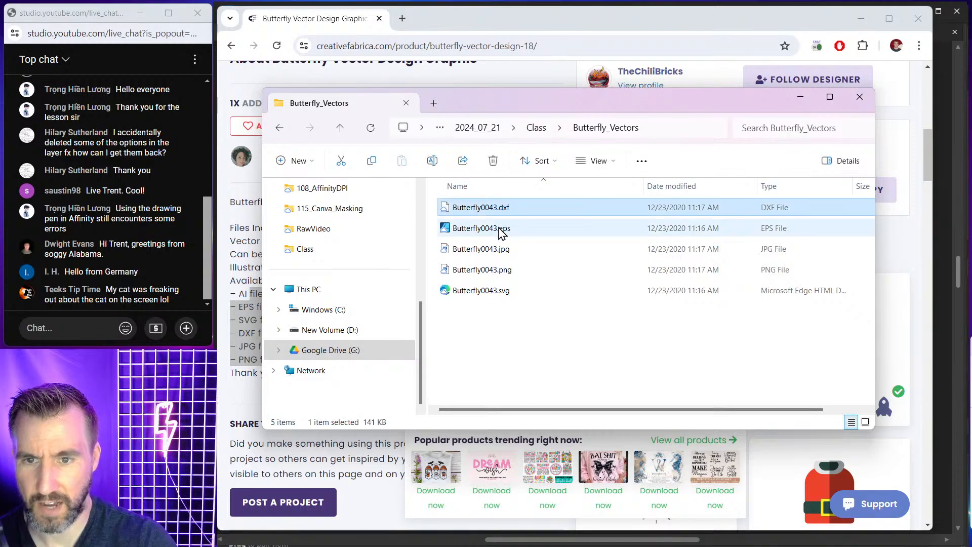
pyautogui.click(498, 249)
pyautogui.click(499, 270)
pyautogui.click(499, 291)
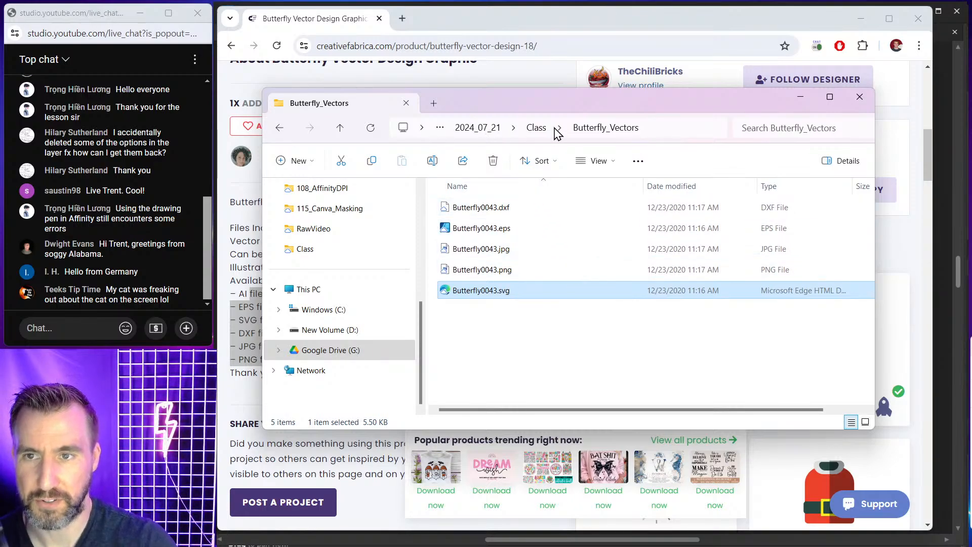
pyautogui.moveTo(581, 95); pyautogui.dragTo(971, 108)
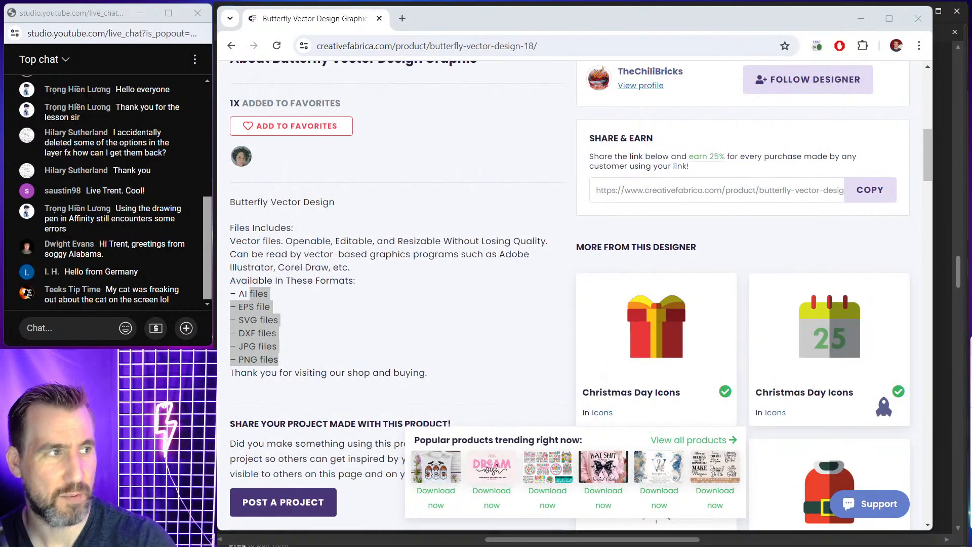
pyautogui.click(634, 23)
pyautogui.scroll(6, 501, 132)
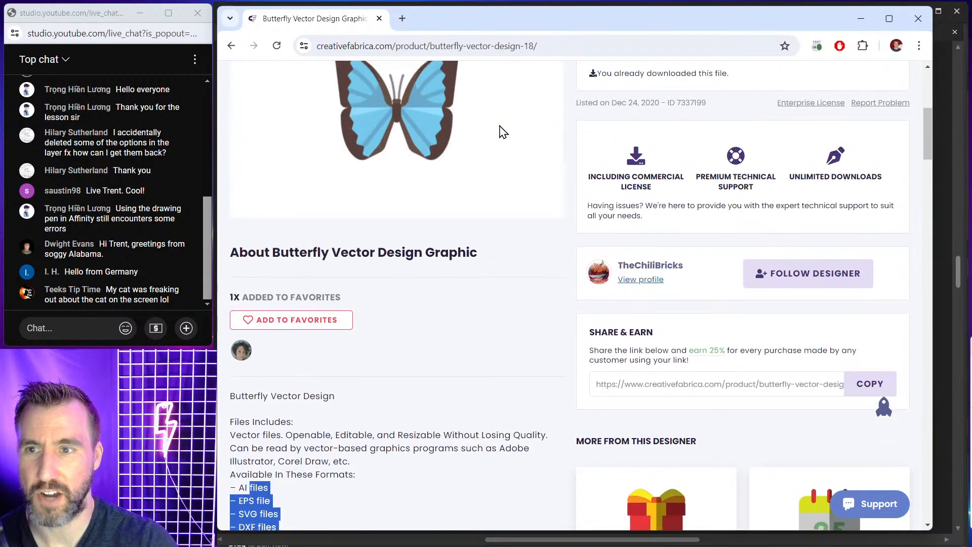
pyautogui.scroll(-6, 510, 159)
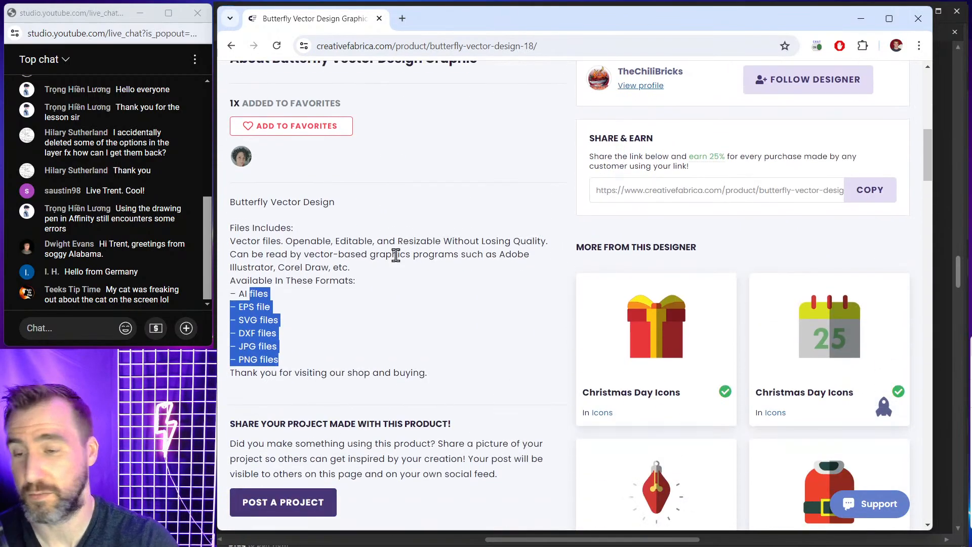
pyautogui.click(246, 302)
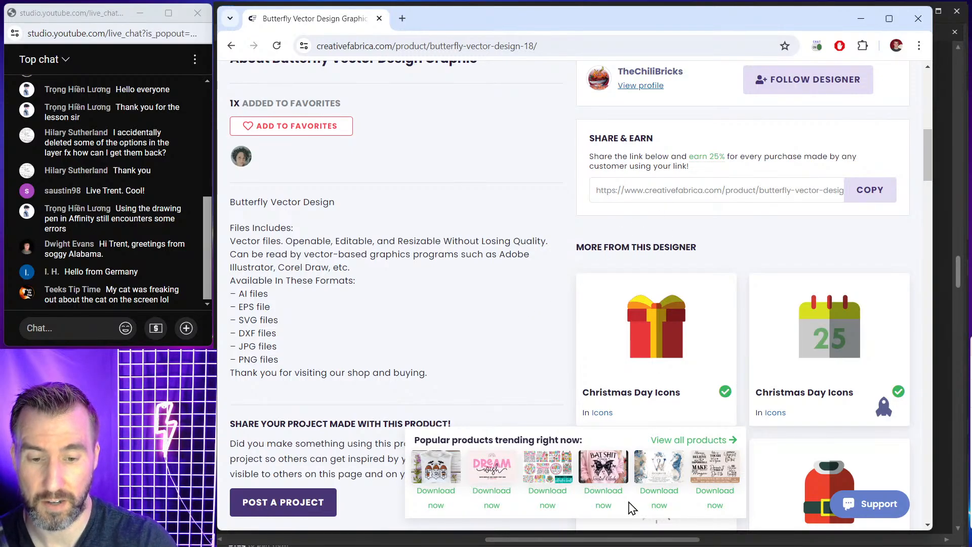
# Switch to Affinity Designer and view the Vector File Formats slide.
pyautogui.moveTo(614, 544)
pyautogui.click(556, 533)
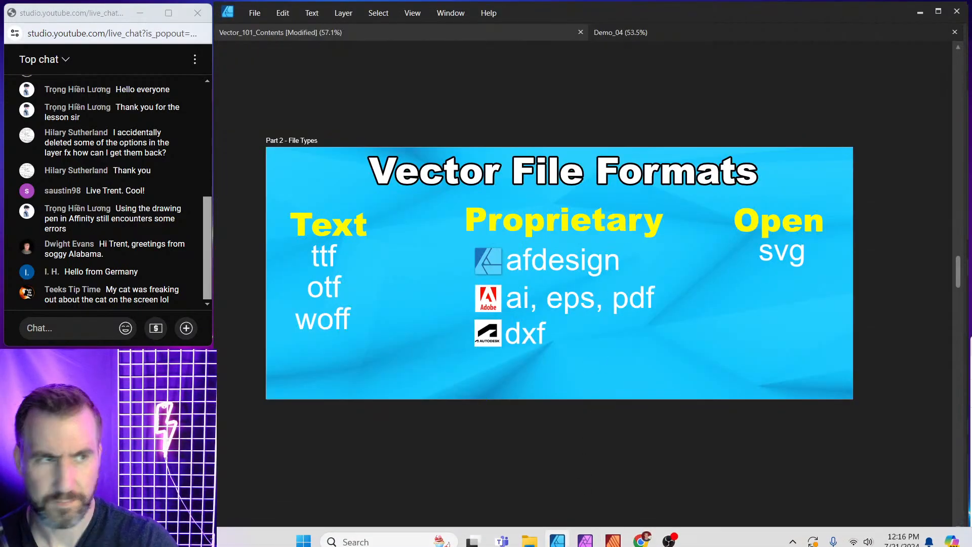
pyautogui.scroll(-10, 539, 214)
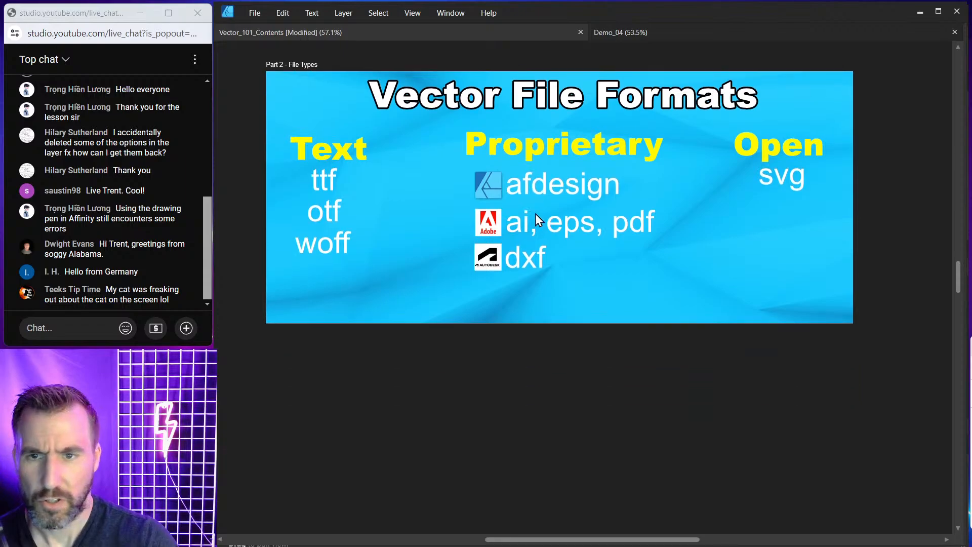
pyautogui.scroll(-2, 542, 214)
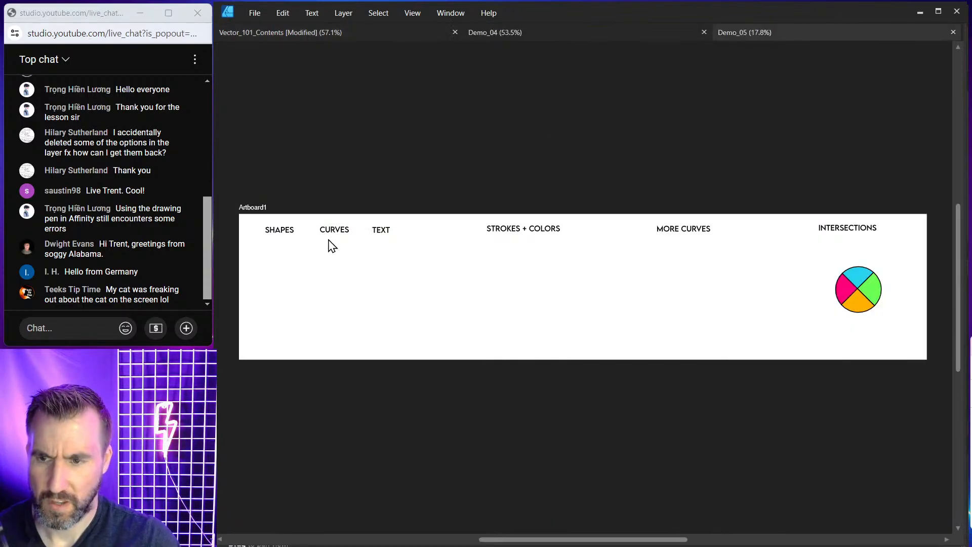
# Zoom into the Demo_05 artboard titles and bring back the interface panels.
pyautogui.scroll(4, 329, 241)
pyautogui.moveTo(460, 114); pyautogui.dragTo(538, 91)
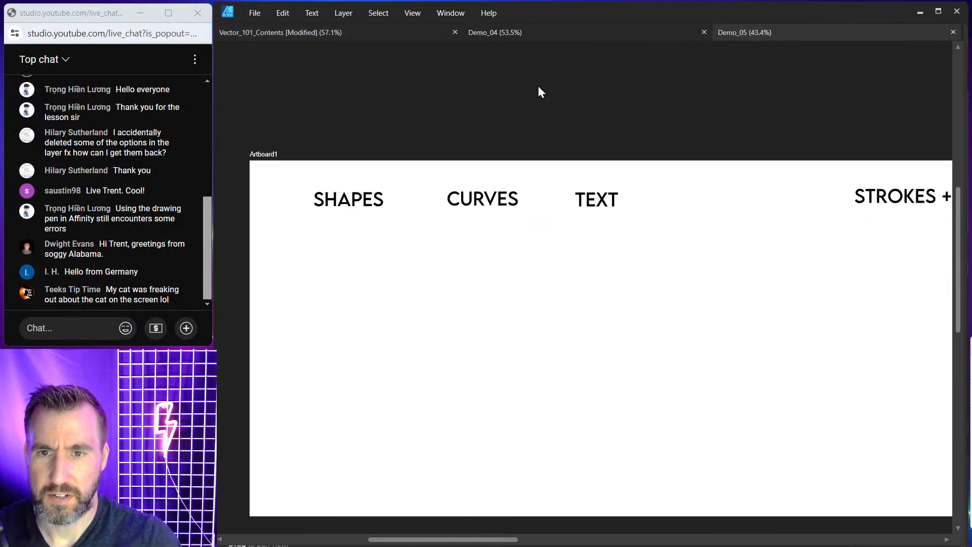
pyautogui.press('Tab')
pyautogui.moveTo(514, 126); pyautogui.dragTo(561, 108)
pyautogui.scroll(1, 528, 127)
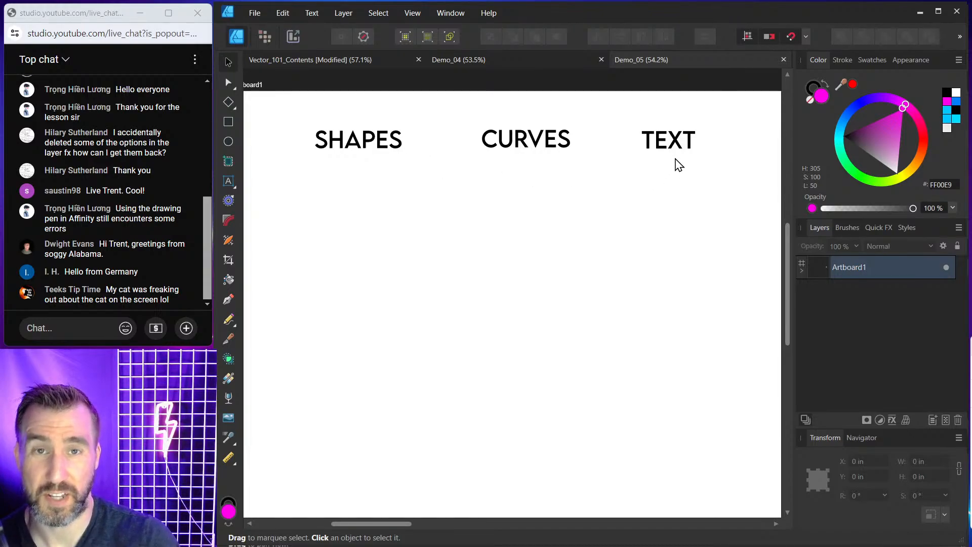
pyautogui.moveTo(795, 159); pyautogui.dragTo(798, 158)
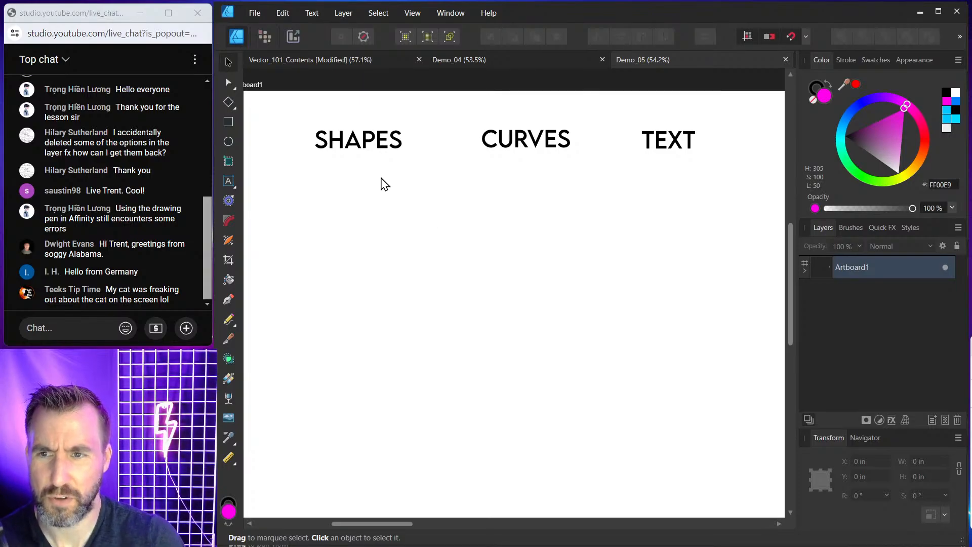
# Draw a star about 3.1 in wide below the SHAPES title with the Star Tool.
pyautogui.click(350, 140)
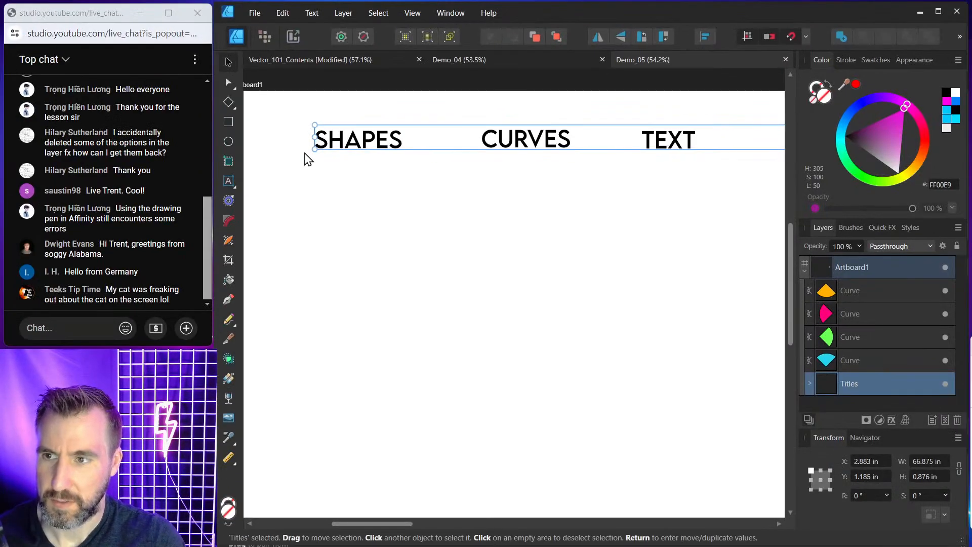
pyautogui.click(236, 107)
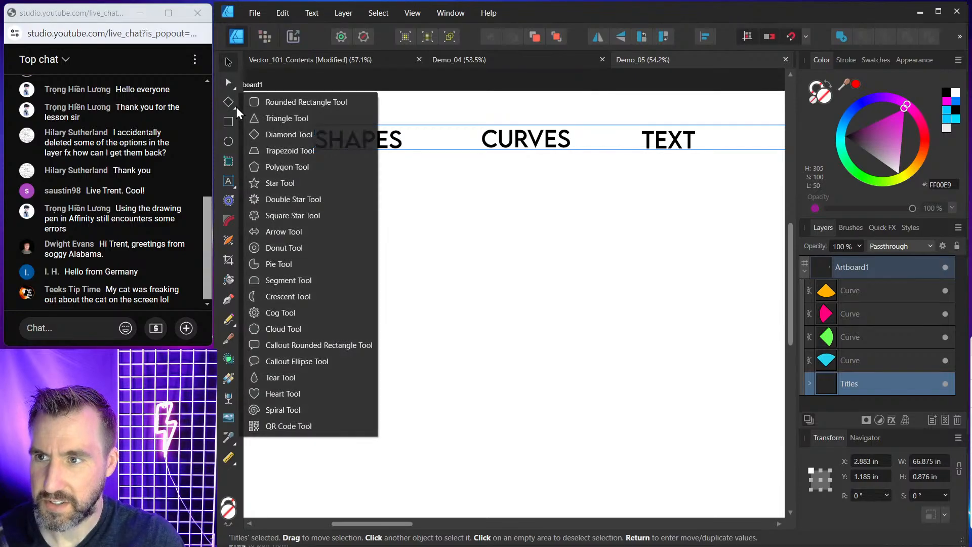
pyautogui.click(274, 102)
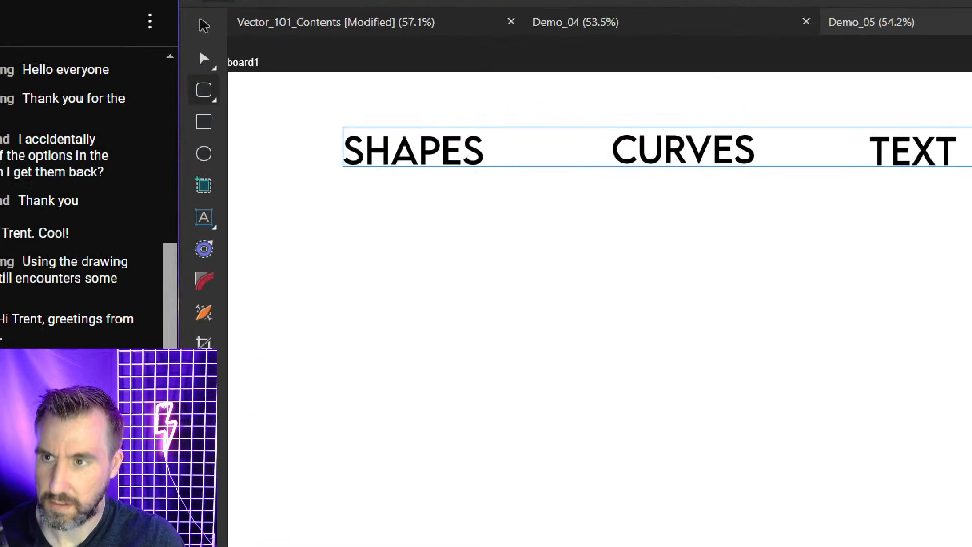
pyautogui.moveTo(216, 74)
pyautogui.mouseDown()
pyautogui.moveTo(175, 79)
pyautogui.moveTo(163, 105)
pyautogui.moveTo(170, 185)
pyautogui.moveTo(197, 203)
pyautogui.moveTo(241, 145)
pyautogui.moveTo(218, 76)
pyautogui.mouseUp()
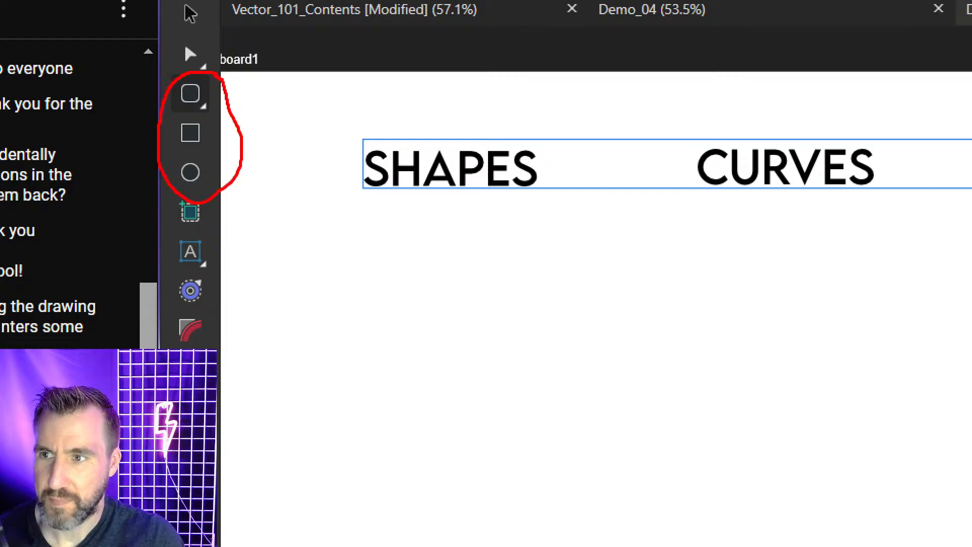
pyautogui.press('Escape')
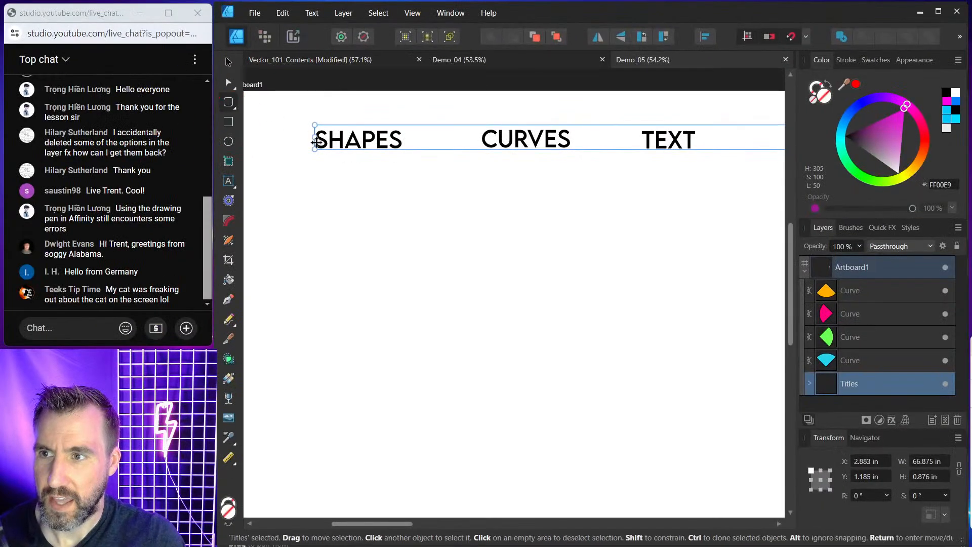
pyautogui.click(230, 104)
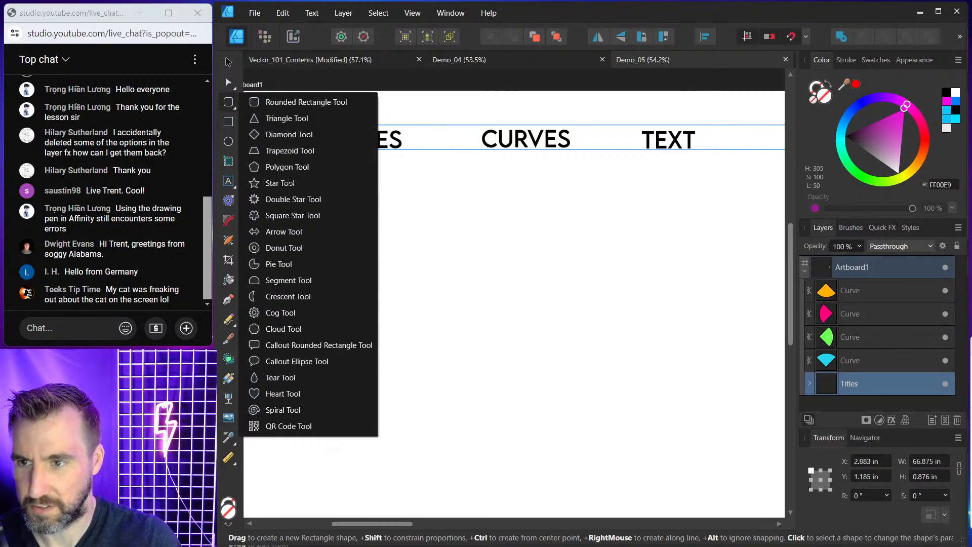
pyautogui.click(288, 183)
pyautogui.moveTo(337, 188); pyautogui.dragTo(425, 273)
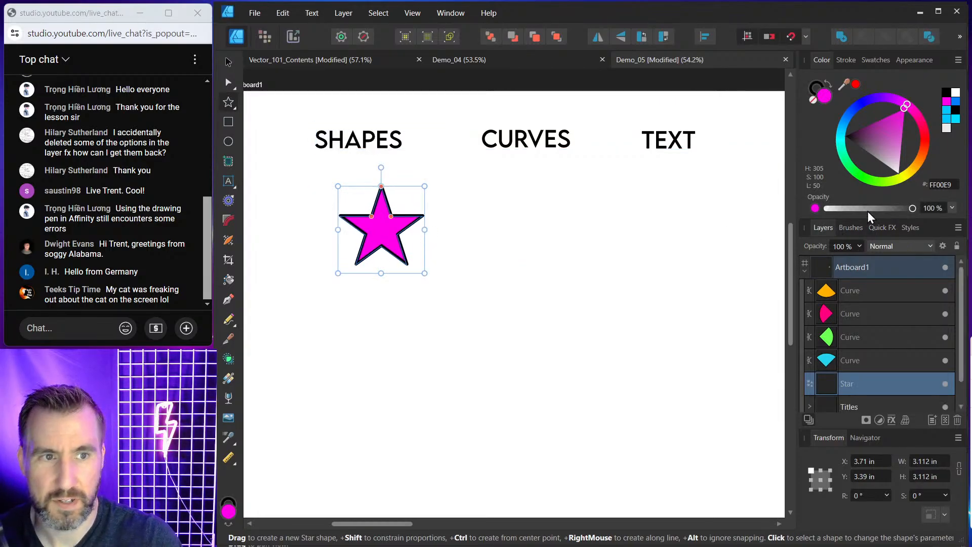
# Fill the star yellow and move it slightly up and left.
pyautogui.moveTo(917, 163); pyautogui.dragTo(912, 176)
pyautogui.click(226, 63)
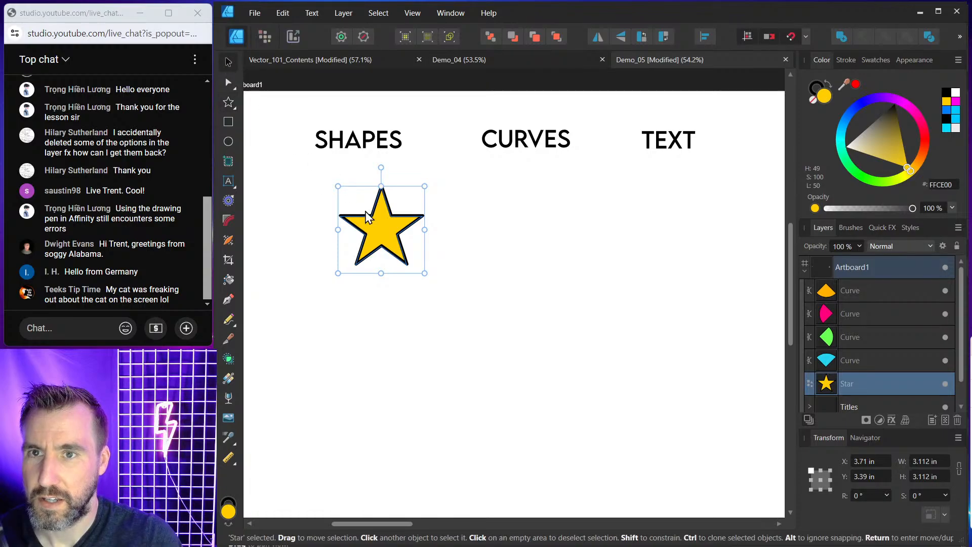
pyautogui.moveTo(382, 237); pyautogui.dragTo(368, 227)
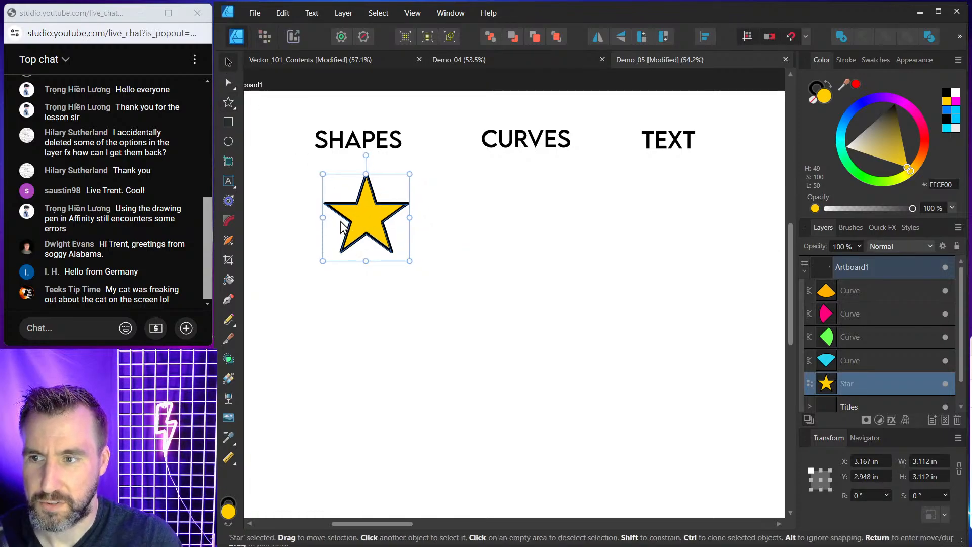
# Draw a purple cog about 4.3 in wide below the star with the Cog Tool, widening its hole.
pyautogui.click(229, 102)
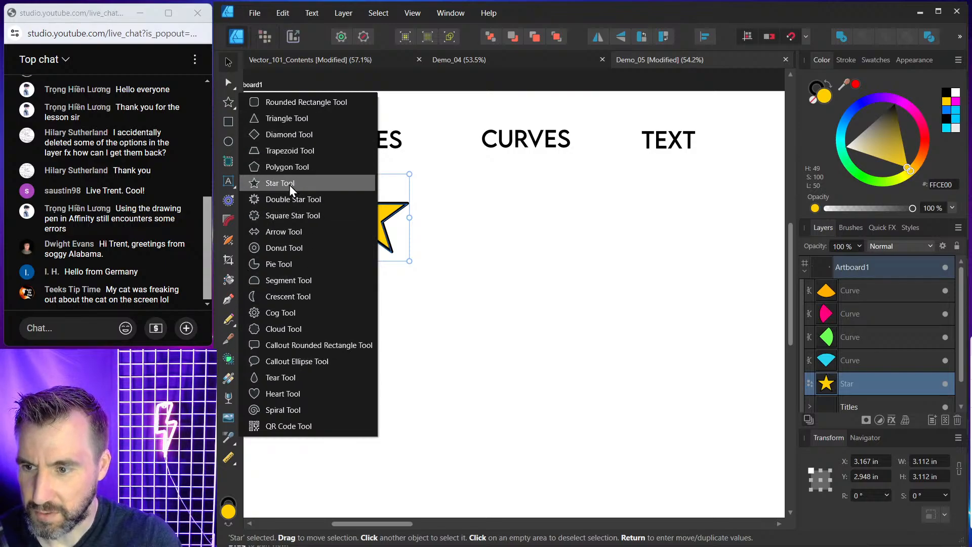
pyautogui.click(281, 312)
pyautogui.moveTo(339, 308); pyautogui.dragTo(471, 410)
pyautogui.moveTo(392, 355); pyautogui.dragTo(382, 338)
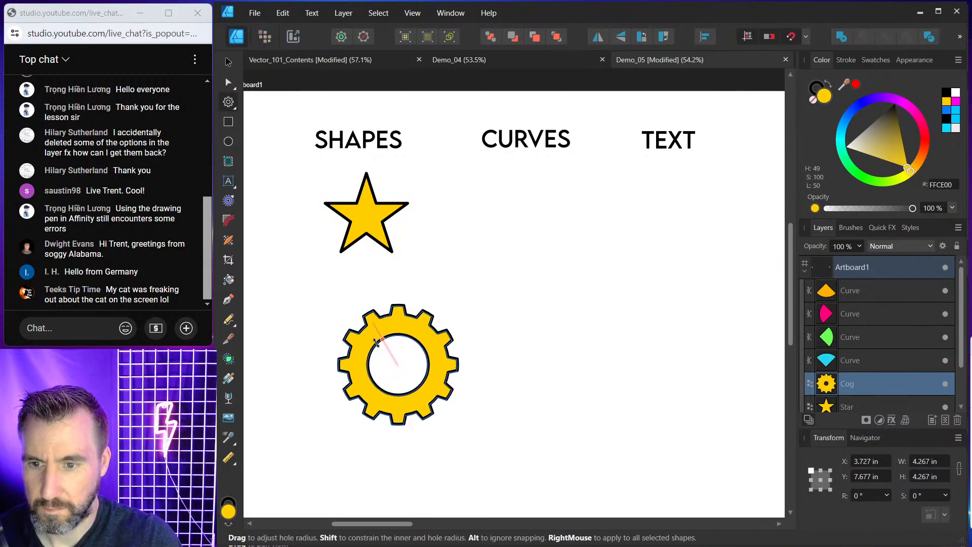
pyautogui.moveTo(890, 101)
pyautogui.mouseDown()
pyautogui.moveTo(867, 107)
pyautogui.moveTo(883, 108)
pyautogui.moveTo(883, 99)
pyautogui.mouseUp()
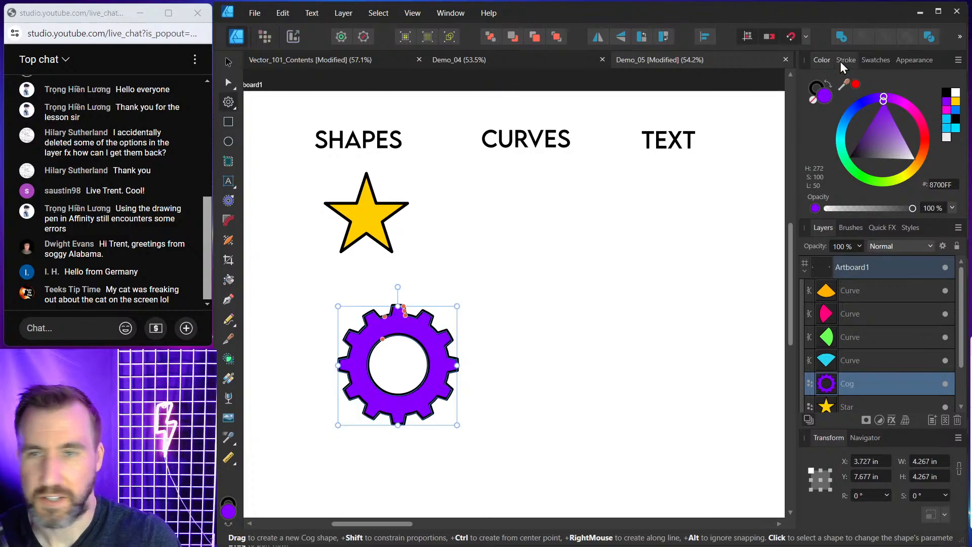
pyautogui.click(938, 11)
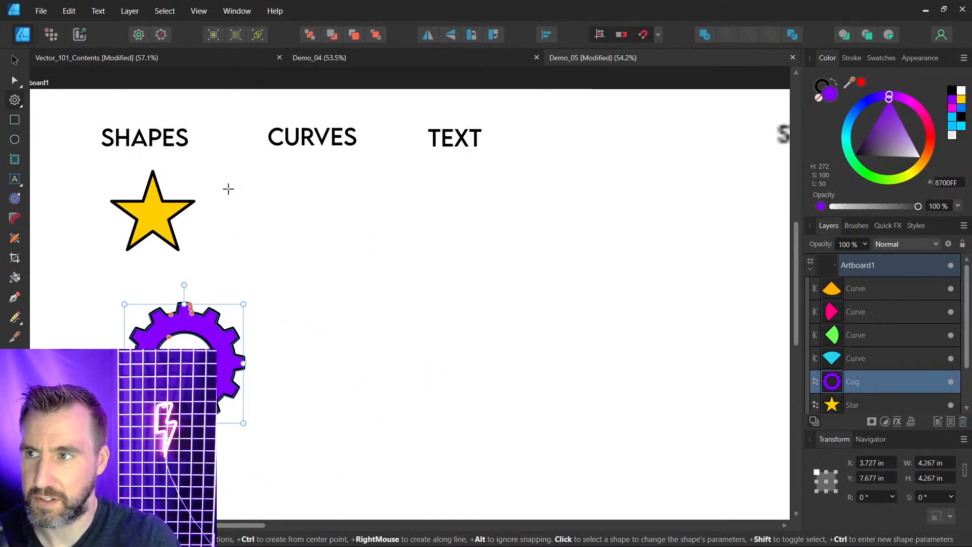
# Nudge the purple cog slightly up and left below the star.
pyautogui.click(14, 60)
pyautogui.click(161, 238)
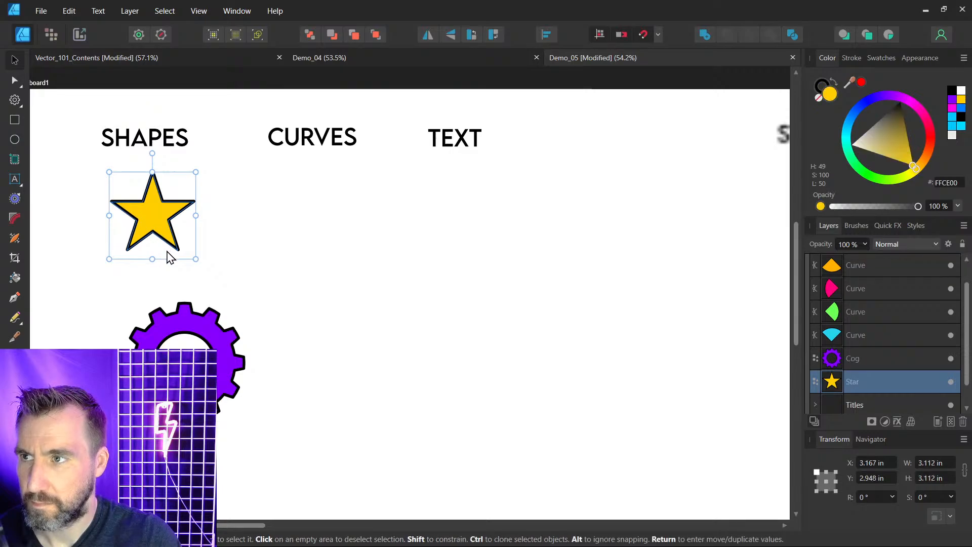
pyautogui.click(196, 342)
pyautogui.click(180, 263)
pyautogui.click(163, 215)
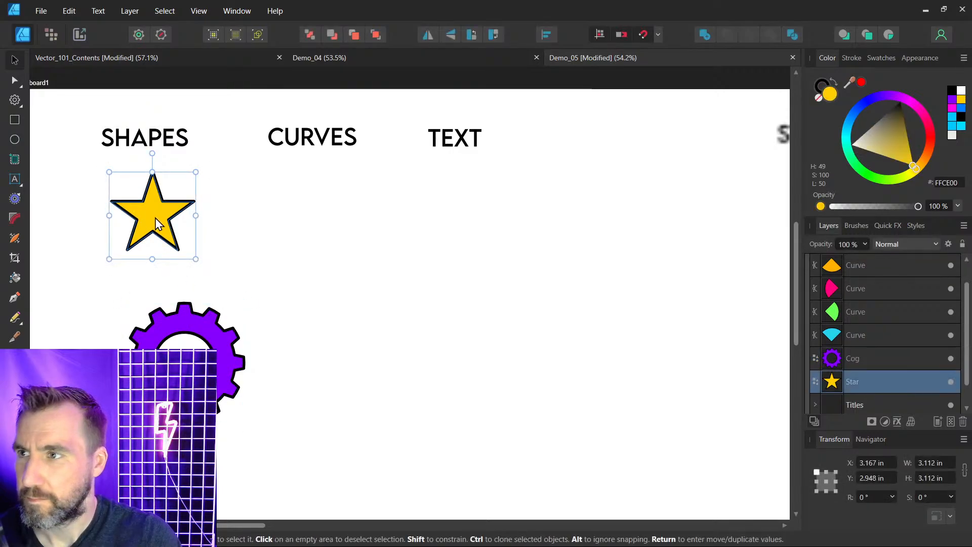
pyautogui.click(183, 276)
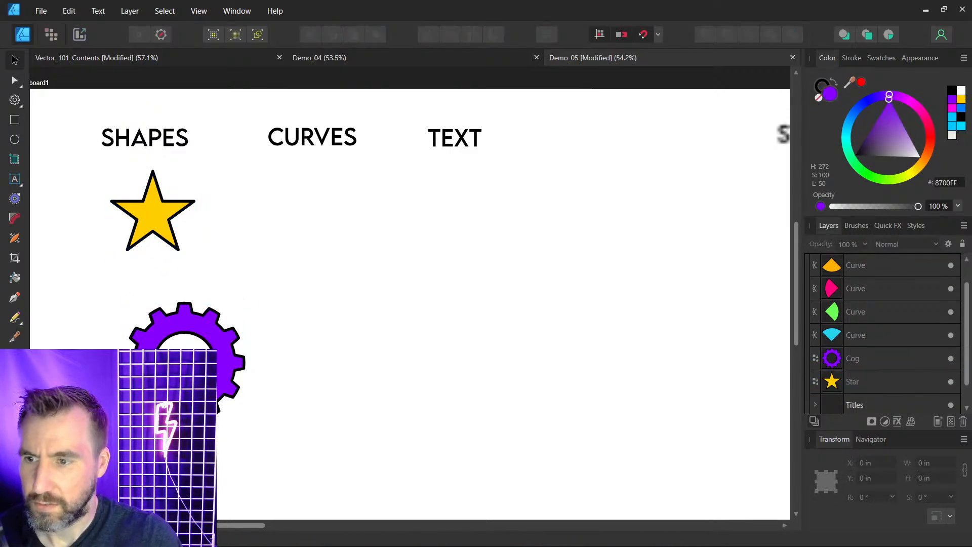
pyautogui.click(207, 337)
pyautogui.moveTo(232, 337); pyautogui.dragTo(208, 334)
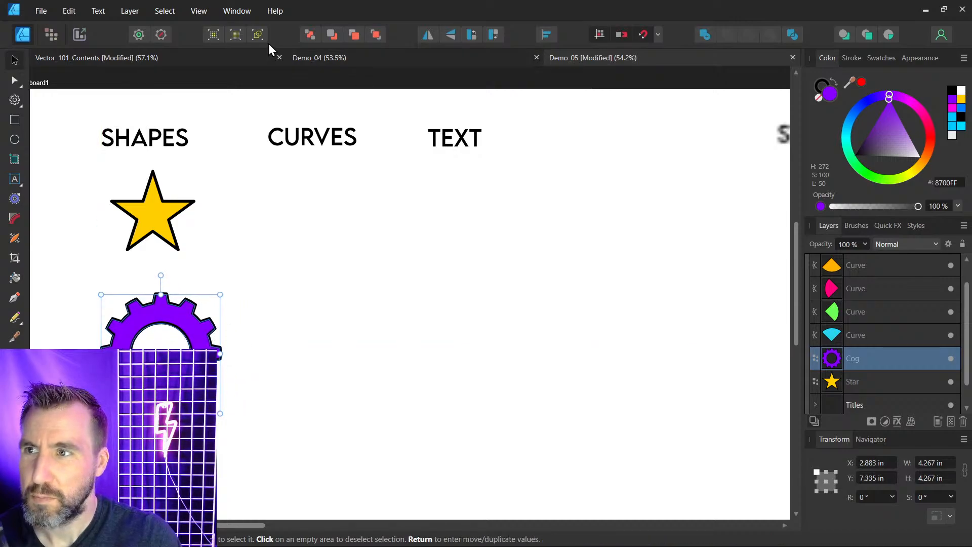
# Turn on the context toolbar and restore the program window to a smaller size.
pyautogui.click(205, 11)
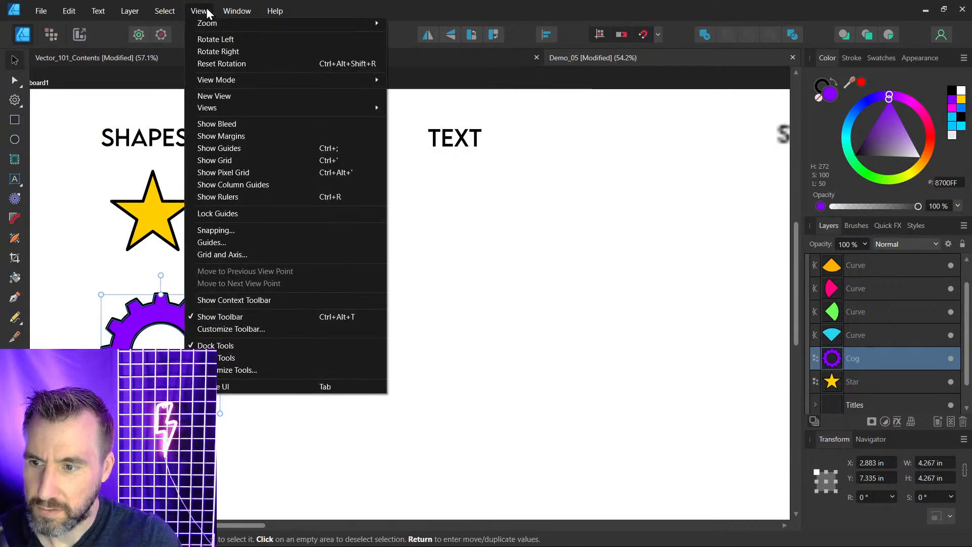
pyautogui.click(267, 301)
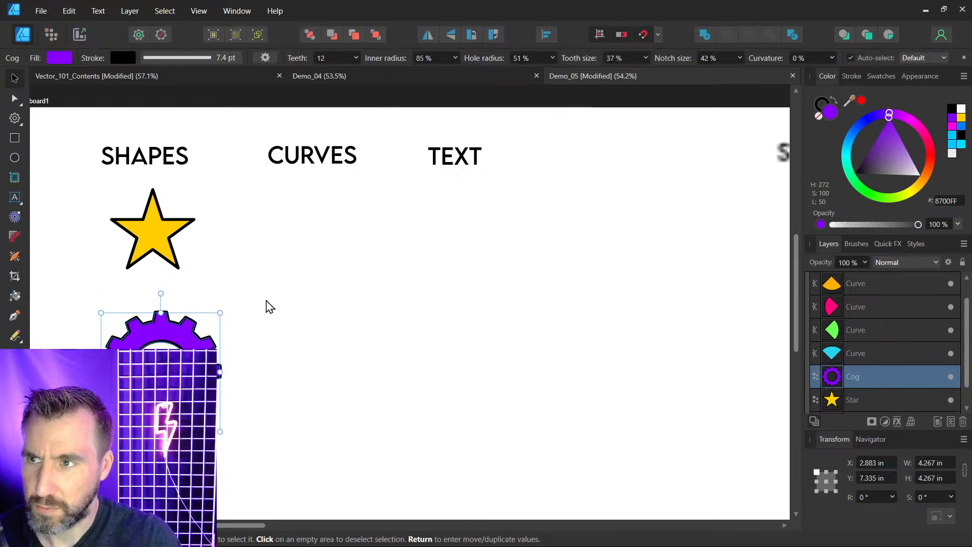
pyautogui.click(944, 9)
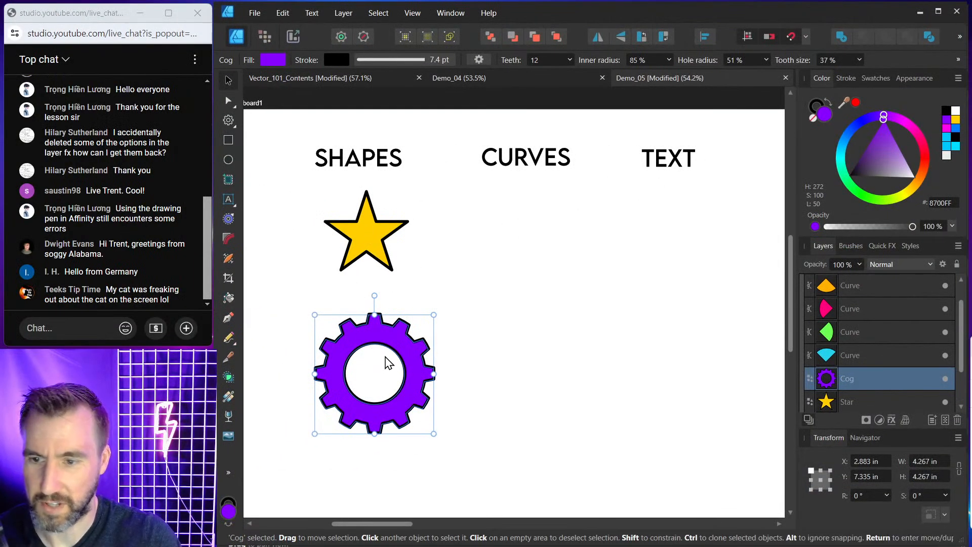
# Move the cog slightly up and left and clear the selection.
pyautogui.moveTo(388, 363); pyautogui.dragTo(380, 352)
pyautogui.click(510, 268)
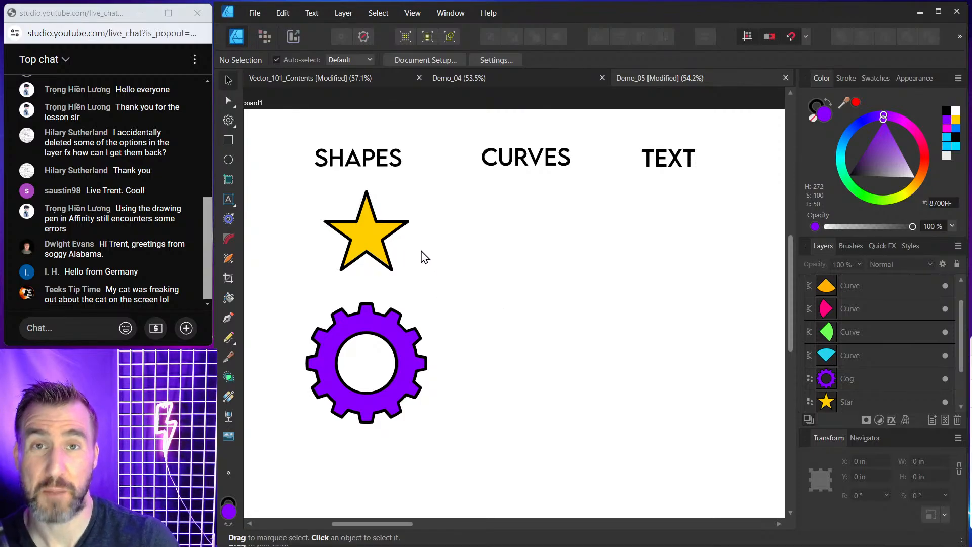
# Change the star's number of points to 7.
pyautogui.click(379, 242)
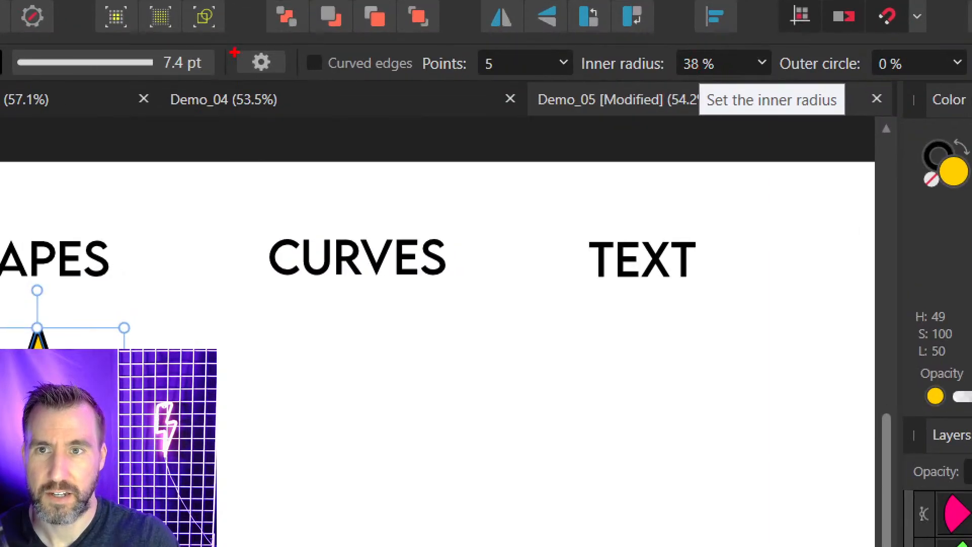
pyautogui.moveTo(557, 43)
pyautogui.mouseDown()
pyautogui.moveTo(473, 56)
pyautogui.moveTo(457, 75)
pyautogui.moveTo(558, 81)
pyautogui.moveTo(552, 35)
pyautogui.mouseUp()
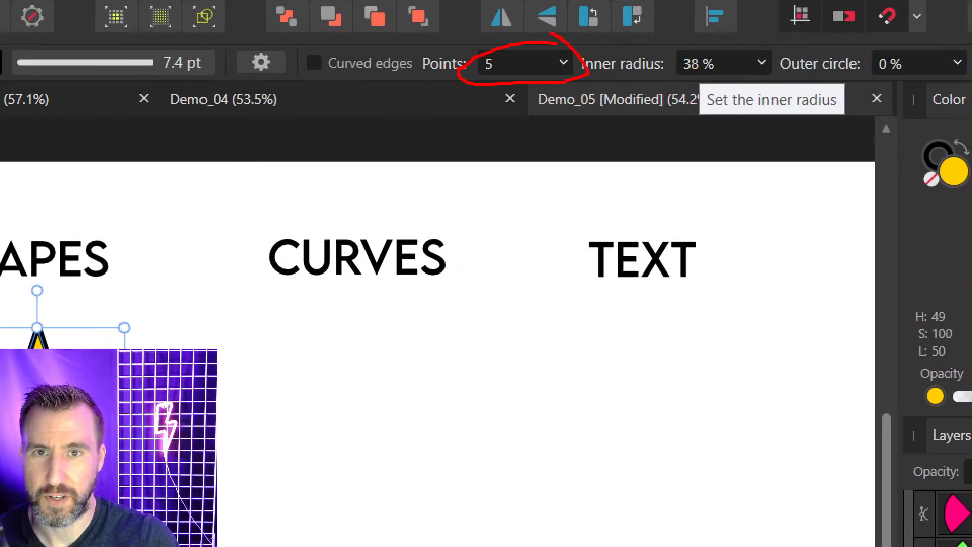
pyautogui.moveTo(772, 44)
pyautogui.mouseDown()
pyautogui.moveTo(713, 44)
pyautogui.moveTo(792, 84)
pyautogui.mouseUp()
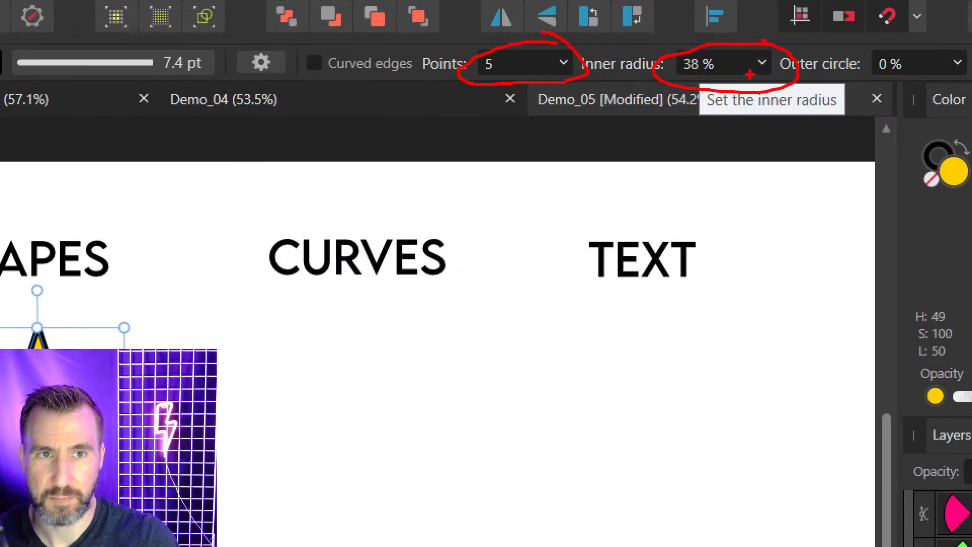
pyautogui.press('Escape')
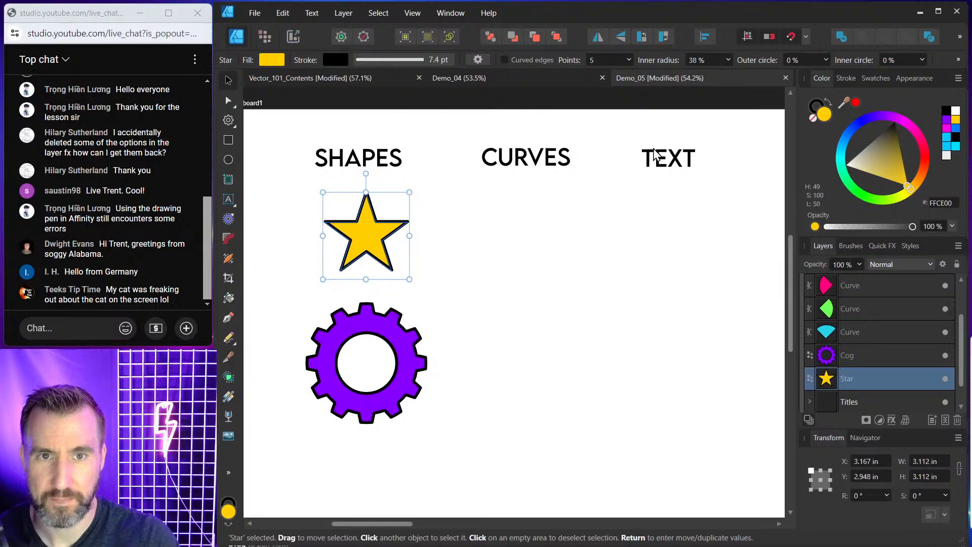
pyautogui.click(629, 59)
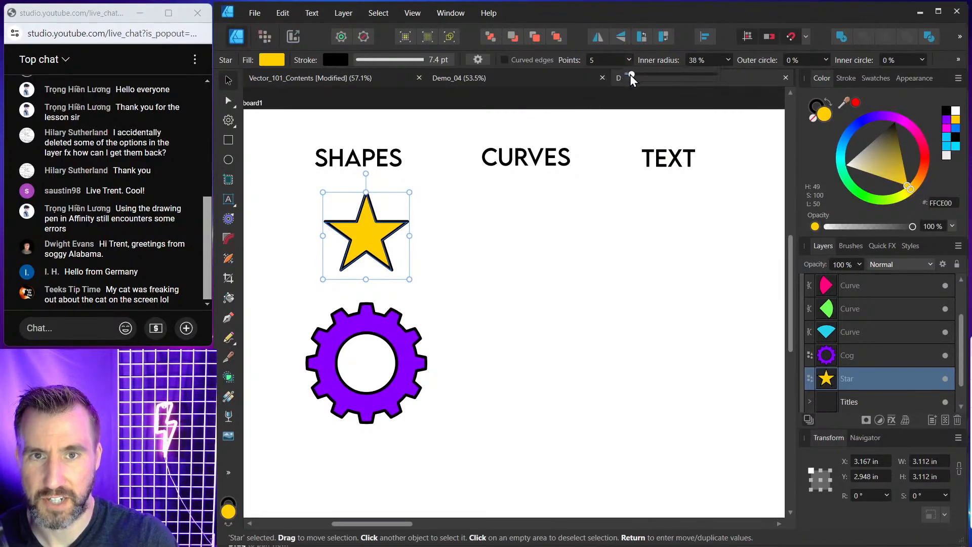
pyautogui.moveTo(629, 75); pyautogui.dragTo(635, 72)
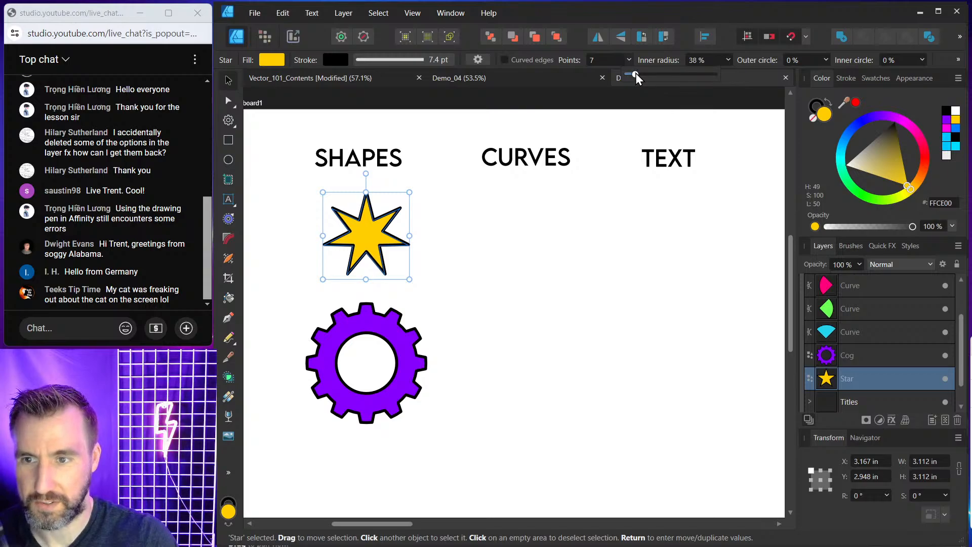
# Set the cog's teeth to 17 and its inner radius to 72%.
pyautogui.click(381, 321)
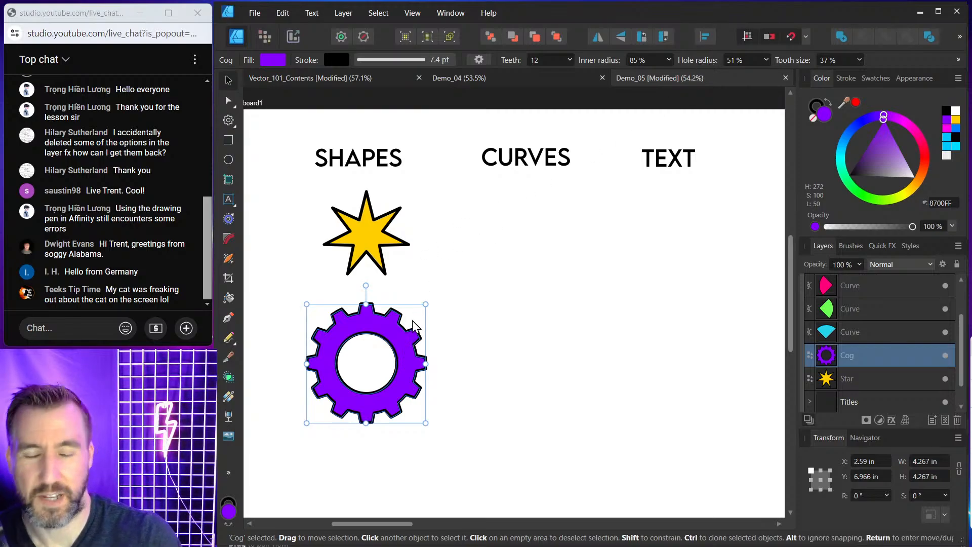
pyautogui.click(569, 59)
pyautogui.moveTo(578, 73); pyautogui.dragTo(582, 74)
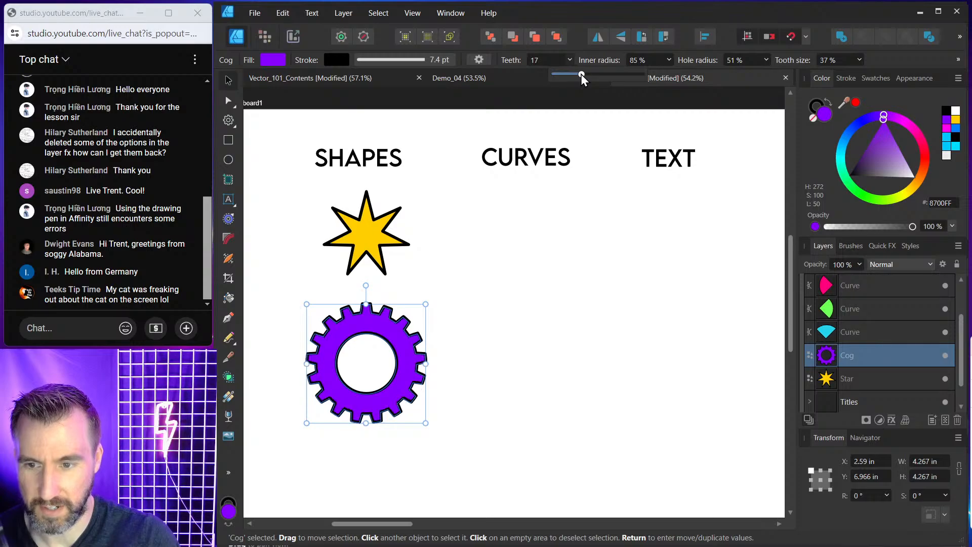
pyautogui.click(669, 61)
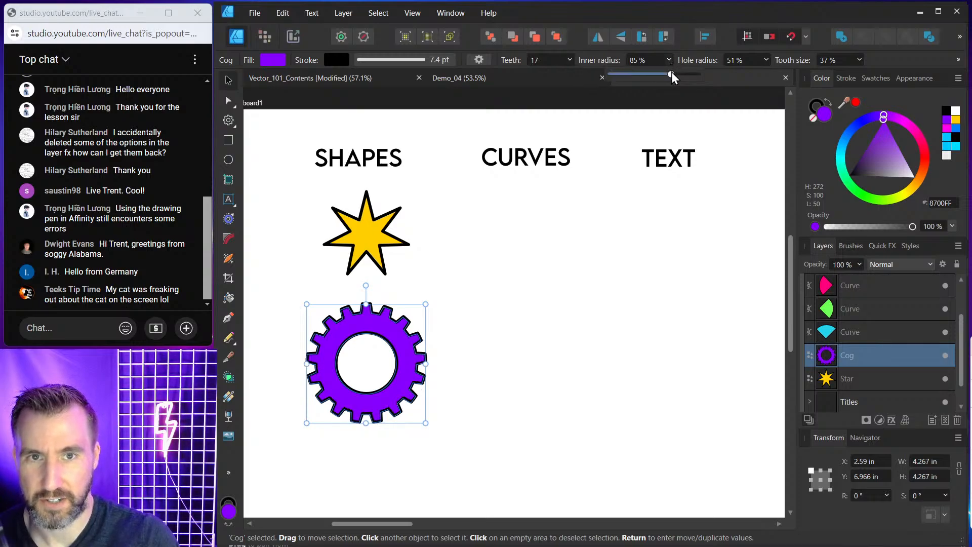
pyautogui.moveTo(671, 74); pyautogui.dragTo(647, 74)
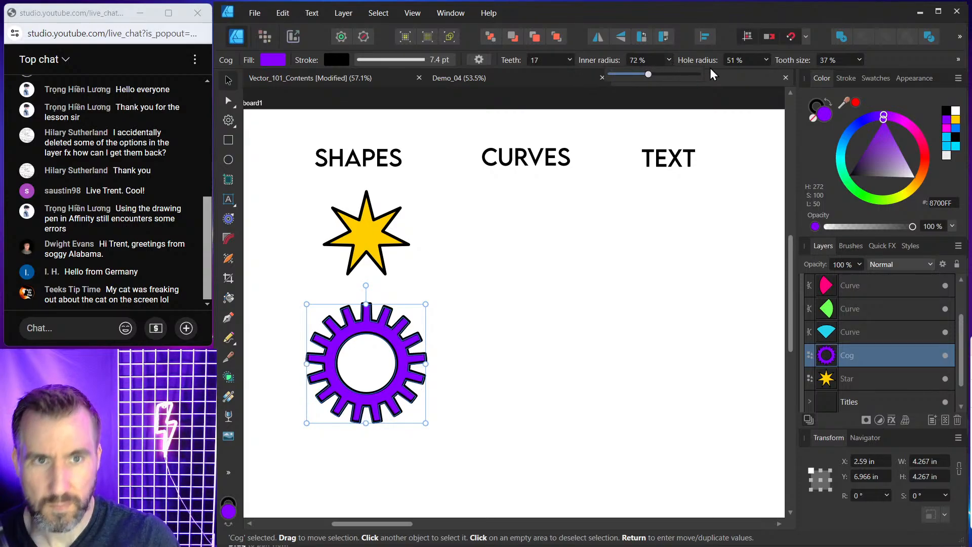
# Set the cog's hole radius to 61% and tooth size to 21%, then deselect it.
pyautogui.click(766, 60)
pyautogui.moveTo(767, 74); pyautogui.dragTo(782, 74)
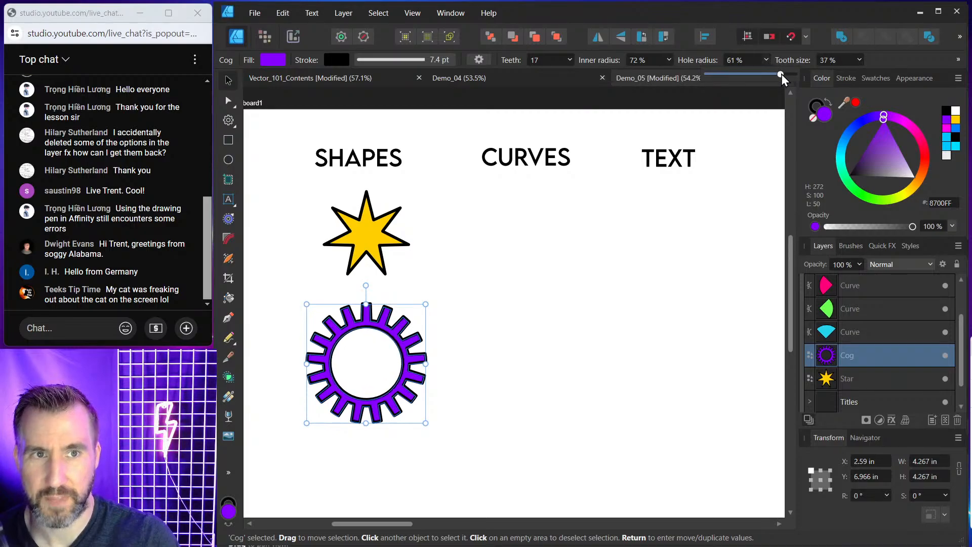
pyautogui.click(859, 60)
pyautogui.moveTo(861, 72); pyautogui.dragTo(848, 72)
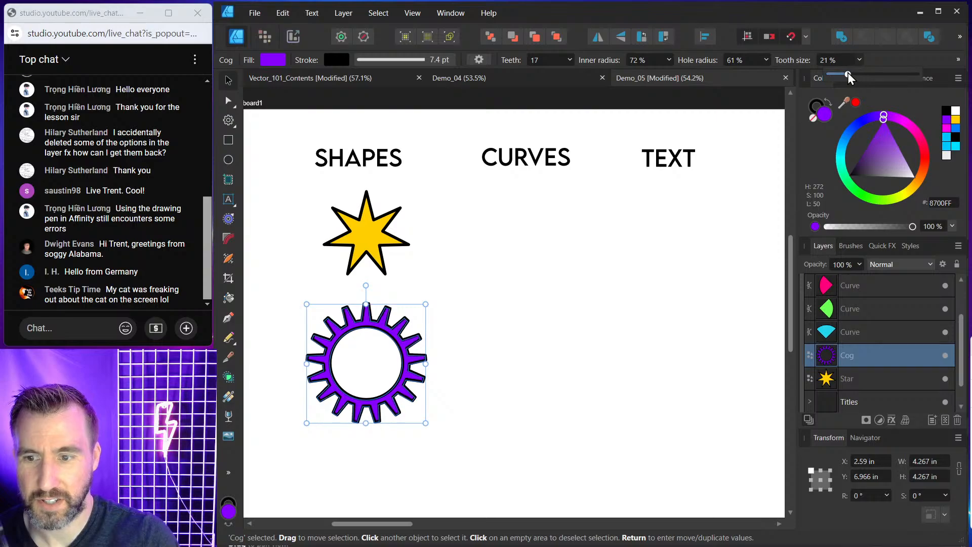
pyautogui.click(548, 315)
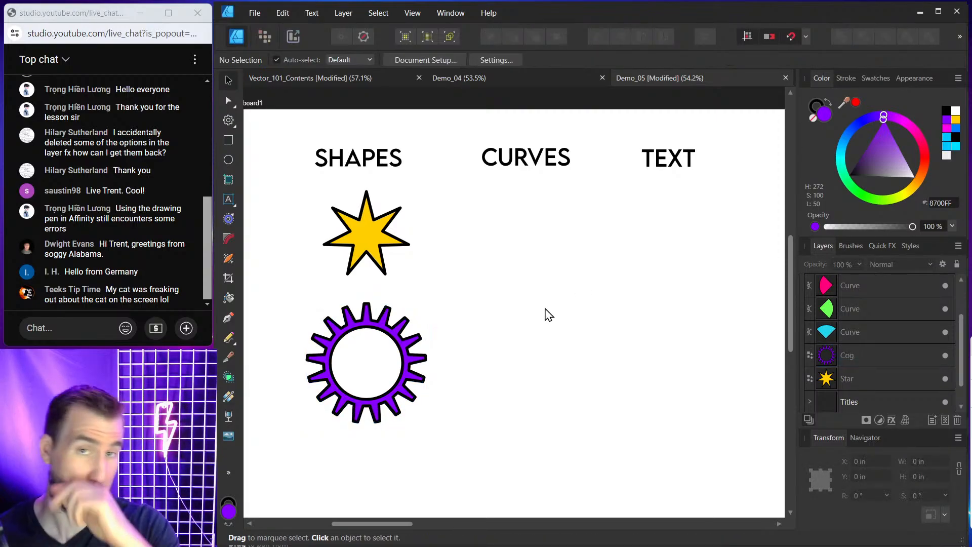
# Draw a double-headed arrow about 5.7 in wide right of the star with the Arrow Tool and fill it cyan.
pyautogui.click(228, 117)
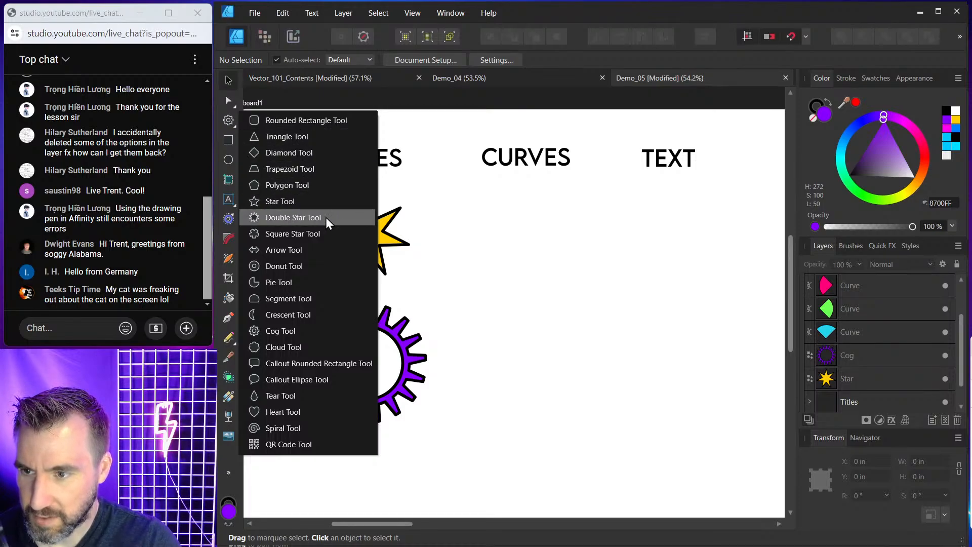
pyautogui.click(319, 249)
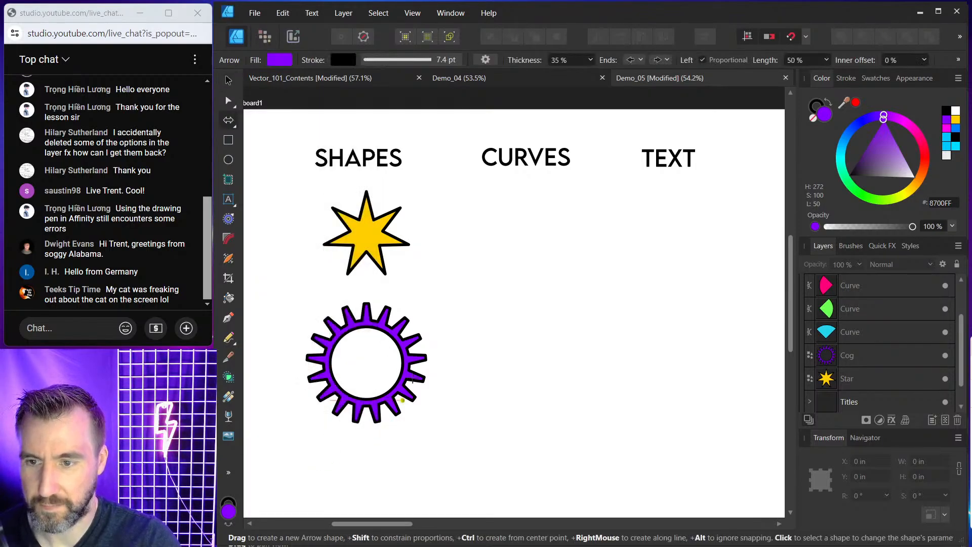
pyautogui.moveTo(437, 249); pyautogui.dragTo(597, 289)
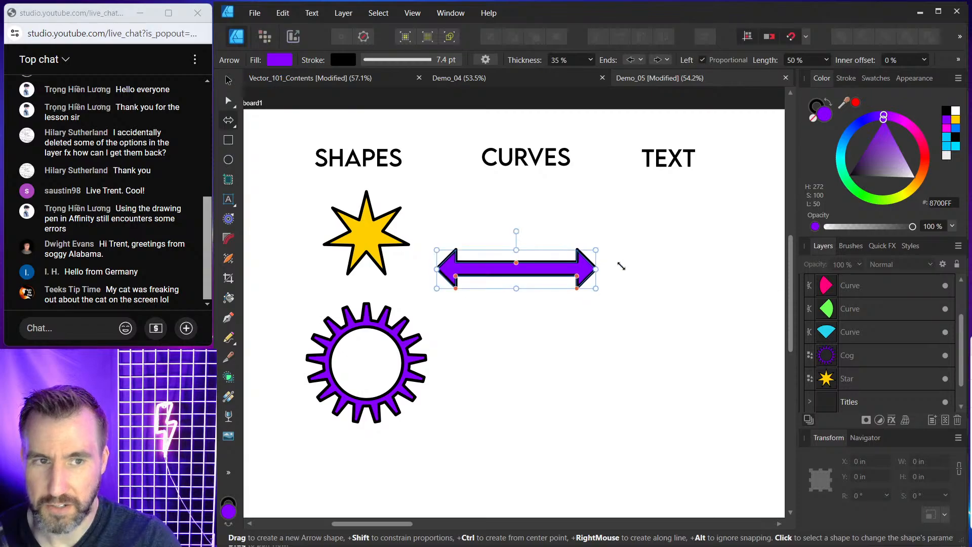
pyautogui.click(852, 130)
pyautogui.moveTo(849, 128); pyautogui.dragTo(846, 149)
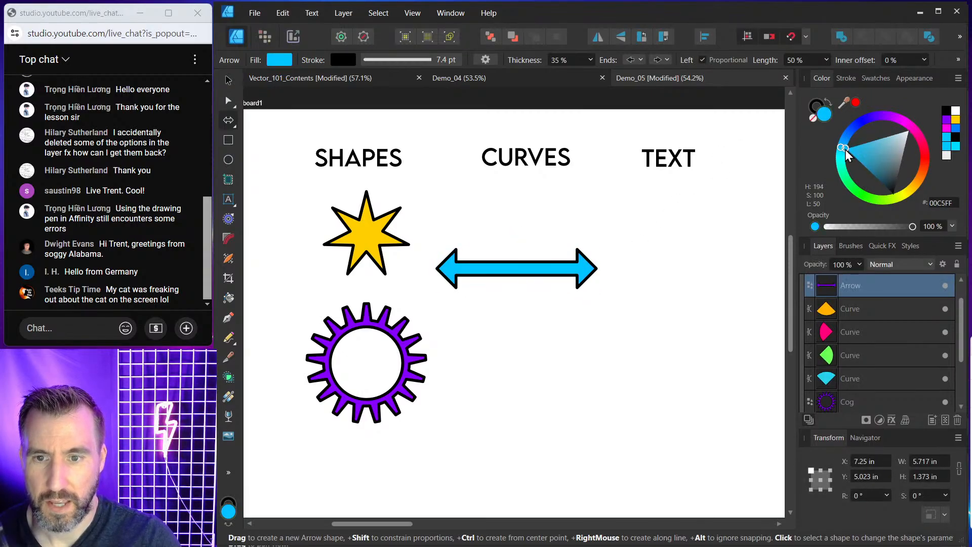
# Move the cog down and place the arrow between the star and the cog.
pyautogui.click(225, 77)
pyautogui.moveTo(397, 340); pyautogui.dragTo(404, 410)
pyautogui.click(543, 268)
pyautogui.moveTo(542, 263); pyautogui.dragTo(399, 326)
# Set the arrow's thickness to 33% and its left end to Circle.
pyautogui.click(590, 59)
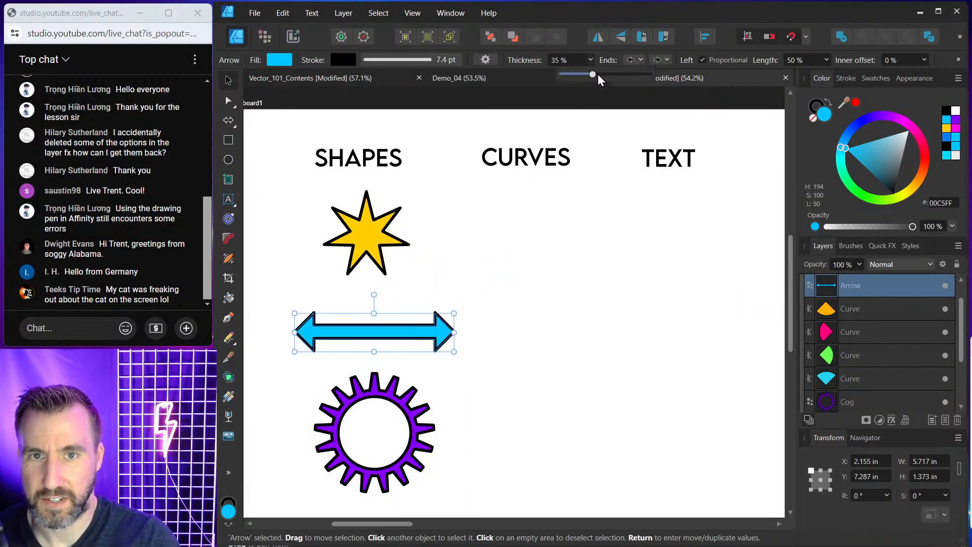
pyautogui.moveTo(598, 74)
pyautogui.mouseDown()
pyautogui.moveTo(605, 76)
pyautogui.moveTo(590, 77)
pyautogui.mouseUp()
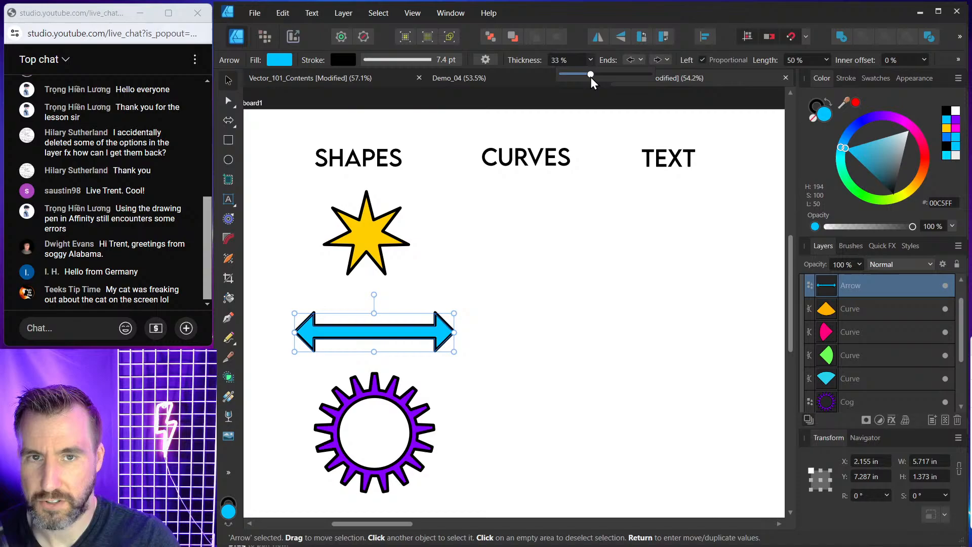
pyautogui.click(641, 59)
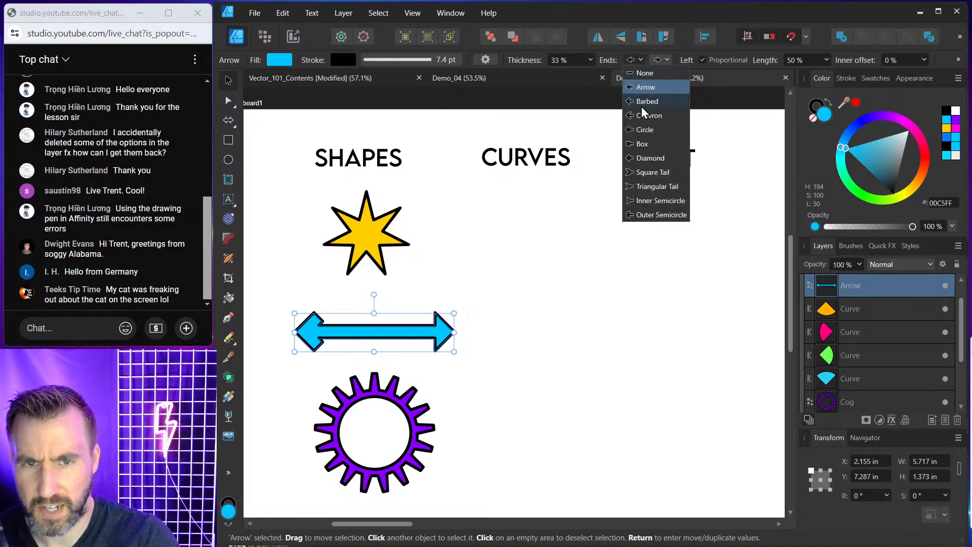
pyautogui.click(643, 127)
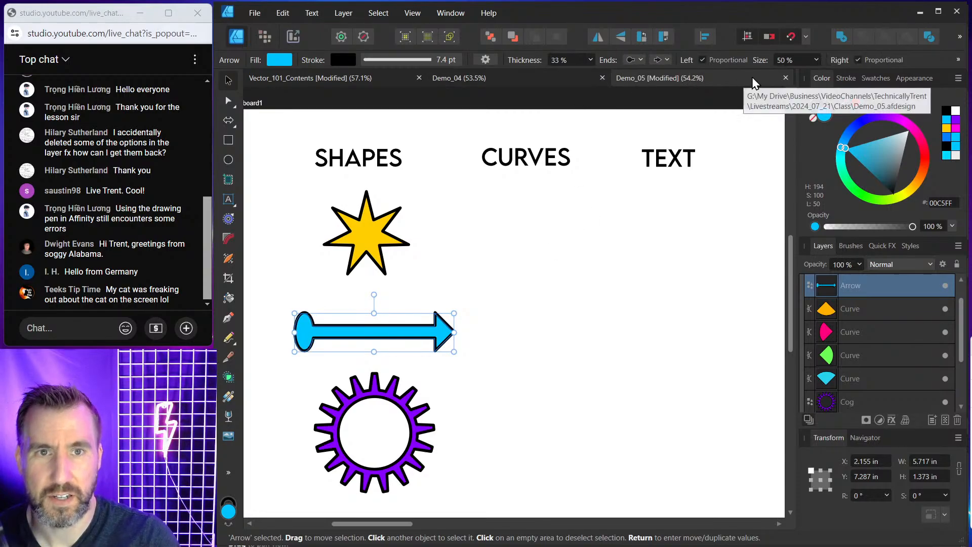
pyautogui.click(459, 256)
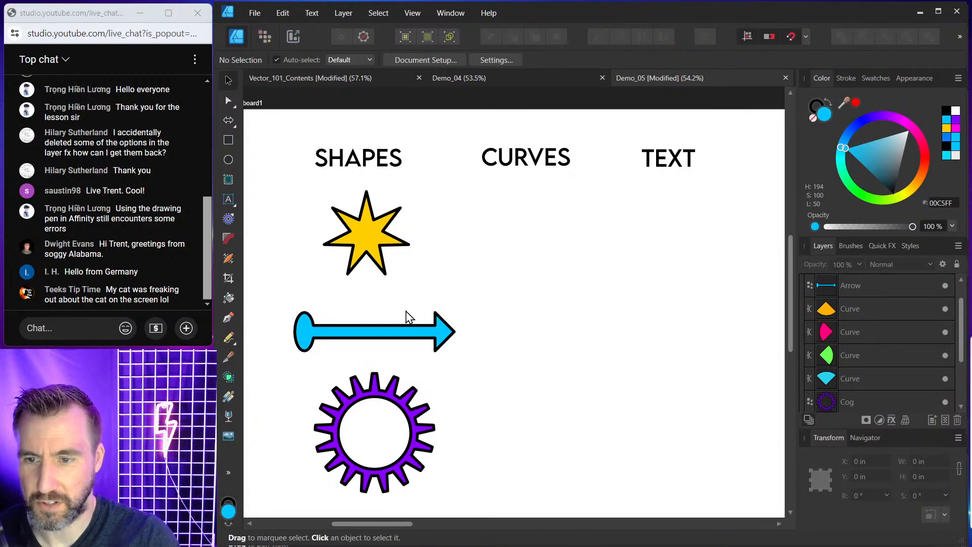
# Nudge the star, arrow and cog slightly up and left to tidy the column of shapes.
pyautogui.moveTo(365, 238); pyautogui.dragTo(368, 234)
pyautogui.moveTo(405, 325); pyautogui.dragTo(392, 316)
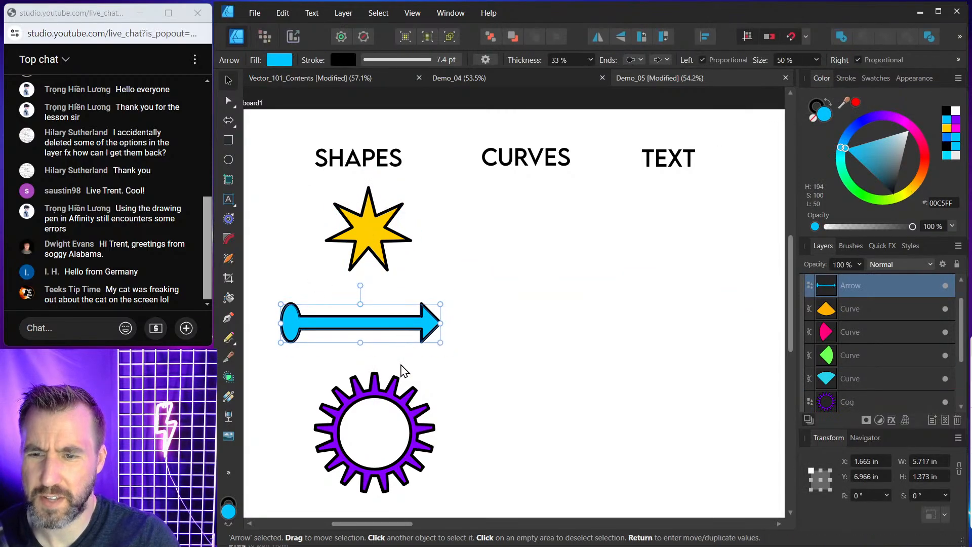
pyautogui.moveTo(400, 401); pyautogui.dragTo(393, 388)
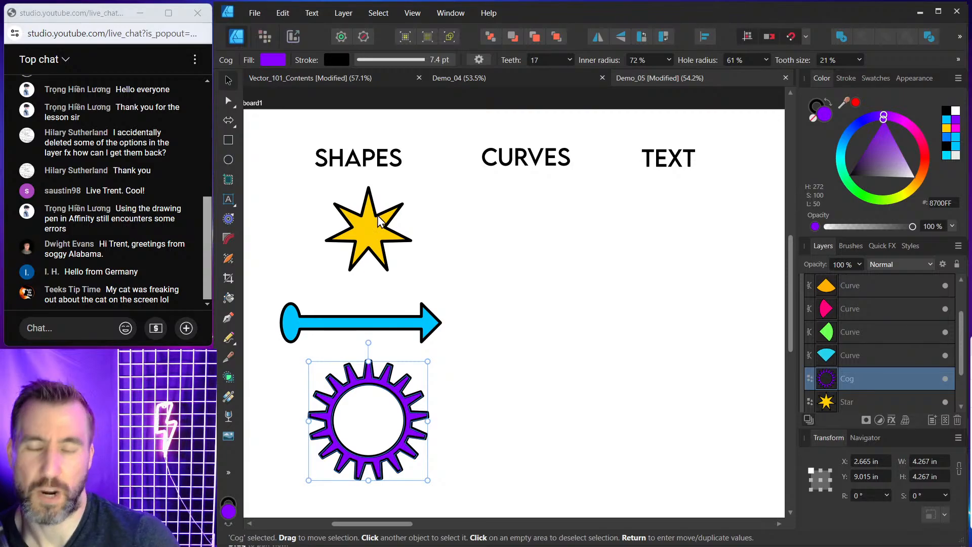
pyautogui.click(386, 225)
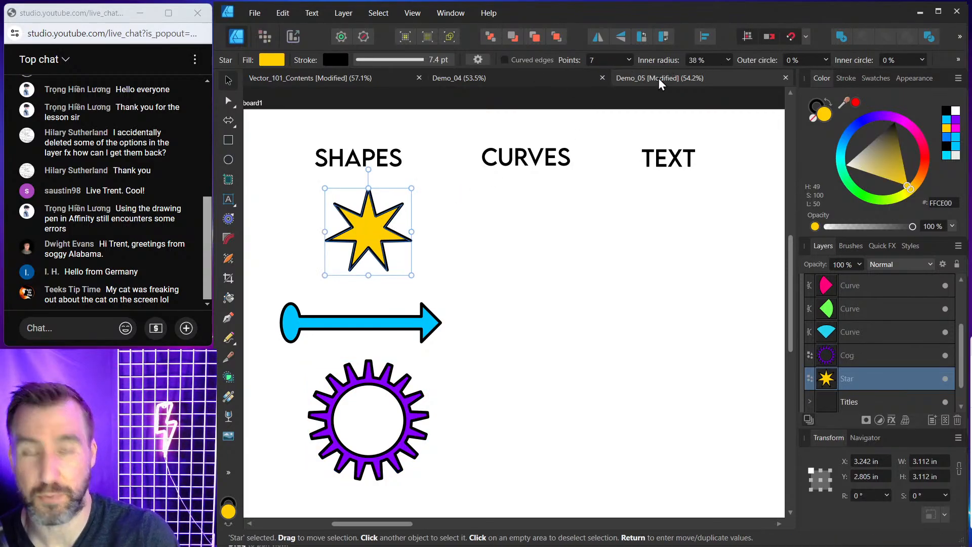
pyautogui.click(478, 221)
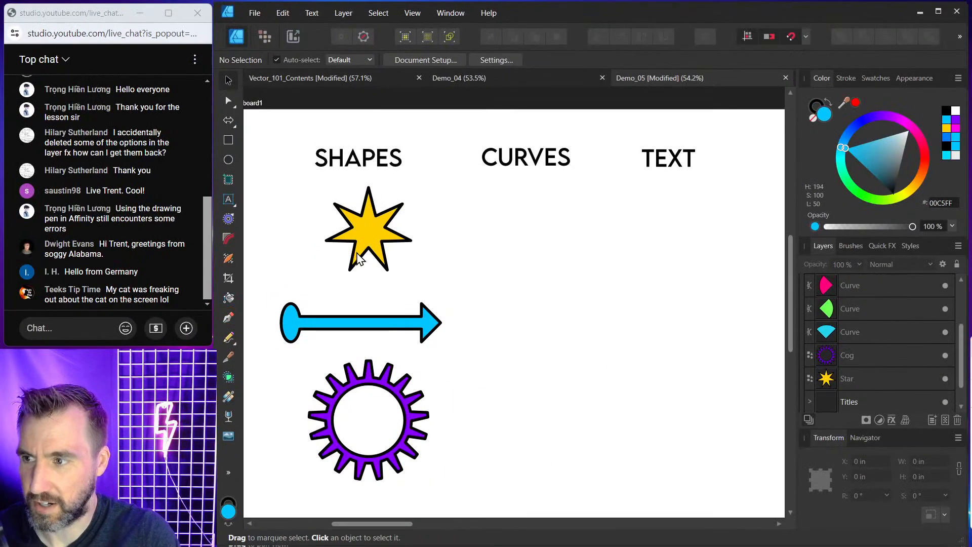
# Draw a closed five-sided shape under the CURVES title with the Pen tool and fill it cyan.
pyautogui.click(229, 319)
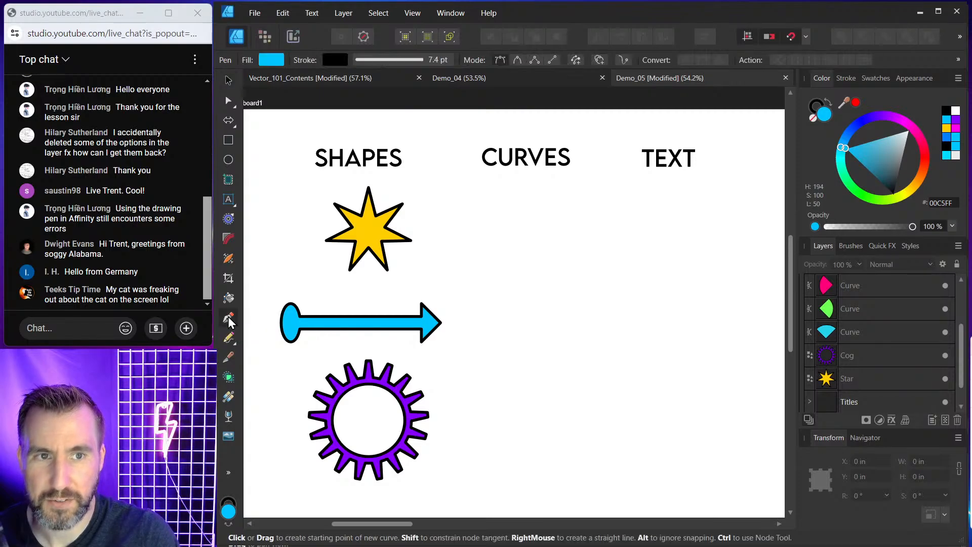
pyautogui.click(547, 201)
pyautogui.click(496, 210)
pyautogui.click(489, 241)
pyautogui.click(529, 288)
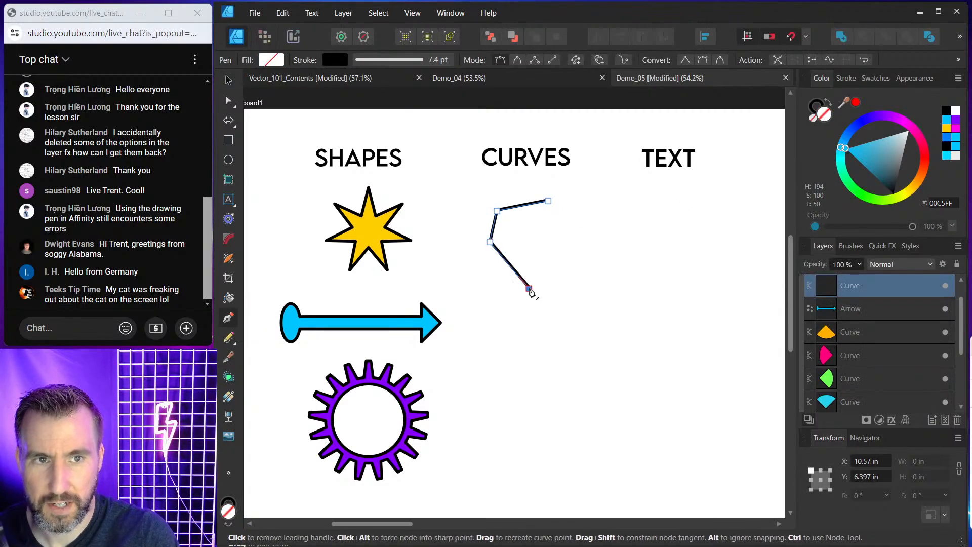
pyautogui.moveTo(873, 158); pyautogui.dragTo(810, 155)
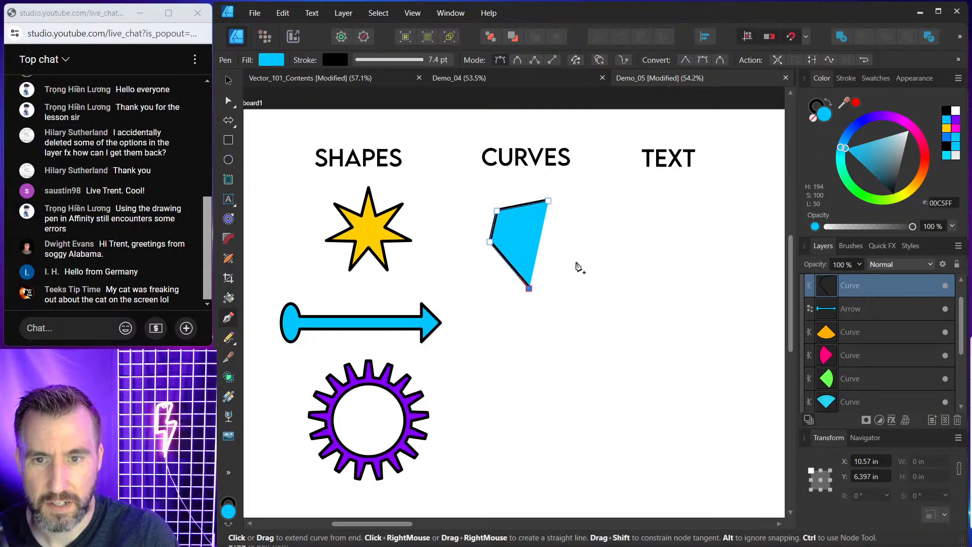
pyautogui.click(558, 251)
pyautogui.click(548, 201)
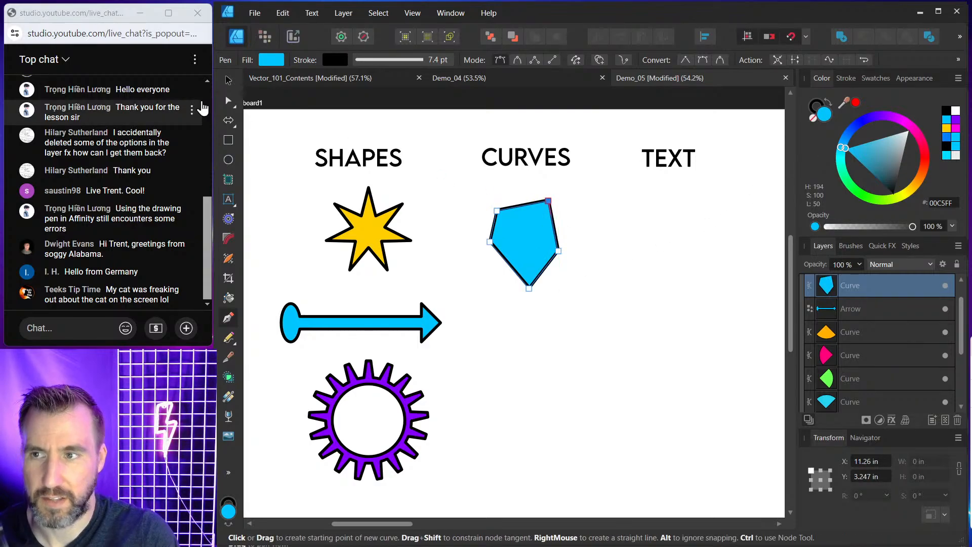
# Reposition the cyan pentagon slightly so it sits centered beneath the CURVES title.
pyautogui.click(228, 80)
pyautogui.moveTo(524, 220); pyautogui.dragTo(517, 207)
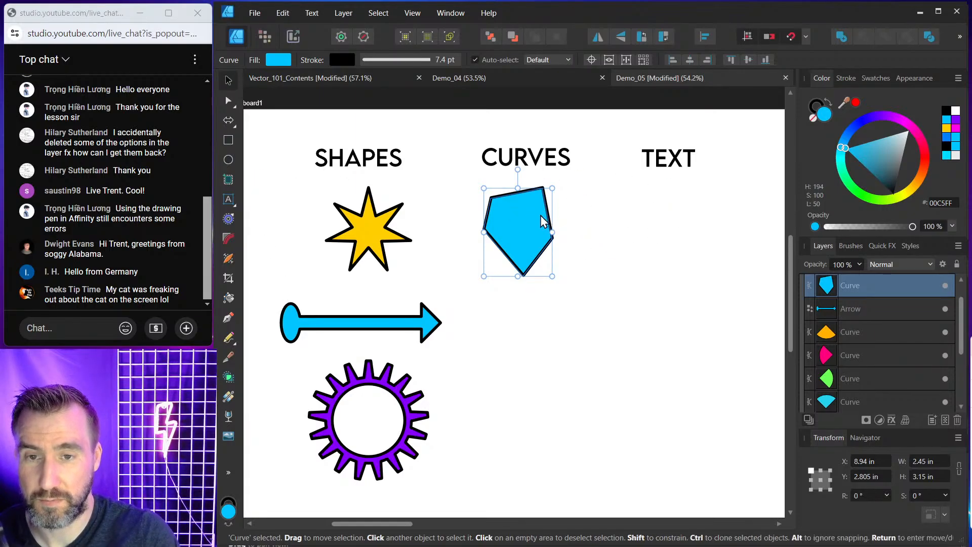
pyautogui.moveTo(539, 215); pyautogui.dragTo(546, 226)
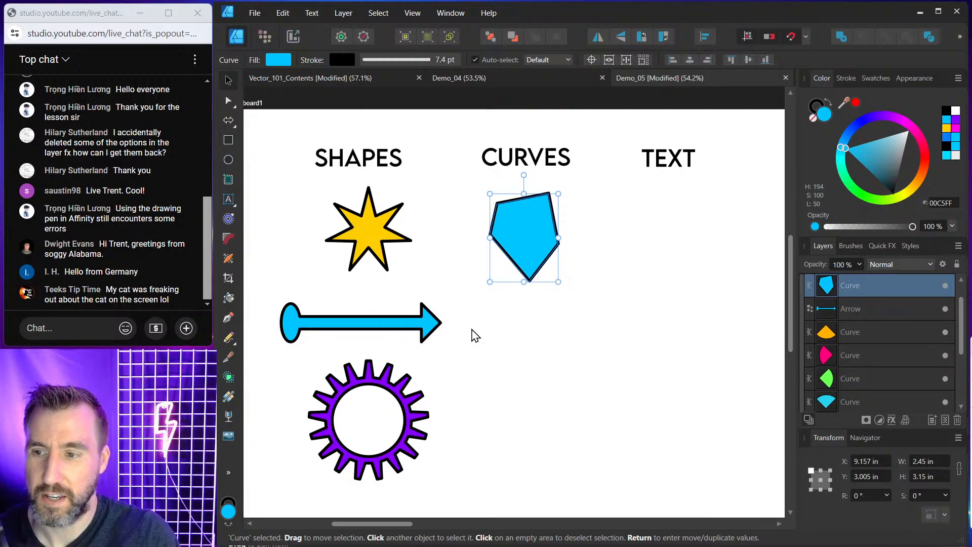
# Draw a second closed angular shape below the pentagon with the Pen tool.
pyautogui.click(228, 318)
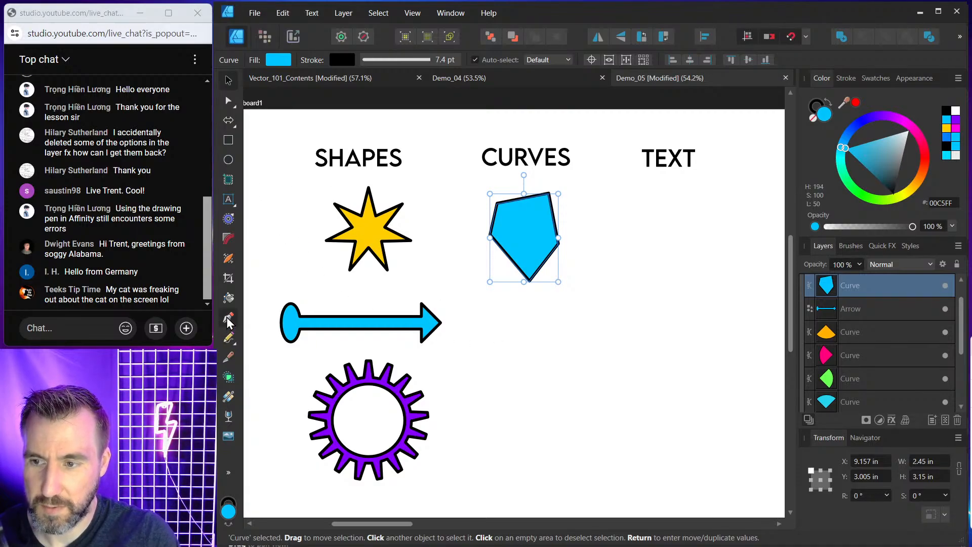
pyautogui.press('Escape')
pyautogui.click(548, 333)
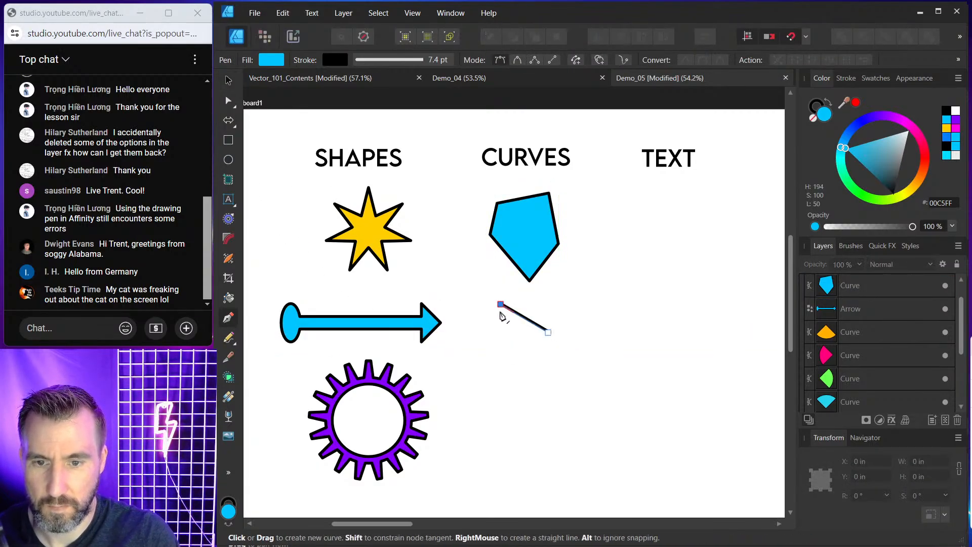
pyautogui.click(500, 304)
pyautogui.click(495, 384)
pyautogui.click(547, 379)
pyautogui.click(528, 343)
pyautogui.click(547, 334)
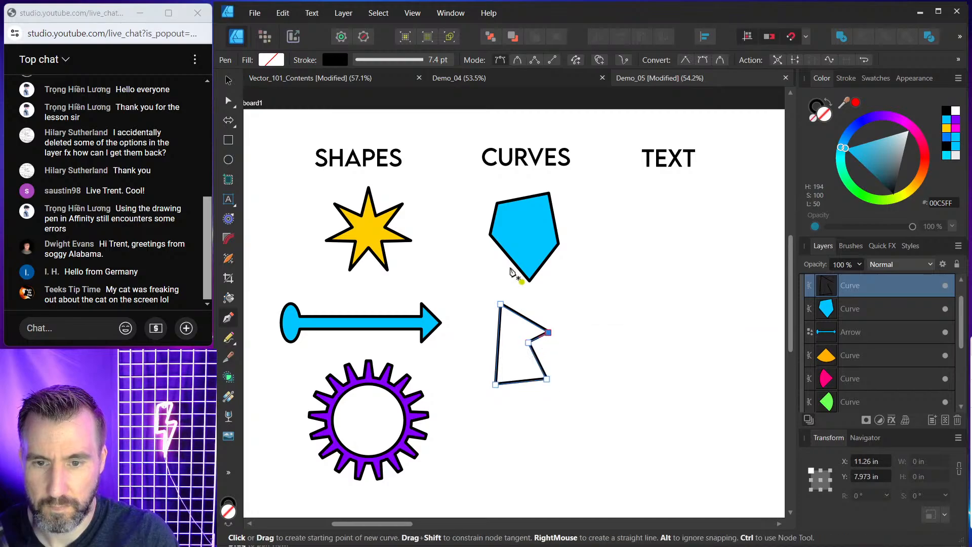
# Fill the new angular shape cyan.
pyautogui.click(229, 81)
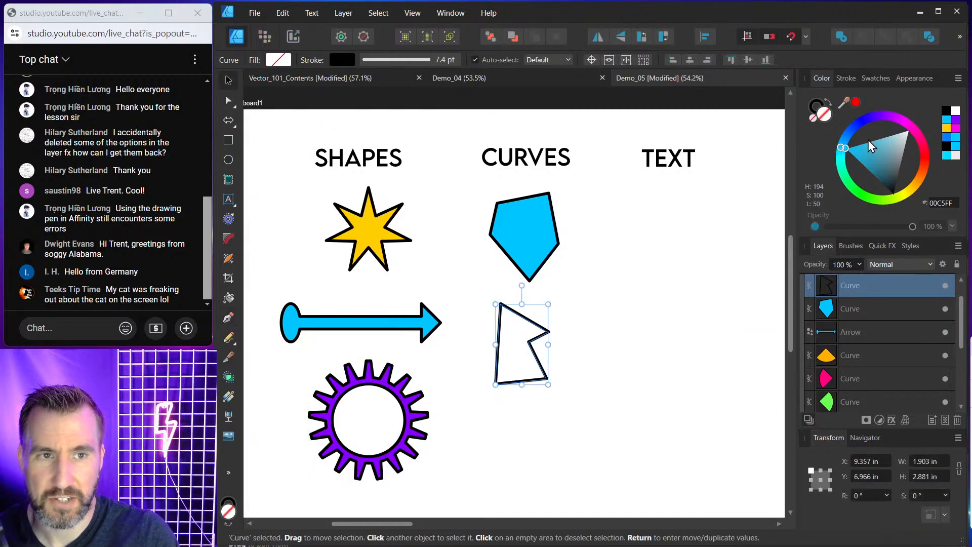
pyautogui.moveTo(855, 102); pyautogui.dragTo(498, 210)
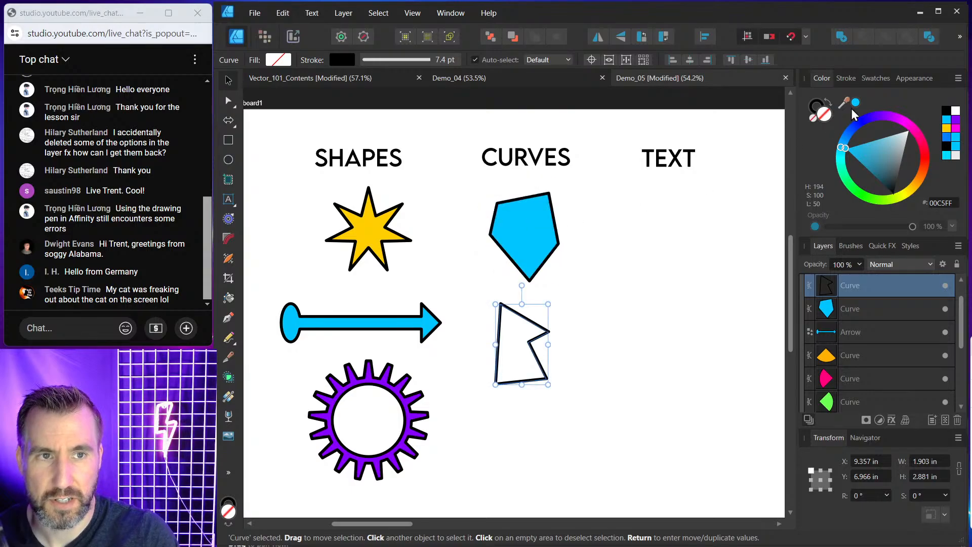
pyautogui.click(856, 103)
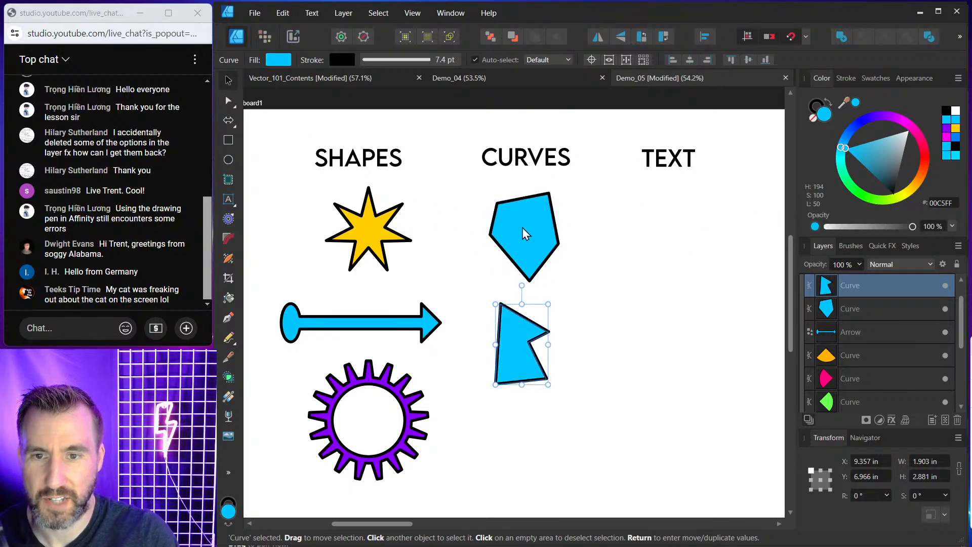
# Select both cyan curve shapes and scale them down together, then deselect.
pyautogui.click(523, 228)
pyautogui.click(519, 340)
pyautogui.click(532, 239)
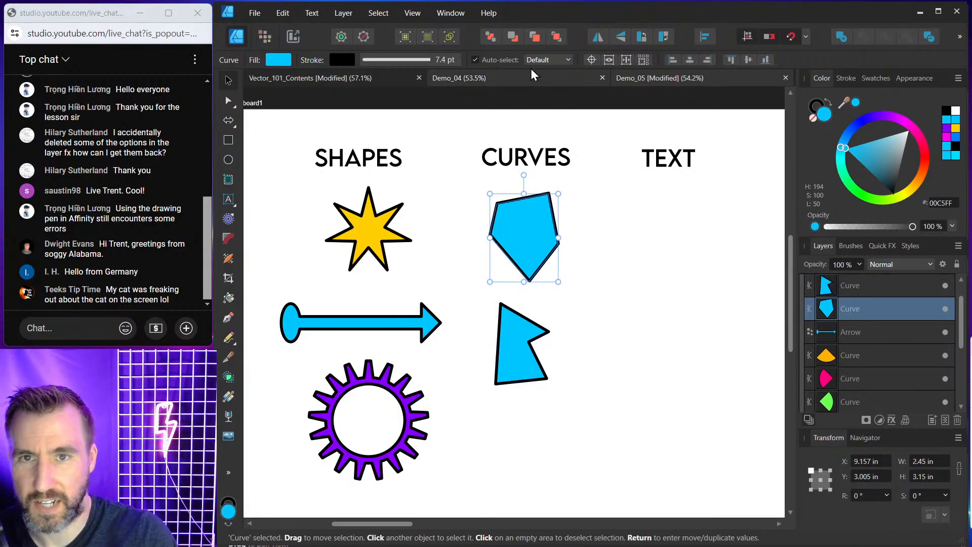
pyautogui.click(528, 327)
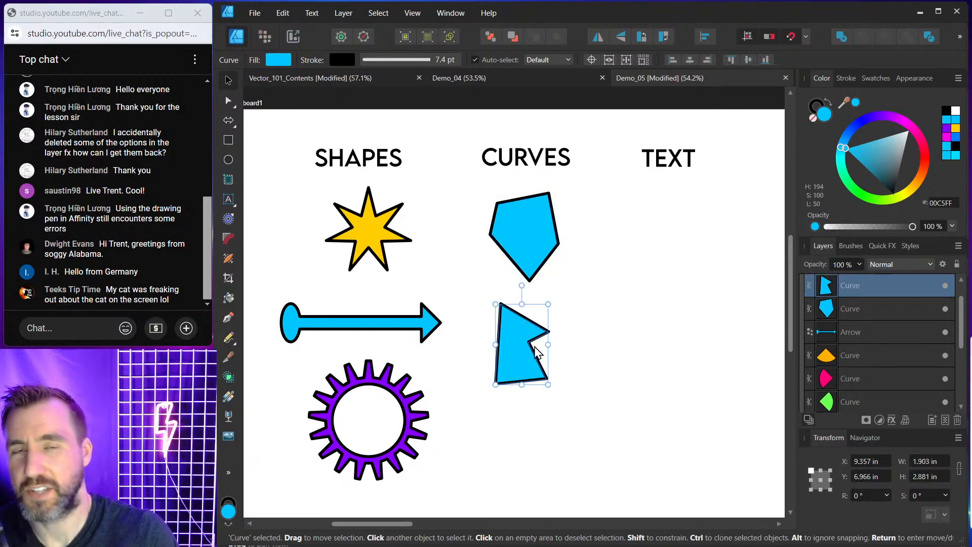
pyautogui.keyDown('shift'); pyautogui.click(536, 258); pyautogui.keyUp('shift')
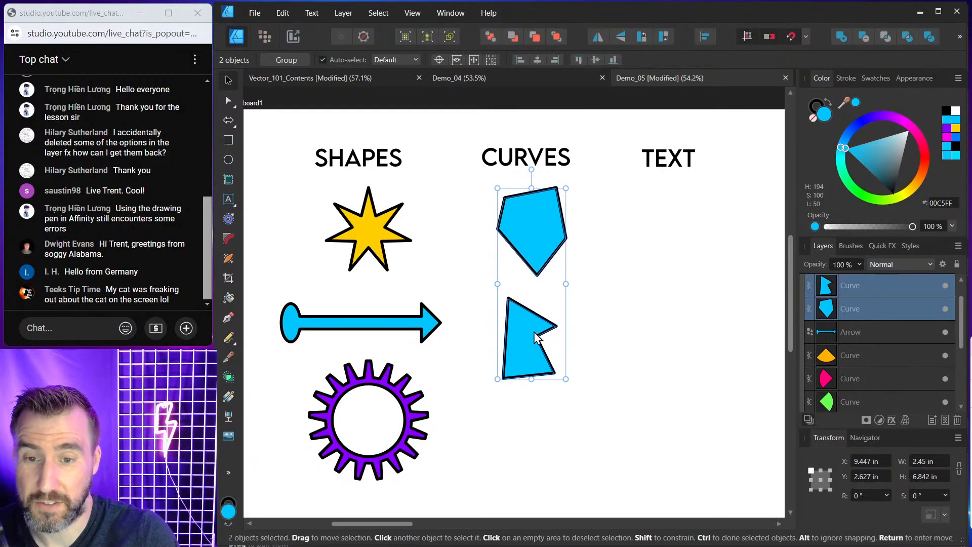
pyautogui.moveTo(566, 190); pyautogui.dragTo(547, 215)
pyautogui.hotkey('ctrl', 'z')
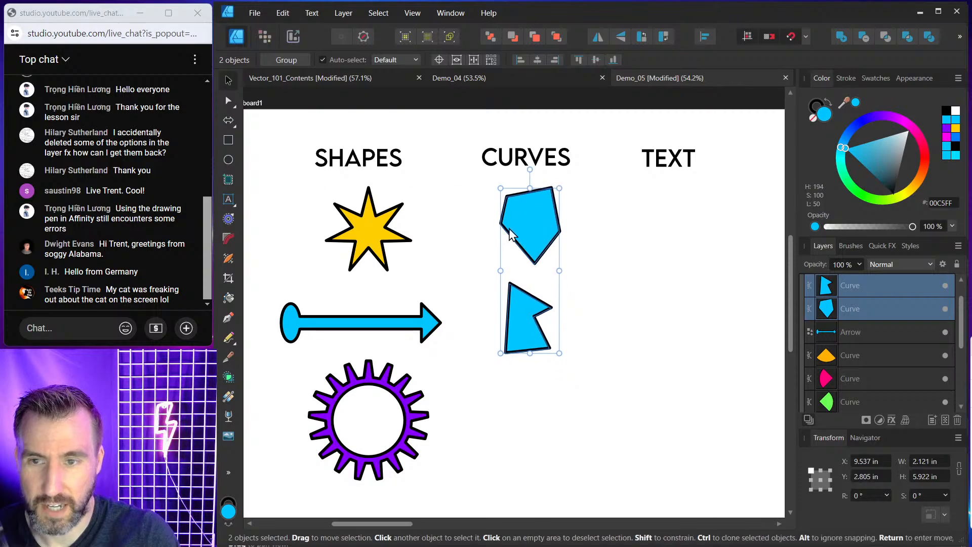
pyautogui.click(435, 354)
# Draw a closed five-pointed star below the angular shape with the Pen tool.
pyautogui.click(229, 318)
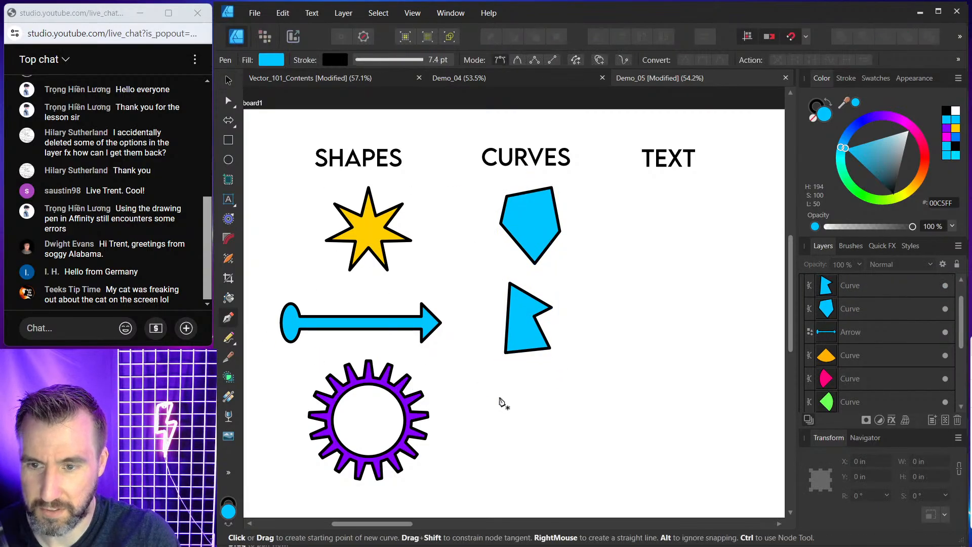
pyautogui.click(505, 404)
pyautogui.click(517, 373)
pyautogui.click(528, 406)
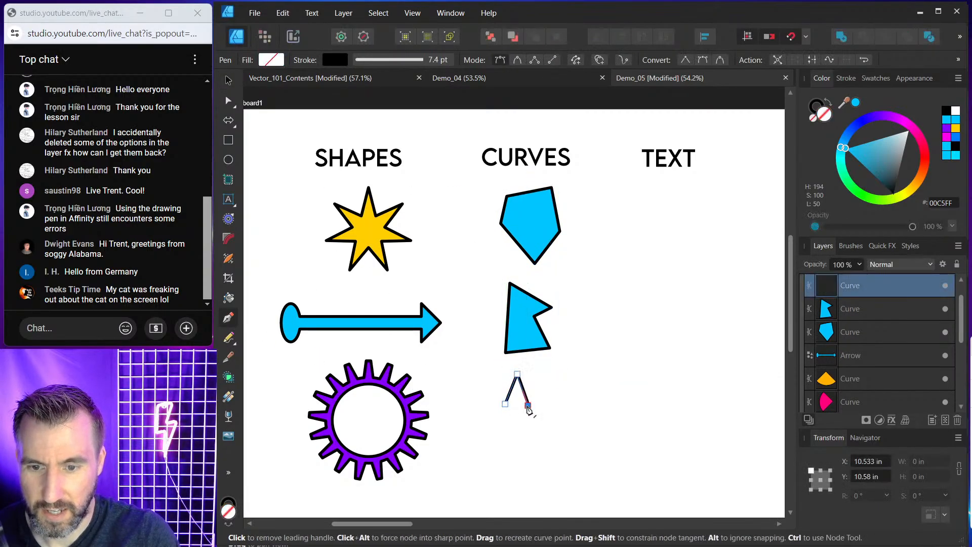
pyautogui.click(559, 410)
pyautogui.click(529, 421)
pyautogui.click(540, 449)
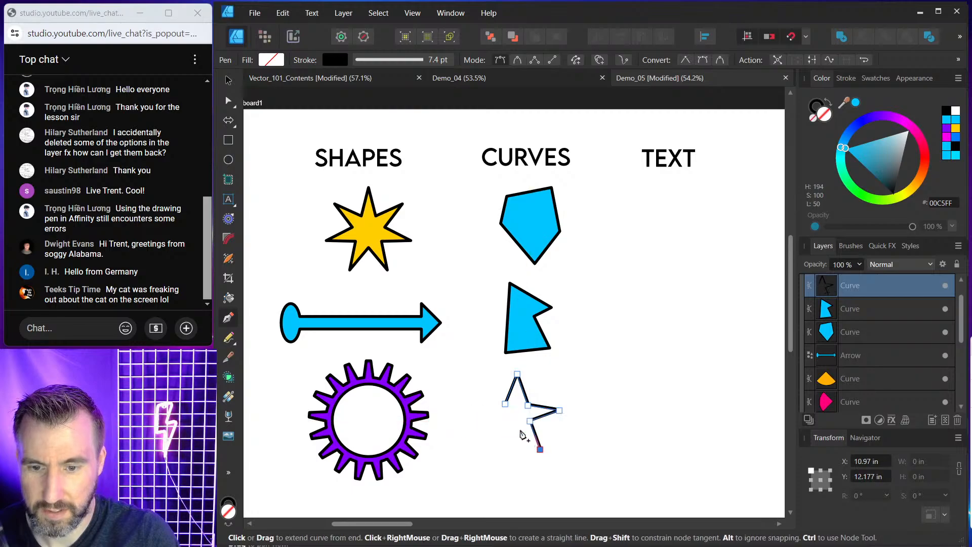
pyautogui.click(520, 429)
pyautogui.click(501, 447)
pyautogui.click(504, 421)
pyautogui.click(482, 410)
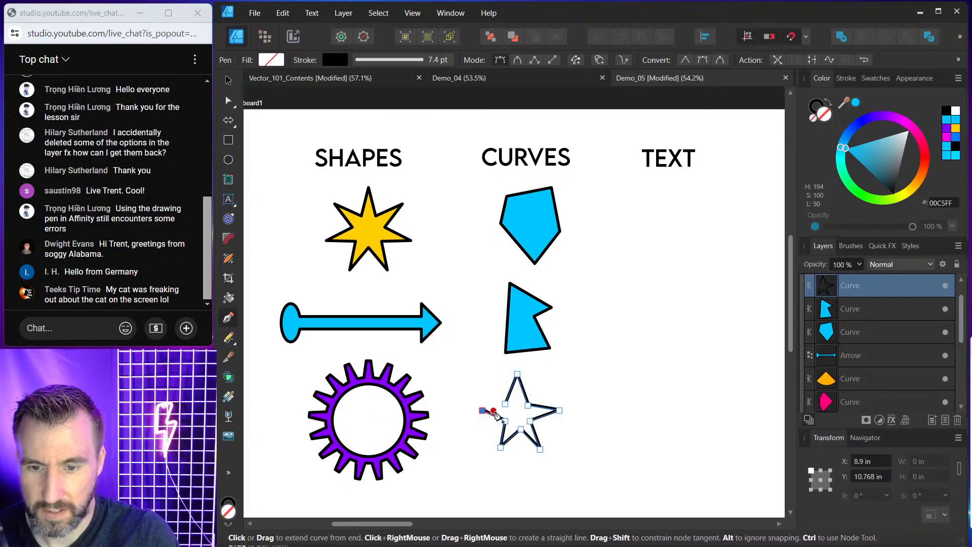
pyautogui.click(505, 403)
# Fill the hand-drawn star yellow and move it slightly right.
pyautogui.moveTo(903, 191)
pyautogui.mouseDown()
pyautogui.moveTo(921, 177)
pyautogui.moveTo(913, 203)
pyautogui.mouseUp()
pyautogui.press('v')
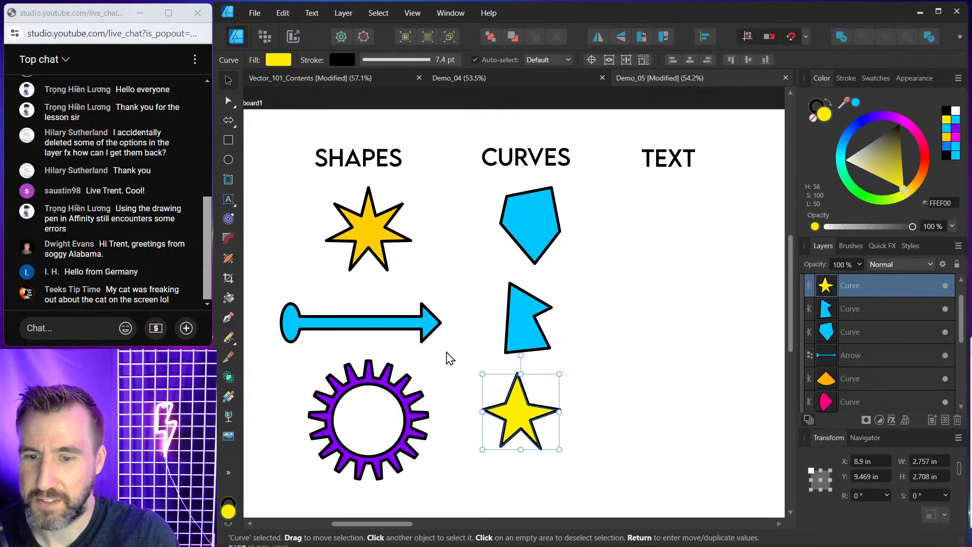
pyautogui.moveTo(517, 408); pyautogui.dragTo(531, 407)
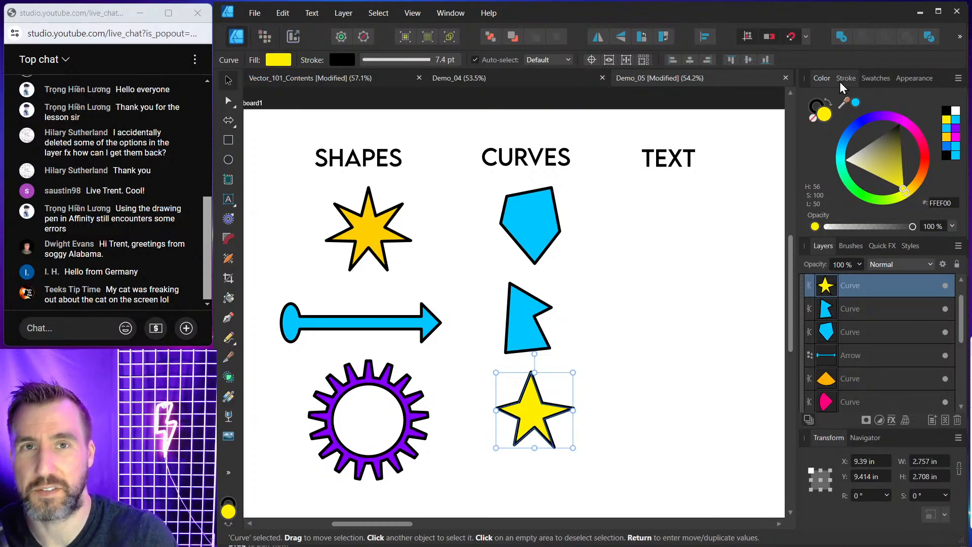
pyautogui.click(368, 223)
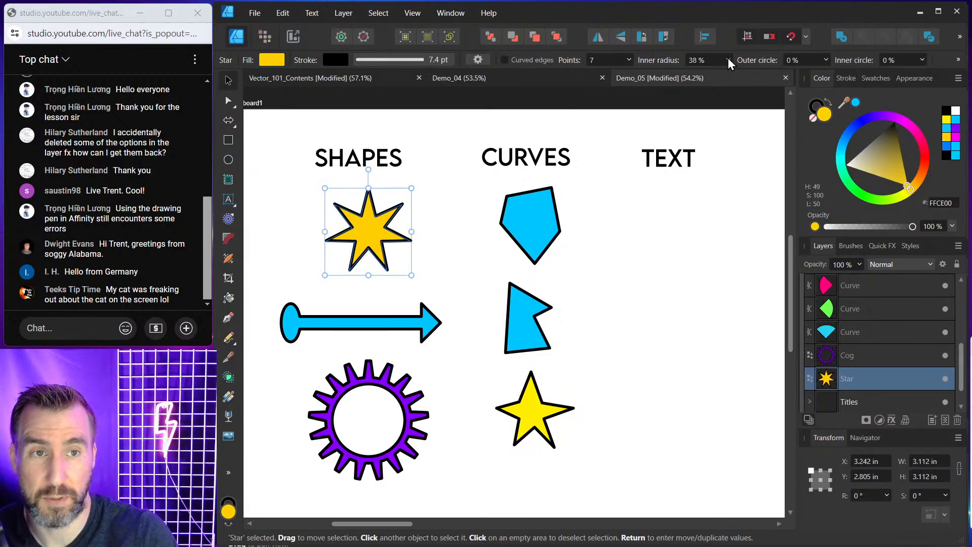
pyautogui.click(668, 248)
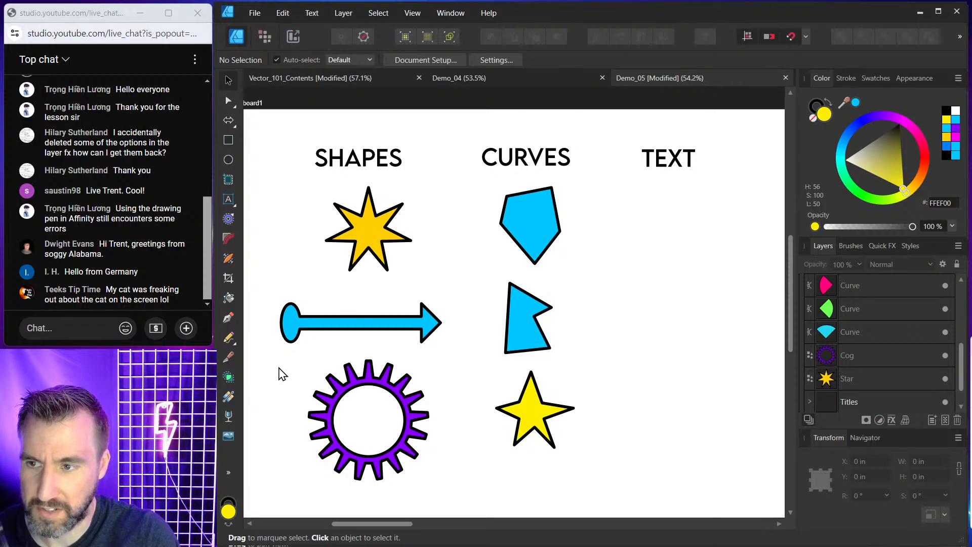
# Create art text reading TEXT beneath the TEXT title with the Artistic Text tool.
pyautogui.click(229, 200)
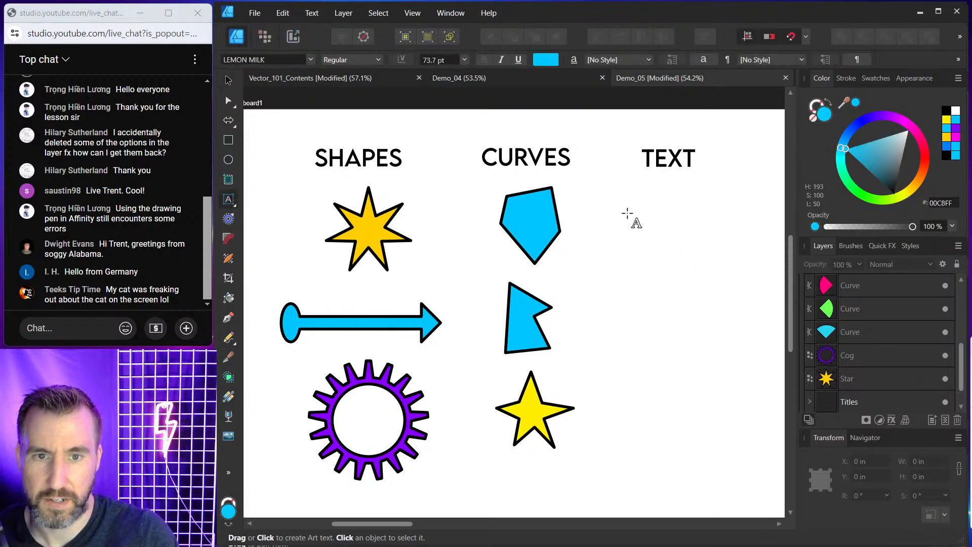
pyautogui.moveTo(627, 209); pyautogui.dragTo(657, 244)
pyautogui.write('TEXT')
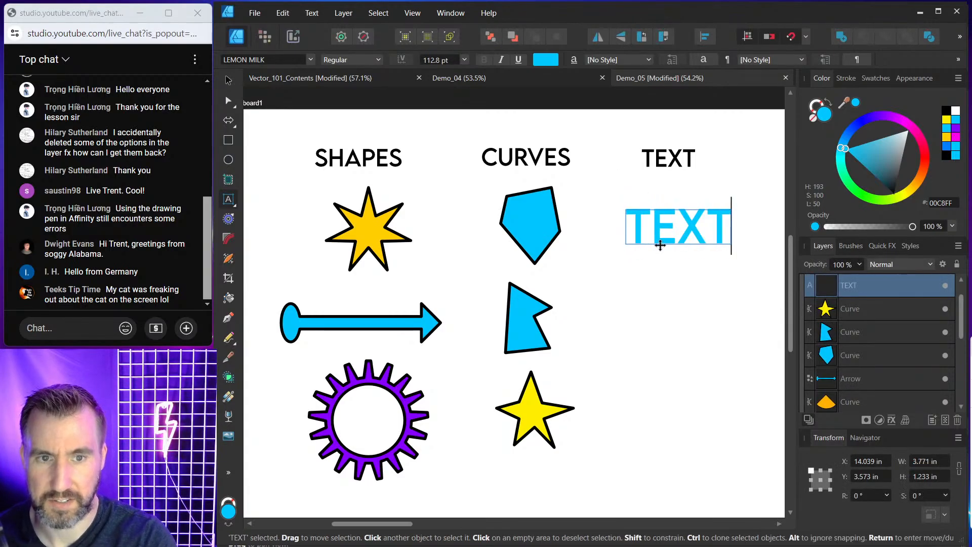
pyautogui.press('Escape')
pyautogui.click(229, 80)
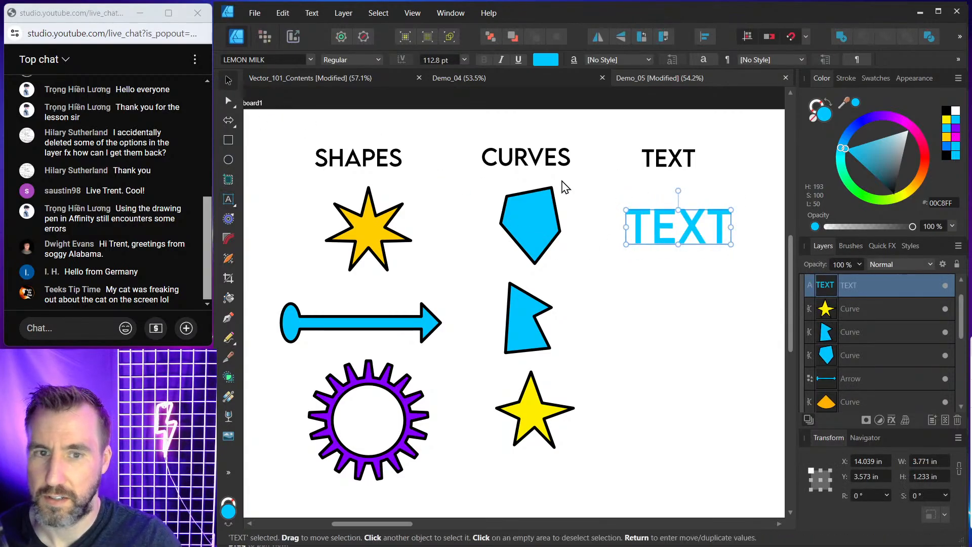
# Move the TEXT art text up slightly and scale it down a little.
pyautogui.moveTo(678, 228); pyautogui.dragTo(674, 210)
pyautogui.click(665, 279)
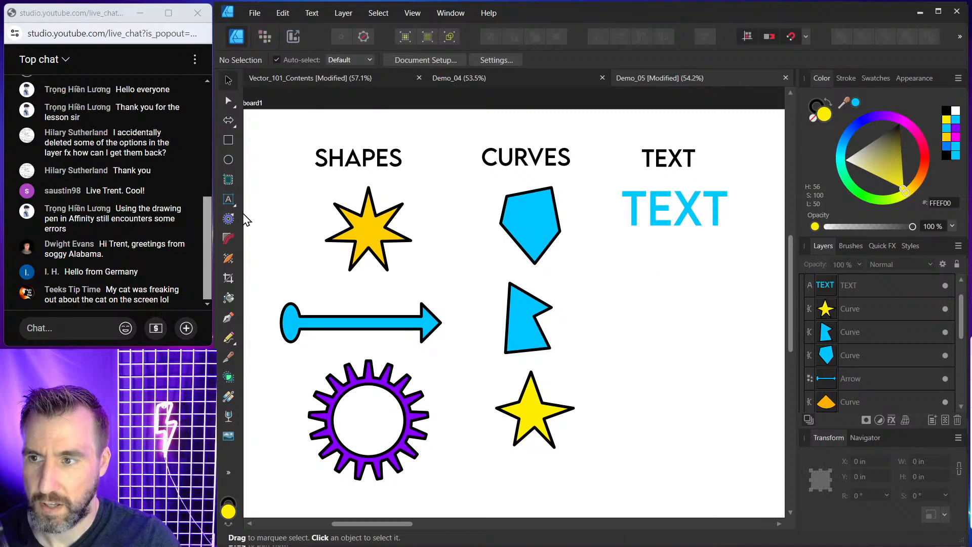
pyautogui.click(636, 213)
pyautogui.moveTo(621, 228); pyautogui.dragTo(640, 251)
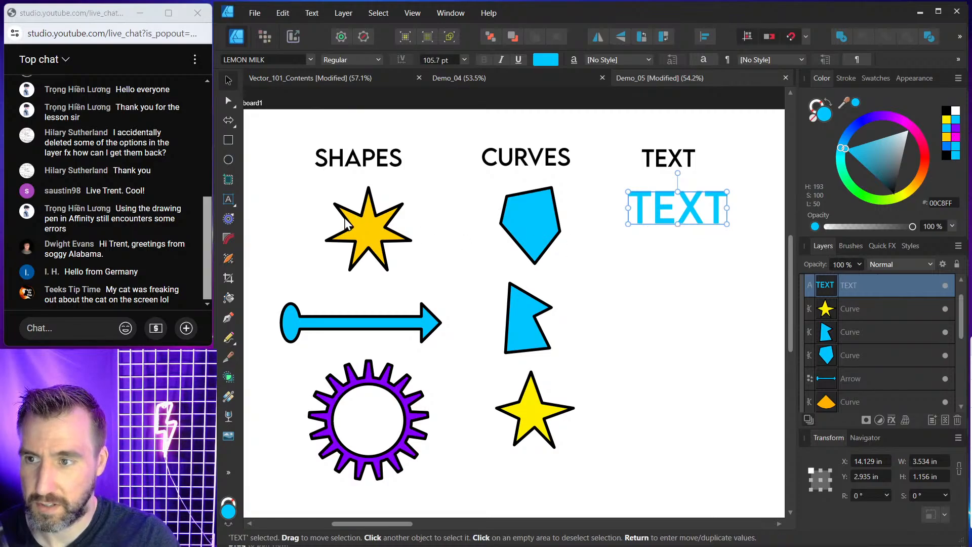
# Create art text reading ABC below the cyan TEXT.
pyautogui.click(228, 199)
pyautogui.click(252, 202)
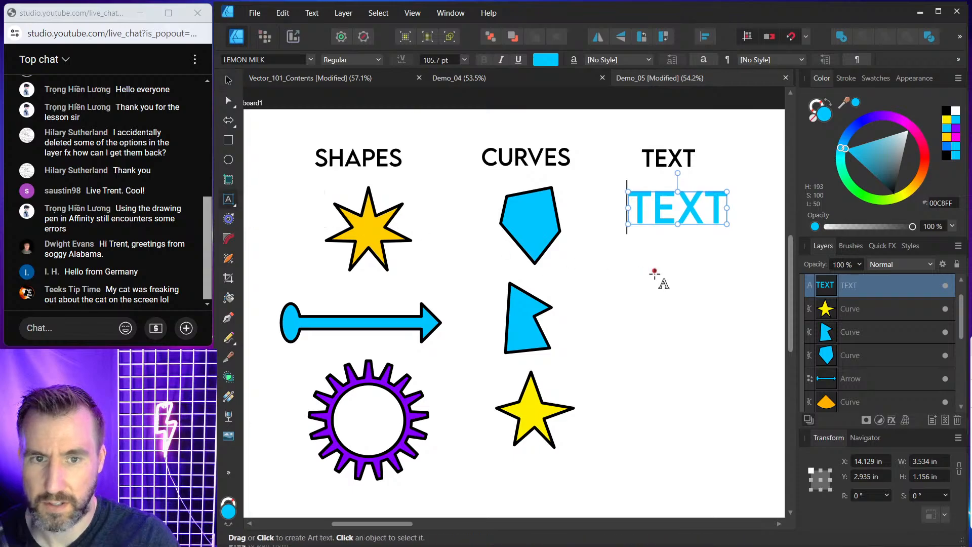
pyautogui.moveTo(642, 250); pyautogui.dragTo(679, 288)
pyautogui.write('ABC')
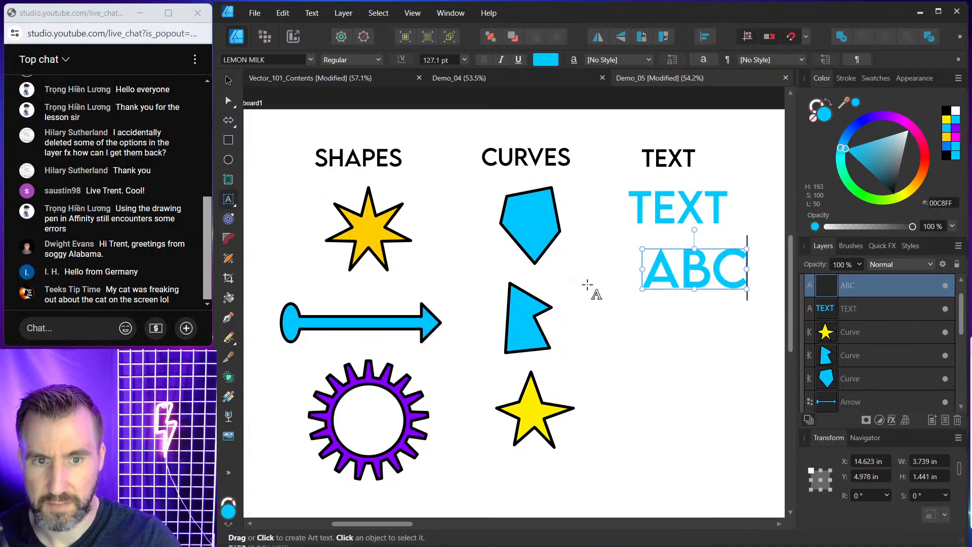
# Color the ABC text red and shift it slightly left, then deselect.
pyautogui.click(228, 81)
pyautogui.moveTo(867, 122); pyautogui.dragTo(858, 124)
pyautogui.moveTo(658, 269); pyautogui.dragTo(639, 277)
pyautogui.click(921, 147)
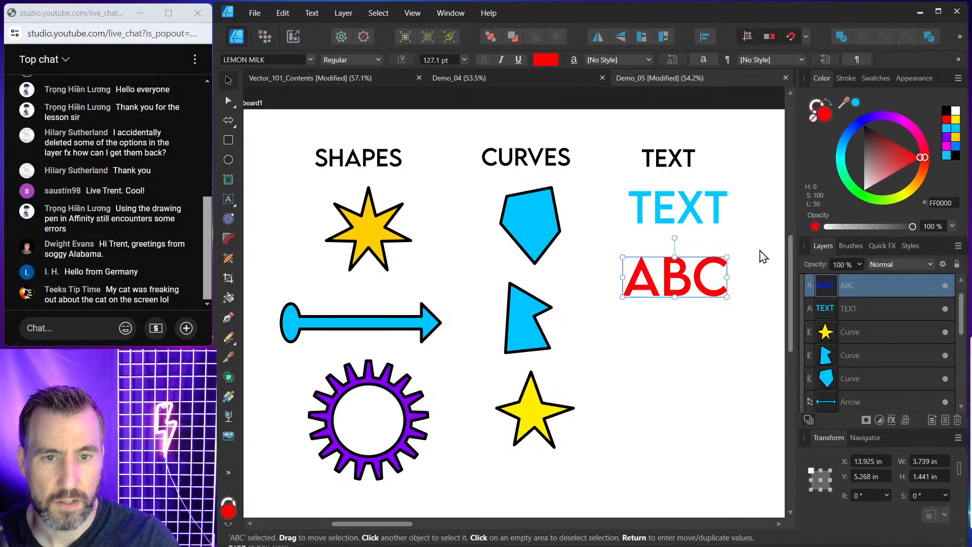
pyautogui.click(733, 249)
# Zoom deep into the red ABC letters to examine the sharpness of their edges.
pyautogui.scroll(10, 678, 276)
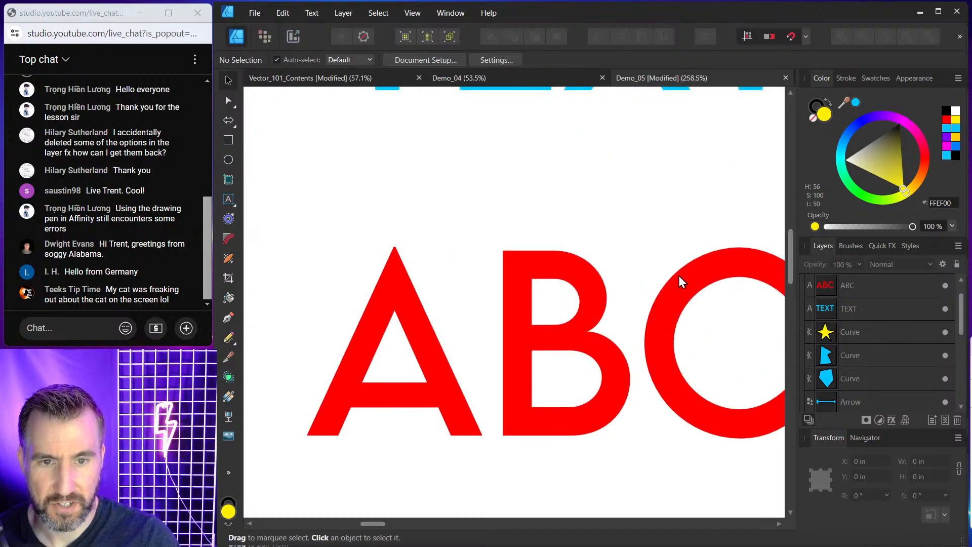
pyautogui.scroll(12, 671, 285)
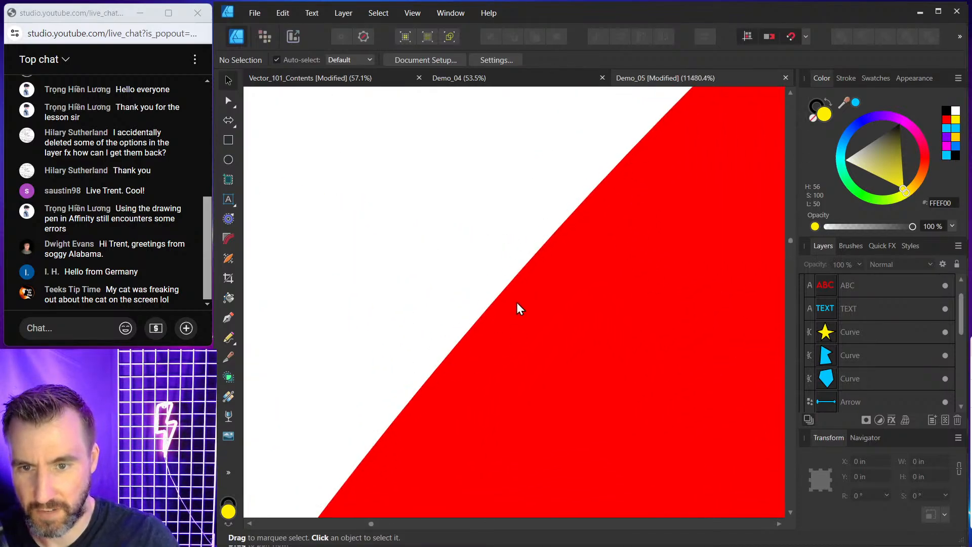
pyautogui.scroll(4, 562, 258)
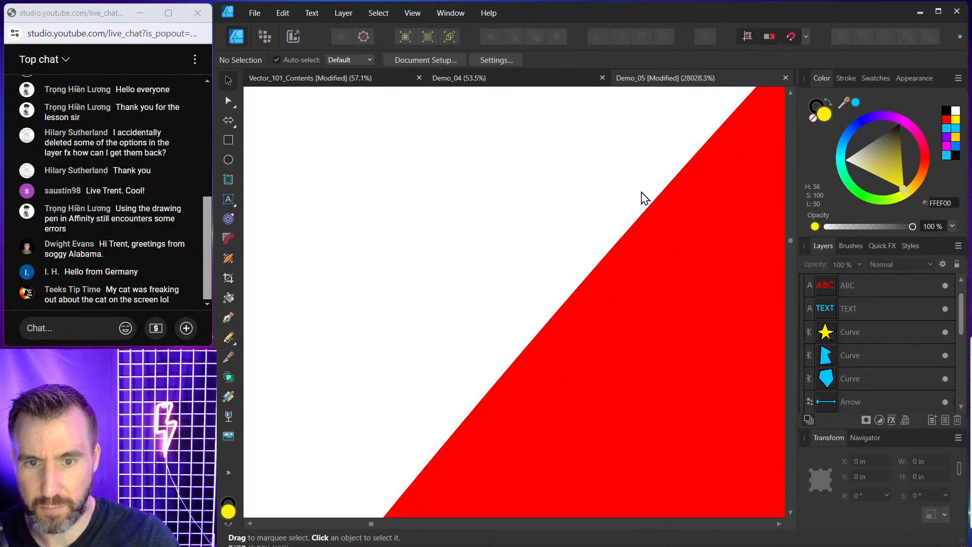
# Select the blue pentagon curve under CURVES and nudge it slightly up and left.
pyautogui.scroll(-20, 576, 324)
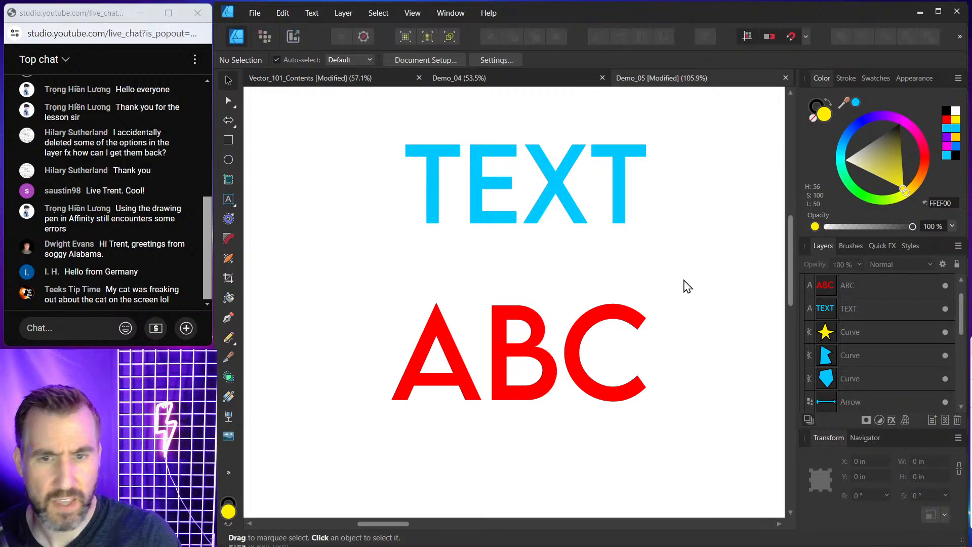
pyautogui.scroll(-5, 685, 282)
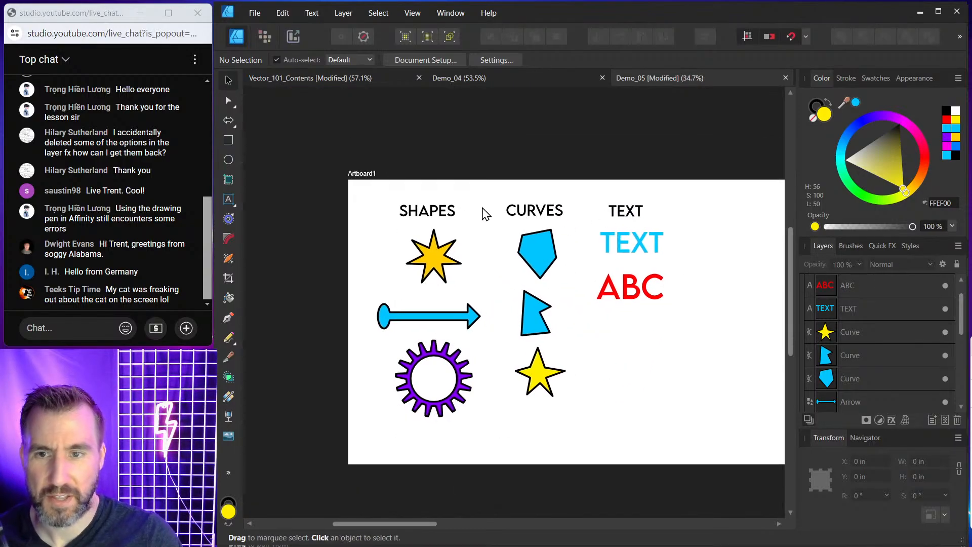
pyautogui.scroll(2, 618, 248)
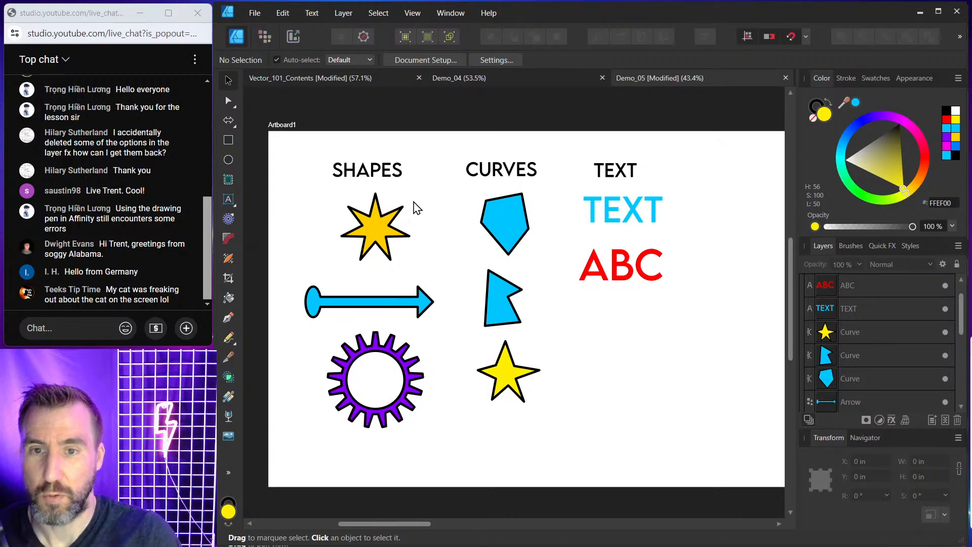
pyautogui.click(512, 213)
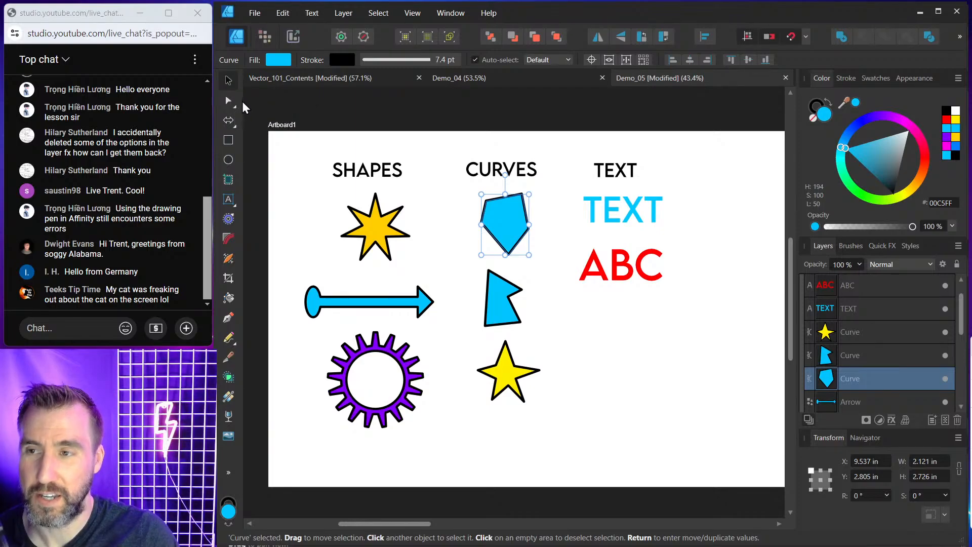
pyautogui.moveTo(503, 214)
pyautogui.mouseDown()
pyautogui.moveTo(458, 224)
pyautogui.moveTo(524, 224)
pyautogui.moveTo(511, 219)
pyautogui.mouseUp()
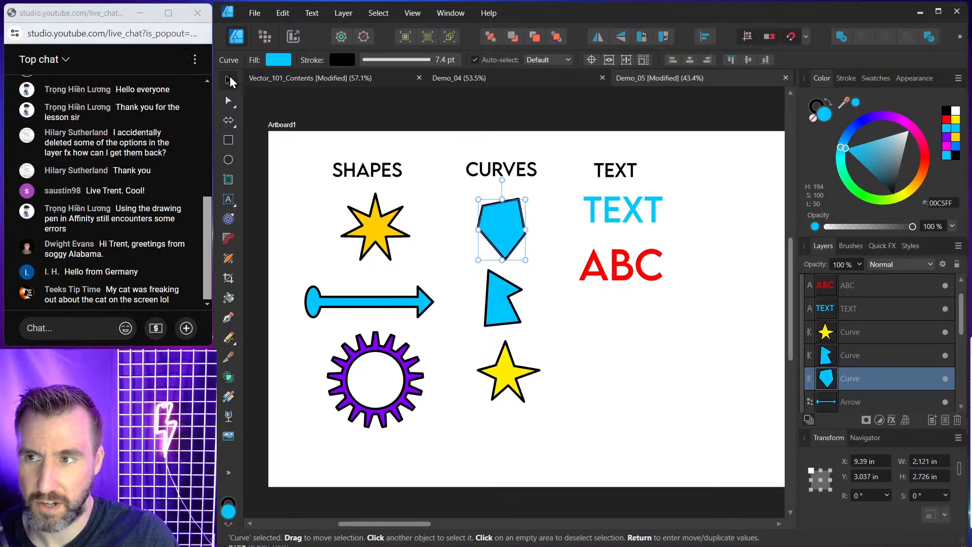
pyautogui.moveTo(498, 230); pyautogui.dragTo(495, 222)
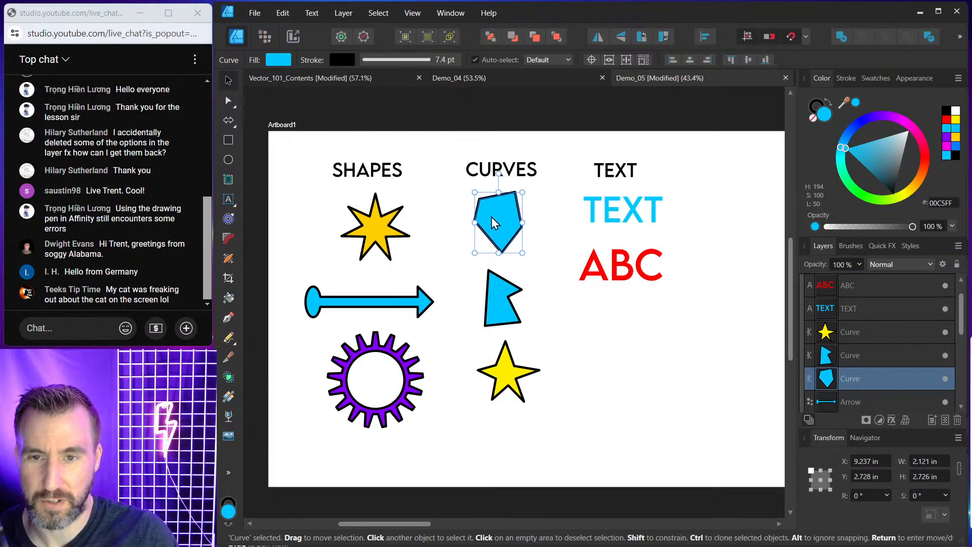
# Reshape the blue pentagon with the Node tool by dragging its top, right and bottom nodes.
pyautogui.click(230, 101)
pyautogui.scroll(2, 516, 208)
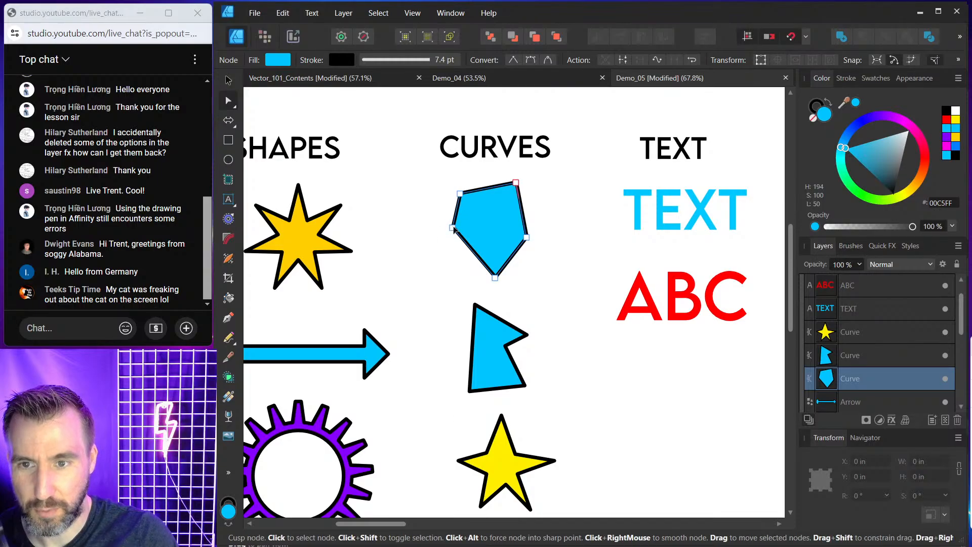
pyautogui.moveTo(515, 182)
pyautogui.mouseDown()
pyautogui.moveTo(540, 179)
pyautogui.moveTo(497, 177)
pyautogui.mouseUp()
pyautogui.moveTo(539, 235); pyautogui.dragTo(558, 218)
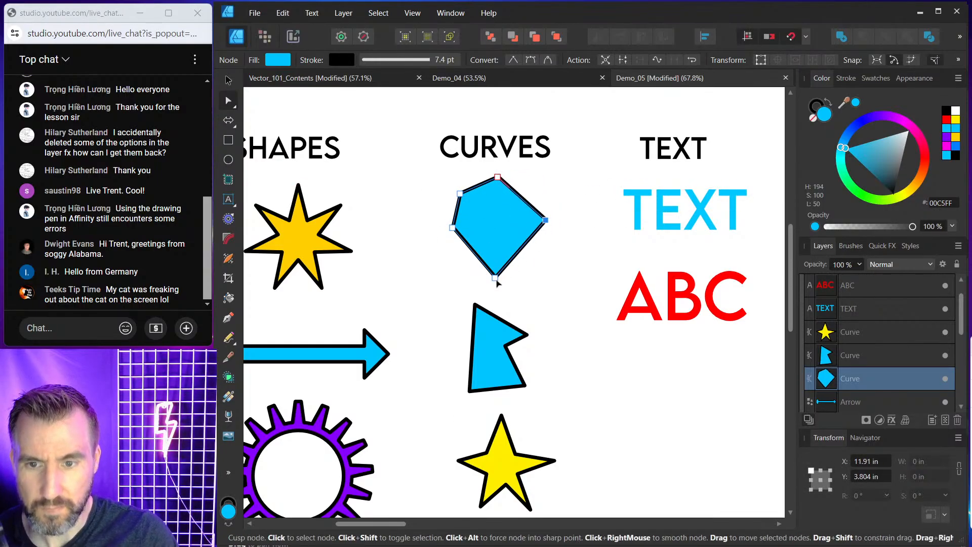
pyautogui.moveTo(496, 280)
pyautogui.mouseDown()
pyautogui.moveTo(487, 231)
pyautogui.moveTo(498, 270)
pyautogui.mouseUp()
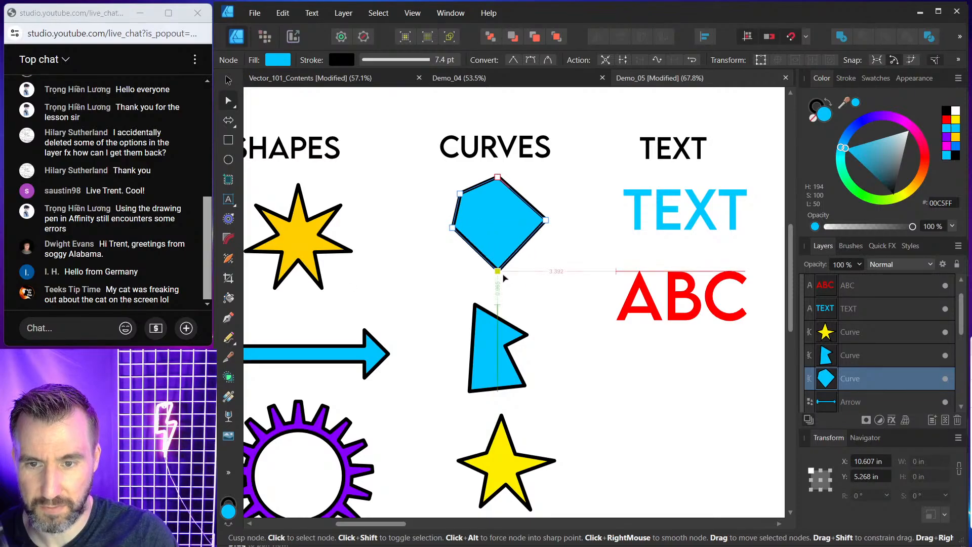
pyautogui.click(227, 80)
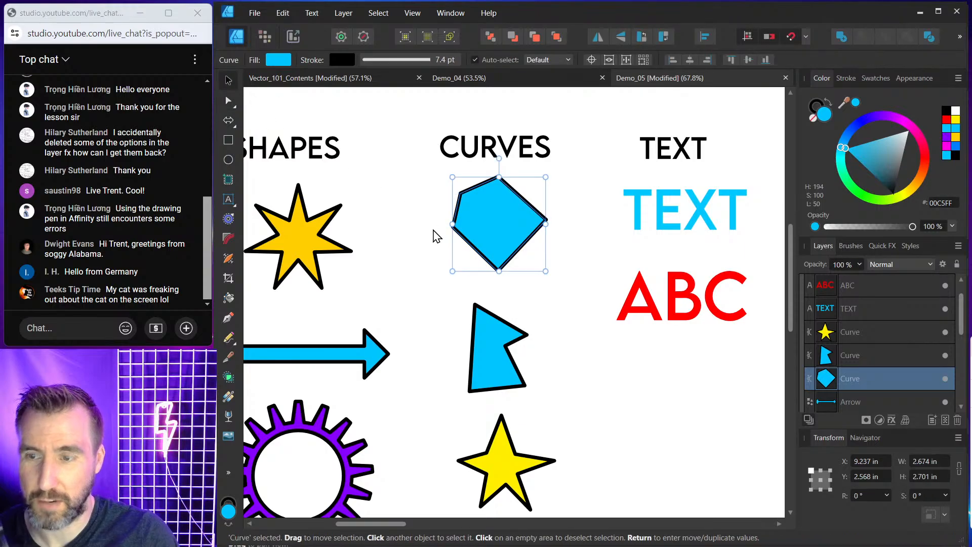
# Reduce the yellow star's inner radius to 36% by dragging its shape handle, then deselect.
pyautogui.scroll(-3, 470, 235)
pyautogui.click(391, 234)
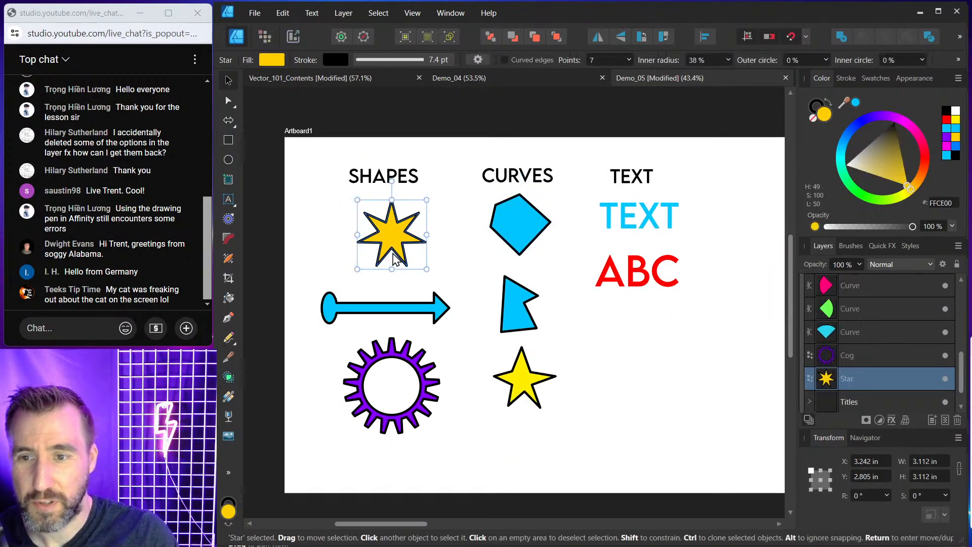
pyautogui.click(227, 102)
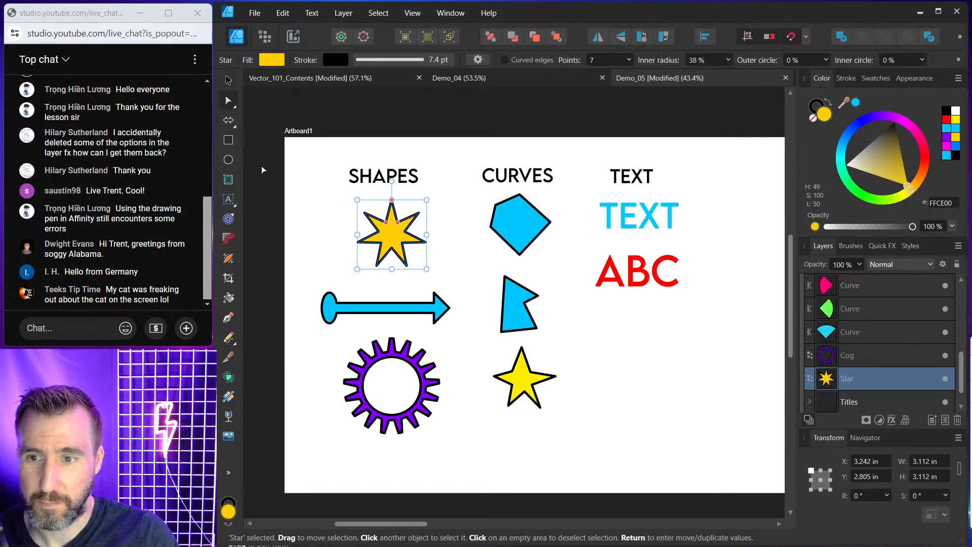
pyautogui.scroll(3, 413, 230)
pyautogui.moveTo(385, 221)
pyautogui.mouseDown()
pyautogui.moveTo(382, 229)
pyautogui.moveTo(388, 219)
pyautogui.mouseUp()
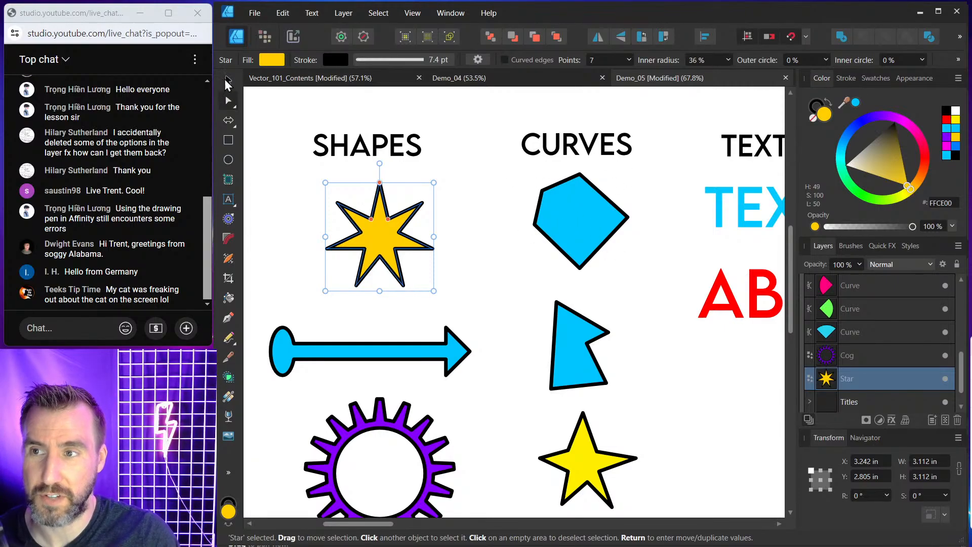
pyautogui.click(462, 199)
pyautogui.scroll(-2, 464, 201)
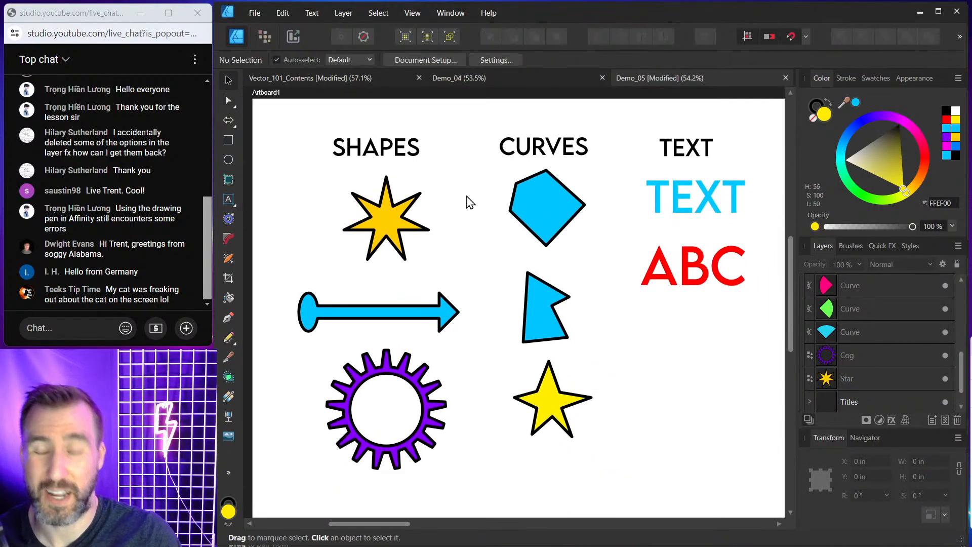
# Delete the blue bent curve and the yellow star curve from the CURVES column.
pyautogui.click(554, 417)
pyautogui.click(549, 338)
pyautogui.press('Delete')
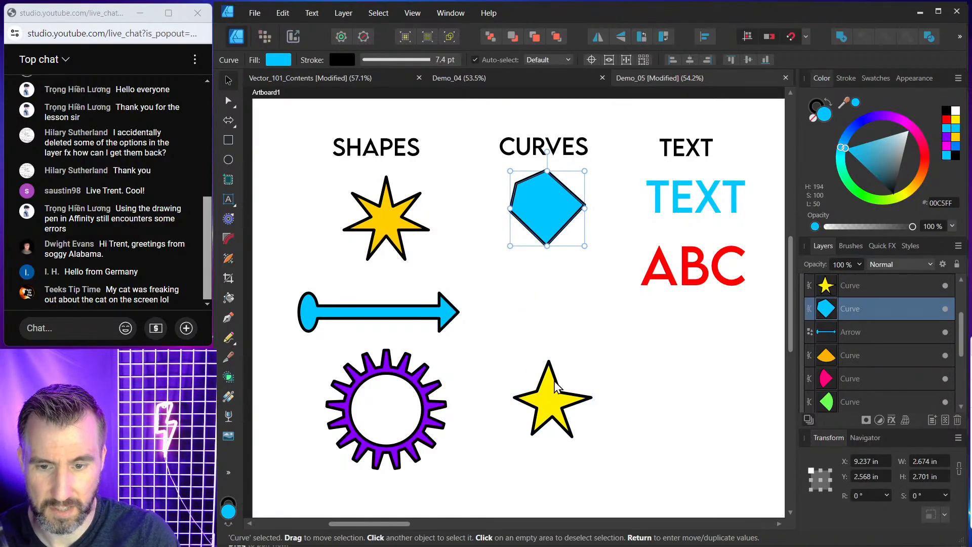
pyautogui.click(552, 400)
pyautogui.press('Delete')
# Duplicate the yellow star below the pentagon and convert the copy to curves.
pyautogui.click(399, 211)
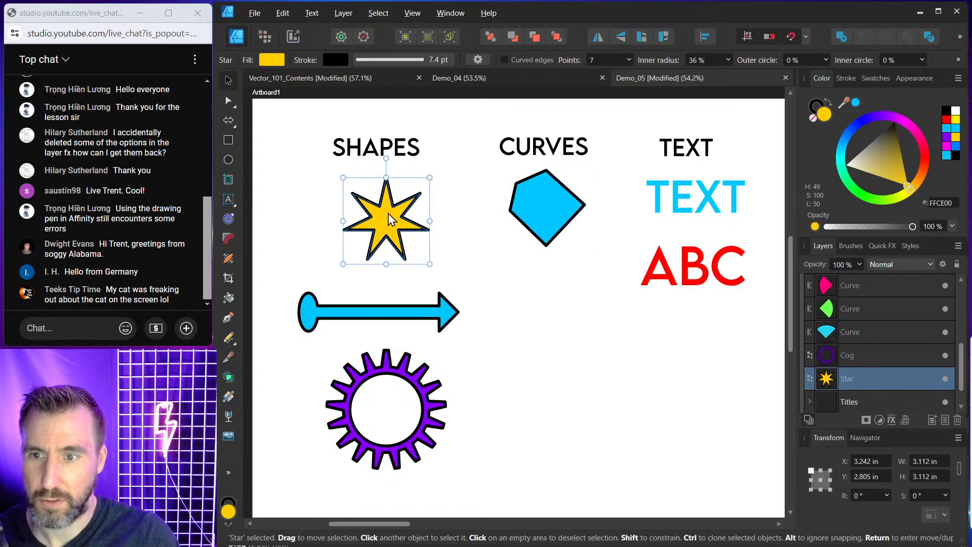
pyautogui.moveTo(389, 217)
pyautogui.mouseDown()
pyautogui.moveTo(449, 238)
pyautogui.moveTo(537, 317)
pyautogui.moveTo(560, 314)
pyautogui.mouseUp()
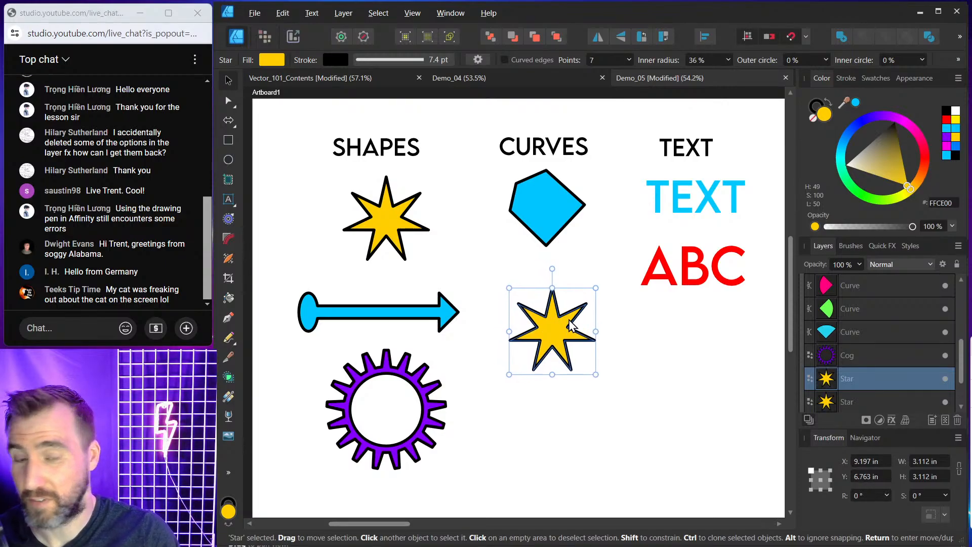
pyautogui.click(344, 13)
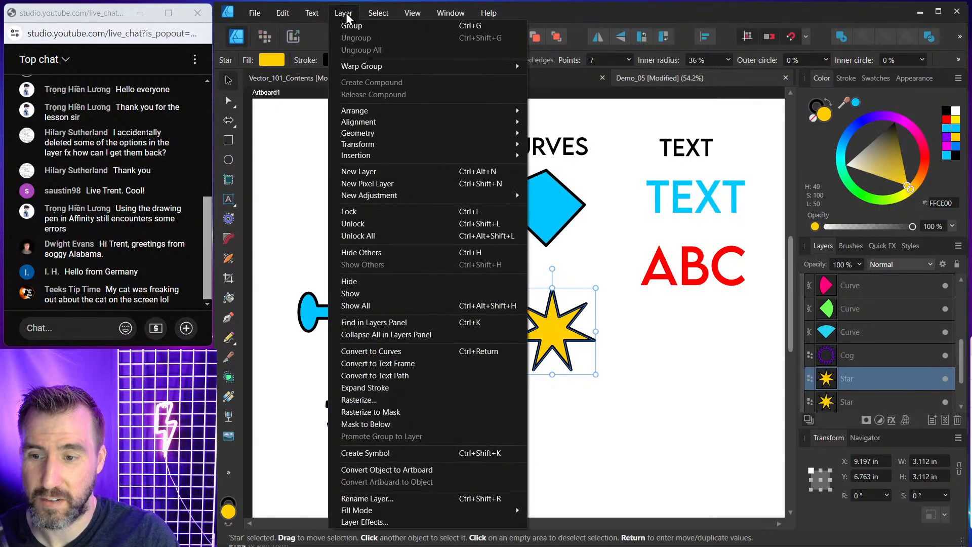
pyautogui.click(421, 351)
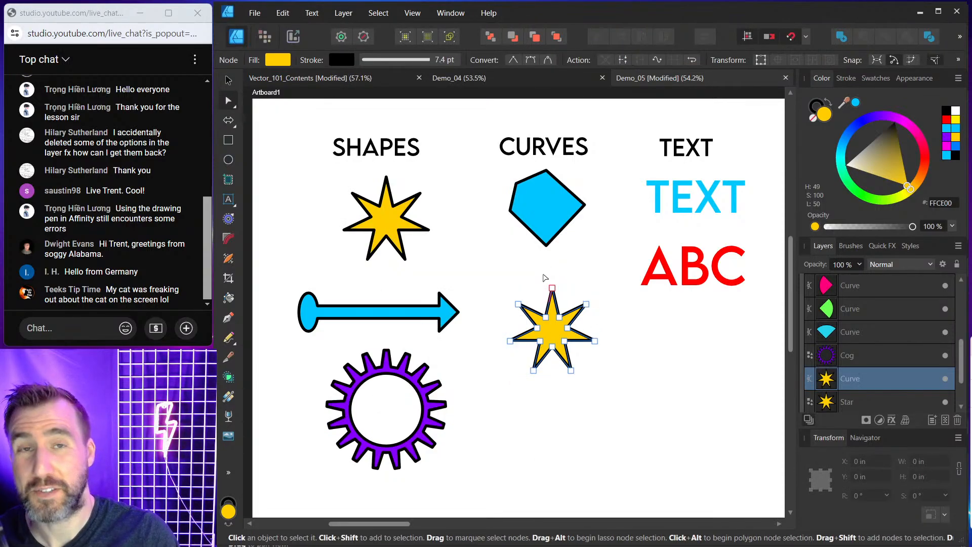
# Reshape the star copy with the Node tool by pulling several of its points outward.
pyautogui.click(228, 80)
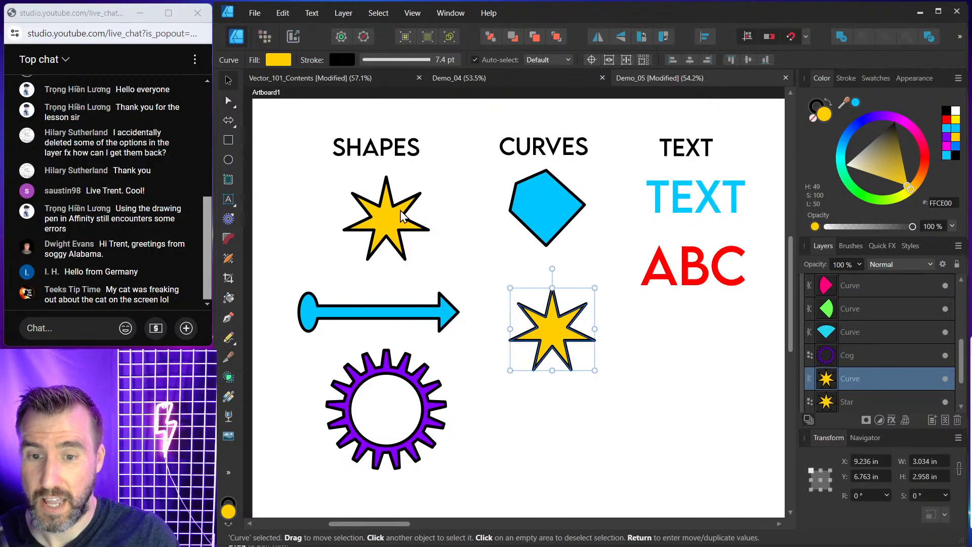
pyautogui.click(514, 273)
pyautogui.click(560, 316)
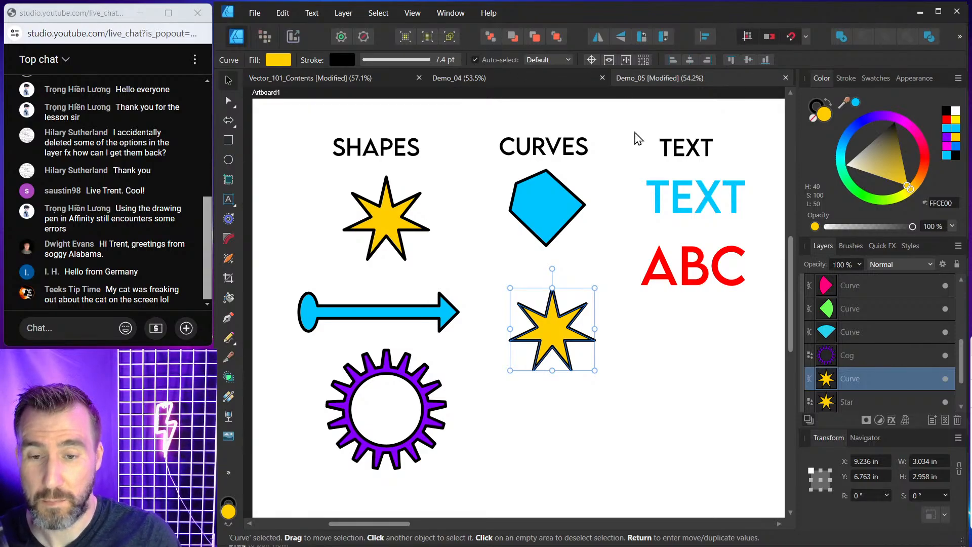
pyautogui.click(228, 100)
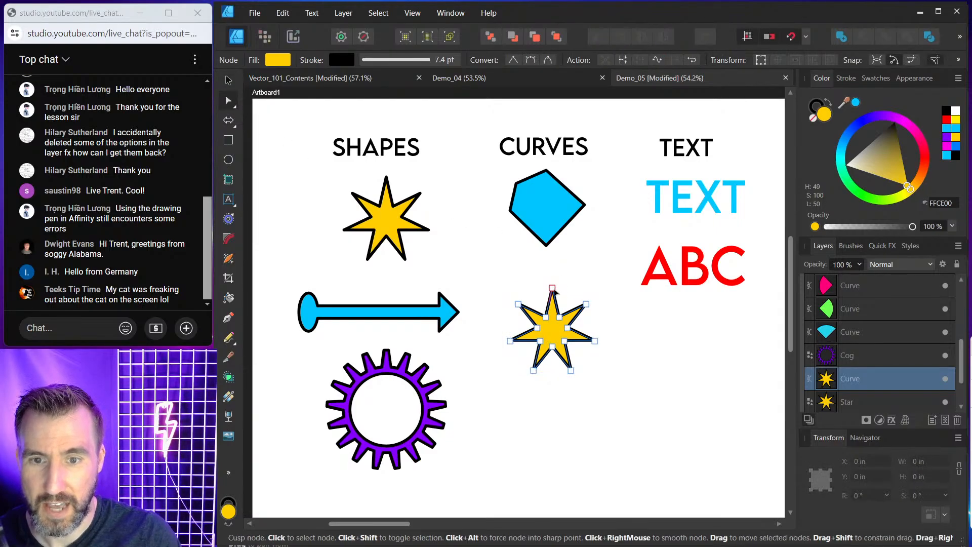
pyautogui.moveTo(552, 291); pyautogui.dragTo(535, 267)
pyautogui.moveTo(559, 318); pyautogui.dragTo(598, 294)
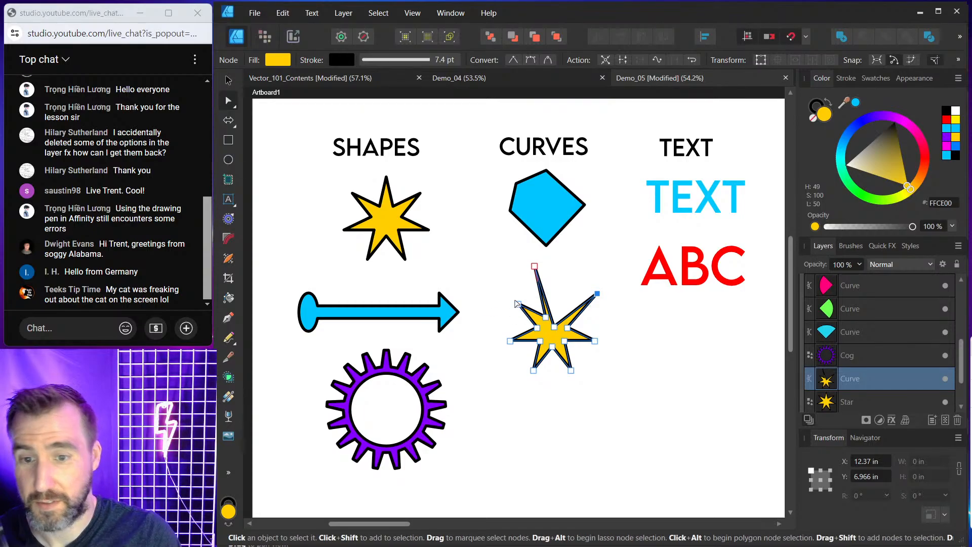
pyautogui.moveTo(519, 306); pyautogui.dragTo(512, 296)
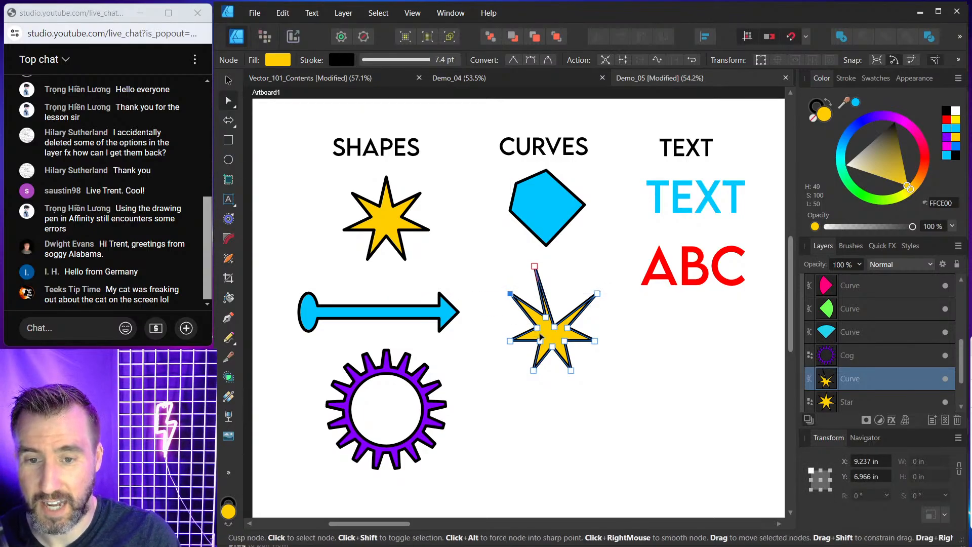
pyautogui.moveTo(511, 342); pyautogui.dragTo(498, 334)
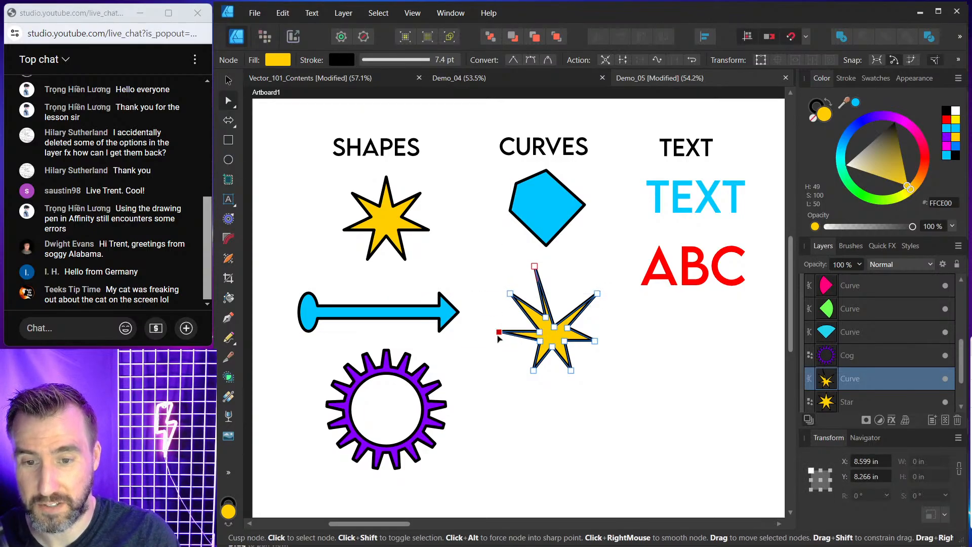
pyautogui.click(228, 80)
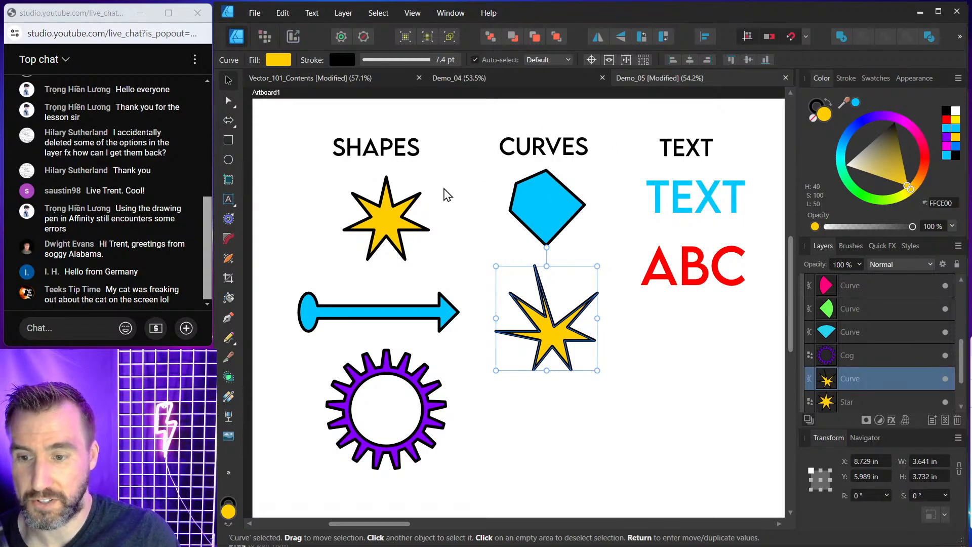
# Duplicate the purple cog into the CURVES column and delete the reshaped star copy.
pyautogui.click(386, 373)
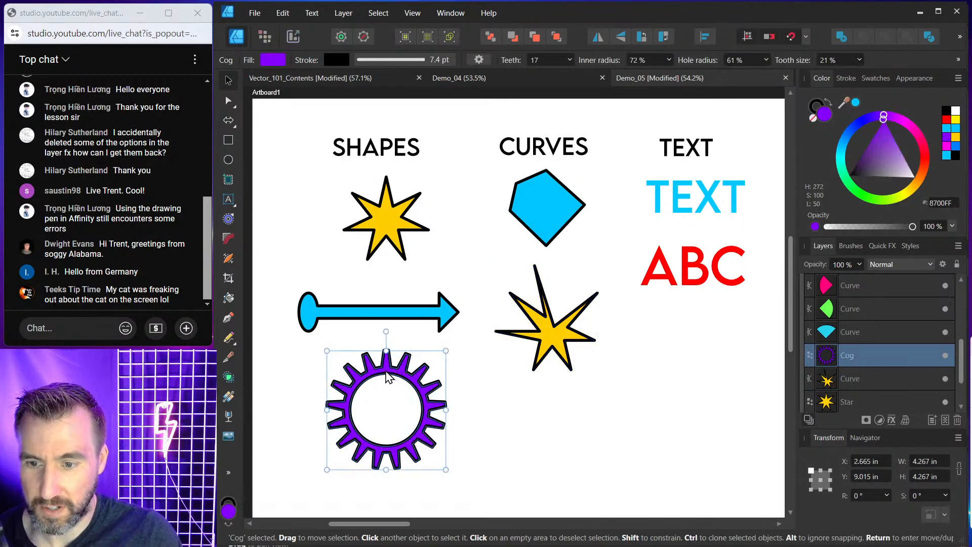
pyautogui.moveTo(386, 369); pyautogui.dragTo(575, 323)
pyautogui.click(571, 338)
pyautogui.press('Delete')
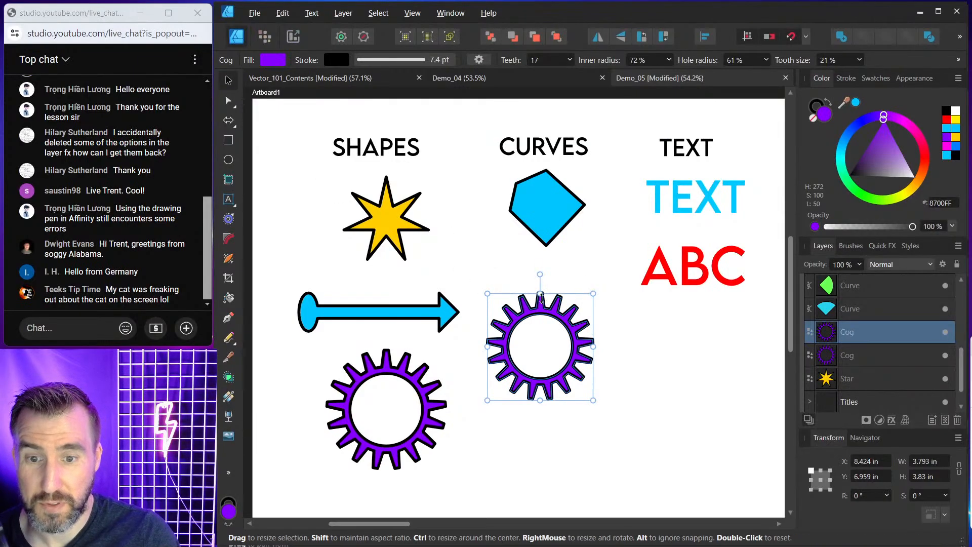
# Convert the cog copy to curves, then deselect and reselect it.
pyautogui.click(343, 13)
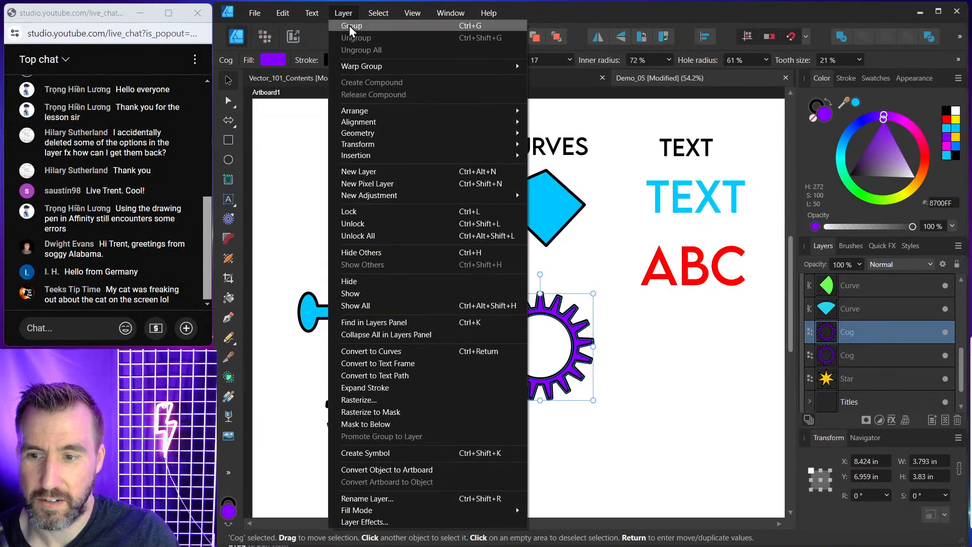
pyautogui.click(416, 350)
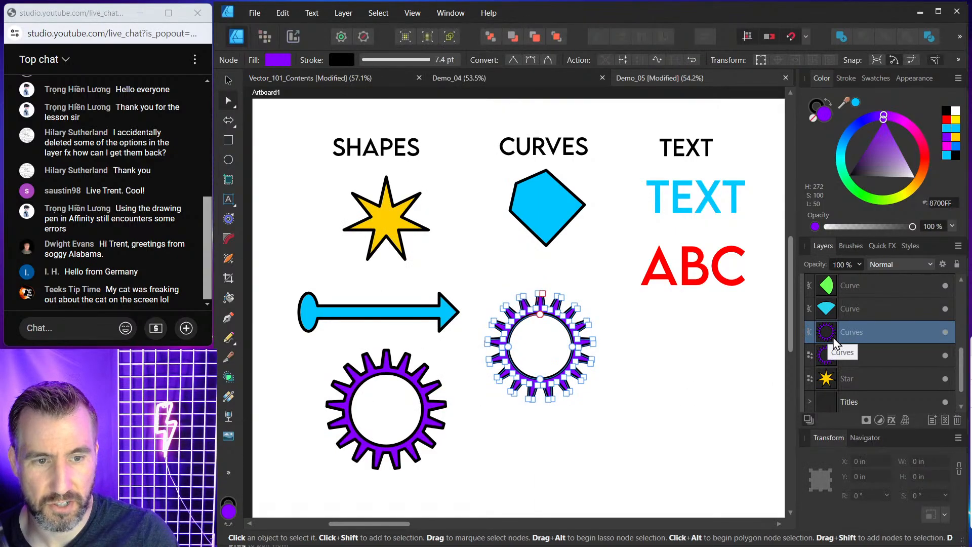
pyautogui.click(228, 80)
pyautogui.click(725, 420)
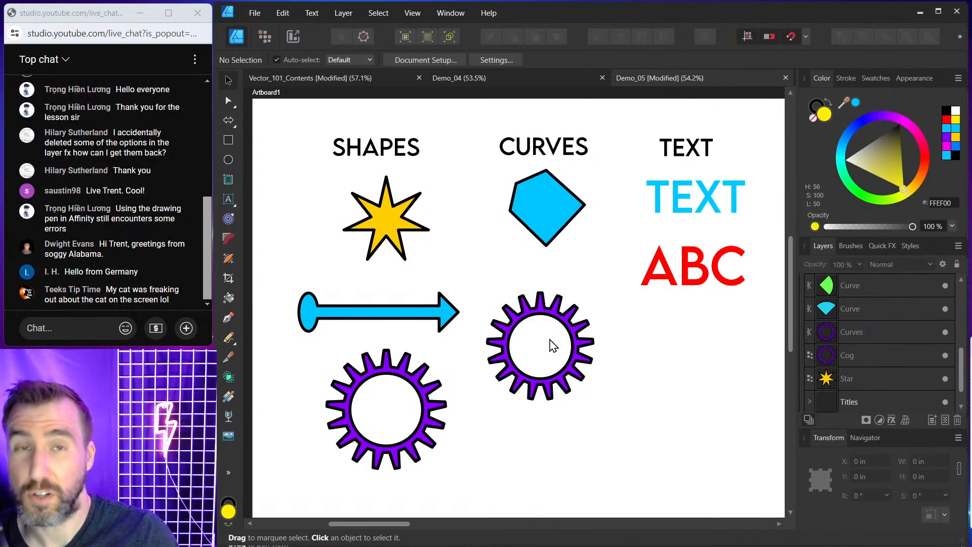
pyautogui.click(561, 351)
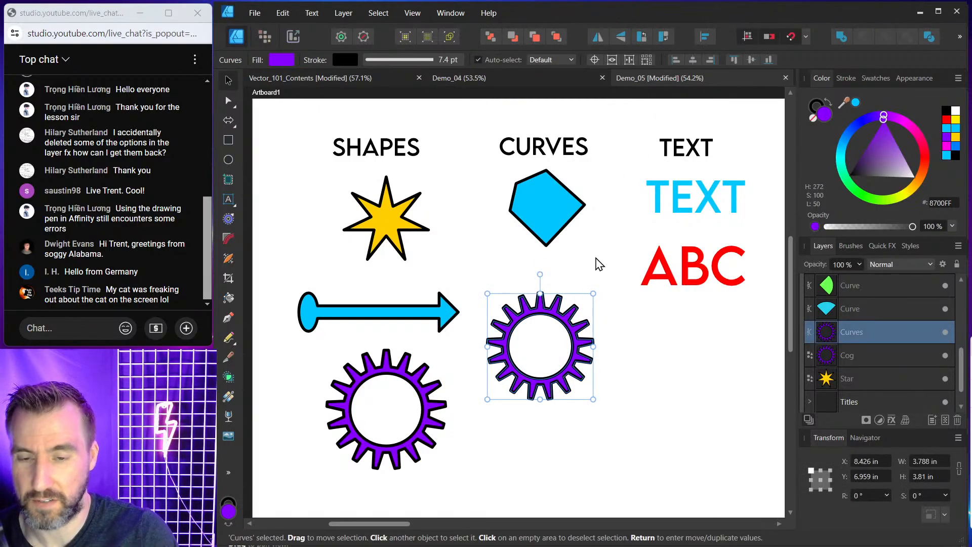
pyautogui.click(575, 278)
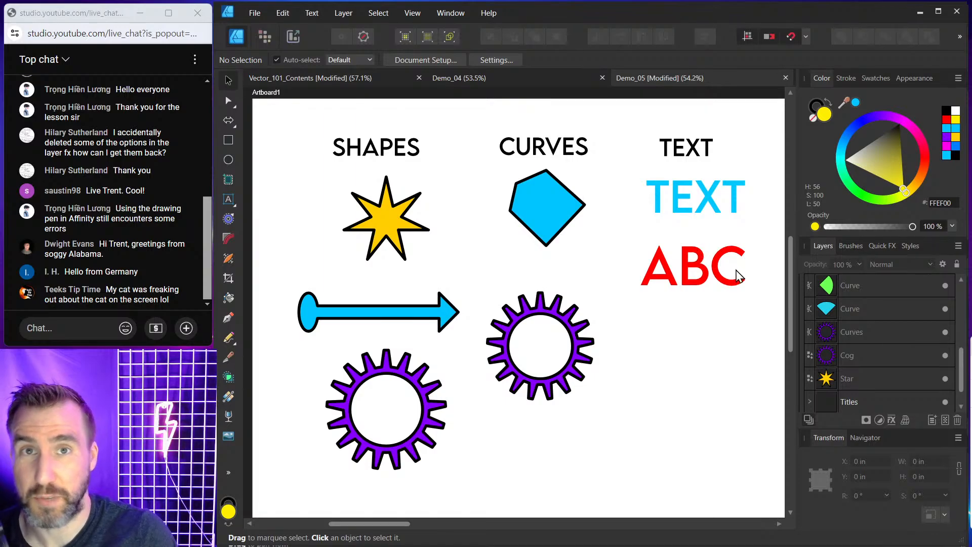
# Delete the cog copy and the blue pentagon from the CURVES column.
pyautogui.click(701, 273)
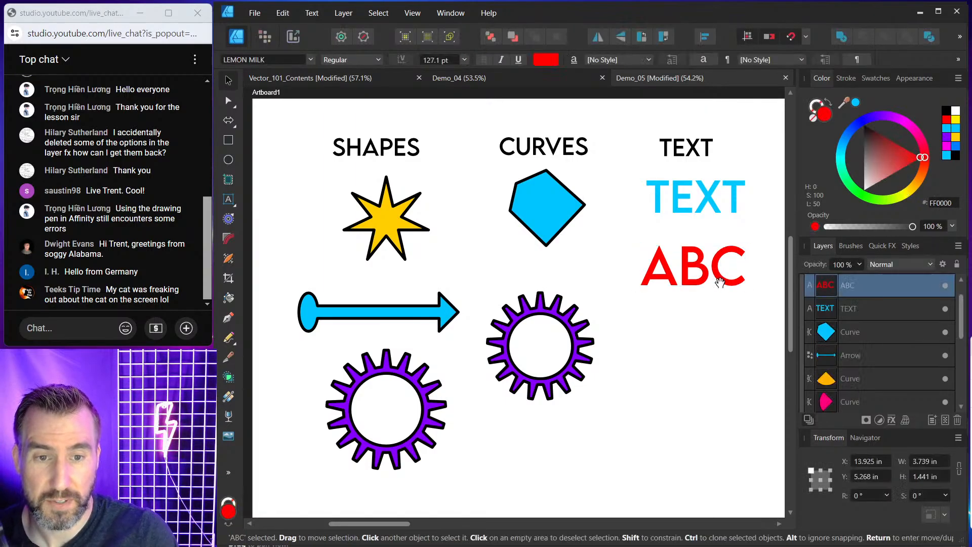
pyautogui.moveTo(719, 285); pyautogui.dragTo(716, 282)
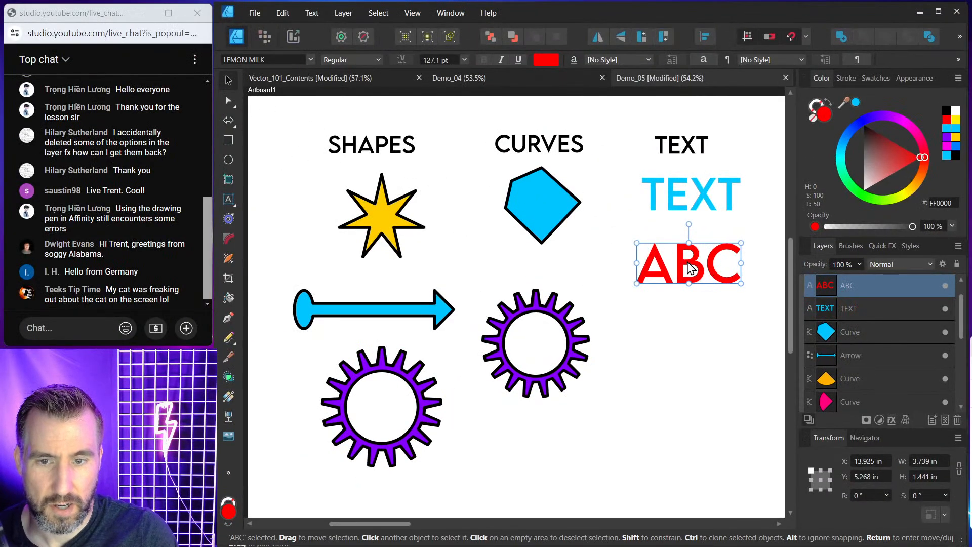
pyautogui.click(576, 317)
pyautogui.press('Delete')
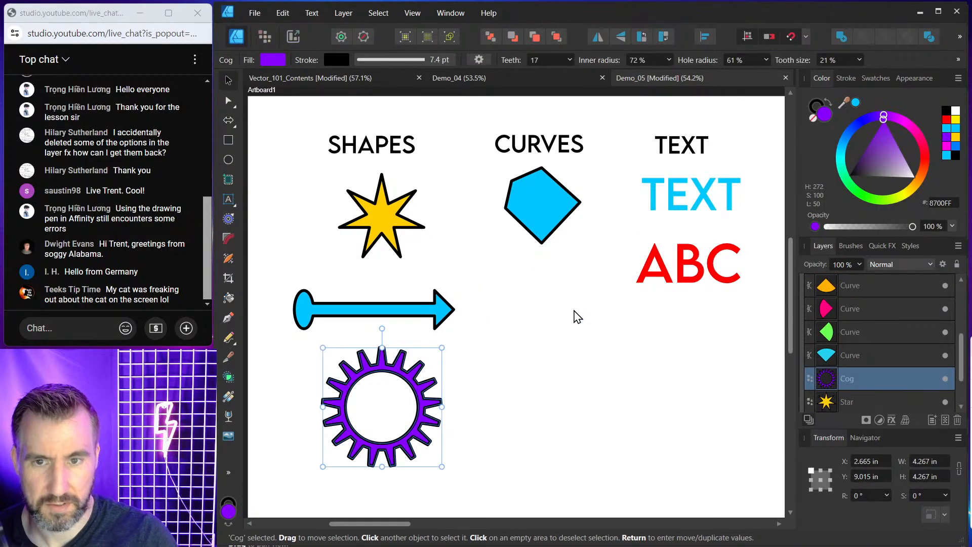
pyautogui.click(545, 211)
pyautogui.press('Delete')
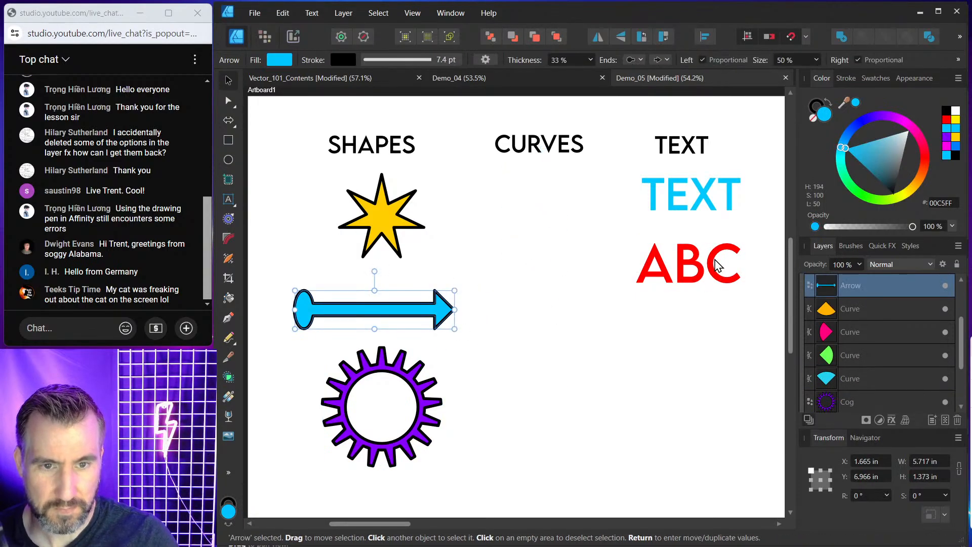
# Duplicate the red ABC art text into the CURVES column and convert the copy to curves.
pyautogui.click(707, 277)
pyautogui.moveTo(698, 273); pyautogui.dragTo(546, 201)
pyautogui.click(342, 13)
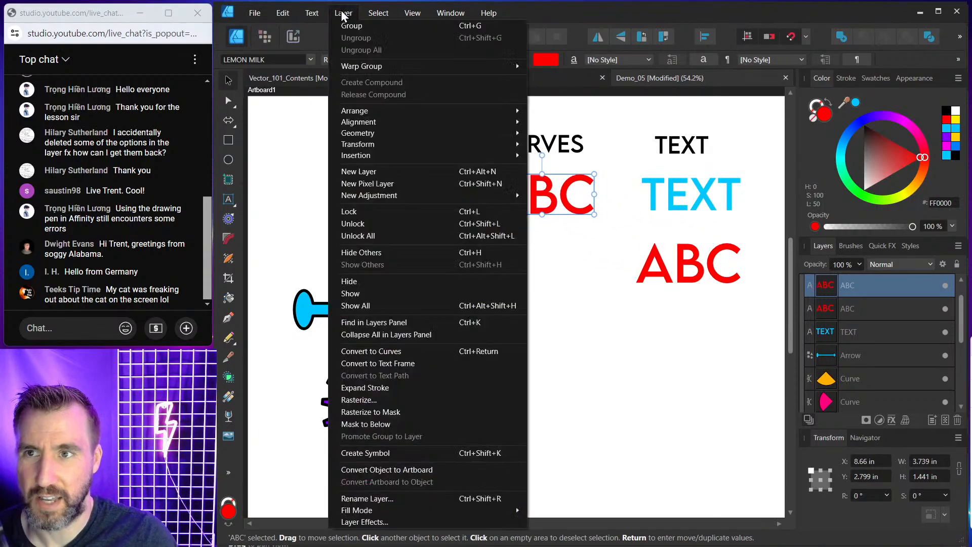
pyautogui.click(394, 351)
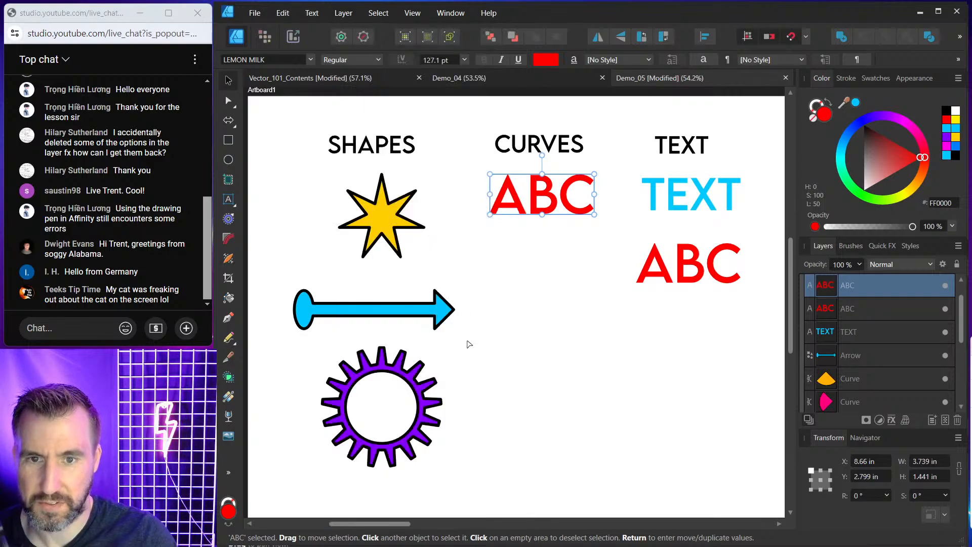
# Select the letter B inside the converted group and reshape it with the Node tool by pulling its top and bottom points outward.
pyautogui.click(230, 101)
pyautogui.click(229, 80)
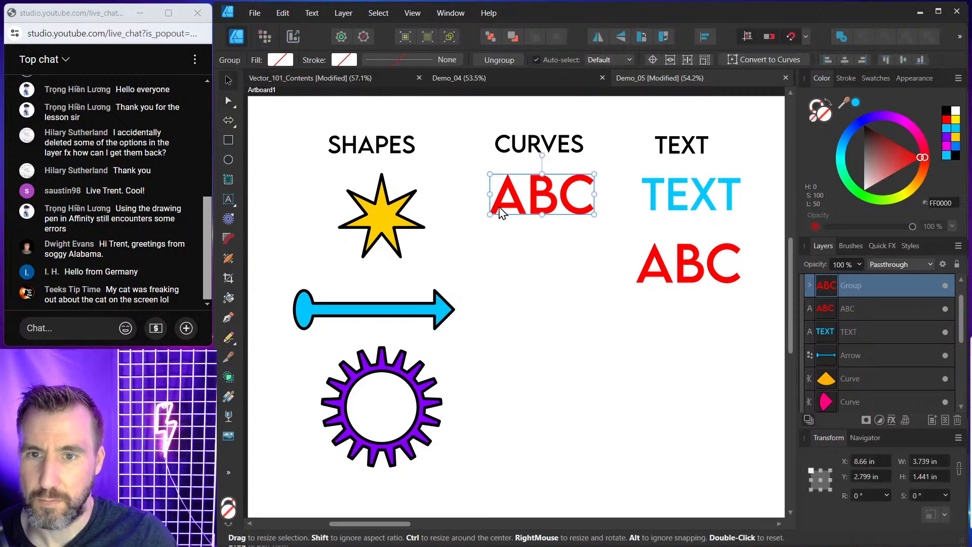
pyautogui.scroll(5, 542, 195)
pyautogui.doubleClick(543, 184)
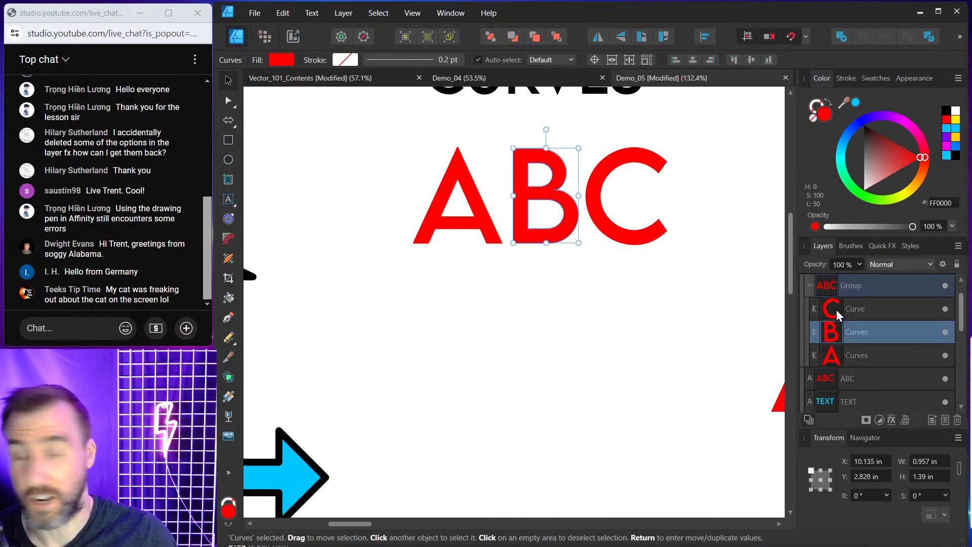
pyautogui.click(224, 100)
pyautogui.scroll(3, 534, 162)
pyautogui.moveTo(499, 143); pyautogui.dragTo(470, 118)
pyautogui.moveTo(499, 329); pyautogui.dragTo(483, 368)
pyautogui.scroll(-2, 546, 288)
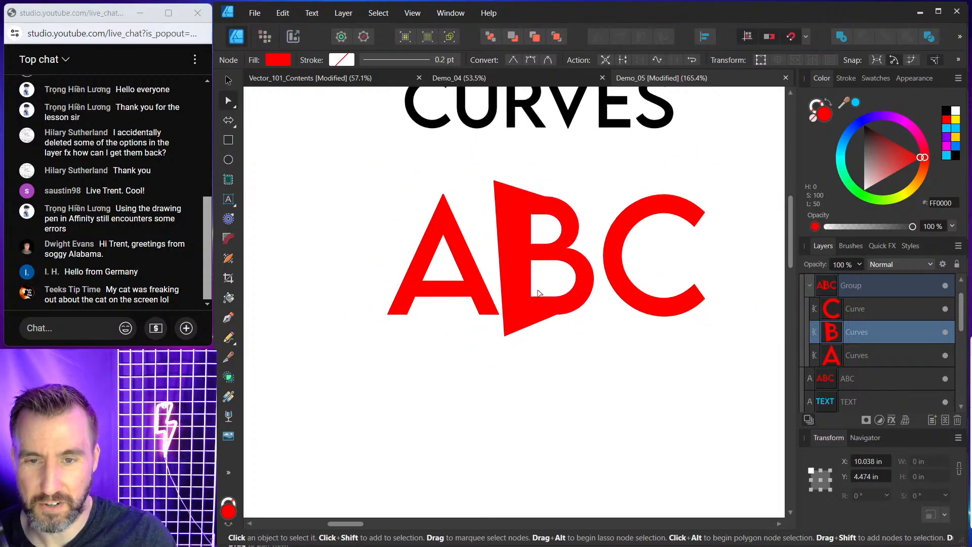
# Reshape the letter C by pulling its upper end node upward and its lower end node inward.
pyautogui.click(705, 228)
pyautogui.moveTo(694, 226); pyautogui.dragTo(694, 192)
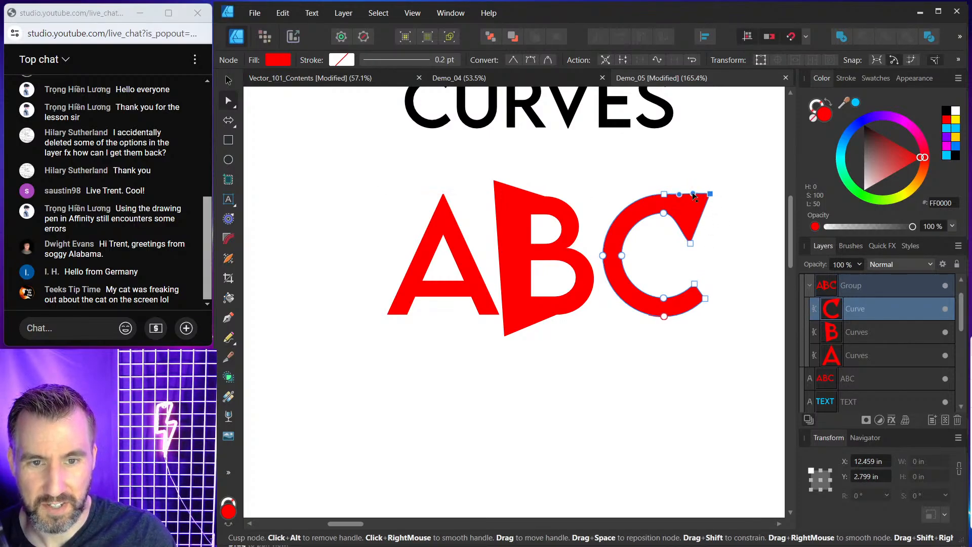
pyautogui.moveTo(694, 284); pyautogui.dragTo(625, 319)
pyautogui.click(686, 349)
pyautogui.scroll(-3, 613, 295)
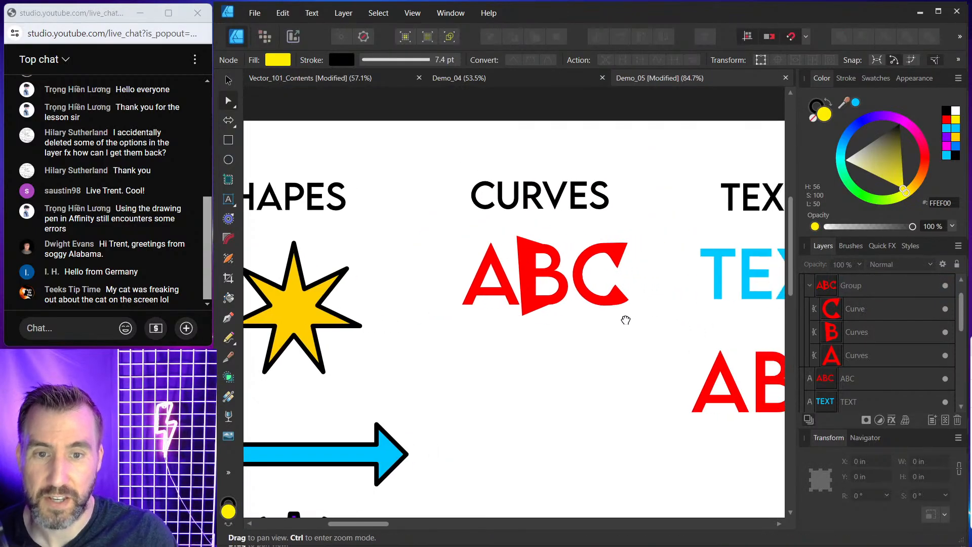
# Extend the letter A's left leg downward by dragging its bottom node, then deselect it.
pyautogui.click(486, 272)
pyautogui.moveTo(450, 299); pyautogui.dragTo(443, 356)
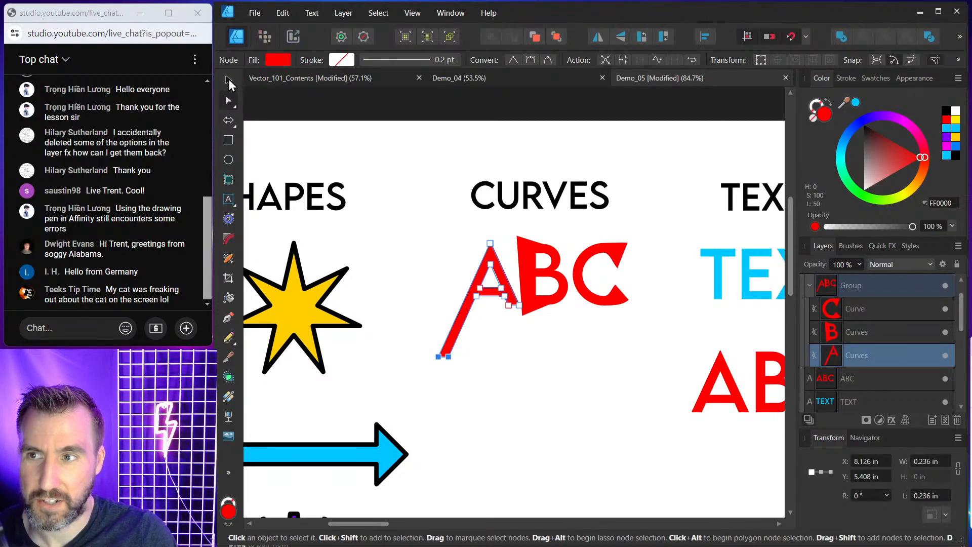
pyautogui.click(229, 81)
pyautogui.click(426, 250)
pyautogui.click(527, 256)
pyautogui.click(594, 265)
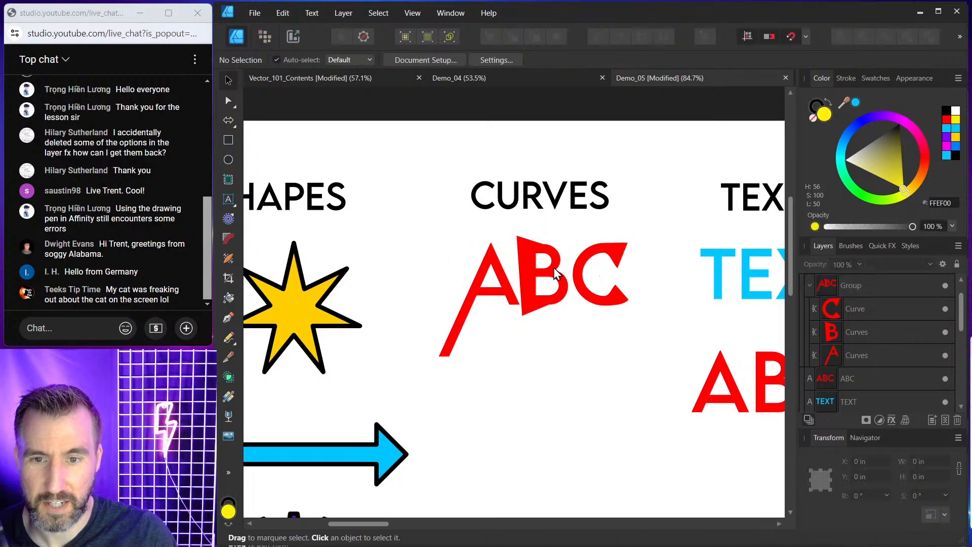
pyautogui.click(555, 272)
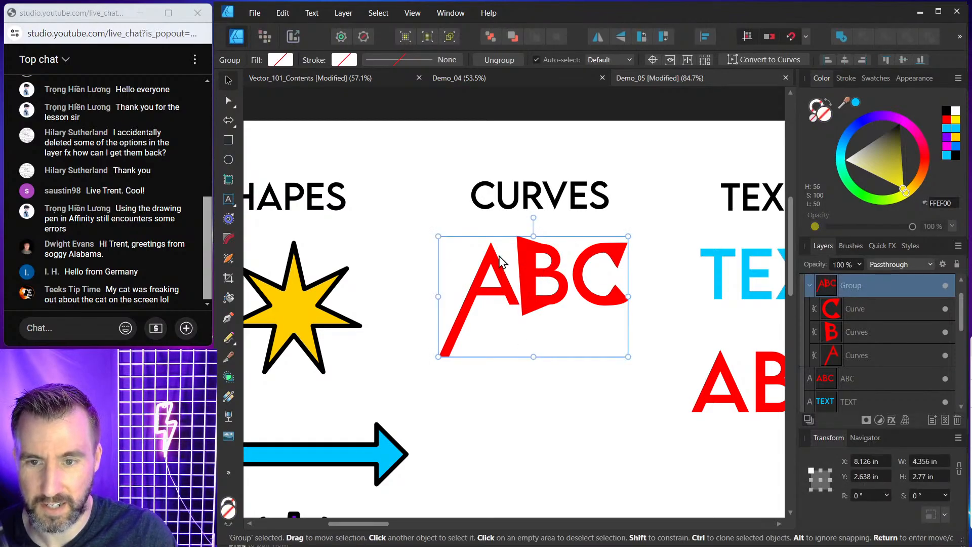
# Pull the apex of the letter A upward with the Node tool and reselect the whole group.
pyautogui.doubleClick(497, 257)
pyautogui.click(228, 103)
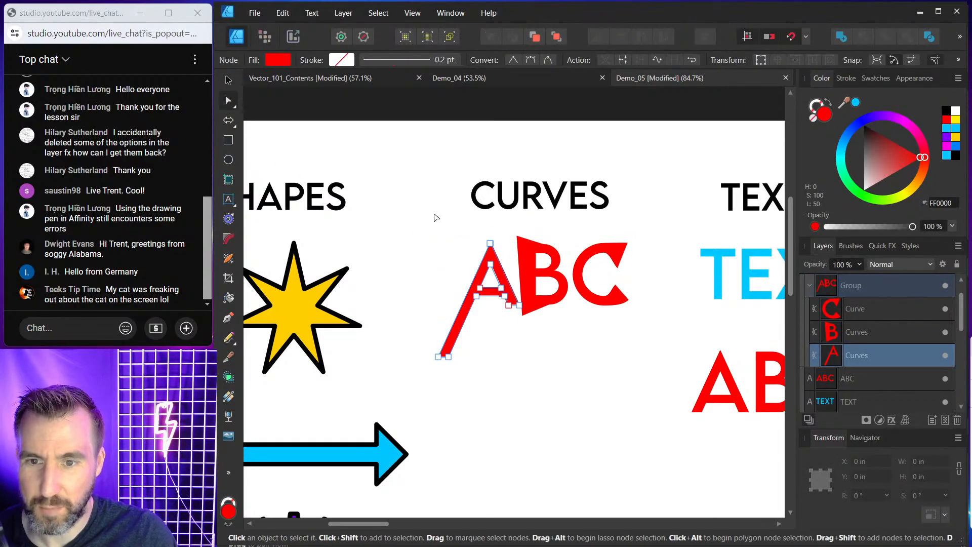
pyautogui.moveTo(465, 229); pyautogui.dragTo(490, 223)
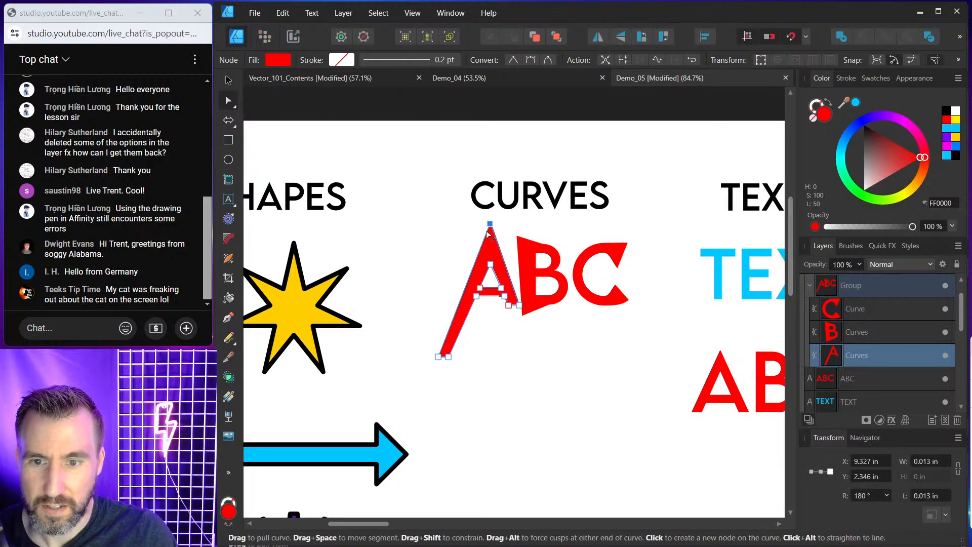
pyautogui.click(425, 223)
pyautogui.click(229, 81)
pyautogui.click(549, 268)
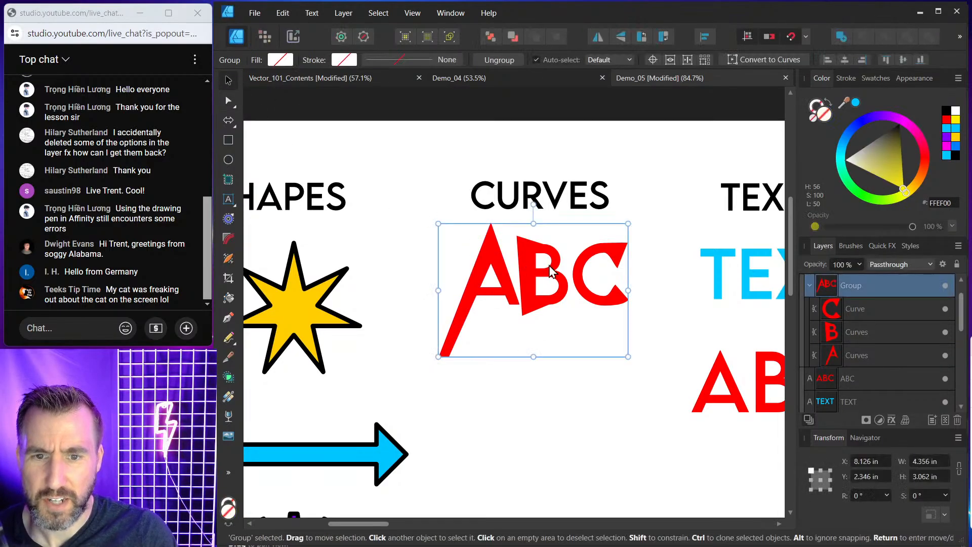
# Examine the converted letters as separate curves inside the group, comparing them with the original art text in the Layers panel.
pyautogui.doubleClick(551, 271)
pyautogui.keyDown('shift'); pyautogui.click(604, 259); pyautogui.keyUp('shift')
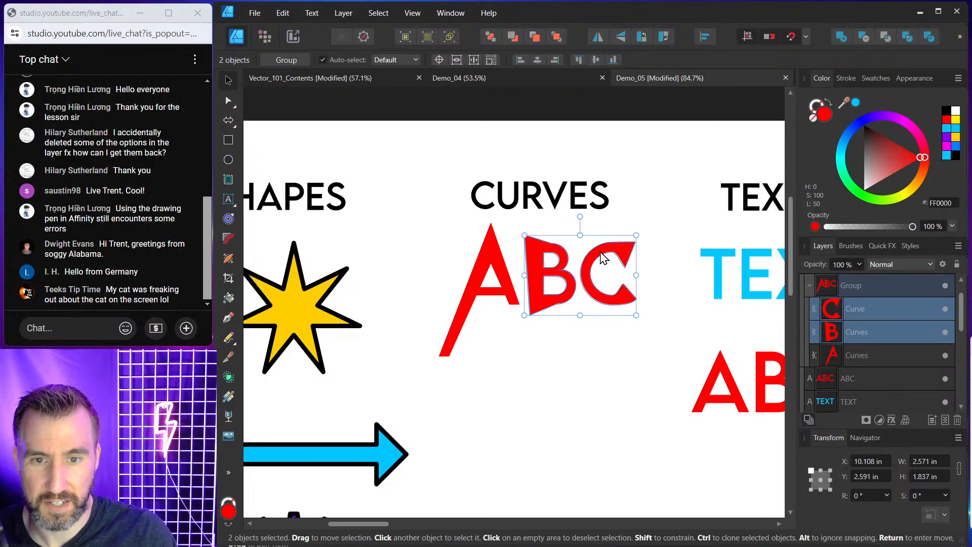
pyautogui.click(618, 340)
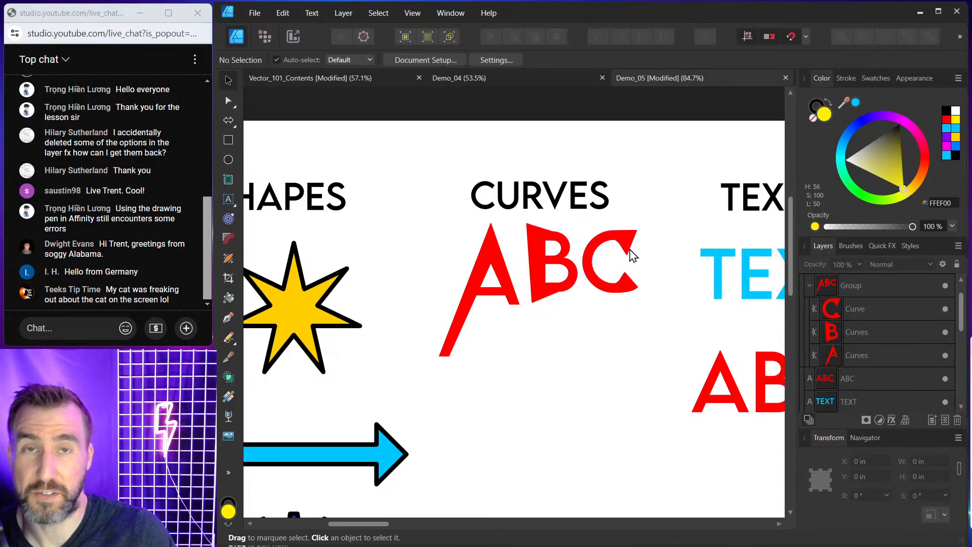
pyautogui.scroll(-1, 639, 298)
pyautogui.moveTo(653, 293); pyautogui.dragTo(601, 263)
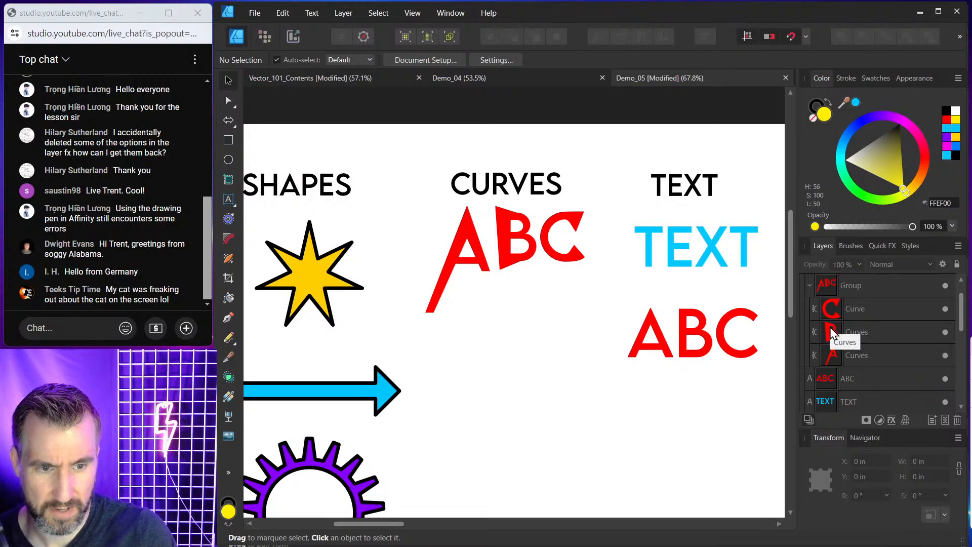
pyautogui.click(809, 286)
pyautogui.click(861, 309)
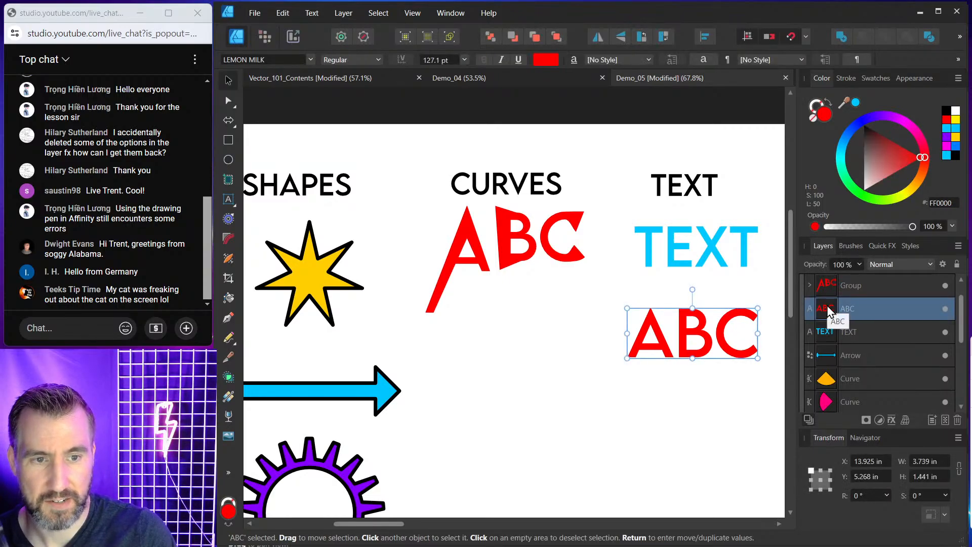
pyautogui.click(830, 285)
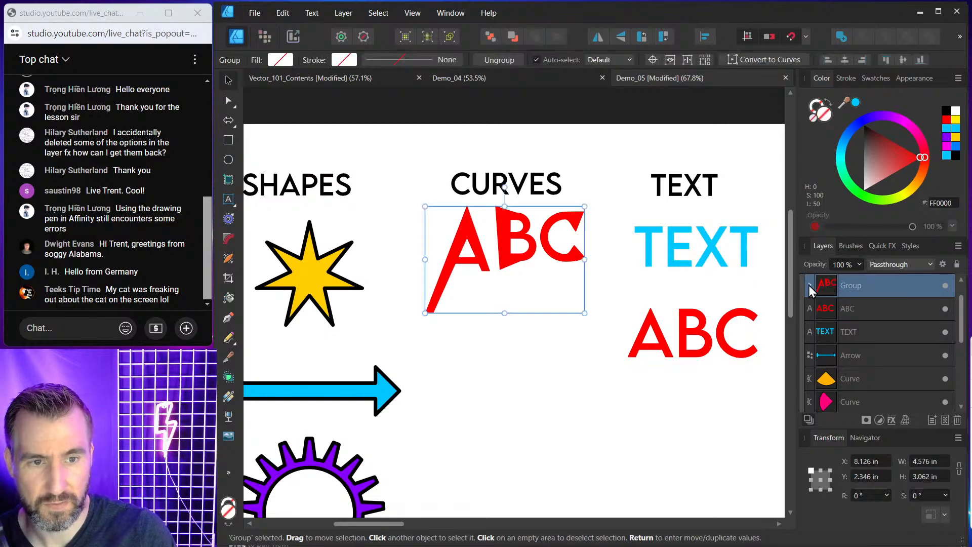
pyautogui.click(809, 284)
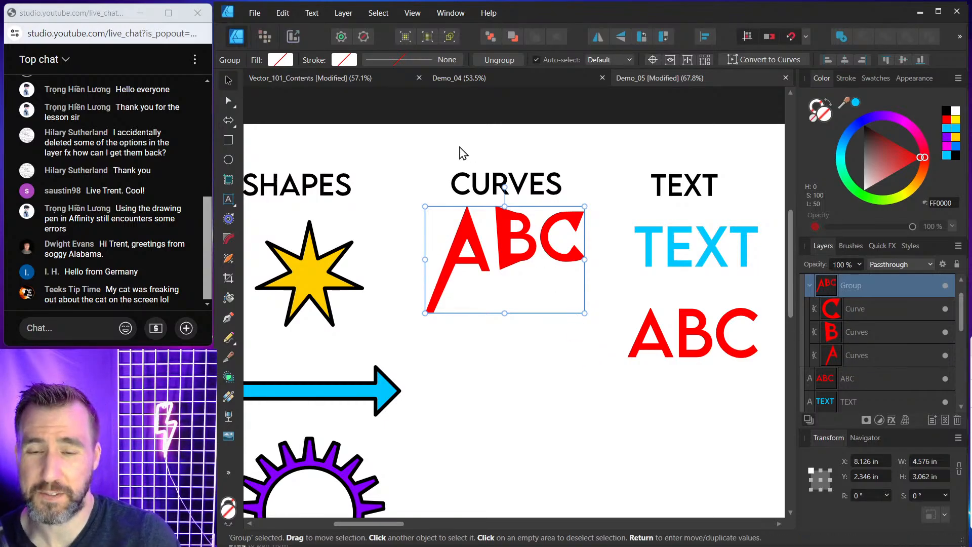
pyautogui.doubleClick(501, 222)
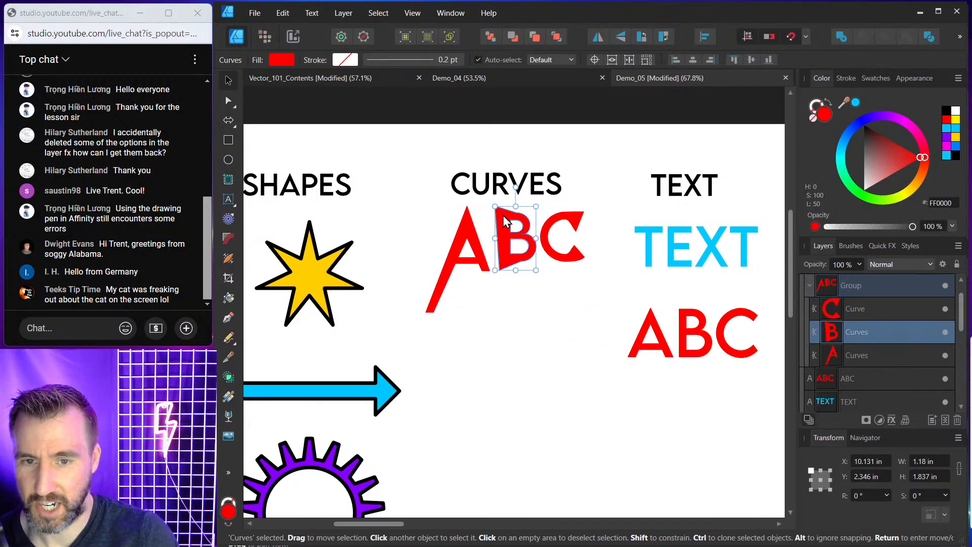
# Replace the letters of the red art text in the TEXT column with XYZ.
pyautogui.doubleClick(710, 328)
pyautogui.moveTo(744, 326); pyautogui.dragTo(632, 329)
pyautogui.write('XYZ')
pyautogui.press('Escape')
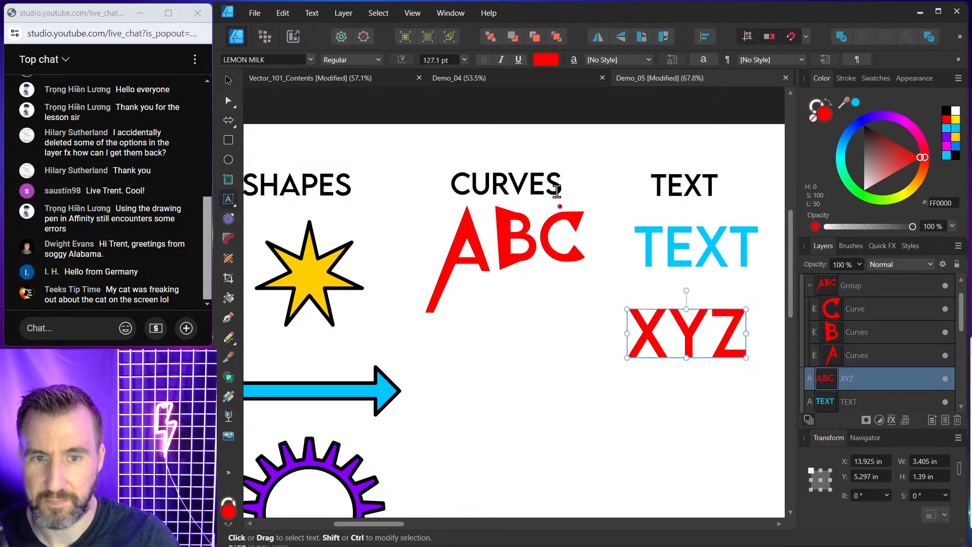
pyautogui.click(228, 80)
pyautogui.click(453, 211)
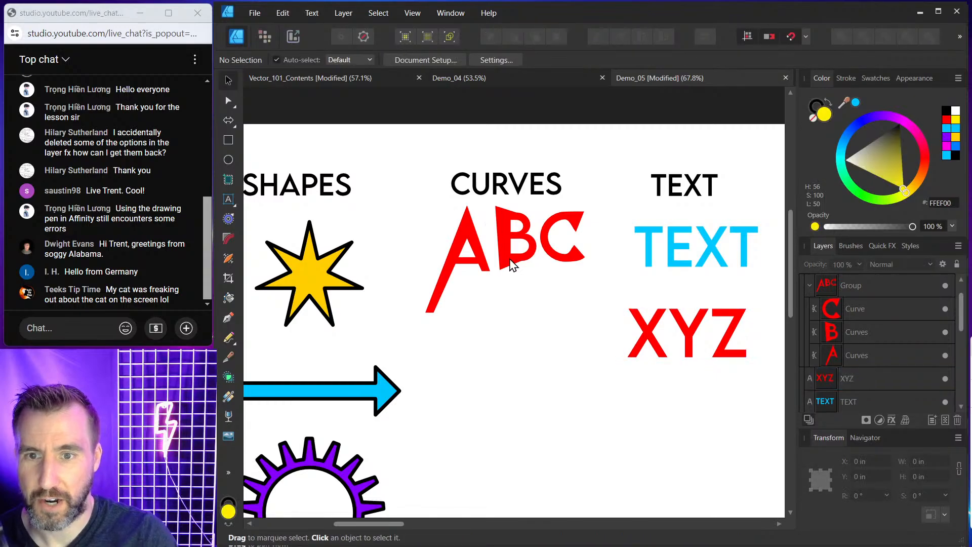
pyautogui.click(512, 260)
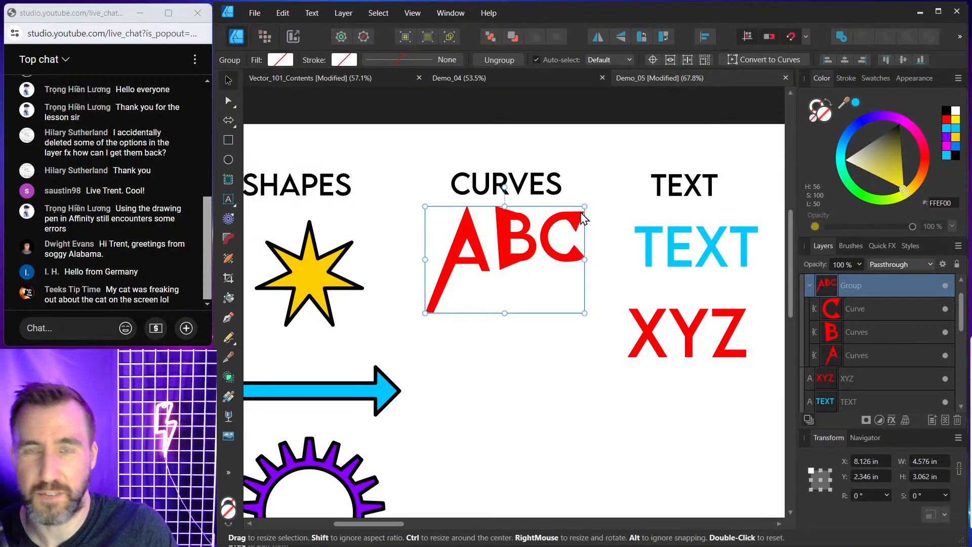
# Draw a five-point star about 5.4 in wide on the STROKES + COLORS artboard and nudge it upward.
pyautogui.scroll(-2, 559, 255)
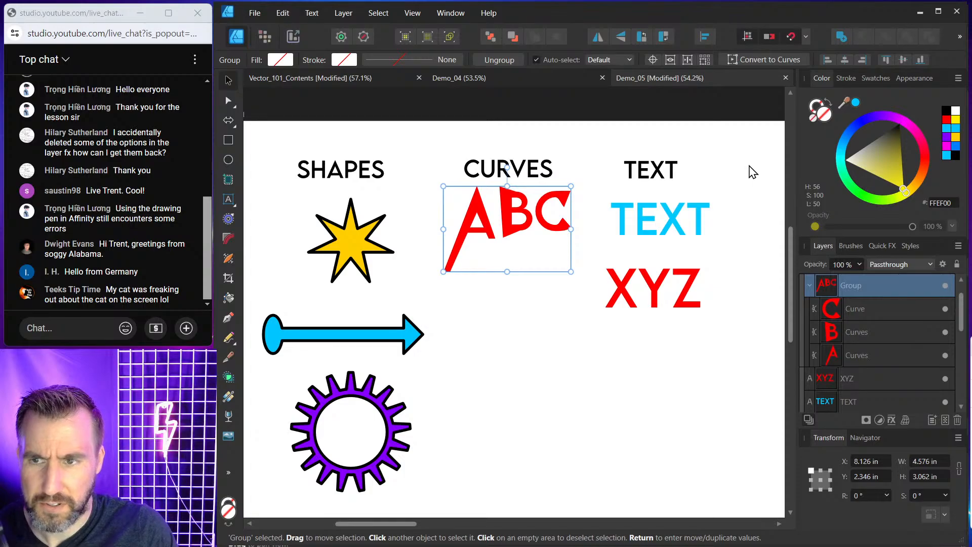
pyautogui.moveTo(707, 169); pyautogui.dragTo(442, 175)
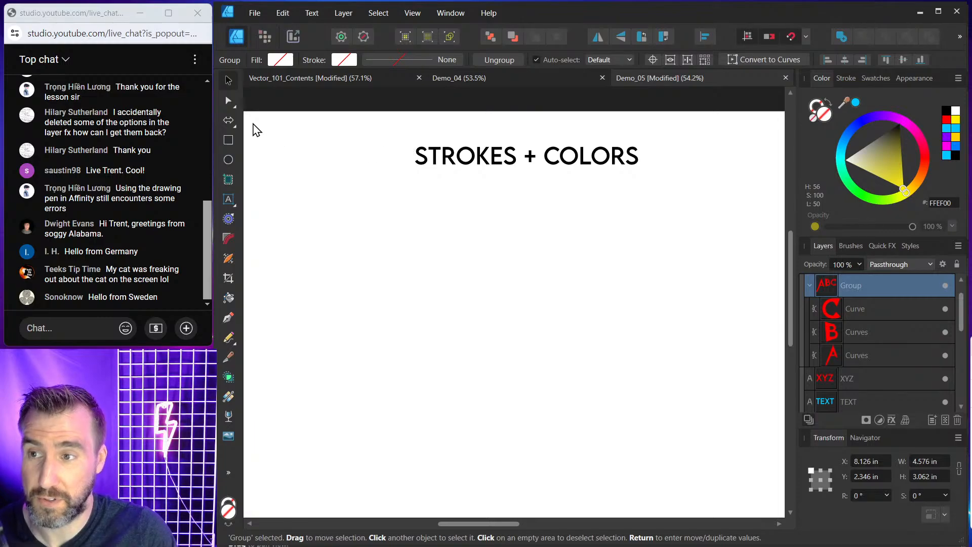
pyautogui.click(234, 125)
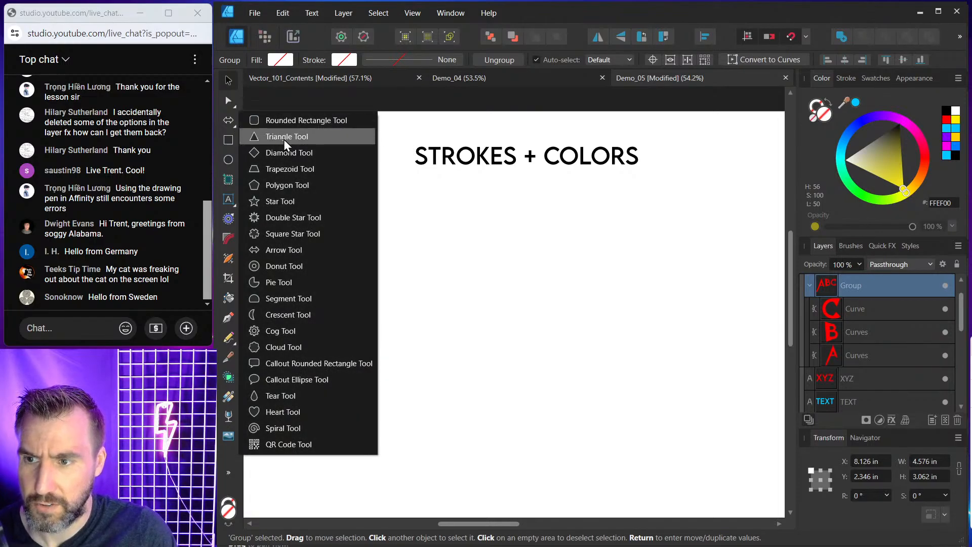
pyautogui.click(332, 205)
pyautogui.moveTo(385, 226); pyautogui.dragTo(535, 376)
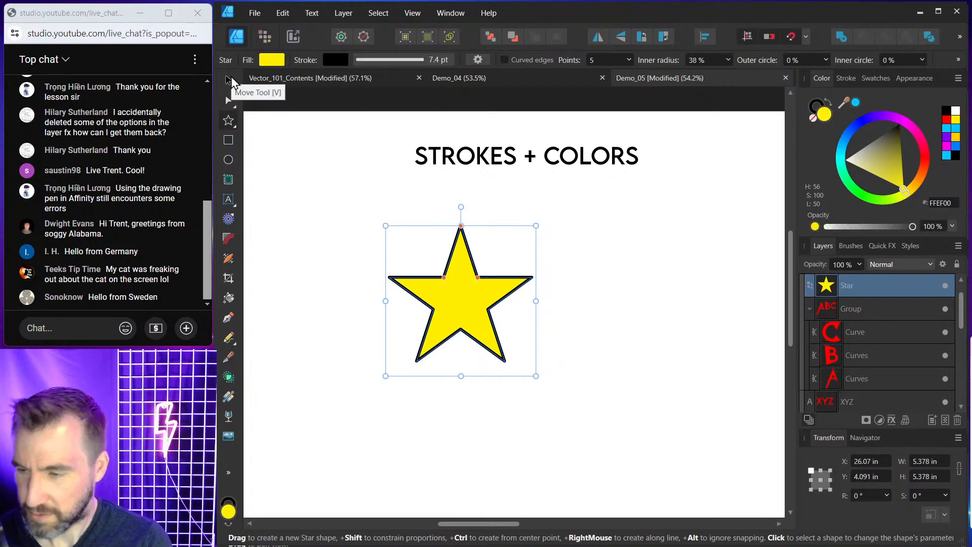
pyautogui.click(227, 80)
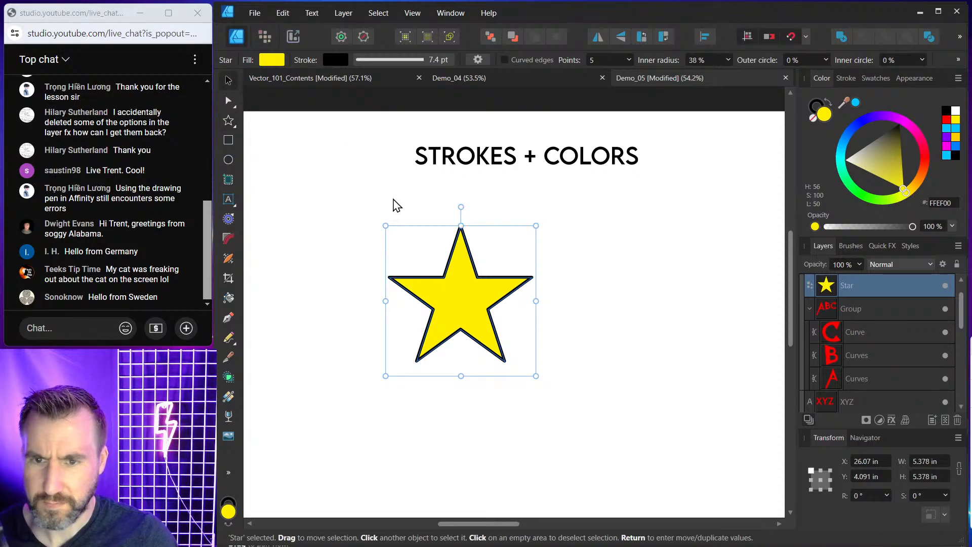
pyautogui.moveTo(494, 298); pyautogui.dragTo(499, 276)
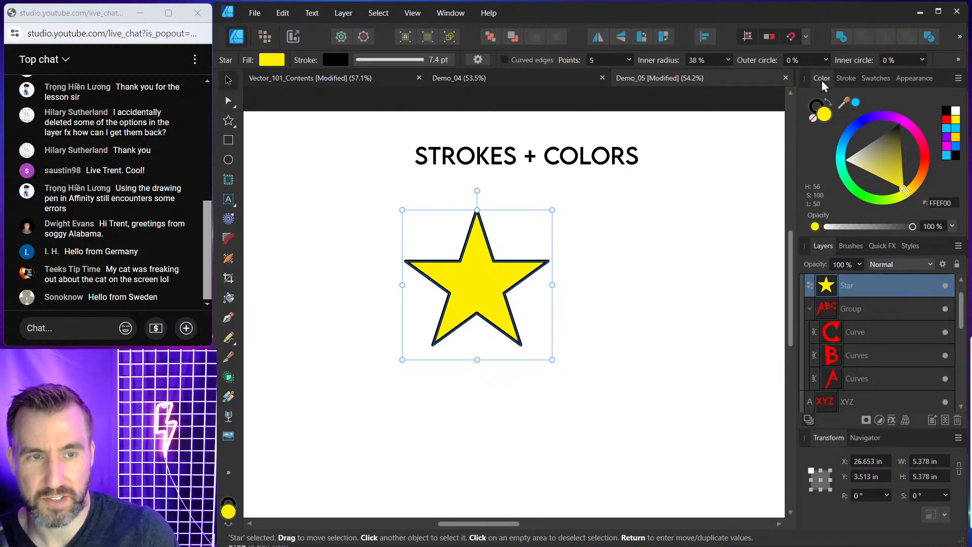
# Change the star's fill colour to teal 00FFCF using the colour wheel.
pyautogui.click(810, 308)
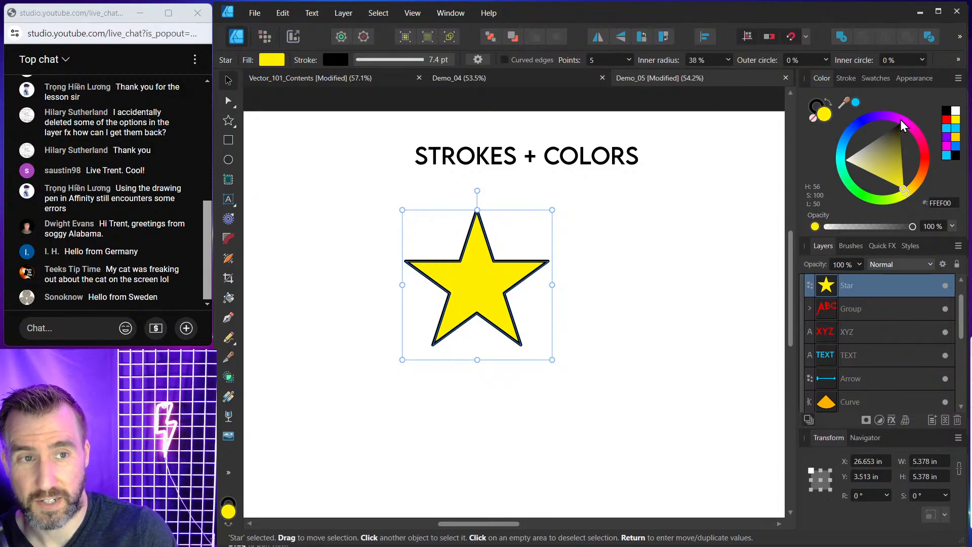
pyautogui.moveTo(900, 119); pyautogui.dragTo(849, 153)
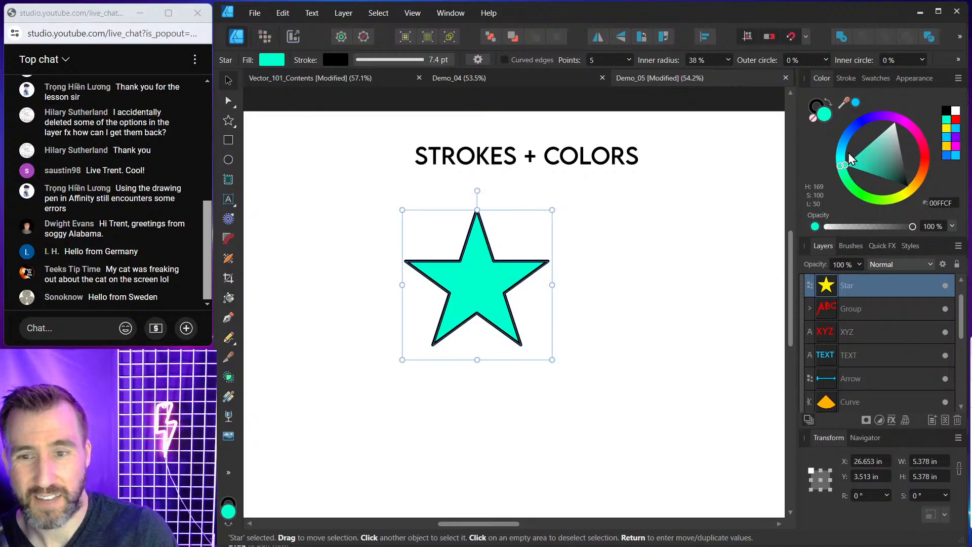
# Change the star's stroke colour to orange FF7400 using the colour wheel.
pyautogui.click(811, 109)
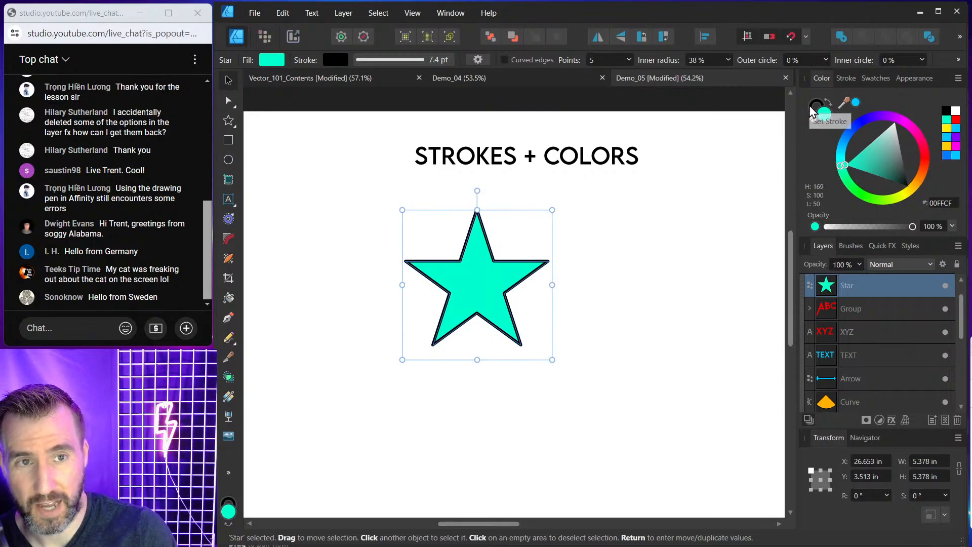
pyautogui.moveTo(858, 120)
pyautogui.mouseDown()
pyautogui.moveTo(852, 169)
pyautogui.moveTo(877, 195)
pyautogui.moveTo(938, 187)
pyautogui.mouseUp()
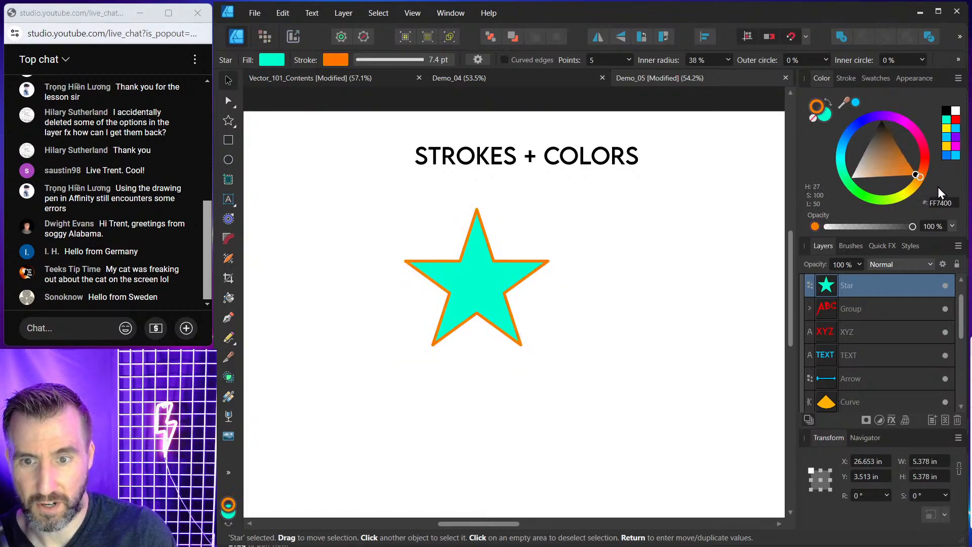
pyautogui.click(590, 253)
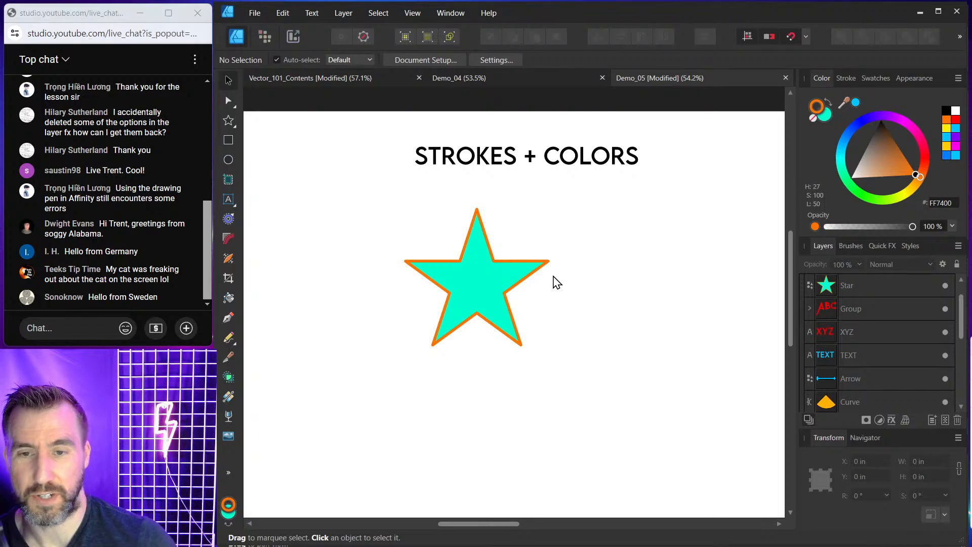
pyautogui.click(439, 271)
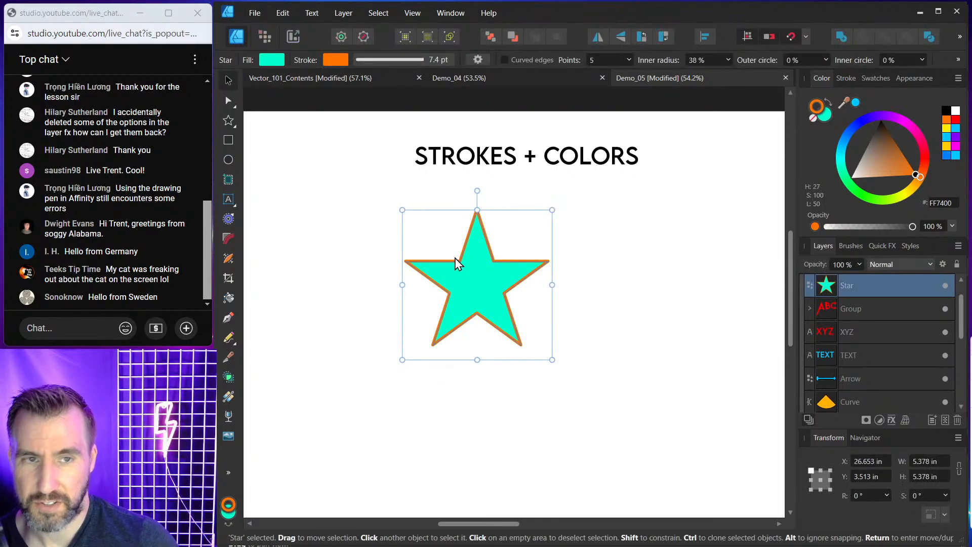
# Give the star a dashed stroke and set its width to 13.9 pt.
pyautogui.click(844, 79)
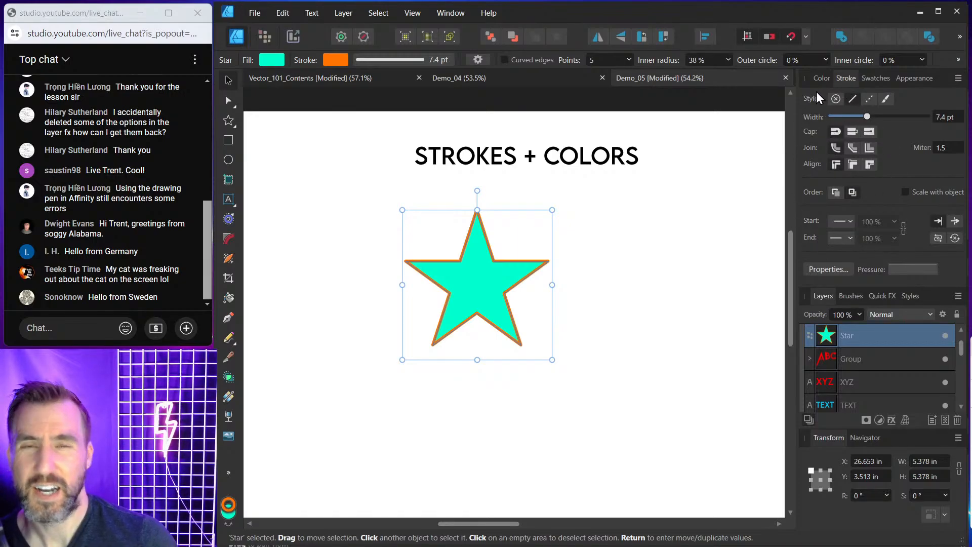
pyautogui.click(869, 100)
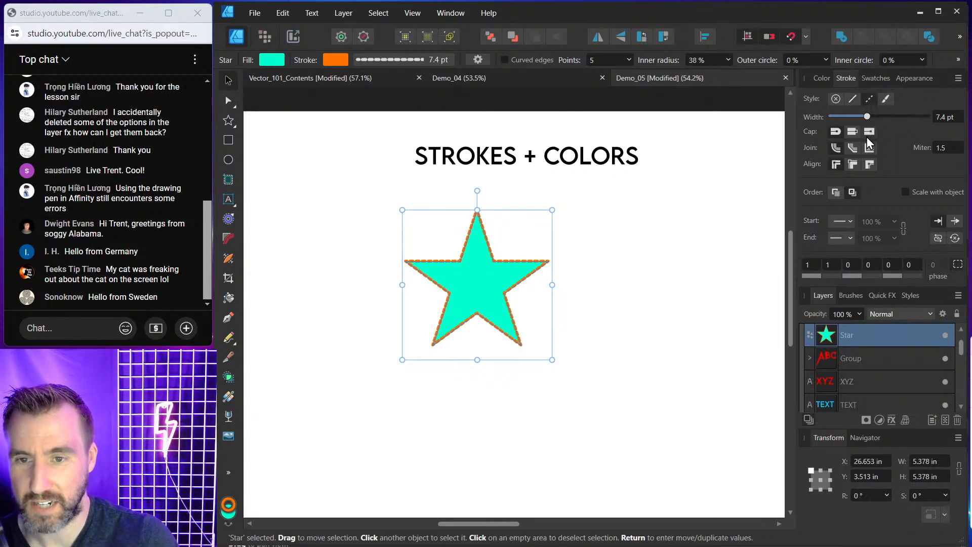
pyautogui.moveTo(867, 117); pyautogui.dragTo(876, 118)
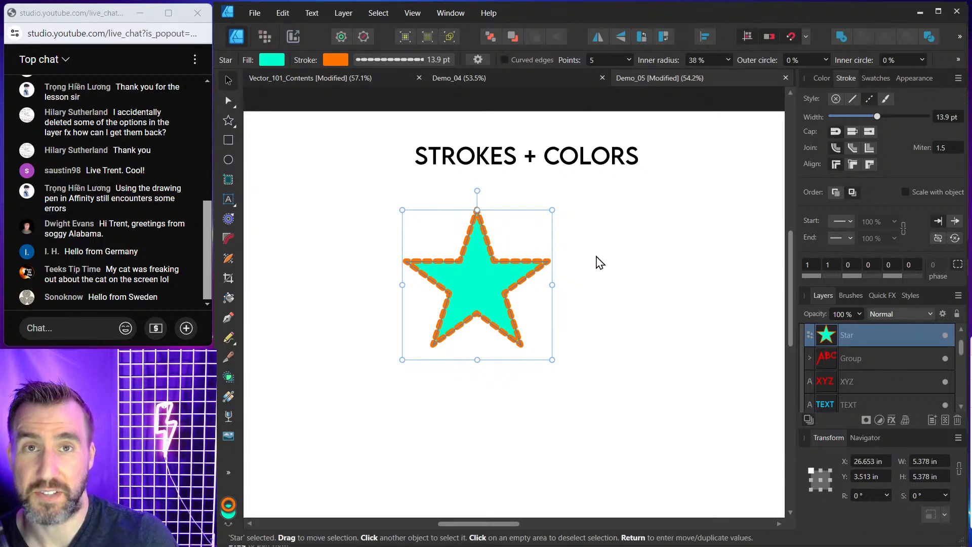
# Draw a rounded rectangle about 4.9 in square to the right of the star.
pyautogui.click(229, 121)
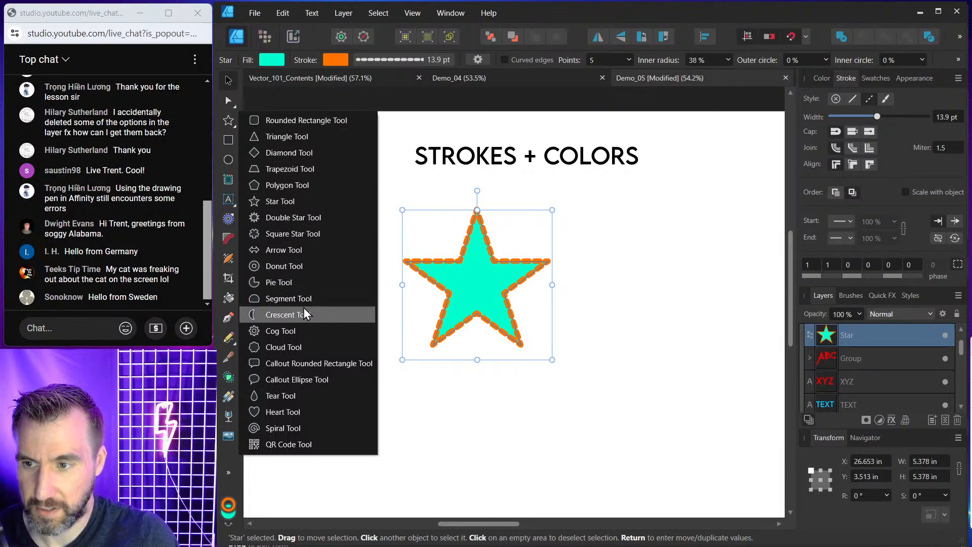
pyautogui.click(289, 123)
pyautogui.moveTo(619, 220); pyautogui.dragTo(754, 356)
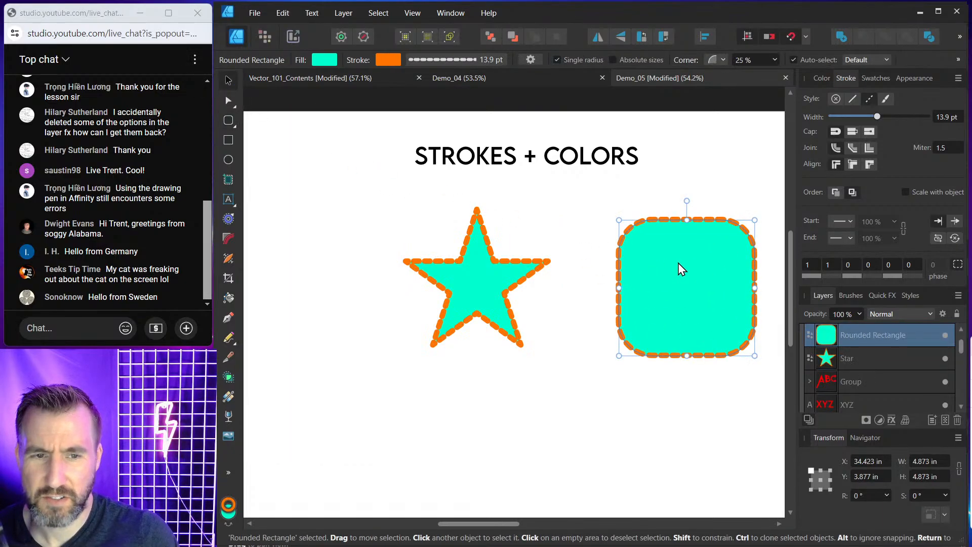
pyautogui.moveTo(680, 269); pyautogui.dragTo(666, 256)
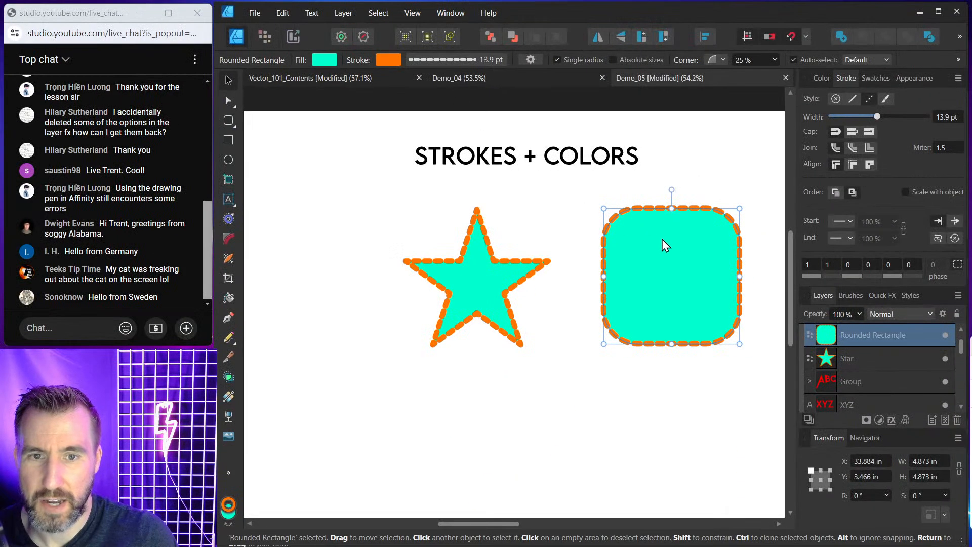
# Reset the rounded rectangle to the default style with a light grey fill and no stroke.
pyautogui.click(363, 35)
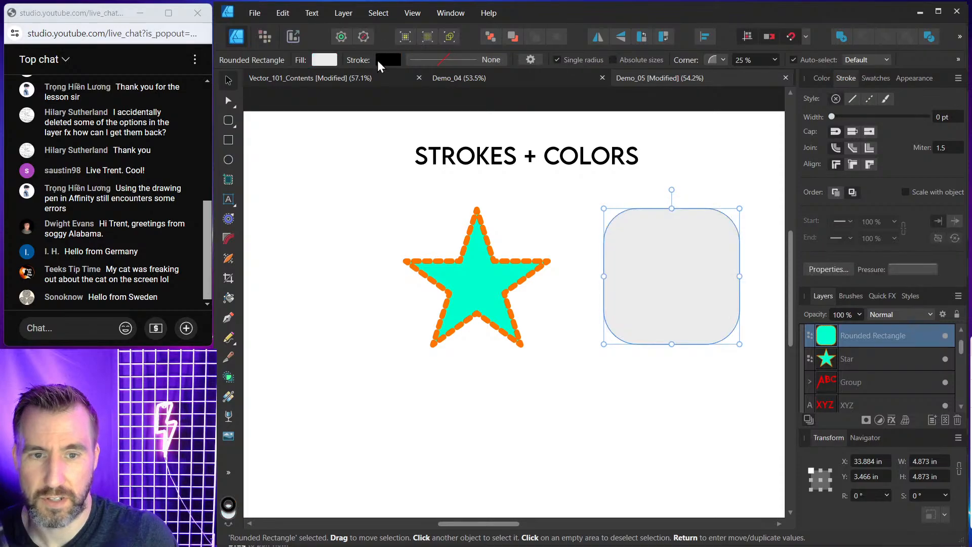
pyautogui.click(716, 174)
pyautogui.click(713, 263)
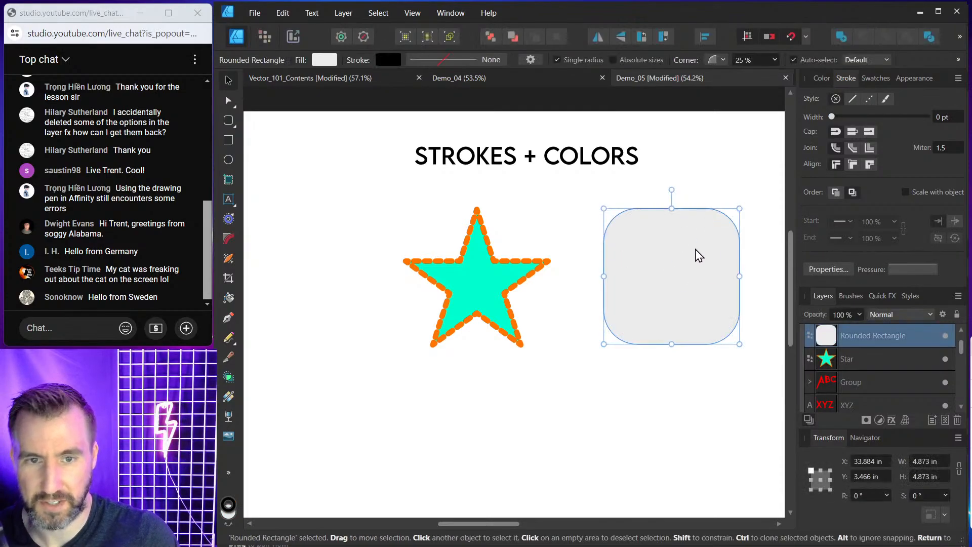
# Apply a diagonal linear gradient fill to the rounded rectangle running from red FF0000 to orange FFA500.
pyautogui.click(228, 397)
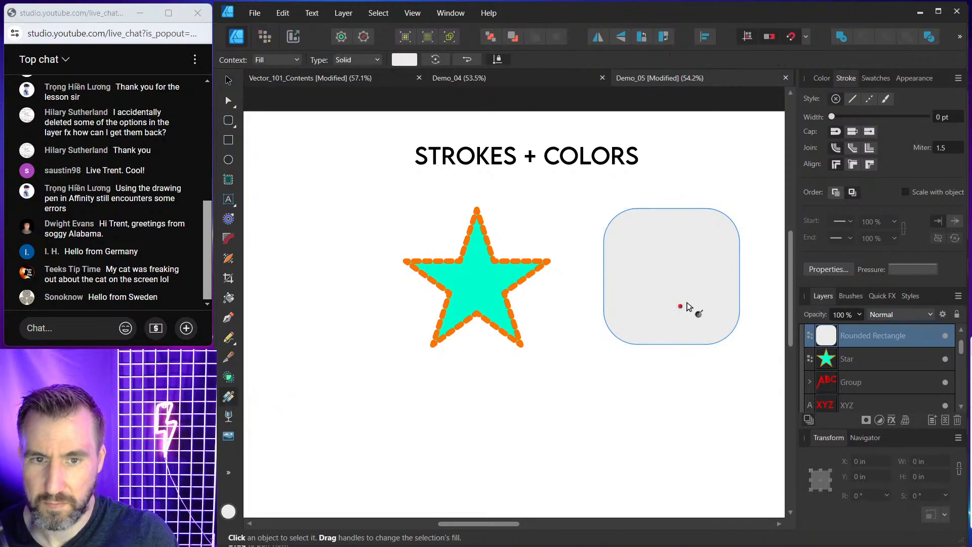
pyautogui.moveTo(633, 226); pyautogui.dragTo(720, 328)
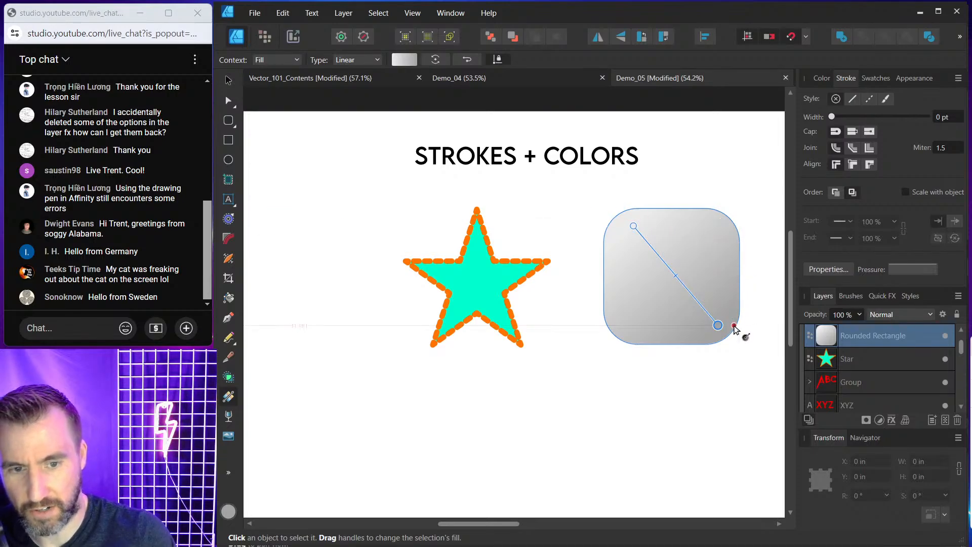
pyautogui.click(821, 79)
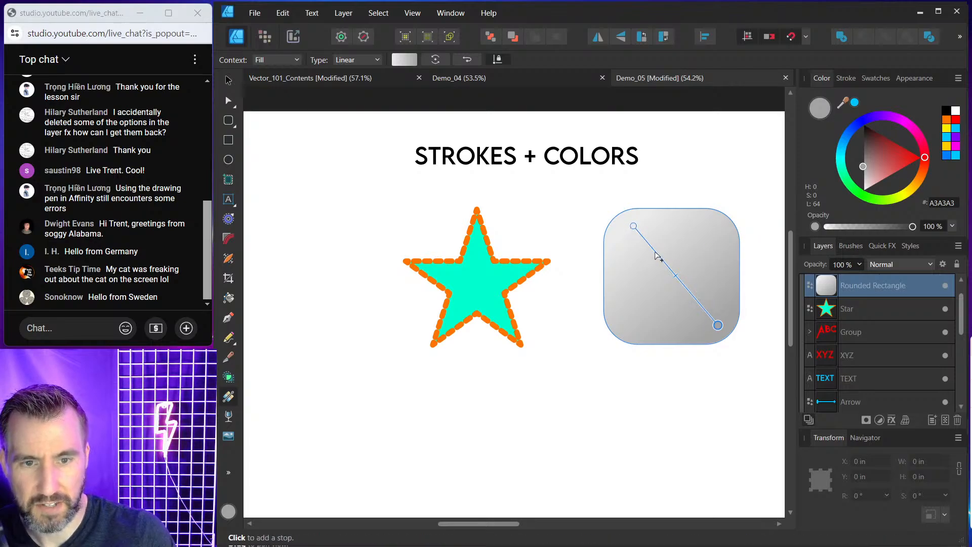
pyautogui.click(634, 226)
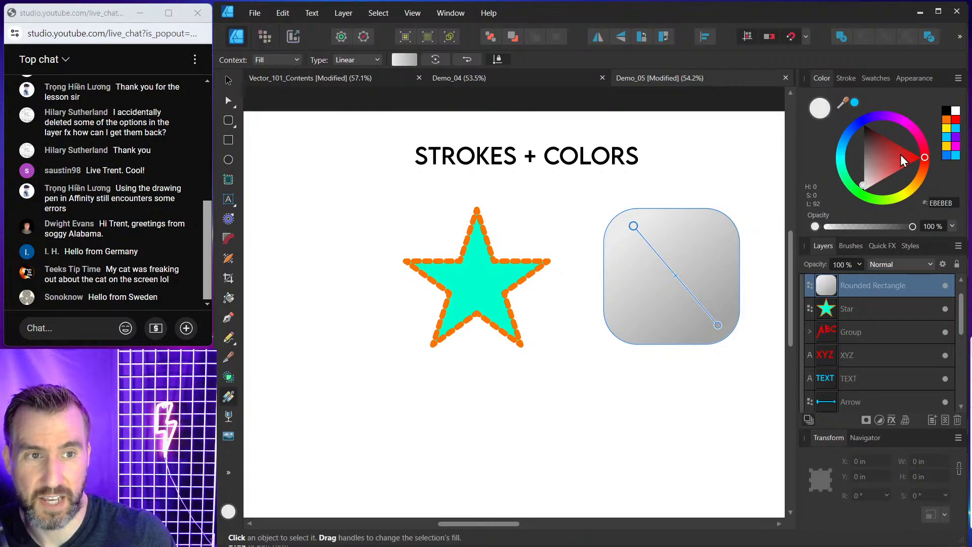
pyautogui.moveTo(900, 154); pyautogui.dragTo(918, 157)
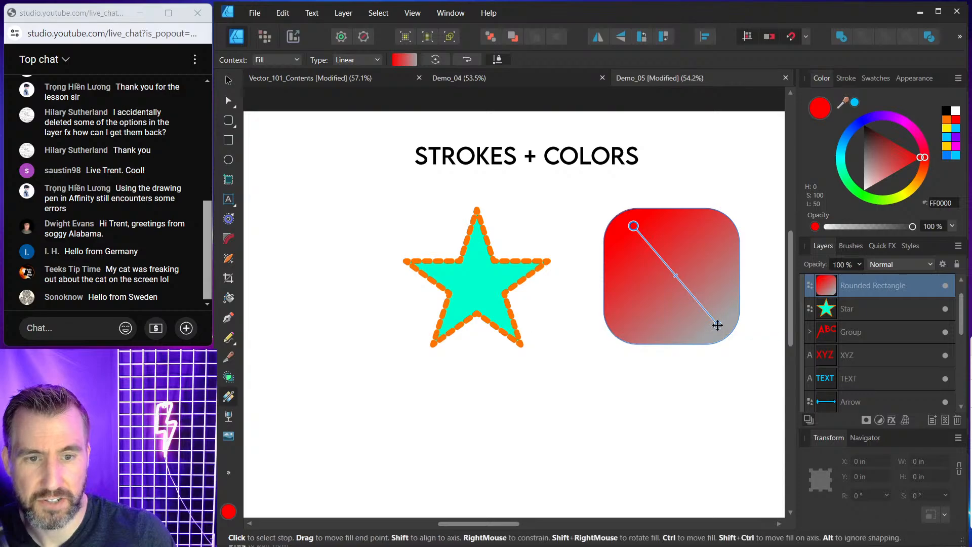
pyautogui.click(718, 325)
pyautogui.moveTo(892, 126); pyautogui.dragTo(928, 194)
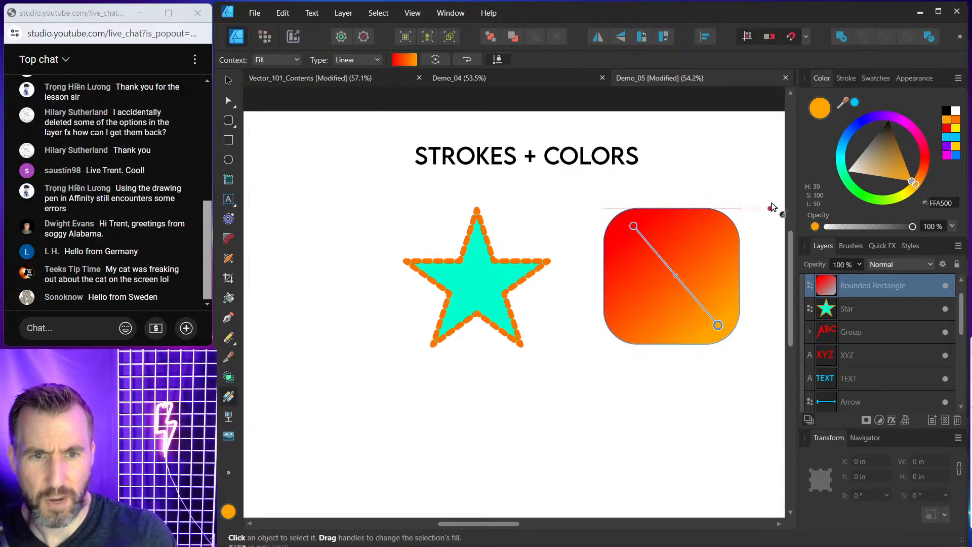
pyautogui.click(227, 79)
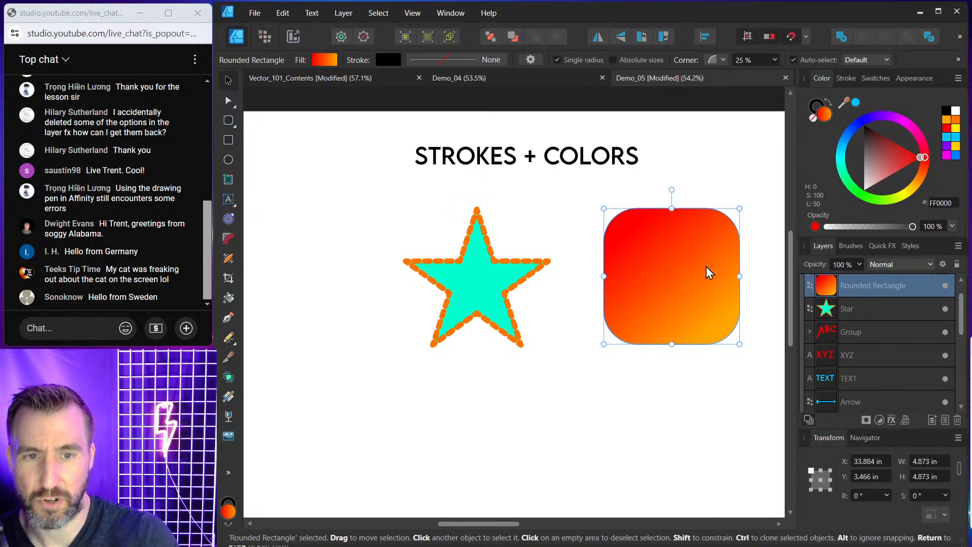
# On the MORE CURVES artboard, place four corner nodes with the Pen tool for a shape filled blue 00C5FF.
pyautogui.click(549, 203)
pyautogui.click(670, 260)
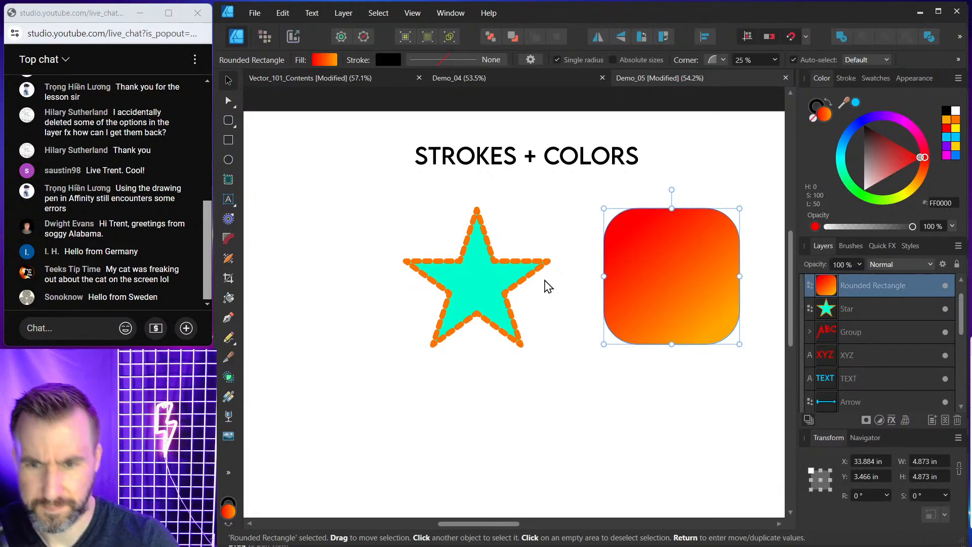
pyautogui.keyDown('shift'); pyautogui.click(503, 263); pyautogui.keyUp('shift')
pyautogui.moveTo(684, 264); pyautogui.dragTo(657, 264)
pyautogui.click(713, 184)
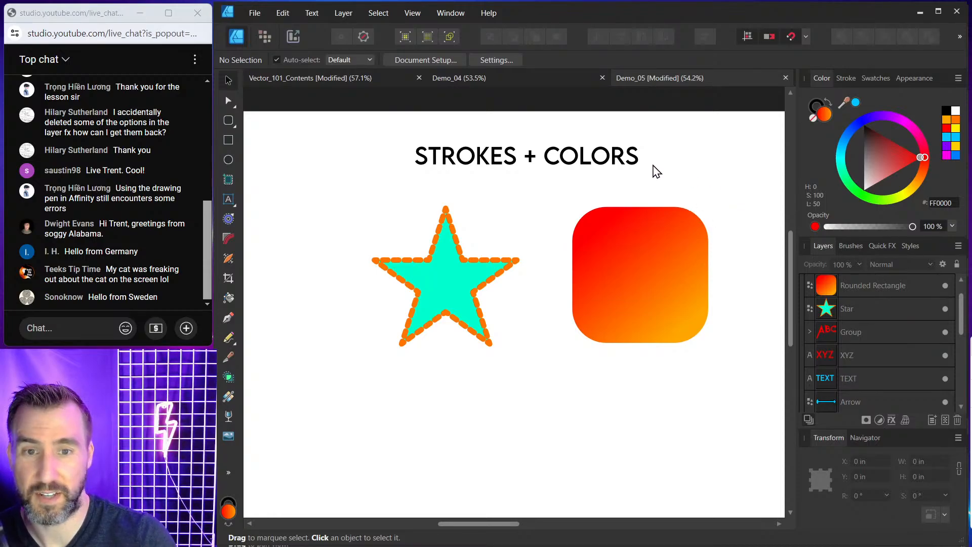
pyautogui.moveTo(742, 187); pyautogui.dragTo(542, 183)
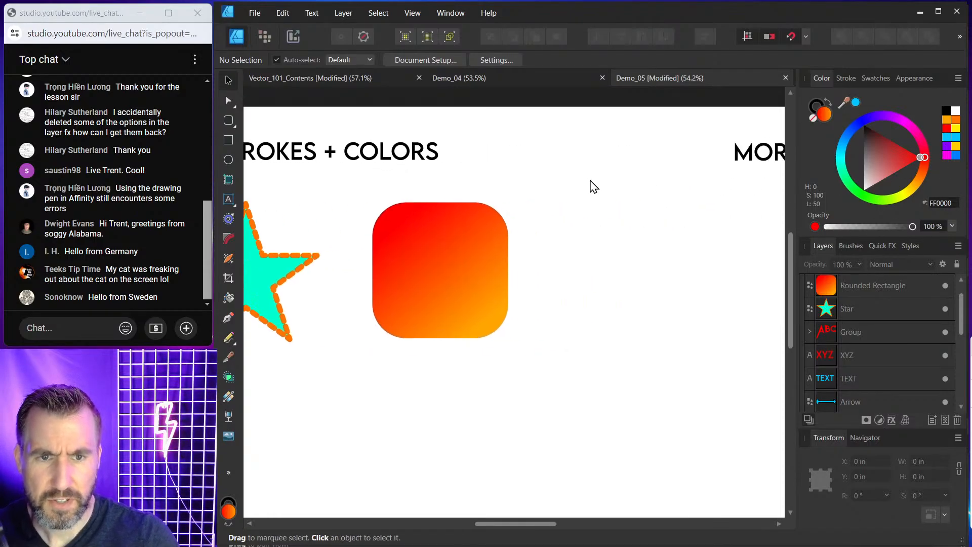
pyautogui.moveTo(652, 187); pyautogui.dragTo(424, 185)
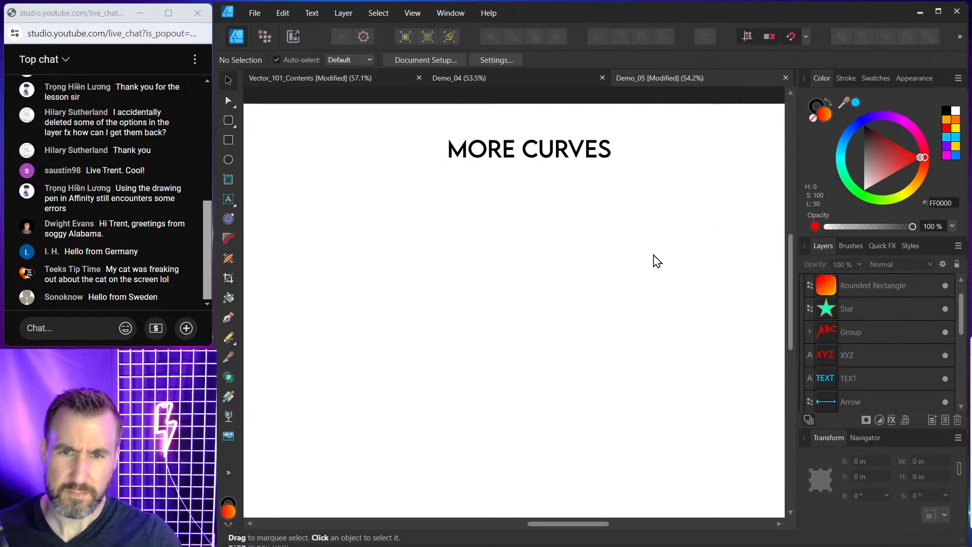
pyautogui.moveTo(653, 260); pyautogui.dragTo(630, 241)
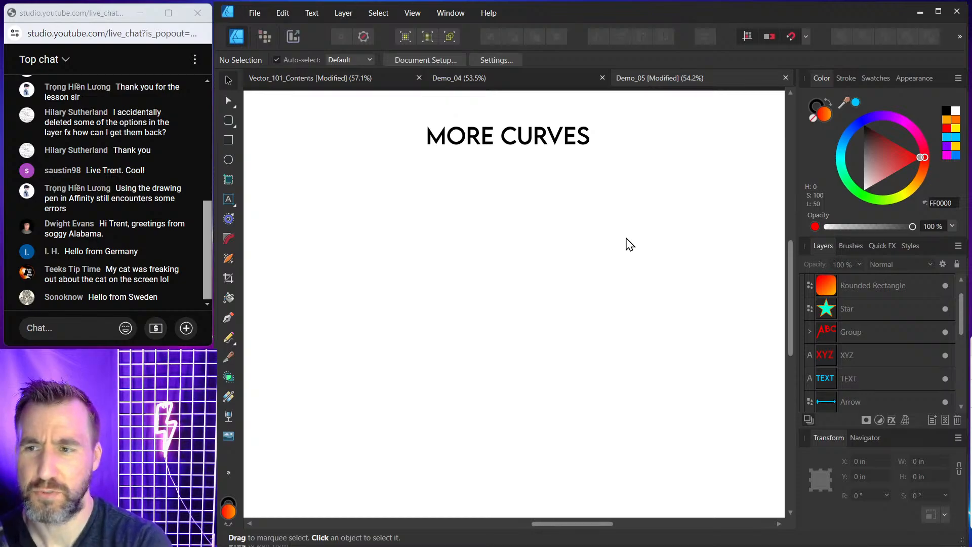
pyautogui.click(228, 319)
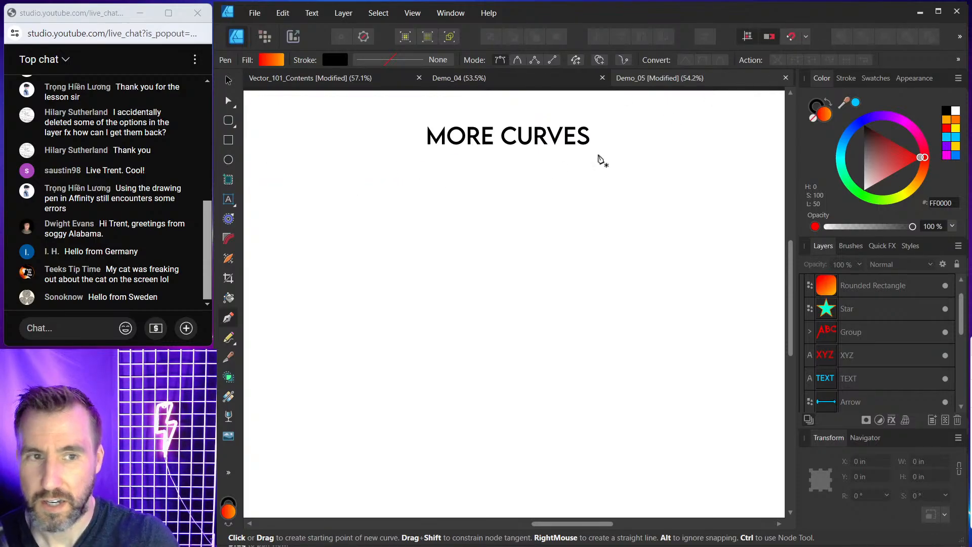
pyautogui.click(856, 102)
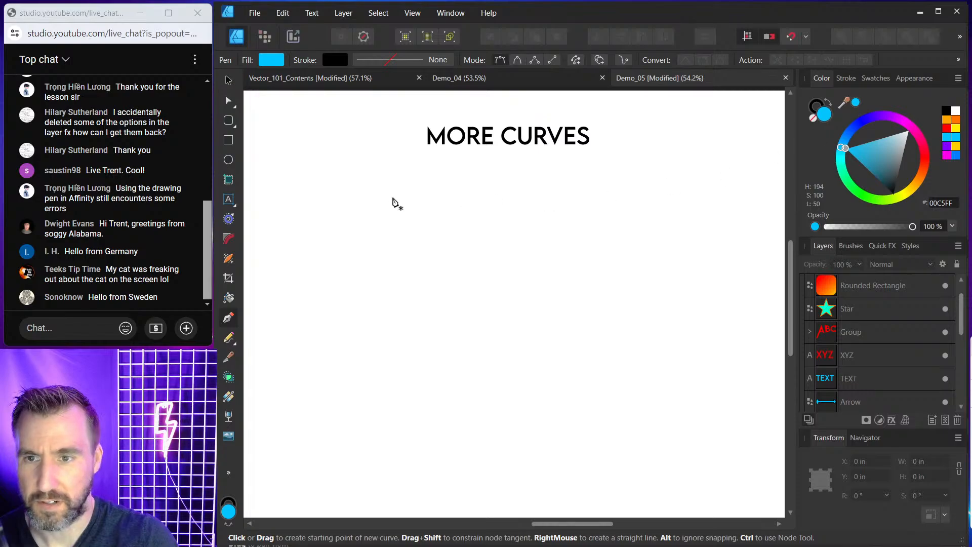
pyautogui.click(383, 187)
pyautogui.click(308, 198)
pyautogui.click(325, 279)
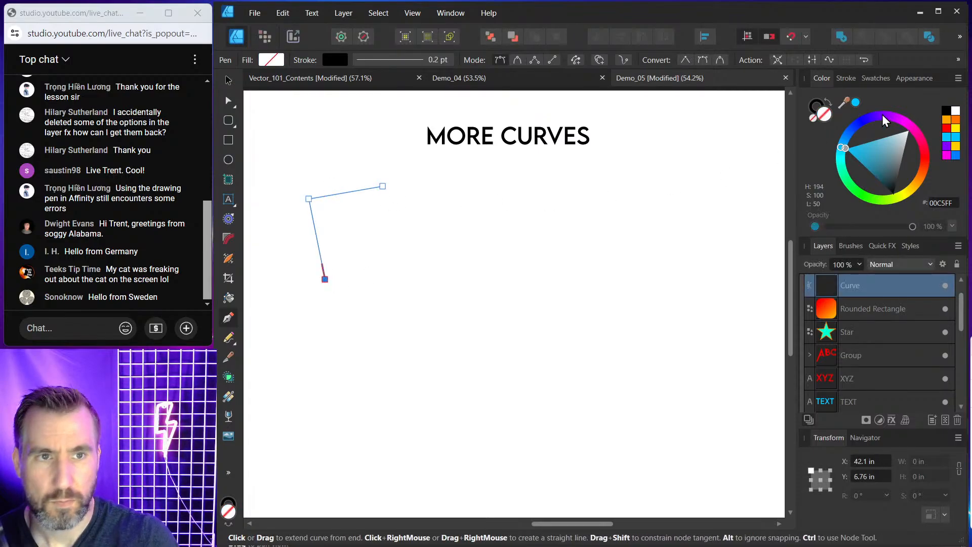
pyautogui.click(855, 104)
pyautogui.click(380, 288)
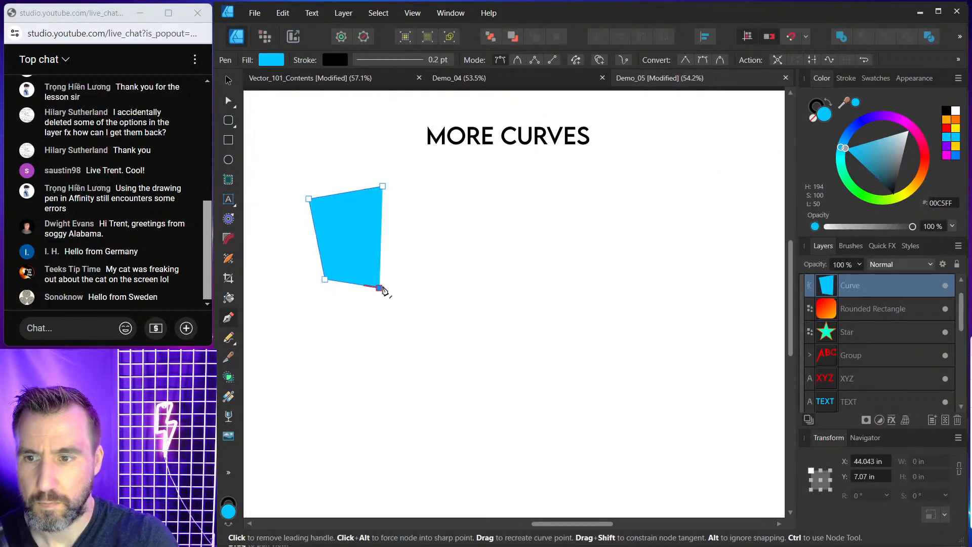
# Set the pen shape's stroke width to 8.9 pt and add a fifth node, closing it into a pentagon.
pyautogui.click(853, 78)
pyautogui.moveTo(837, 117); pyautogui.dragTo(870, 119)
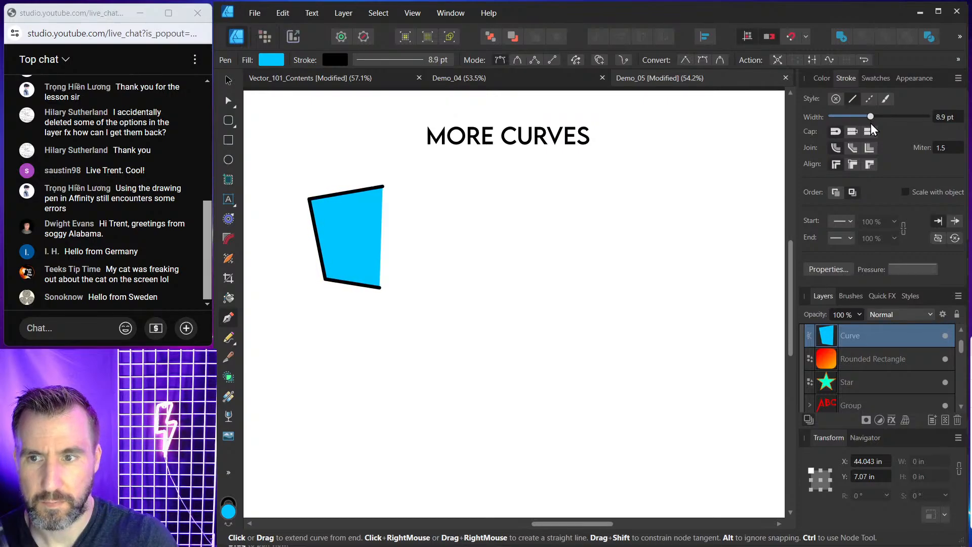
pyautogui.click(421, 232)
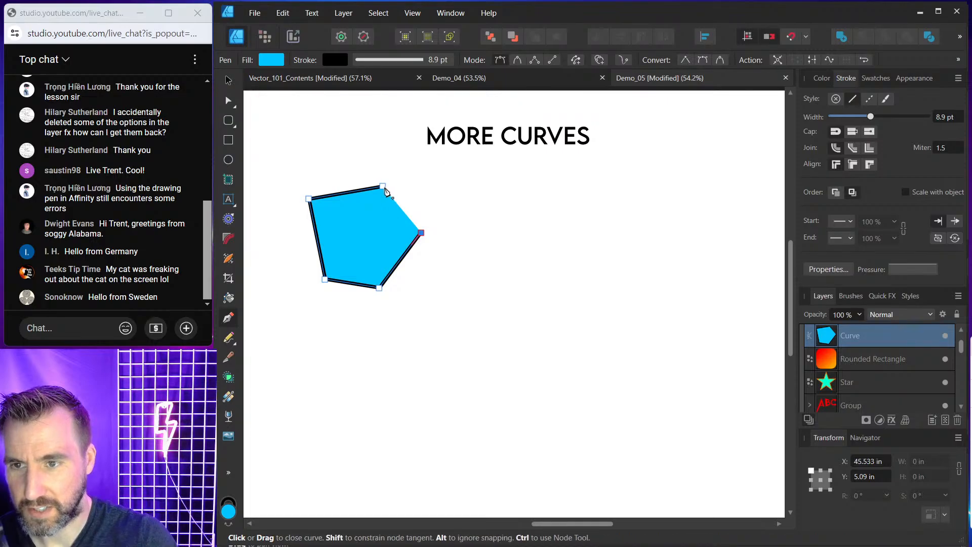
pyautogui.click(383, 188)
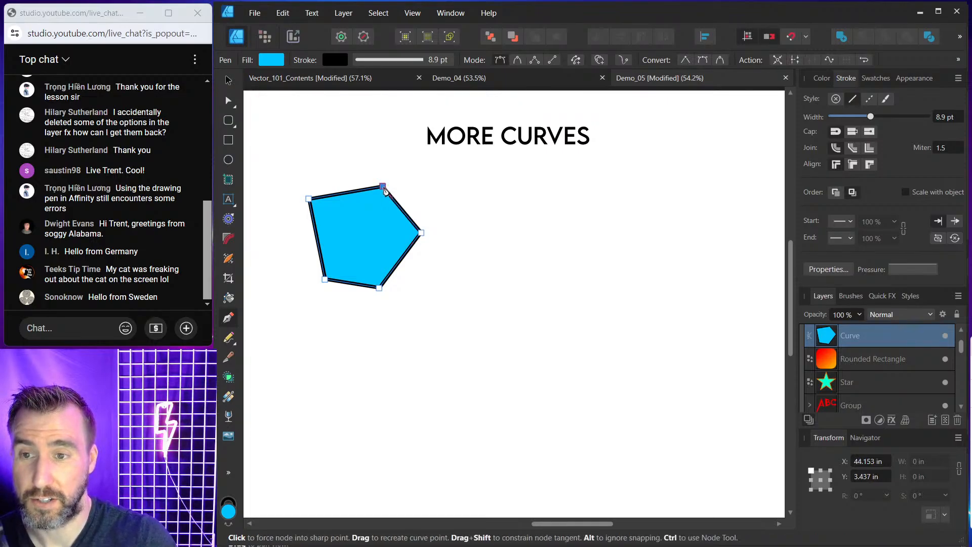
pyautogui.click(227, 80)
pyautogui.click(321, 143)
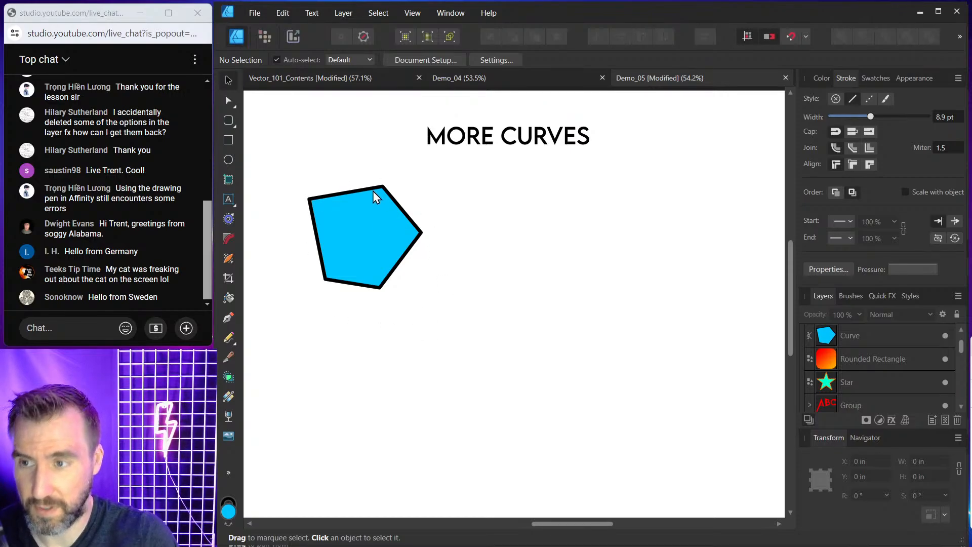
# With the Pen tool, place four nodes for an open shape beside the pentagon and fill it blue 00C5FF.
pyautogui.click(230, 317)
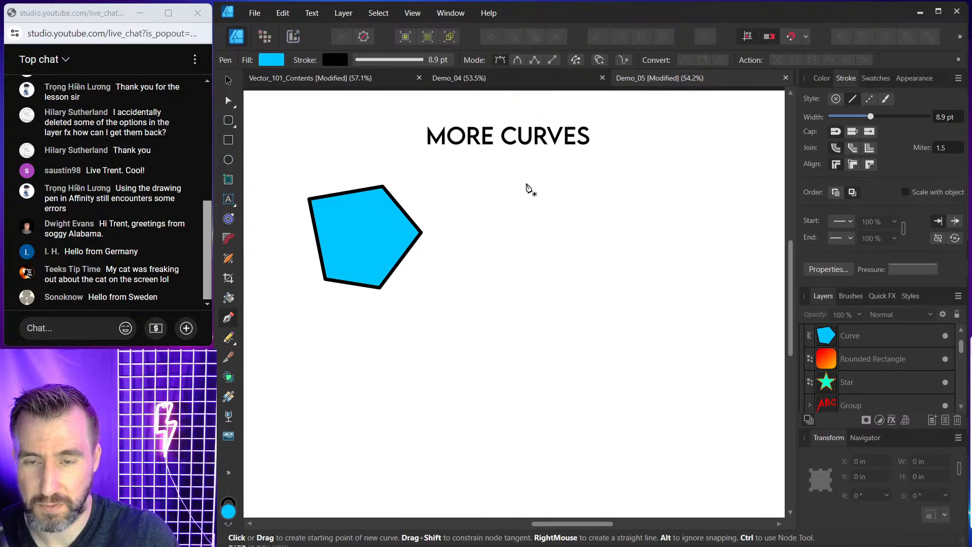
pyautogui.click(527, 183)
pyautogui.click(464, 202)
pyautogui.click(457, 259)
pyautogui.click(541, 284)
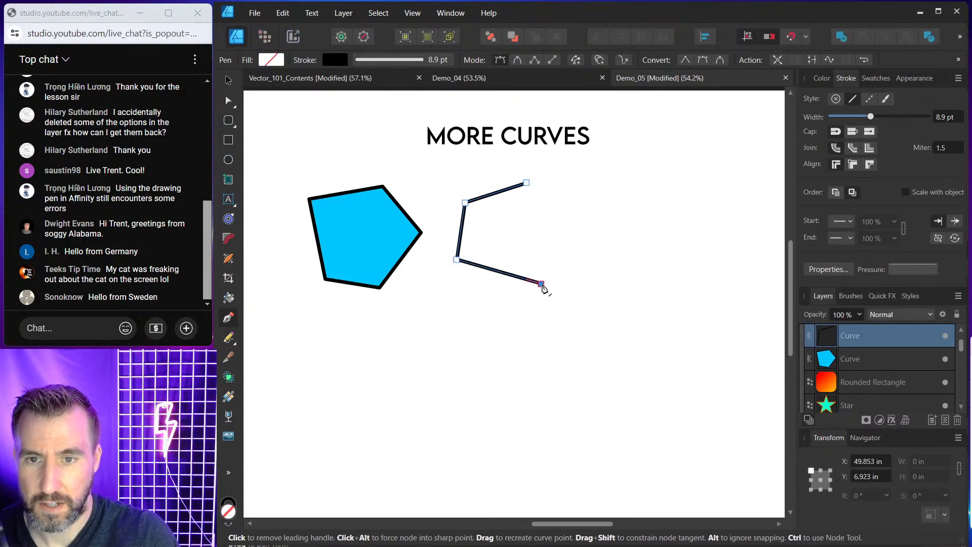
pyautogui.click(822, 79)
pyautogui.click(855, 102)
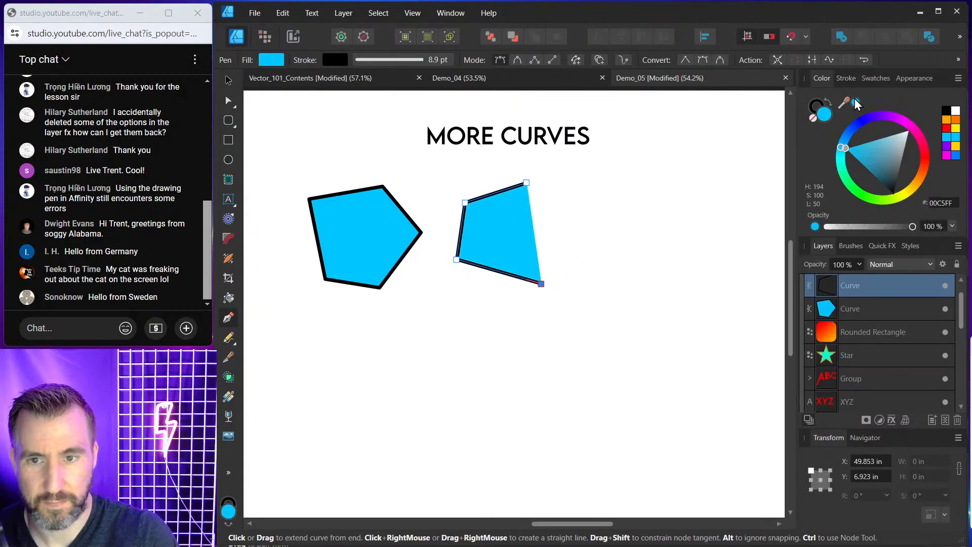
pyautogui.click(229, 79)
pyautogui.click(559, 235)
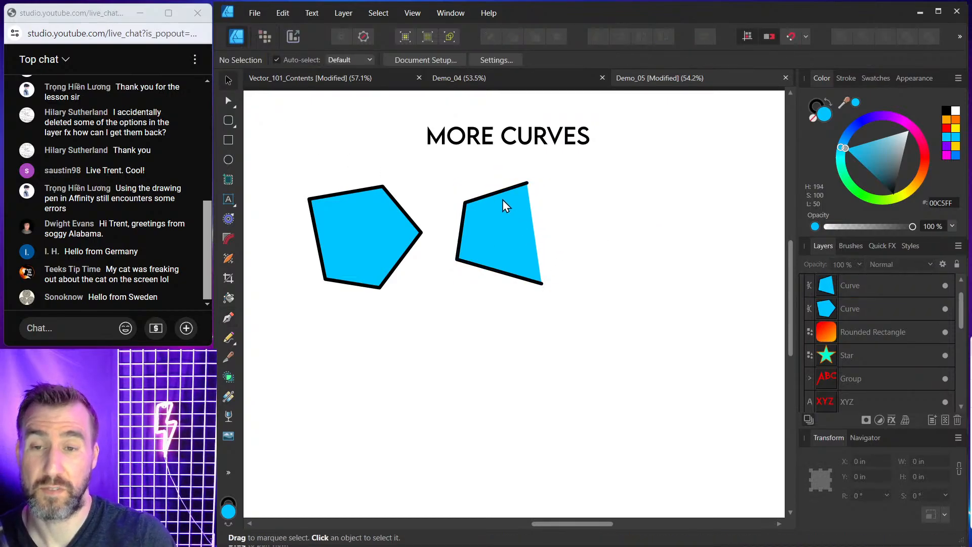
# Inspect the nodes of the open four-node shape and the closed pentagon with the Node tool.
pyautogui.click(228, 101)
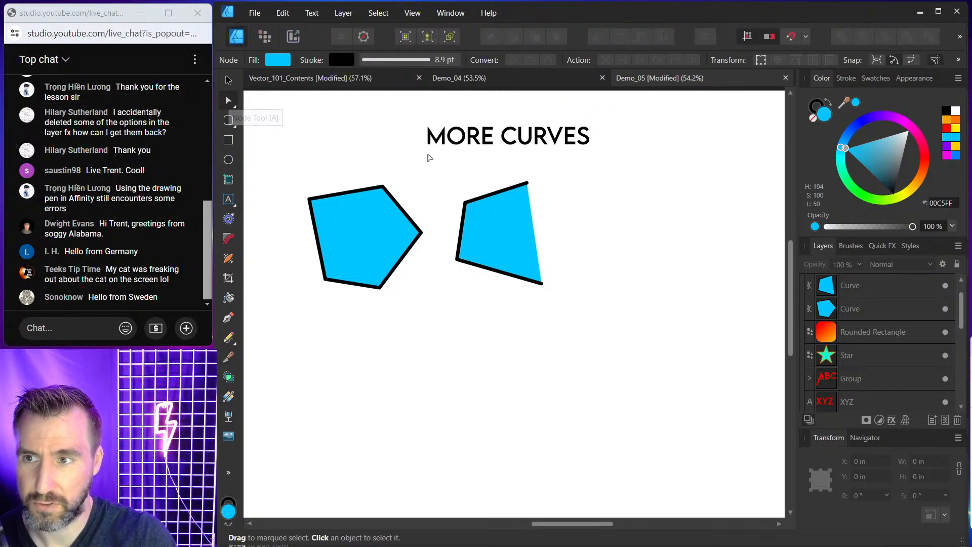
pyautogui.click(491, 208)
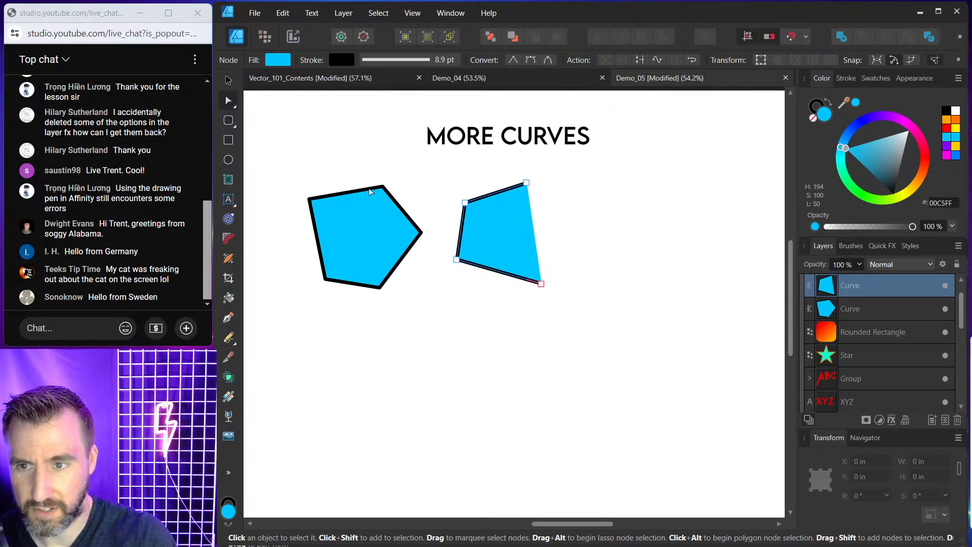
pyautogui.click(388, 238)
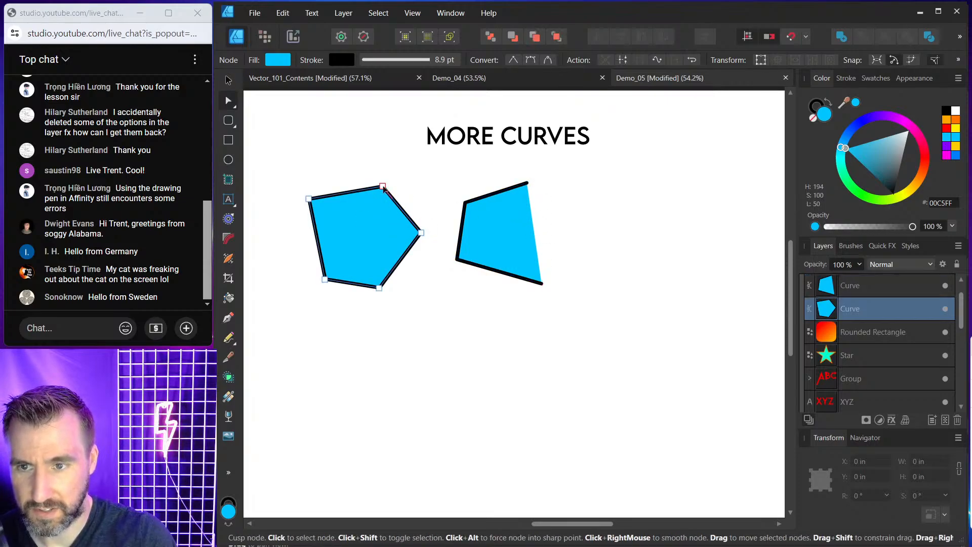
pyautogui.click(530, 221)
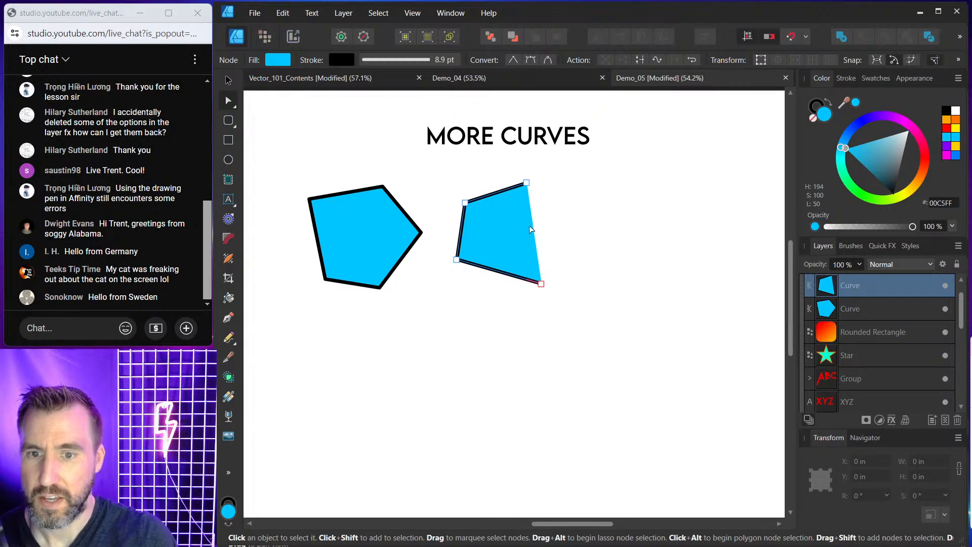
pyautogui.press('v')
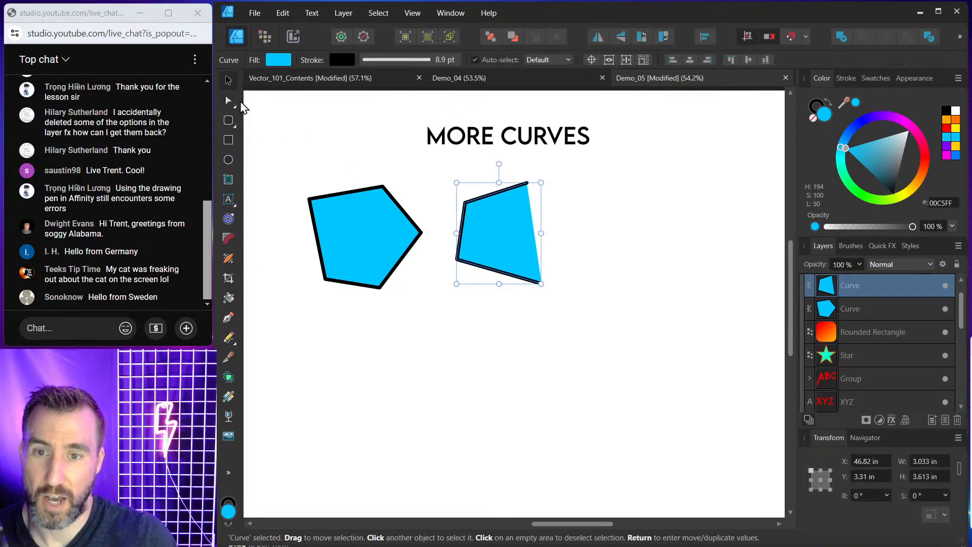
pyautogui.click(369, 158)
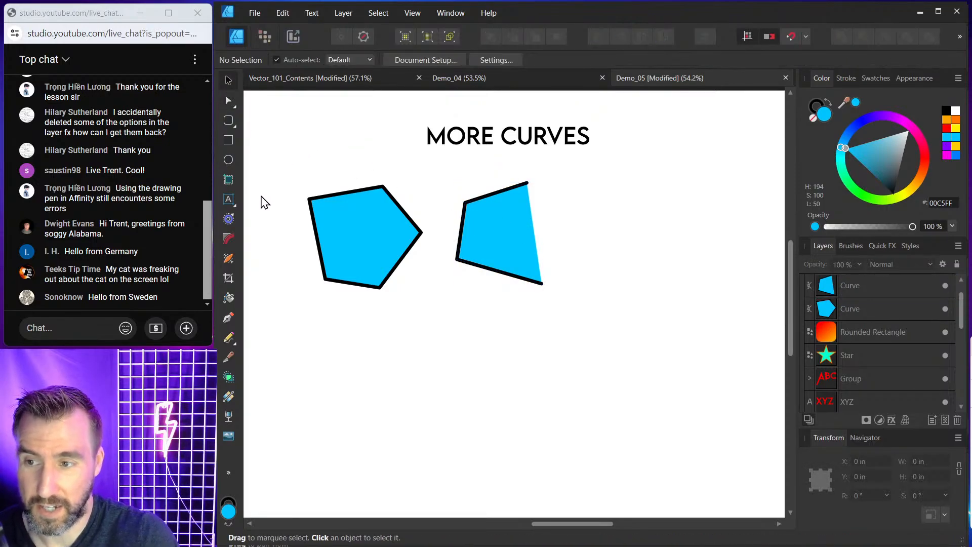
# With the Pen tool, draw a closed five-node shape to the right, ending on its first node.
pyautogui.click(228, 316)
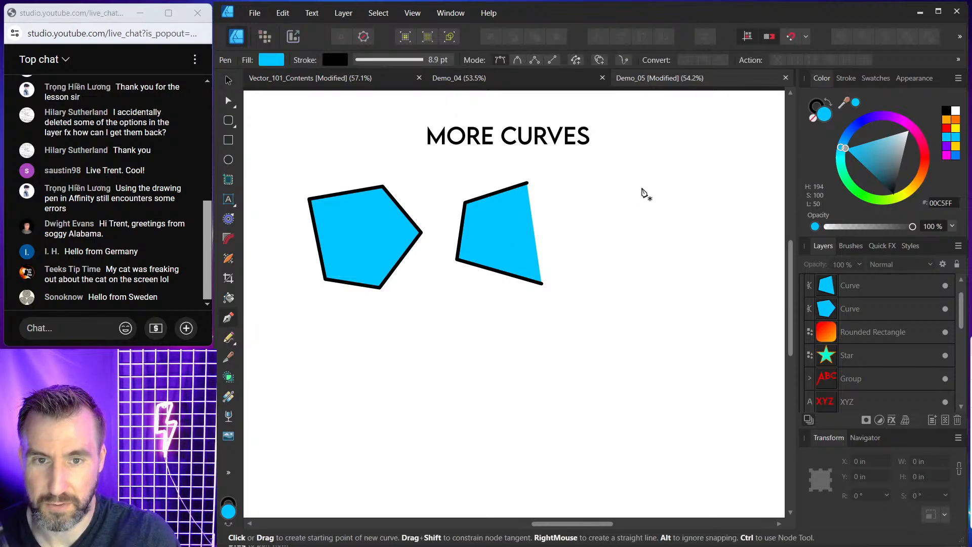
pyautogui.click(653, 184)
pyautogui.click(584, 223)
pyautogui.click(644, 265)
pyautogui.click(721, 234)
pyautogui.click(687, 180)
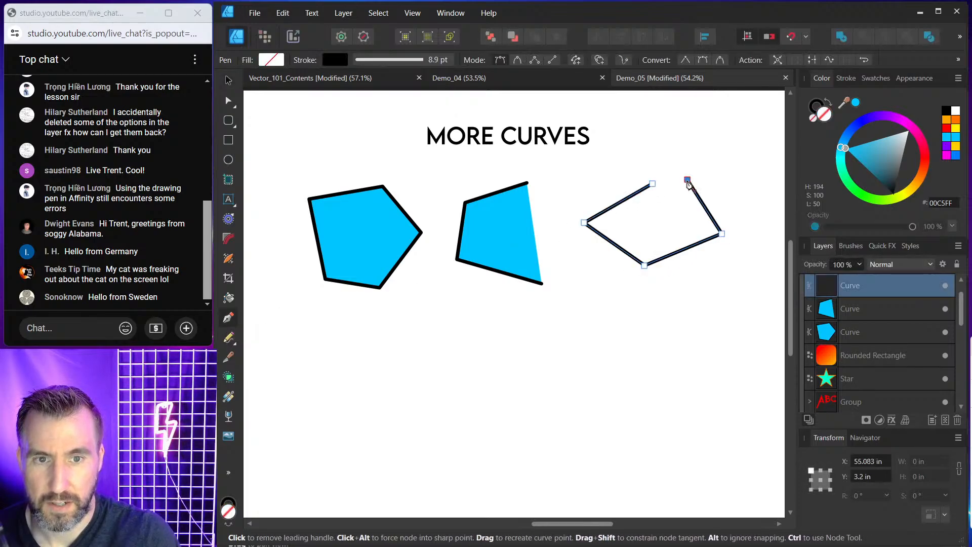
pyautogui.click(652, 184)
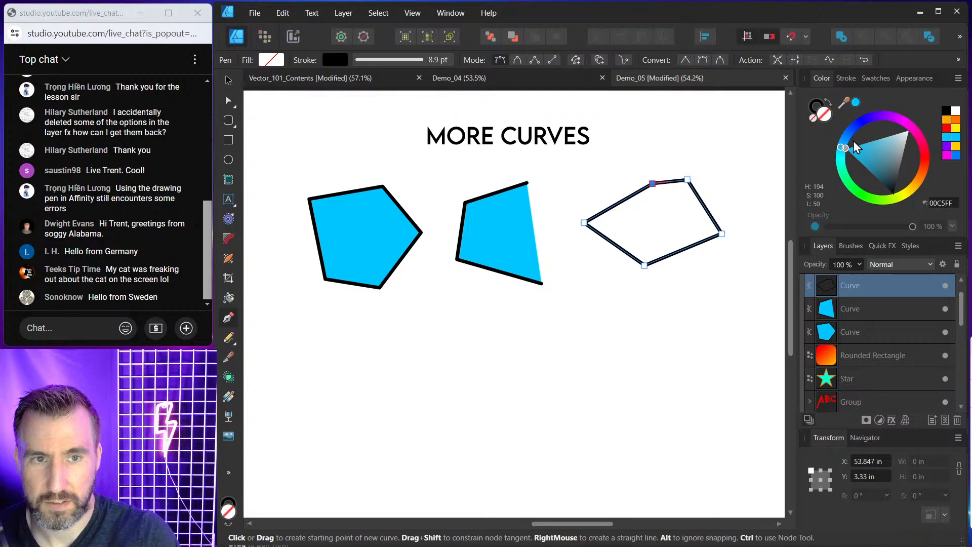
# Fill the new five-node shape blue 00C5FF and set its stroke to none.
pyautogui.click(856, 103)
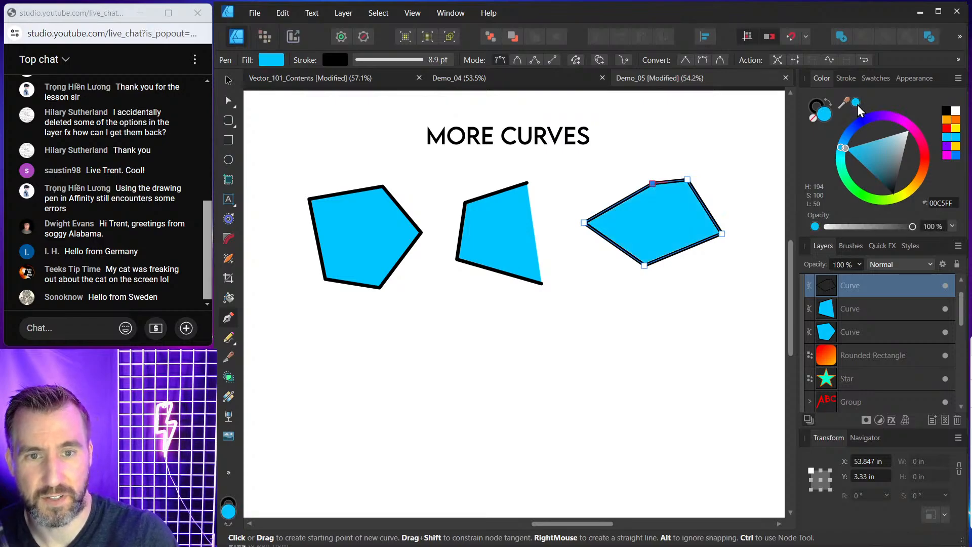
pyautogui.click(816, 104)
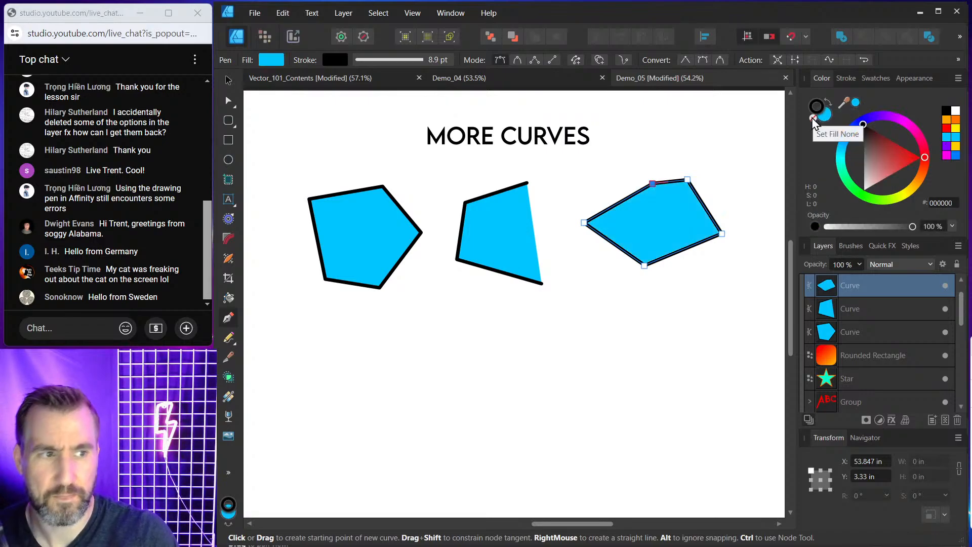
pyautogui.click(811, 118)
pyautogui.click(228, 80)
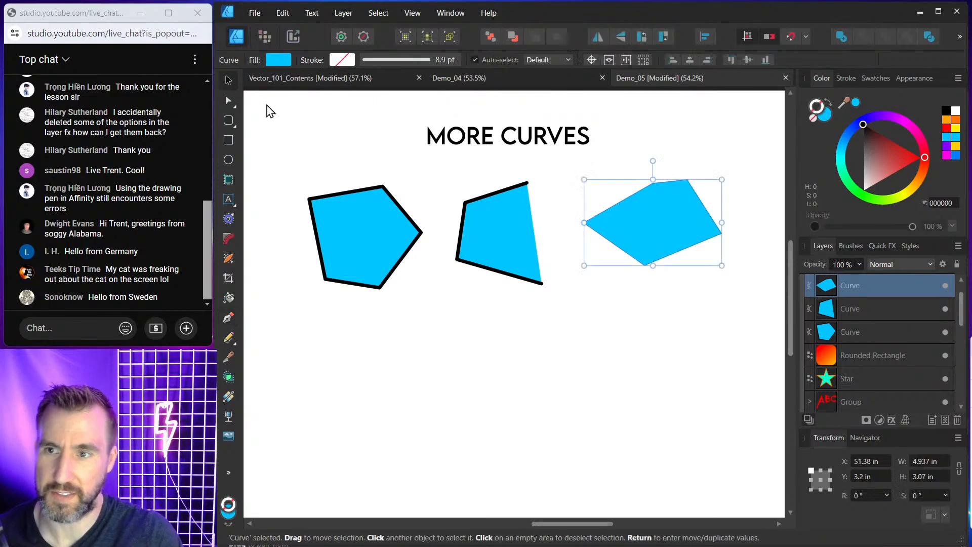
pyautogui.click(271, 112)
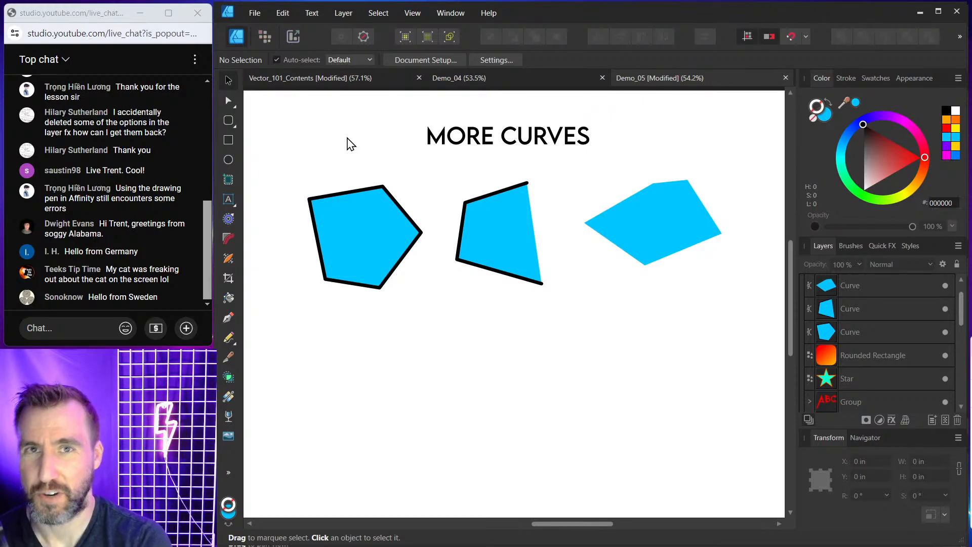
# With the Pen tool, draw a closed six-node hexagon below the pentagon, ending on its first node.
pyautogui.click(228, 317)
pyautogui.click(391, 312)
pyautogui.click(338, 344)
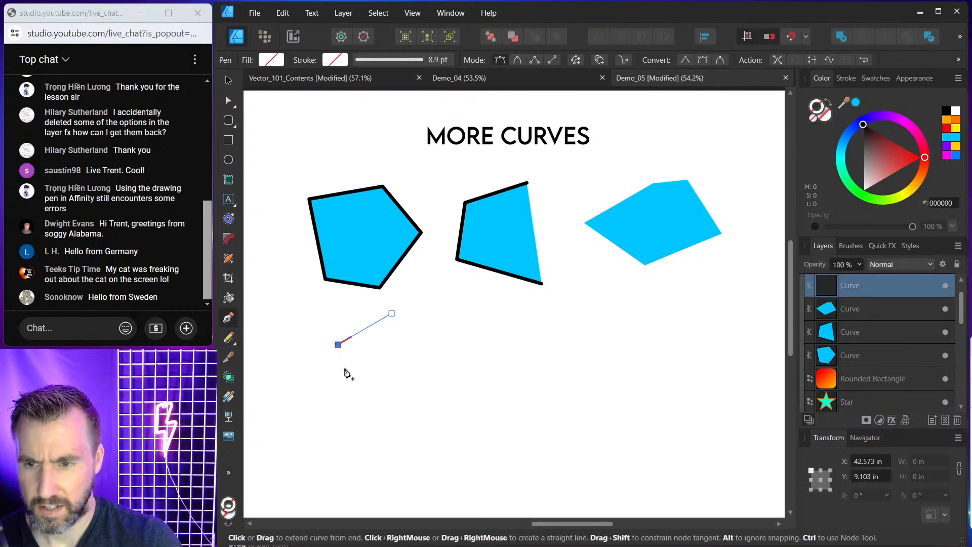
pyautogui.click(347, 384)
pyautogui.click(403, 413)
pyautogui.click(450, 382)
pyautogui.click(428, 346)
pyautogui.click(391, 313)
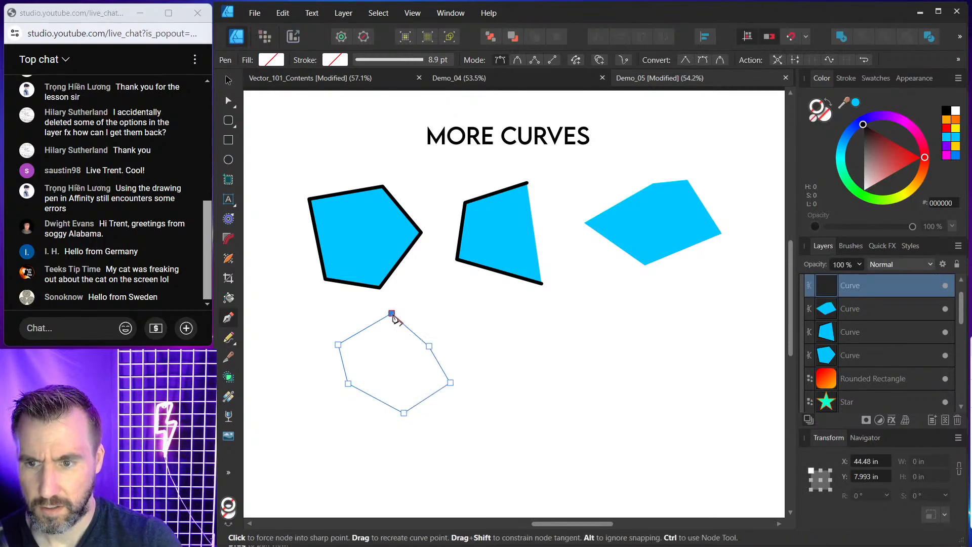
# Fill the hexagon blue 00C5FF while keeping its black stroke.
pyautogui.click(855, 101)
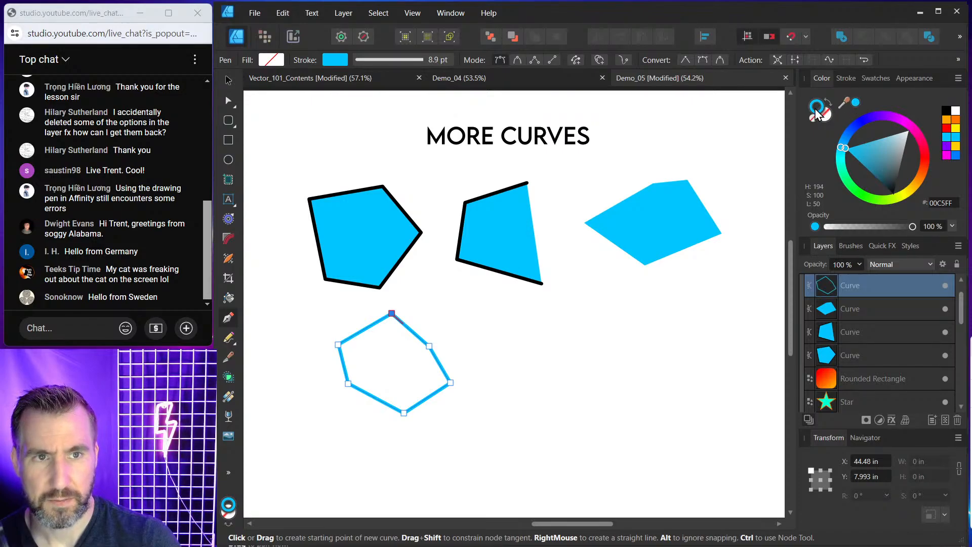
pyautogui.click(891, 192)
pyautogui.click(826, 116)
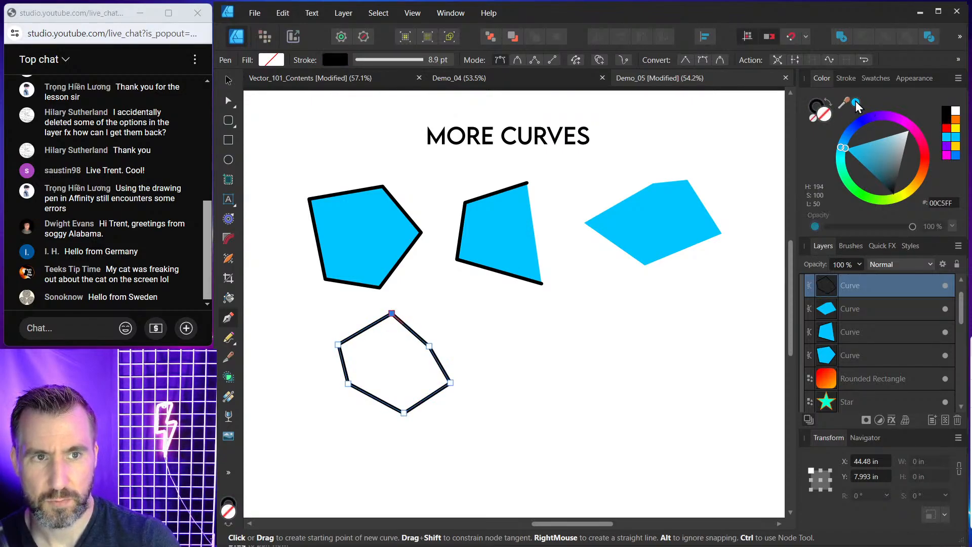
pyautogui.click(854, 102)
pyautogui.click(228, 81)
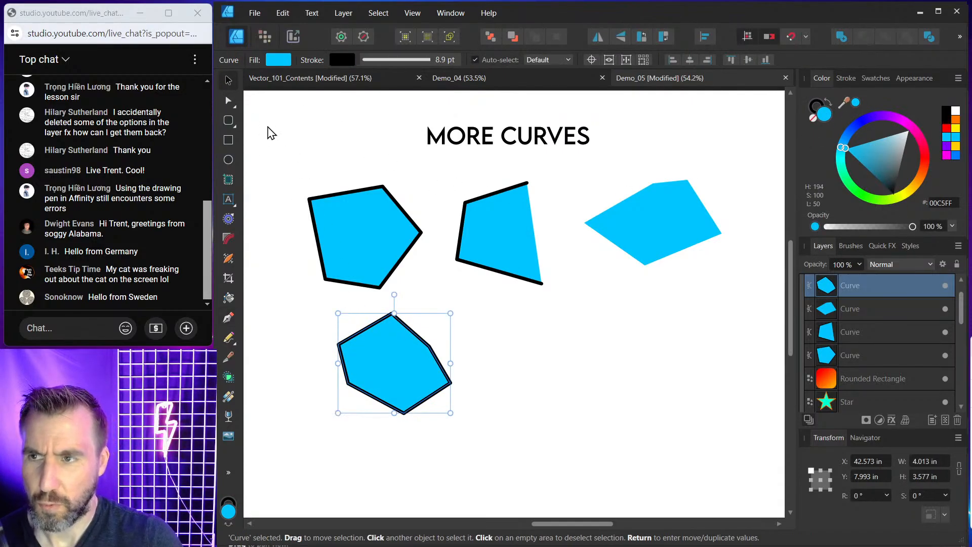
# With the Node tool, drag one hexagon node across the shape so its outline crosses itself, and shift the shape slightly.
pyautogui.click(228, 100)
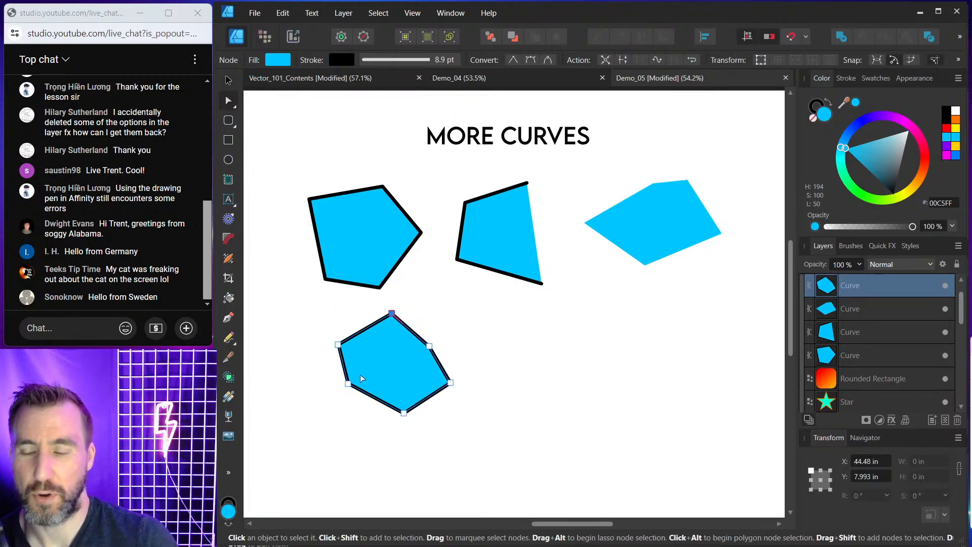
pyautogui.moveTo(347, 384); pyautogui.dragTo(475, 318)
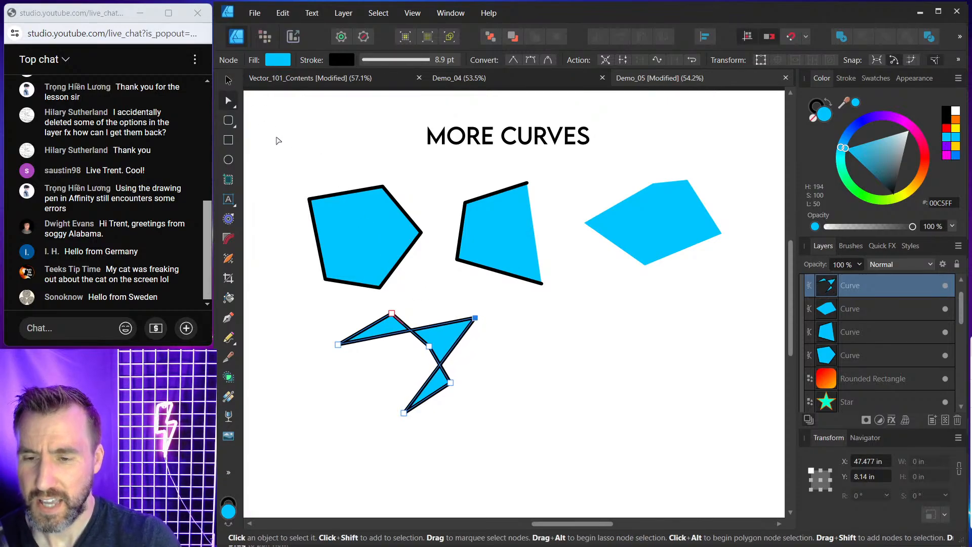
pyautogui.click(228, 79)
pyautogui.moveTo(441, 338); pyautogui.dragTo(424, 337)
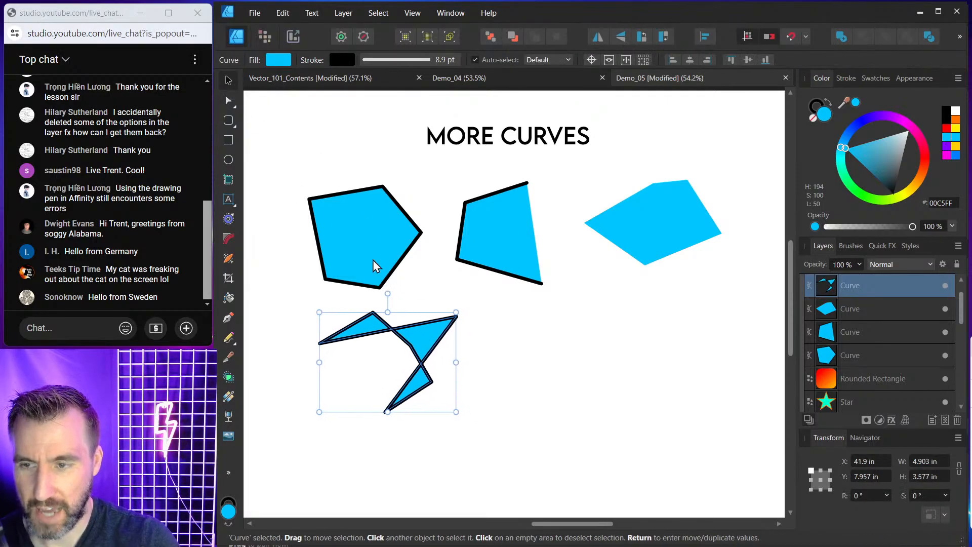
# Drag several more nodes of the shape to reshape it into a jagged, self-intersecting zigzag.
pyautogui.click(229, 101)
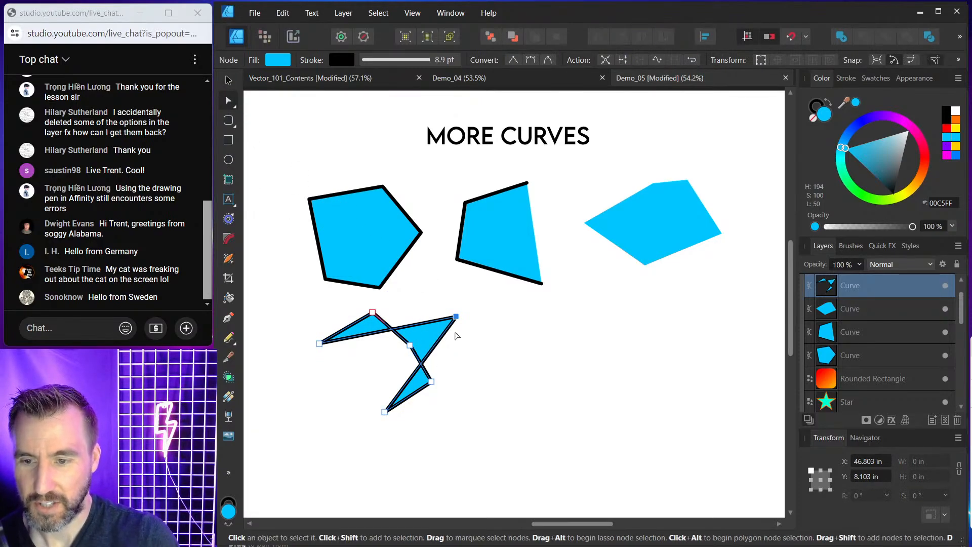
pyautogui.moveTo(456, 317); pyautogui.dragTo(474, 308)
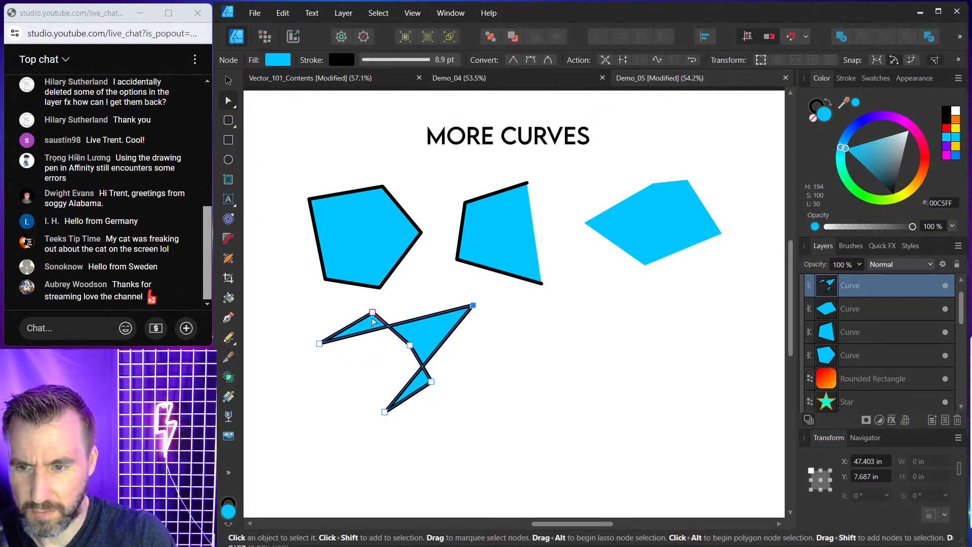
pyautogui.moveTo(411, 345)
pyautogui.mouseDown()
pyautogui.moveTo(399, 321)
pyautogui.moveTo(393, 350)
pyautogui.mouseUp()
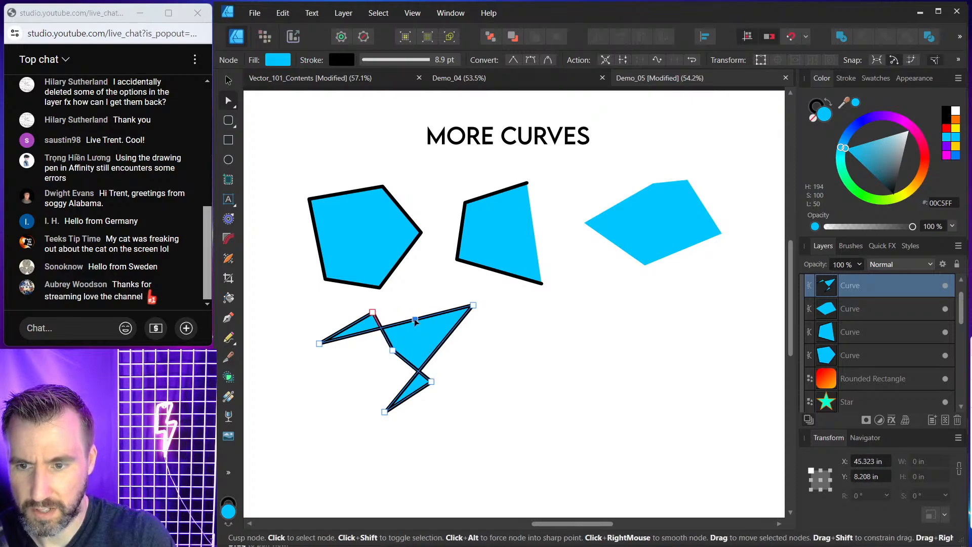
pyautogui.moveTo(414, 318); pyautogui.dragTo(449, 347)
pyautogui.click(388, 374)
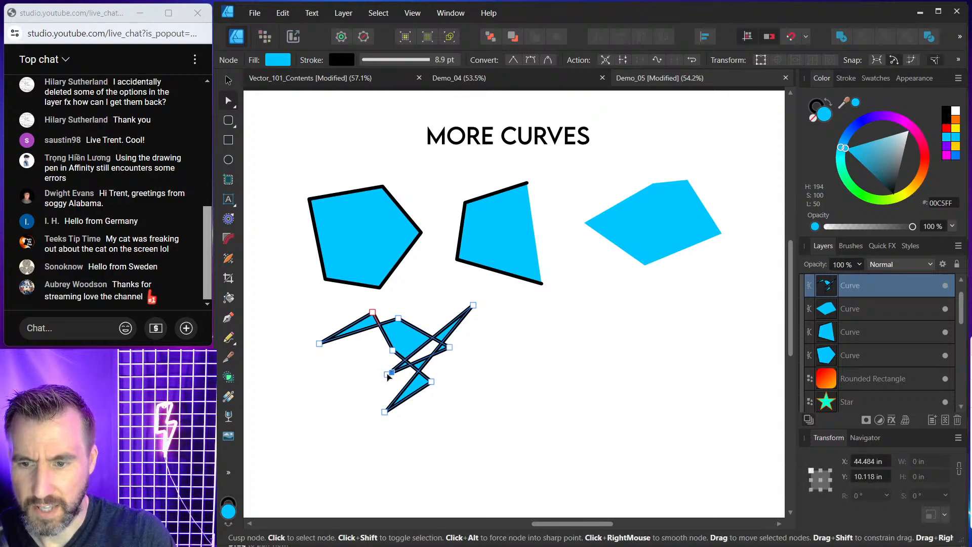
pyautogui.moveTo(449, 347); pyautogui.dragTo(472, 347)
# Select the zigzag shape and nudge its position slightly.
pyautogui.scroll(2, 442, 347)
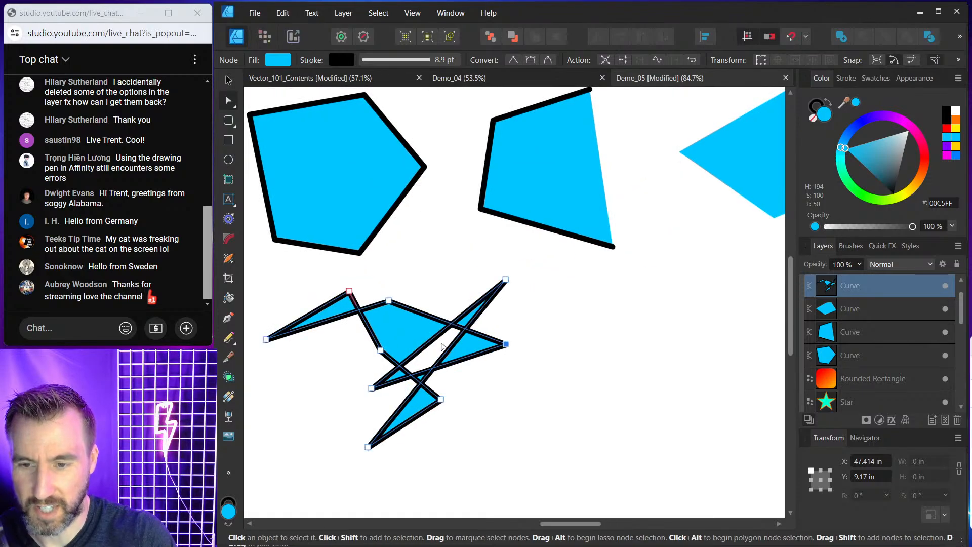
pyautogui.click(229, 80)
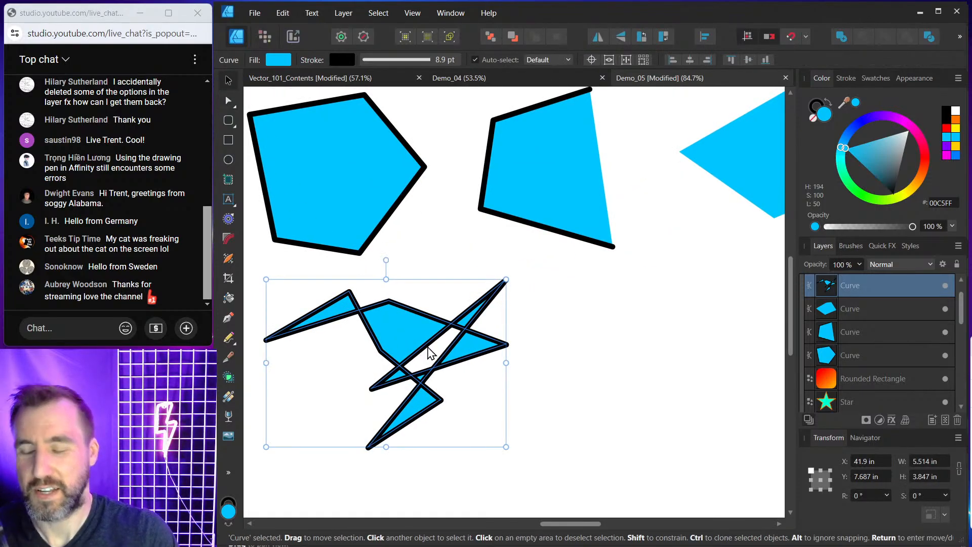
pyautogui.moveTo(430, 353)
pyautogui.mouseDown()
pyautogui.moveTo(434, 369)
pyautogui.moveTo(426, 358)
pyautogui.mouseUp()
pyautogui.scroll(-2, 434, 372)
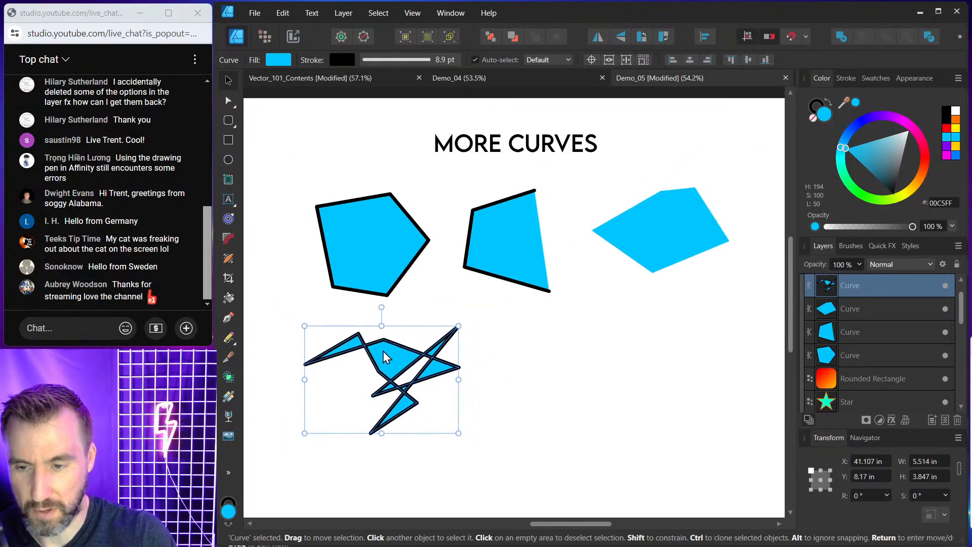
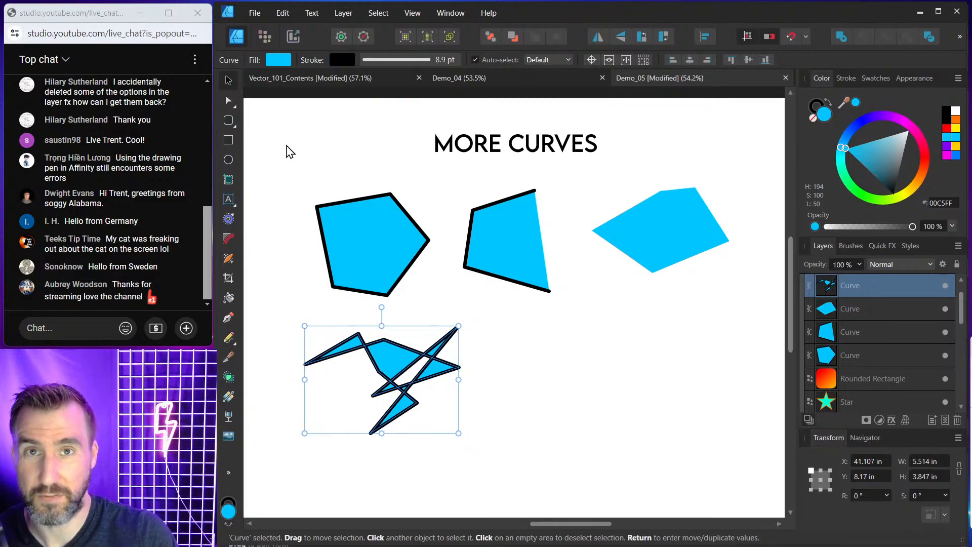
pyautogui.click(369, 234)
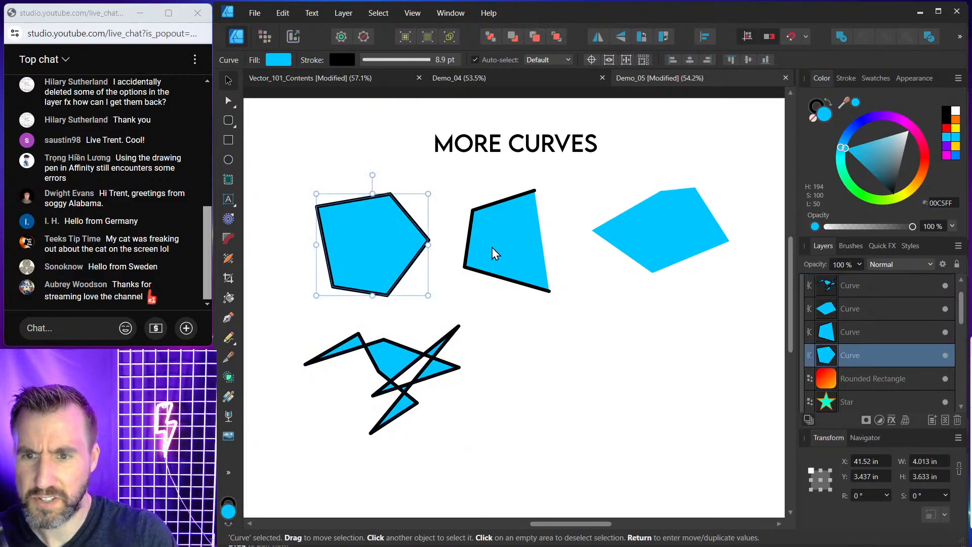
pyautogui.click(491, 247)
pyautogui.click(633, 254)
pyautogui.click(579, 359)
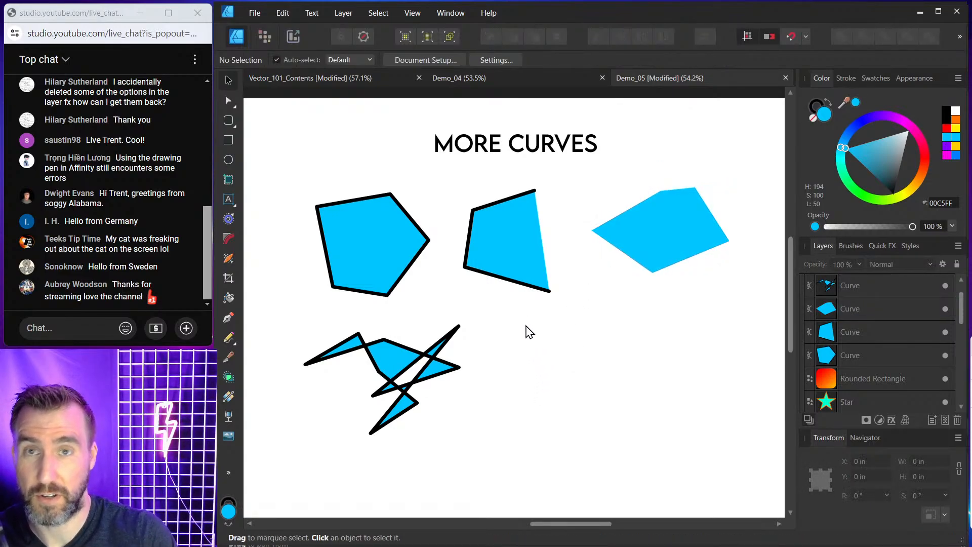
# Draw a closed five-sided shape with the Pen tool to the right of the zigzag and fill it blue.
pyautogui.click(228, 318)
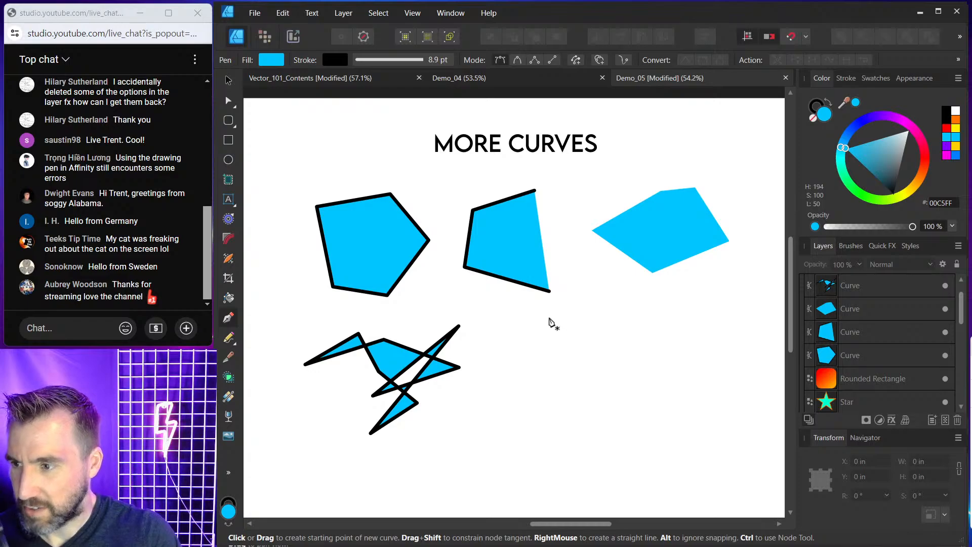
pyautogui.click(576, 324)
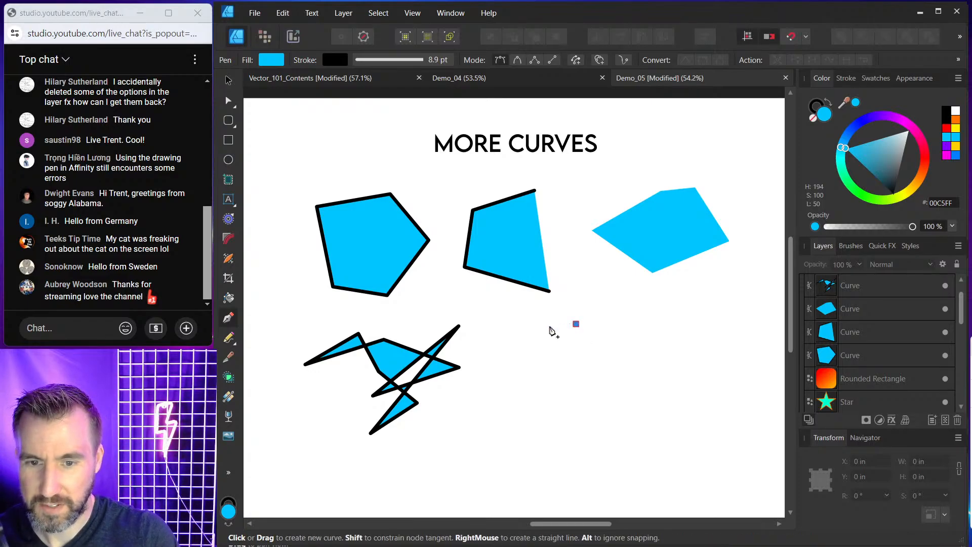
pyautogui.click(509, 343)
pyautogui.click(520, 410)
pyautogui.click(603, 425)
pyautogui.click(641, 375)
pyautogui.click(575, 324)
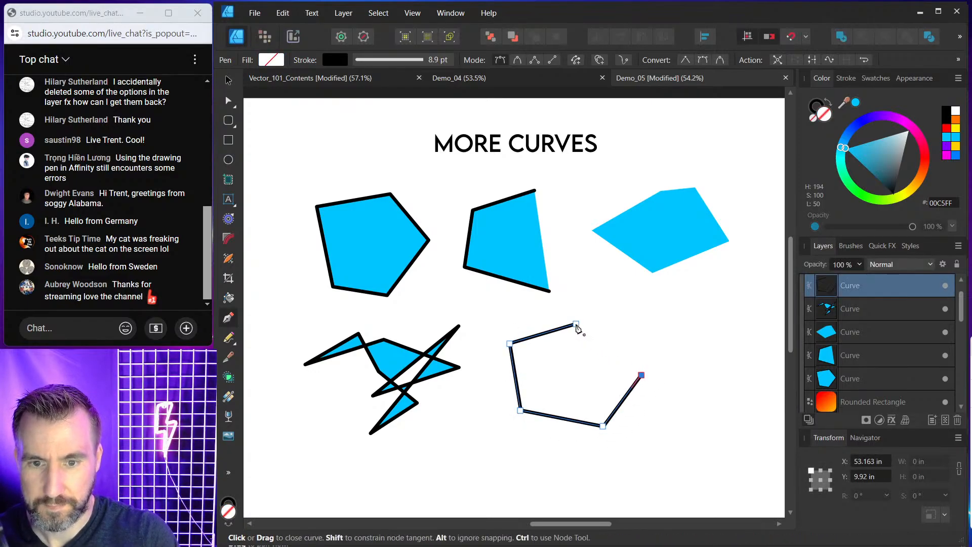
pyautogui.click(855, 102)
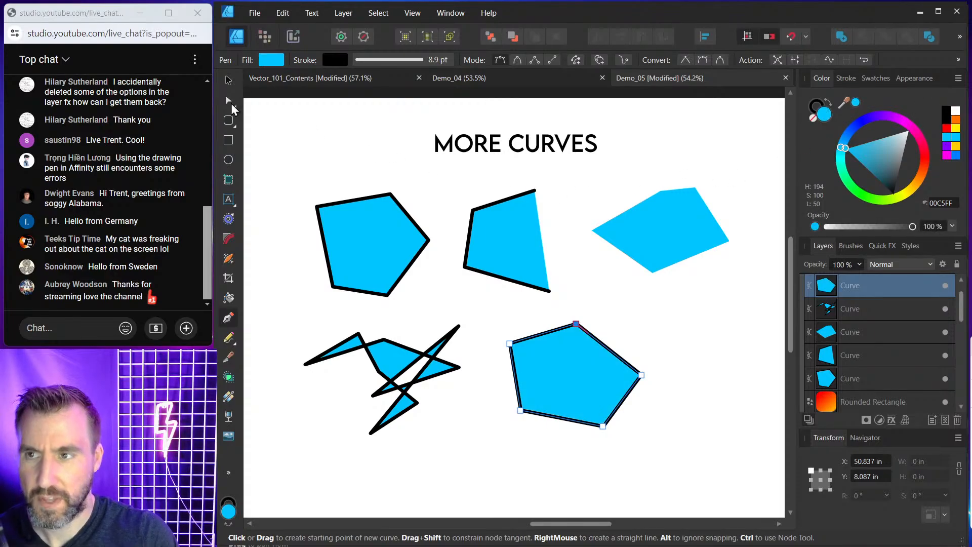
pyautogui.click(229, 80)
pyautogui.click(680, 335)
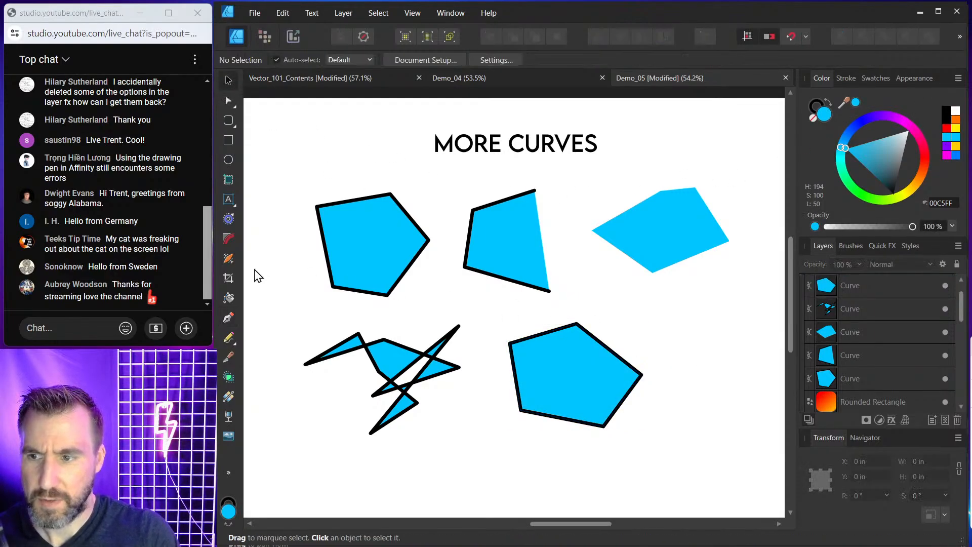
# Draw a small closed shape with the Pen tool at the right and fill it magenta E100FF.
pyautogui.click(228, 317)
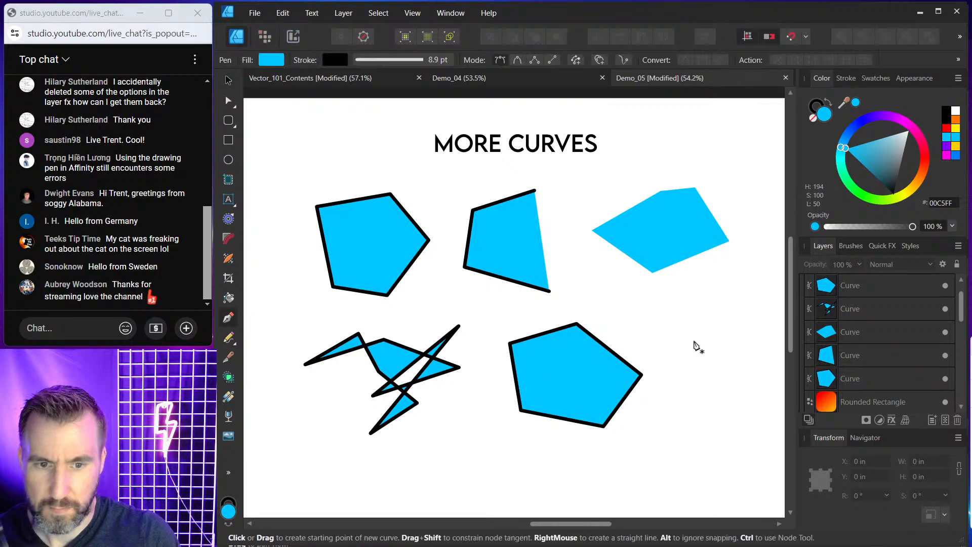
pyautogui.click(694, 341)
pyautogui.click(674, 349)
pyautogui.click(709, 378)
pyautogui.click(737, 361)
pyautogui.click(714, 332)
pyautogui.click(694, 340)
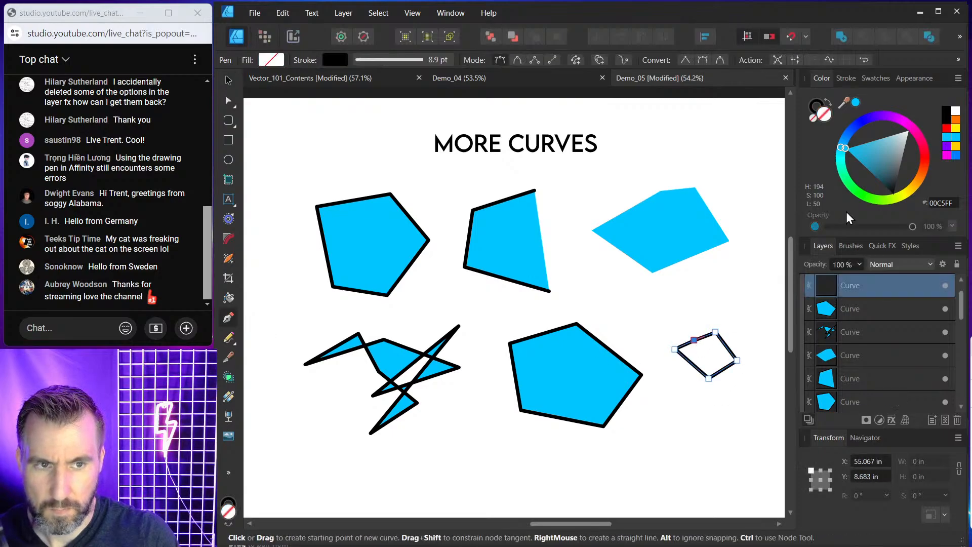
pyautogui.moveTo(857, 122); pyautogui.dragTo(899, 120)
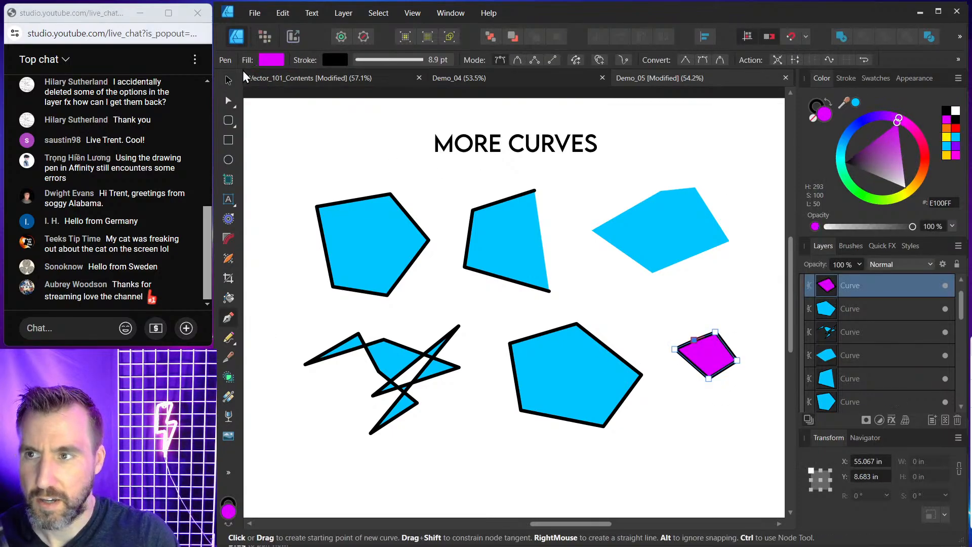
# Move the magenta shape inside the new blue pentagon and subtract it to cut a hole.
pyautogui.click(228, 80)
pyautogui.moveTo(727, 358); pyautogui.dragTo(585, 376)
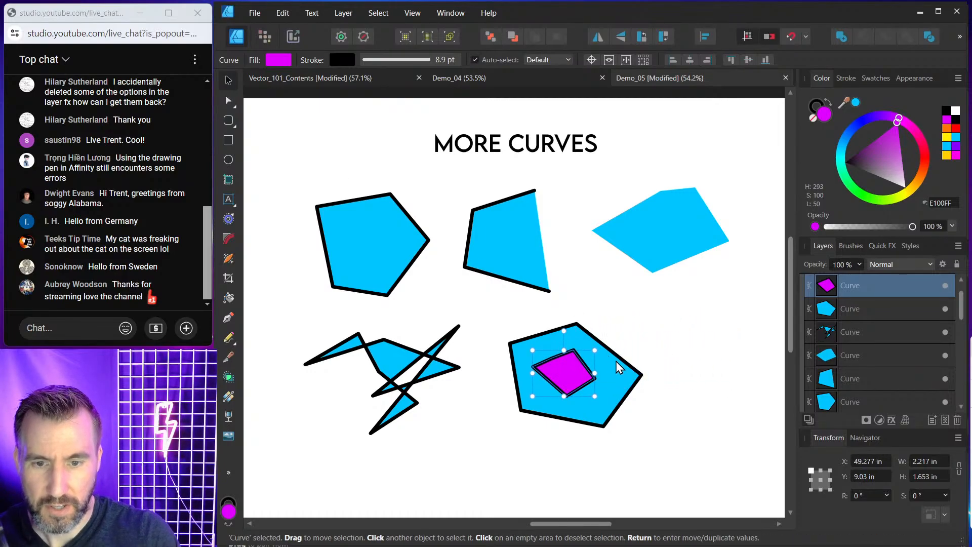
pyautogui.keyDown('shift'); pyautogui.click(622, 370); pyautogui.keyUp('shift')
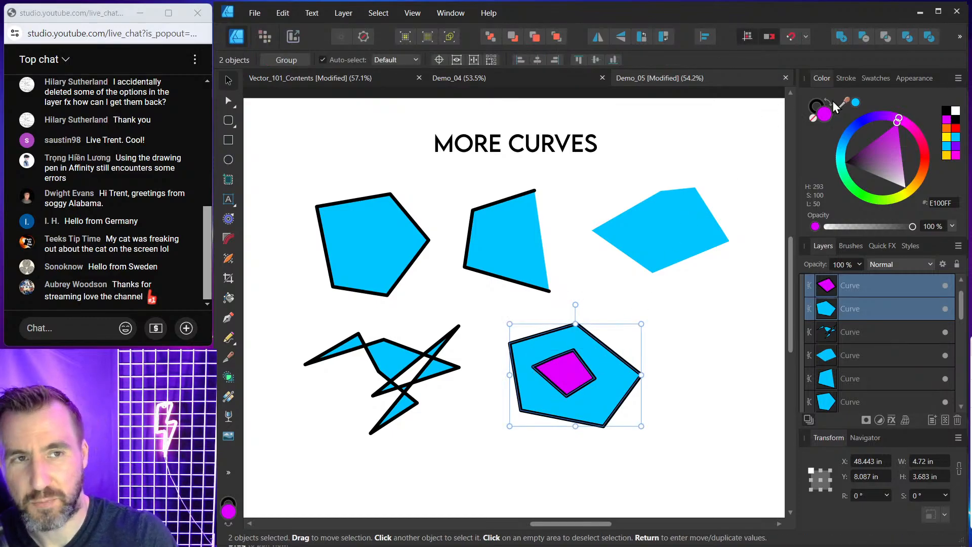
pyautogui.click(864, 37)
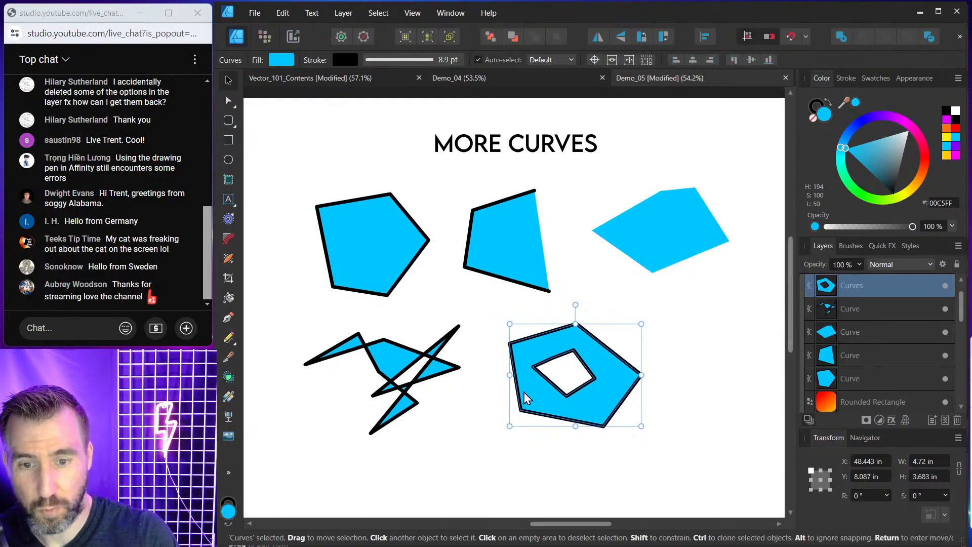
# Inspect the combined Curves layer in the Layers panel.
pyautogui.click(686, 344)
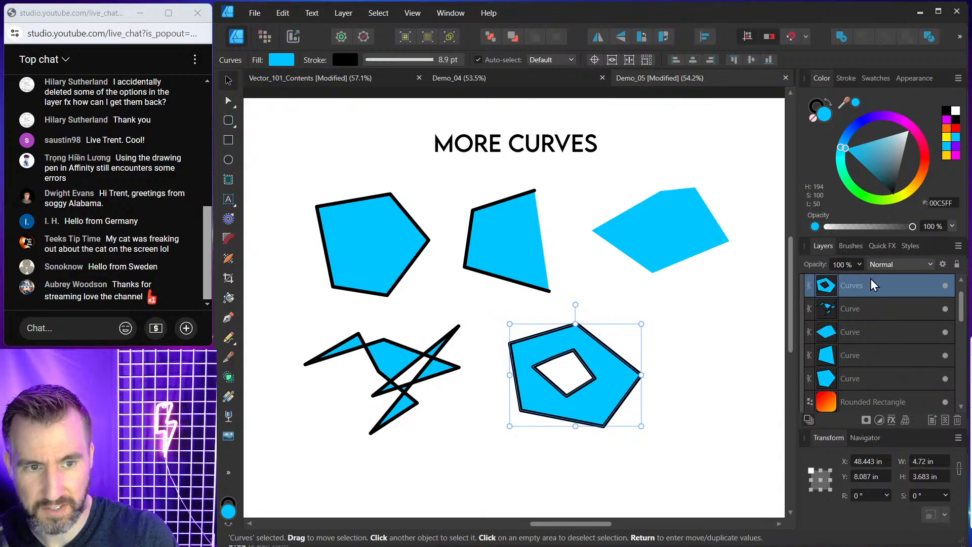
pyautogui.hotkey('ctrl', '1')
pyautogui.click(852, 286)
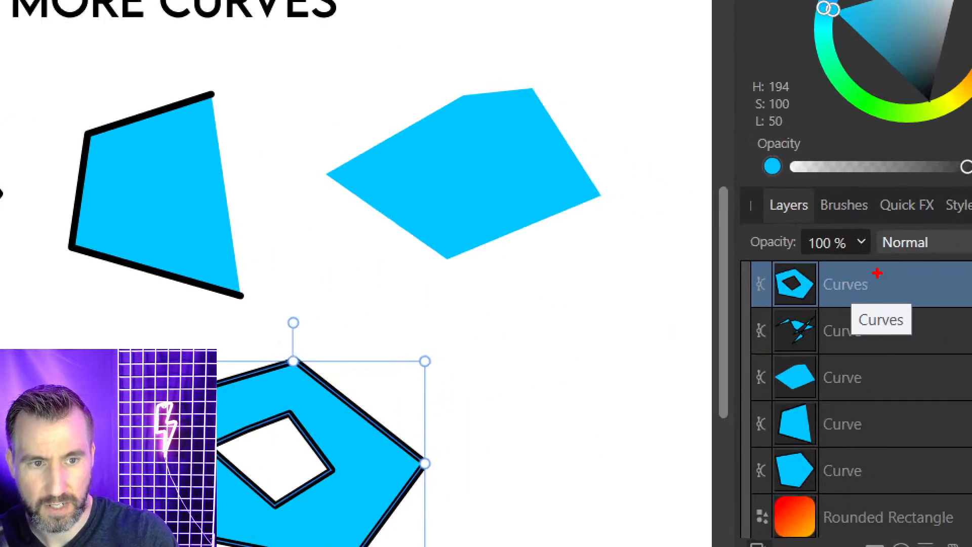
pyautogui.moveTo(872, 265)
pyautogui.mouseDown()
pyautogui.moveTo(730, 288)
pyautogui.moveTo(869, 292)
pyautogui.mouseUp()
pyautogui.press('Escape')
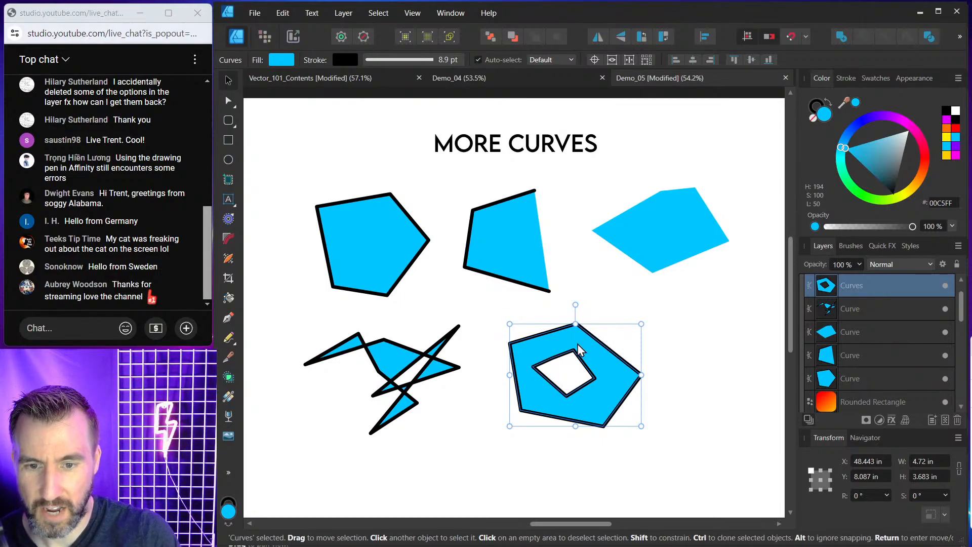
# With the Node tool, drag the hole's nodes to reshape the inner cutout of the pentagon.
pyautogui.click(229, 102)
pyautogui.moveTo(574, 350); pyautogui.dragTo(574, 400)
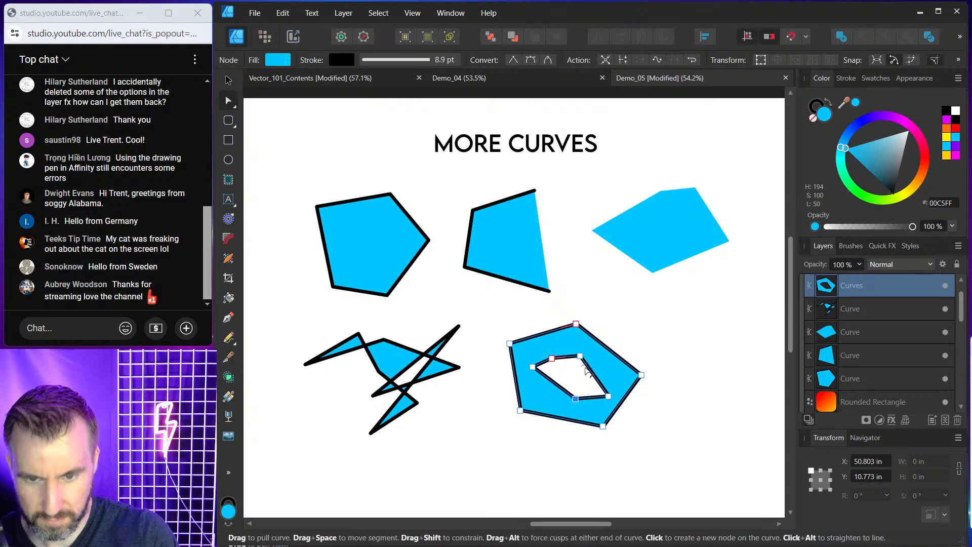
pyautogui.moveTo(532, 366); pyautogui.dragTo(582, 367)
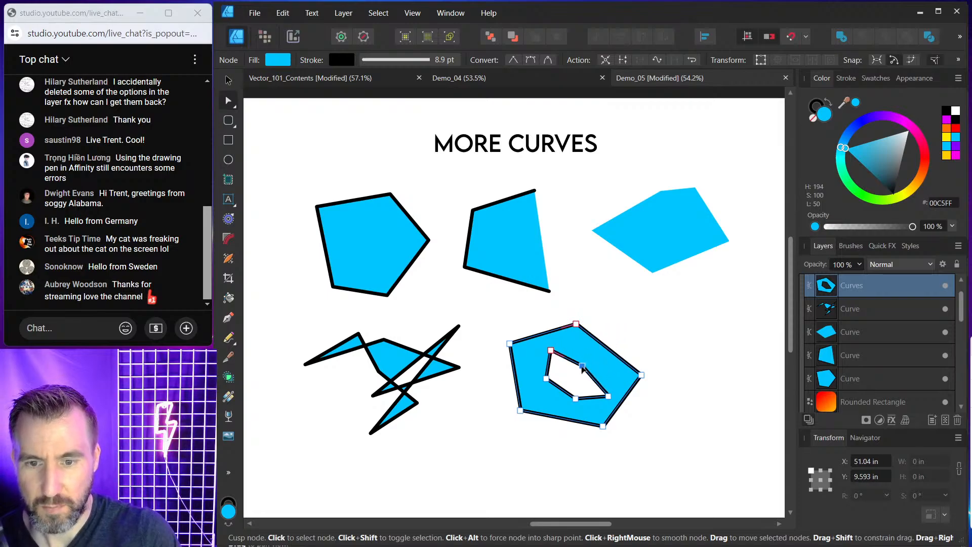
pyautogui.moveTo(536, 344); pyautogui.dragTo(613, 410)
pyautogui.moveTo(607, 395)
pyautogui.mouseDown()
pyautogui.moveTo(590, 401)
pyautogui.moveTo(618, 384)
pyautogui.mouseUp()
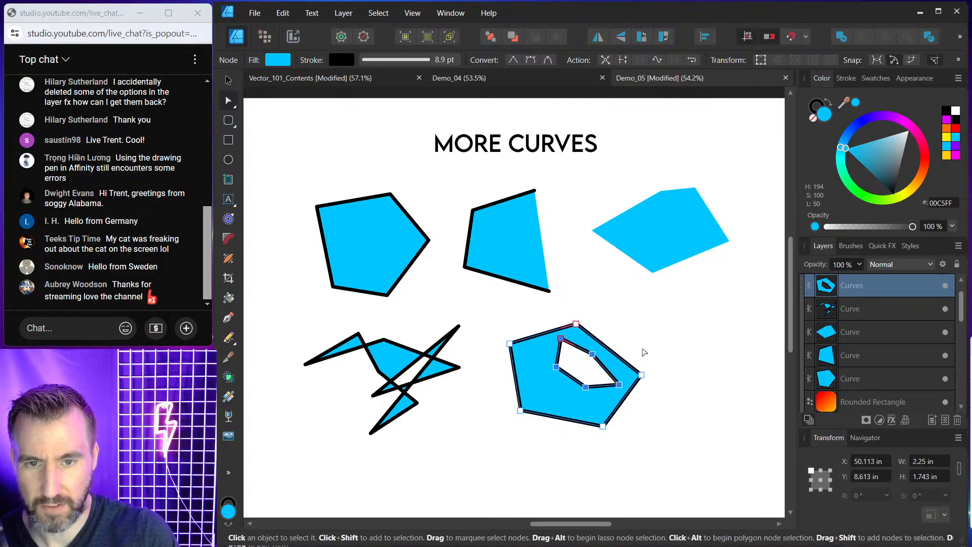
pyautogui.click(644, 352)
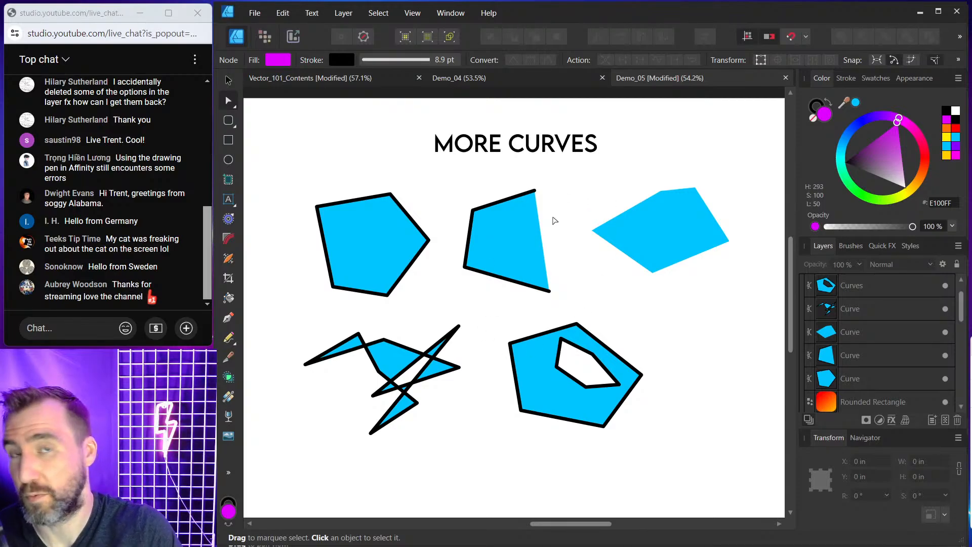
pyautogui.click(354, 208)
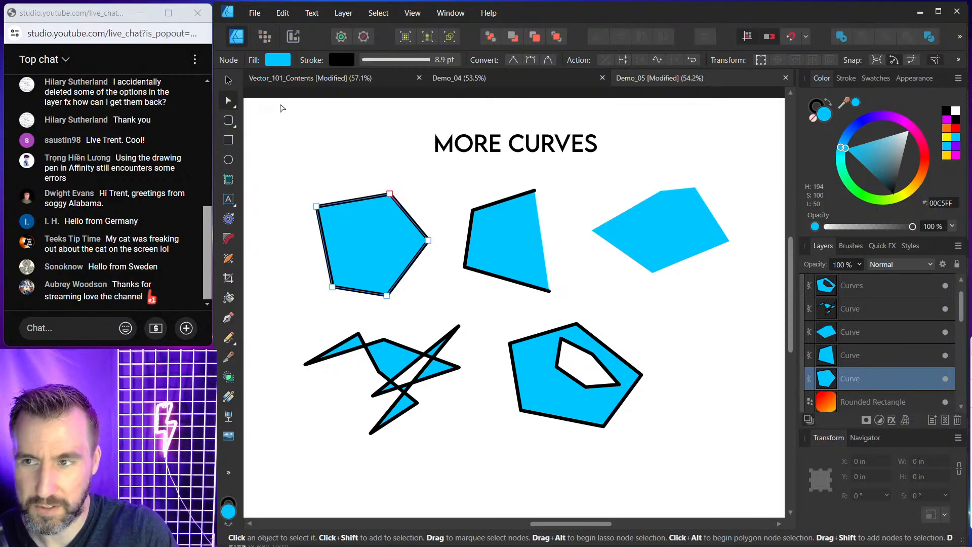
pyautogui.click(552, 359)
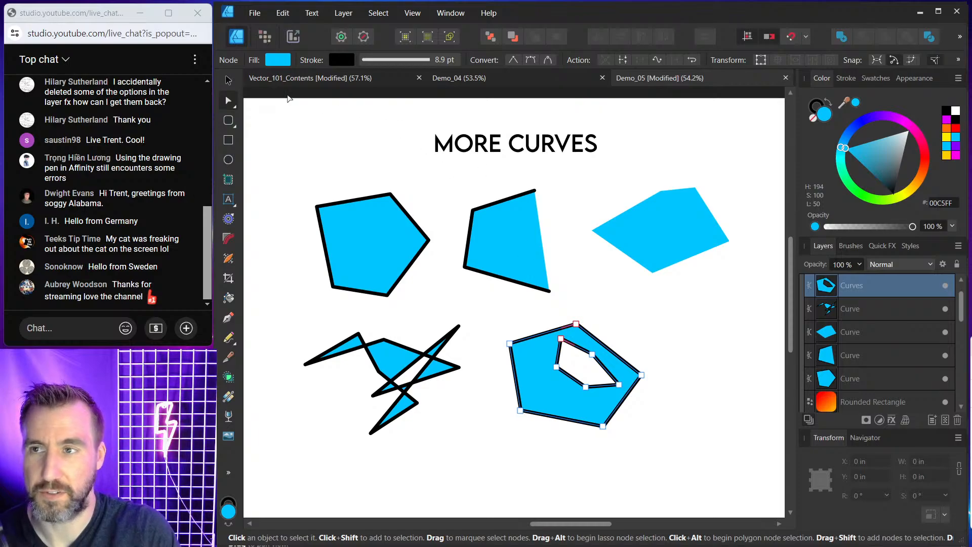
pyautogui.click(229, 81)
pyautogui.click(695, 317)
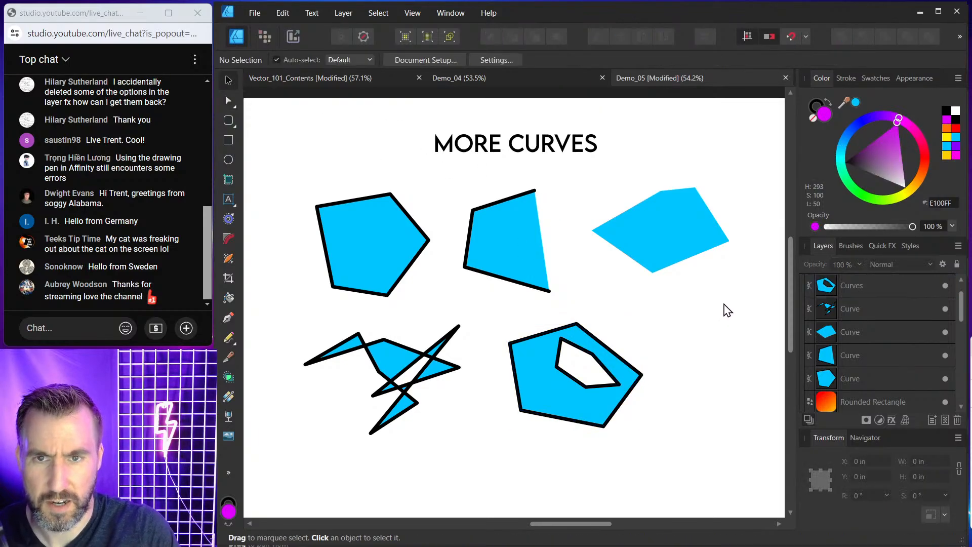
# Select the four-segment circle in the Intersections area and move it closer to the More Curves shapes.
pyautogui.moveTo(724, 303); pyautogui.dragTo(478, 290)
pyautogui.moveTo(564, 284); pyautogui.dragTo(373, 279)
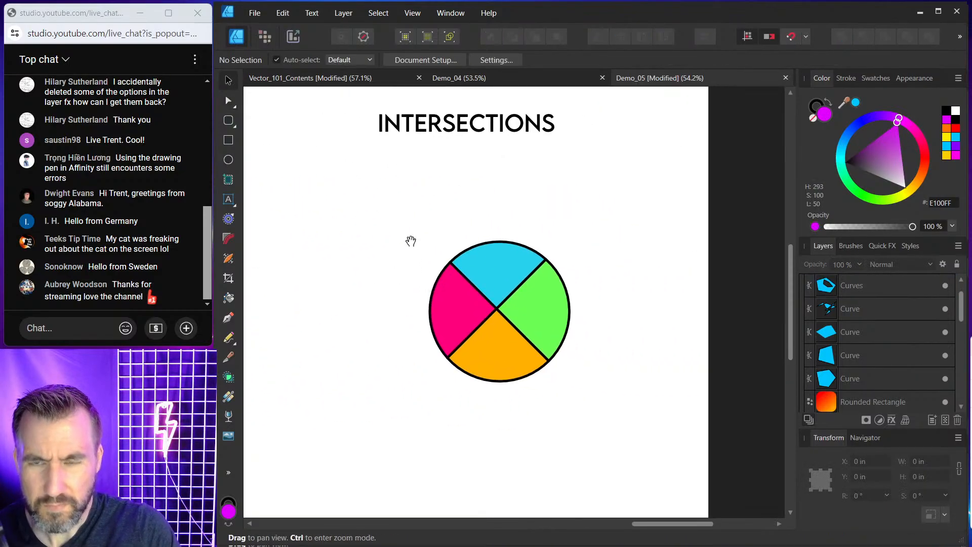
pyautogui.moveTo(413, 241); pyautogui.dragTo(469, 244)
pyautogui.moveTo(412, 202); pyautogui.dragTo(699, 448)
pyautogui.moveTo(597, 315); pyautogui.dragTo(570, 278)
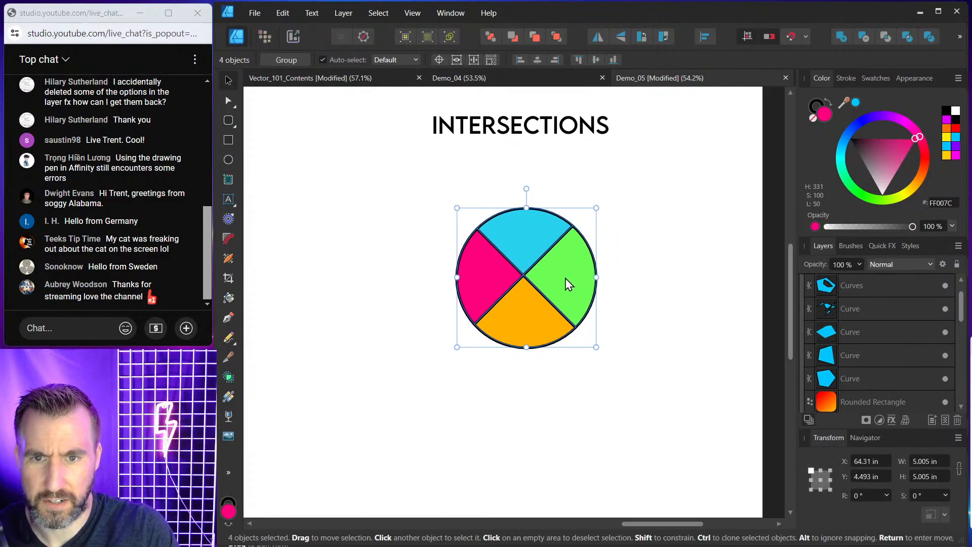
pyautogui.scroll(-3, 468, 331)
pyautogui.moveTo(363, 306); pyautogui.dragTo(516, 304)
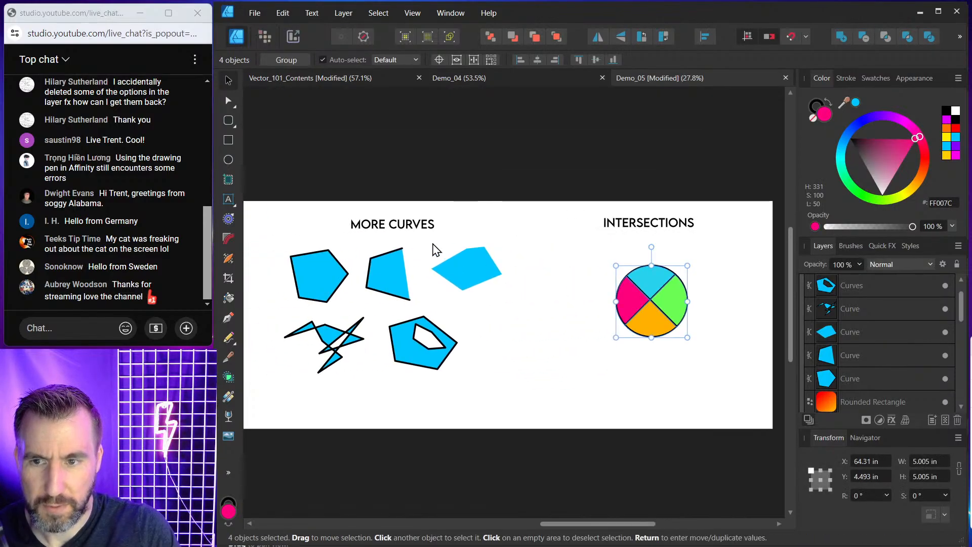
pyautogui.moveTo(526, 169); pyautogui.dragTo(730, 363)
pyautogui.moveTo(652, 285); pyautogui.dragTo(595, 281)
# Move the Intersections title left so it sits centred above the circle.
pyautogui.click(647, 228)
pyautogui.moveTo(662, 224); pyautogui.dragTo(610, 228)
pyautogui.click(527, 271)
pyautogui.scroll(3, 527, 283)
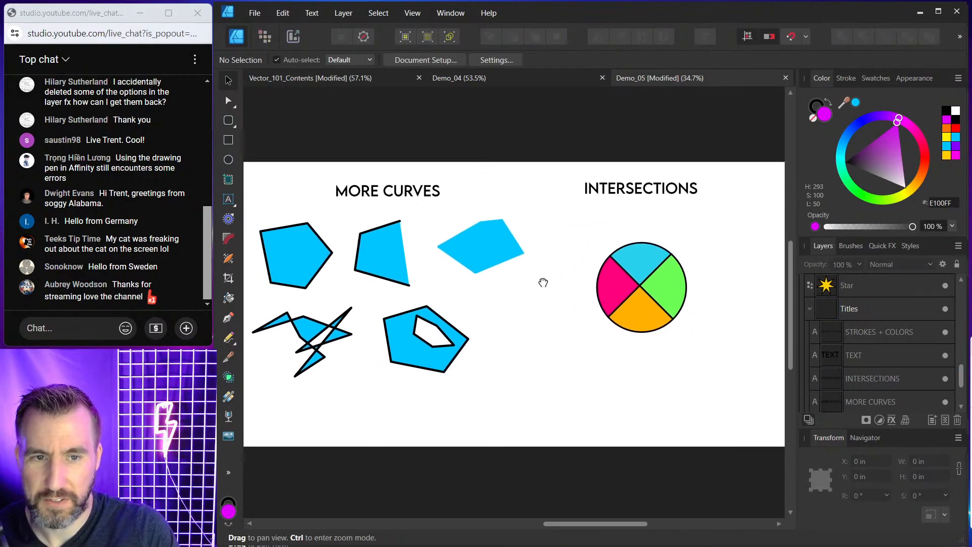
# Hide the interface panels and enlarge the four-segment circle under the Intersections title.
pyautogui.press('Tab')
pyautogui.scroll(2, 560, 265)
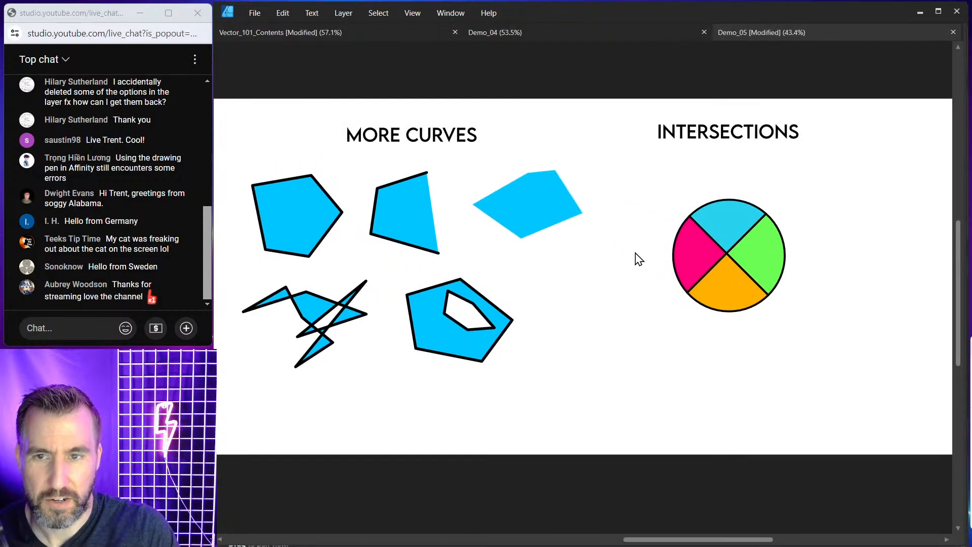
pyautogui.moveTo(615, 241); pyautogui.dragTo(630, 249)
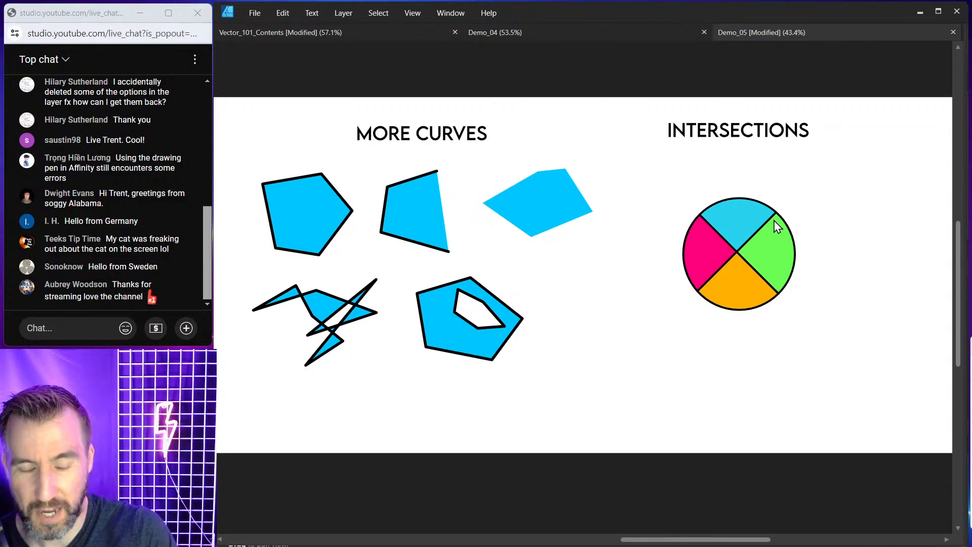
pyautogui.click(741, 247)
pyautogui.click(648, 188)
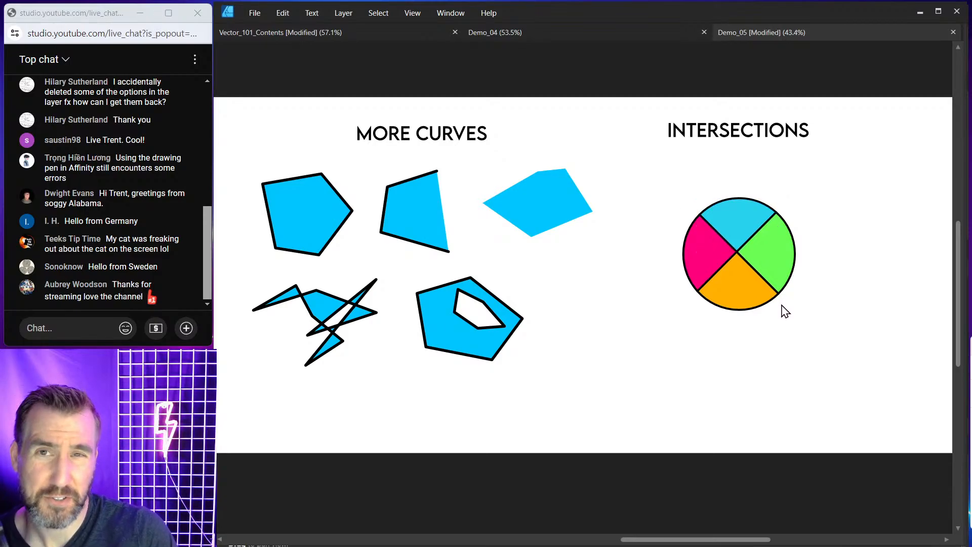
pyautogui.moveTo(667, 188); pyautogui.dragTo(846, 351)
pyautogui.moveTo(683, 198); pyautogui.dragTo(707, 259)
pyautogui.click(753, 158)
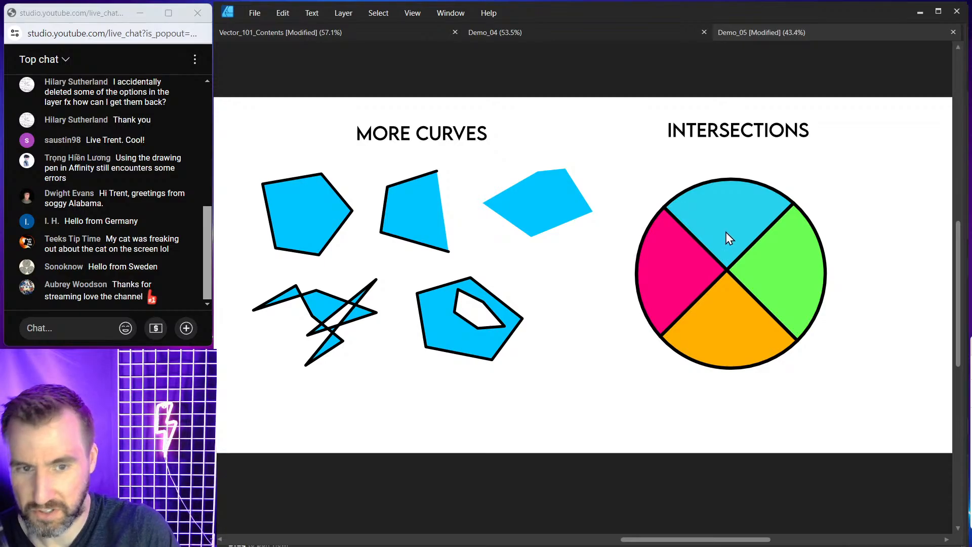
# Pull the circle's segments apart, moving pink left, cyan up, green right and orange down.
pyautogui.click(676, 264)
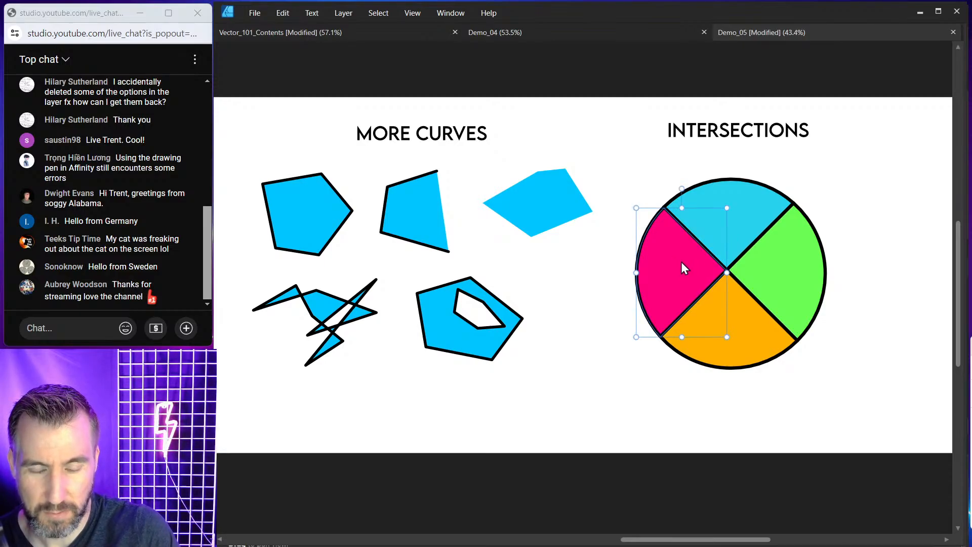
pyautogui.moveTo(682, 262); pyautogui.dragTo(652, 269)
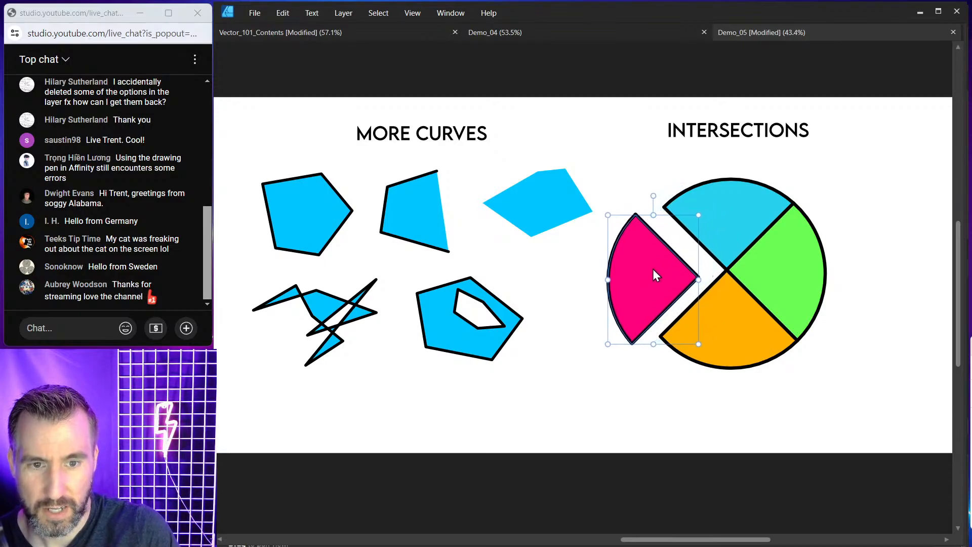
pyautogui.click(728, 237)
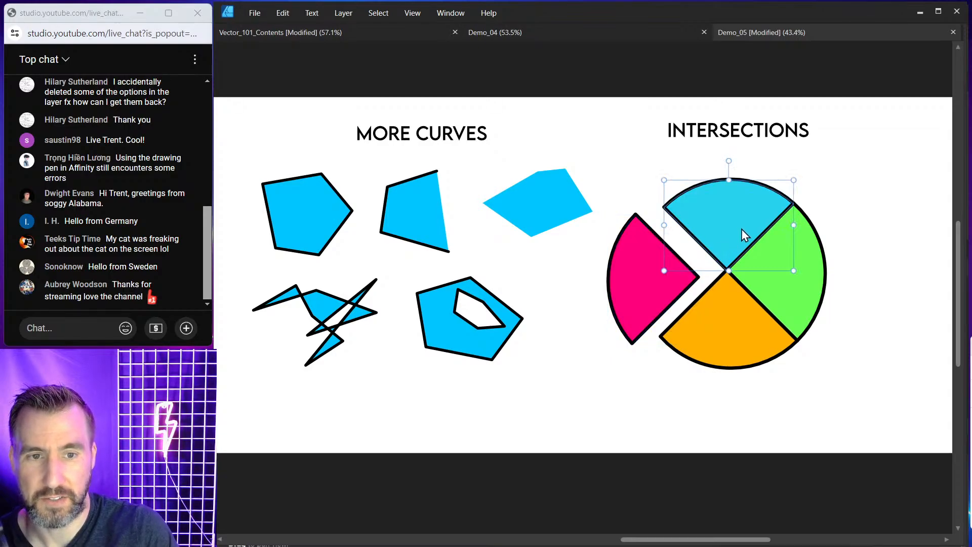
pyautogui.moveTo(741, 229); pyautogui.dragTo(736, 215)
pyautogui.moveTo(789, 285); pyautogui.dragTo(801, 288)
pyautogui.moveTo(728, 318); pyautogui.dragTo(725, 330)
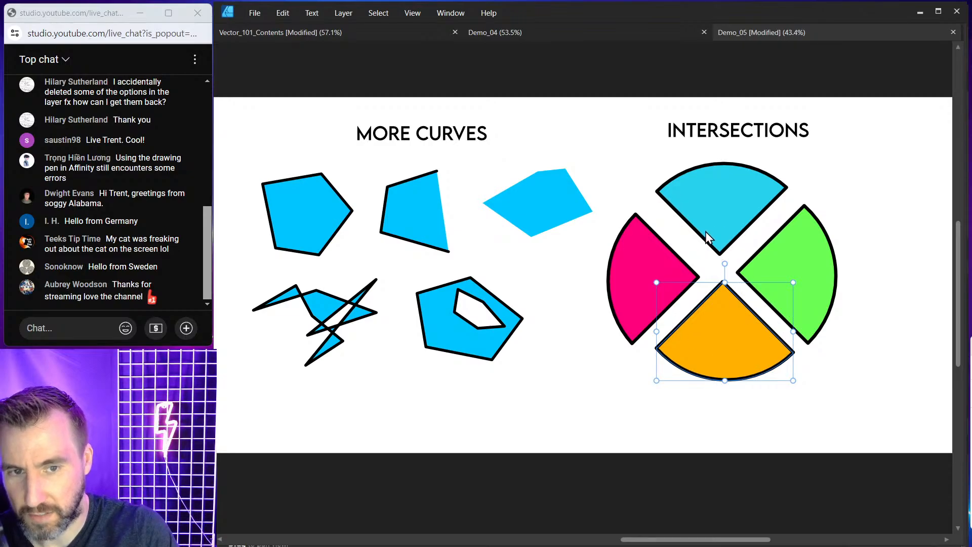
# Undo the segment moves so the circle's four pieces sit together again.
pyautogui.hotkey('ctrl', 'z')
pyautogui.hotkey('ctrl', 'z')
pyautogui.hotkey('ctrl', 'z')
pyautogui.hotkey('ctrl', 'z')
pyautogui.hotkey('ctrl', 'z')
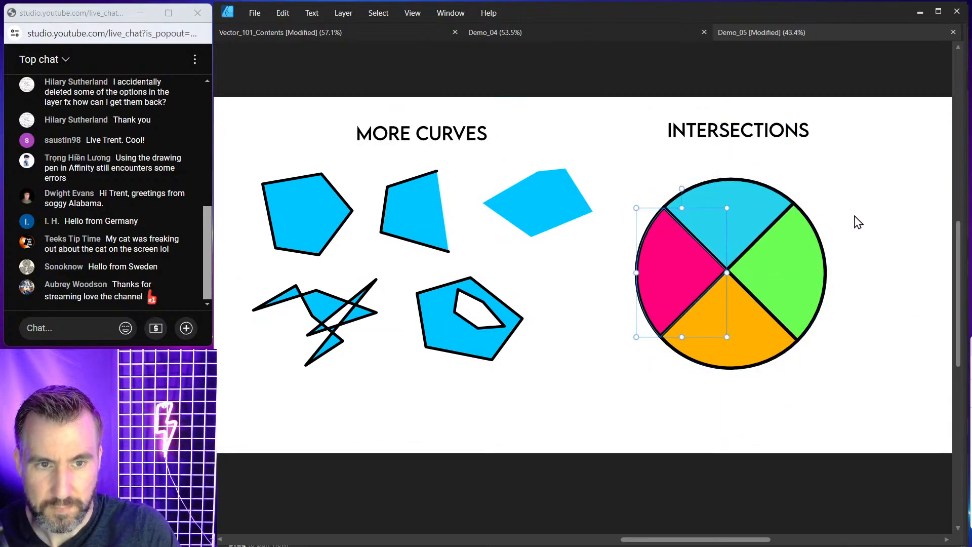
# Zoom in on the rim where the pink and cyan segments meet and show the interface panels again.
pyautogui.click(646, 193)
pyautogui.scroll(5, 647, 190)
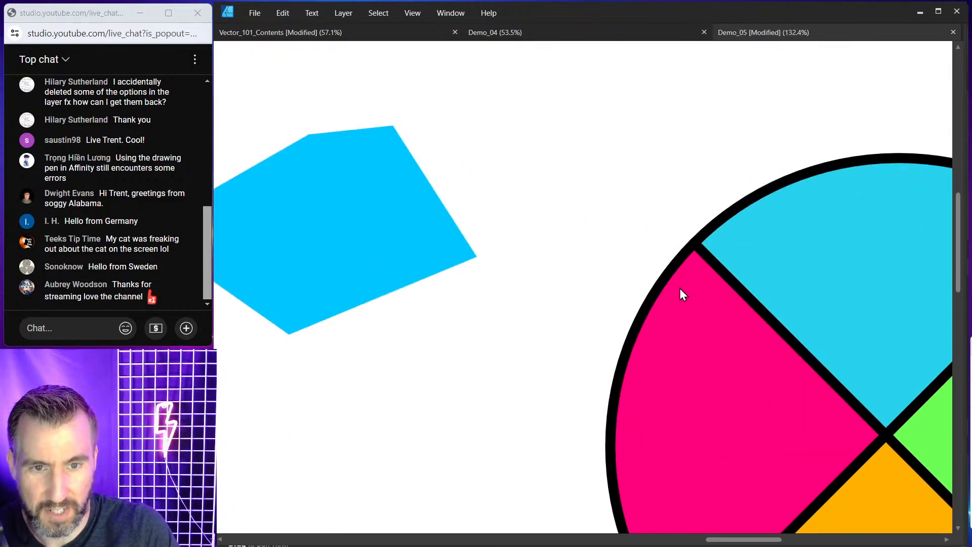
pyautogui.click(697, 273)
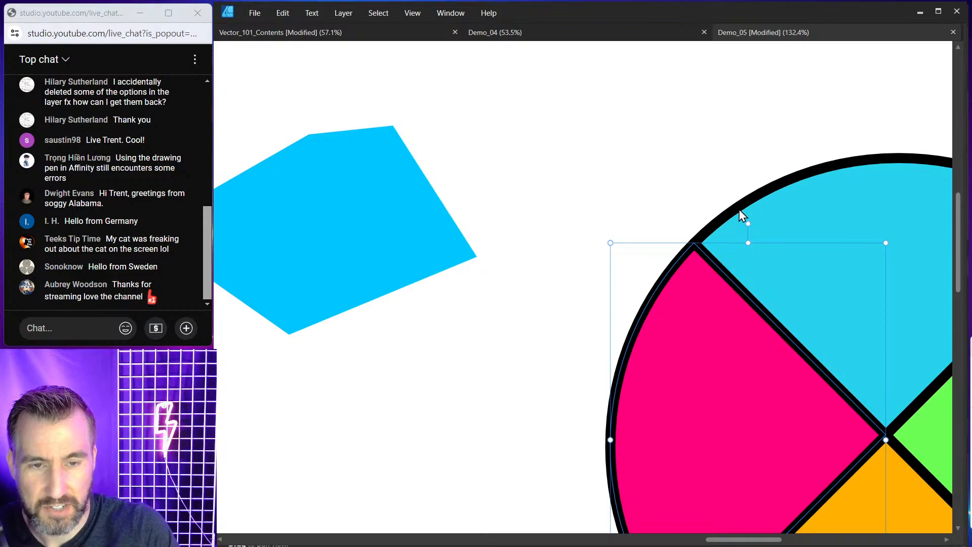
pyautogui.click(737, 213)
pyautogui.click(681, 263)
pyautogui.click(729, 217)
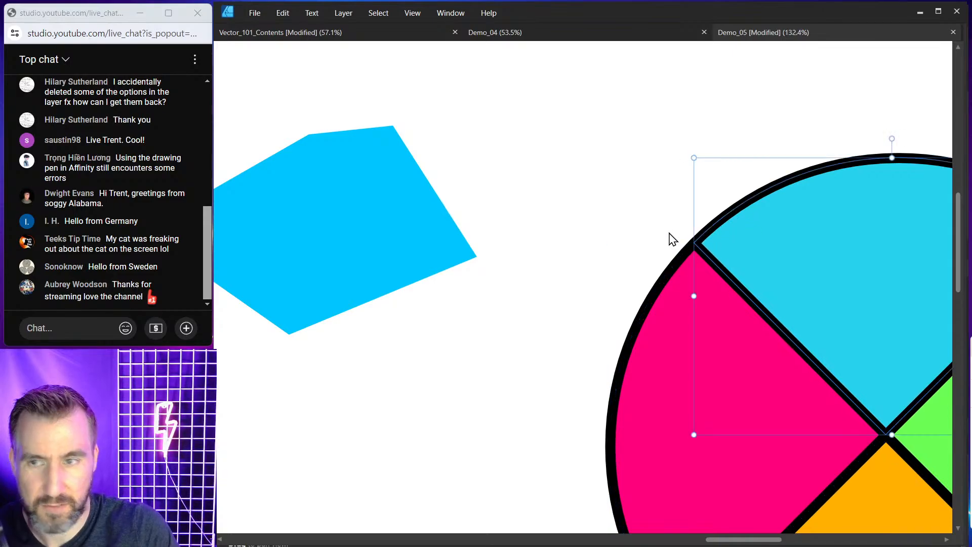
pyautogui.click(673, 209)
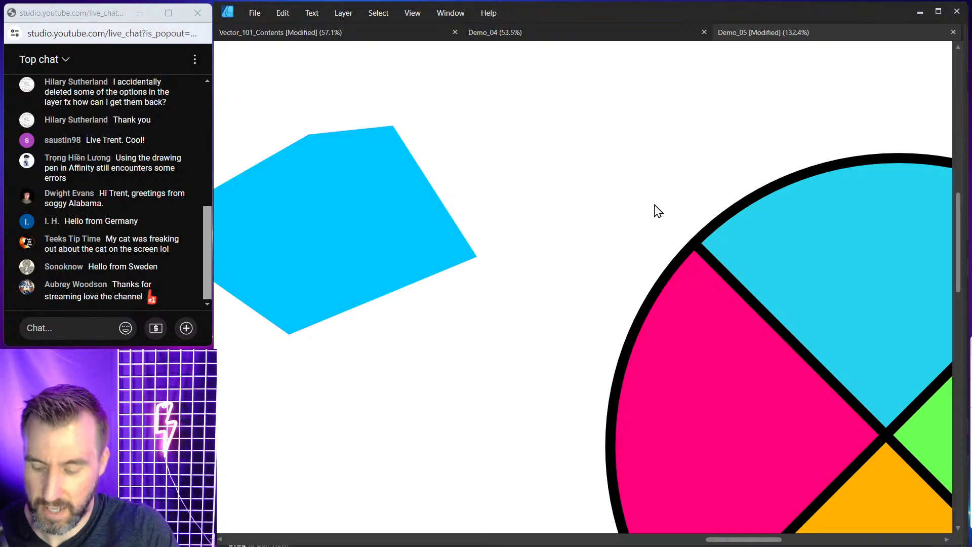
pyautogui.press('Tab')
pyautogui.moveTo(683, 256)
pyautogui.mouseDown()
pyautogui.moveTo(663, 232)
pyautogui.moveTo(548, 202)
pyautogui.mouseUp()
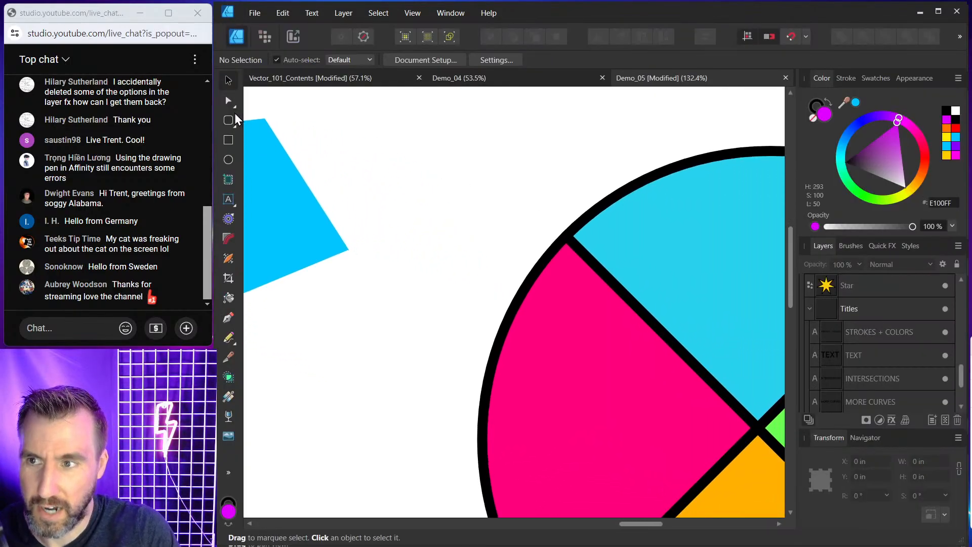
# Try to move the rim node shared by the pink and cyan segments with the Node tool.
pyautogui.press('a')
pyautogui.click(557, 260)
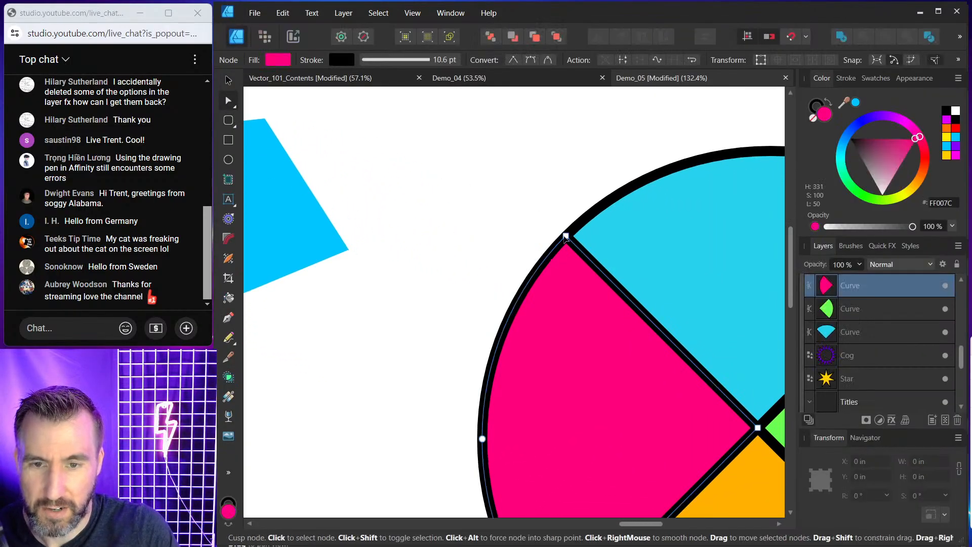
pyautogui.moveTo(567, 237)
pyautogui.mouseDown()
pyautogui.moveTo(504, 242)
pyautogui.moveTo(541, 248)
pyautogui.moveTo(566, 225)
pyautogui.mouseUp()
pyautogui.click(563, 238)
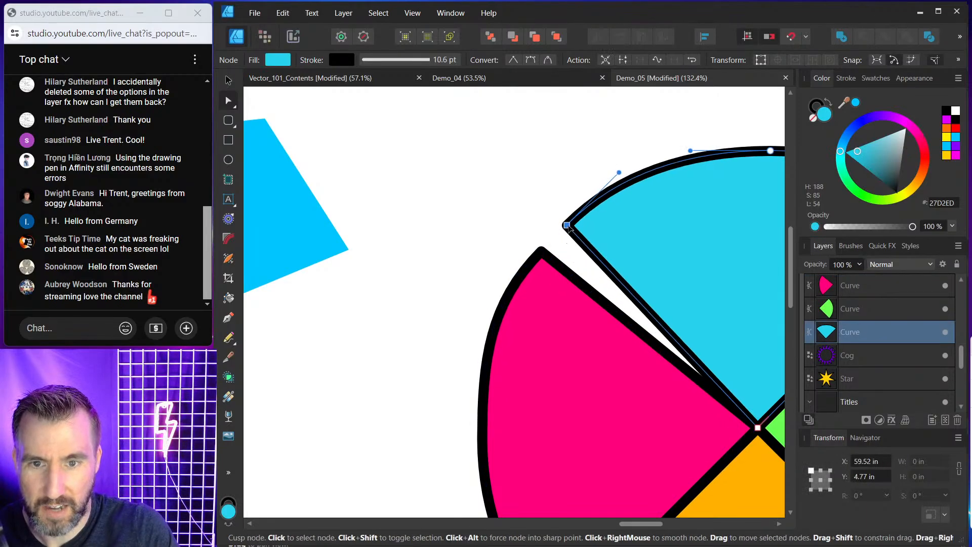
pyautogui.hotkey('ctrl', 'z')
pyautogui.hotkey('ctrl', 'z')
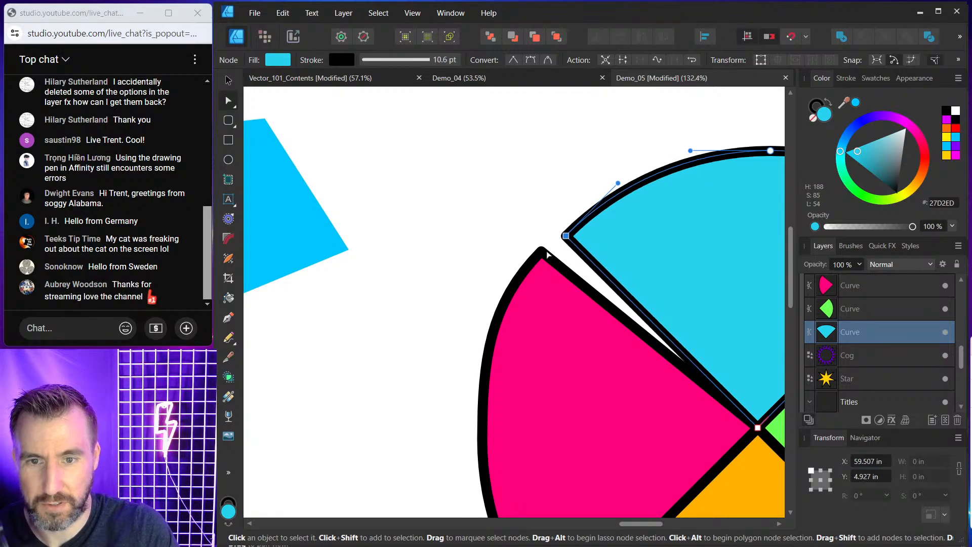
pyautogui.click(550, 224)
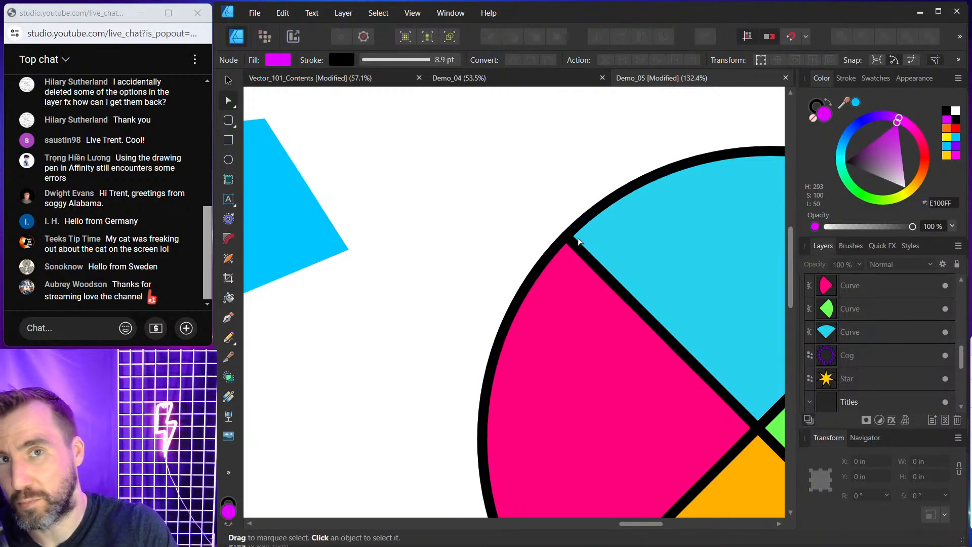
# Try to pull the segments' centre nodes apart to open a gap in the middle of the circle.
pyautogui.moveTo(675, 360); pyautogui.dragTo(530, 244)
pyautogui.moveTo(588, 278); pyautogui.dragTo(508, 239)
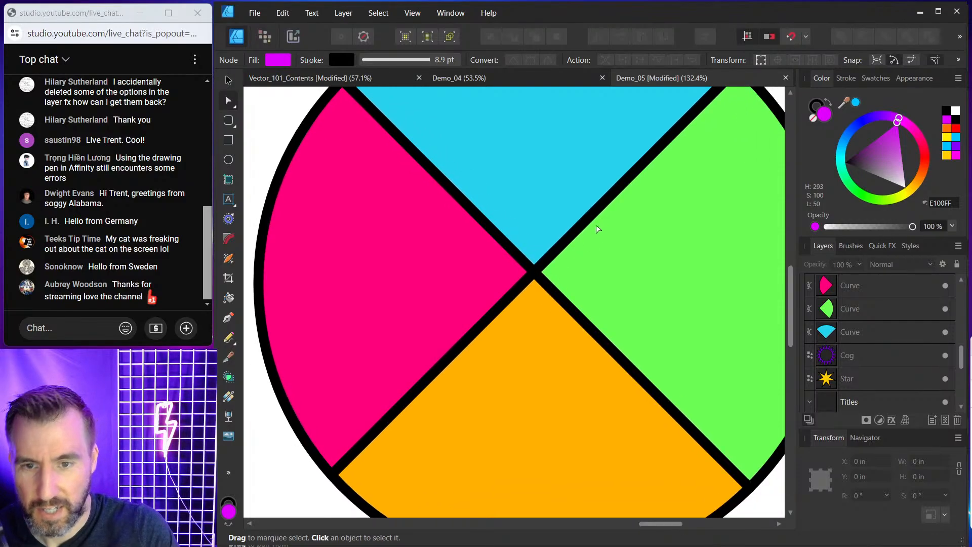
pyautogui.click(534, 275)
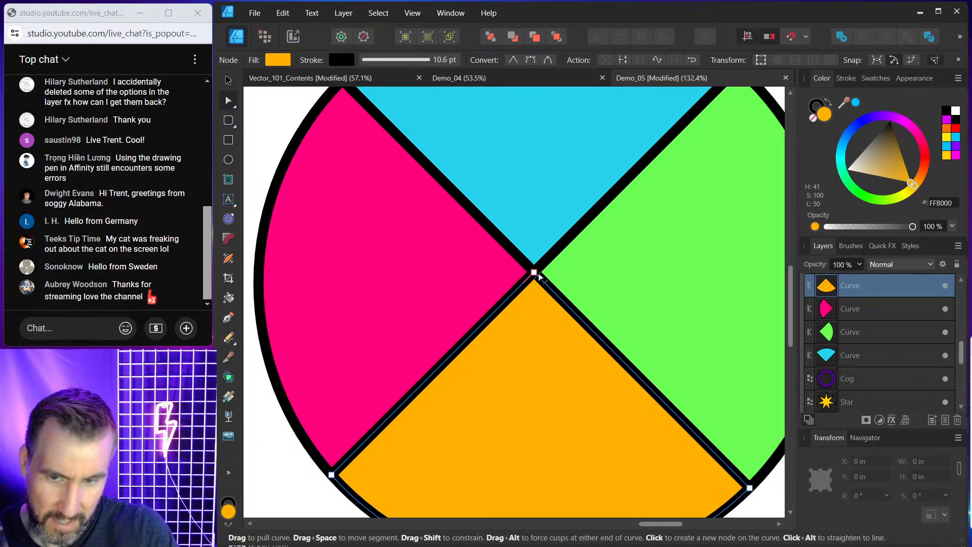
pyautogui.moveTo(535, 274)
pyautogui.mouseDown()
pyautogui.moveTo(538, 304)
pyautogui.moveTo(519, 273)
pyautogui.moveTo(539, 248)
pyautogui.moveTo(555, 279)
pyautogui.moveTo(537, 243)
pyautogui.moveTo(538, 257)
pyautogui.mouseUp()
pyautogui.click(525, 274)
pyautogui.click(536, 274)
pyautogui.click(535, 274)
pyautogui.click(539, 279)
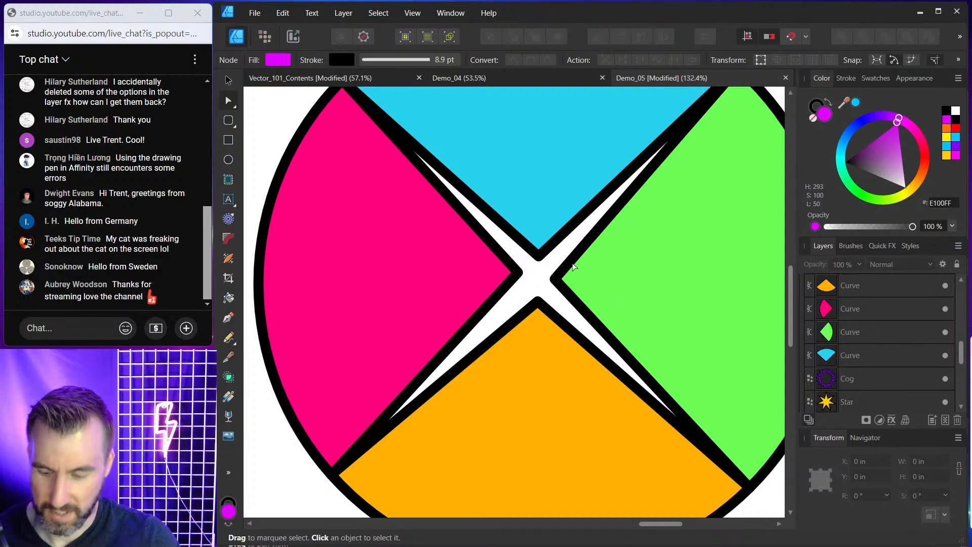
pyautogui.hotkey('ctrl', 'z')
pyautogui.hotkey('ctrl', 'z')
pyautogui.hotkey('ctrl', 'z')
pyautogui.hotkey('ctrl', 'z')
pyautogui.hotkey('ctrl', 'z')
pyautogui.hotkey('ctrl', 'z')
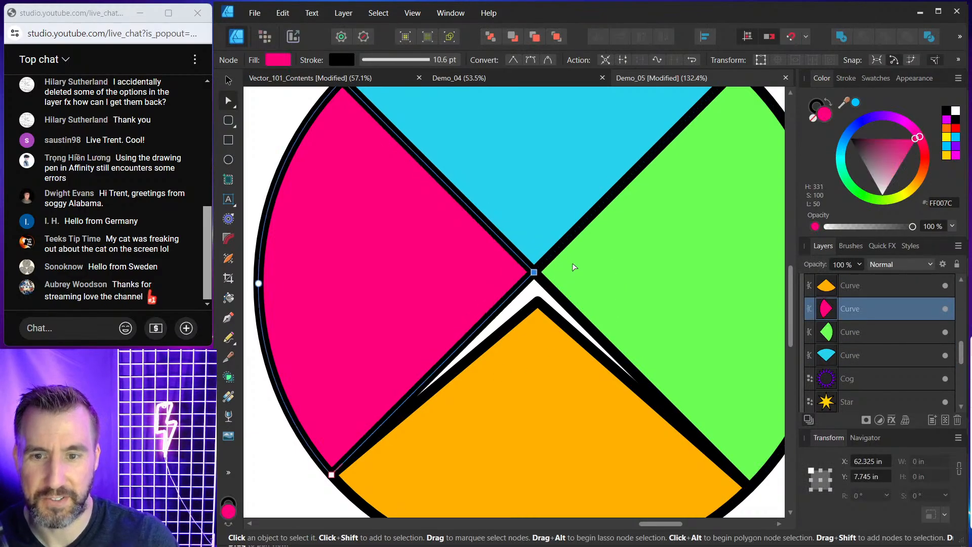
pyautogui.hotkey('ctrl', 'z')
pyautogui.hotkey('ctrl', 'z')
pyautogui.hotkey('ctrl', 'z')
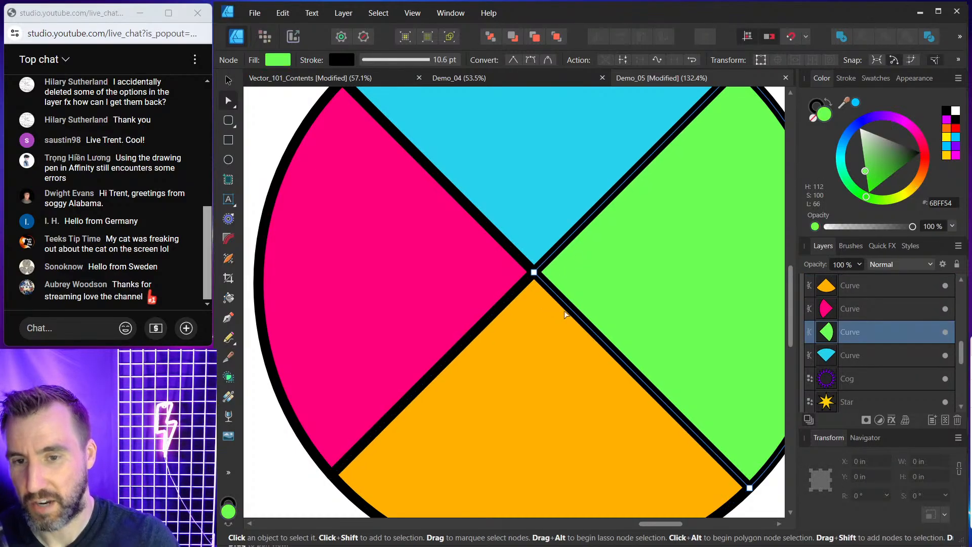
# Move the four-segment circle and the Intersections title further right.
pyautogui.scroll(-4, 555, 258)
pyautogui.click(670, 167)
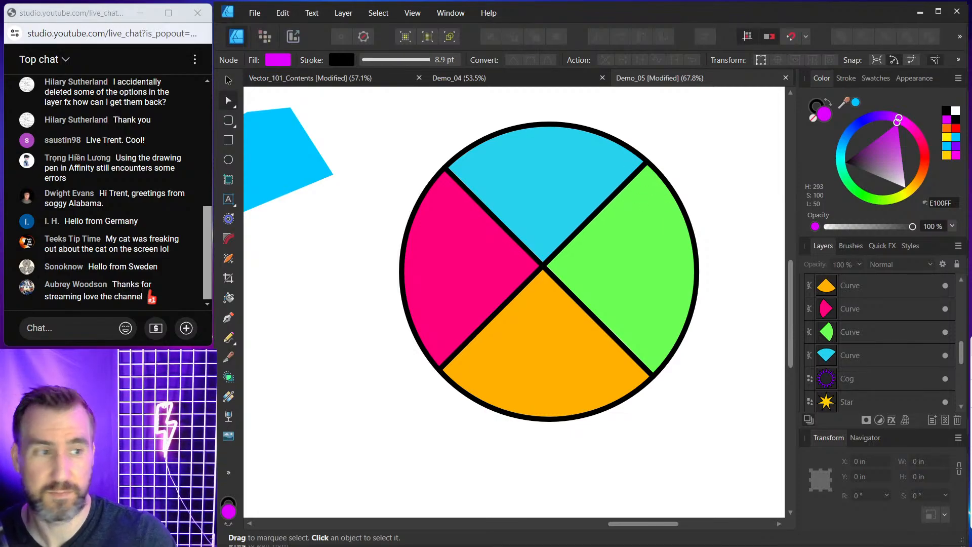
pyautogui.scroll(-5, 659, 240)
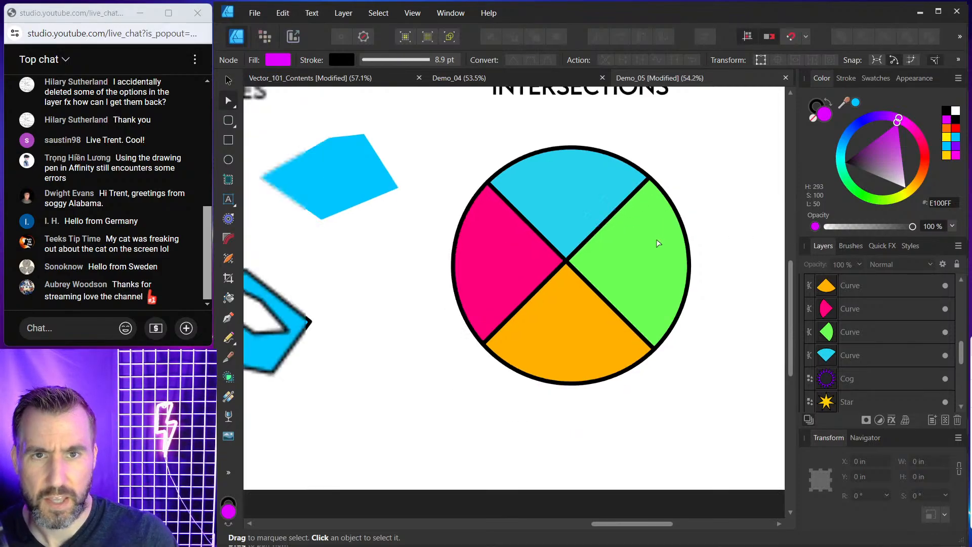
pyautogui.scroll(2, 659, 239)
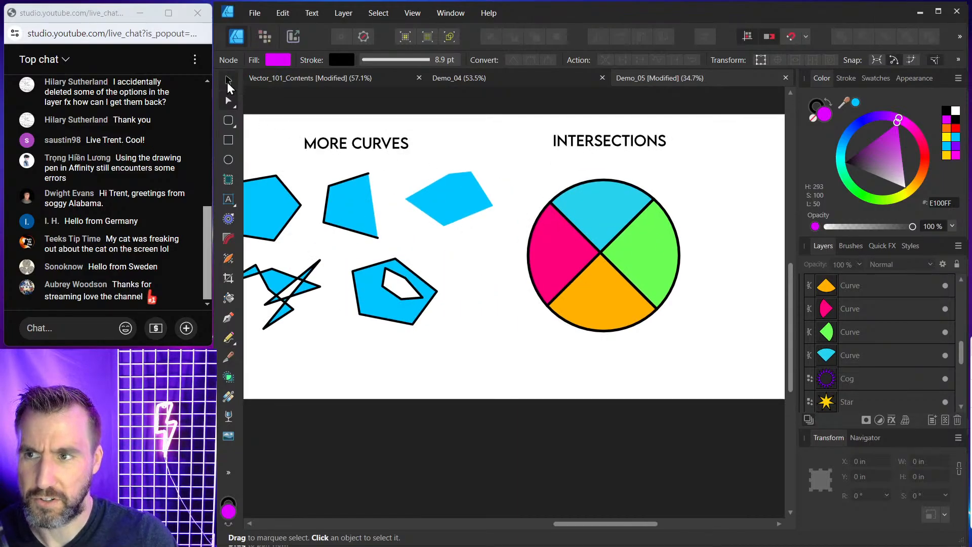
pyautogui.click(228, 81)
pyautogui.moveTo(492, 122); pyautogui.dragTo(718, 362)
pyautogui.moveTo(615, 303); pyautogui.dragTo(711, 311)
pyautogui.click(602, 144)
pyautogui.moveTo(600, 144); pyautogui.dragTo(693, 151)
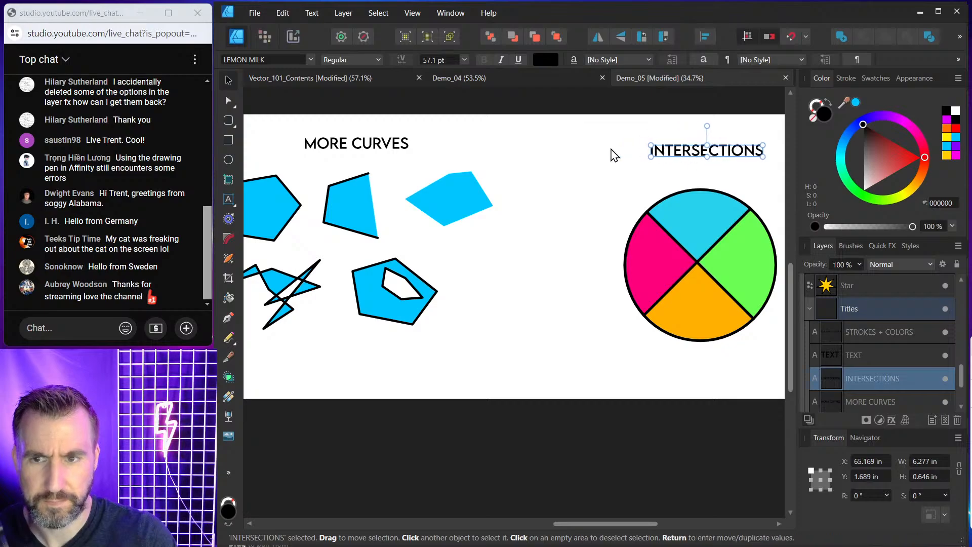
# Scale down the five More Curves shapes together and move them up and to the right.
pyautogui.click(567, 161)
pyautogui.moveTo(479, 169); pyautogui.dragTo(534, 166)
pyautogui.moveTo(417, 214); pyautogui.dragTo(428, 213)
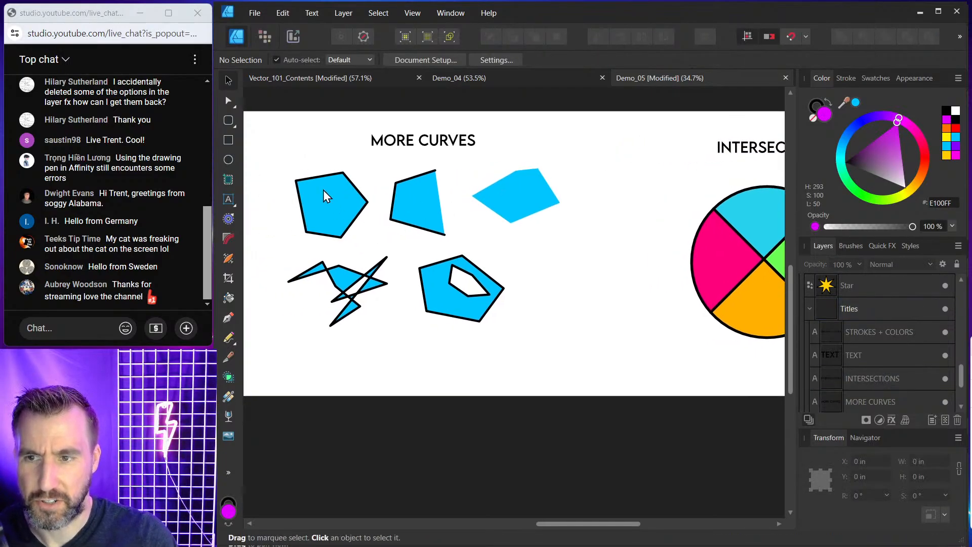
pyautogui.moveTo(291, 162); pyautogui.dragTo(608, 385)
pyautogui.moveTo(563, 170); pyautogui.dragTo(501, 203)
pyautogui.keyDown('shift'); pyautogui.click(357, 289); pyautogui.keyUp('shift')
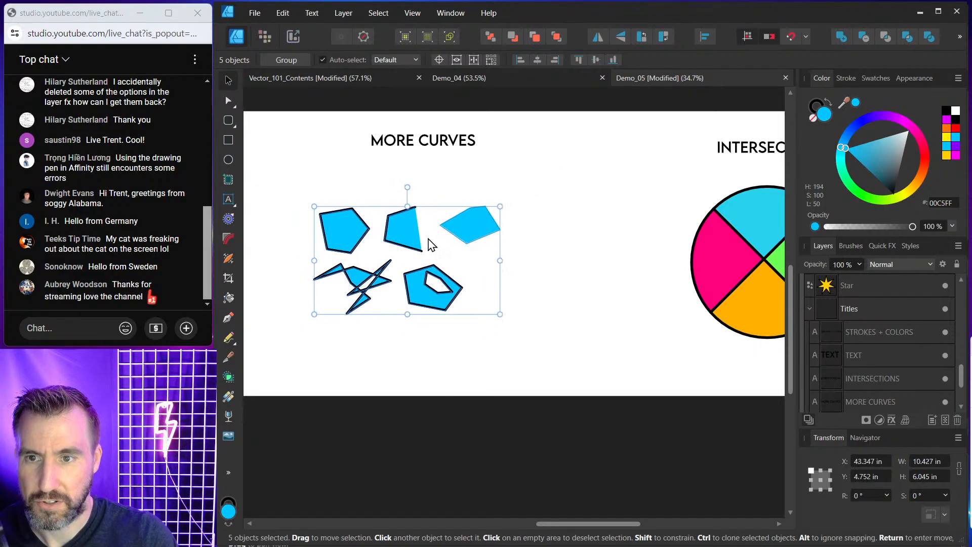
pyautogui.moveTo(430, 238); pyautogui.dragTo(513, 189)
# Move the five More Curves shapes lower, leaving space beneath the title.
pyautogui.click(577, 207)
pyautogui.scroll(5, 515, 195)
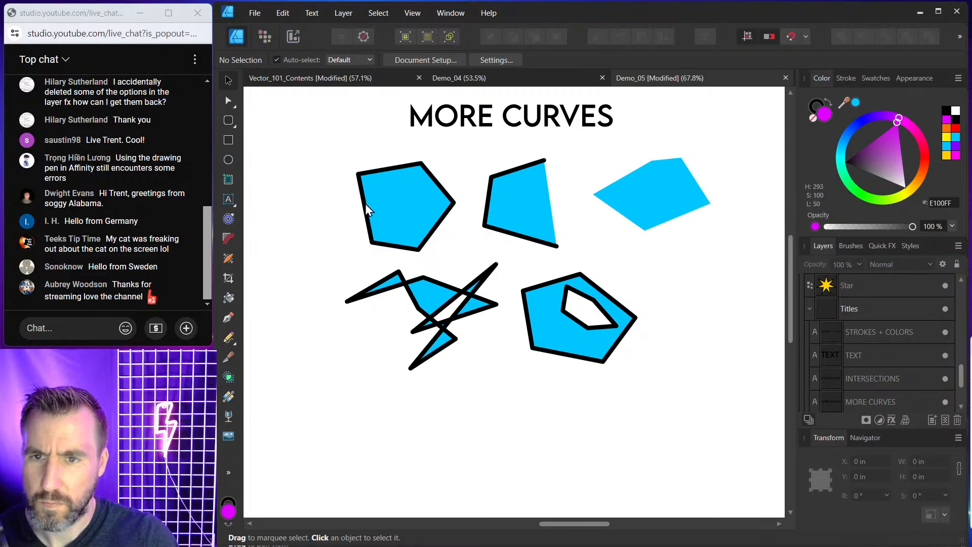
pyautogui.moveTo(321, 137); pyautogui.dragTo(749, 390)
pyautogui.moveTo(637, 191); pyautogui.dragTo(641, 318)
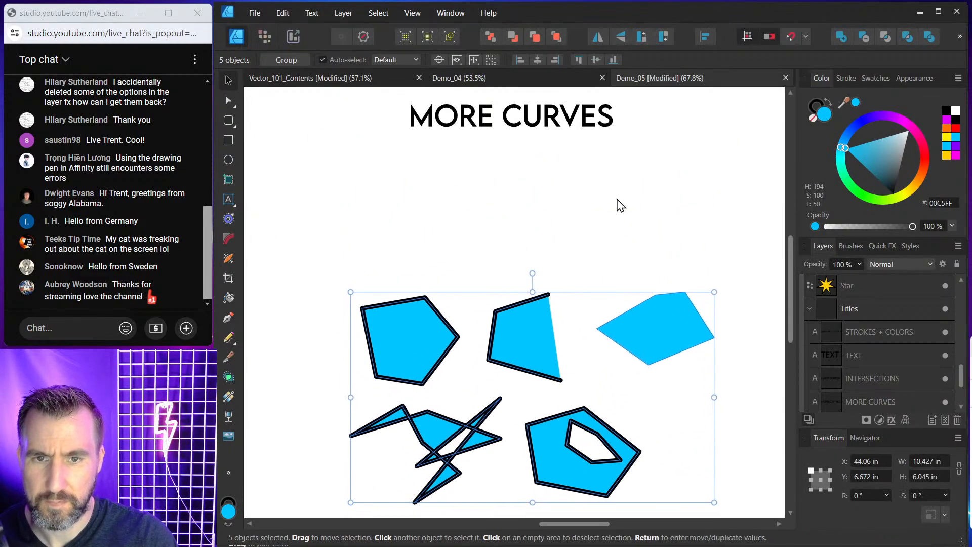
pyautogui.click(623, 206)
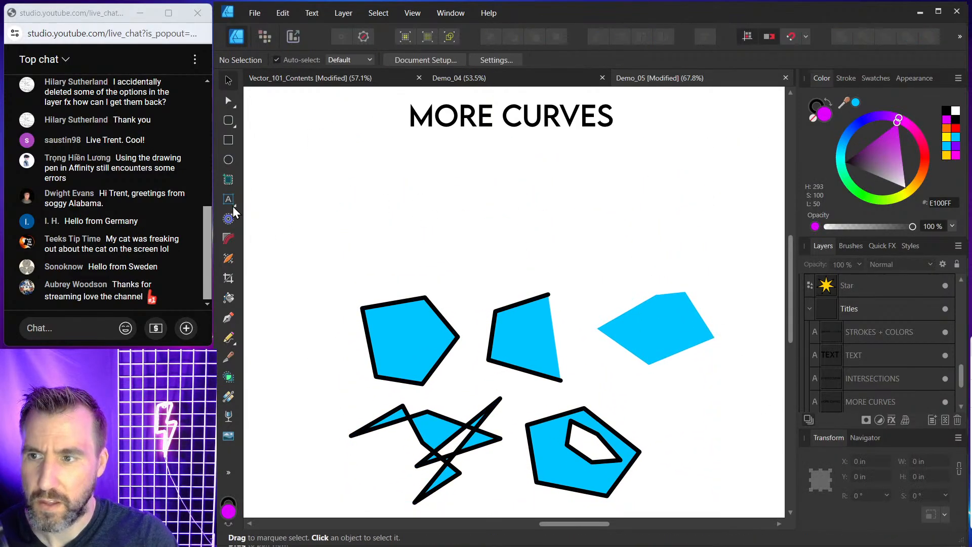
# Draw a closed six-point shape with the Pen tool above the shapes and fill it orange.
pyautogui.click(228, 317)
pyautogui.click(431, 166)
pyautogui.click(364, 188)
pyautogui.click(377, 240)
pyautogui.click(466, 253)
pyautogui.click(508, 218)
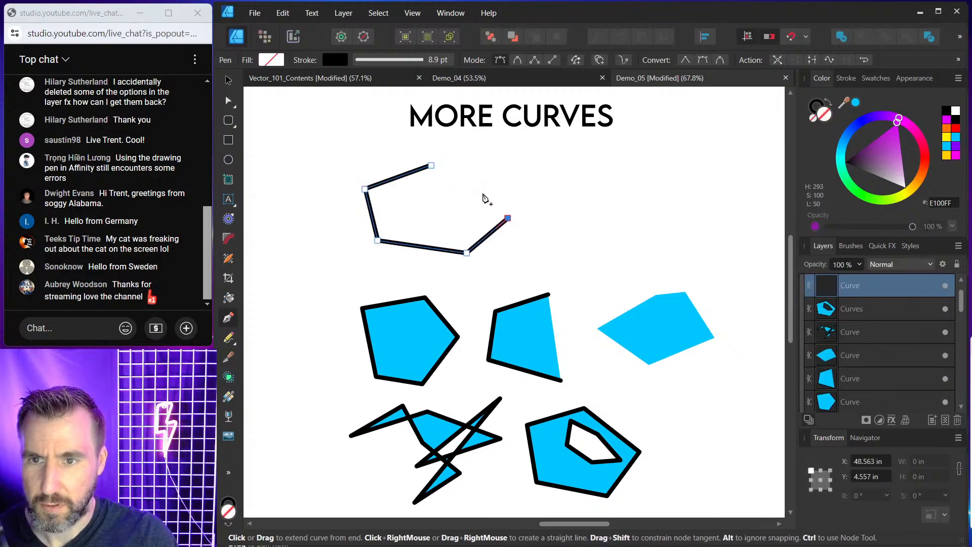
pyautogui.click(471, 173)
pyautogui.click(431, 165)
pyautogui.moveTo(928, 158); pyautogui.dragTo(928, 187)
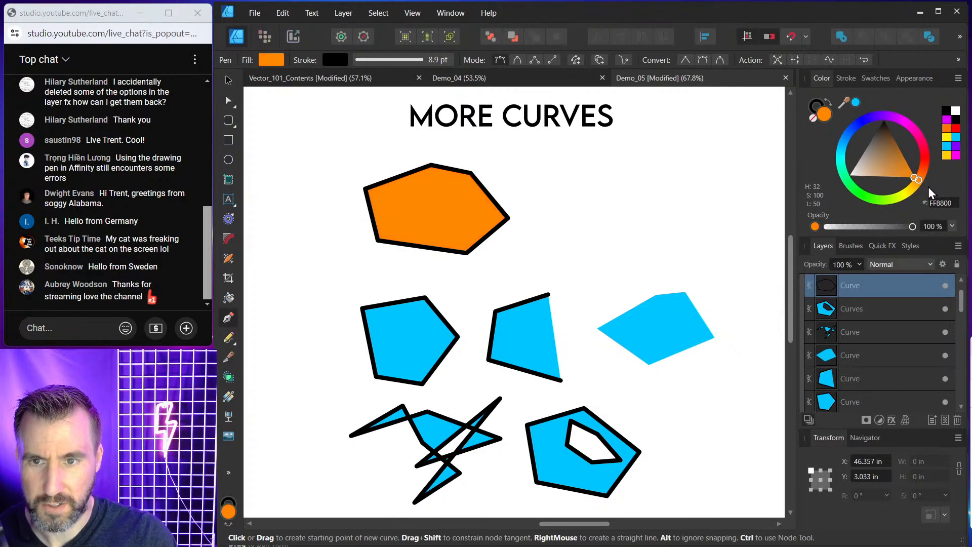
# Select the orange shape's two upper-right nodes and apply Break Curve between them.
pyautogui.click(227, 100)
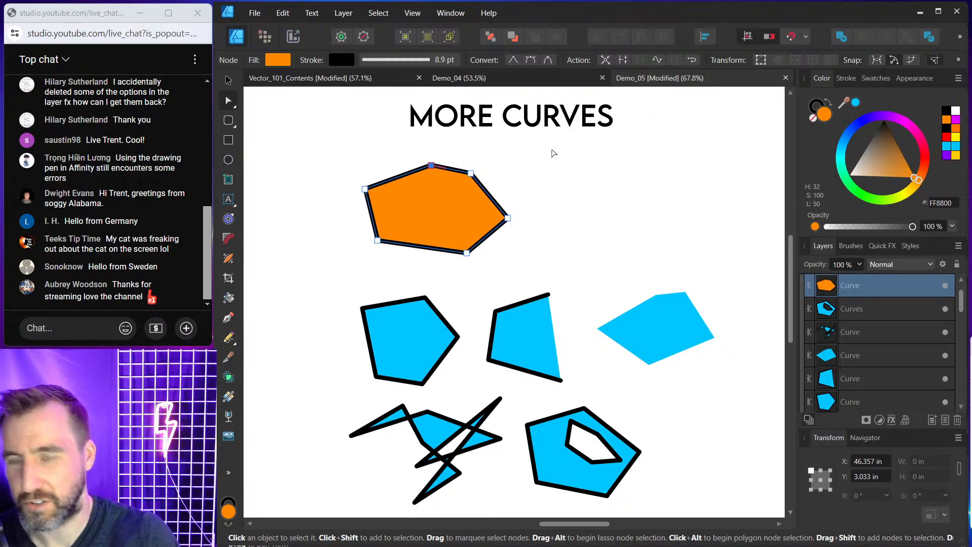
pyautogui.moveTo(525, 153); pyautogui.dragTo(466, 227)
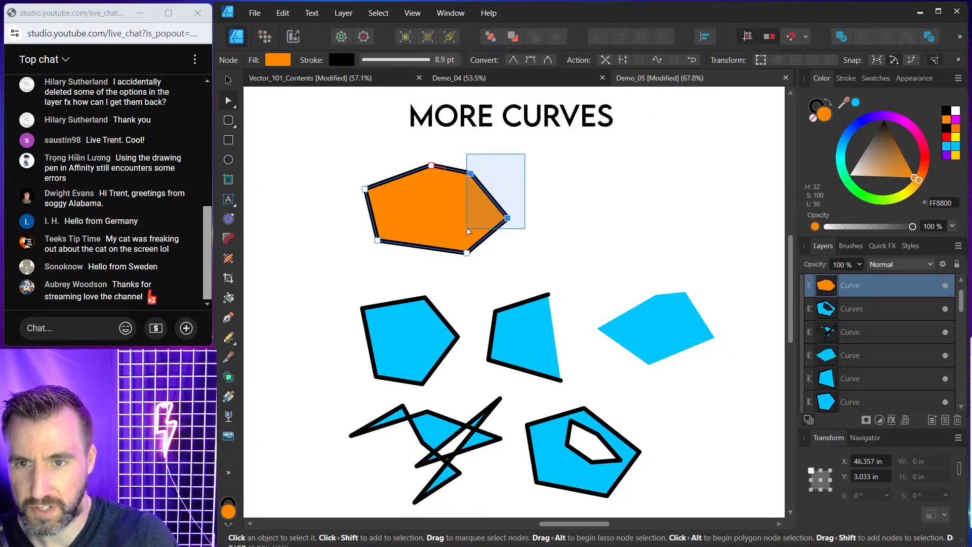
pyautogui.click(623, 60)
pyautogui.click(512, 152)
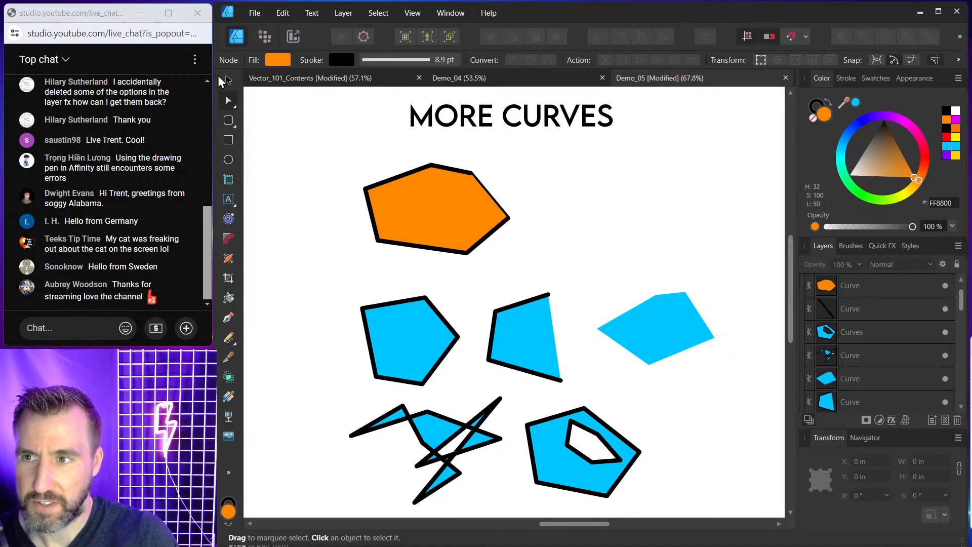
# Pull the broken-off edge segment away from the orange shape and delete it.
pyautogui.click(227, 80)
pyautogui.click(489, 193)
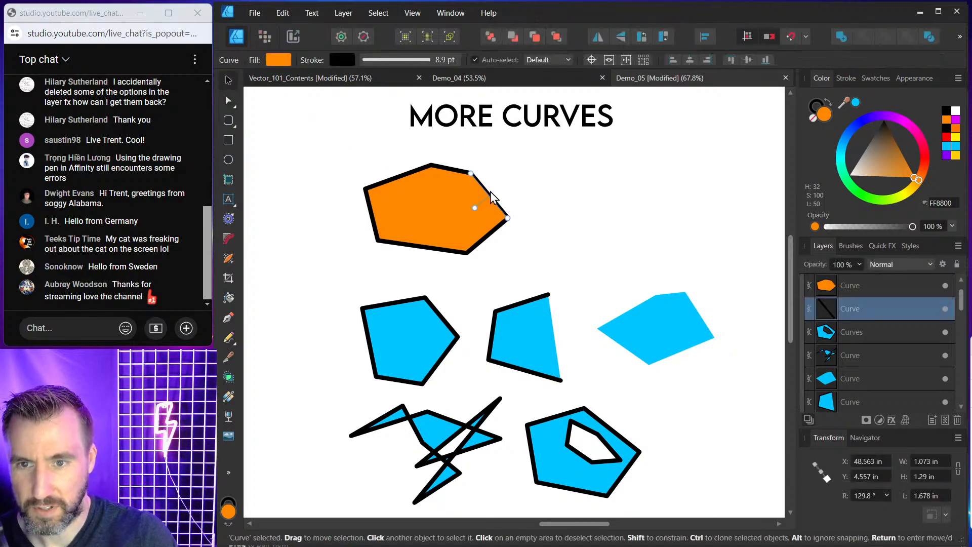
pyautogui.moveTo(490, 191); pyautogui.dragTo(585, 197)
pyautogui.press('Delete')
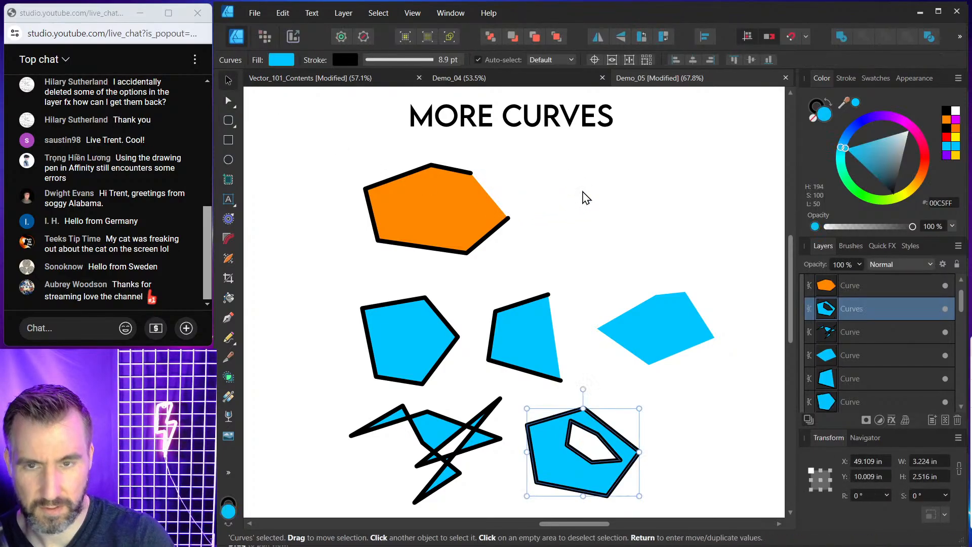
# Move the open orange shape slightly to the left.
pyautogui.click(483, 163)
pyautogui.moveTo(473, 178); pyautogui.dragTo(439, 184)
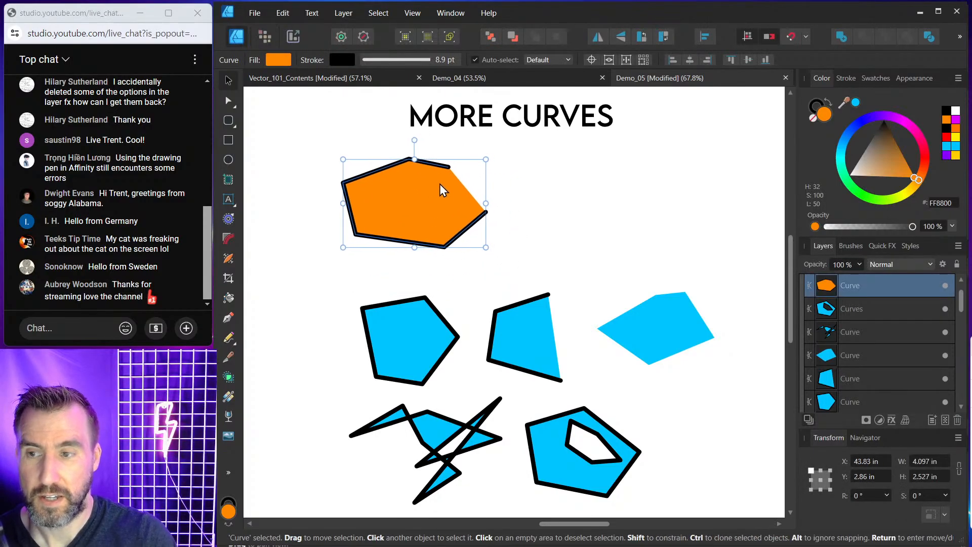
pyautogui.click(512, 201)
# Draw an open five-point path with the Pen tool to the right and give it an orange fill.
pyautogui.click(228, 318)
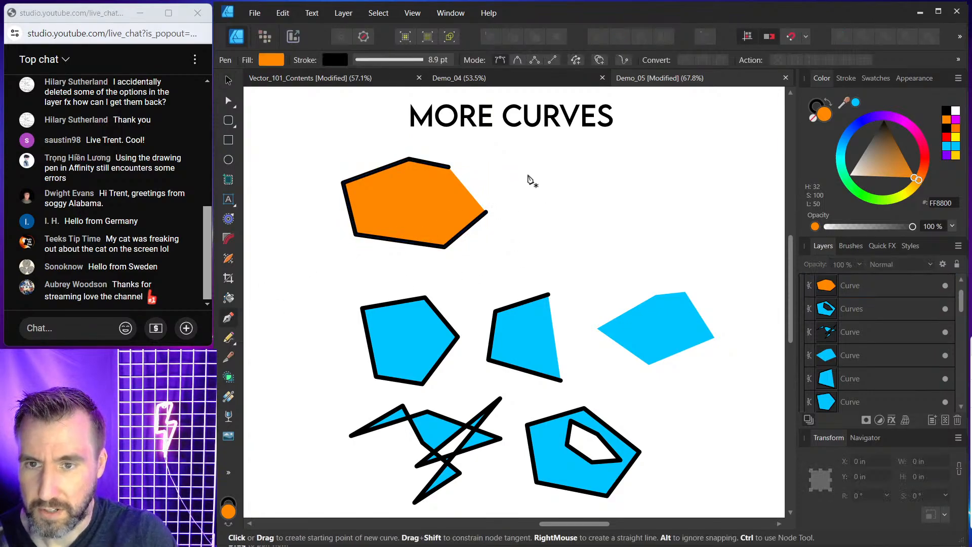
pyautogui.click(542, 165)
pyautogui.click(591, 165)
pyautogui.click(607, 224)
pyautogui.click(561, 245)
pyautogui.click(537, 236)
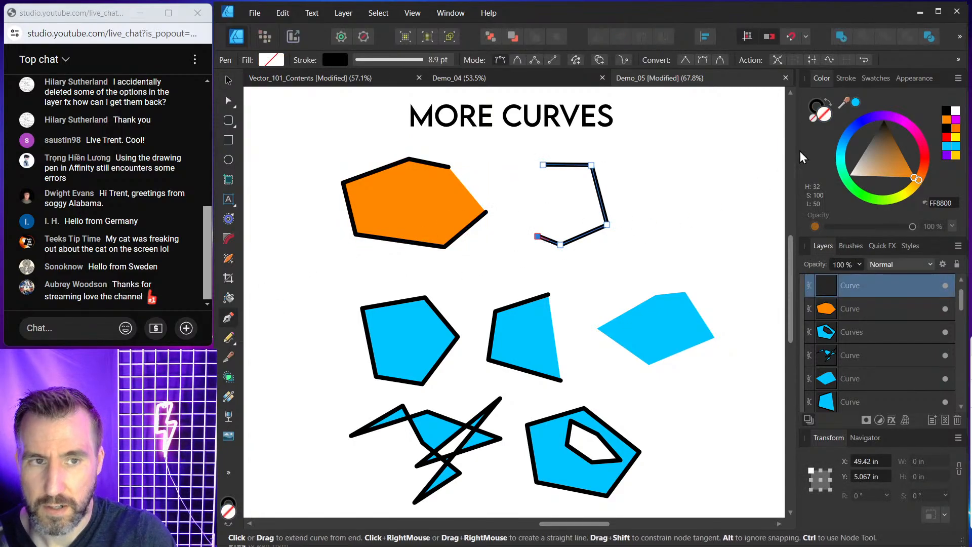
pyautogui.press('Escape')
pyautogui.click(855, 102)
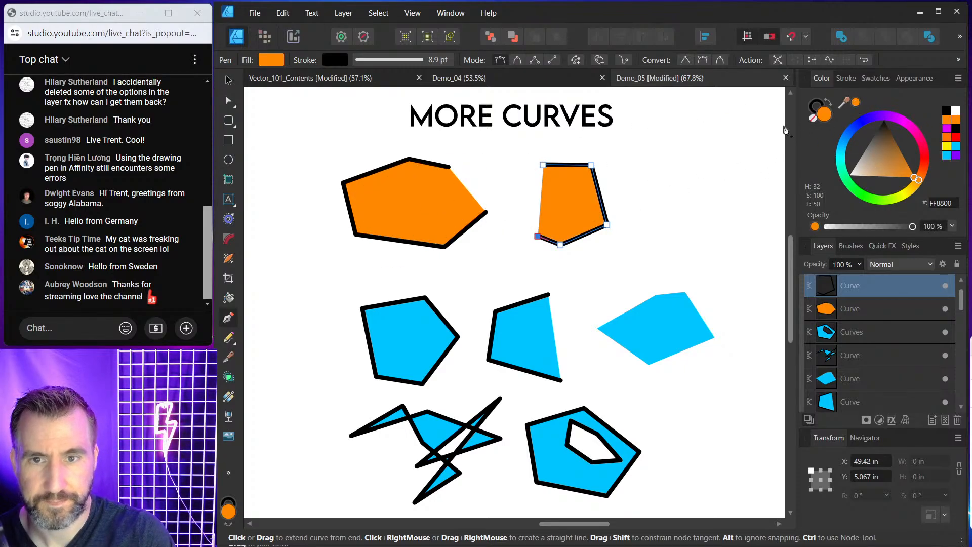
# Rotate the left orange shape slightly clockwise and bring the two orange pieces closer together.
pyautogui.click(398, 207)
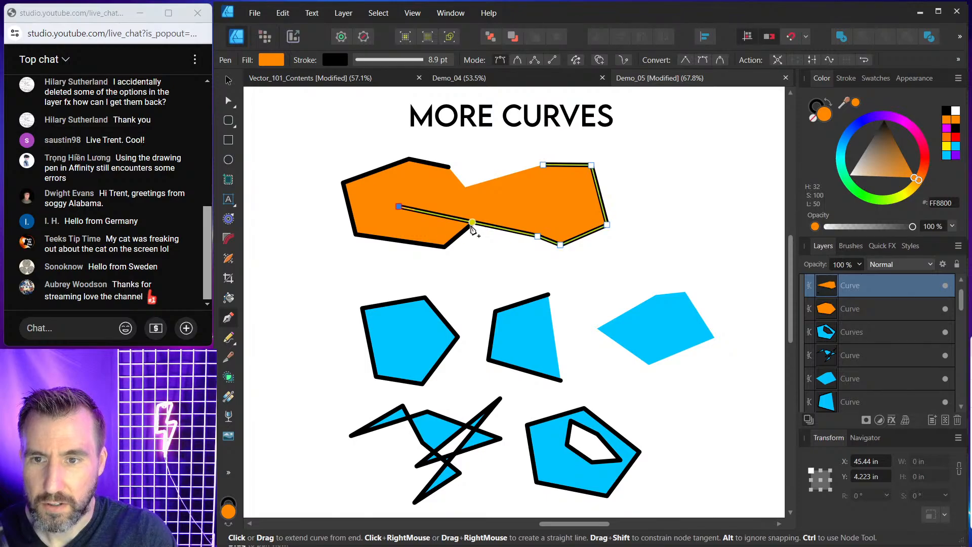
pyautogui.hotkey('ctrl', 'z')
pyautogui.click(229, 80)
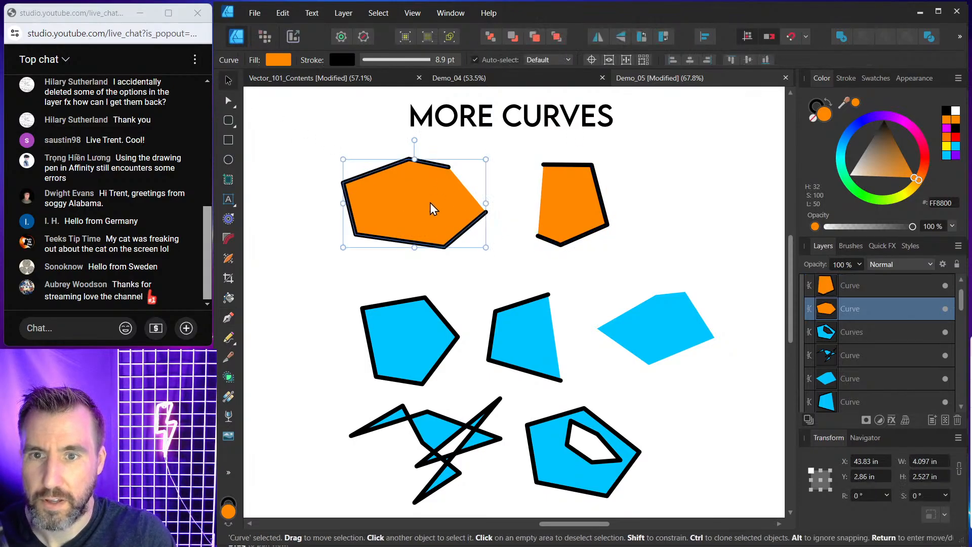
pyautogui.moveTo(430, 203); pyautogui.dragTo(426, 208)
pyautogui.moveTo(487, 161); pyautogui.dragTo(552, 195)
pyautogui.click(551, 196)
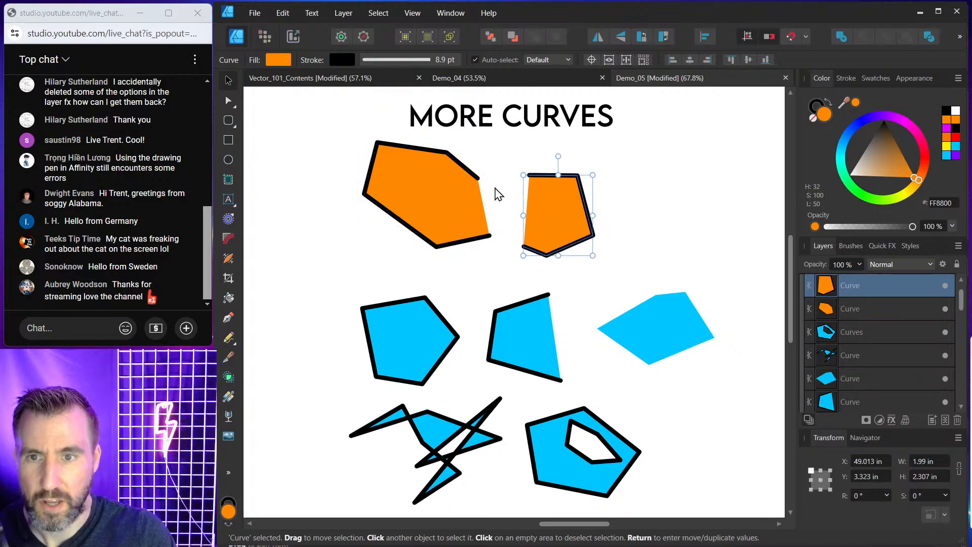
# Select both orange pieces and join them into one curve at their upper end nodes.
pyautogui.keyDown('shift'); pyautogui.click(446, 164); pyautogui.keyUp('shift')
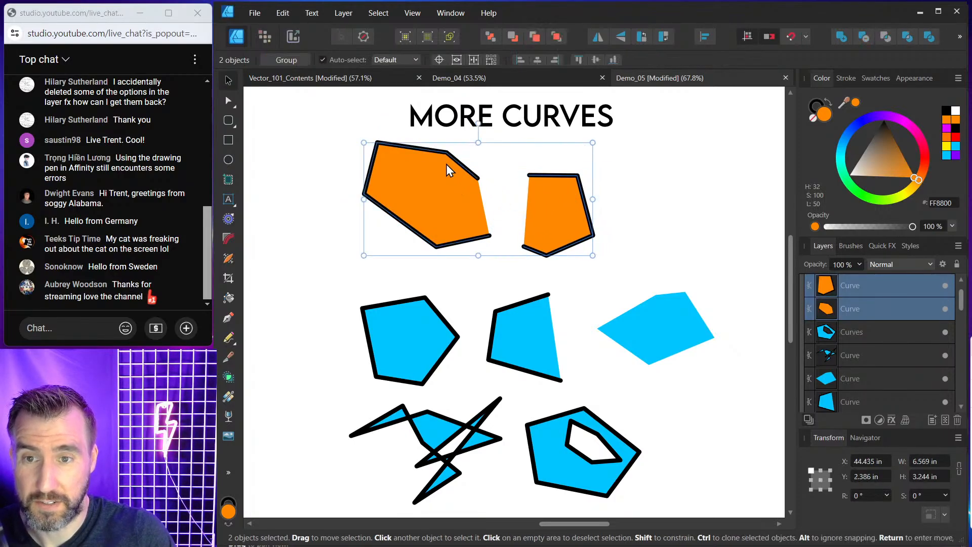
pyautogui.click(228, 101)
pyautogui.moveTo(547, 163); pyautogui.dragTo(466, 189)
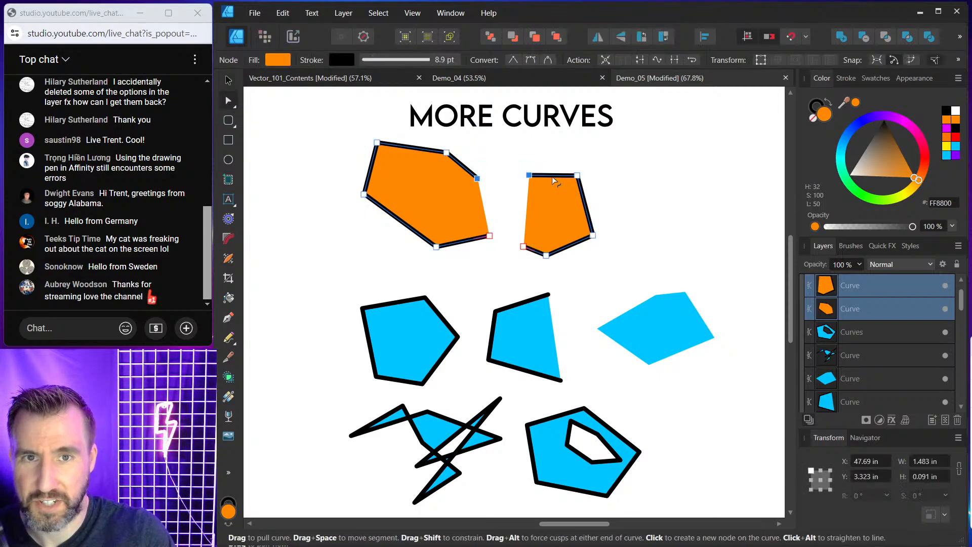
pyautogui.click(675, 61)
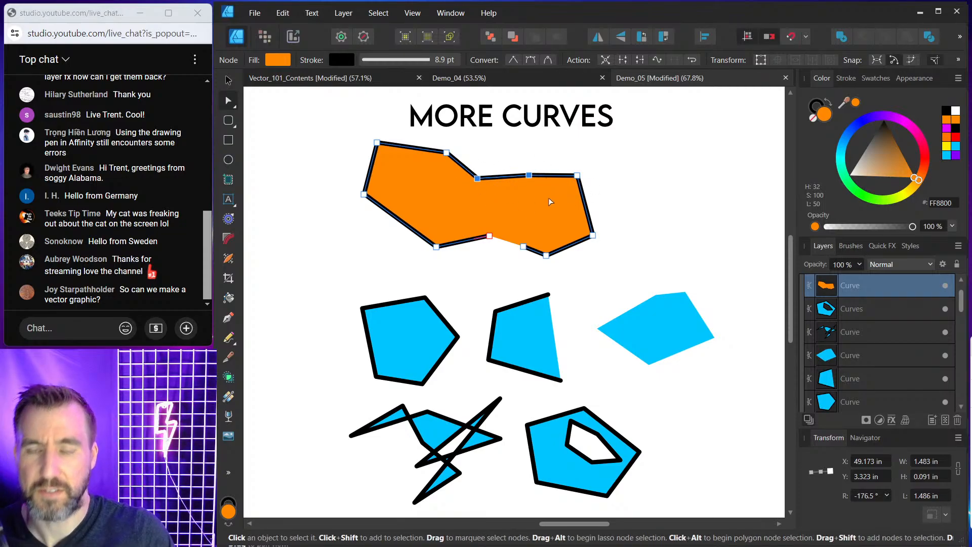
# Join the two bottom end nodes to close the combined orange shape.
pyautogui.moveTo(472, 212); pyautogui.dragTo(540, 259)
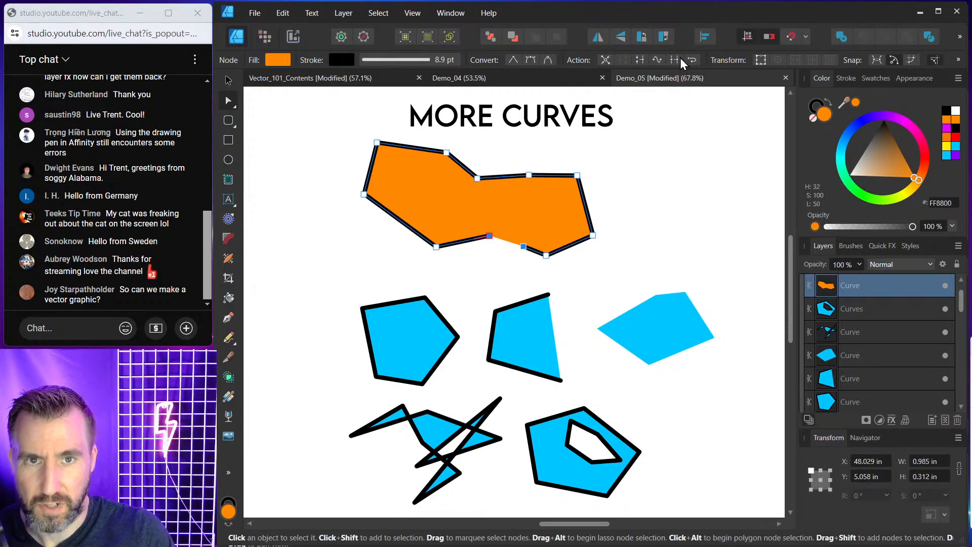
pyautogui.click(675, 59)
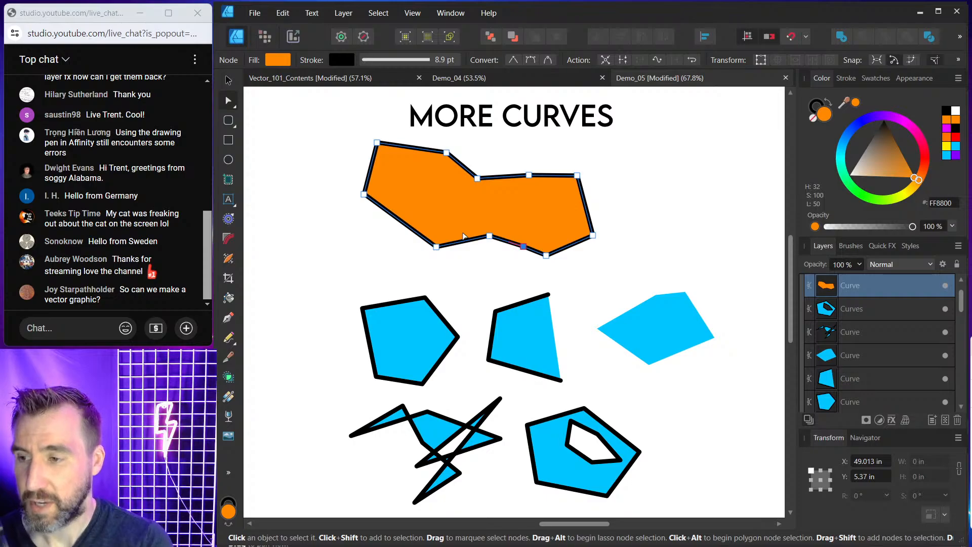
pyautogui.click(229, 80)
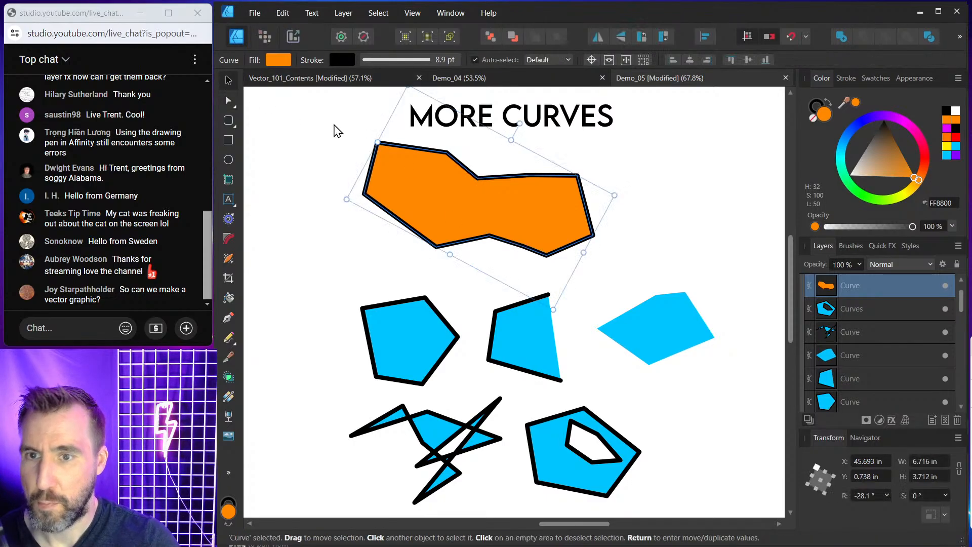
pyautogui.click(336, 130)
pyautogui.scroll(-4, 596, 283)
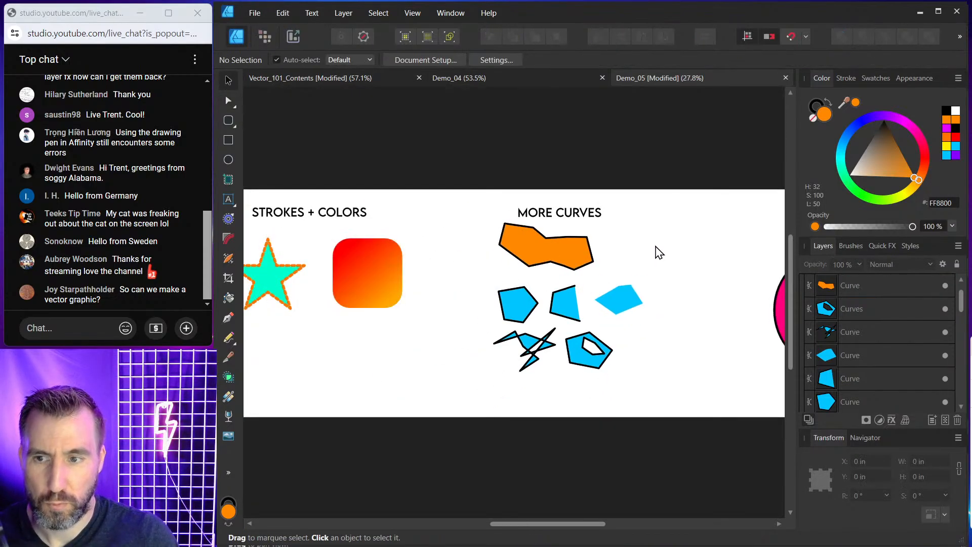
pyautogui.scroll(2, 636, 238)
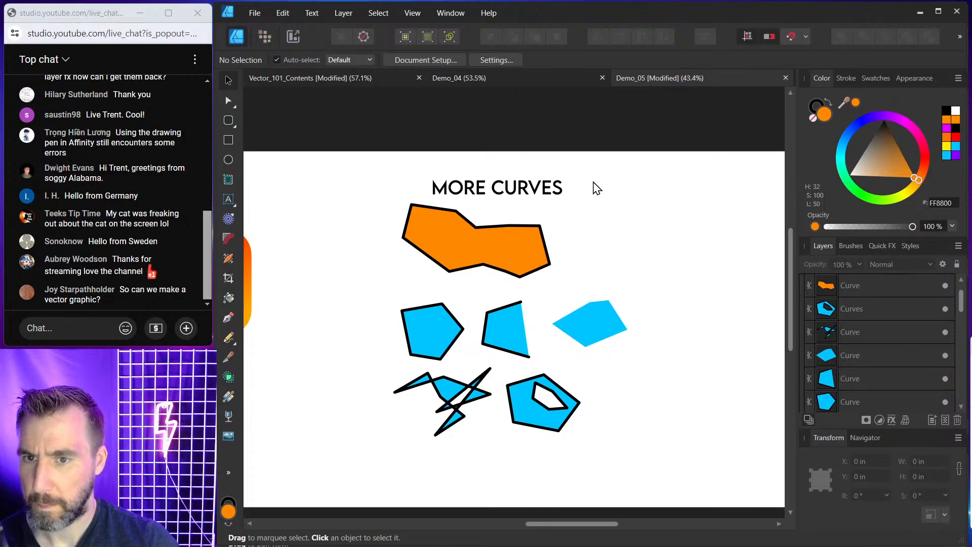
pyautogui.scroll(-2, 599, 182)
pyautogui.scroll(1, 597, 176)
pyautogui.scroll(1, 599, 176)
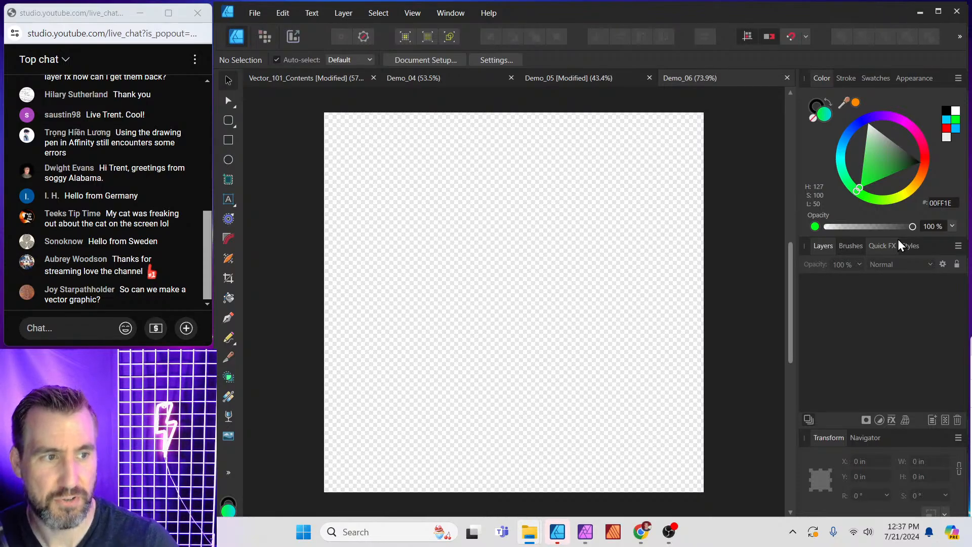
# Draw a circle about 6.5 in wide on the blank Demo_06 document with the Ellipse tool.
pyautogui.click(228, 160)
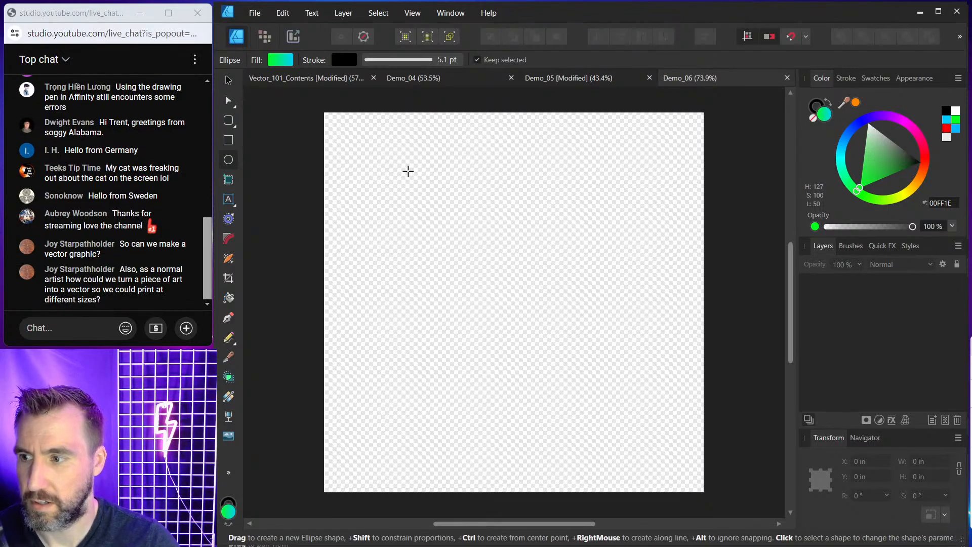
pyautogui.moveTo(406, 169); pyautogui.dragTo(654, 417)
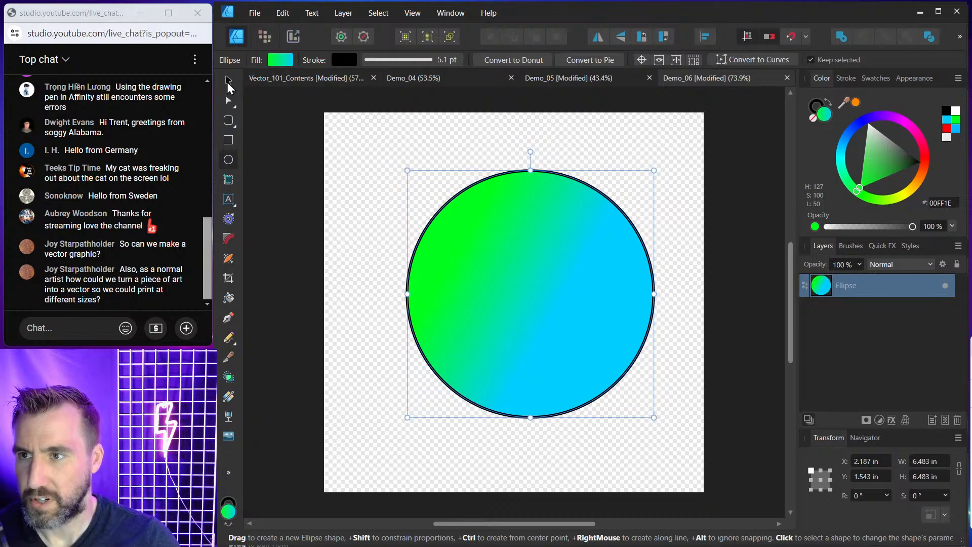
pyautogui.click(229, 81)
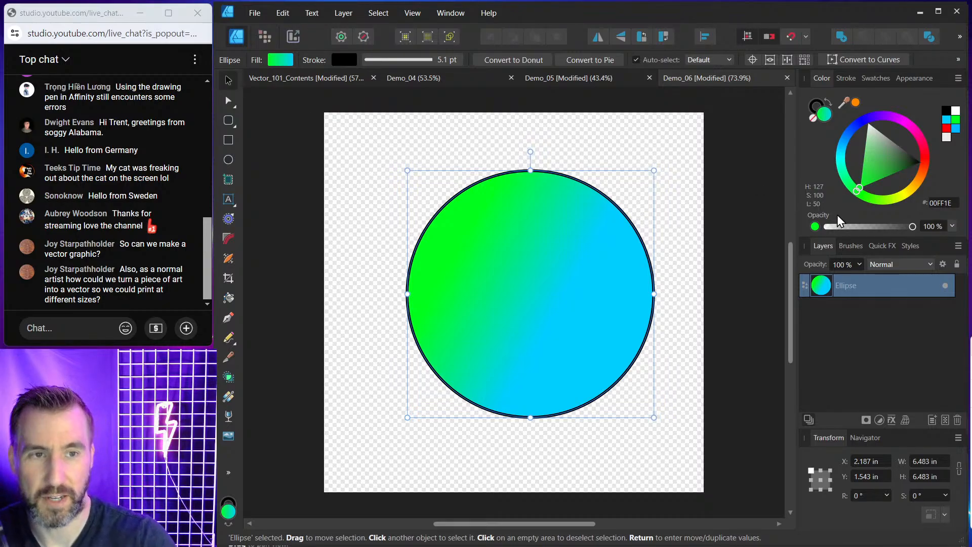
# Give the circle a solid cyan fill and remove its stroke.
pyautogui.moveTo(851, 131); pyautogui.dragTo(841, 150)
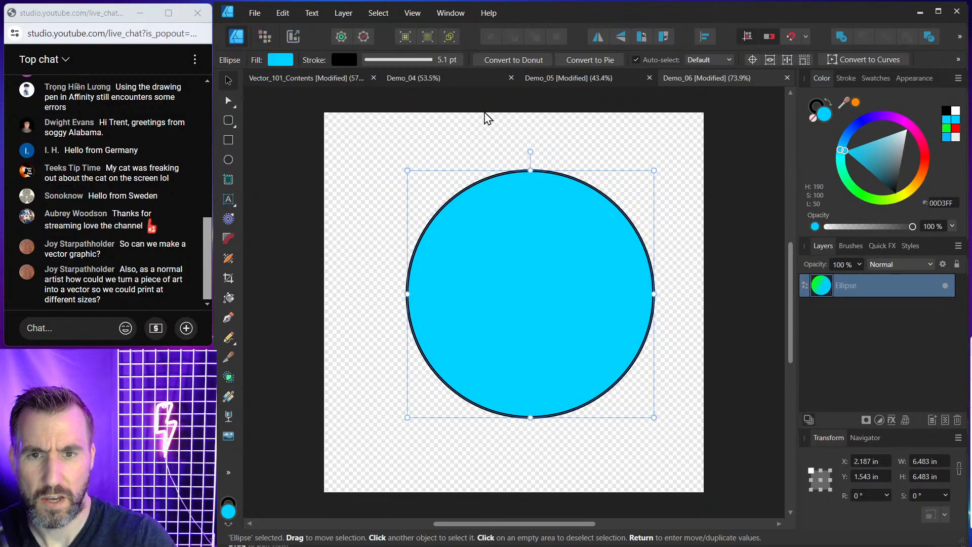
pyautogui.click(814, 106)
pyautogui.click(813, 118)
pyautogui.click(824, 115)
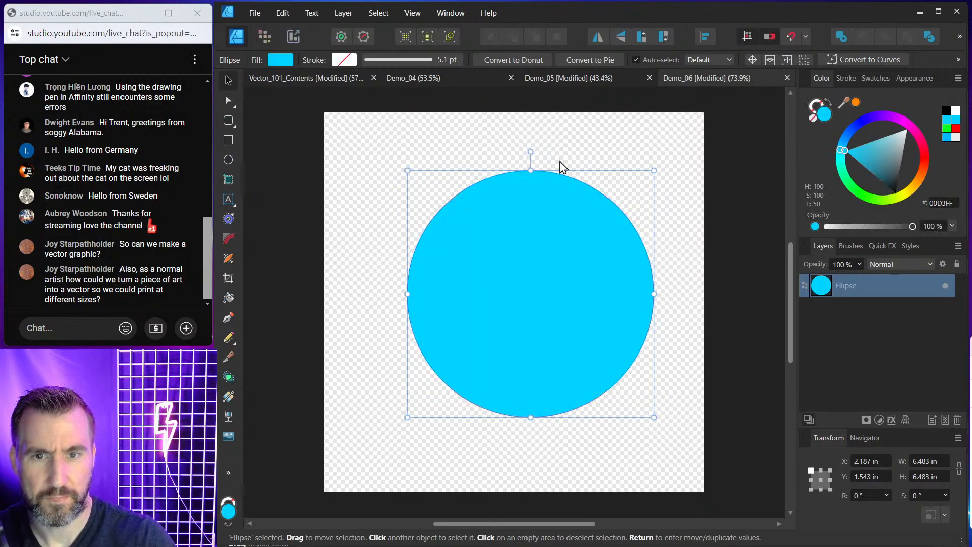
# Move the circle slightly up and to the left, then deselect it.
pyautogui.moveTo(551, 245)
pyautogui.mouseDown()
pyautogui.moveTo(530, 237)
pyautogui.moveTo(543, 240)
pyautogui.mouseUp()
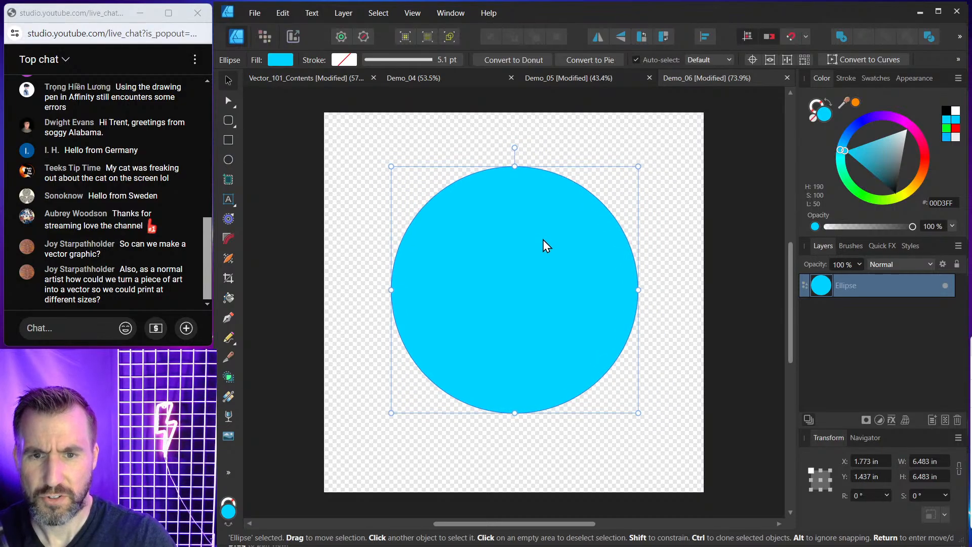
pyautogui.click(712, 194)
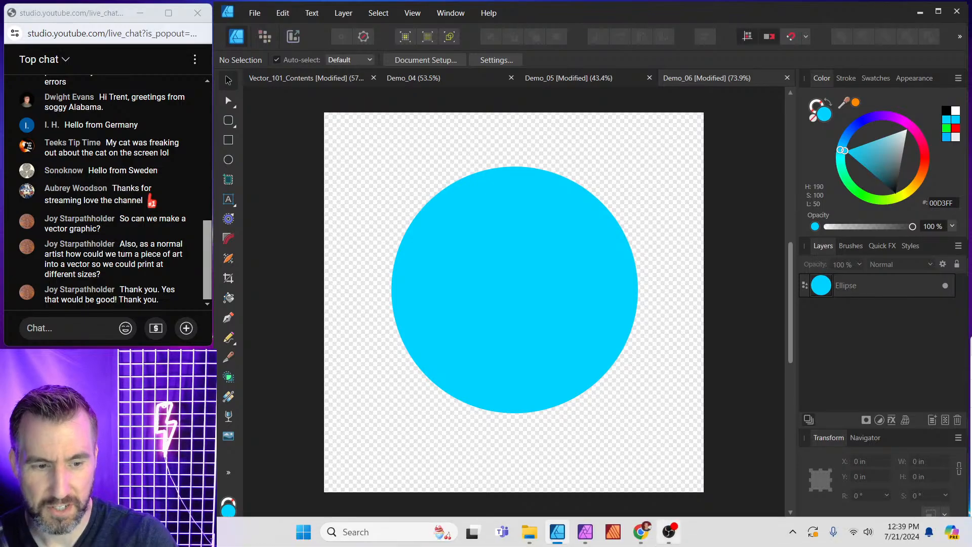
# Export the document in SVG format.
pyautogui.click(257, 14)
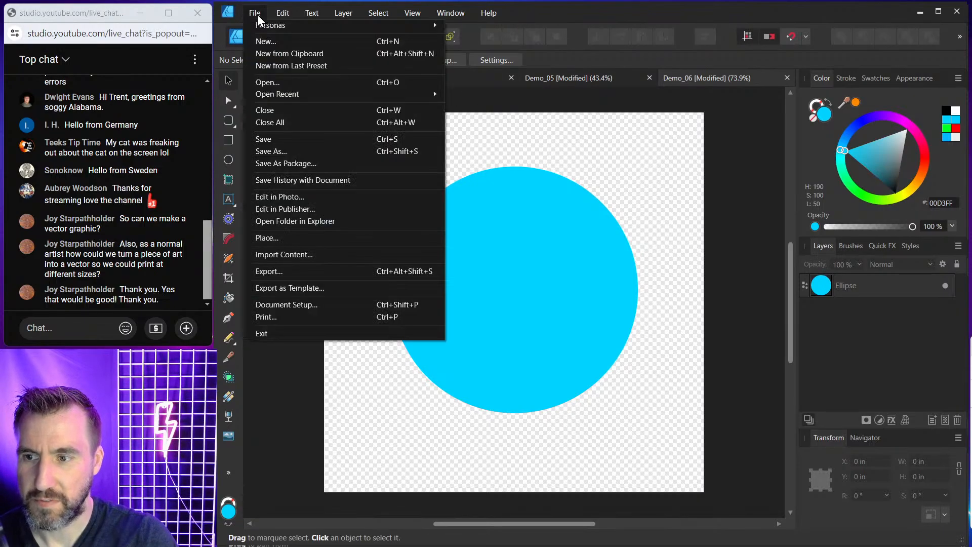
pyautogui.click(290, 270)
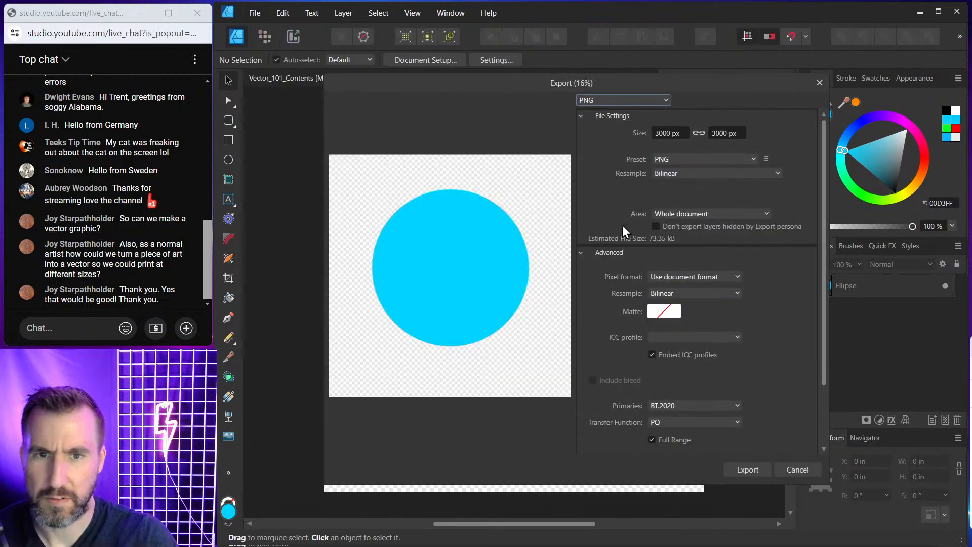
pyautogui.click(621, 101)
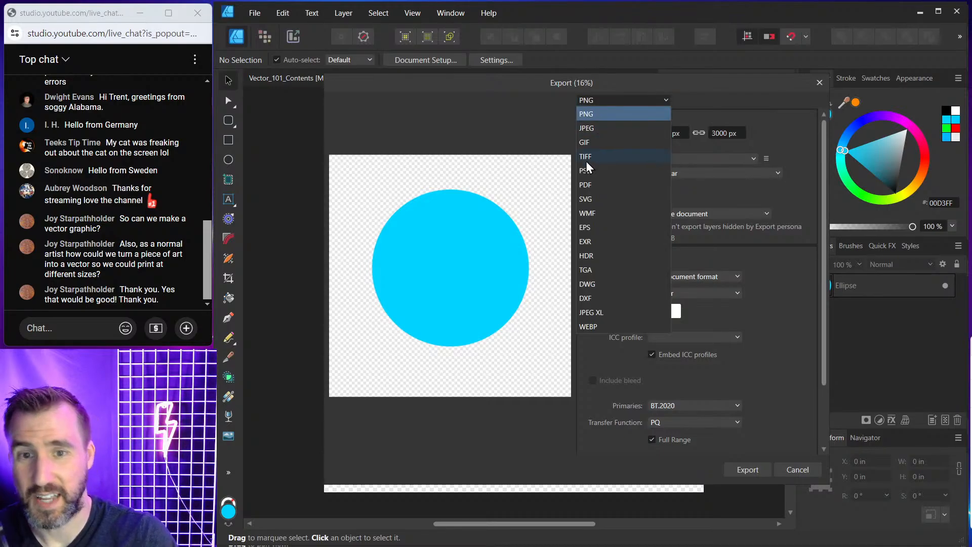
pyautogui.click(593, 199)
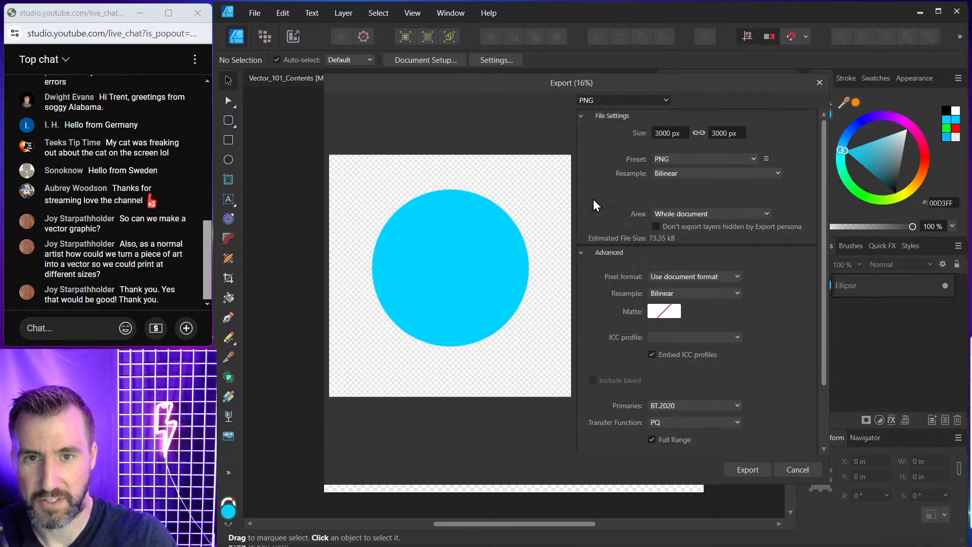
pyautogui.click(754, 470)
# Save the exported file as Circle.svg in the Exports folder.
pyautogui.moveTo(495, 23); pyautogui.dragTo(971, 96)
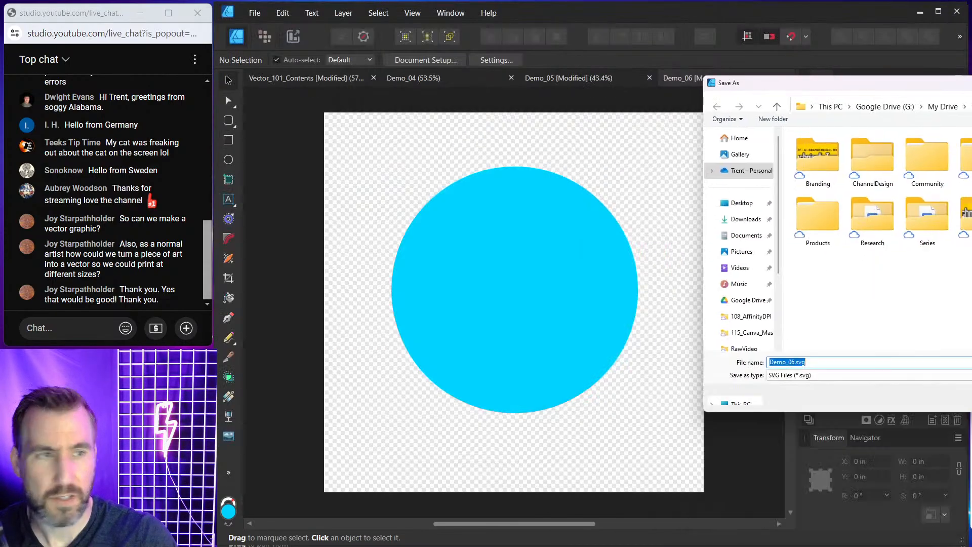
pyautogui.press('Return')
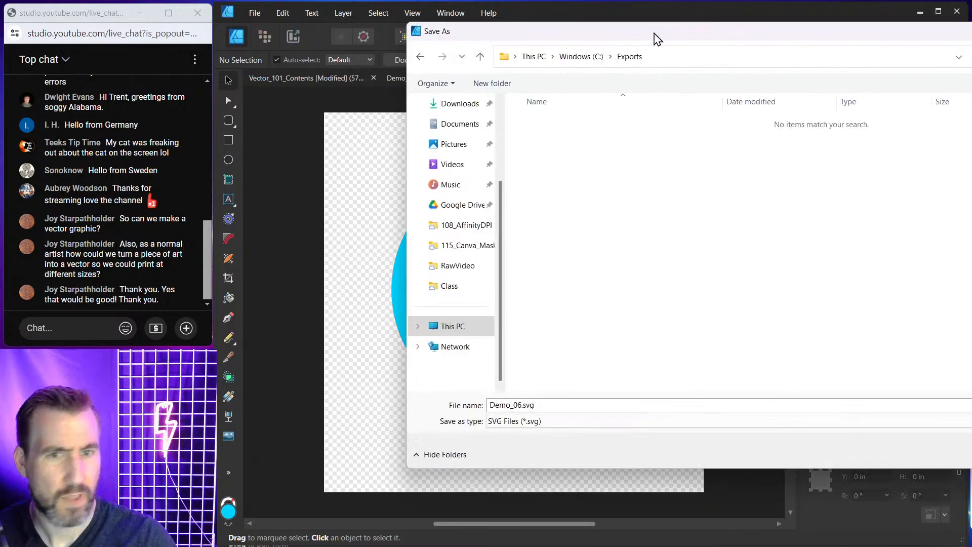
pyautogui.moveTo(655, 37); pyautogui.dragTo(455, 78)
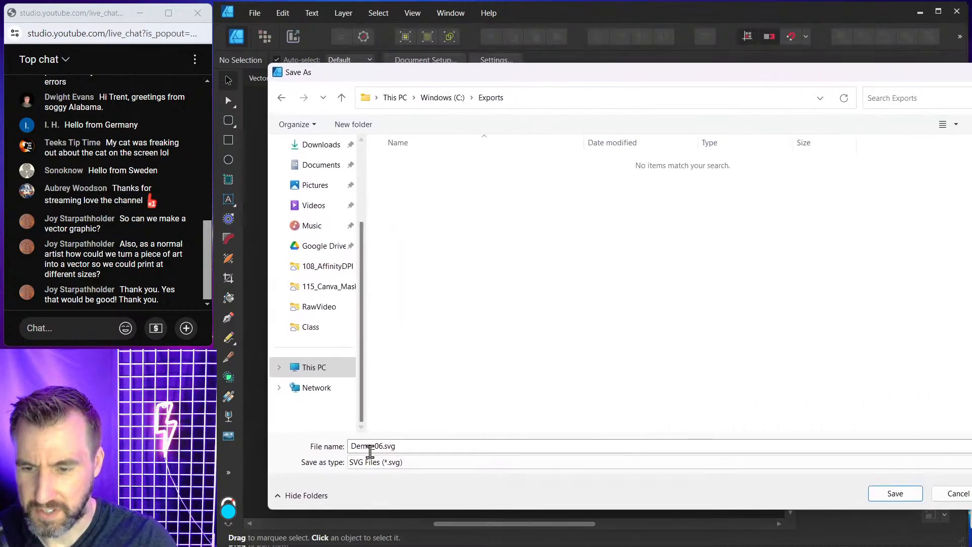
pyautogui.doubleClick(385, 446)
pyautogui.write('Circle')
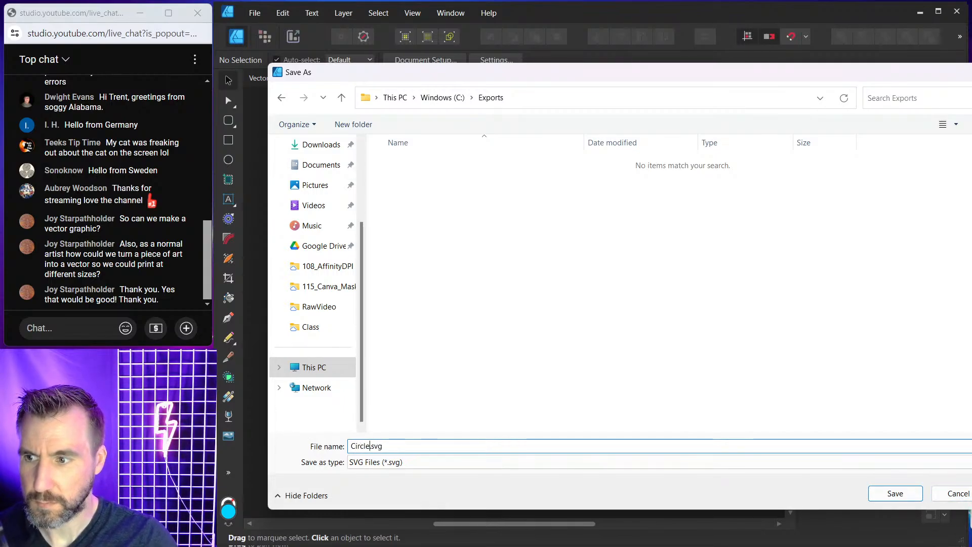
pyautogui.click(895, 493)
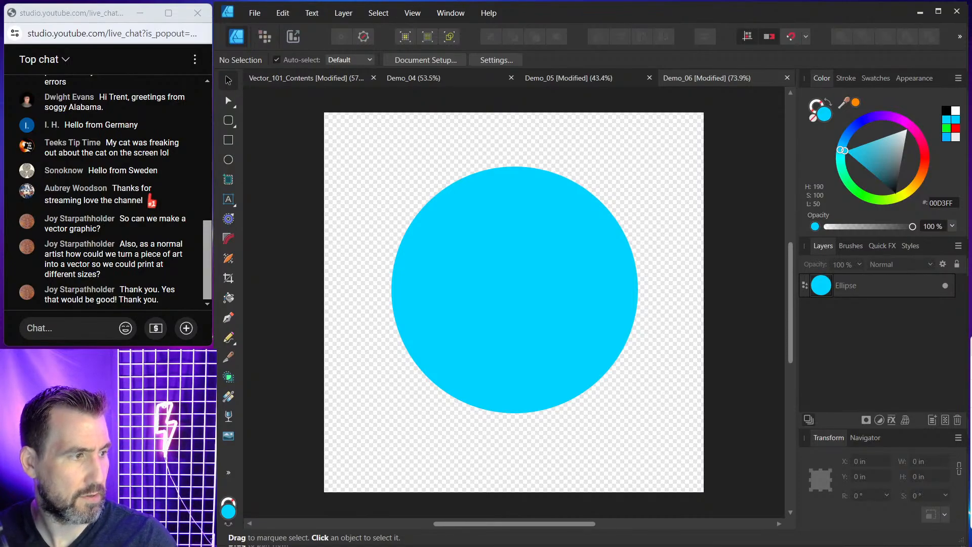
# Open the exported Circle.svg in the web browser to check it, then close the browser.
pyautogui.moveTo(971, 133); pyautogui.dragTo(538, 112)
pyautogui.click(511, 223)
pyautogui.doubleClick(512, 223)
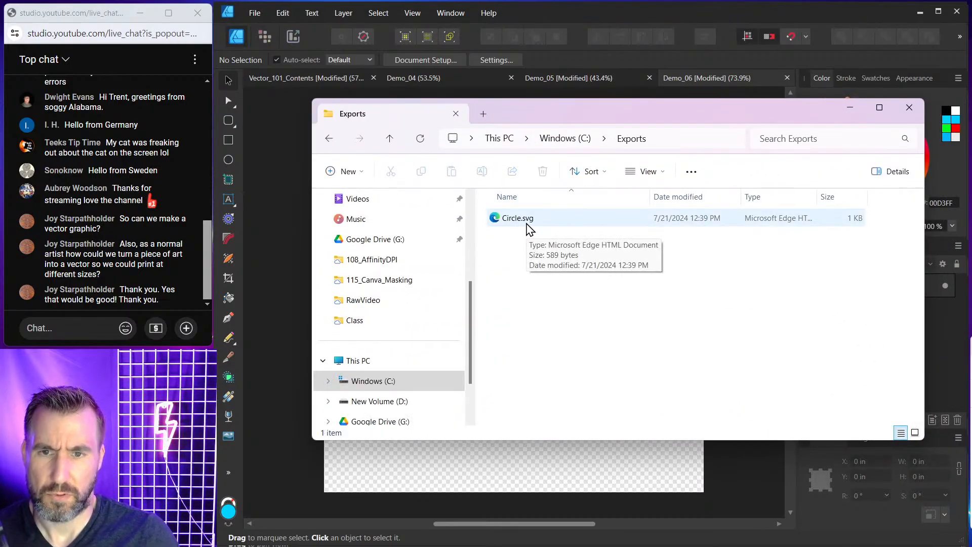
pyautogui.doubleClick(527, 223)
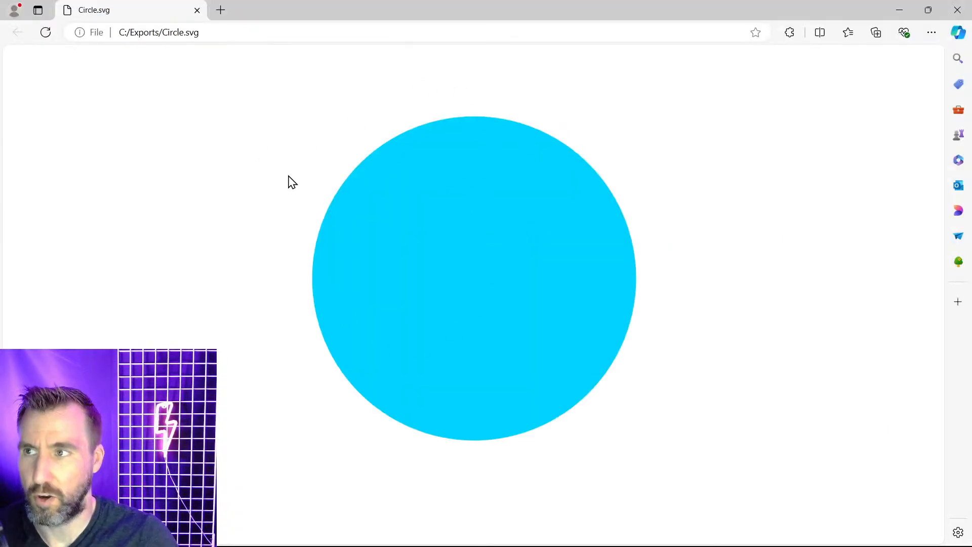
pyautogui.click(967, 18)
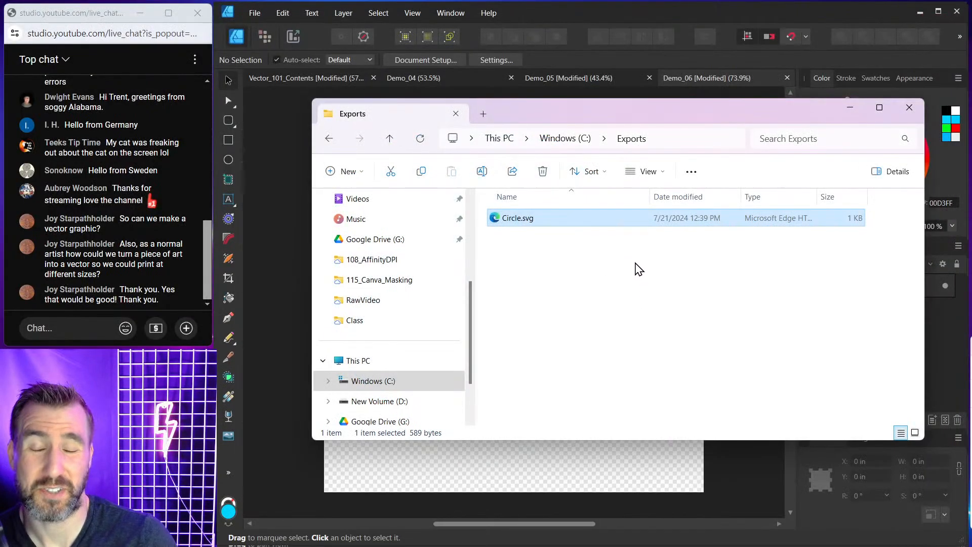
# Open Circle.svg in Notepad to view its SVG code.
pyautogui.rightClick(517, 219)
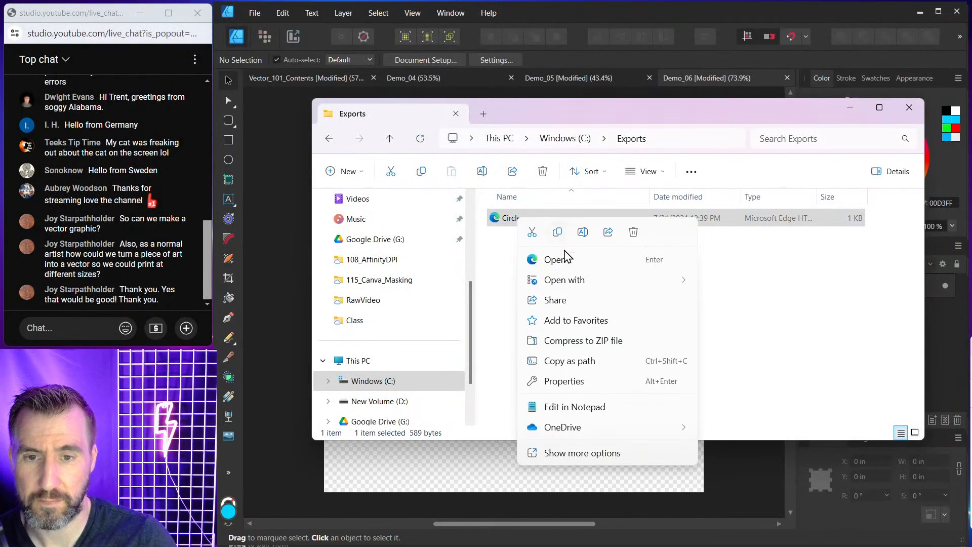
pyautogui.moveTo(584, 282)
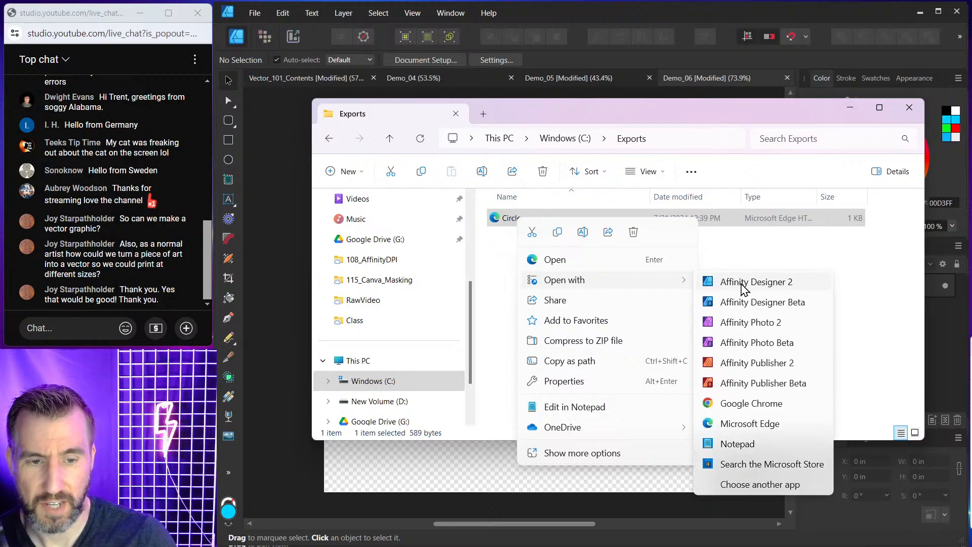
pyautogui.click(754, 445)
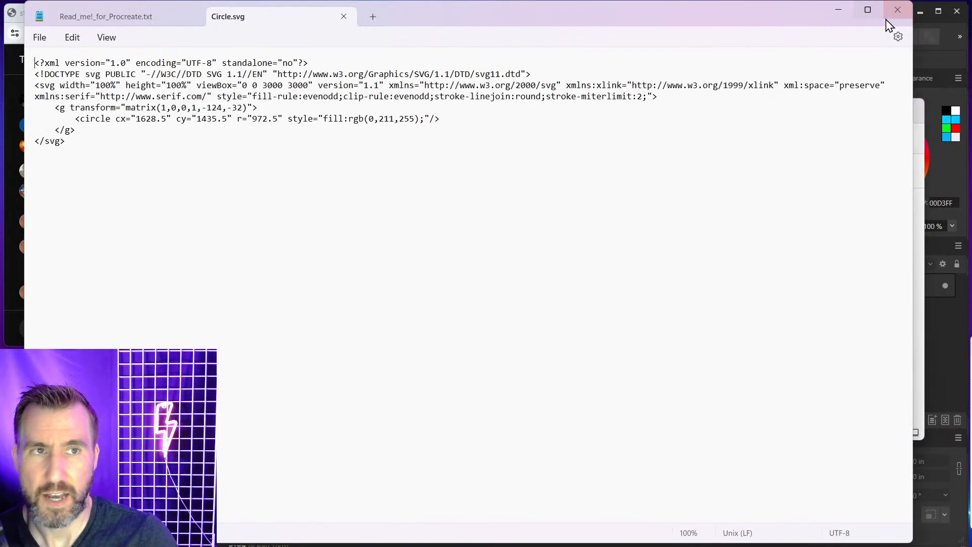
pyautogui.moveTo(912, 41); pyautogui.dragTo(731, 43)
pyautogui.moveTo(563, 15); pyautogui.dragTo(786, 16)
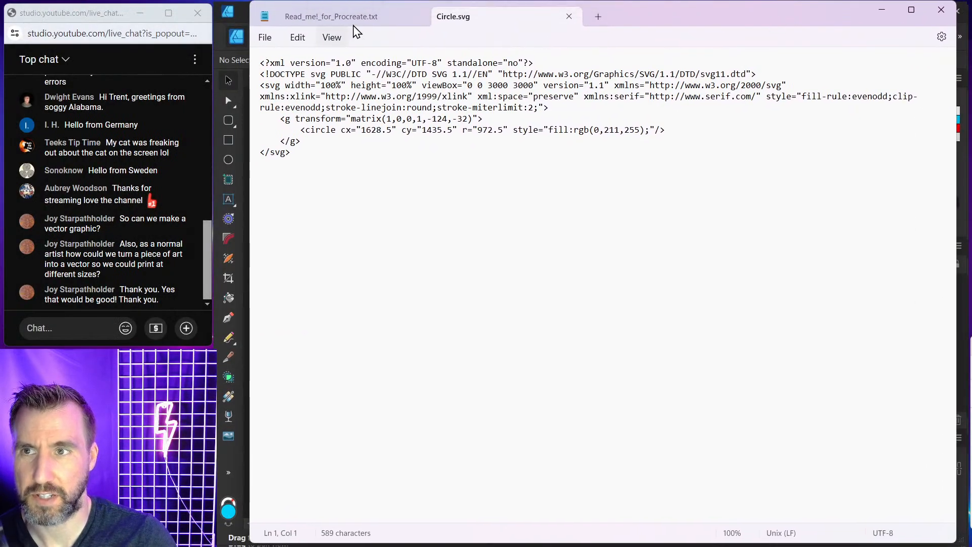
# Close the other Notepad tab and zoom in on the SVG code twice.
pyautogui.click(417, 17)
pyautogui.click(334, 38)
pyautogui.moveTo(354, 59)
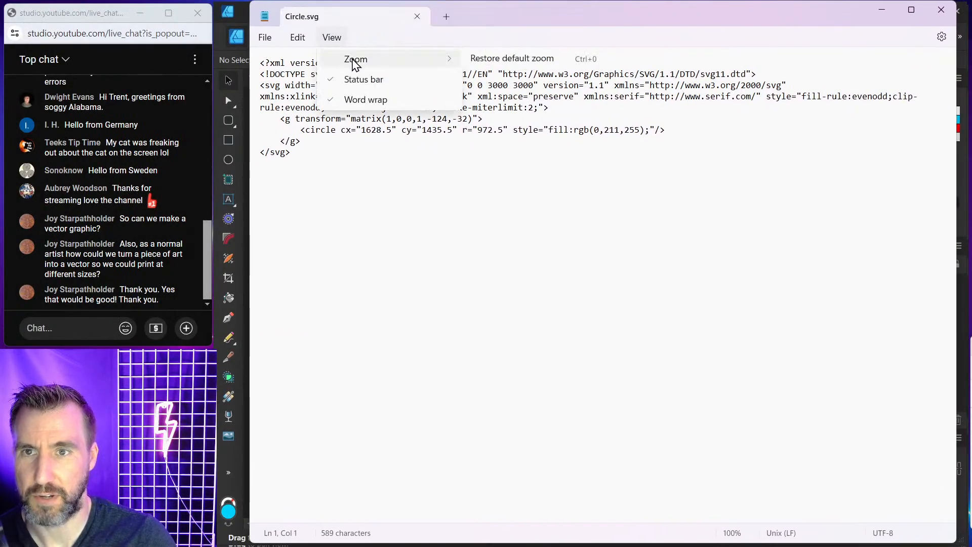
pyautogui.click(483, 62)
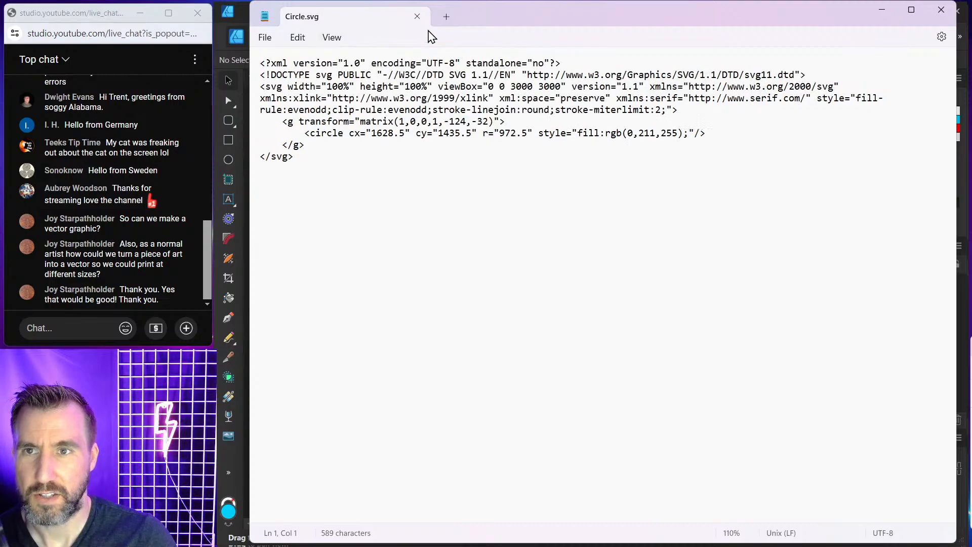
pyautogui.click(334, 38)
pyautogui.moveTo(355, 59)
pyautogui.click(500, 61)
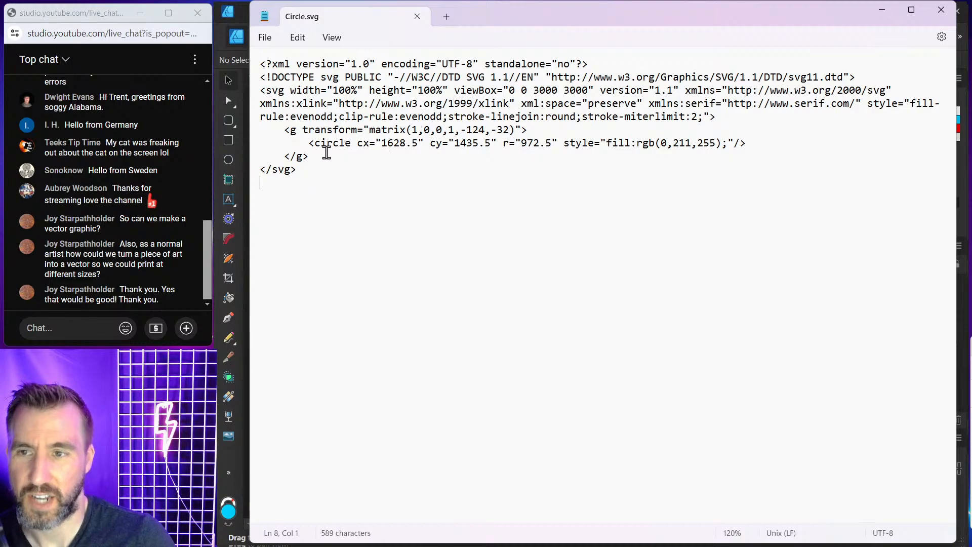
# Examine the circle element's position, radius and fill colour attributes in the SVG code.
pyautogui.moveTo(308, 143); pyautogui.dragTo(559, 150)
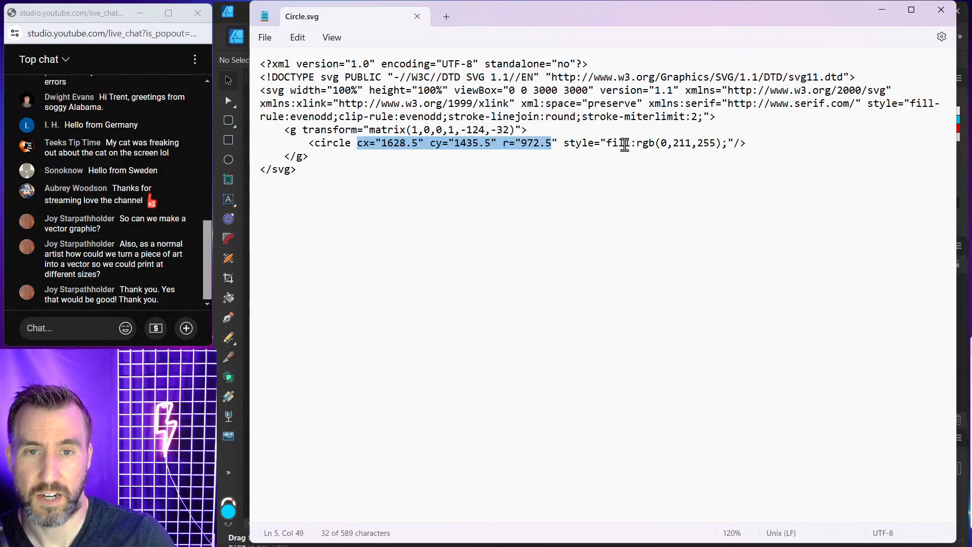
pyautogui.doubleClick(642, 144)
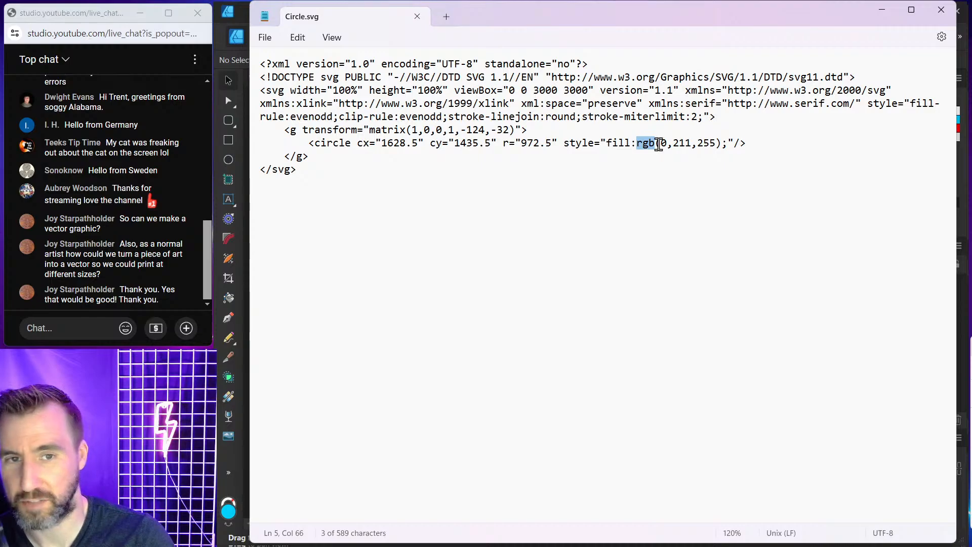
pyautogui.moveTo(673, 144); pyautogui.dragTo(719, 152)
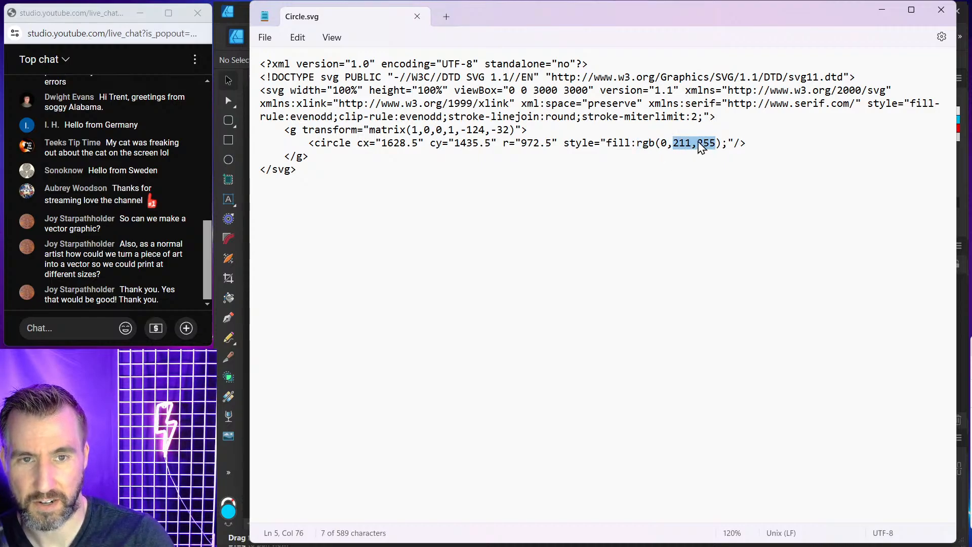
pyautogui.click(700, 146)
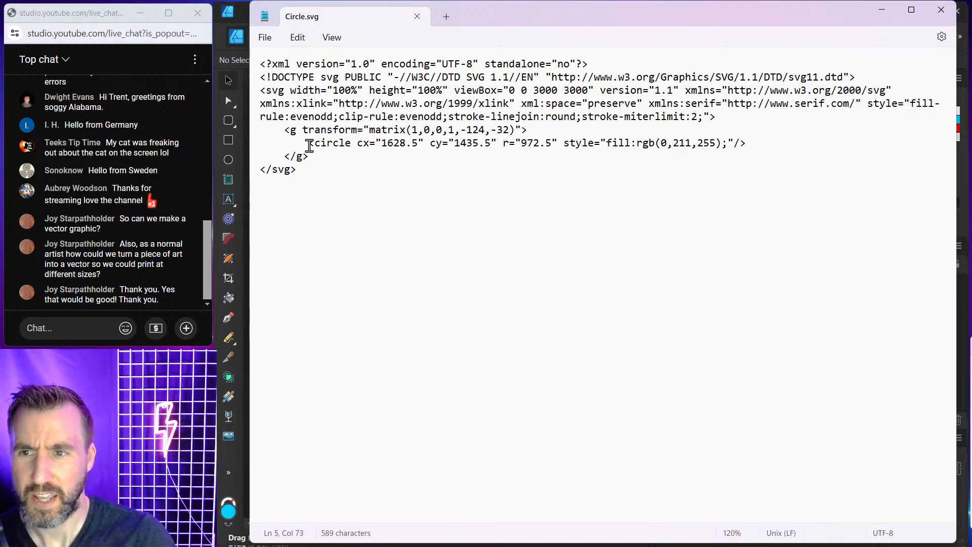
pyautogui.moveTo(308, 146); pyautogui.dragTo(755, 158)
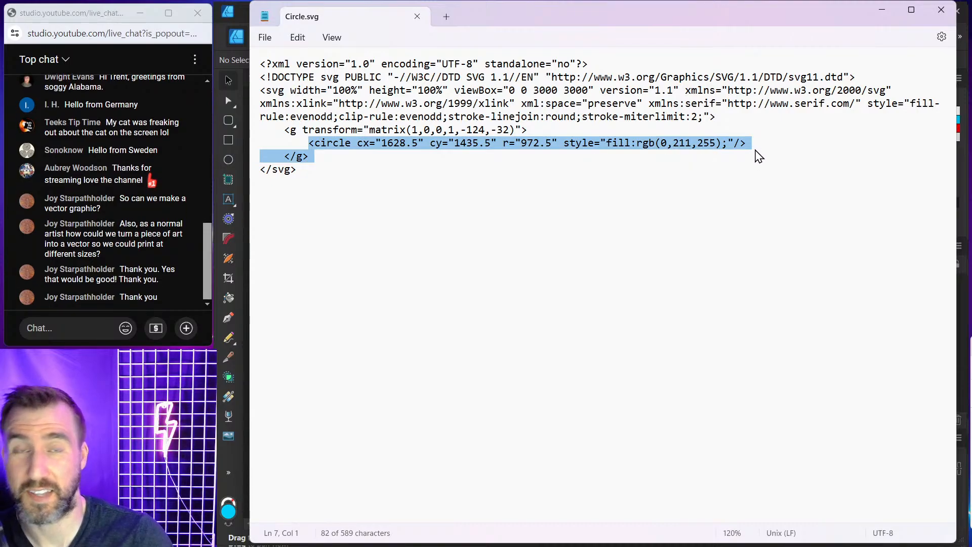
pyautogui.click(498, 150)
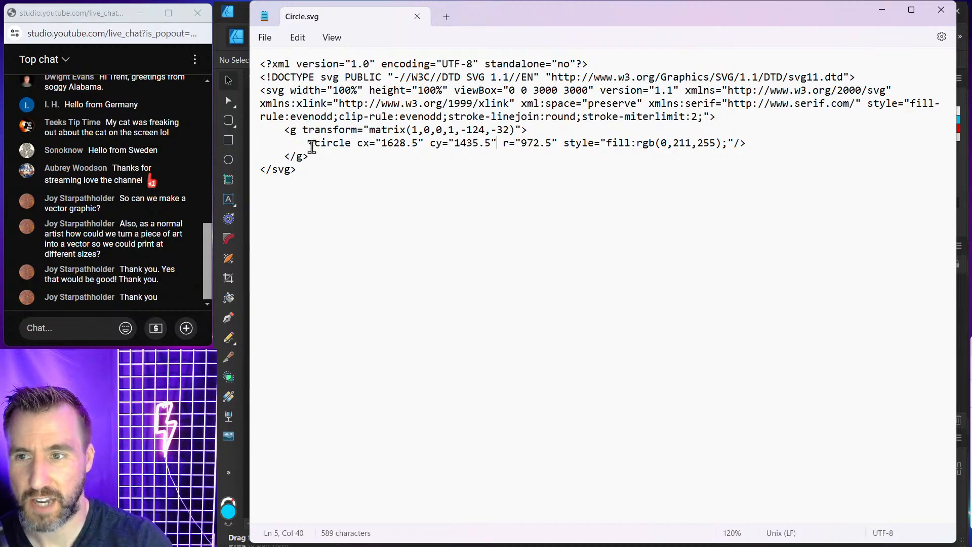
pyautogui.moveTo(309, 147); pyautogui.dragTo(353, 154)
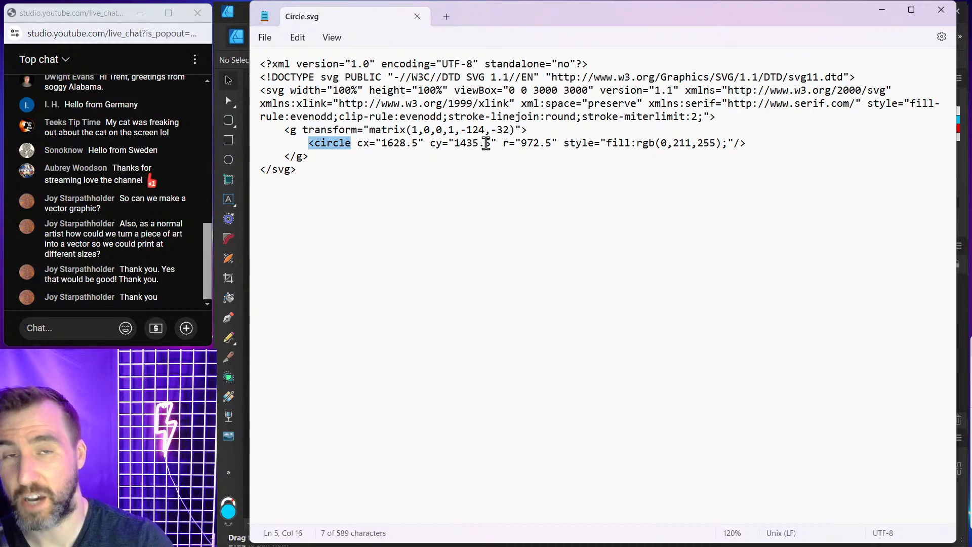
pyautogui.click(381, 146)
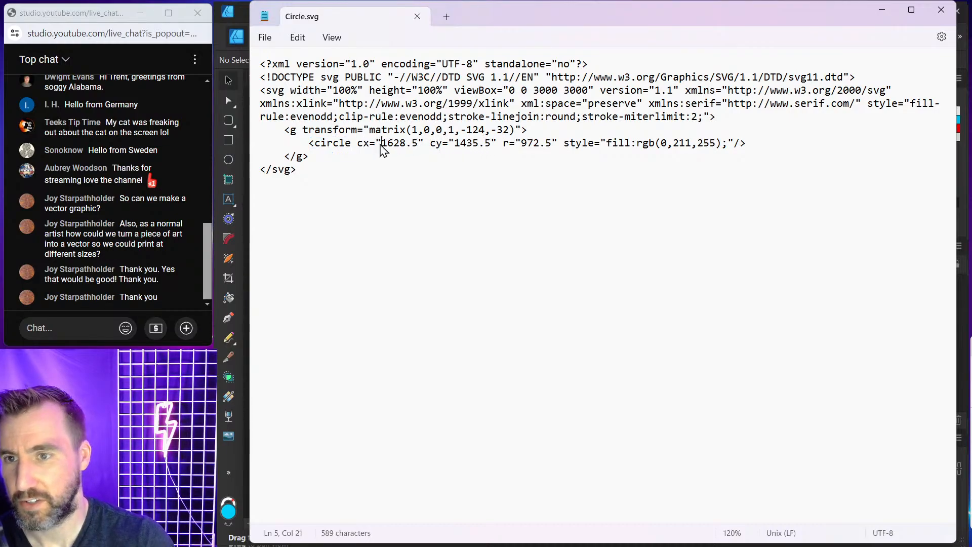
pyautogui.moveTo(381, 146); pyautogui.dragTo(548, 138)
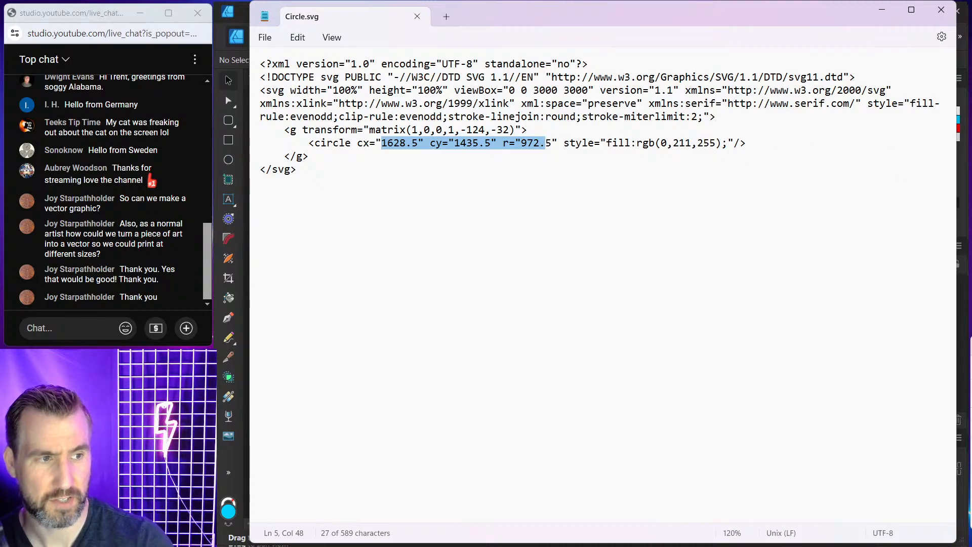
# Close Notepad, then shrink the circle and move it toward the top of the canvas.
pyautogui.click(942, 10)
pyautogui.click(602, 42)
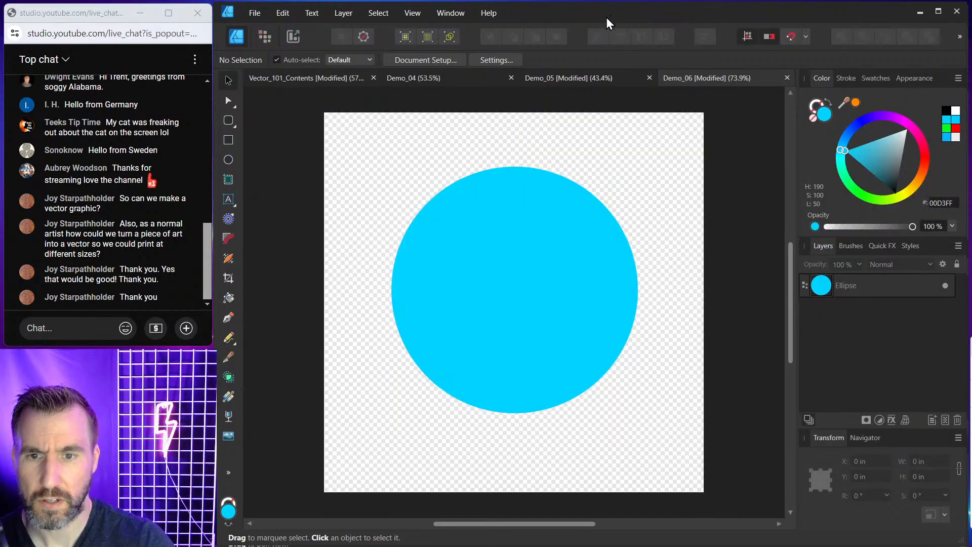
pyautogui.click(512, 245)
pyautogui.moveTo(634, 173); pyautogui.dragTo(521, 283)
pyautogui.moveTo(473, 324); pyautogui.dragTo(552, 168)
pyautogui.click(352, 154)
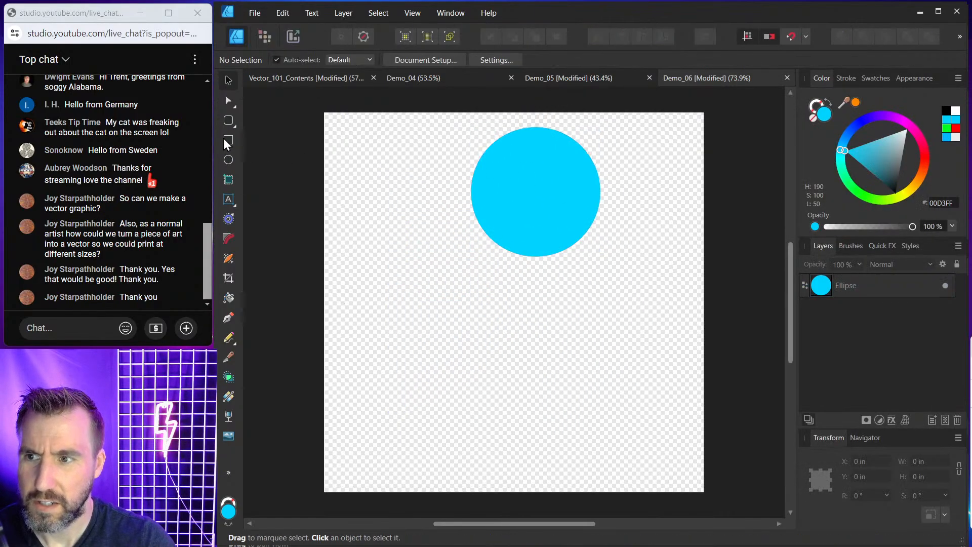
# Draw a wide rectangle about 6.4 × 2.2 in below the circle and give it an orange-red fill.
pyautogui.click(229, 140)
pyautogui.moveTo(402, 289); pyautogui.dragTo(641, 370)
pyautogui.click(927, 161)
pyautogui.click(930, 165)
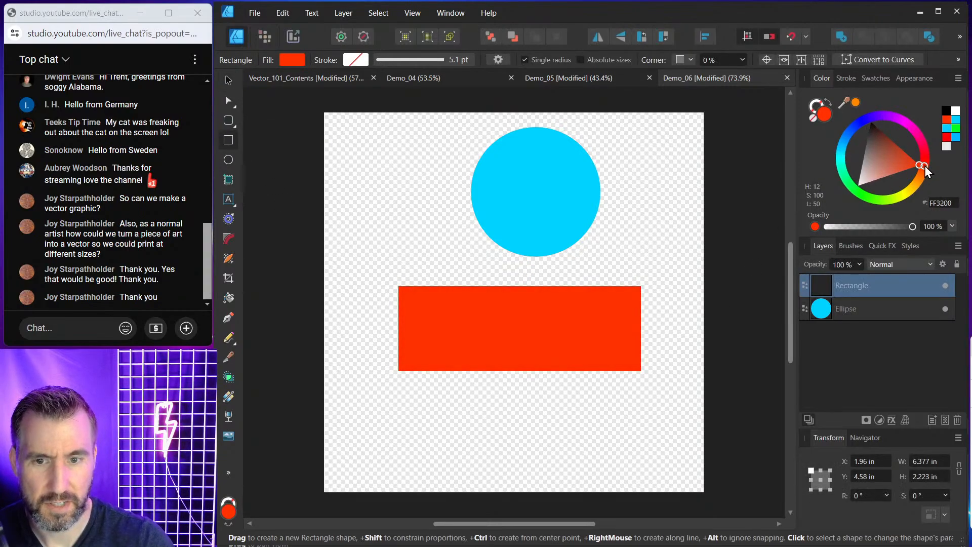
# Set the rectangle fill's green value to 0 in the Color Chooser to make it pure red.
pyautogui.click(824, 114)
pyautogui.click(798, 195)
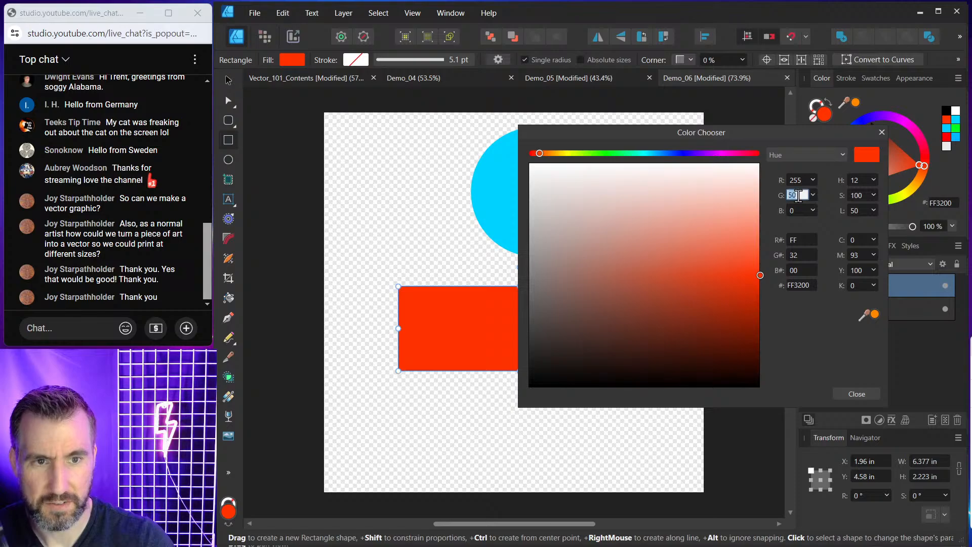
pyautogui.write('0')
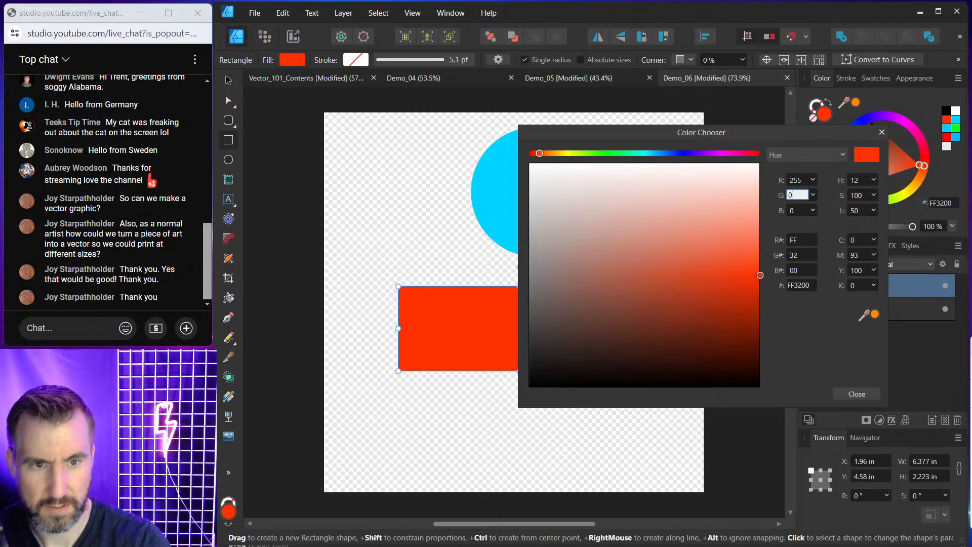
pyautogui.click(863, 396)
# Export the document in SVG format.
pyautogui.click(228, 81)
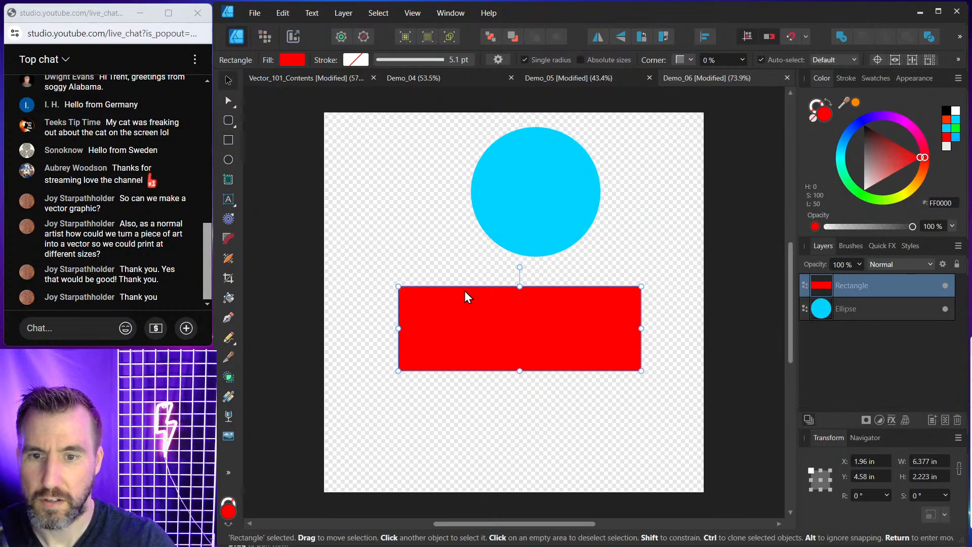
pyautogui.click(259, 13)
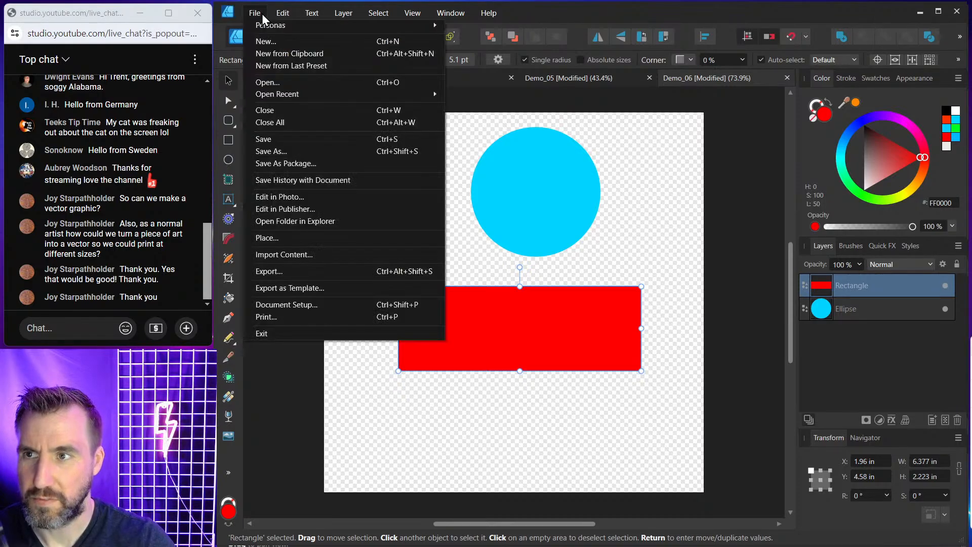
pyautogui.click(300, 273)
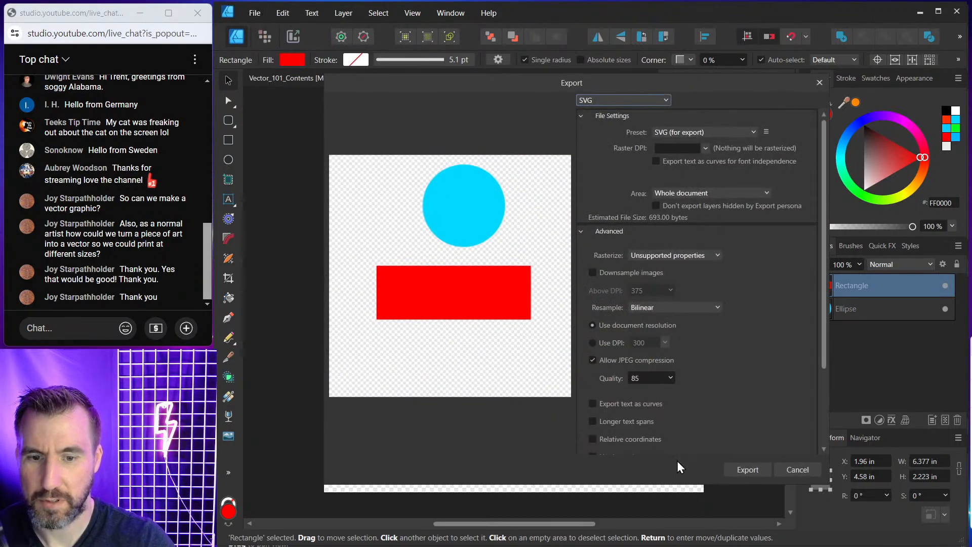
pyautogui.click(758, 471)
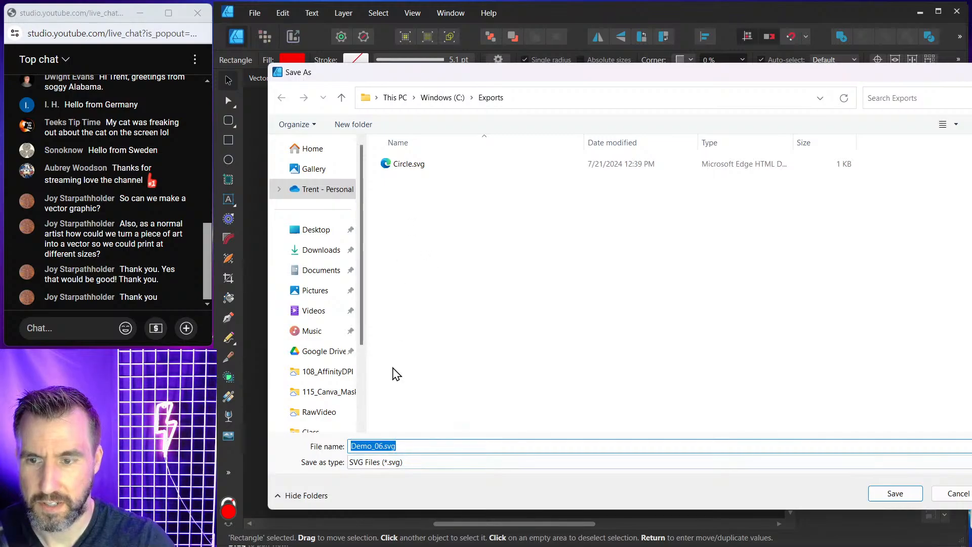
# Save the export as Circle_and_Rectangle.svg in the Exports folder.
pyautogui.click(394, 446)
pyautogui.moveTo(388, 446); pyautogui.dragTo(298, 425)
pyautogui.write('Circle_a')
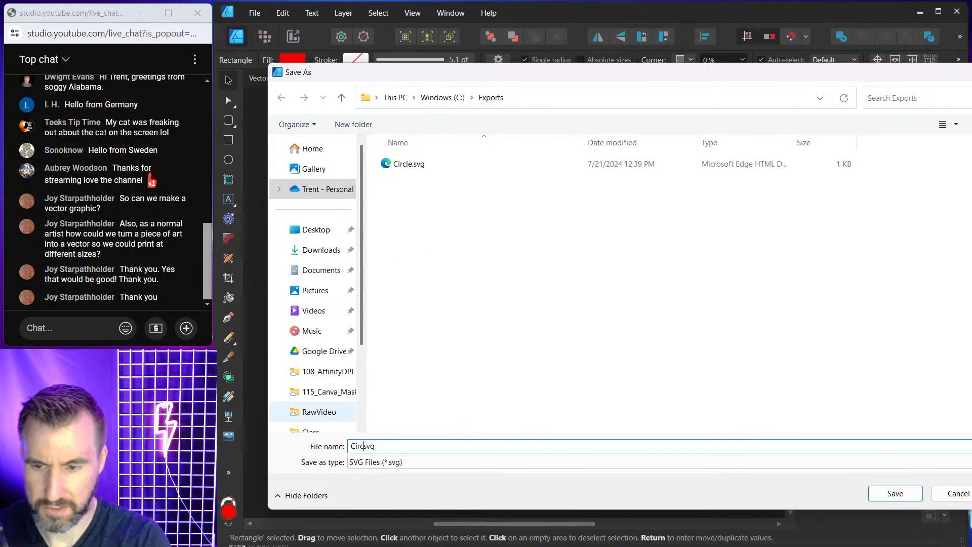
pyautogui.write('nd_Rect')
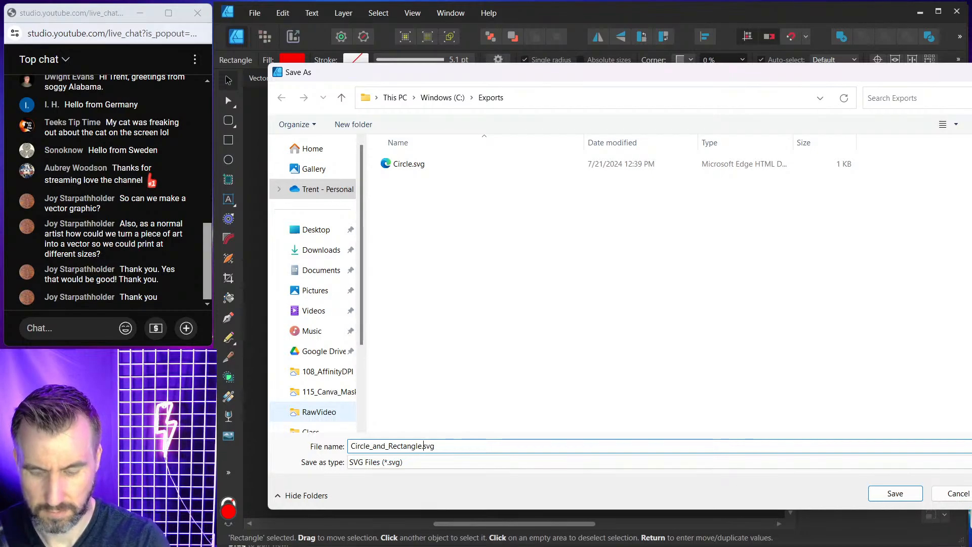
pyautogui.write('angle')
pyautogui.press('Return')
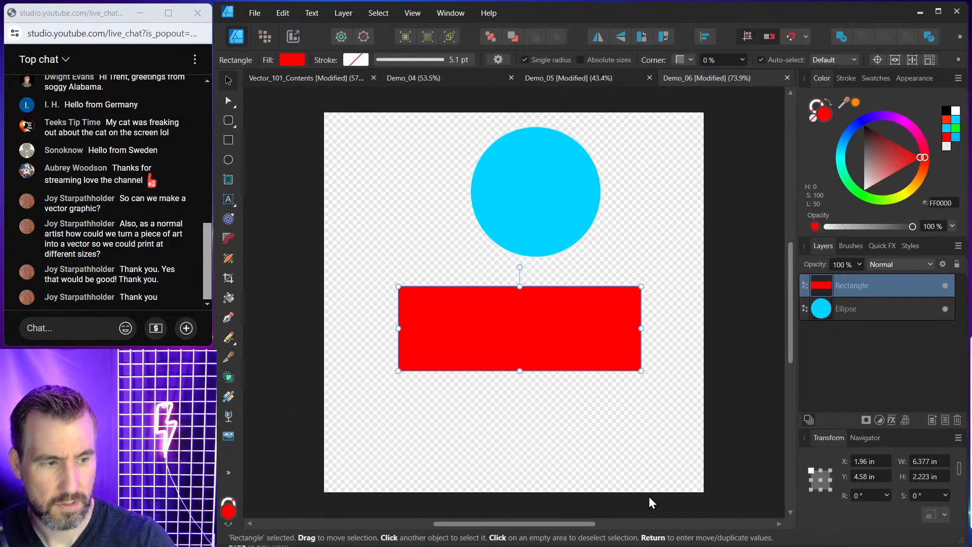
# Open Circle_and_Rectangle.svg from the Exports folder in Notepad.
pyautogui.moveTo(529, 531)
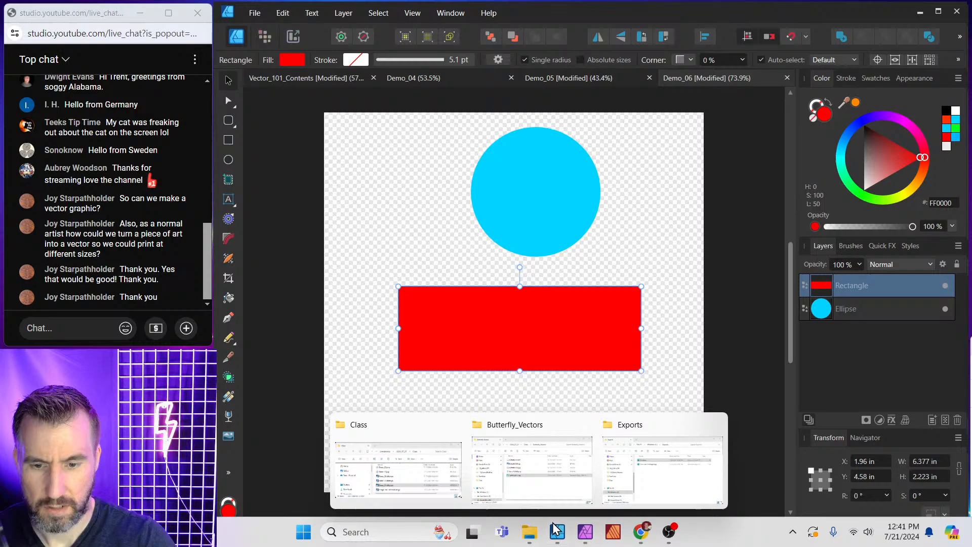
pyautogui.click(644, 478)
pyautogui.rightClick(535, 241)
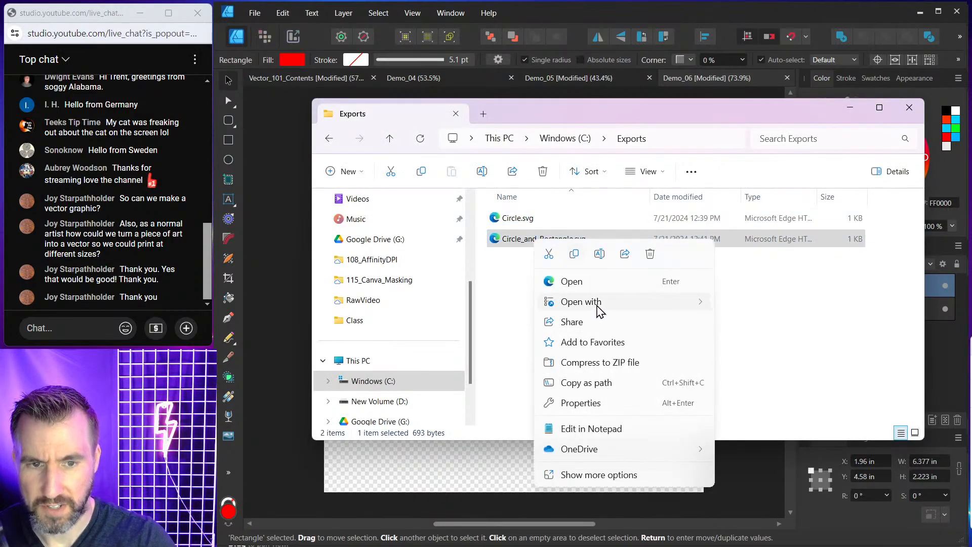
pyautogui.moveTo(601, 304)
pyautogui.click(766, 465)
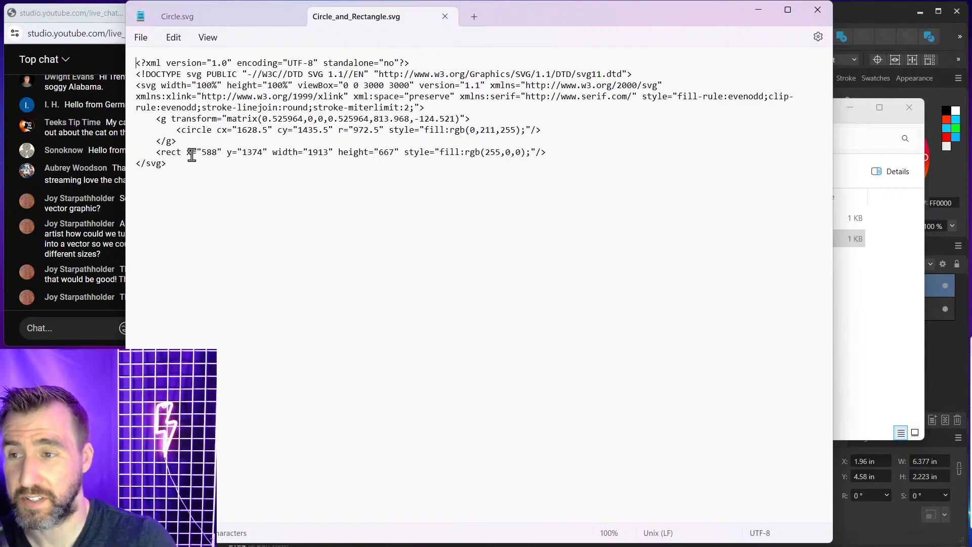
# Examine the rect element's position, width, height and fill attributes in the SVG code.
pyautogui.moveTo(156, 152); pyautogui.dragTo(314, 162)
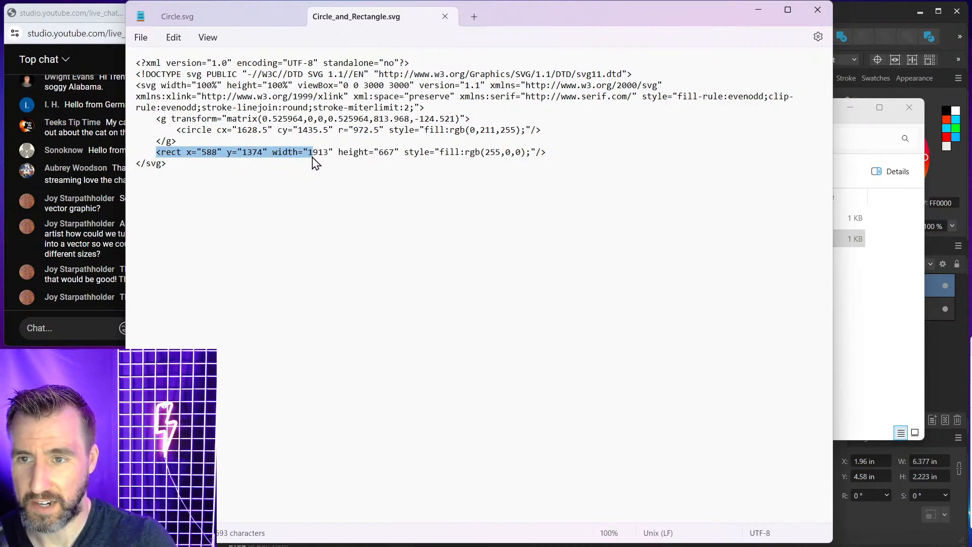
pyautogui.moveTo(197, 152); pyautogui.dragTo(333, 153)
pyautogui.moveTo(343, 154); pyautogui.dragTo(399, 154)
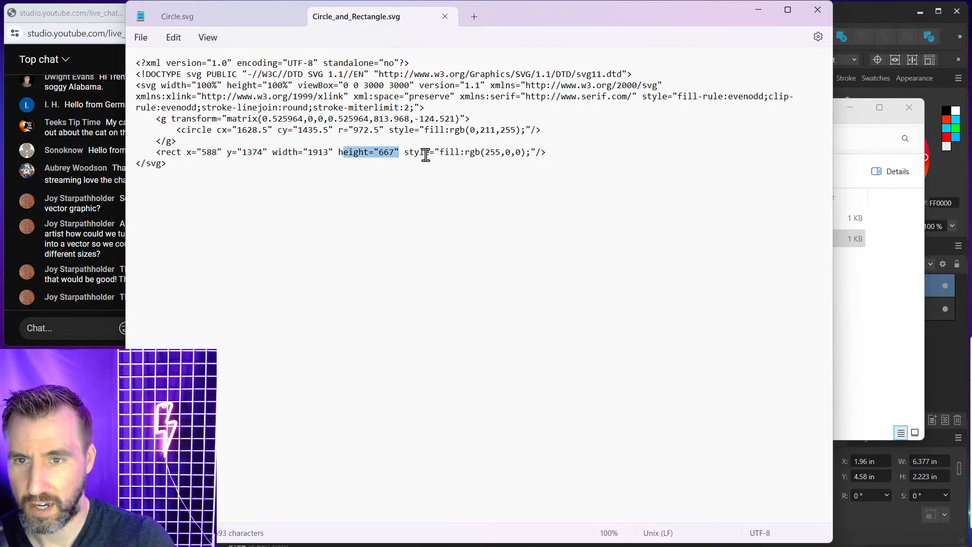
pyautogui.moveTo(485, 155); pyautogui.dragTo(501, 157)
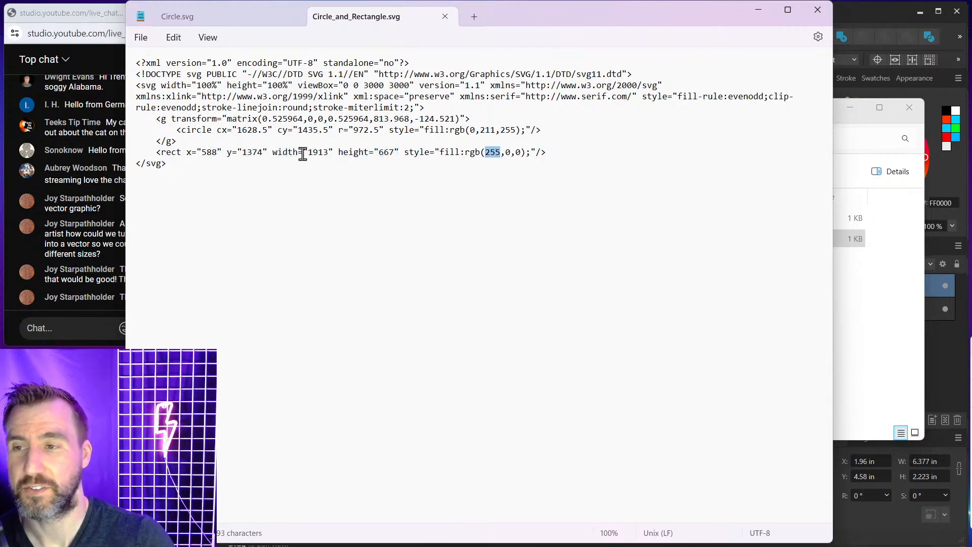
pyautogui.moveTo(160, 152); pyautogui.dragTo(559, 162)
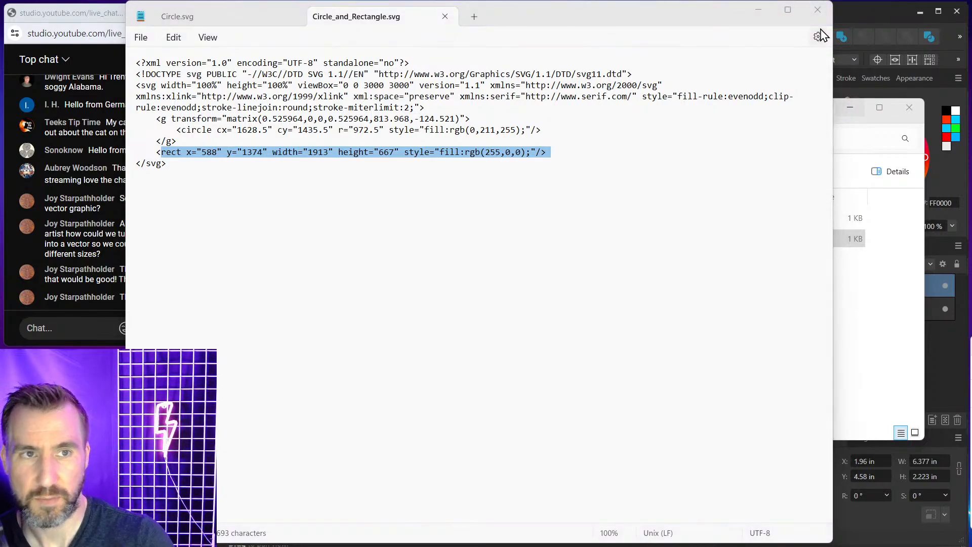
# Return to the design and move the circle to the left side of the canvas.
pyautogui.click(847, 18)
pyautogui.click(330, 274)
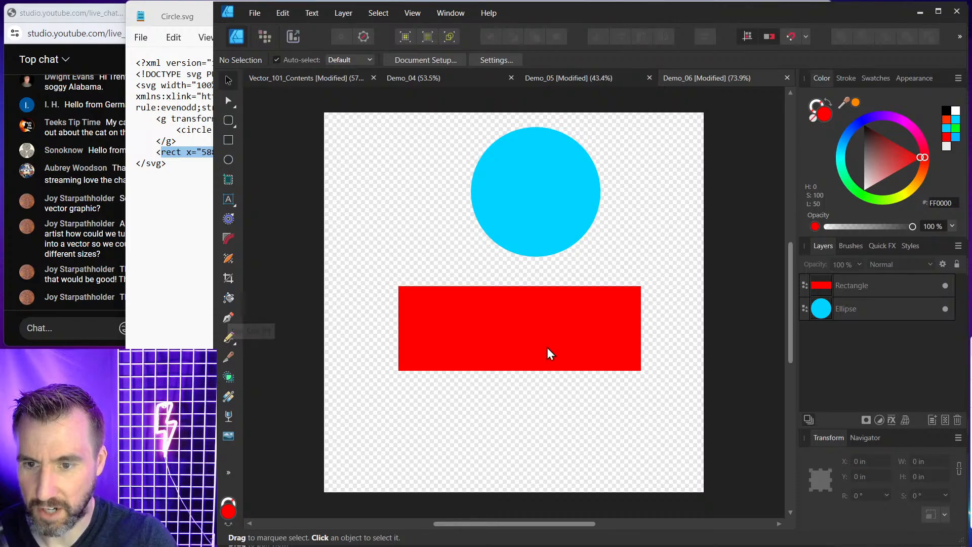
pyautogui.moveTo(532, 165); pyautogui.dragTo(407, 163)
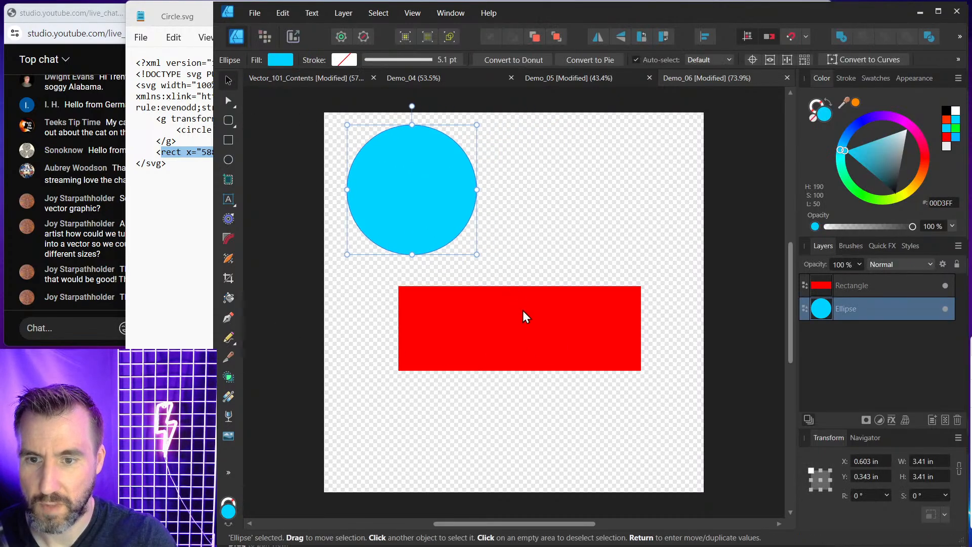
# Move the rectangle beside the circle and resize it to about 5.3 × 2 in.
pyautogui.moveTo(522, 311); pyautogui.dragTo(611, 215)
pyautogui.moveTo(710, 173); pyautogui.dragTo(673, 180)
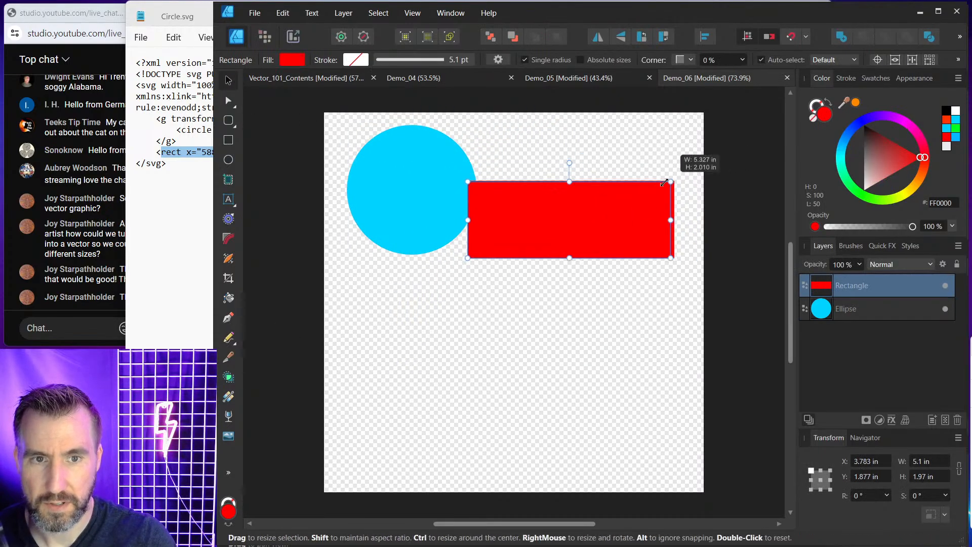
pyautogui.moveTo(609, 231); pyautogui.dragTo(637, 190)
pyautogui.click(612, 294)
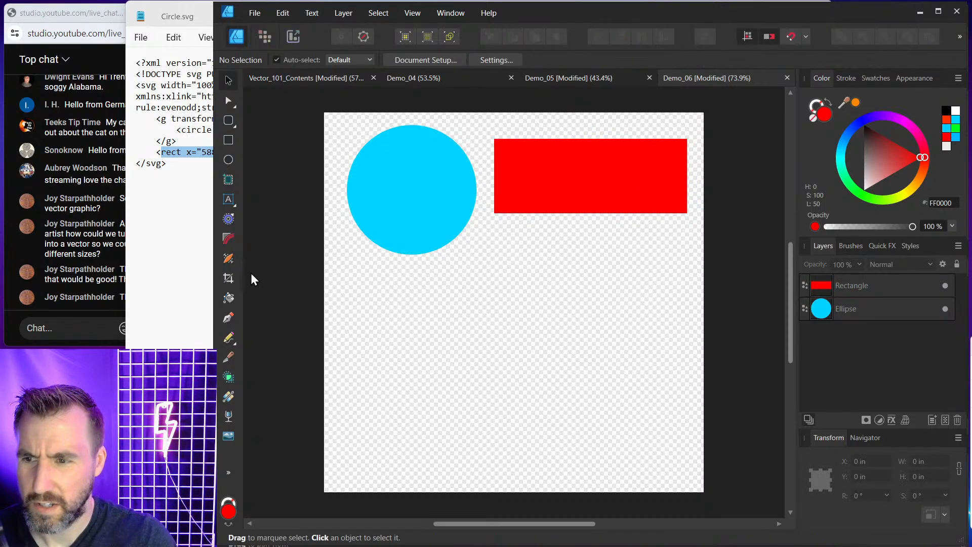
# Draw a closed seven-sided polygon with the Pen tool below the circle and rectangle.
pyautogui.click(228, 315)
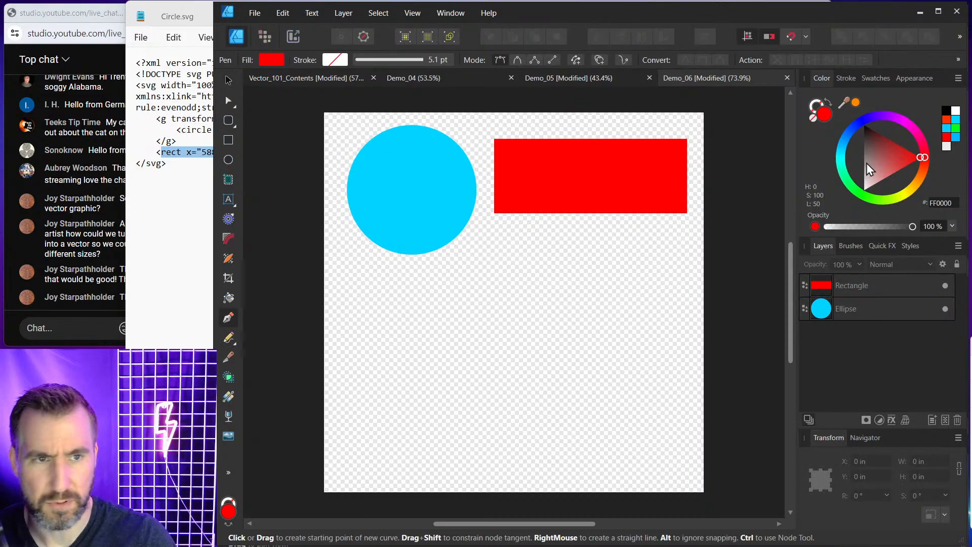
pyautogui.click(899, 117)
pyautogui.click(488, 267)
pyautogui.click(404, 294)
pyautogui.click(394, 354)
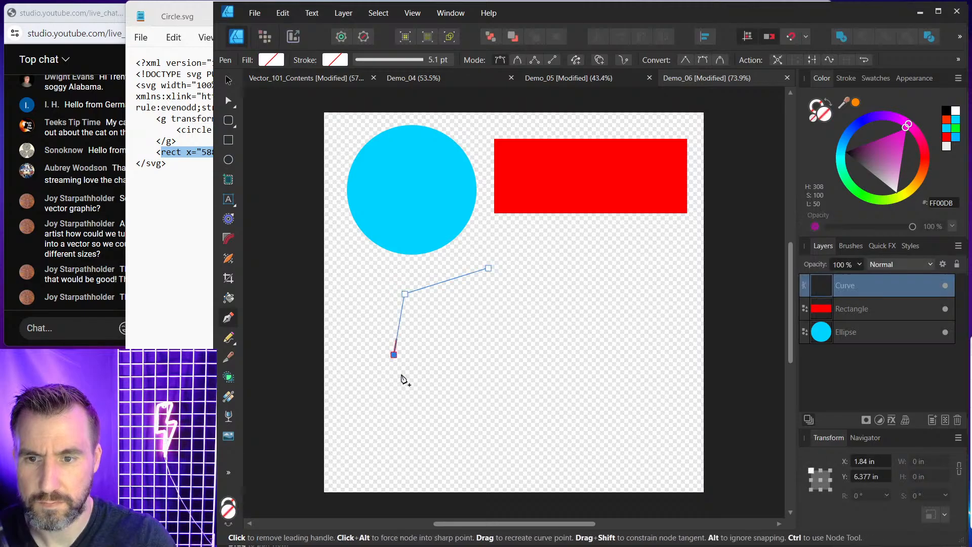
pyautogui.click(424, 405)
pyautogui.click(587, 432)
pyautogui.click(637, 375)
pyautogui.click(641, 279)
pyautogui.click(533, 333)
pyautogui.click(452, 330)
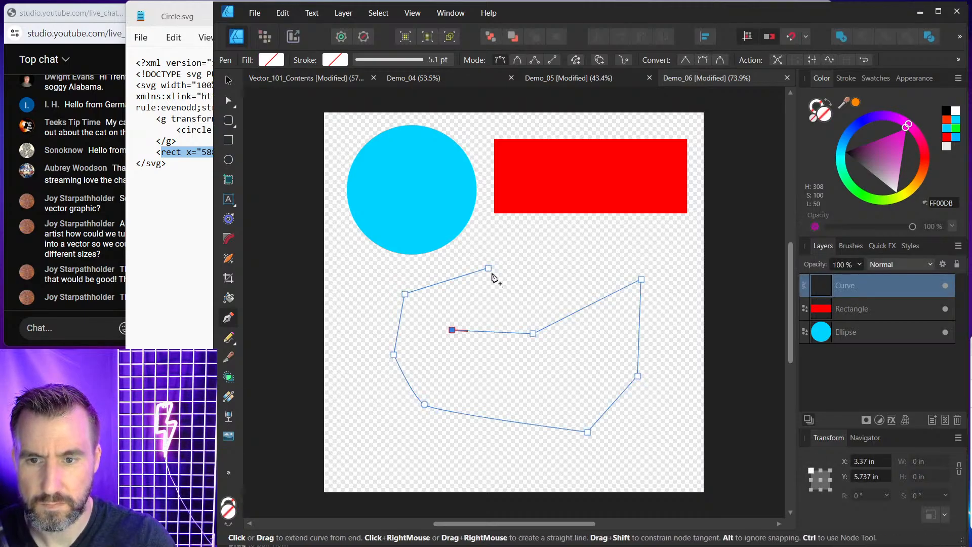
pyautogui.click(488, 268)
# Fill the polygon bright green and give it a black stroke of 8.3 pt.
pyautogui.click(853, 190)
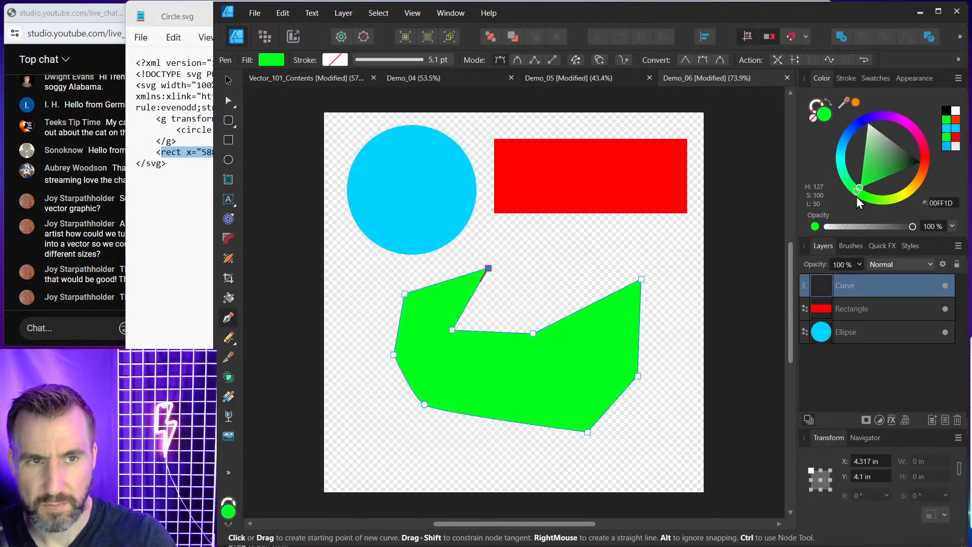
pyautogui.click(846, 78)
pyautogui.moveTo(862, 117); pyautogui.dragTo(869, 118)
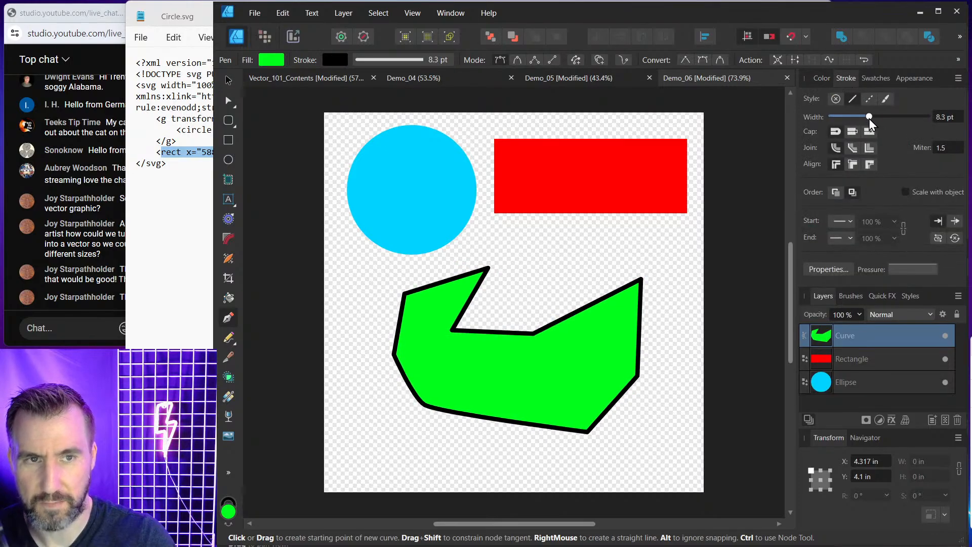
# Export the whole document as an SVG file named Shapes.svg in the Exports folder.
pyautogui.click(254, 13)
pyautogui.click(315, 274)
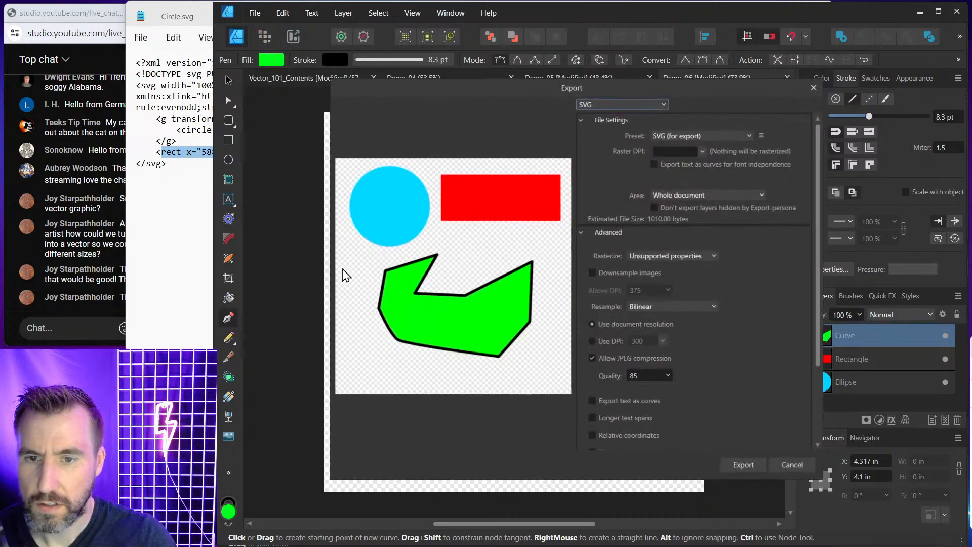
pyautogui.click(749, 463)
pyautogui.click(399, 449)
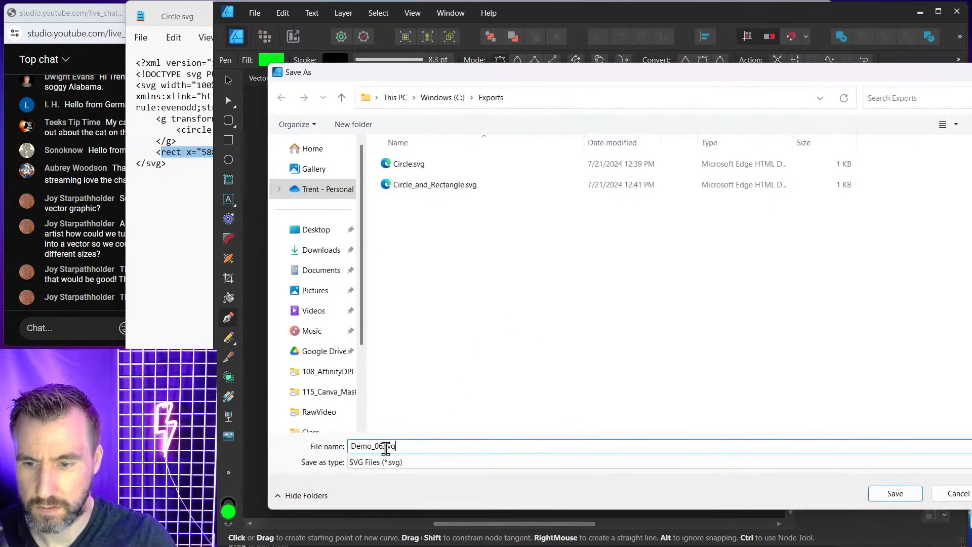
pyautogui.doubleClick(384, 447)
pyautogui.write('Shape')
pyautogui.press('Return')
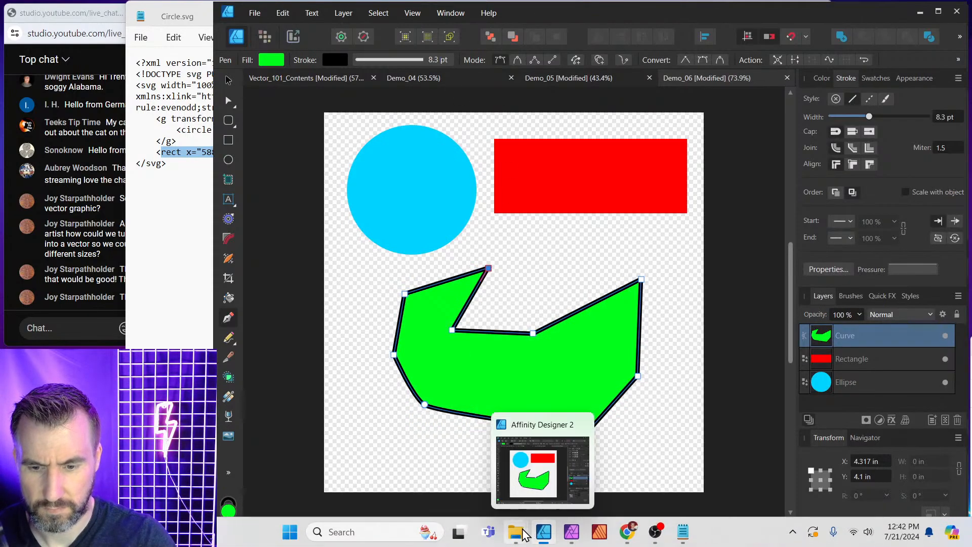
# Open Shapes.svg from the Exports folder in Notepad.
pyautogui.moveTo(515, 531)
pyautogui.click(643, 486)
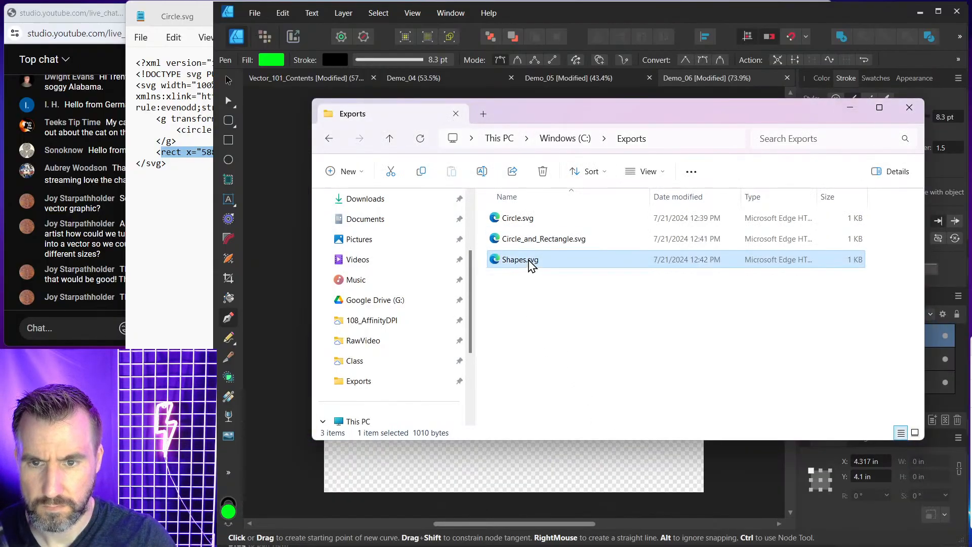
pyautogui.rightClick(533, 260)
pyautogui.moveTo(617, 325)
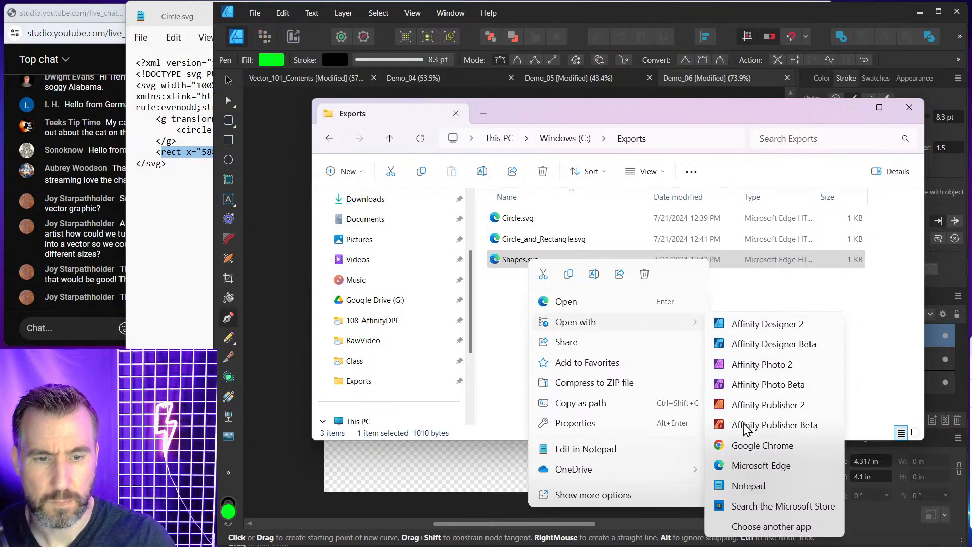
pyautogui.click(754, 482)
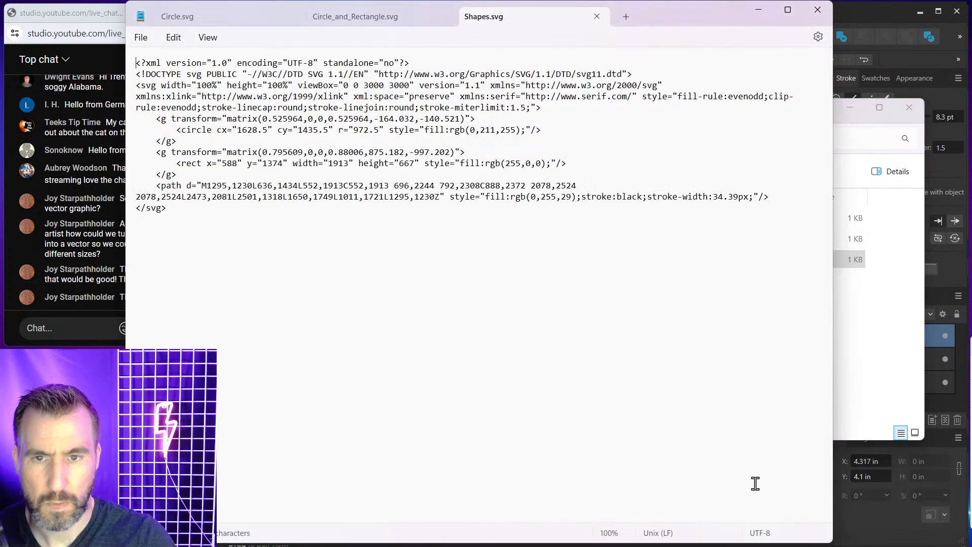
# Insert blank lines before and after the path element in the SVG code.
pyautogui.click(192, 175)
pyautogui.press('Return')
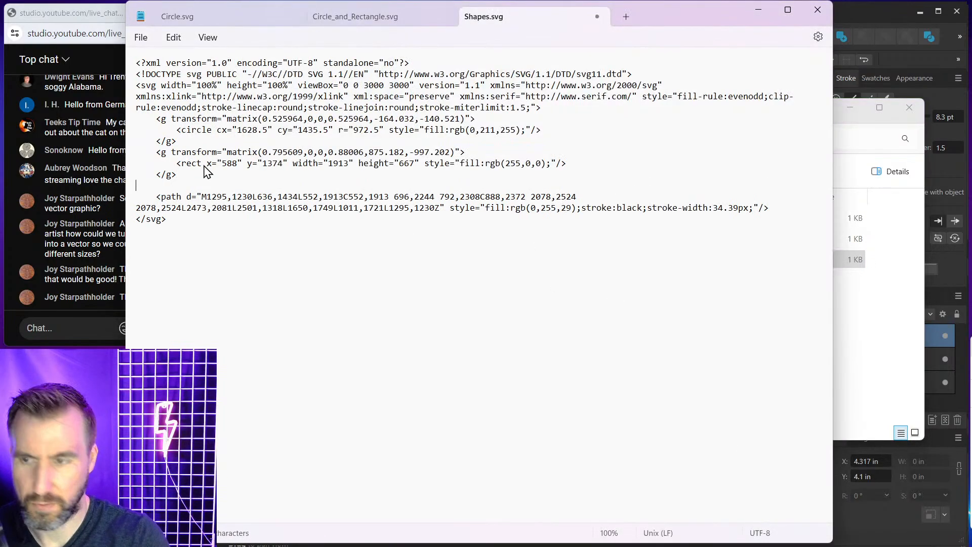
pyautogui.click(771, 208)
pyautogui.press('Return')
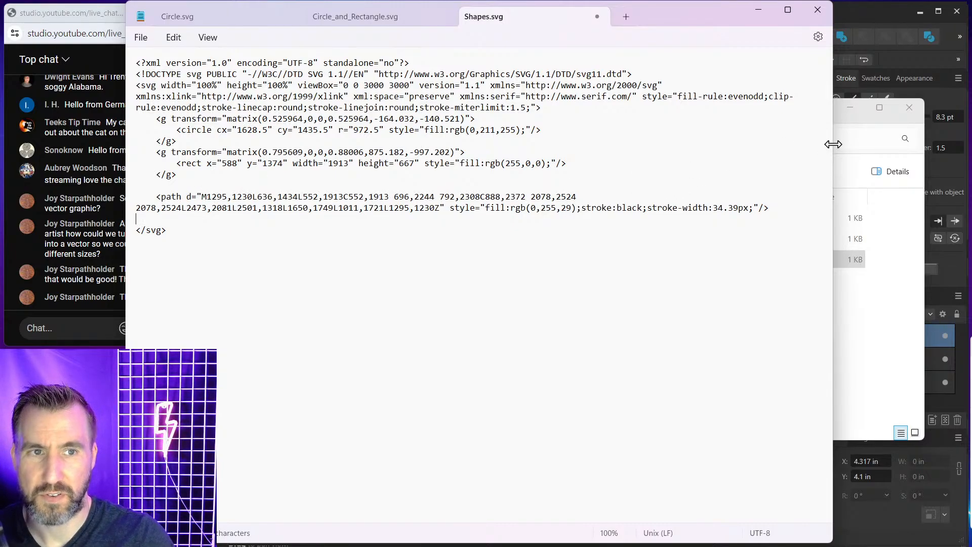
# Examine the path element's d data, fill, stroke and stroke-width attributes compared with the circle and rect elements.
pyautogui.moveTo(834, 143); pyautogui.dragTo(659, 136)
pyautogui.moveTo(544, 15); pyautogui.dragTo(642, 15)
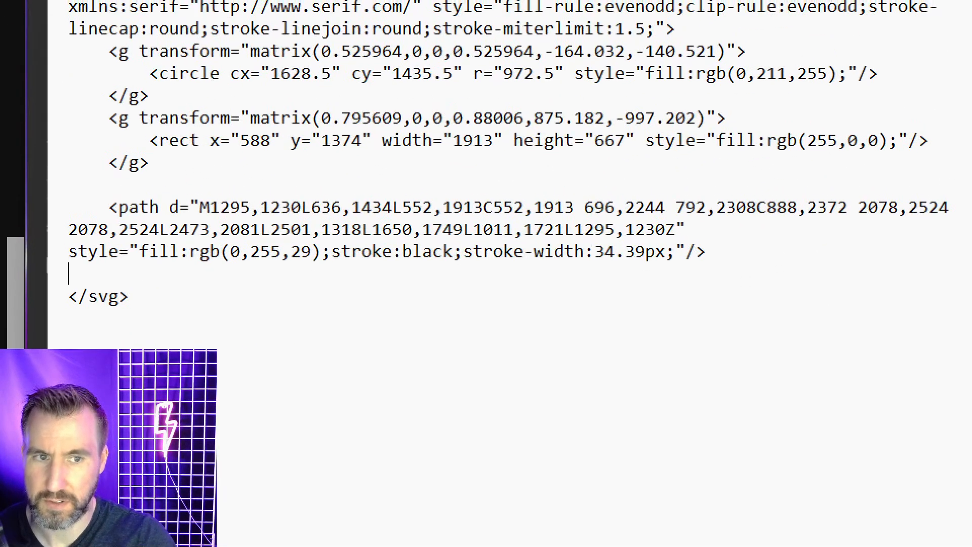
pyautogui.moveTo(136, 183)
pyautogui.mouseDown()
pyautogui.moveTo(74, 195)
pyautogui.moveTo(34, 215)
pyautogui.moveTo(53, 252)
pyautogui.moveTo(111, 281)
pyautogui.moveTo(745, 283)
pyautogui.moveTo(953, 250)
pyautogui.moveTo(941, 197)
pyautogui.moveTo(679, 176)
pyautogui.moveTo(129, 183)
pyautogui.mouseUp()
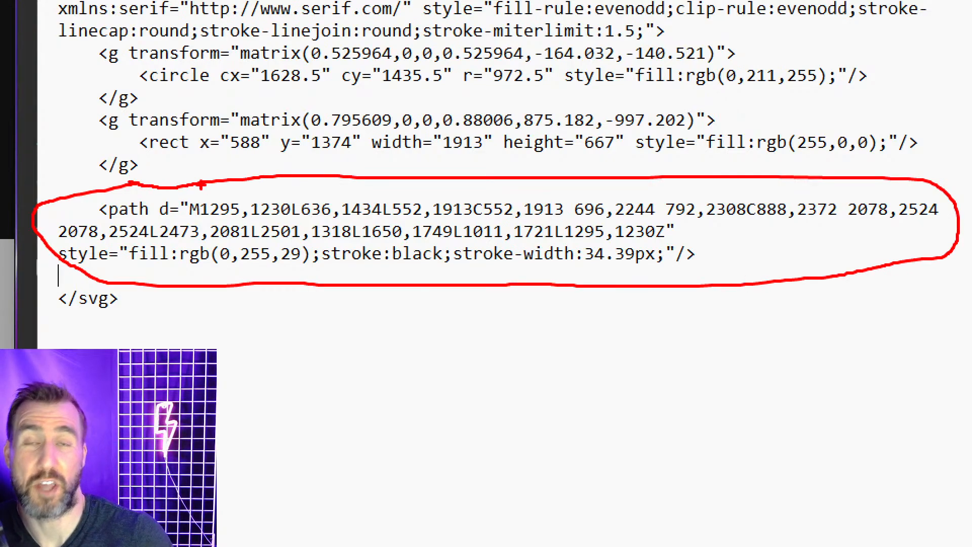
pyautogui.moveTo(192, 131)
pyautogui.mouseDown()
pyautogui.moveTo(145, 133)
pyautogui.moveTo(177, 163)
pyautogui.mouseUp()
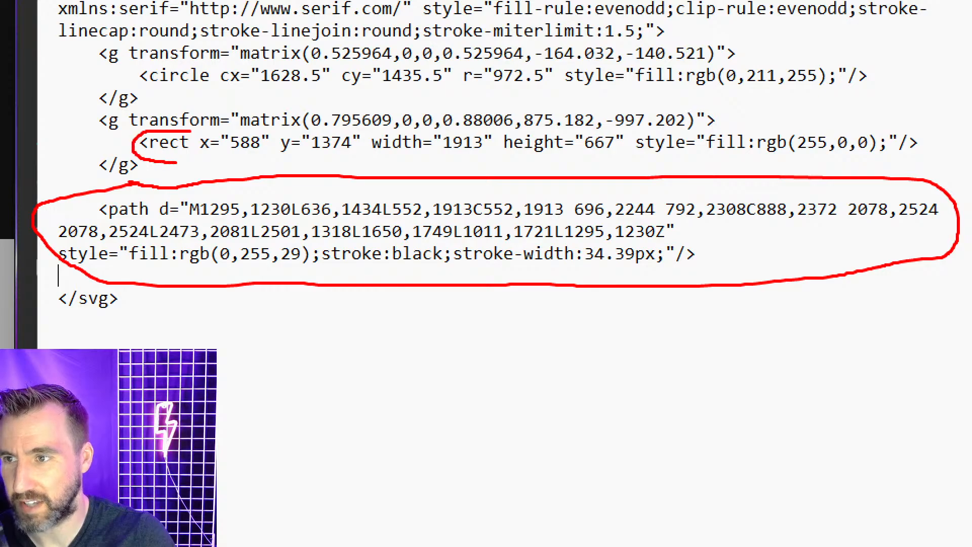
pyautogui.moveTo(184, 61)
pyautogui.mouseDown()
pyautogui.moveTo(141, 80)
pyautogui.moveTo(203, 64)
pyautogui.mouseUp()
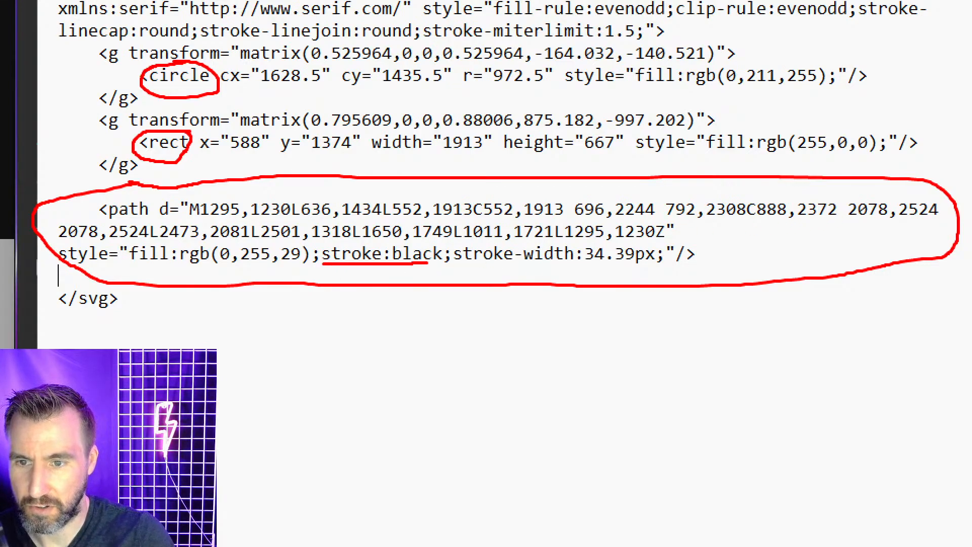
pyautogui.moveTo(466, 264); pyautogui.dragTo(673, 263)
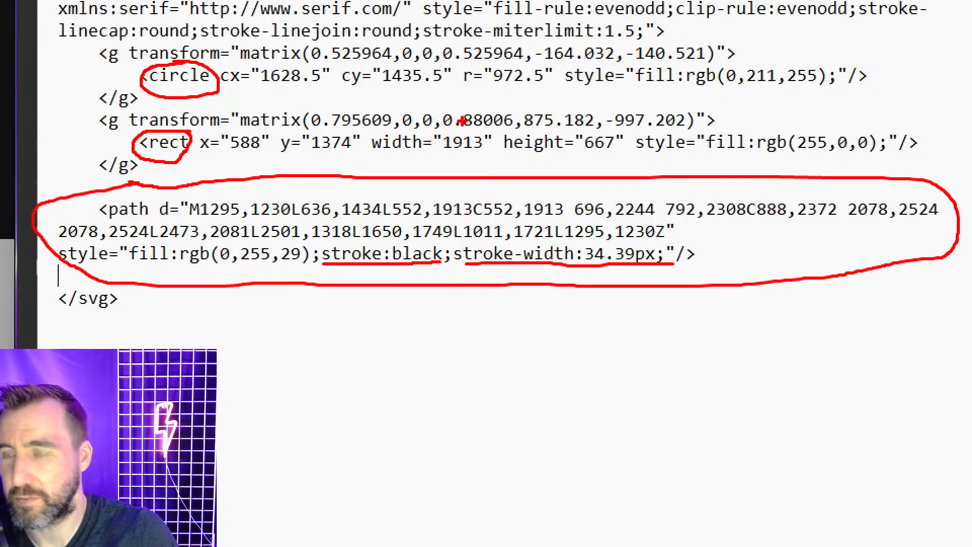
pyautogui.press('Escape')
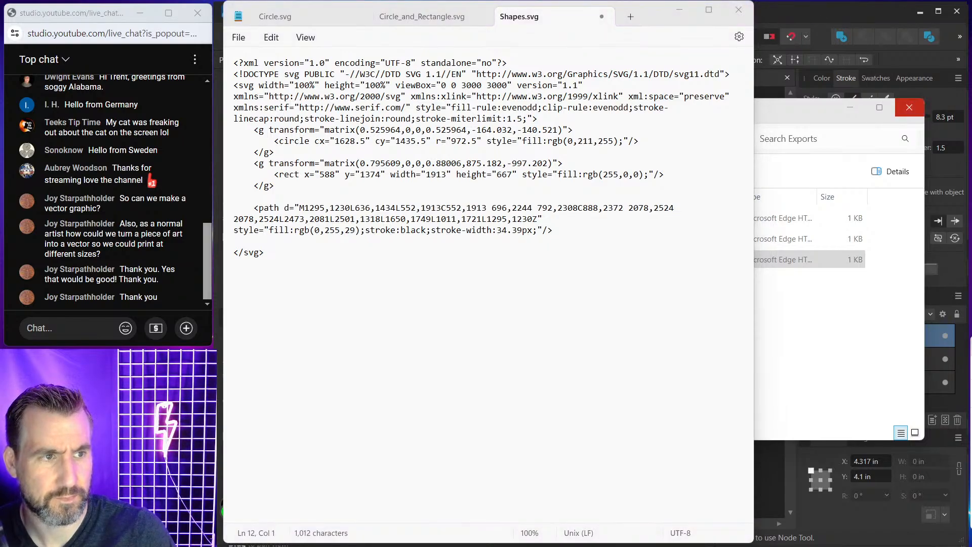
# Close the SVG file, deselect the polygon, and switch to the Vector_101_Contents document.
pyautogui.click(812, 28)
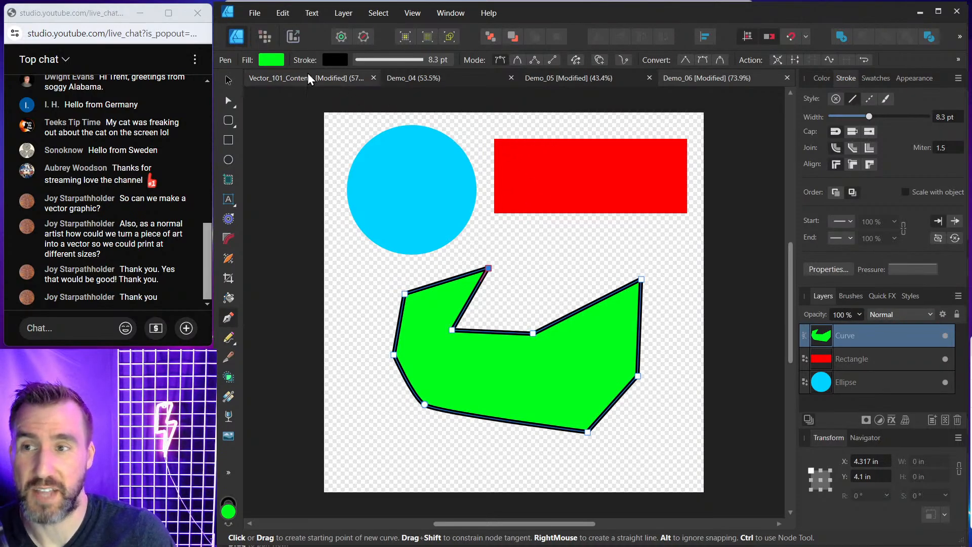
pyautogui.click(233, 80)
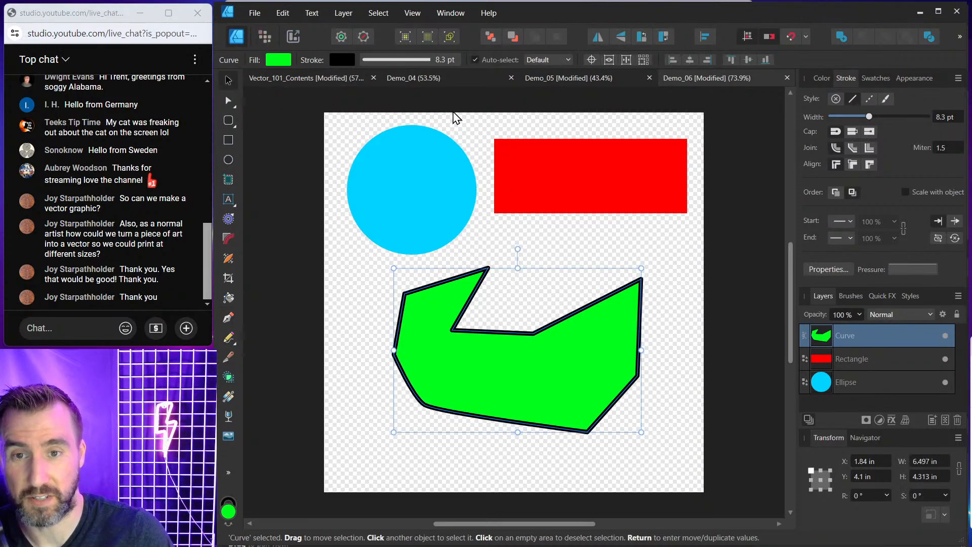
pyautogui.click(458, 121)
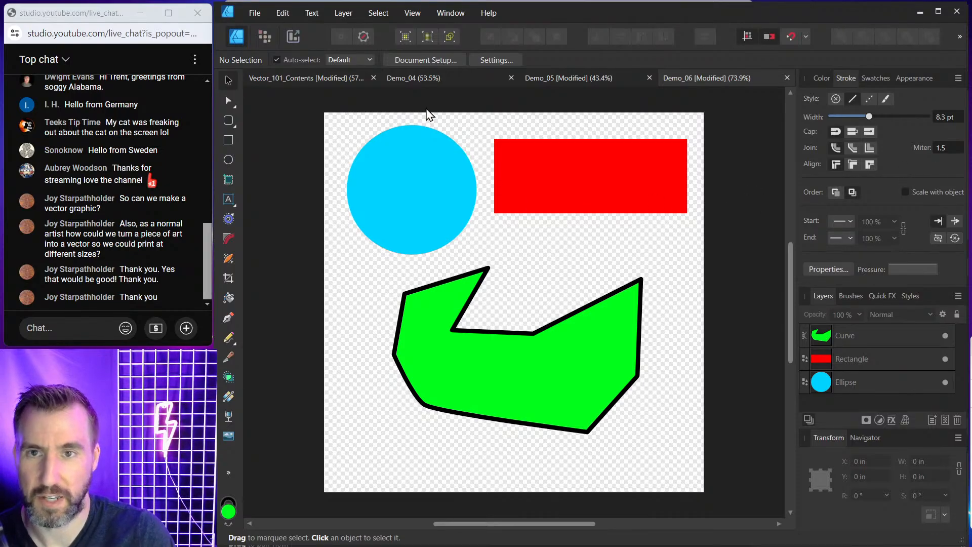
pyautogui.click(341, 80)
pyautogui.scroll(-5, 594, 195)
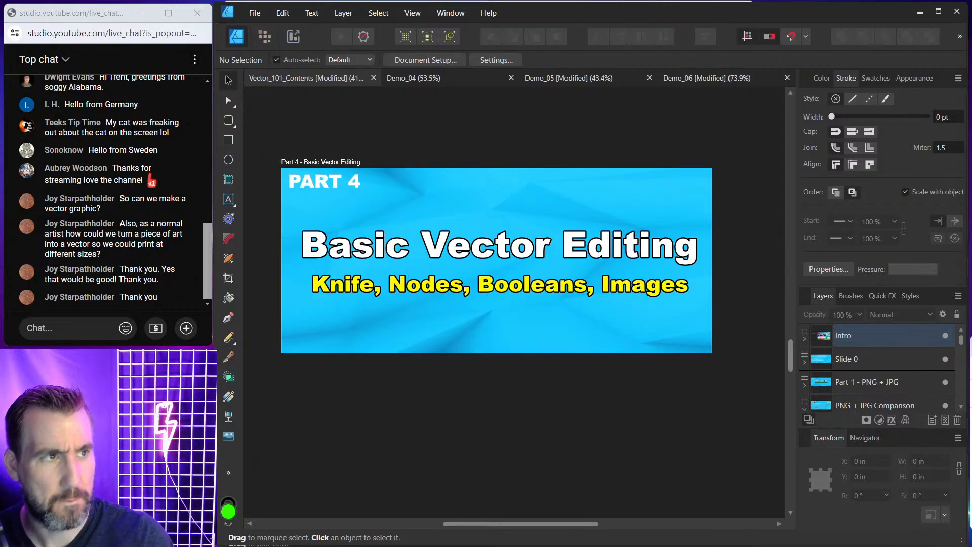
# Browse the Magic Mushroom Svg product page on Creative Fabrica and its list of included file formats.
pyautogui.moveTo(971, 106); pyautogui.dragTo(460, 21)
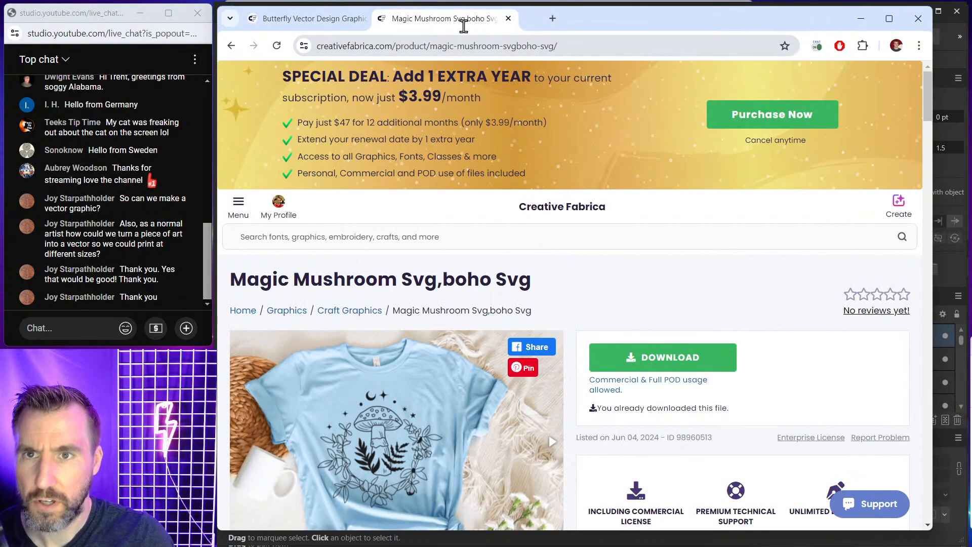
pyautogui.scroll(-3, 473, 310)
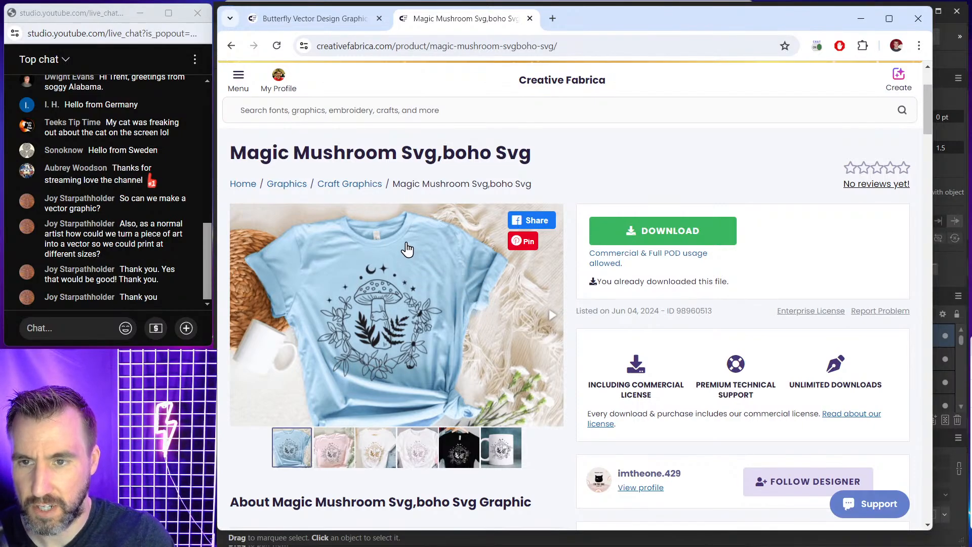
pyautogui.scroll(1, 409, 241)
pyautogui.scroll(-1, 405, 263)
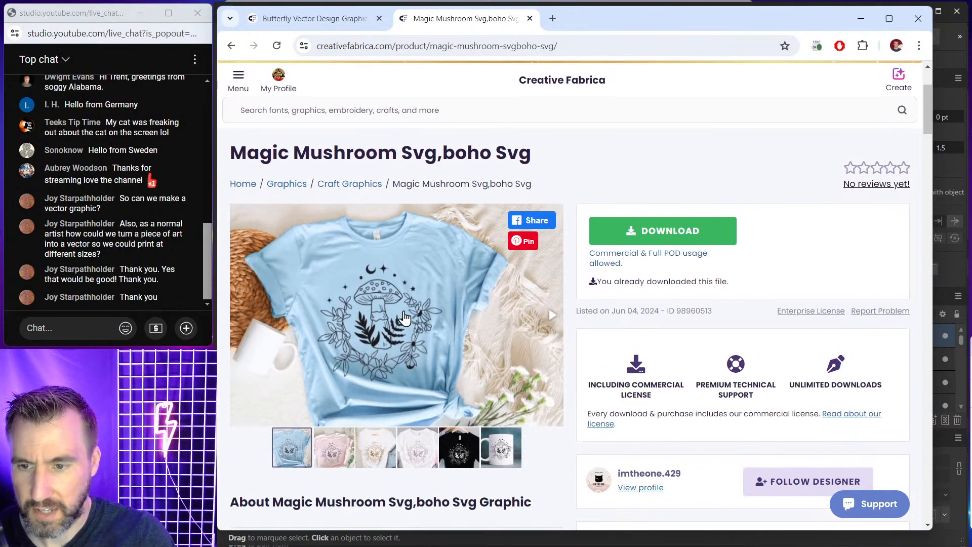
pyautogui.scroll(-4, 451, 286)
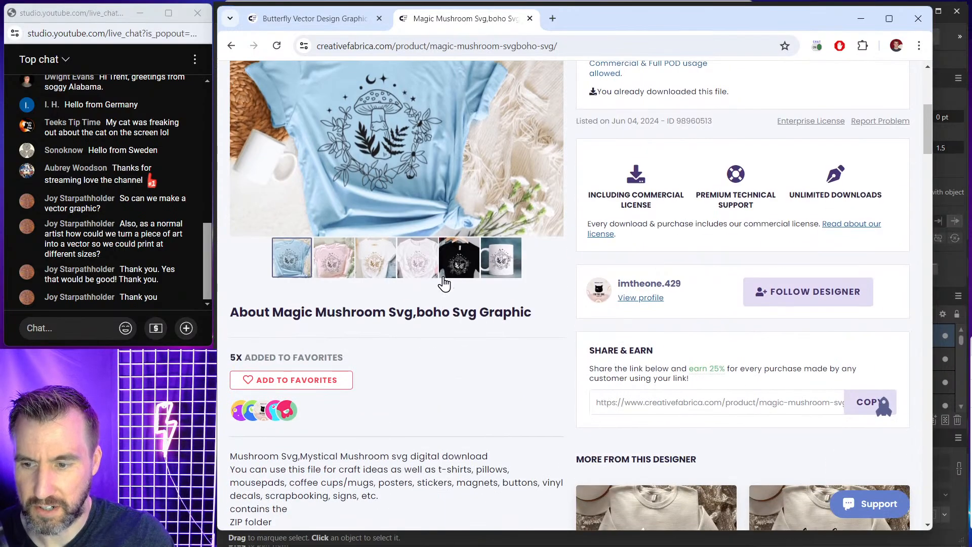
pyautogui.scroll(-5, 429, 231)
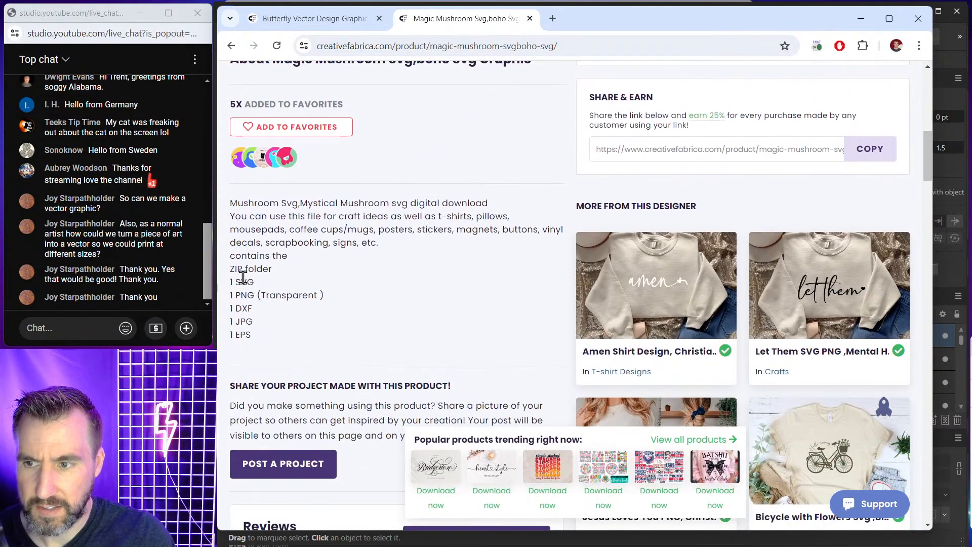
pyautogui.moveTo(233, 280); pyautogui.dragTo(278, 342)
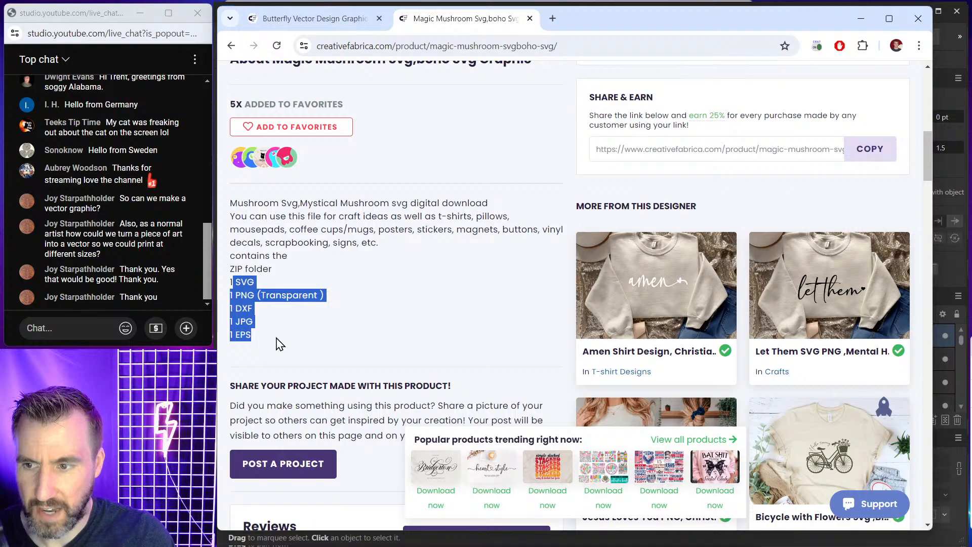
pyautogui.scroll(5, 724, 207)
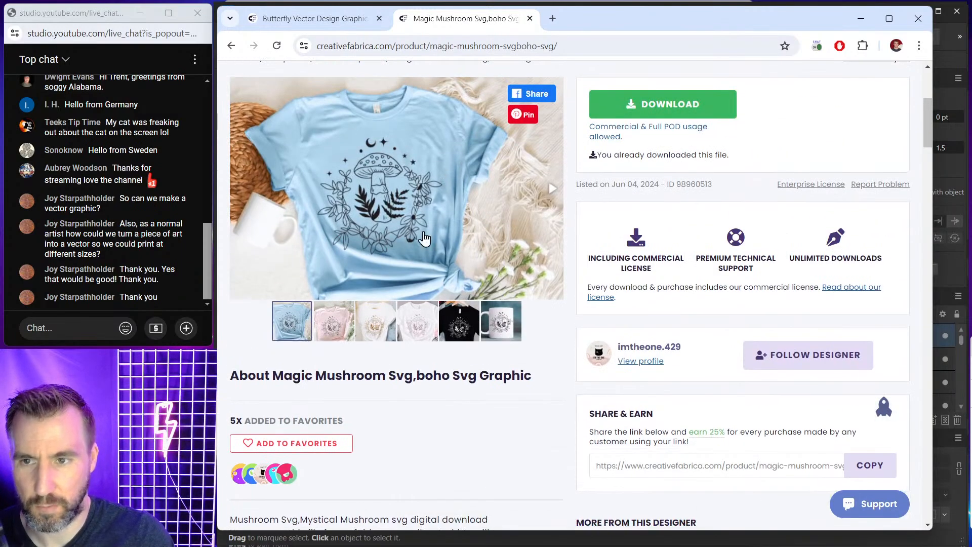
# Open the extracted Magic-mushroom-svgboho-svg-98960513 folder in Boho_Vectors to view its files.
pyautogui.click(861, 24)
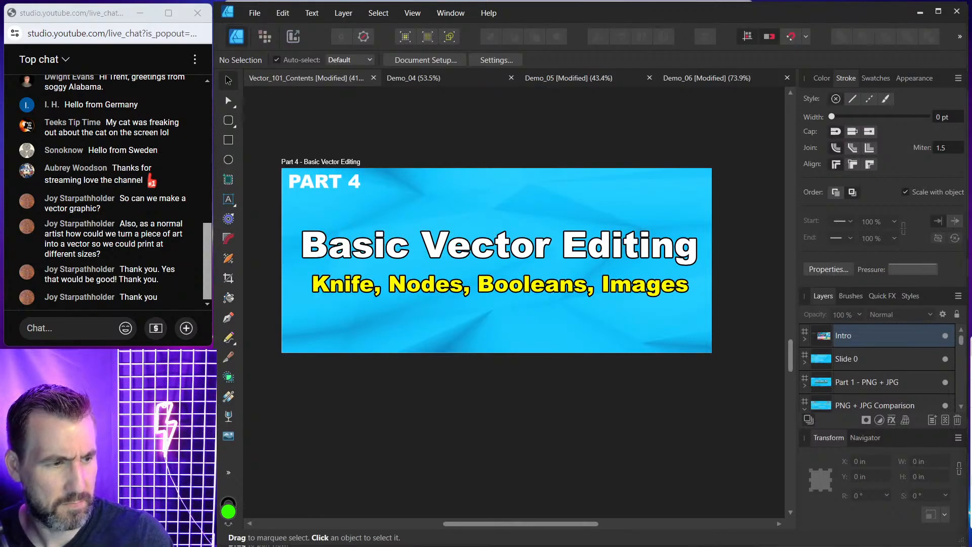
pyautogui.moveTo(971, 242); pyautogui.dragTo(613, 89)
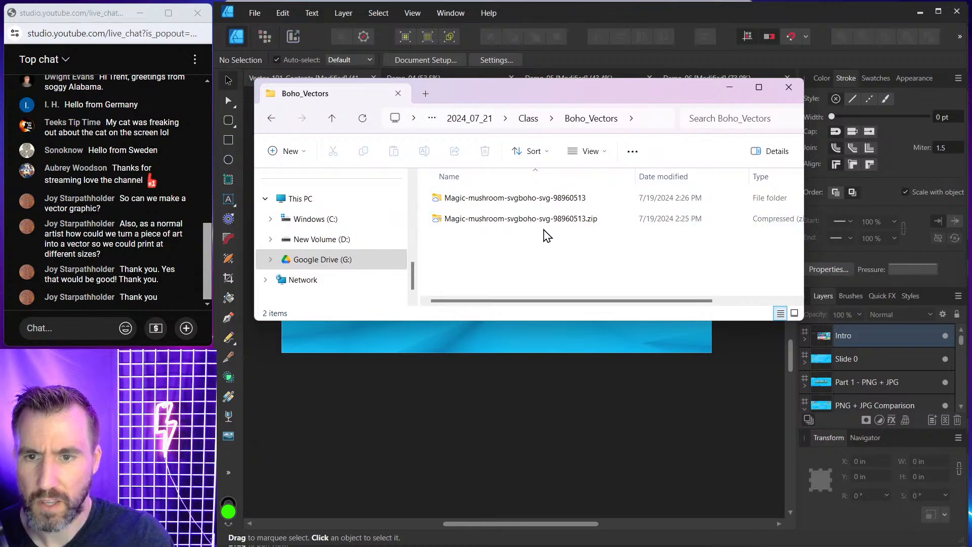
pyautogui.click(557, 220)
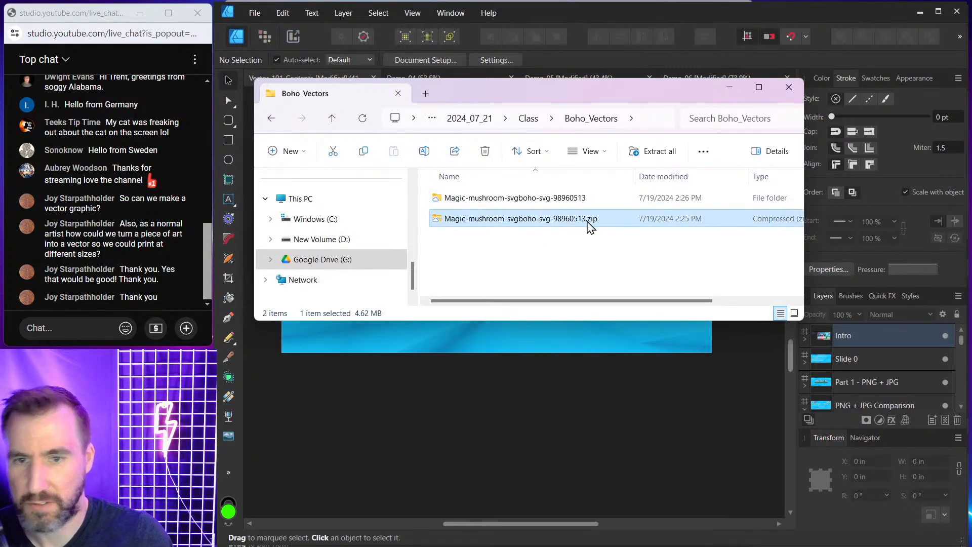
pyautogui.doubleClick(557, 198)
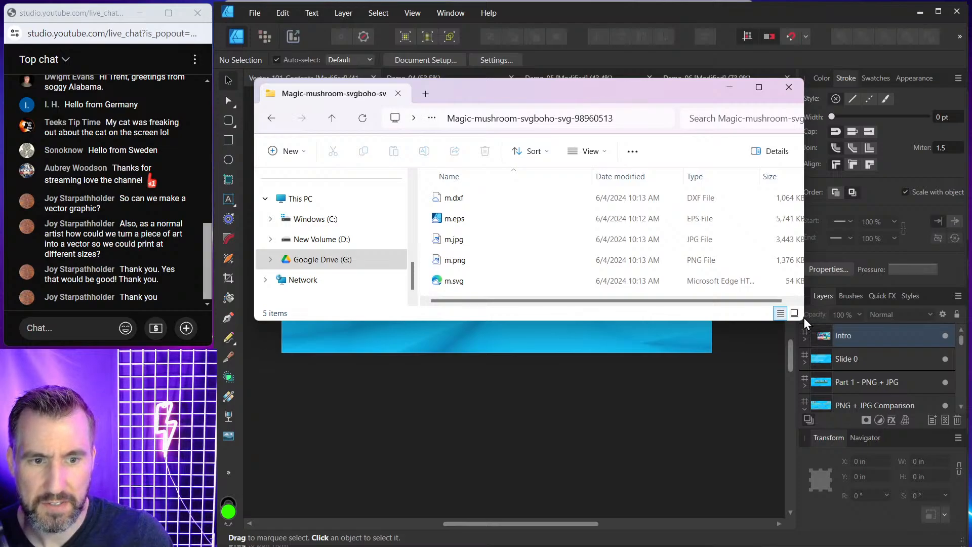
pyautogui.moveTo(804, 320); pyautogui.dragTo(870, 319)
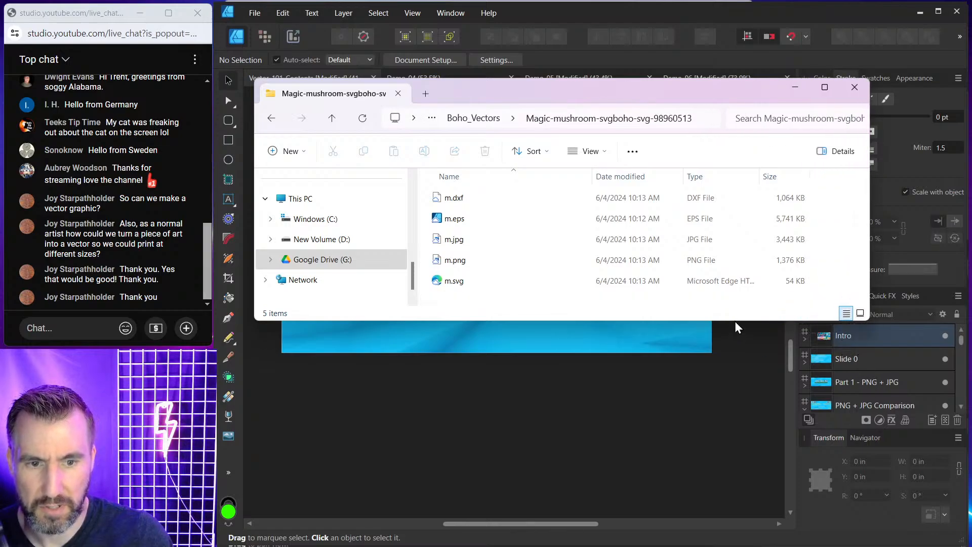
# Enlarge the folder window and open m.svg with Affinity Designer Beta.
pyautogui.moveTo(736, 320); pyautogui.dragTo(731, 409)
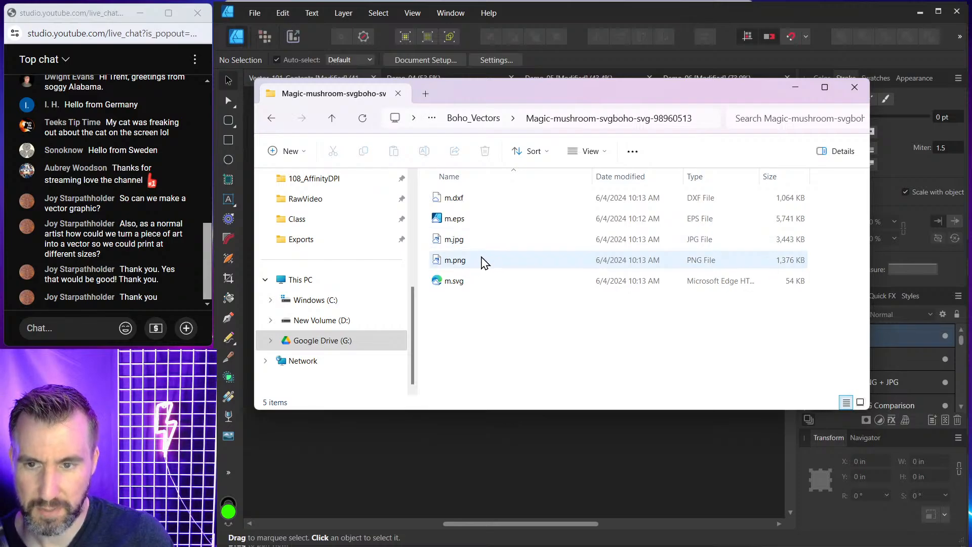
pyautogui.click(454, 283)
pyautogui.rightClick(458, 289)
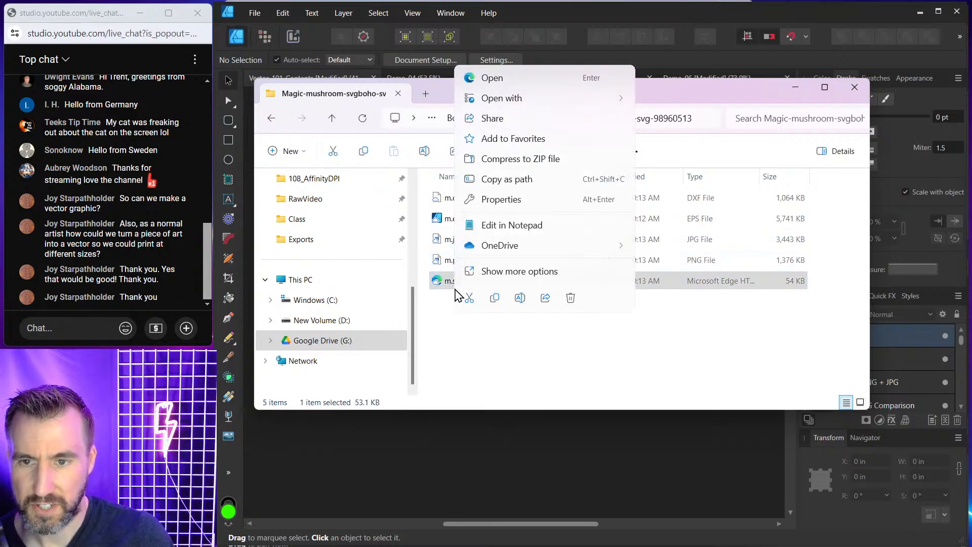
pyautogui.moveTo(504, 97)
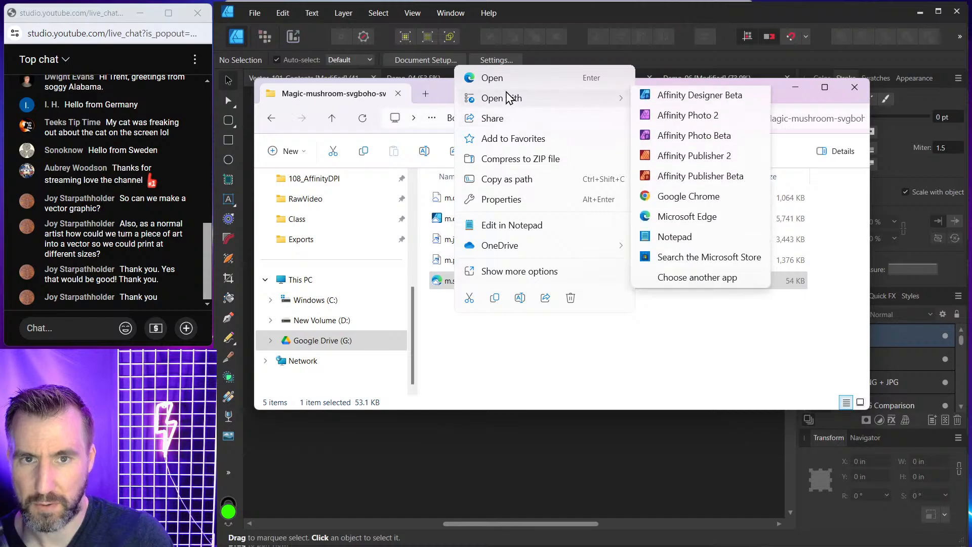
pyautogui.click(678, 107)
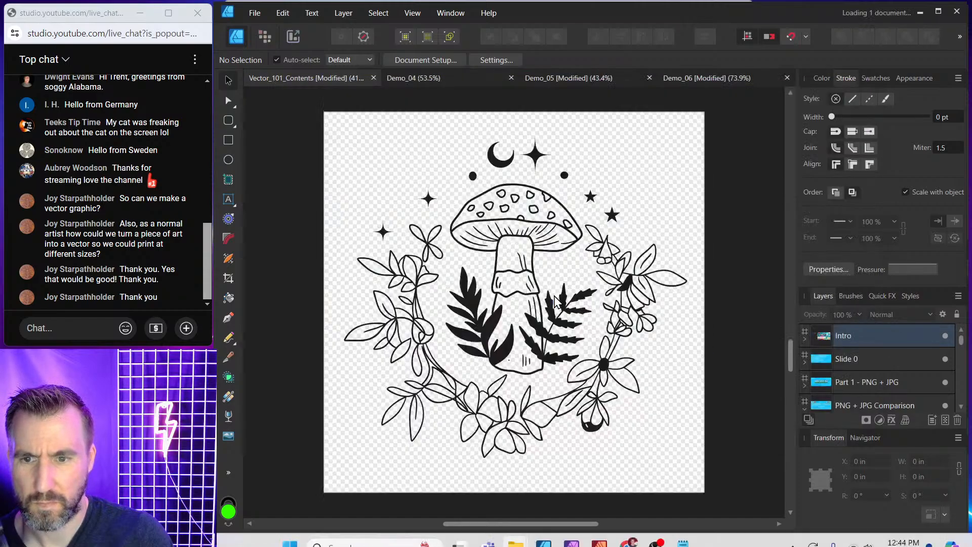
# Close the Demo_06, Demo_05 and Demo_04 documents without saving changes.
pyautogui.click(658, 79)
pyautogui.click(675, 78)
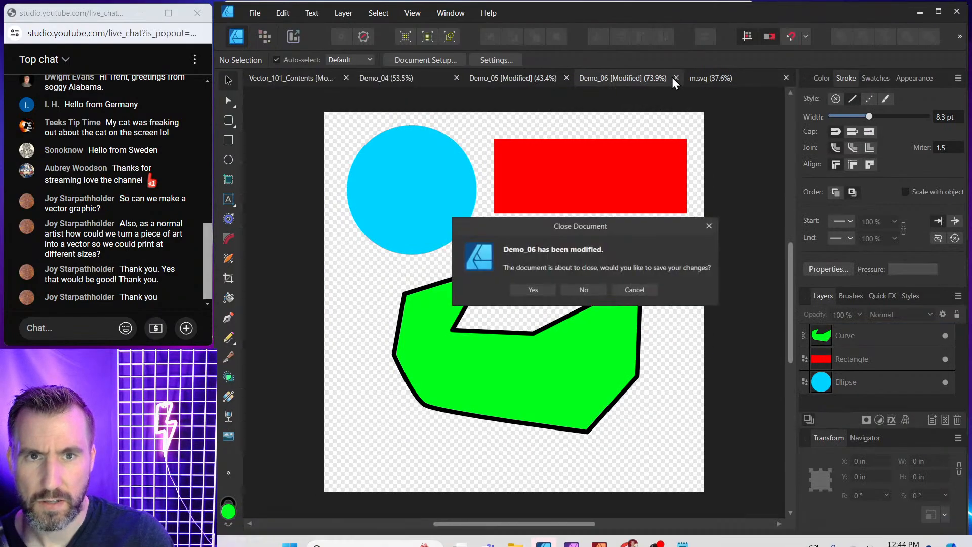
pyautogui.click(584, 290)
pyautogui.click(628, 78)
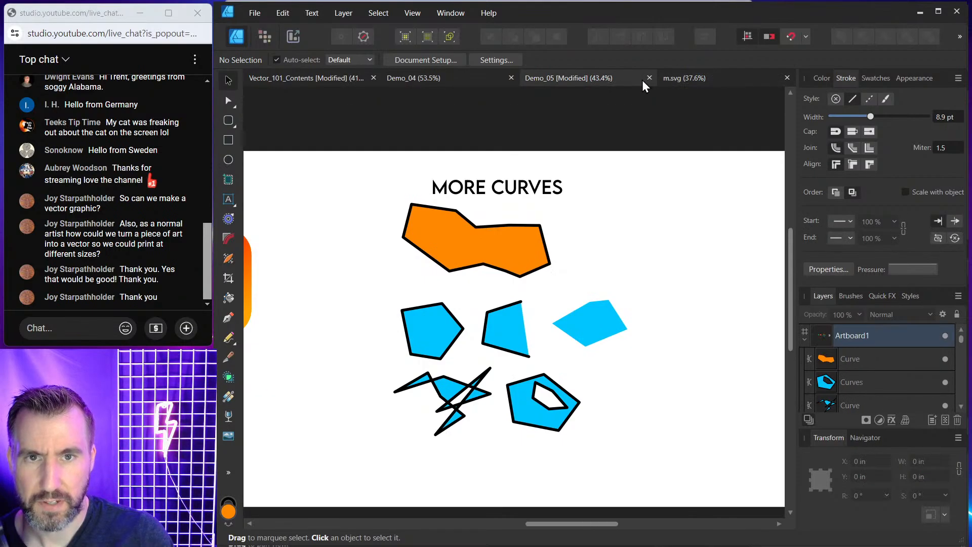
pyautogui.click(649, 77)
pyautogui.click(545, 290)
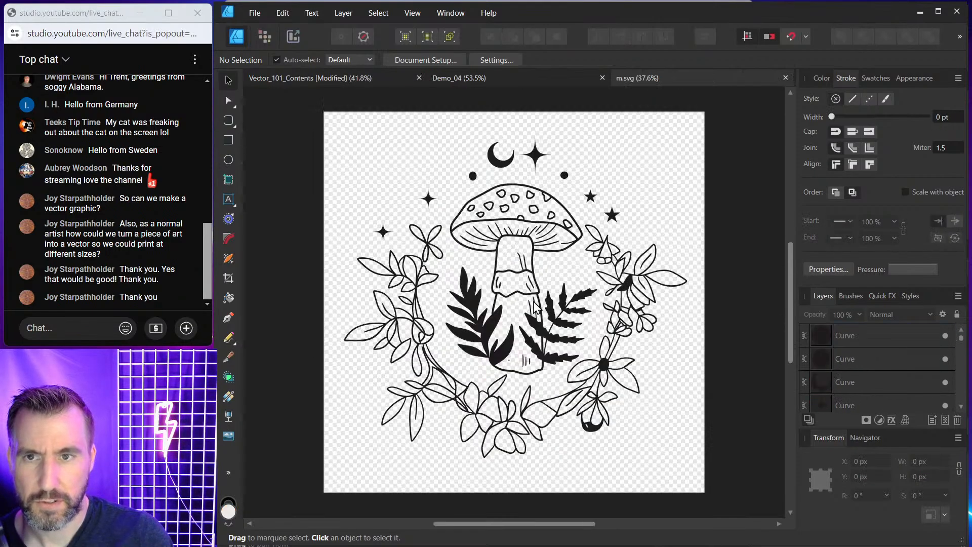
pyautogui.click(528, 77)
pyautogui.click(602, 78)
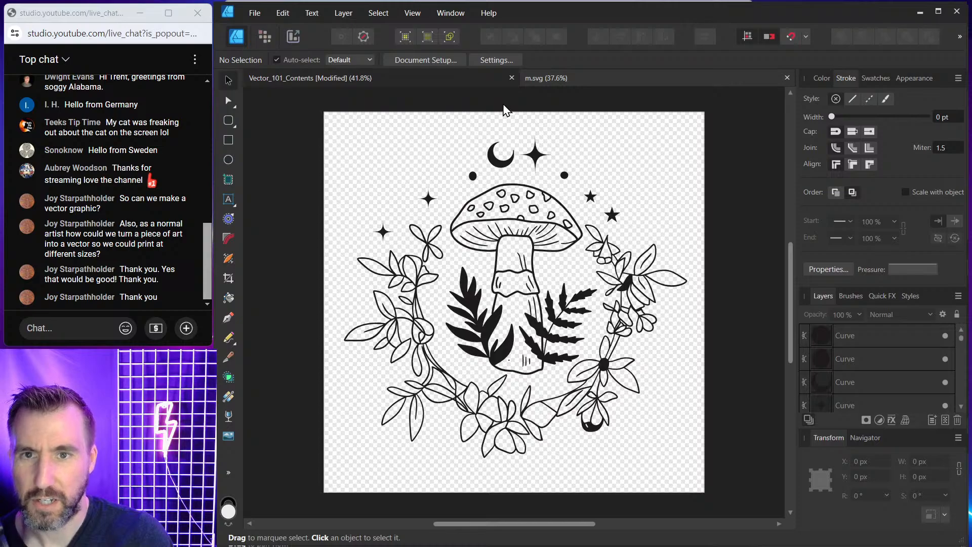
pyautogui.click(486, 78)
pyautogui.click(555, 79)
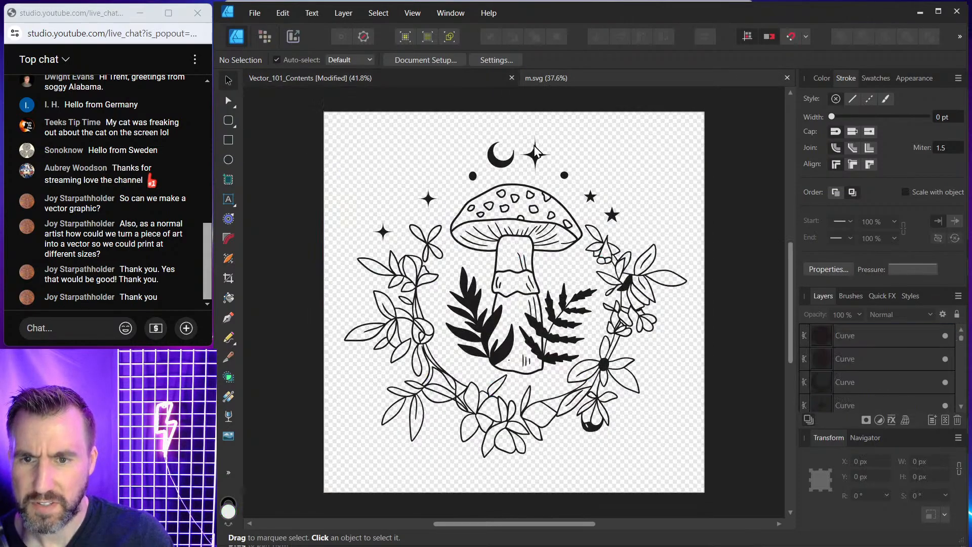
pyautogui.moveTo(570, 546)
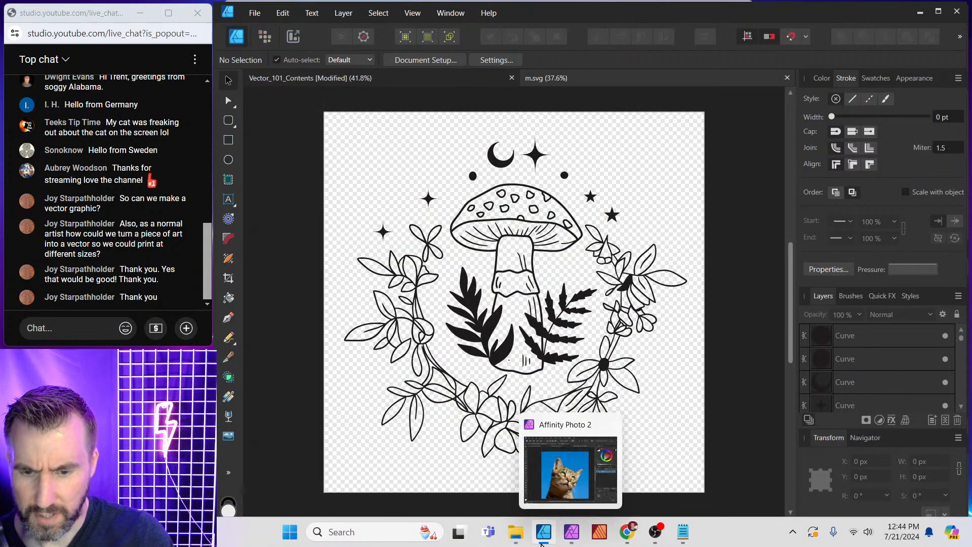
pyautogui.moveTo(515, 532)
pyautogui.click(608, 471)
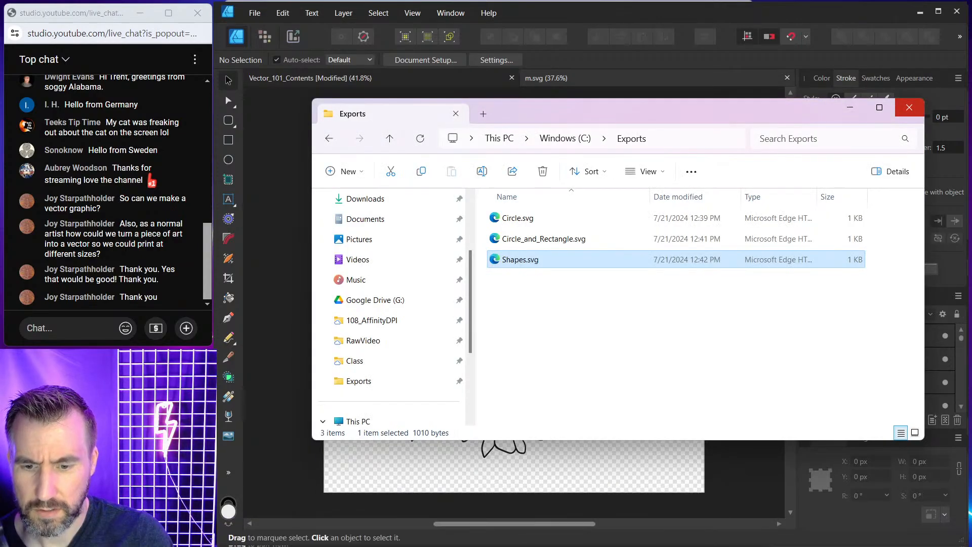
pyautogui.click(510, 519)
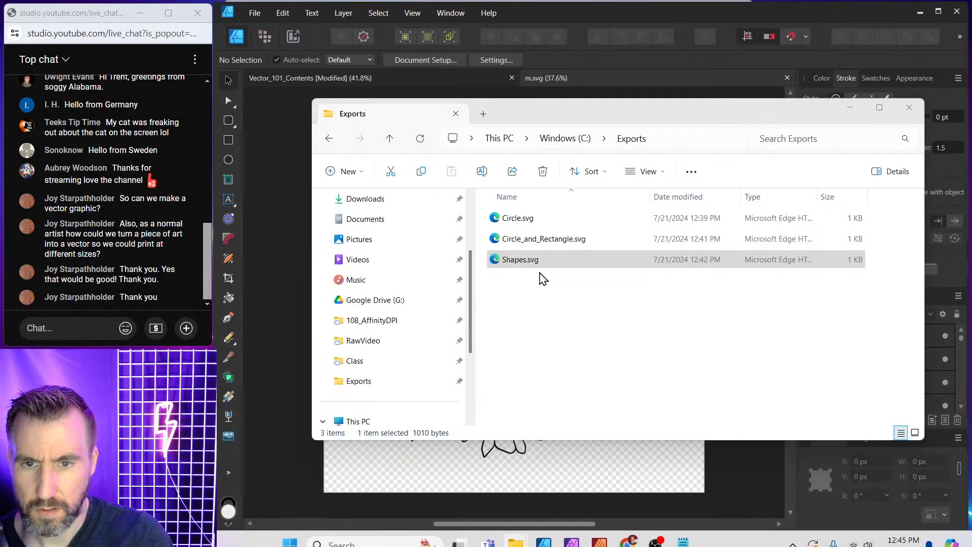
pyautogui.click(909, 107)
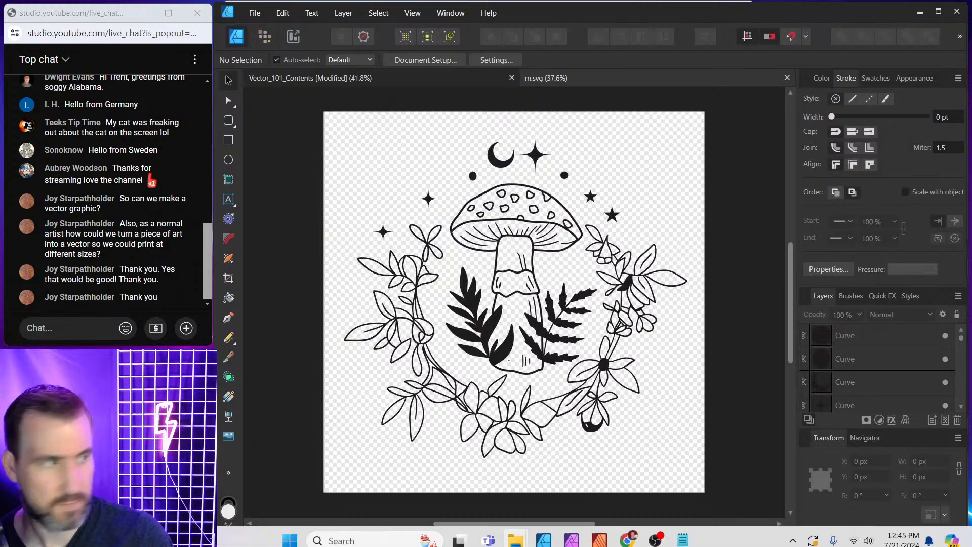
# Open m.eps from the Magic-mushroom folder with Affinity Designer 2, just once.
pyautogui.moveTo(516, 531)
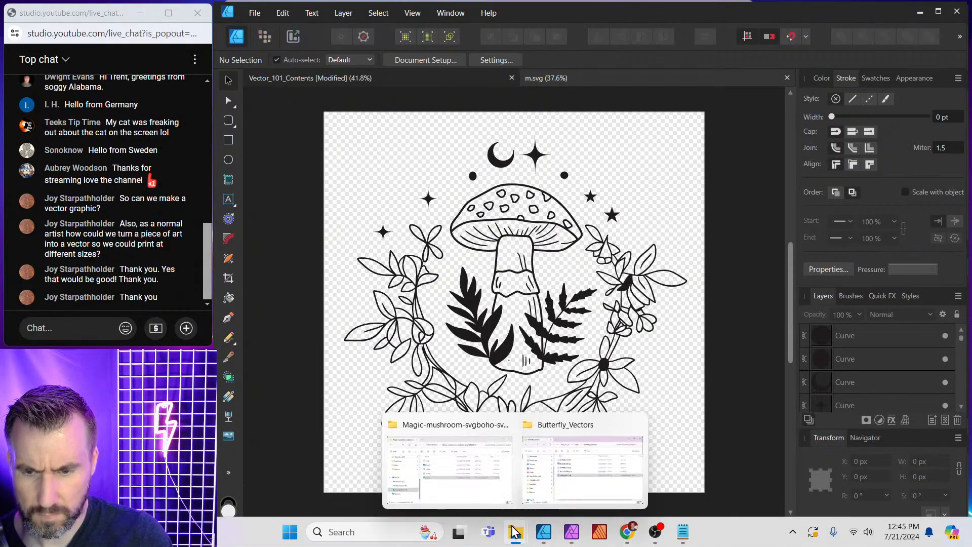
pyautogui.click(461, 477)
pyautogui.click(448, 224)
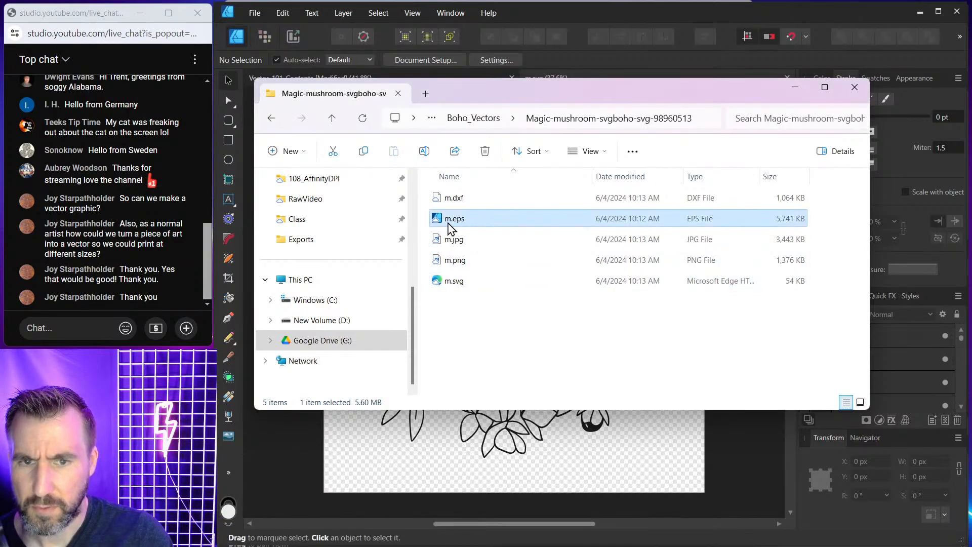
pyautogui.rightClick(451, 226)
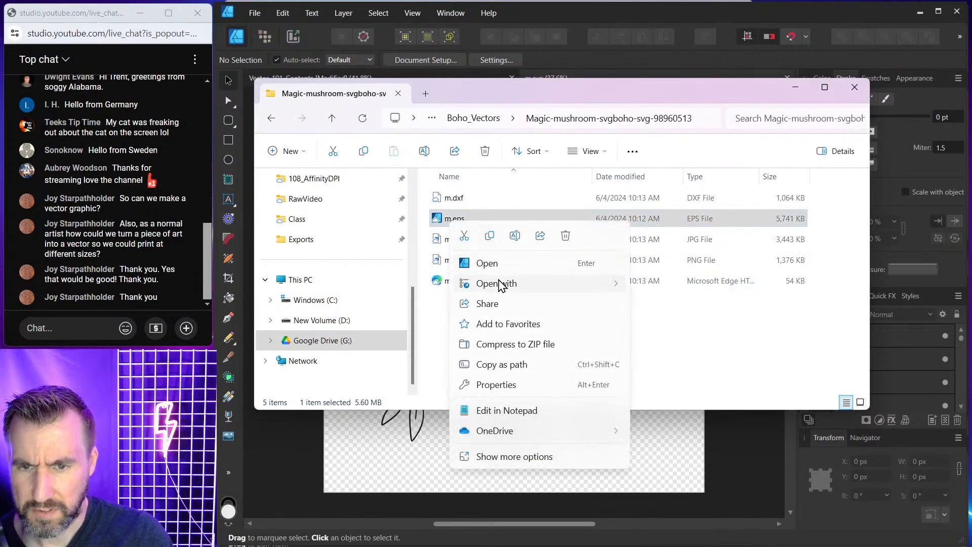
pyautogui.moveTo(497, 283)
pyautogui.click(680, 286)
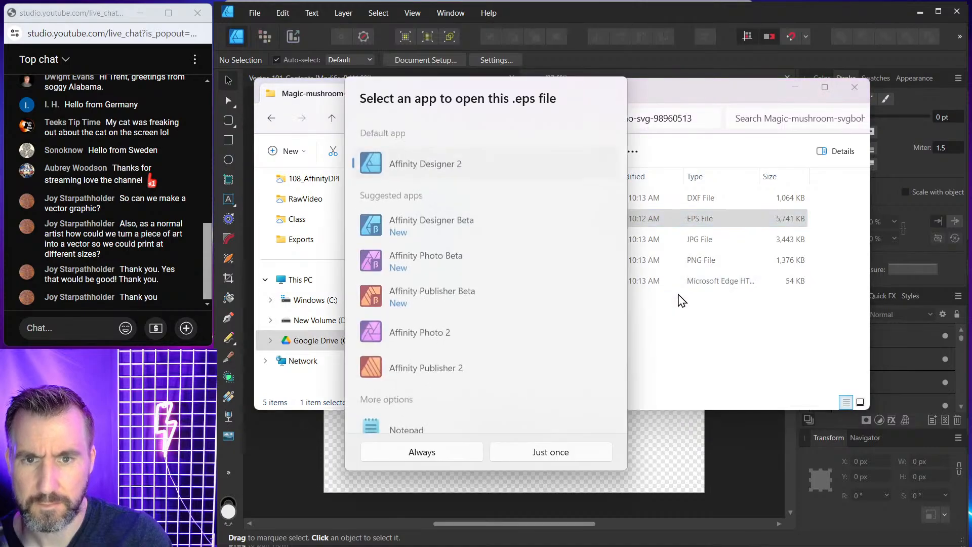
pyautogui.click(551, 449)
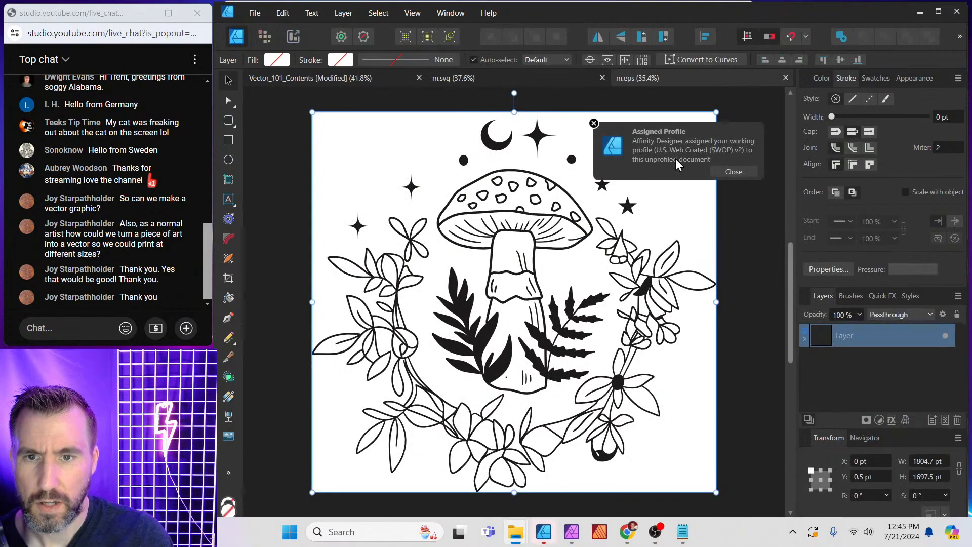
# Dismiss the profile notice and compare the m.svg and m.eps documents by switching between them.
pyautogui.click(732, 171)
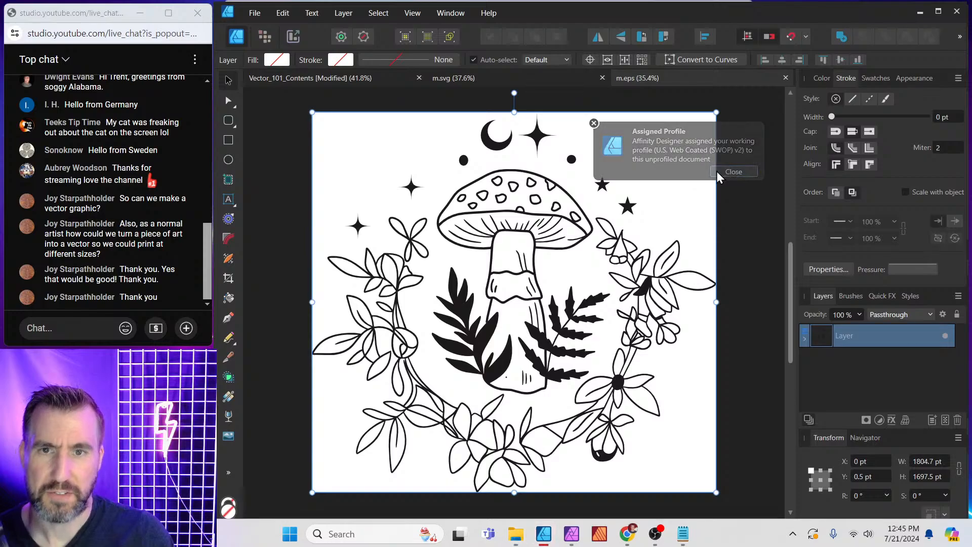
pyautogui.click(516, 80)
pyautogui.click(670, 77)
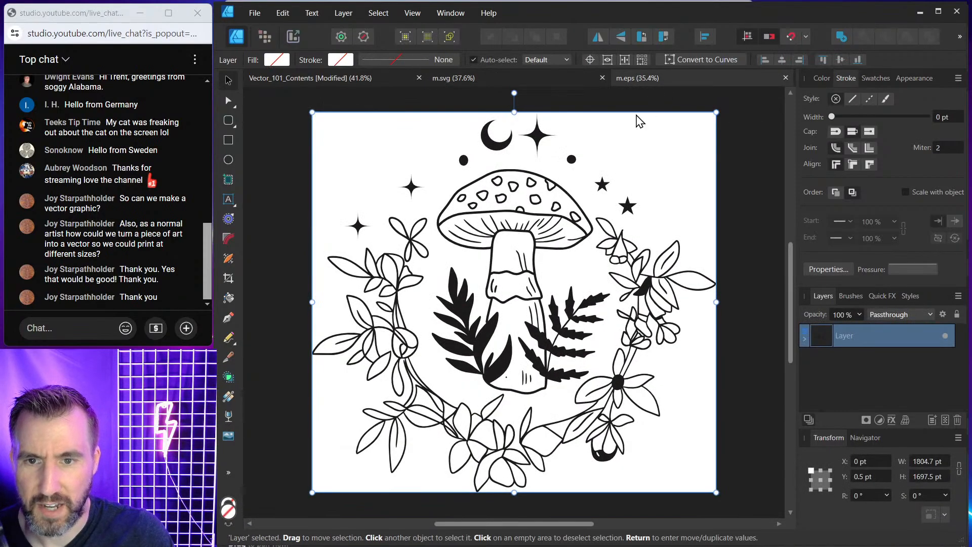
pyautogui.click(569, 78)
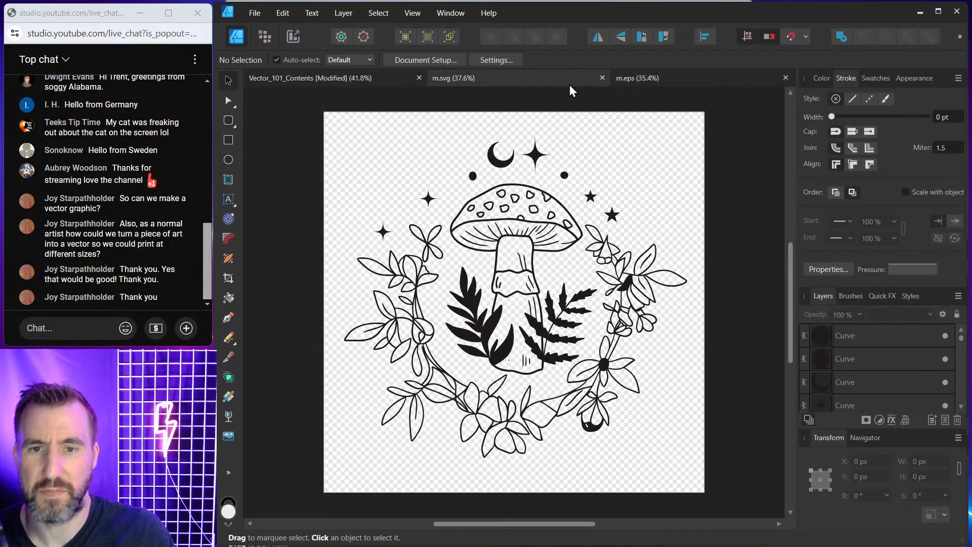
pyautogui.click(663, 80)
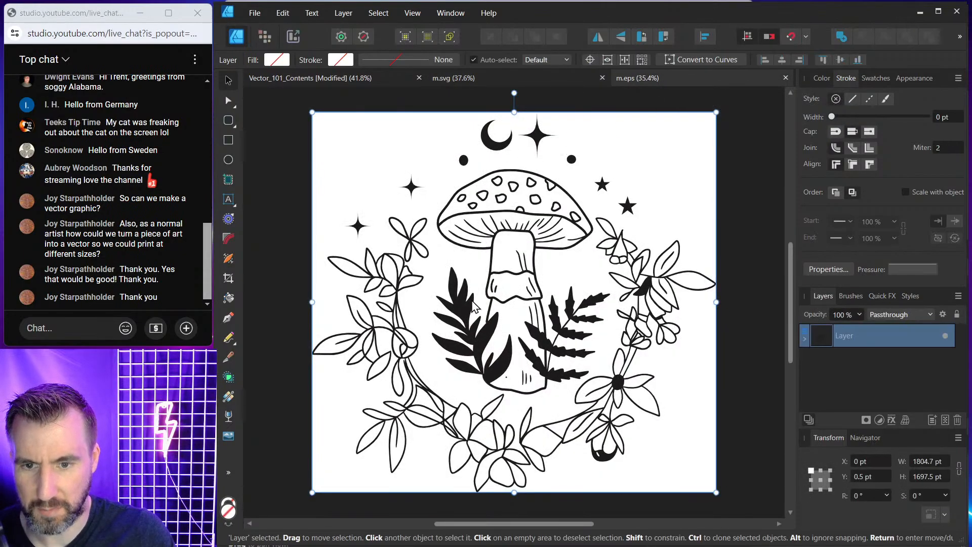
pyautogui.click(509, 79)
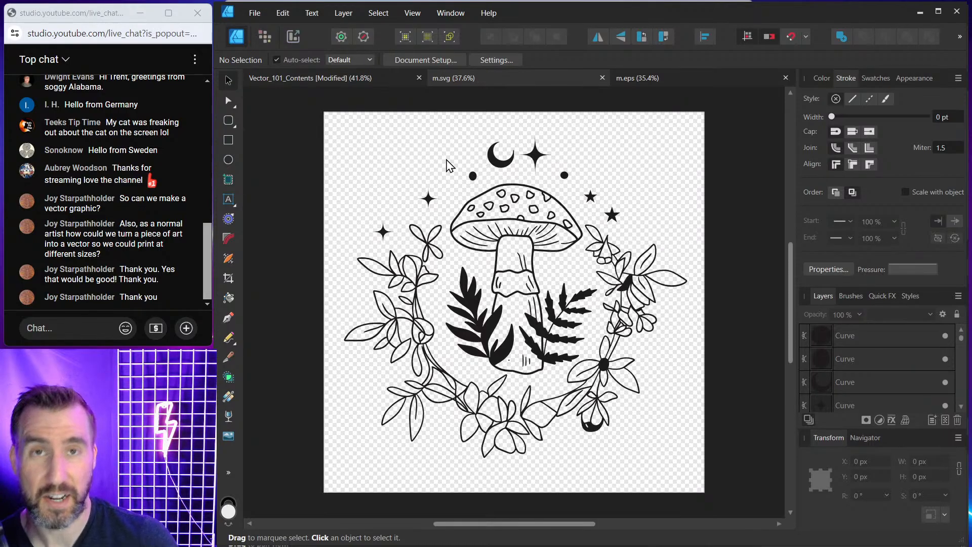
# Select all of the mushroom artwork in m.svg and start a new document.
pyautogui.moveTo(301, 121); pyautogui.dragTo(712, 493)
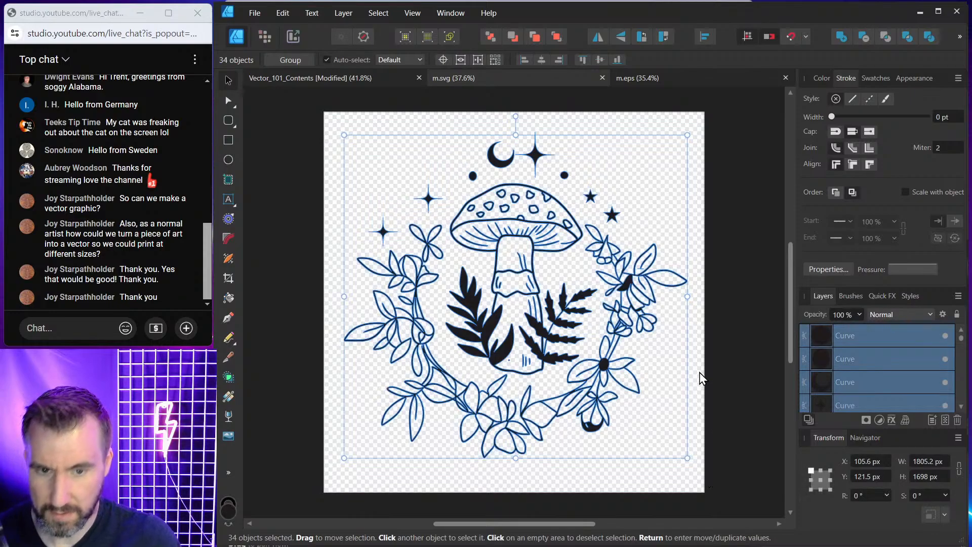
pyautogui.click(253, 12)
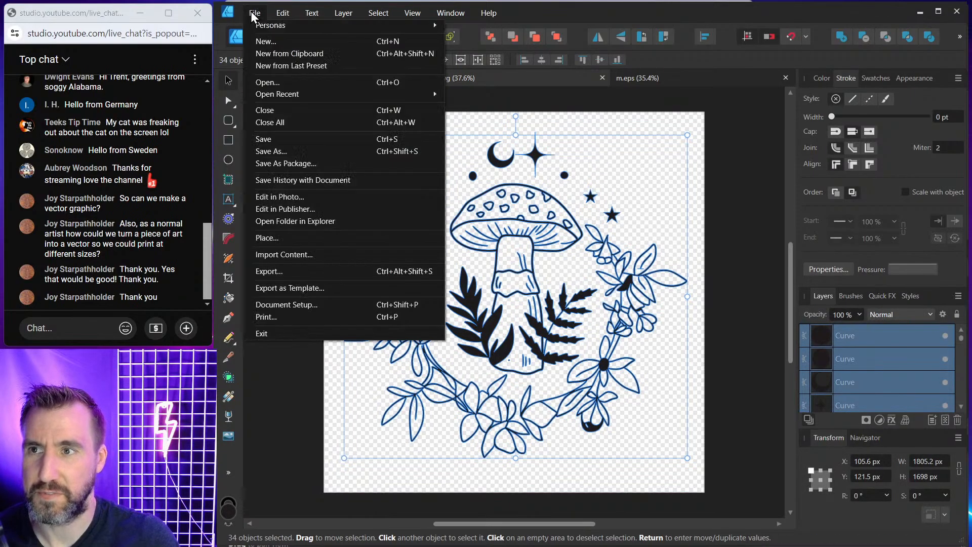
pyautogui.click(264, 41)
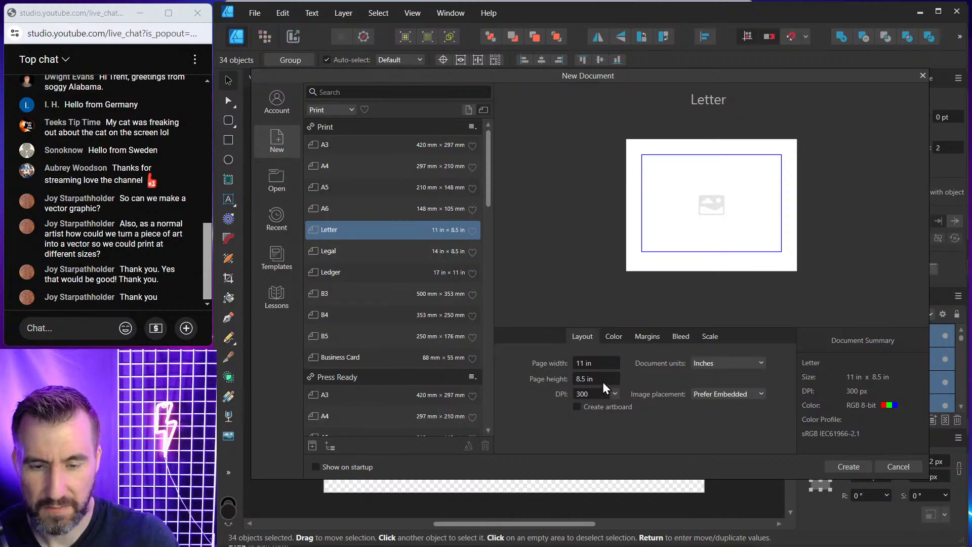
# Set the new document's page width and height to 10 in and create it.
pyautogui.click(598, 363)
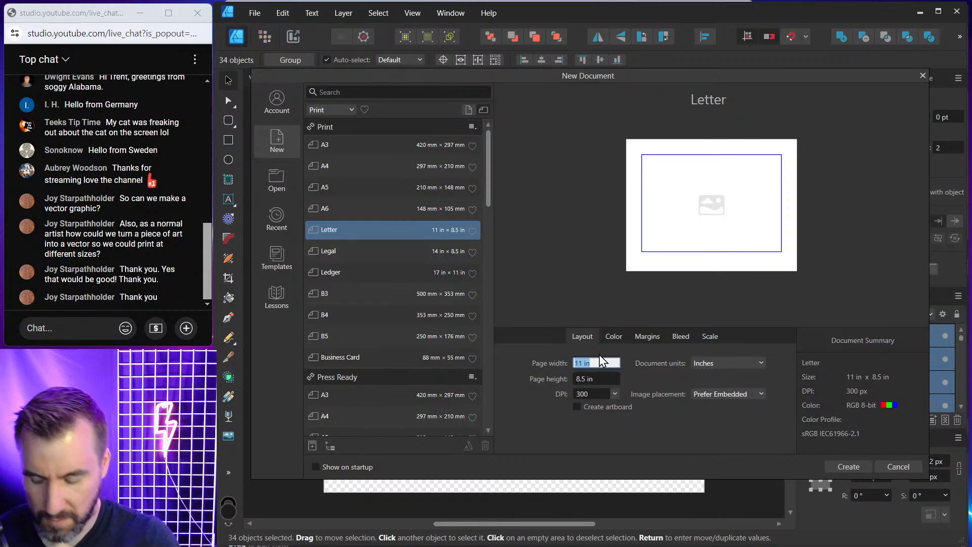
pyautogui.write('19')
pyautogui.press('BackSpace')
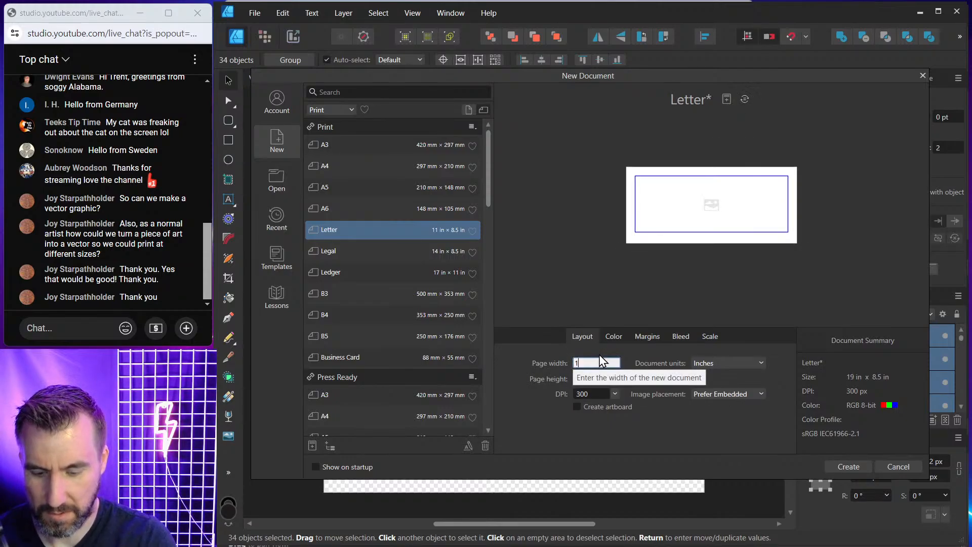
pyautogui.write('9')
pyautogui.press('Tab')
pyautogui.click(606, 360)
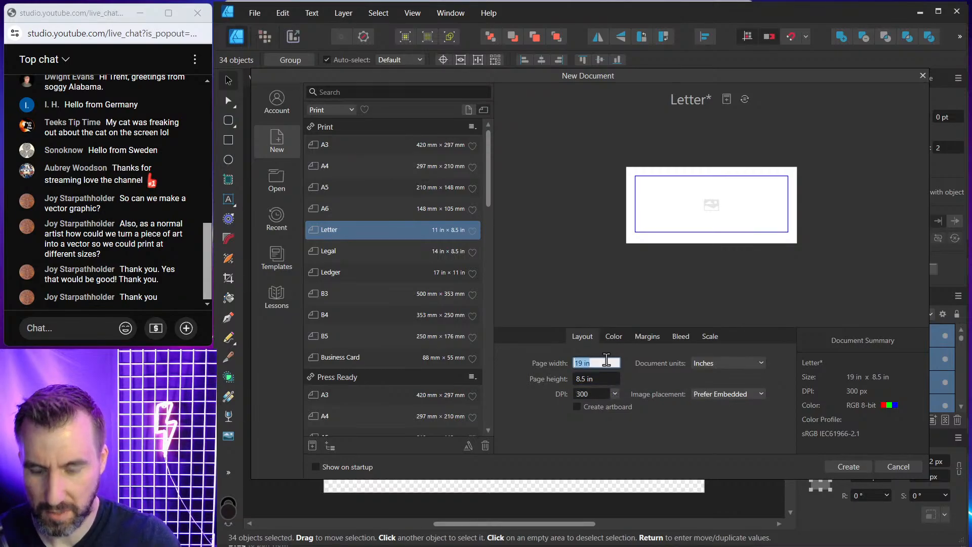
pyautogui.write('10')
pyautogui.press('Tab')
pyautogui.write('10')
pyautogui.press('Tab')
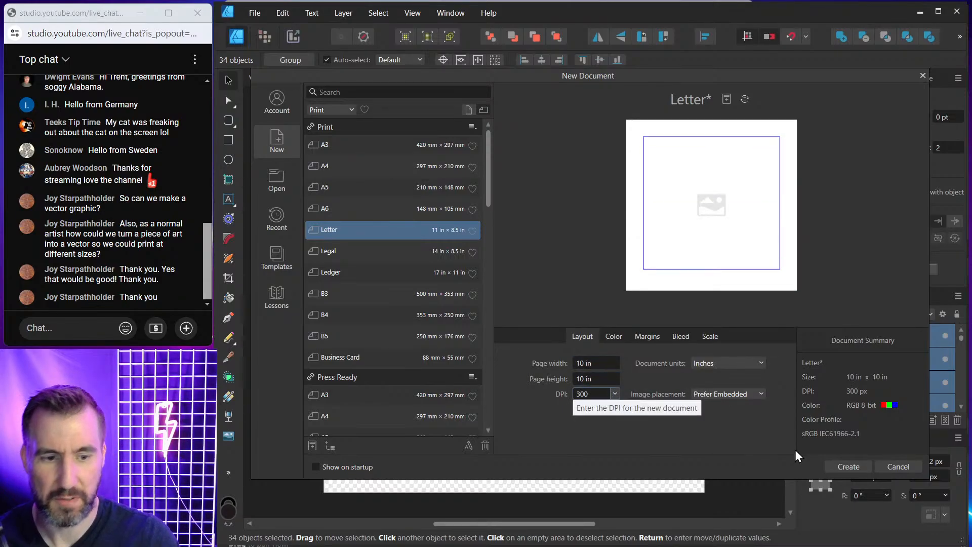
pyautogui.click(861, 463)
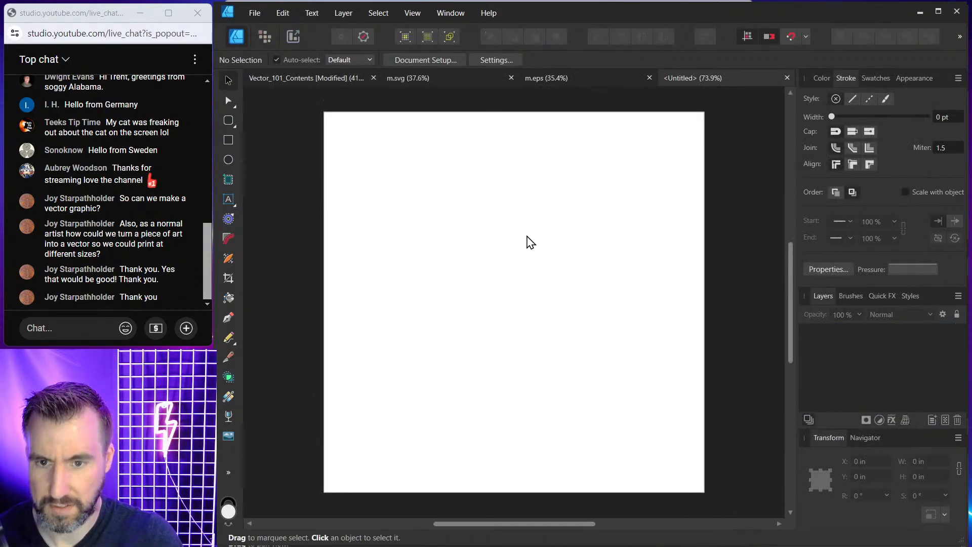
# Paste the mushroom artwork into the new document and scale it to fit the page, then deselect.
pyautogui.hotkey('ctrl', 'v')
pyautogui.keyDown('ctrl'); pyautogui.scroll(-5, 527, 242); pyautogui.keyUp('ctrl')
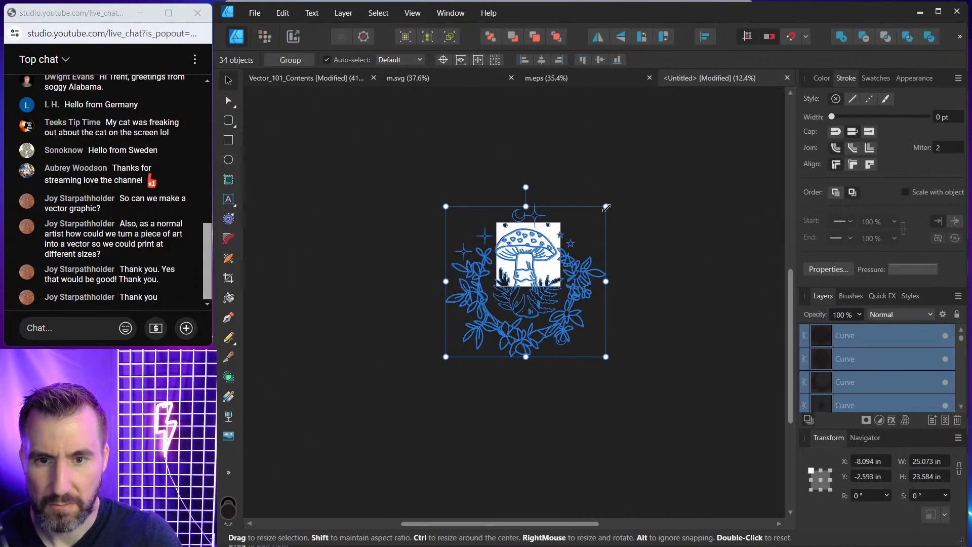
pyautogui.moveTo(606, 207); pyautogui.dragTo(509, 297)
pyautogui.moveTo(486, 332); pyautogui.dragTo(540, 262)
pyautogui.keyDown('ctrl'); pyautogui.scroll(5, 540, 261); pyautogui.keyUp('ctrl')
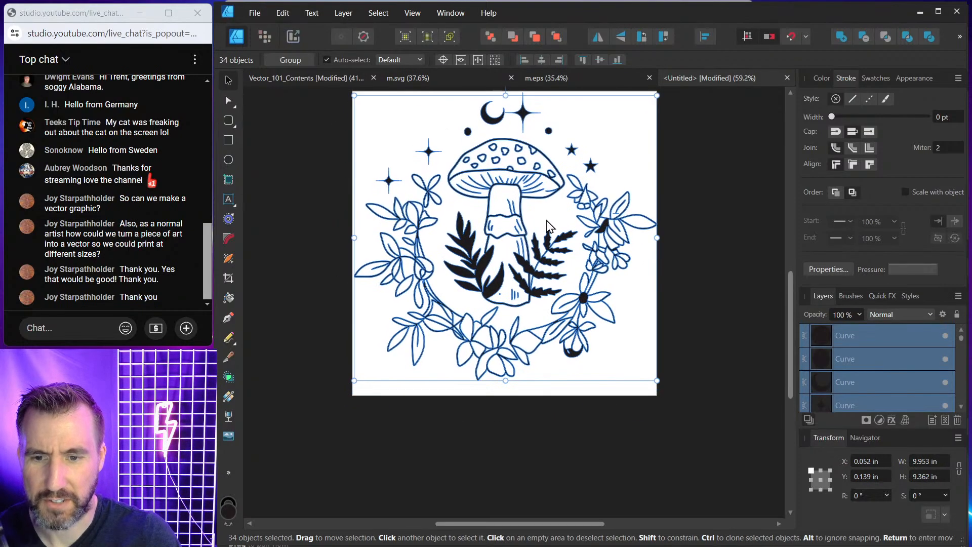
pyautogui.moveTo(546, 222); pyautogui.dragTo(523, 286)
pyautogui.click(660, 217)
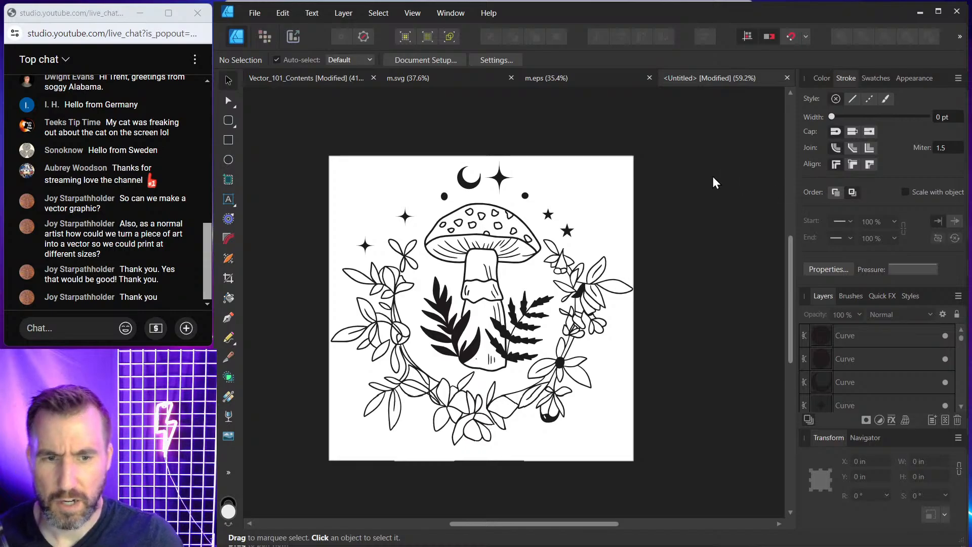
# Save the new document under the file name Demo.afdesign.
pyautogui.hotkey('ctrl', 's')
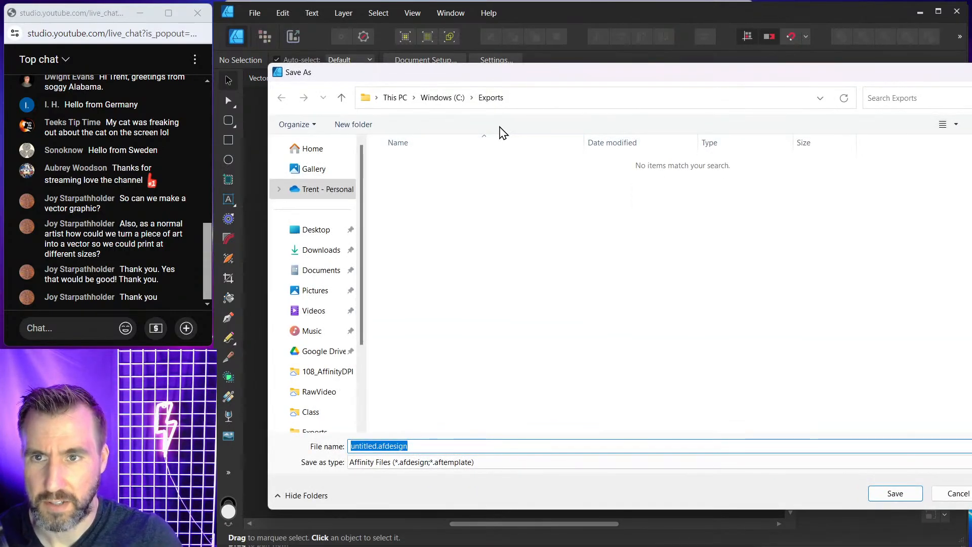
pyautogui.click(341, 446)
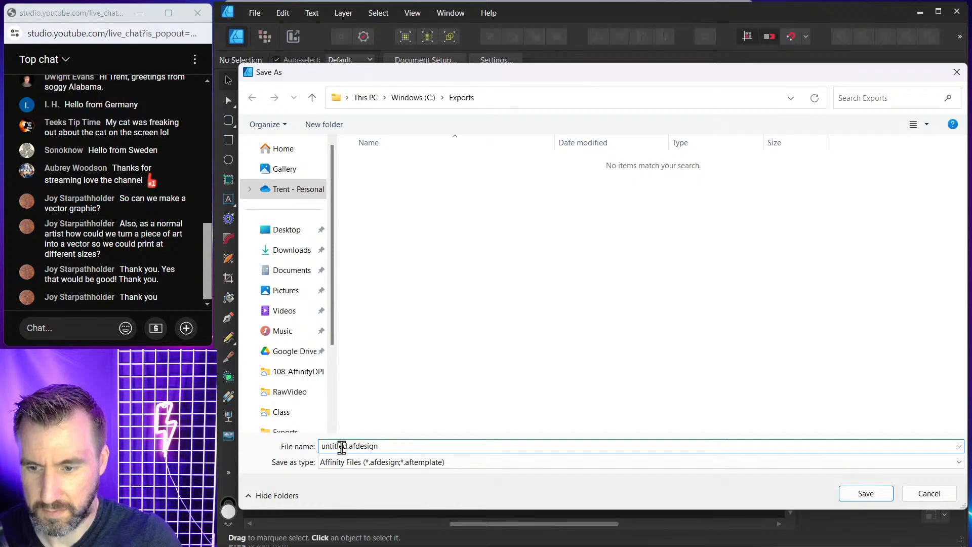
pyautogui.doubleClick(347, 448)
pyautogui.write('Demn')
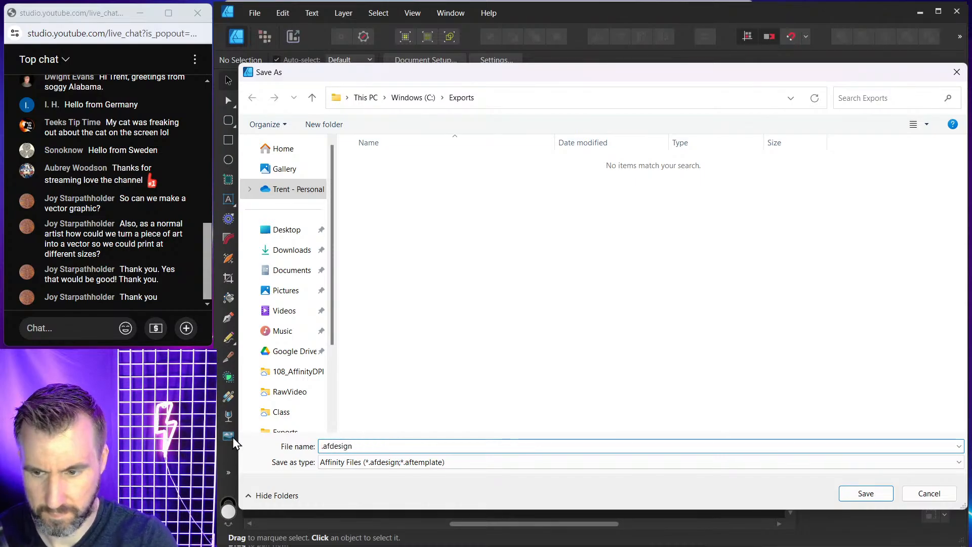
pyautogui.press('BackSpace')
pyautogui.write('o')
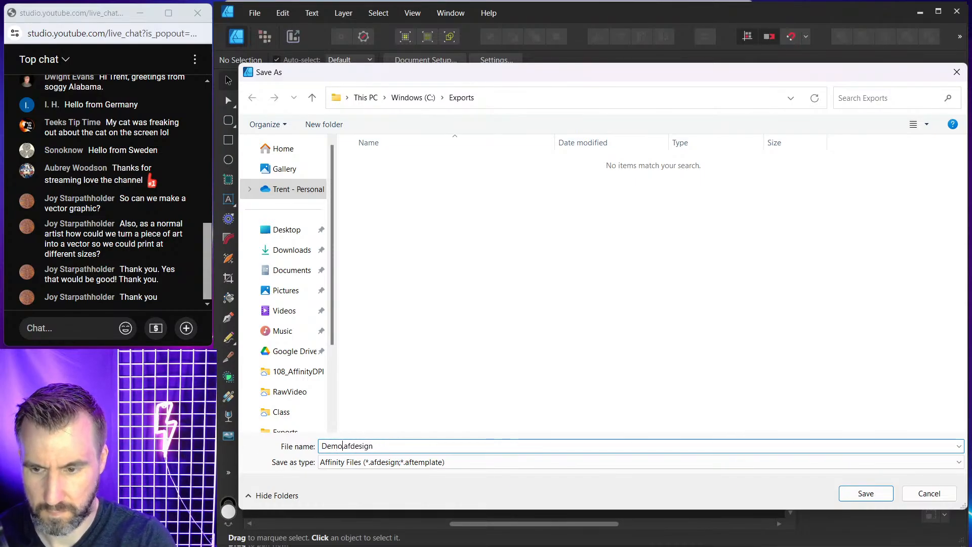
pyautogui.press('Return')
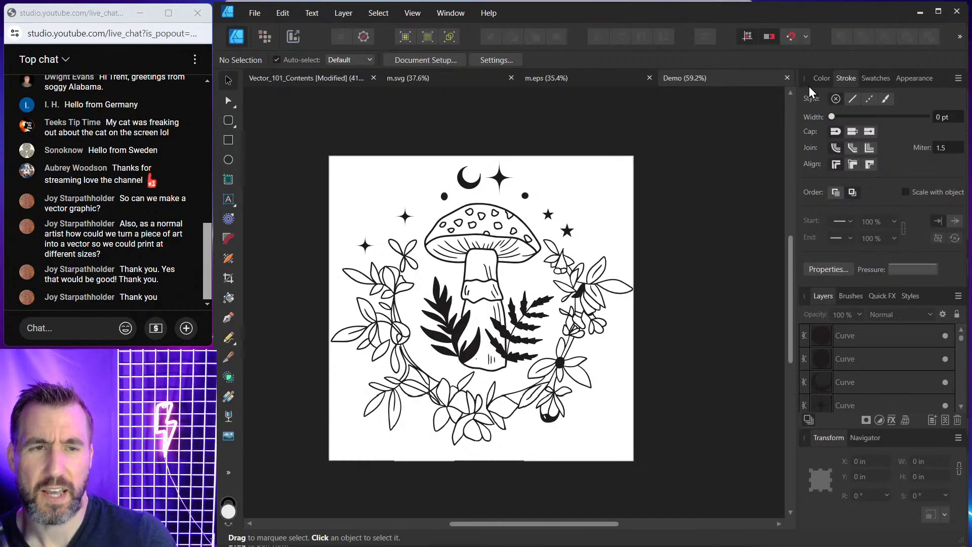
# Inspect the fill colour of the sparkle star above the mushroom in the colour settings.
pyautogui.click(820, 78)
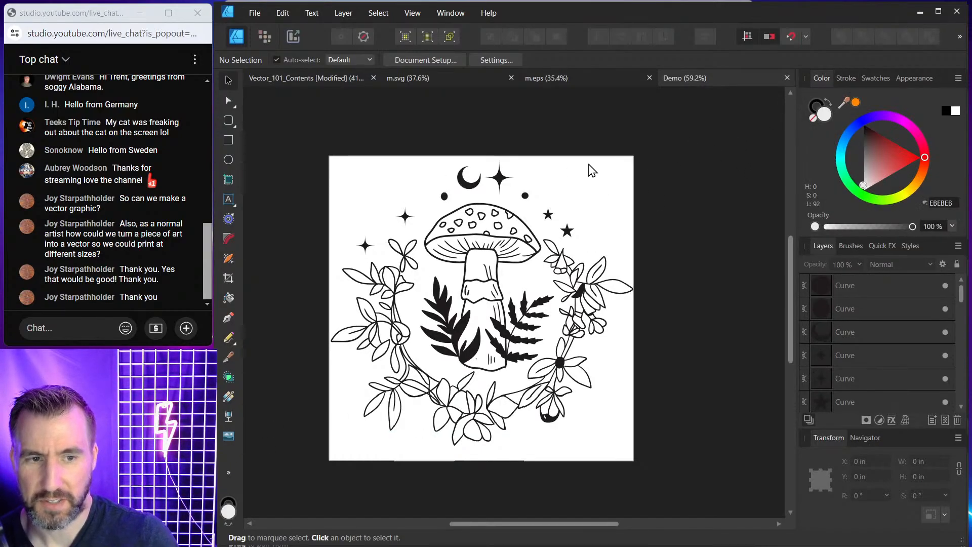
pyautogui.click(499, 183)
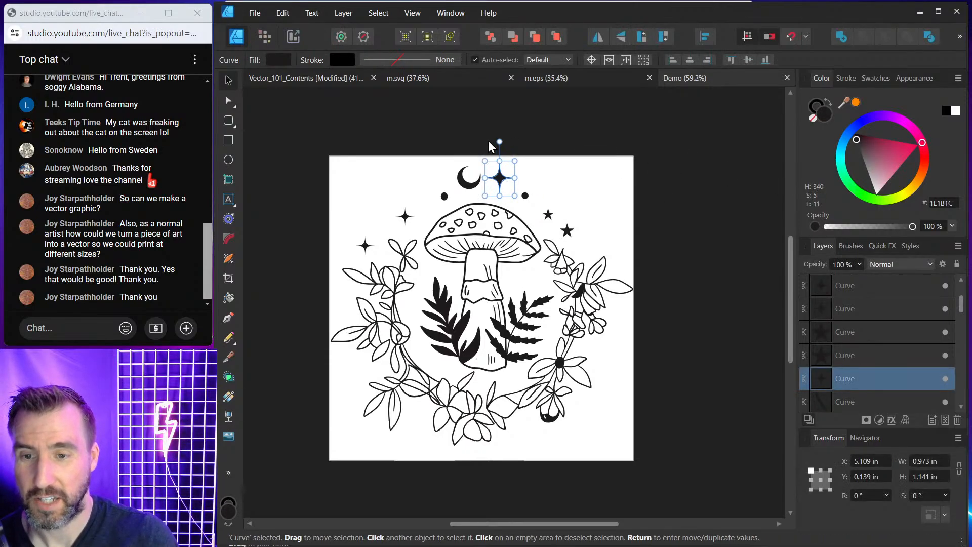
pyautogui.scroll(3, 476, 187)
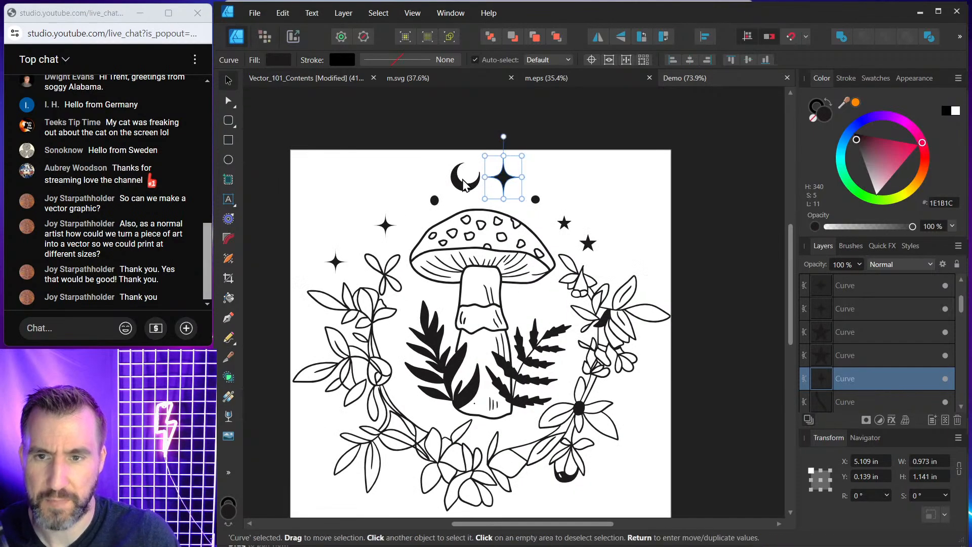
pyautogui.click(592, 160)
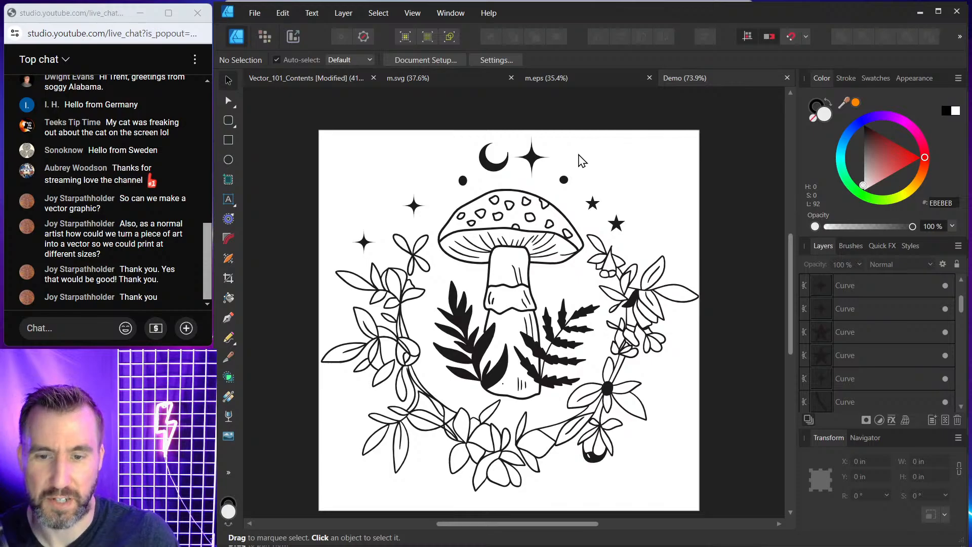
pyautogui.click(531, 158)
pyautogui.scroll(3, 529, 158)
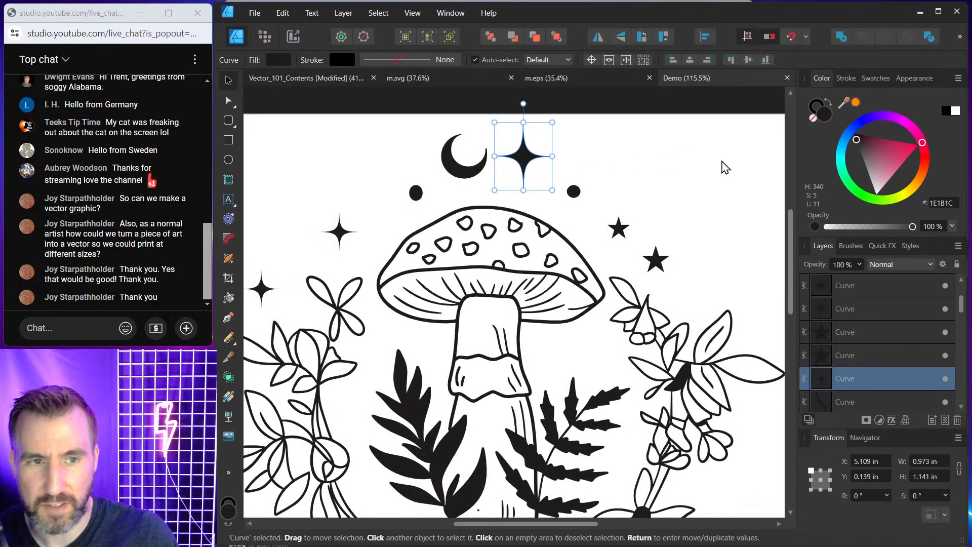
pyautogui.doubleClick(824, 114)
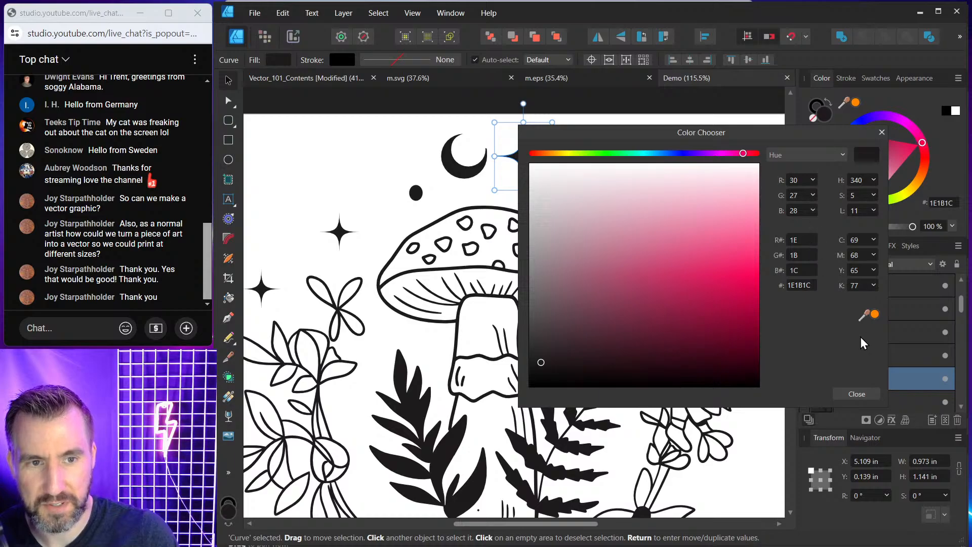
pyautogui.click(870, 397)
pyautogui.hotkey('ctrl', '0')
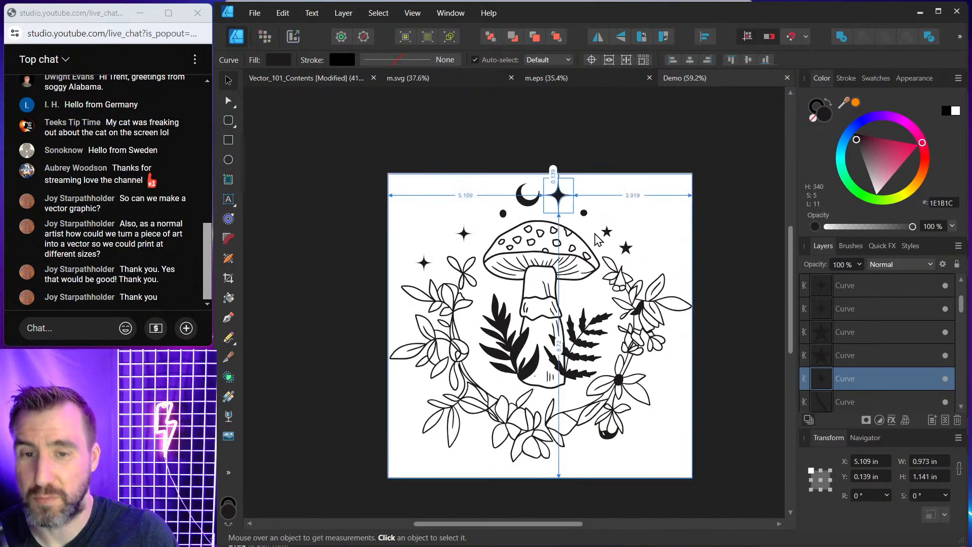
# Select all of the mushroom artwork and set its fill colour to pure black 000000, then deselect.
pyautogui.moveTo(356, 147); pyautogui.dragTo(755, 510)
pyautogui.moveTo(888, 165); pyautogui.dragTo(556, 195)
pyautogui.click(596, 156)
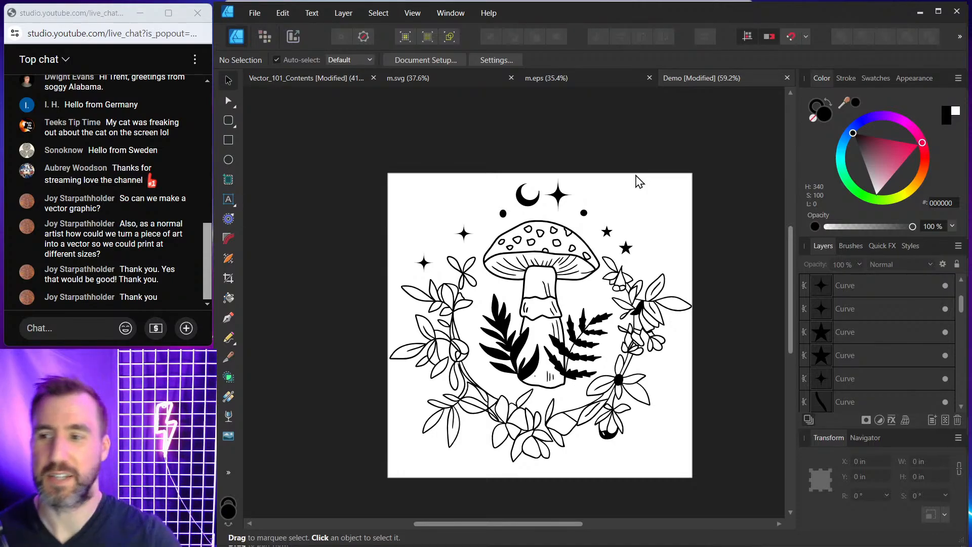
# Give the crescent moon a red stroke of colour FF002E, then deselect it.
pyautogui.scroll(5, 545, 187)
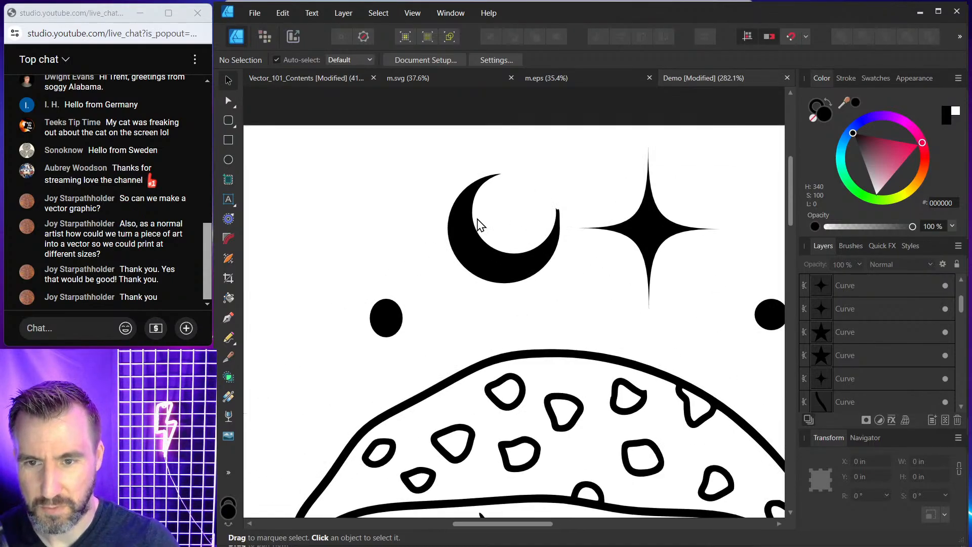
pyautogui.click(475, 223)
pyautogui.click(812, 107)
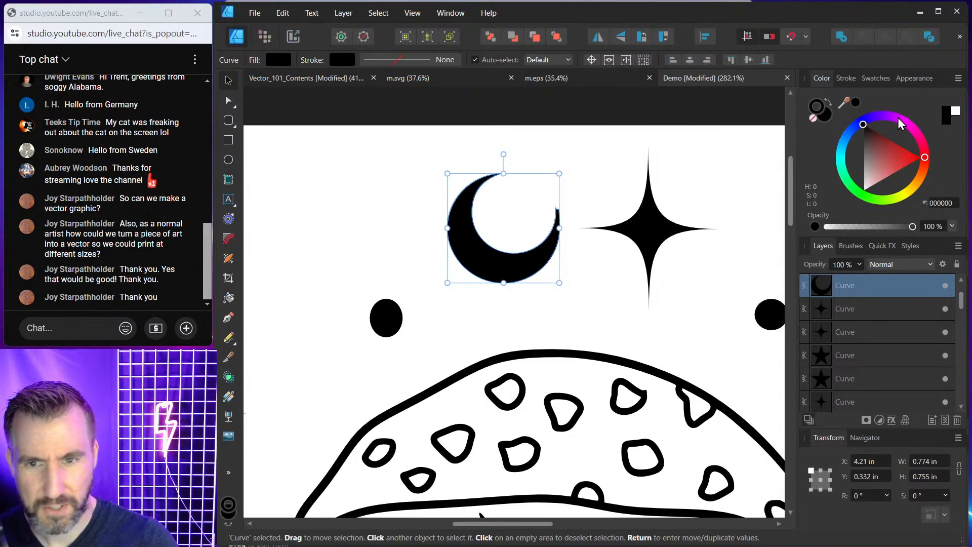
pyautogui.moveTo(898, 117); pyautogui.dragTo(922, 151)
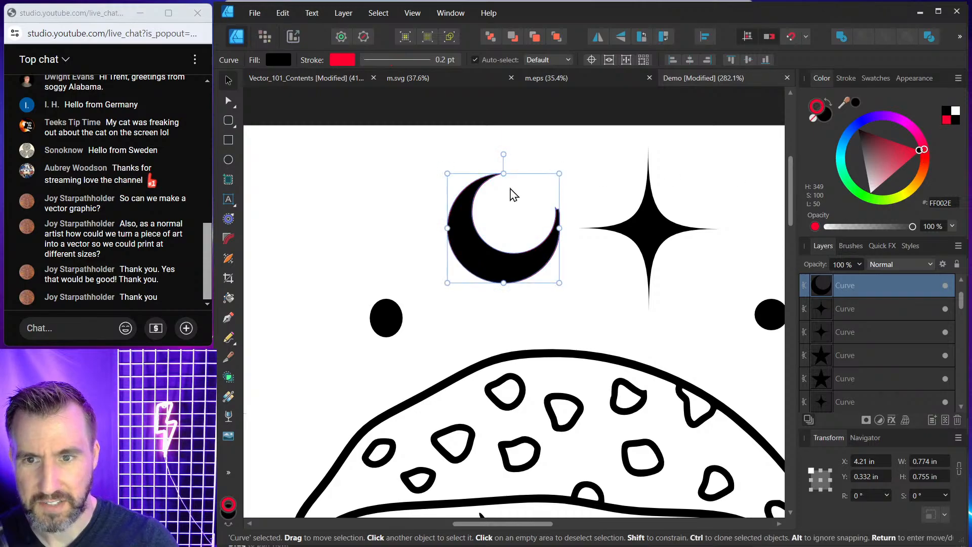
pyautogui.scroll(5, 490, 196)
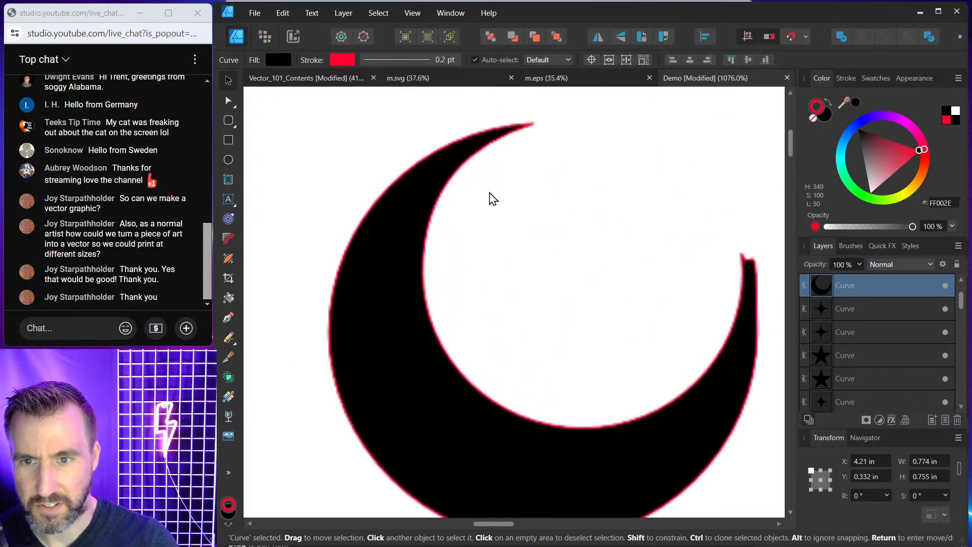
pyautogui.click(299, 169)
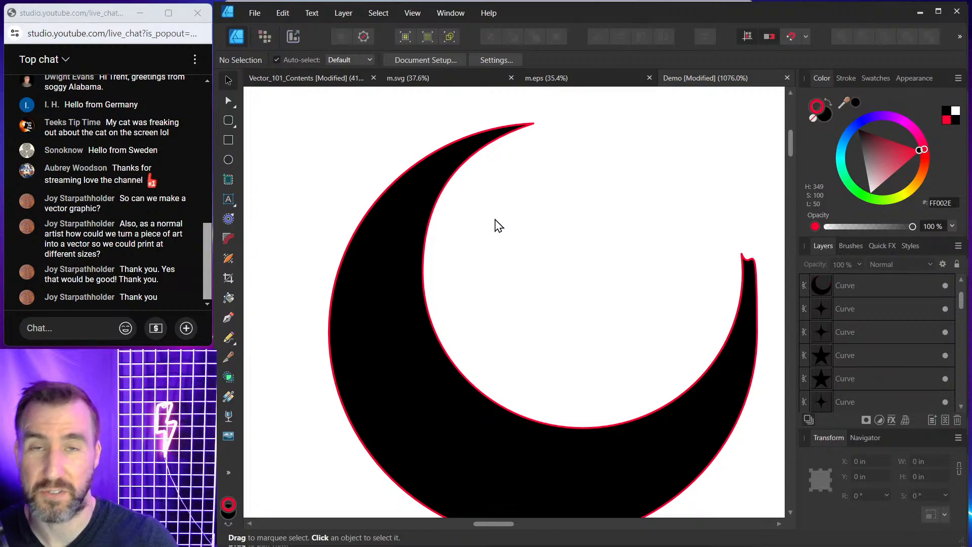
pyautogui.scroll(-5, 485, 223)
pyautogui.scroll(-3, 486, 223)
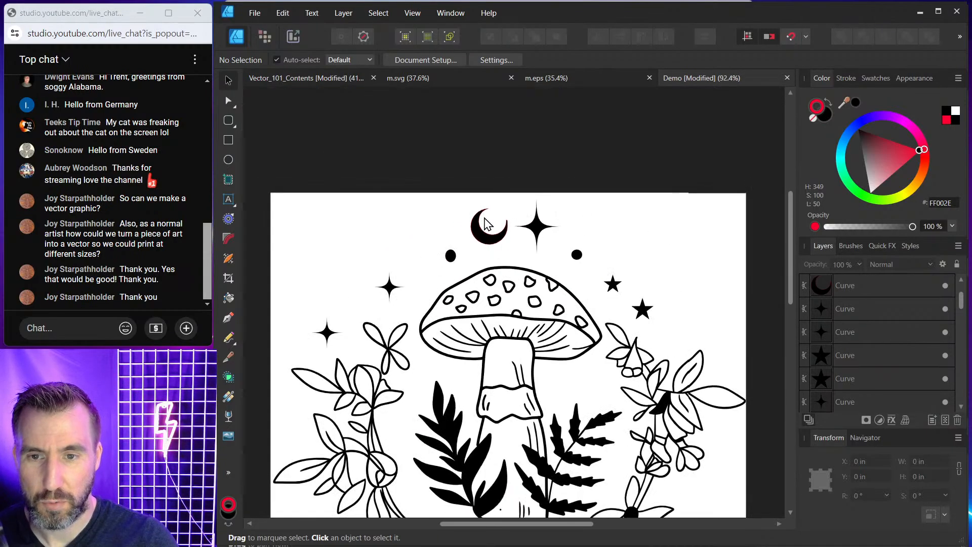
pyautogui.moveTo(345, 156); pyautogui.dragTo(648, 461)
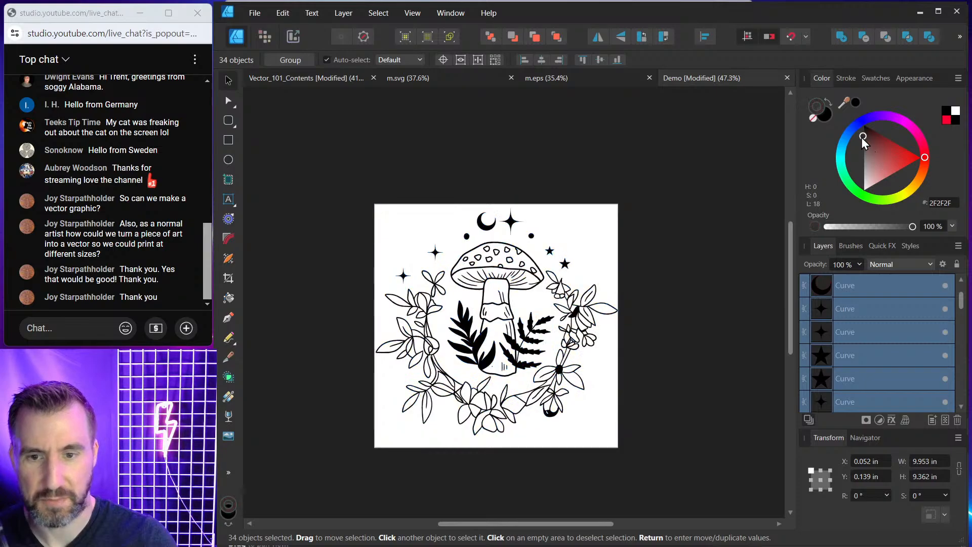
pyautogui.click(552, 181)
pyautogui.scroll(3, 489, 218)
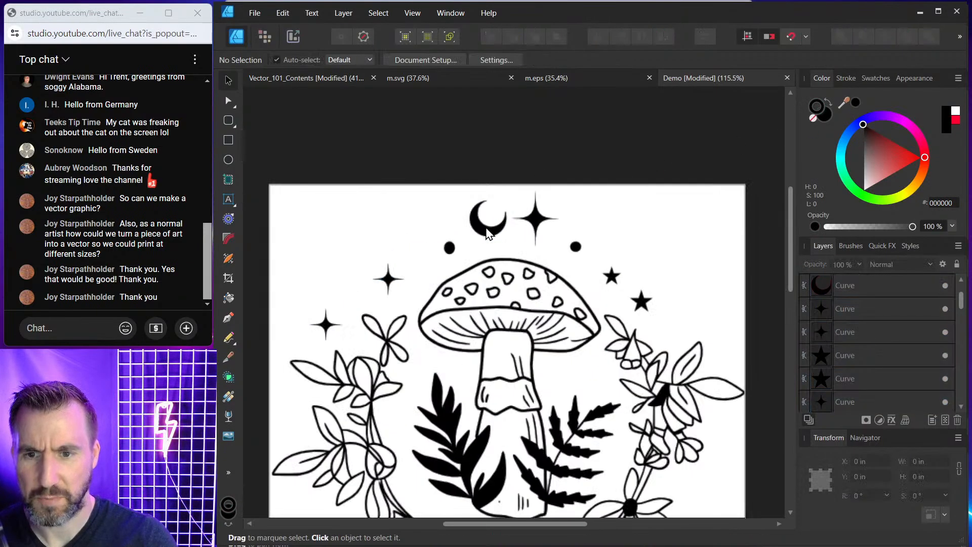
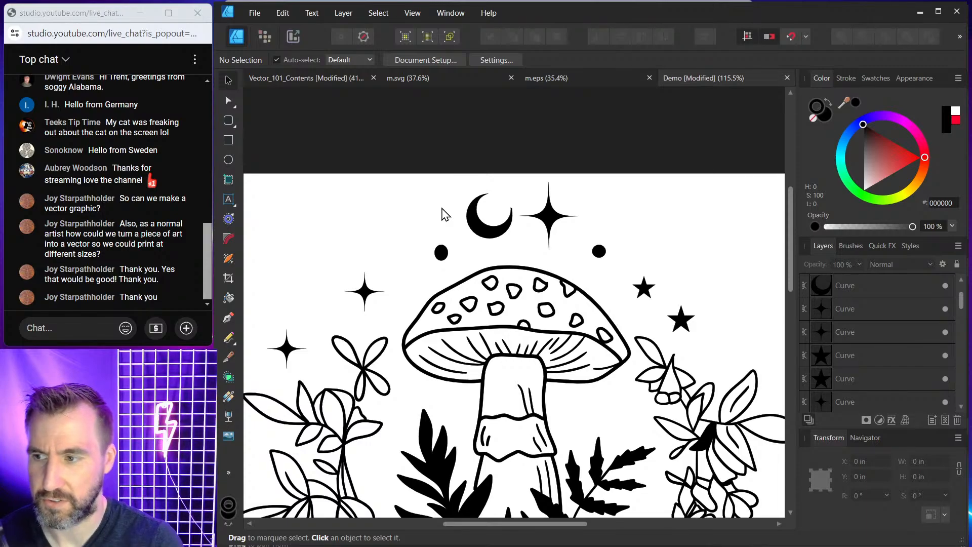
# Zoom in and drag one of the mushroom cap's spots out onto empty canvas.
pyautogui.scroll(3, 521, 243)
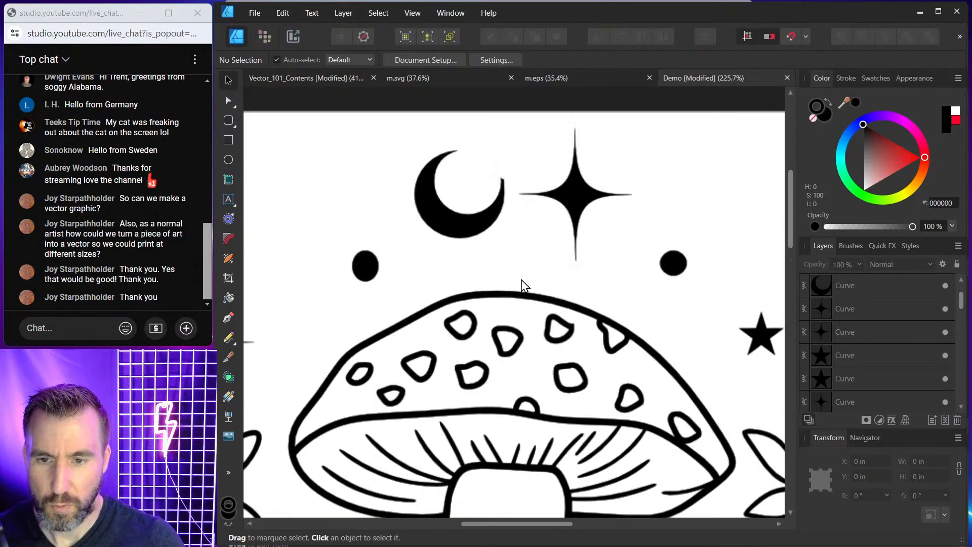
pyautogui.click(473, 324)
pyautogui.moveTo(449, 268); pyautogui.dragTo(571, 224)
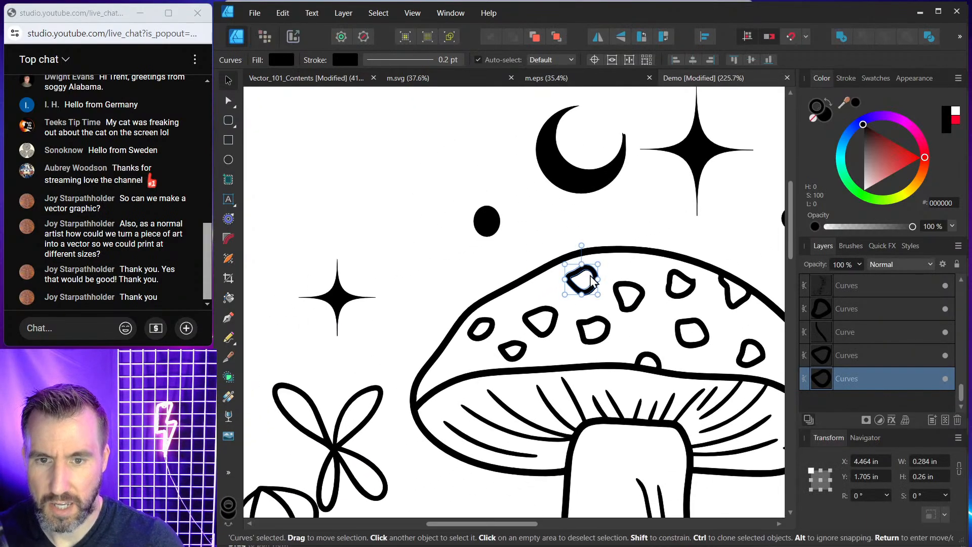
pyautogui.moveTo(596, 280); pyautogui.dragTo(466, 204)
pyautogui.scroll(4, 495, 206)
pyautogui.scroll(1, 496, 211)
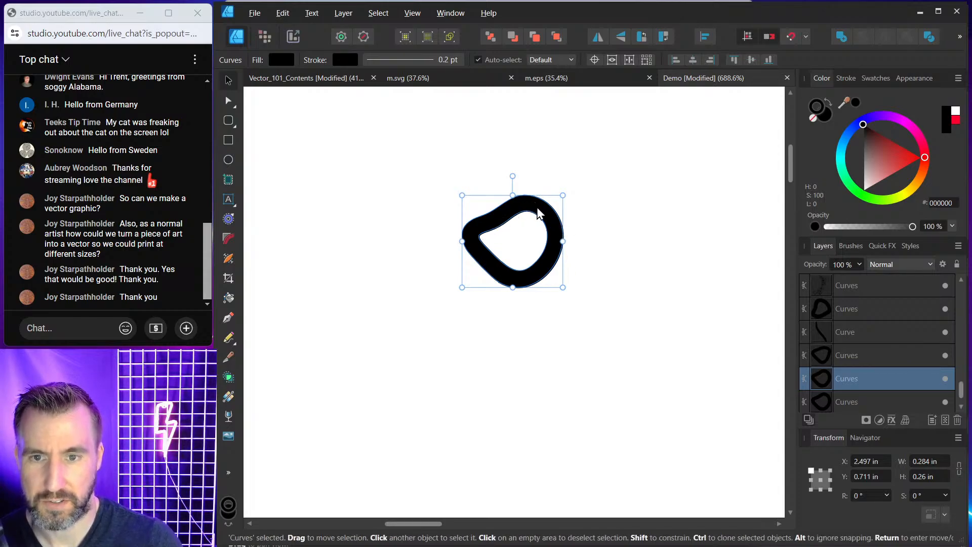
pyautogui.moveTo(551, 208); pyautogui.dragTo(604, 208)
# Draw a closed six-sided shape with the Pen tool to the left of the spot.
pyautogui.click(390, 187)
pyautogui.click(228, 318)
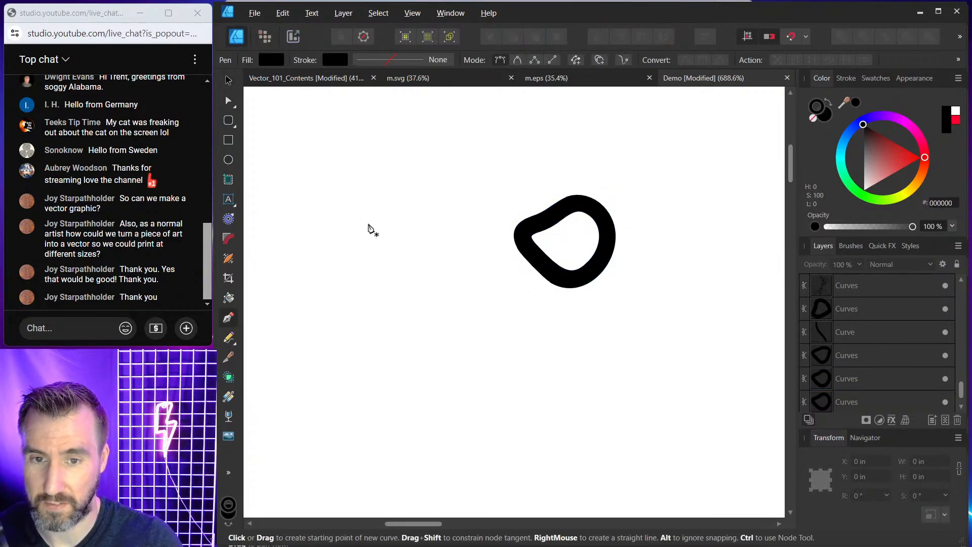
pyautogui.click(381, 213)
pyautogui.click(309, 205)
pyautogui.click(304, 256)
pyautogui.click(324, 300)
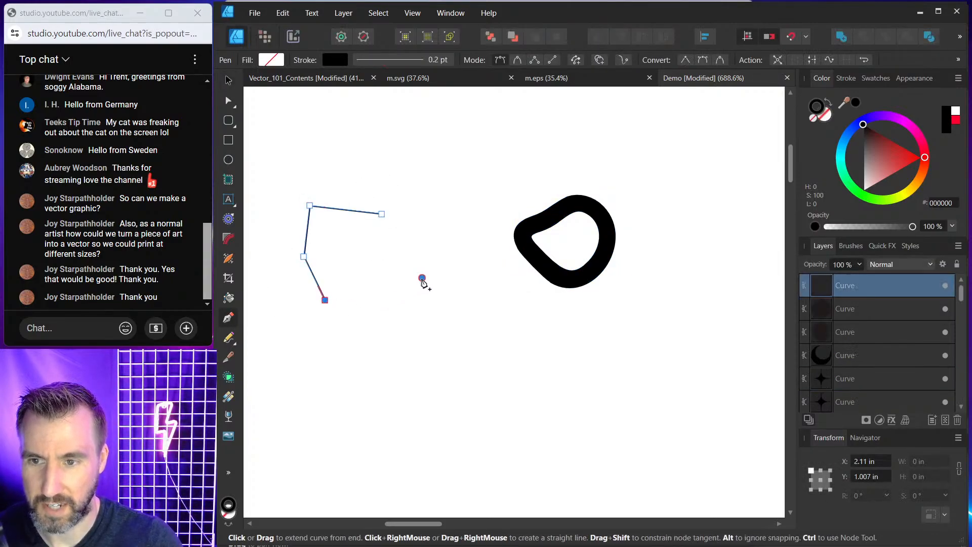
pyautogui.click(423, 278)
pyautogui.click(403, 230)
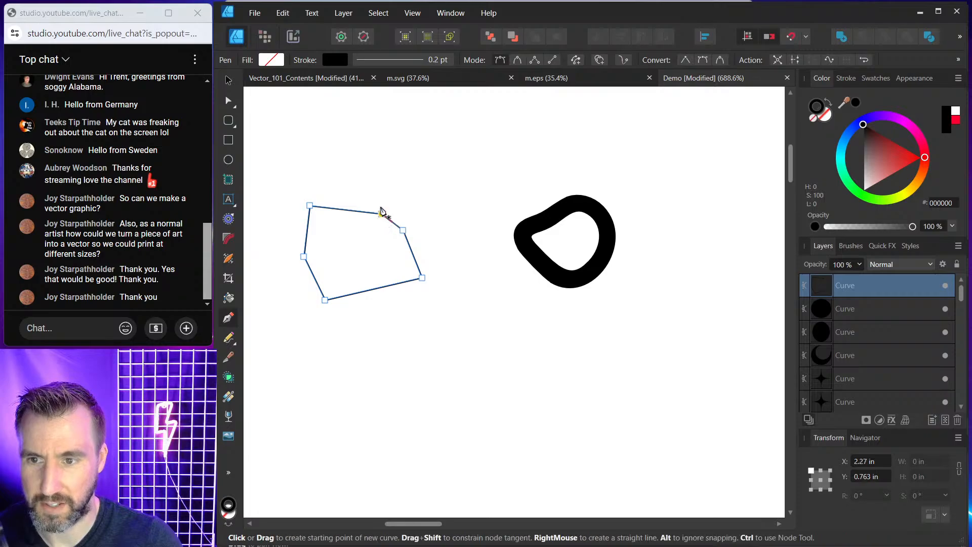
pyautogui.click(382, 213)
# Set the drawn shape's stroke width to 4.1 pt.
pyautogui.press('v')
pyautogui.click(852, 78)
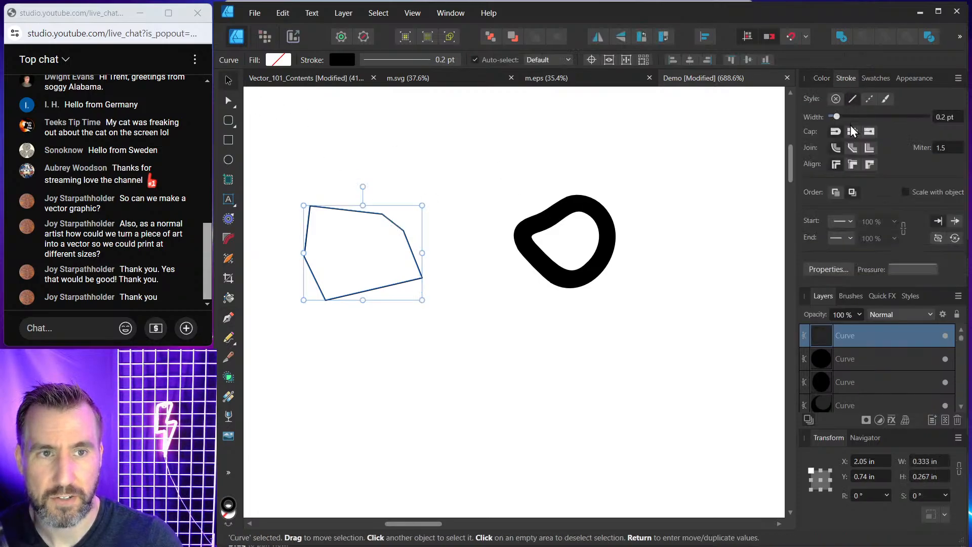
pyautogui.moveTo(831, 117); pyautogui.dragTo(860, 120)
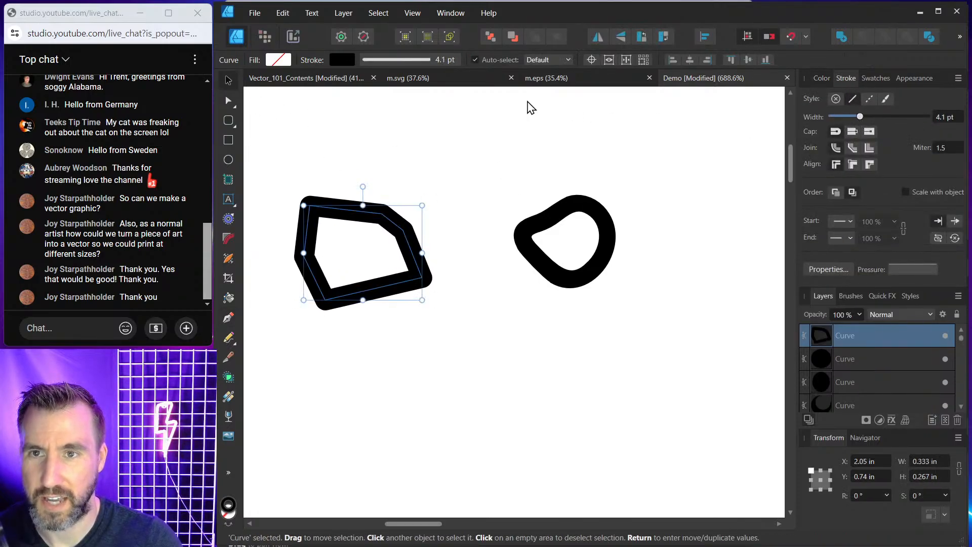
# Convert all of the drawn shape's nodes to smooth nodes.
pyautogui.press('a')
pyautogui.moveTo(494, 150); pyautogui.dragTo(287, 345)
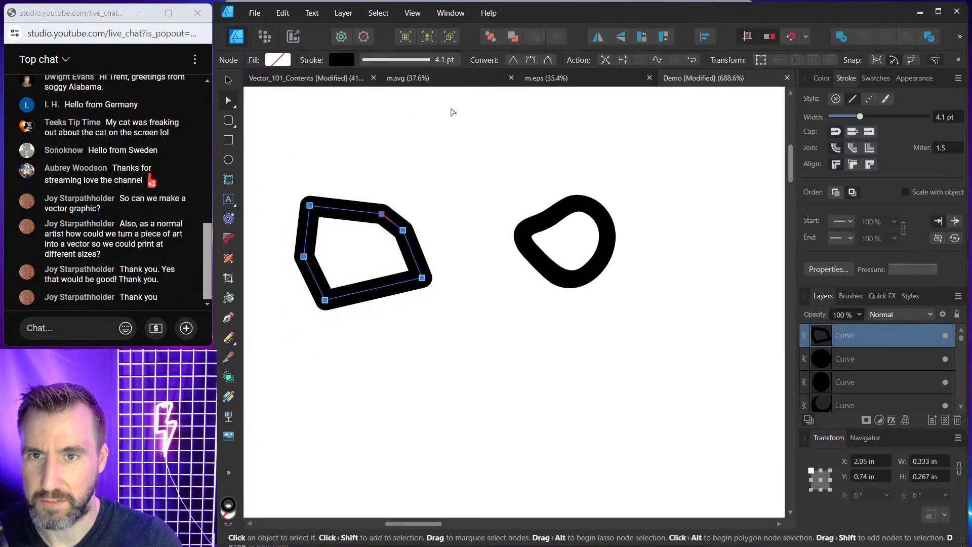
pyautogui.click(553, 61)
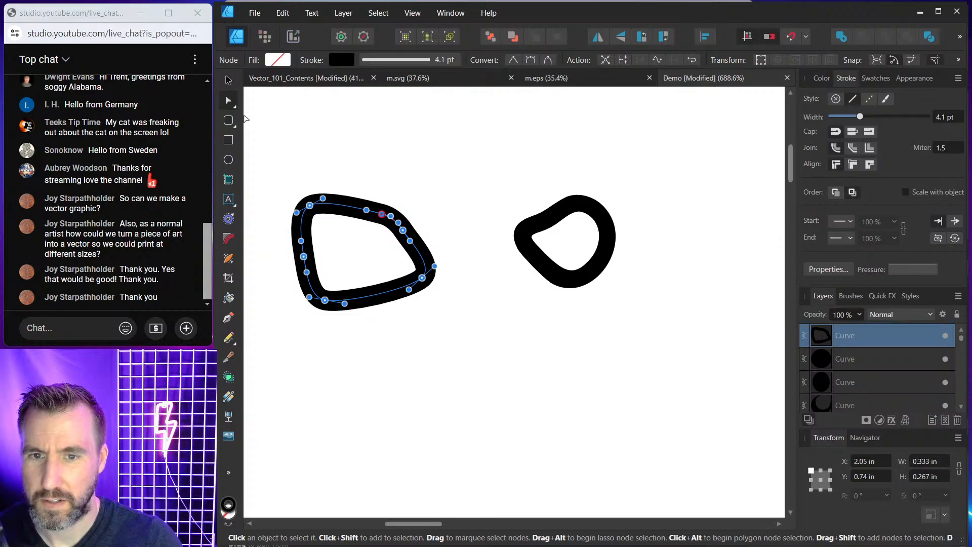
pyautogui.click(229, 80)
pyautogui.click(393, 219)
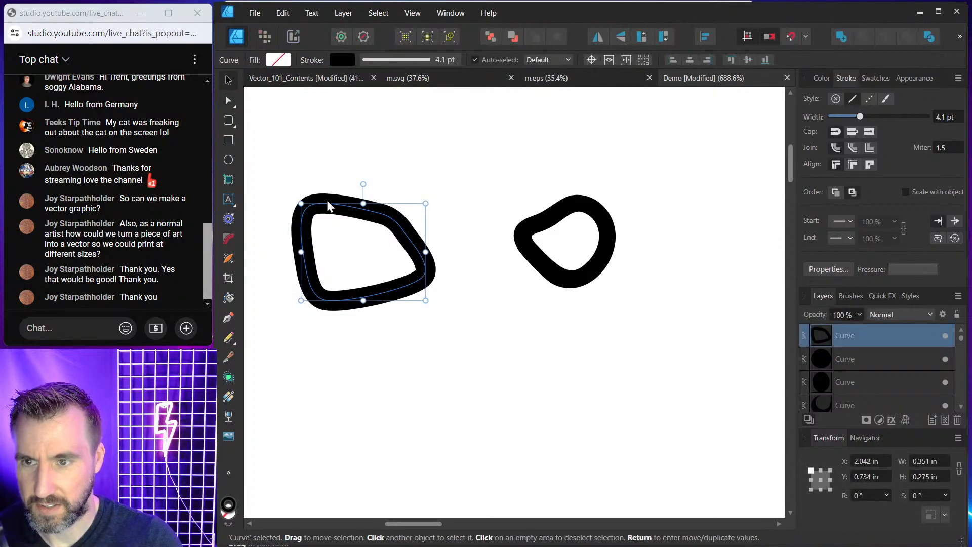
# Enlarge the separated spot slightly and inspect its nodes.
pyautogui.click(569, 213)
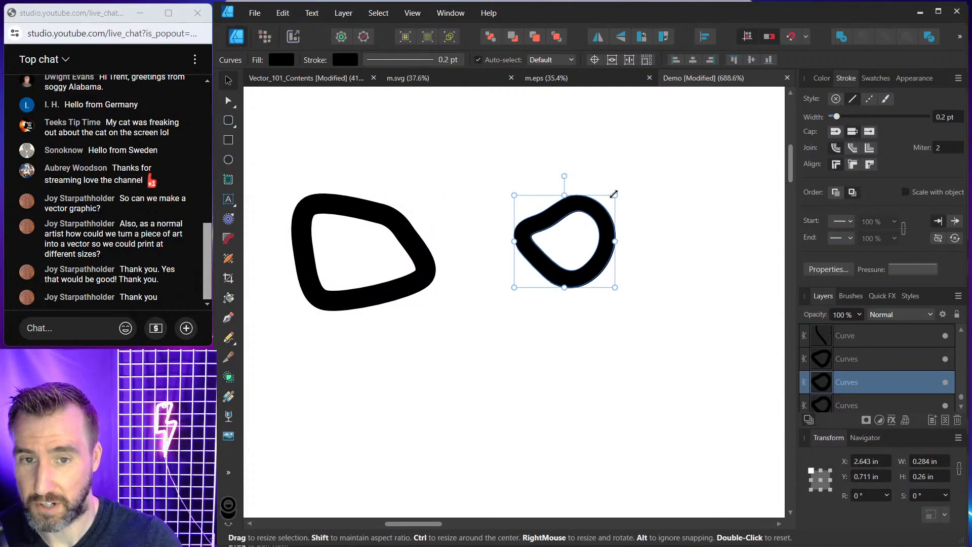
pyautogui.moveTo(615, 195); pyautogui.dragTo(632, 183)
pyautogui.click(230, 101)
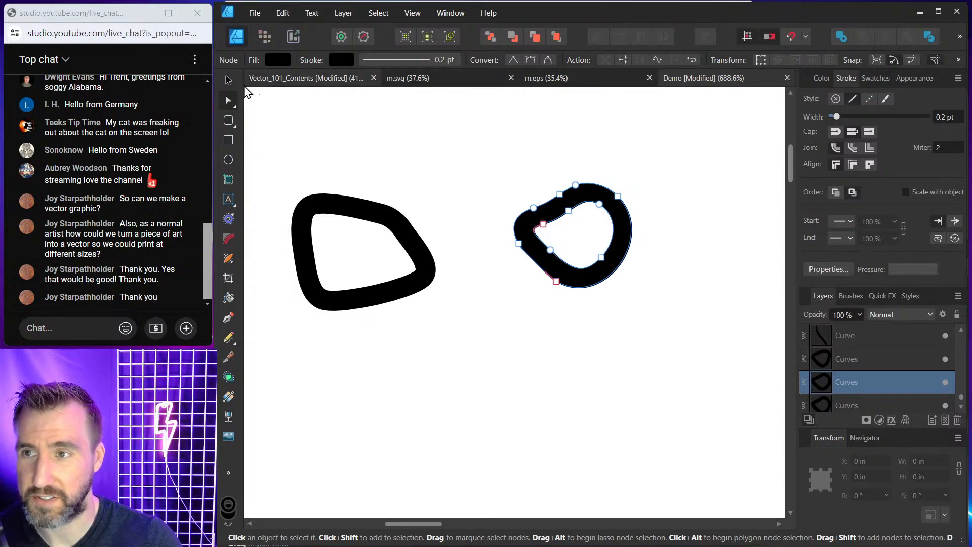
pyautogui.click(229, 81)
pyautogui.moveTo(595, 206); pyautogui.dragTo(580, 215)
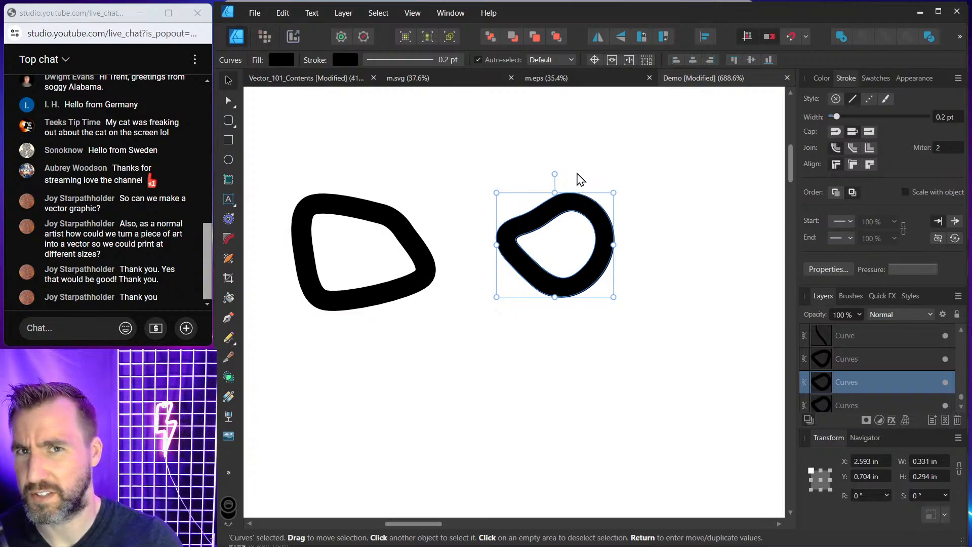
# Colour the drawn shape's stroke blue.
pyautogui.click(386, 221)
pyautogui.click(821, 79)
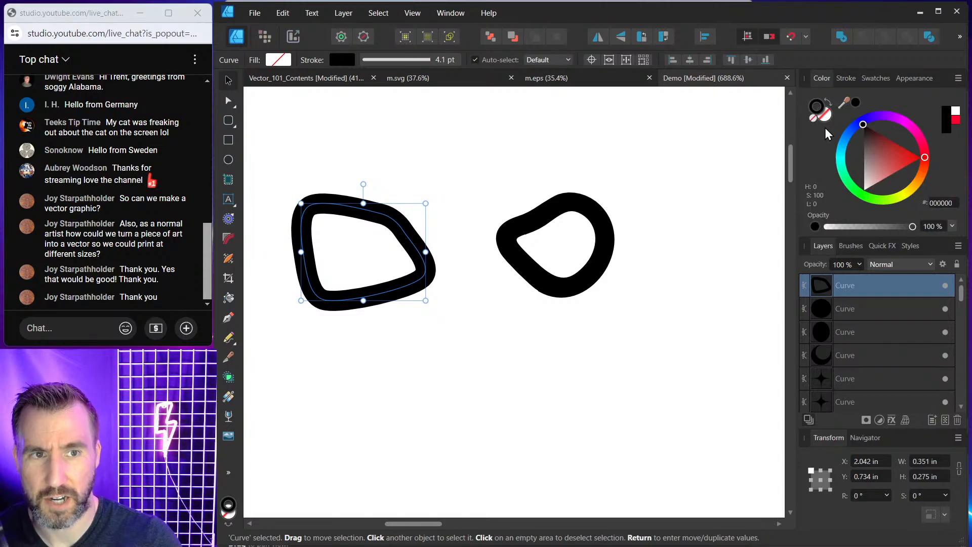
pyautogui.moveTo(859, 127)
pyautogui.mouseDown()
pyautogui.moveTo(847, 136)
pyautogui.moveTo(854, 125)
pyautogui.mouseUp()
# Try giving the spot a red FF0000 stroke, then undo it.
pyautogui.click(582, 205)
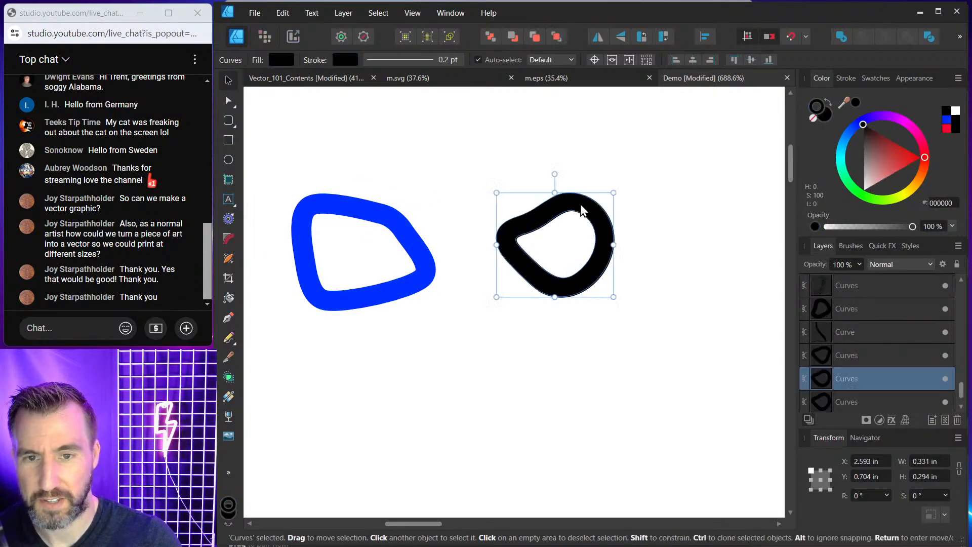
pyautogui.moveTo(865, 142); pyautogui.dragTo(922, 161)
pyautogui.scroll(3, 569, 203)
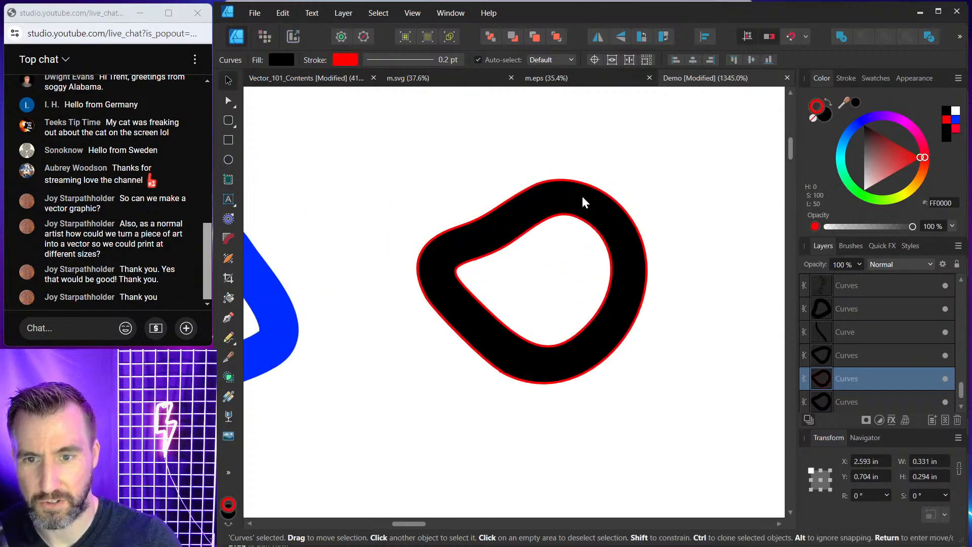
pyautogui.scroll(-3, 556, 227)
pyautogui.scroll(-1, 568, 221)
pyautogui.hotkey('ctrl', 'z')
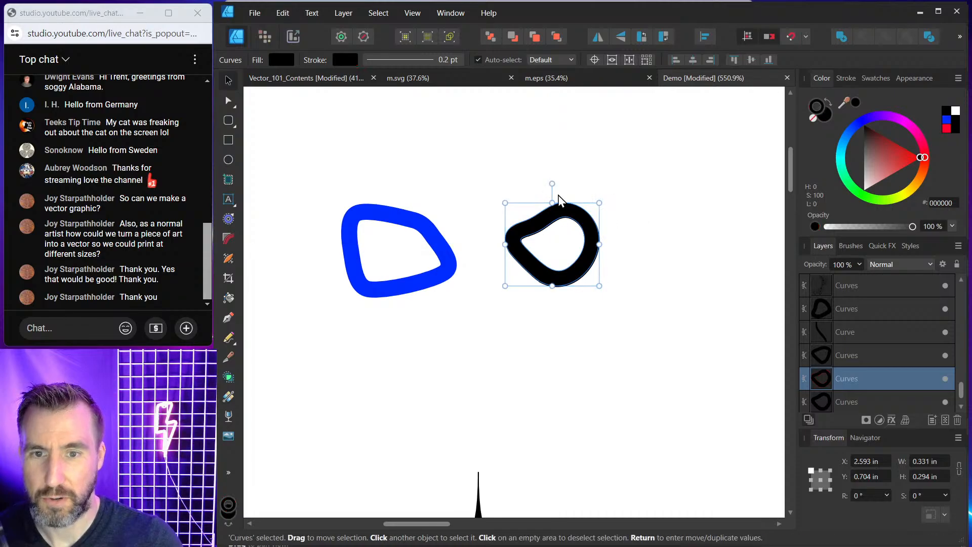
# Draw a closed shape below the spot with the Pen tool, filled black with no stroke.
pyautogui.click(557, 194)
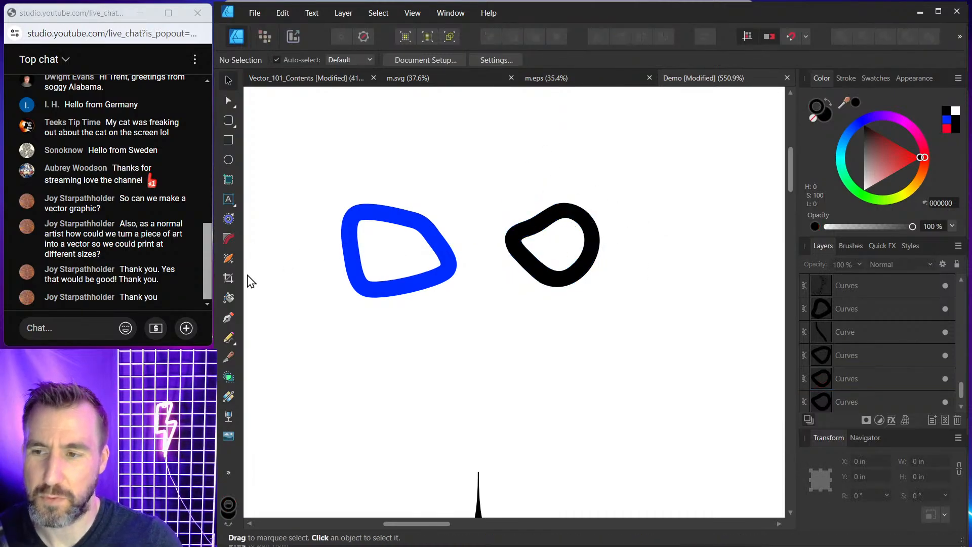
pyautogui.click(229, 318)
pyautogui.click(521, 301)
pyautogui.click(582, 318)
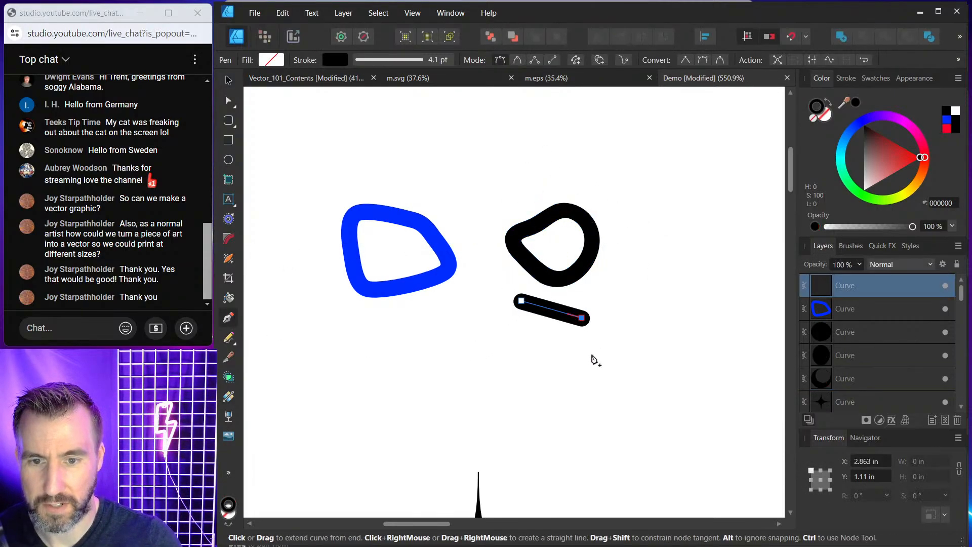
pyautogui.click(592, 354)
pyautogui.click(563, 377)
pyautogui.click(511, 372)
pyautogui.click(487, 344)
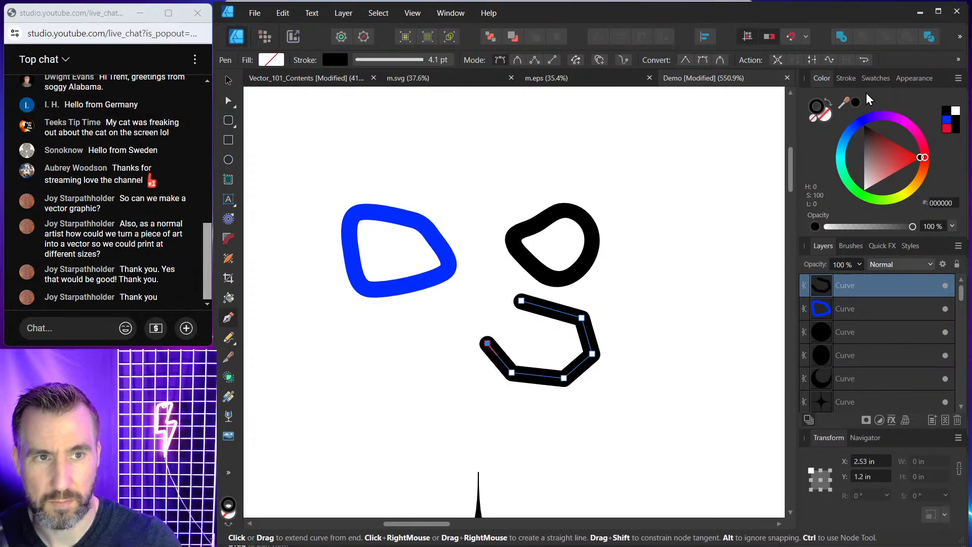
pyautogui.click(813, 118)
pyautogui.click(827, 116)
pyautogui.moveTo(888, 166); pyautogui.dragTo(790, 125)
pyautogui.click(490, 308)
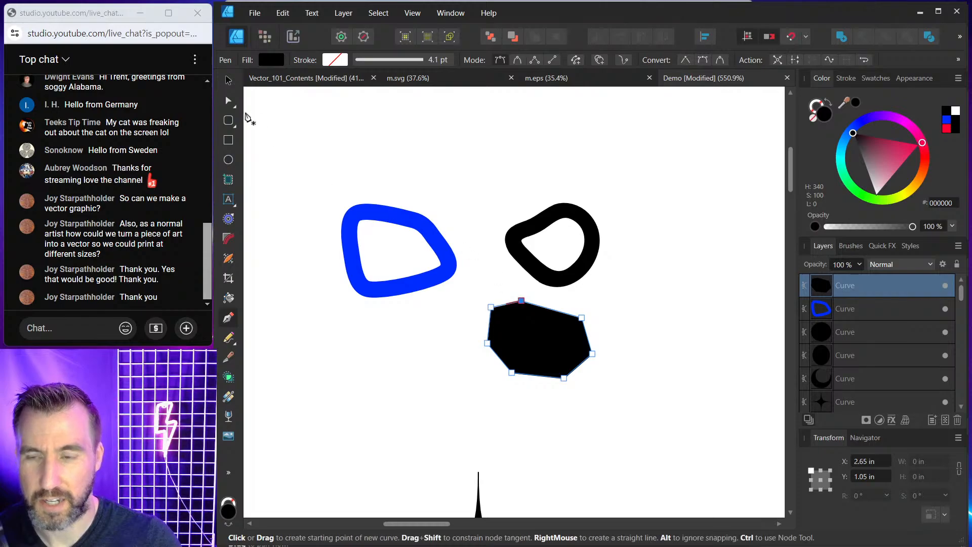
# Convert all of the black shape's nodes to smooth nodes.
pyautogui.click(228, 81)
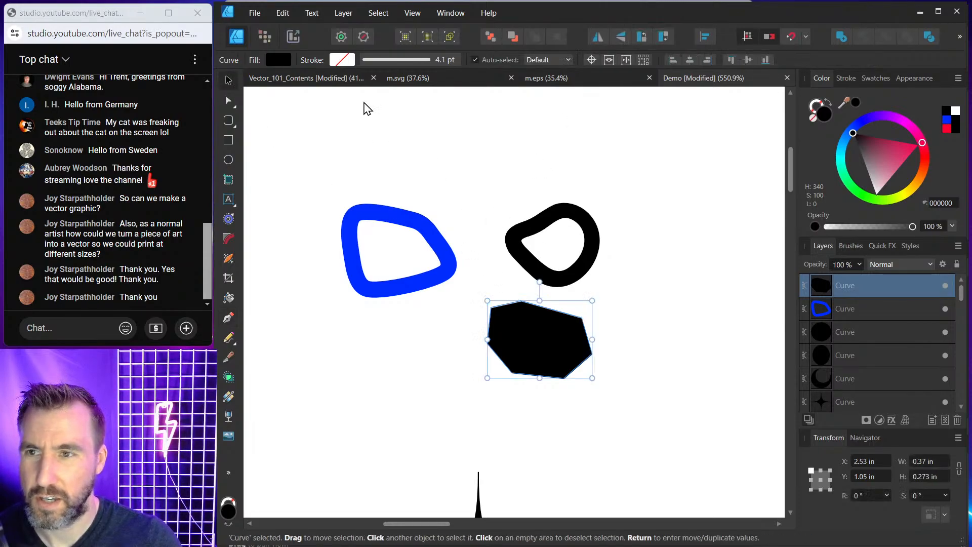
pyautogui.click(229, 101)
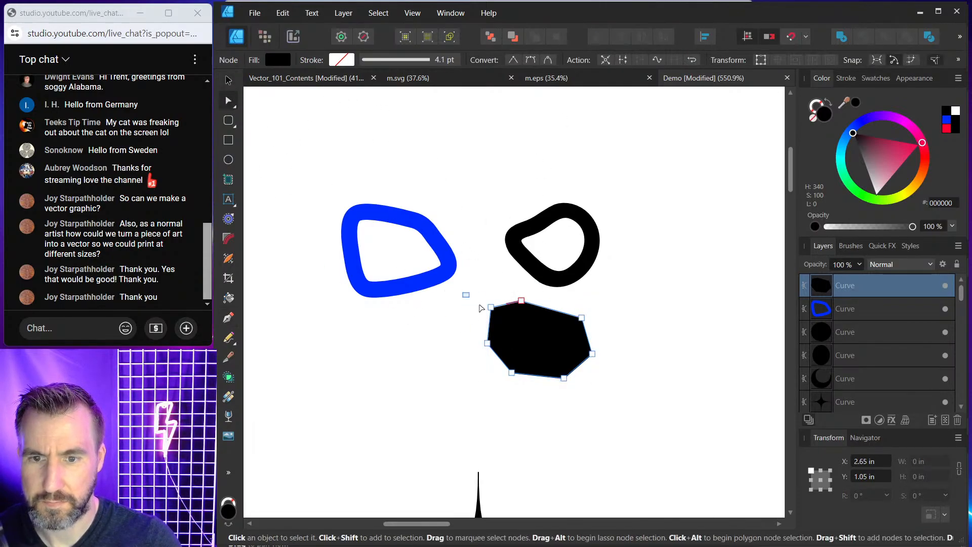
pyautogui.moveTo(481, 307); pyautogui.dragTo(639, 408)
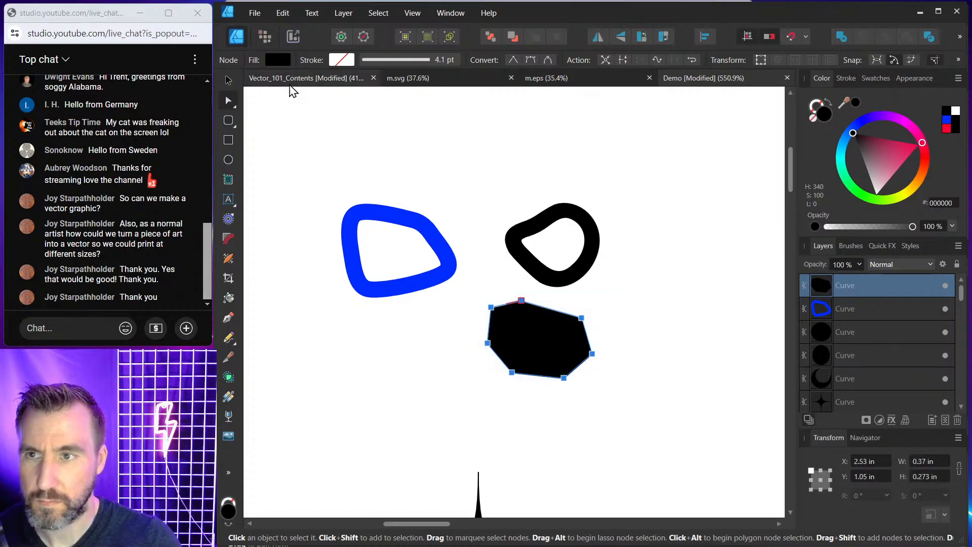
pyautogui.click(530, 60)
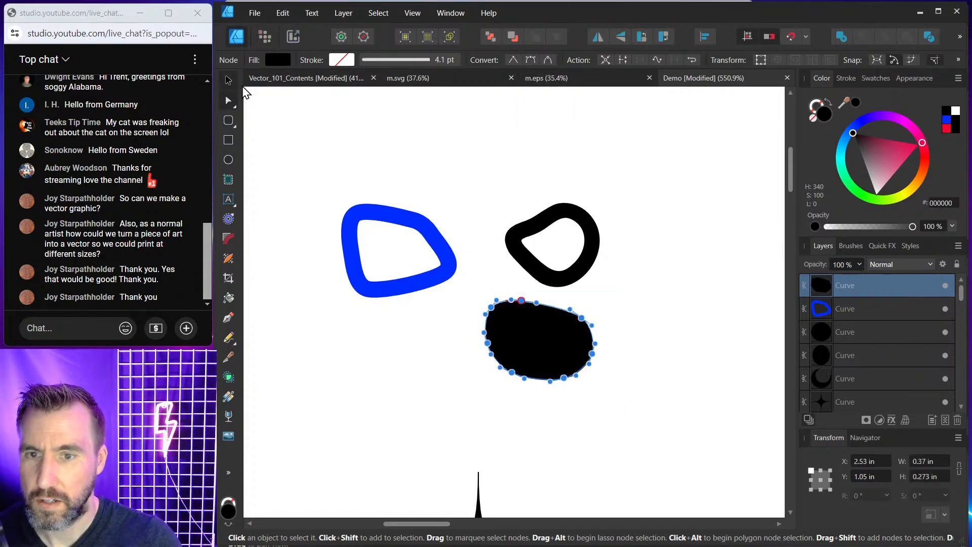
pyautogui.click(228, 80)
# Place a smaller FF0055-coloured copy of the black shape inside it.
pyautogui.click(542, 327)
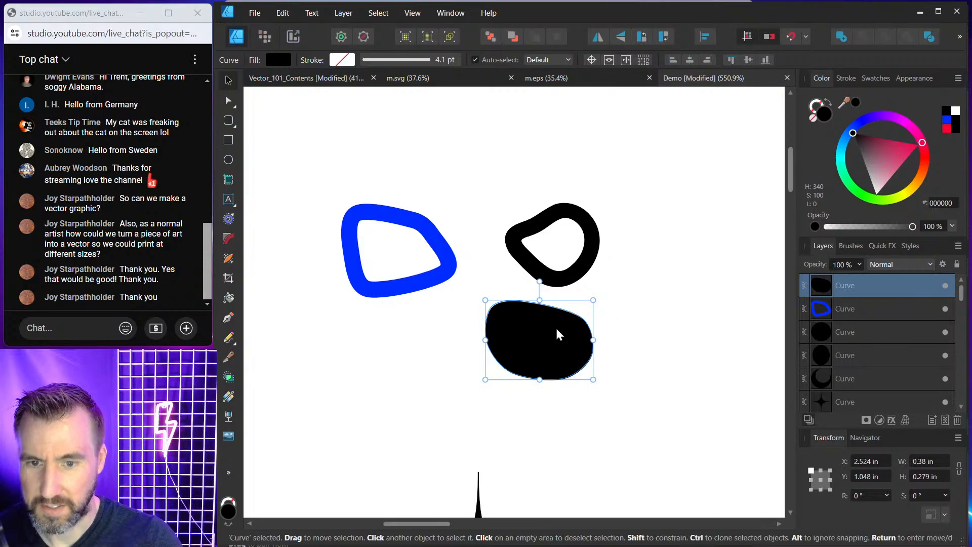
pyautogui.press('super')
pyautogui.press('super')
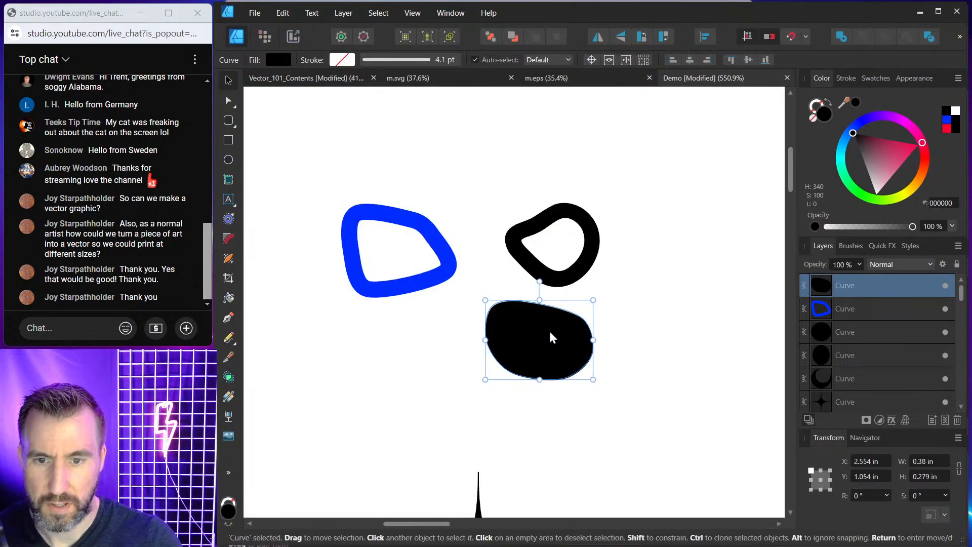
pyautogui.moveTo(552, 335); pyautogui.dragTo(689, 313)
pyautogui.click(917, 143)
pyautogui.moveTo(729, 278); pyautogui.dragTo(694, 303)
pyautogui.moveTo(660, 334); pyautogui.dragTo(544, 343)
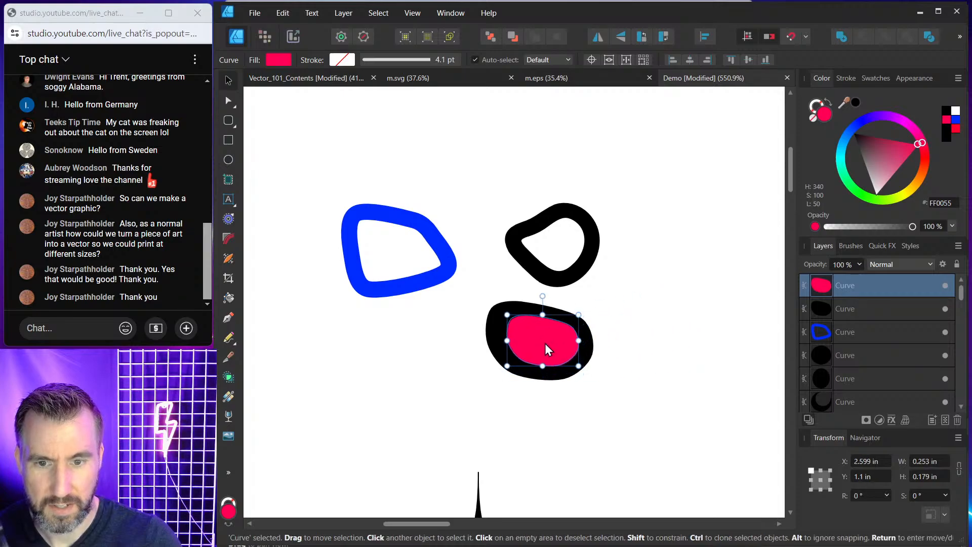
# Subtract the pink copy from the black shape to cut a hole, then deselect.
pyautogui.keyDown('shift'); pyautogui.click(589, 345); pyautogui.keyUp('shift')
pyautogui.click(864, 42)
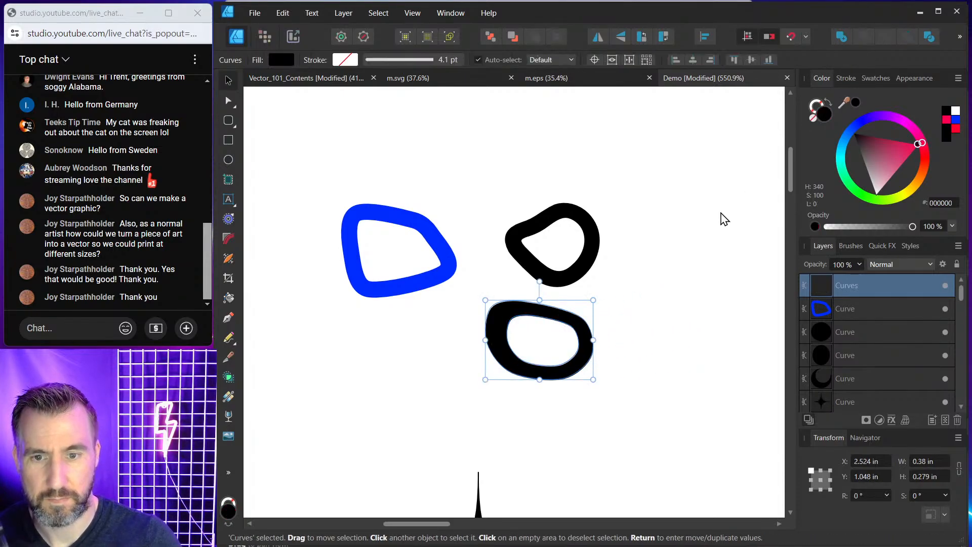
pyautogui.click(658, 278)
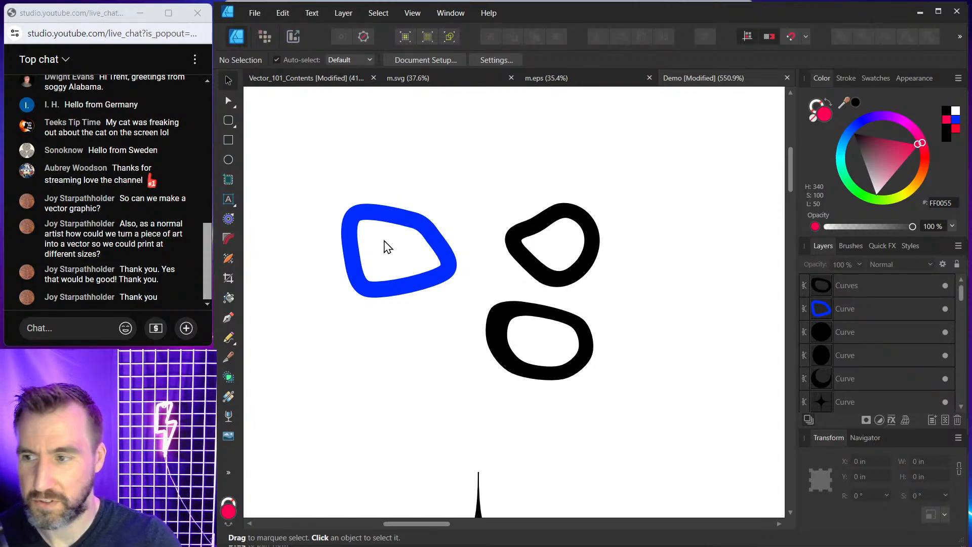
# Delete the blue ring and the two black ring practice shapes.
pyautogui.click(577, 213)
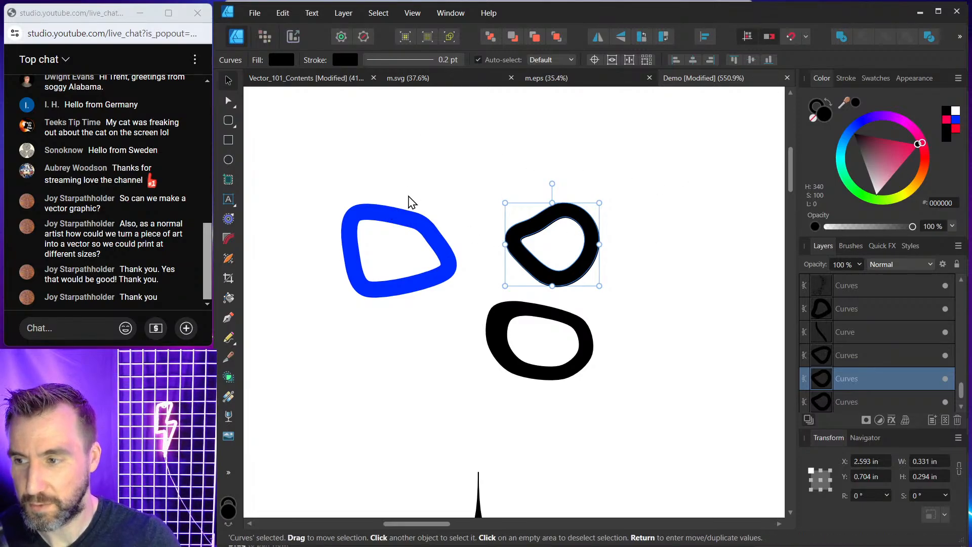
pyautogui.click(414, 228)
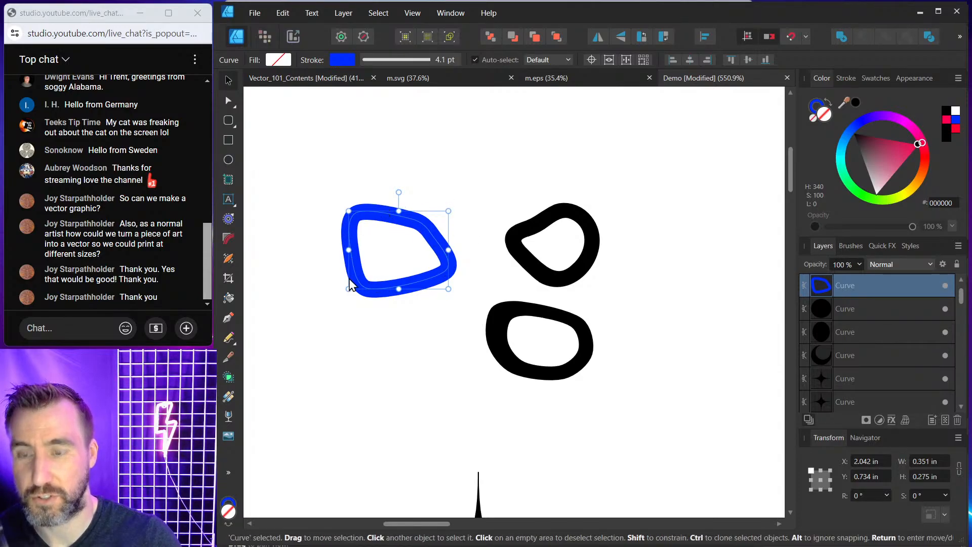
pyautogui.click(545, 205)
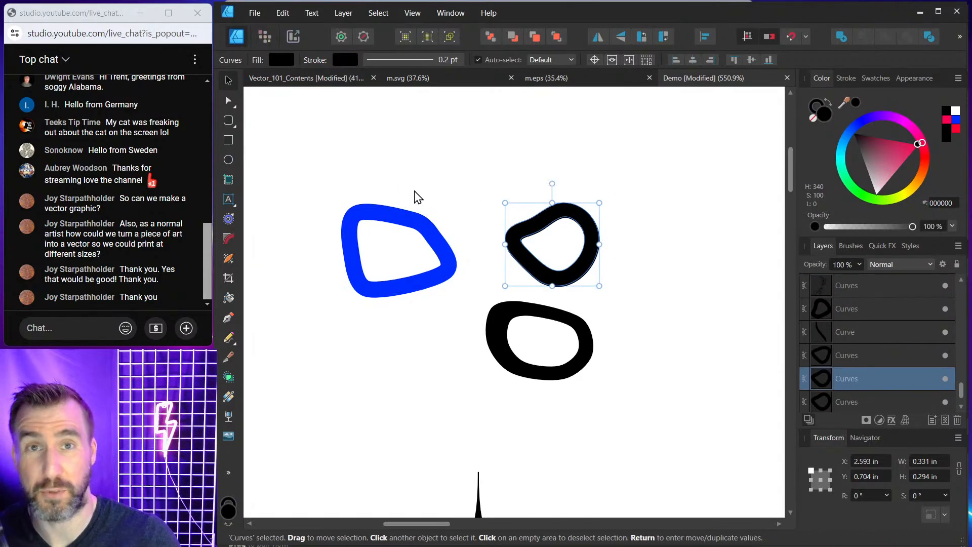
pyautogui.moveTo(337, 156); pyautogui.dragTo(695, 388)
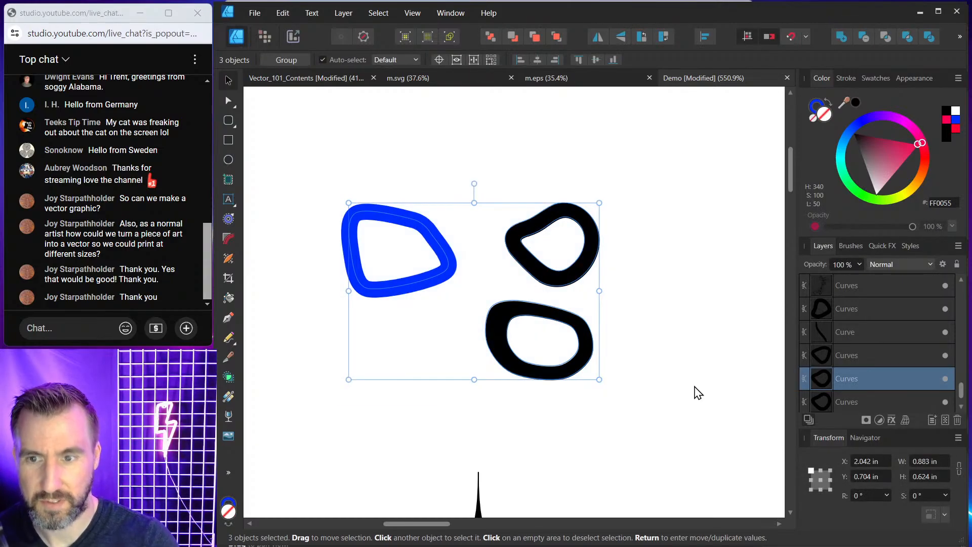
pyautogui.press('Delete')
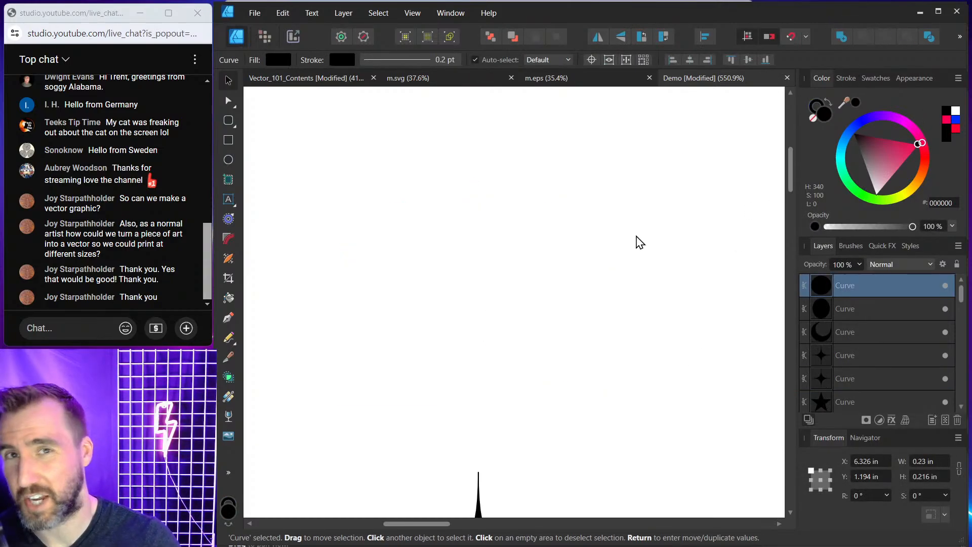
# Examine the mushroom cap's outline and its nodes with the Node tool.
pyautogui.scroll(-6, 637, 247)
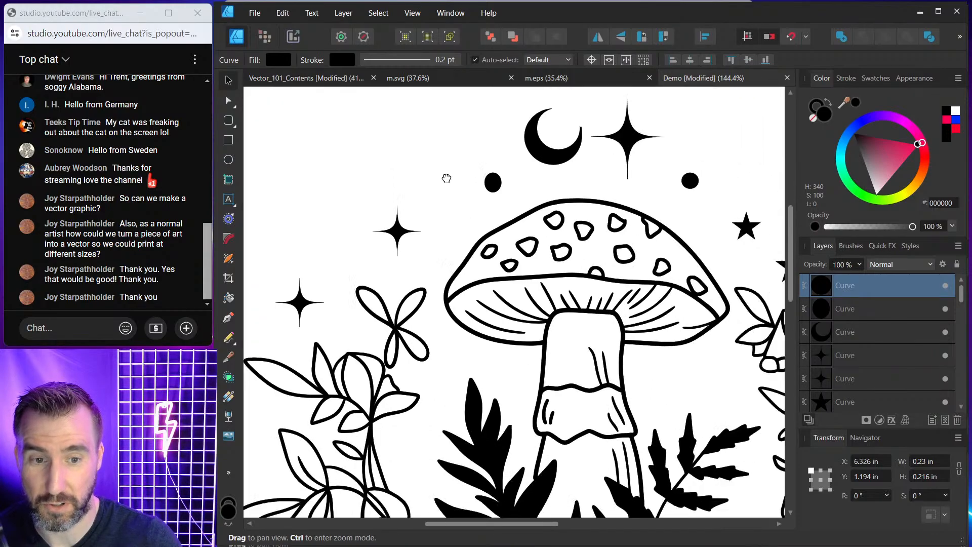
pyautogui.scroll(2, 597, 237)
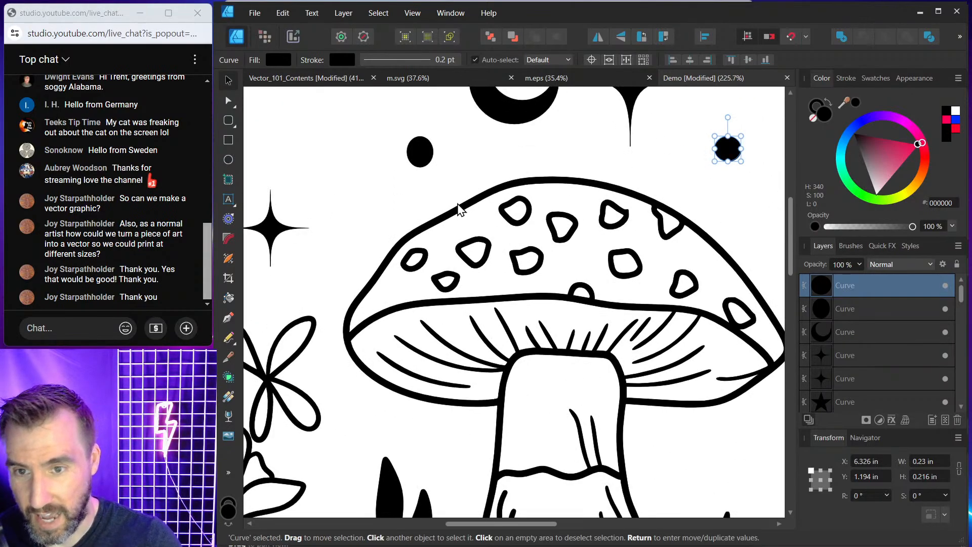
pyautogui.click(602, 168)
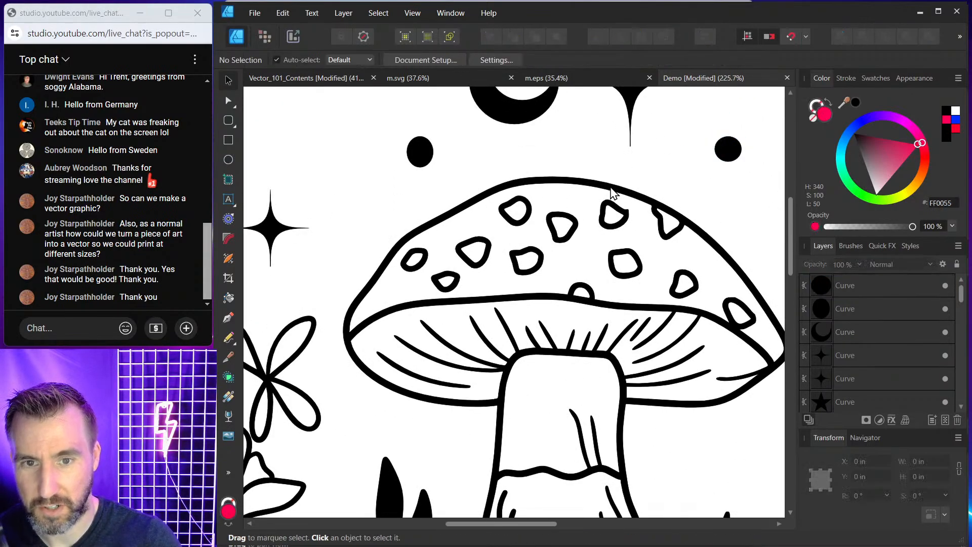
pyautogui.click(466, 205)
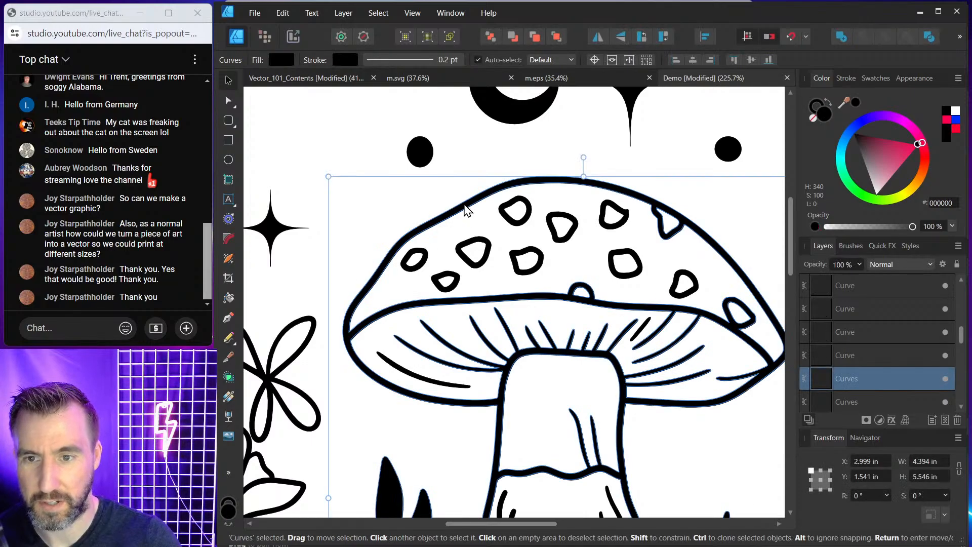
pyautogui.click(229, 103)
pyautogui.scroll(5, 471, 200)
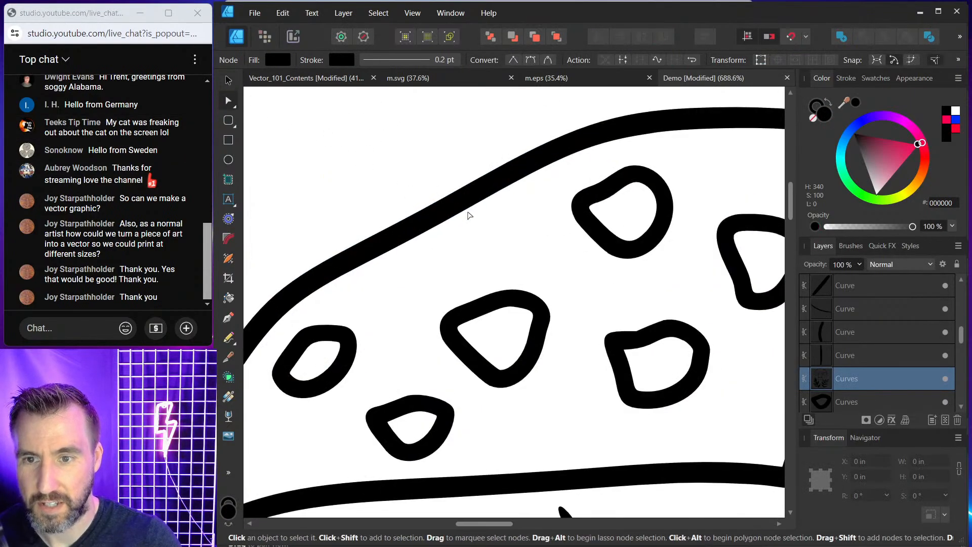
pyautogui.scroll(-5, 481, 140)
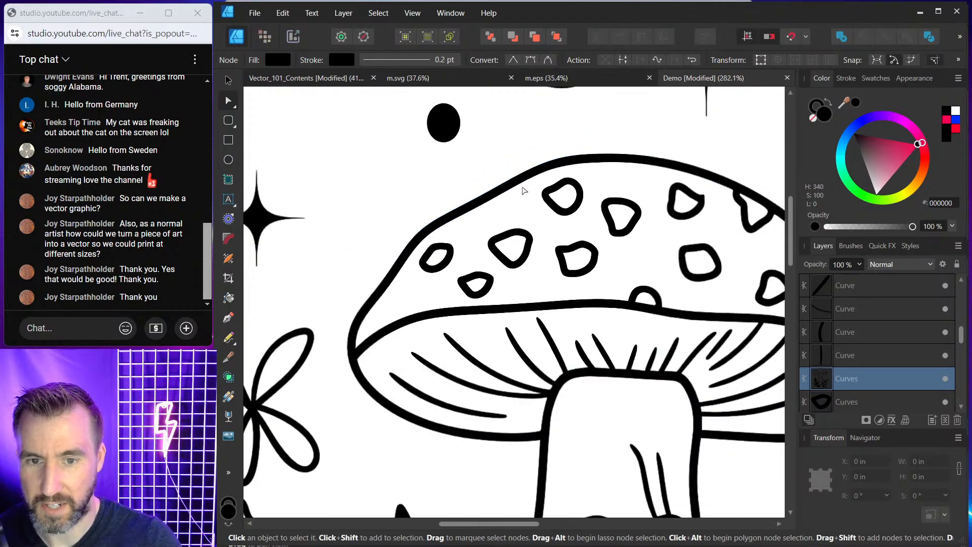
pyautogui.press('v')
pyautogui.click(597, 159)
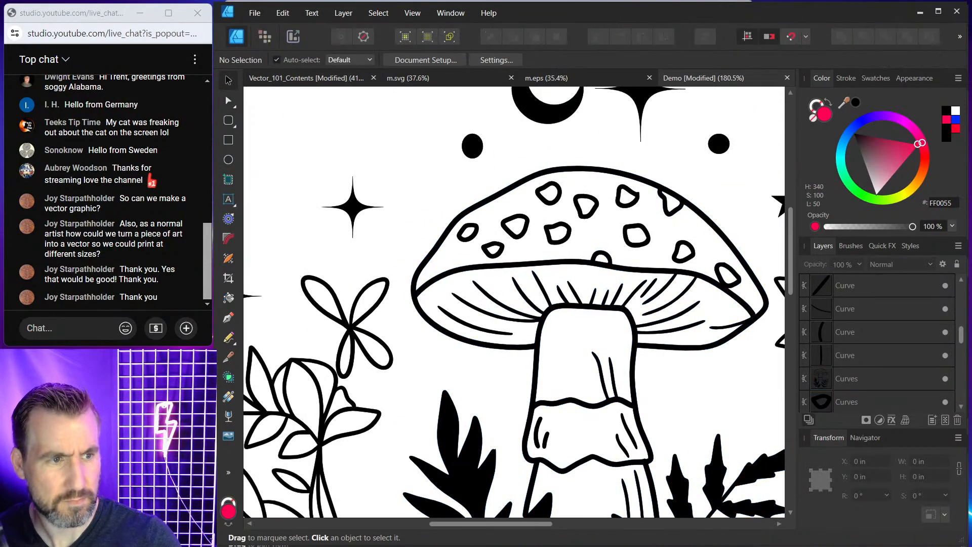
# Examine the fern beside the mushroom stem and its nodes with the Node tool.
pyautogui.scroll(3, 425, 160)
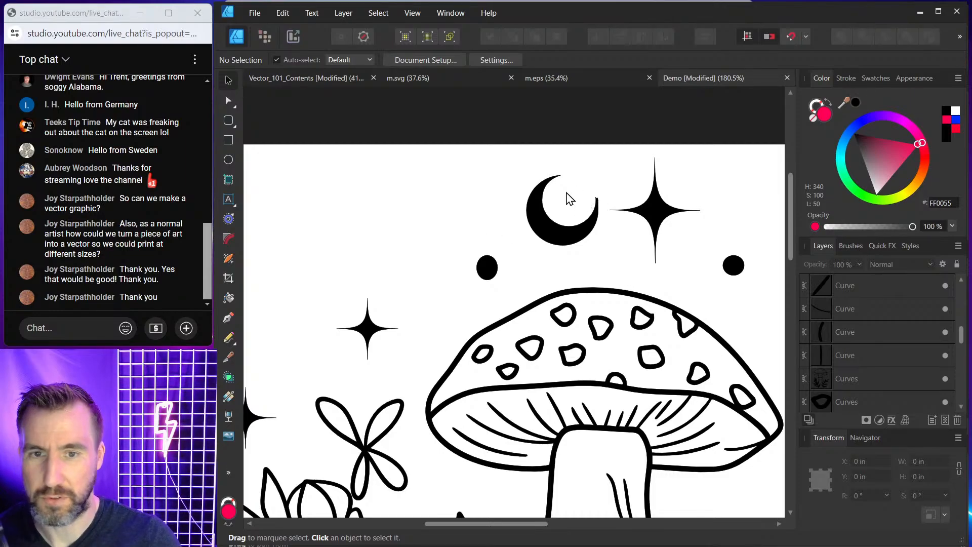
pyautogui.scroll(-2, 571, 197)
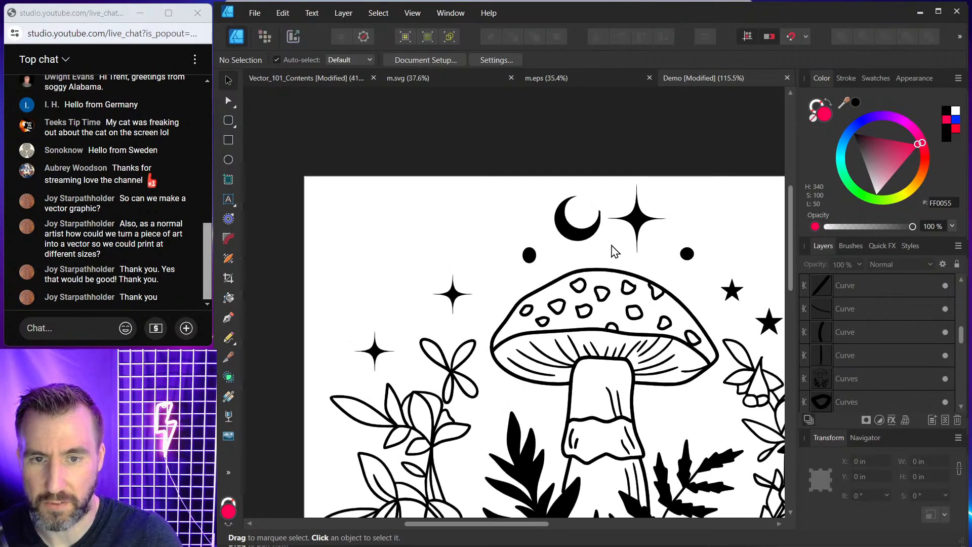
pyautogui.scroll(-2, 571, 197)
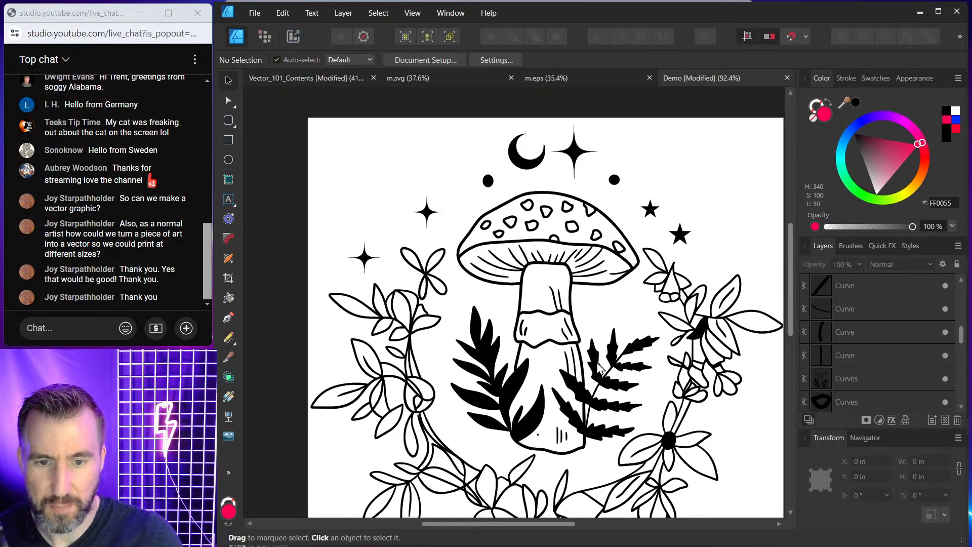
pyautogui.scroll(5, 600, 368)
pyautogui.click(612, 323)
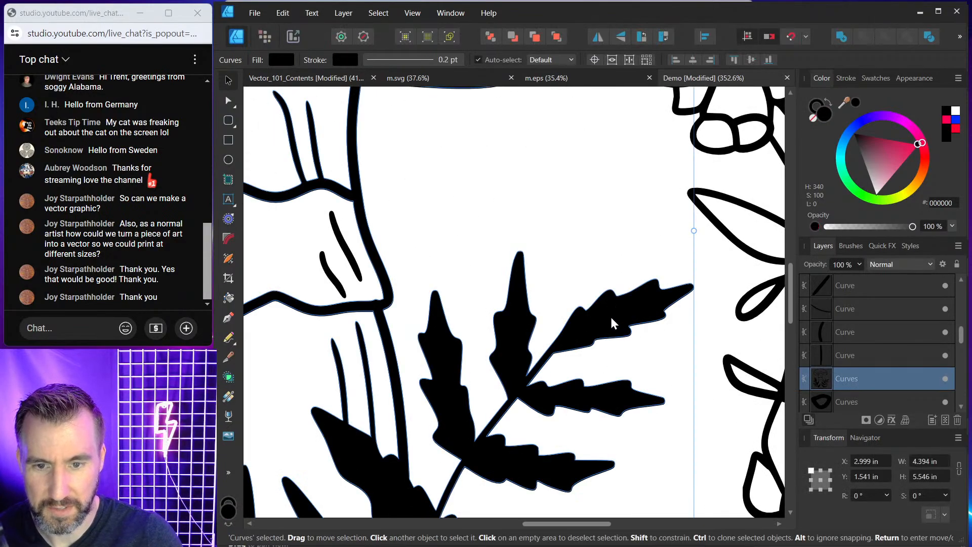
pyautogui.press('a')
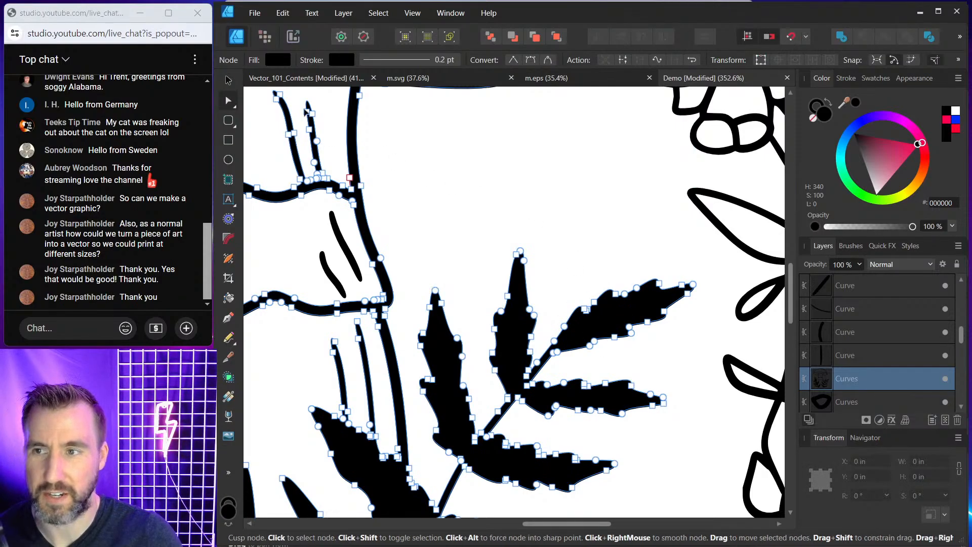
pyautogui.click(229, 80)
pyautogui.click(362, 284)
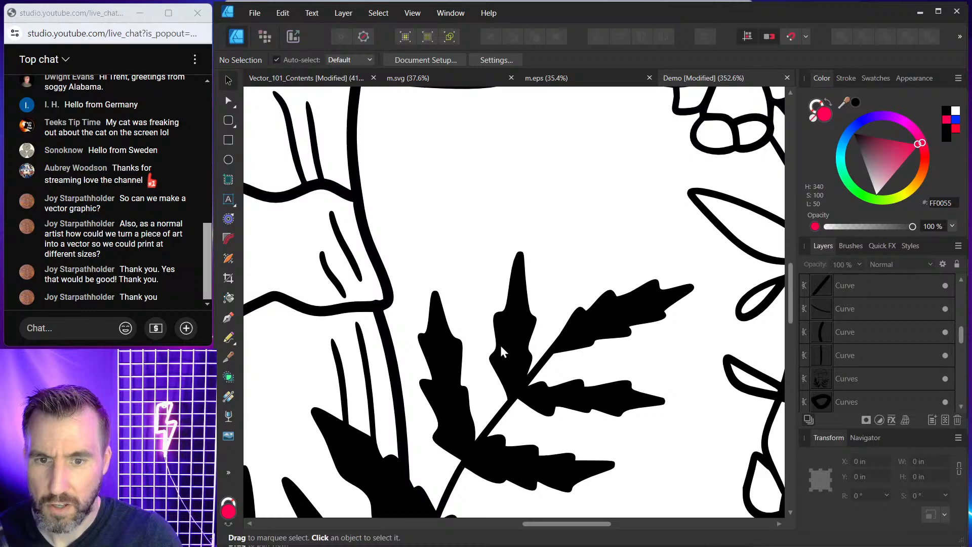
# Cut the fern's upper right leaf off its stem with the Knife tool.
pyautogui.click(589, 323)
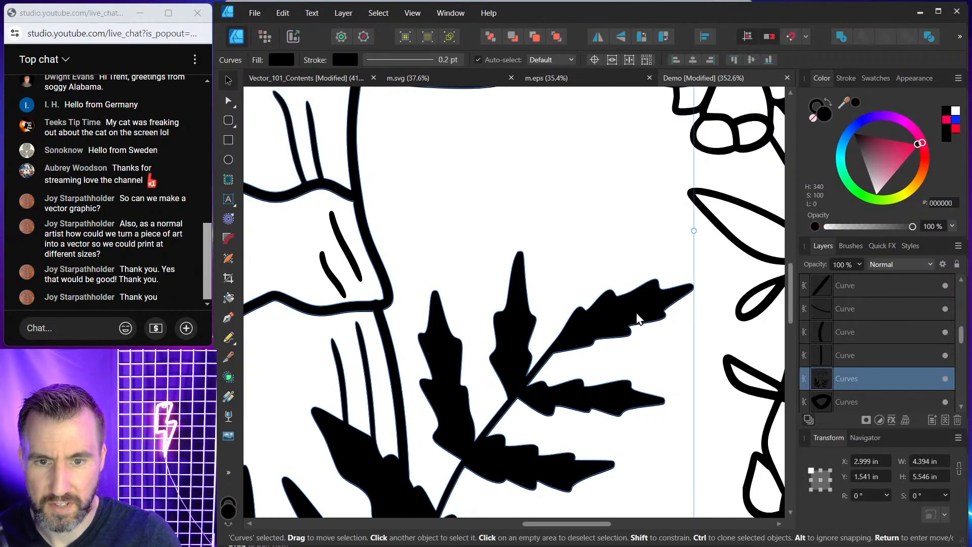
pyautogui.press('a')
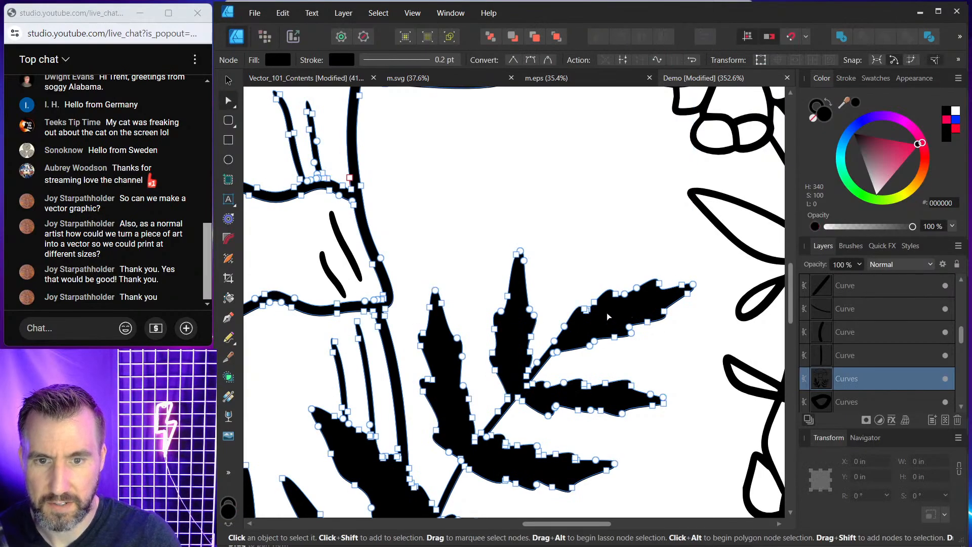
pyautogui.click(229, 358)
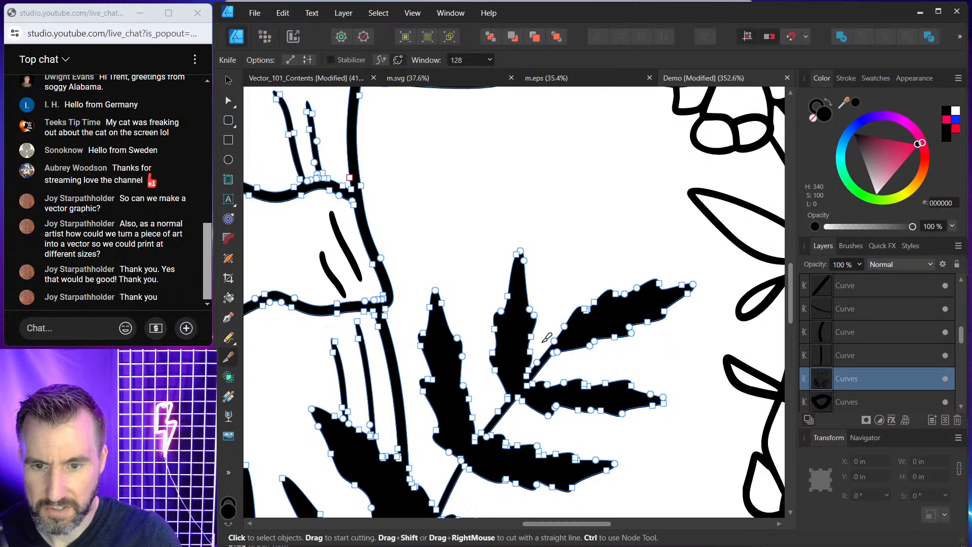
pyautogui.moveTo(548, 341)
pyautogui.mouseDown()
pyautogui.moveTo(554, 375)
pyautogui.moveTo(565, 378)
pyautogui.mouseUp()
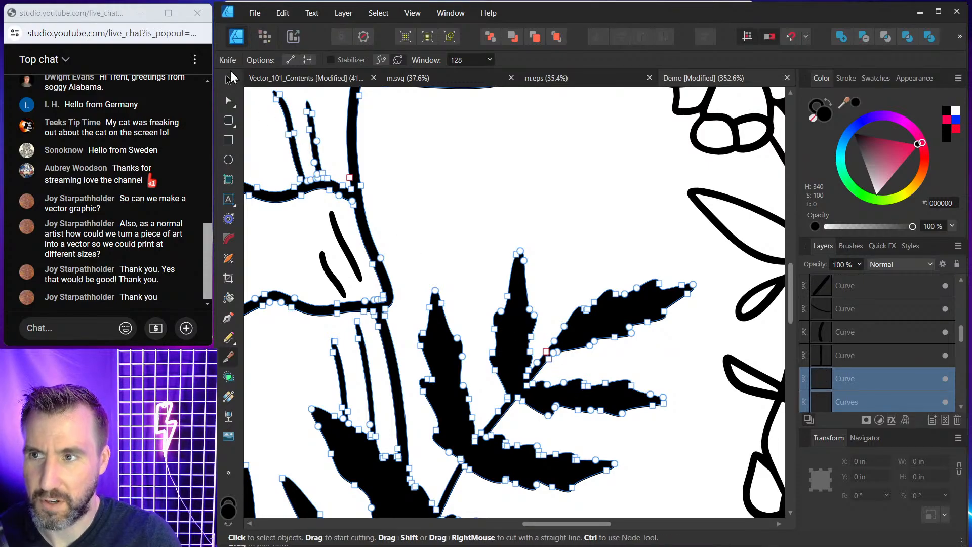
# Move the detached fern leaf up to the page's upper right corner, then deselect.
pyautogui.click(228, 80)
pyautogui.scroll(3, 573, 320)
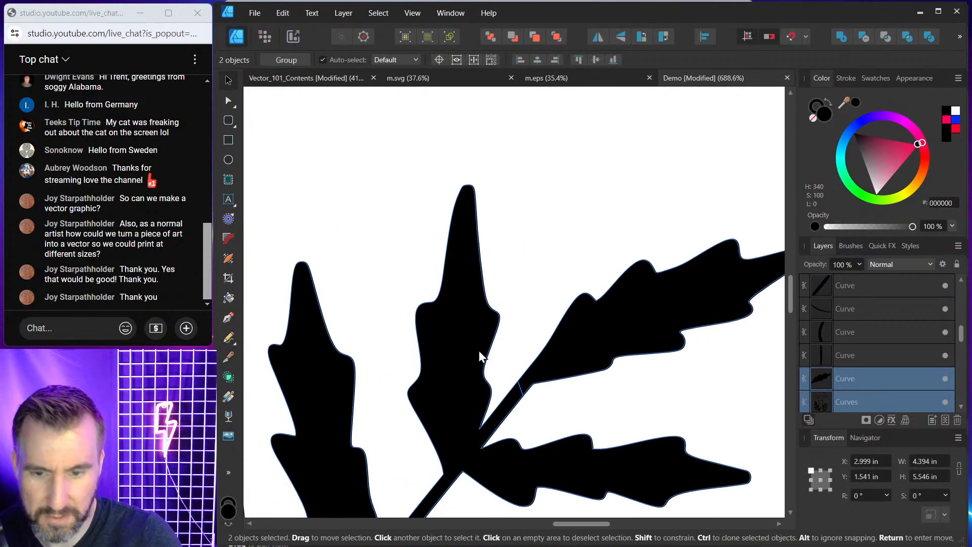
pyautogui.click(632, 327)
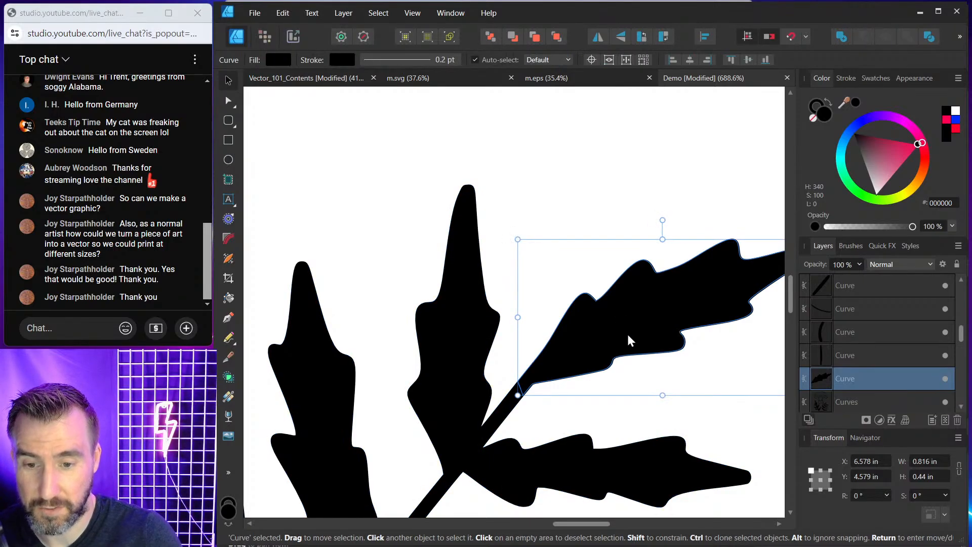
pyautogui.moveTo(627, 333); pyautogui.dragTo(623, 193)
pyautogui.scroll(-5, 639, 303)
pyautogui.scroll(-3, 642, 315)
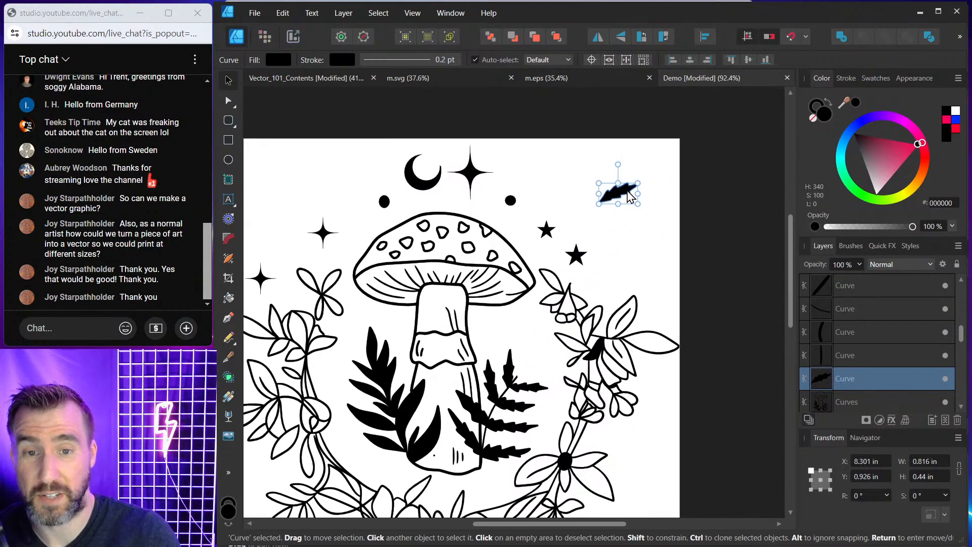
pyautogui.click(628, 229)
# Fill the crescent moon with yellow FFC100.
pyautogui.scroll(-2, 577, 266)
pyautogui.hscroll(-2, 577, 265)
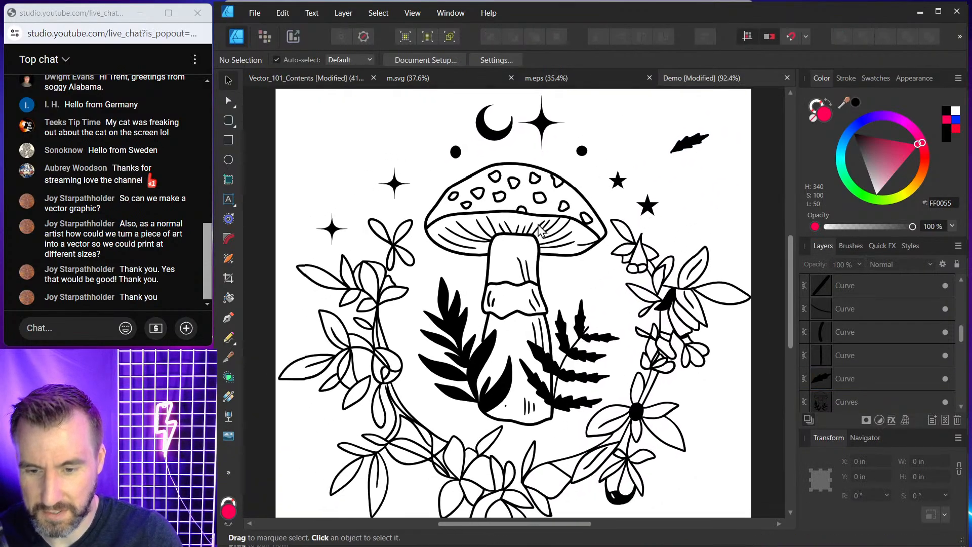
pyautogui.scroll(-2, 463, 335)
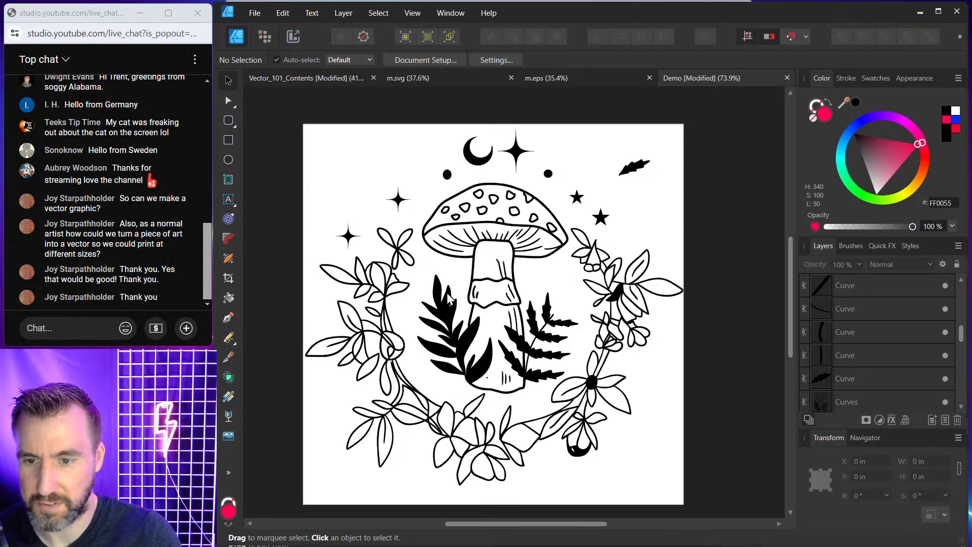
pyautogui.scroll(6, 480, 158)
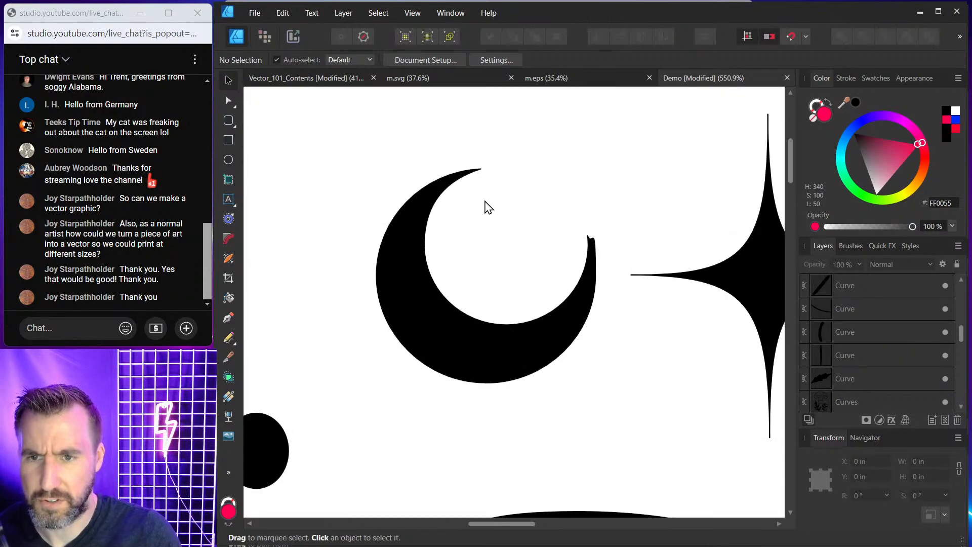
pyautogui.click(434, 286)
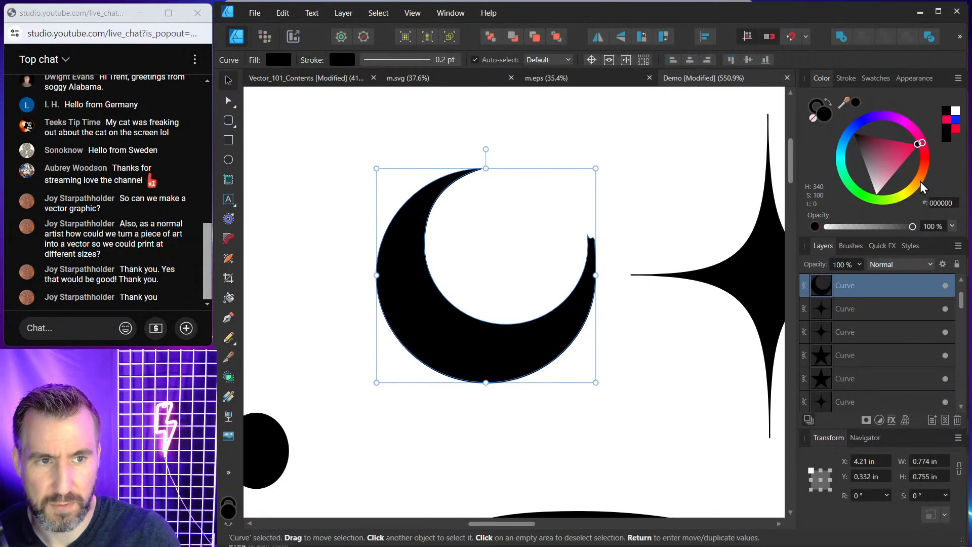
pyautogui.click(919, 185)
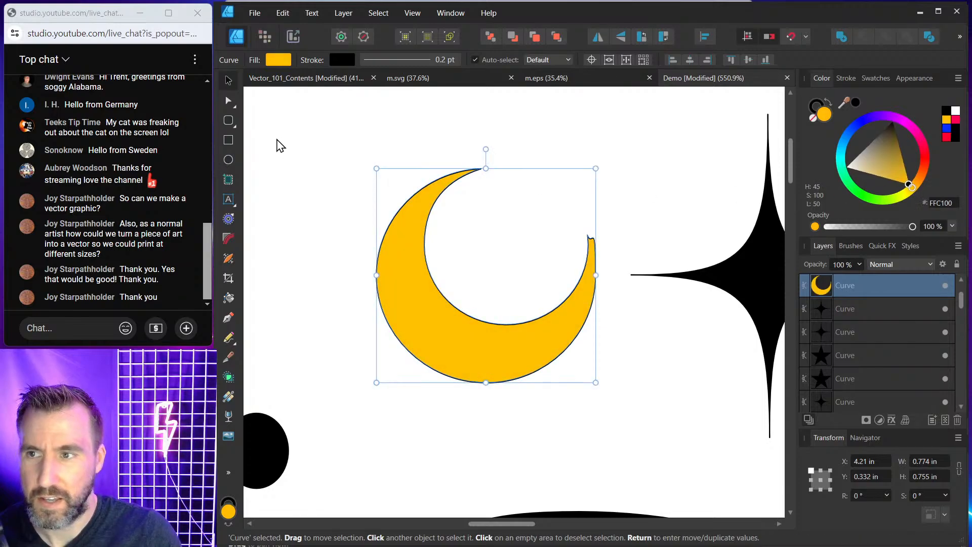
# Cut the moon's upper tip off with the Knife tool and move the piece above the moon.
pyautogui.click(228, 357)
pyautogui.moveTo(435, 163); pyautogui.dragTo(497, 221)
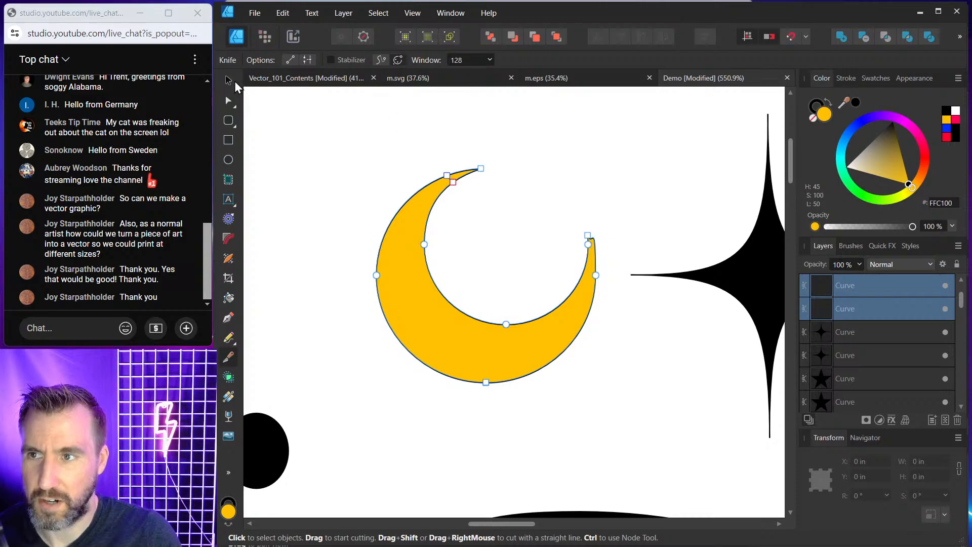
pyautogui.click(229, 81)
pyautogui.click(458, 170)
pyautogui.moveTo(459, 169); pyautogui.dragTo(501, 180)
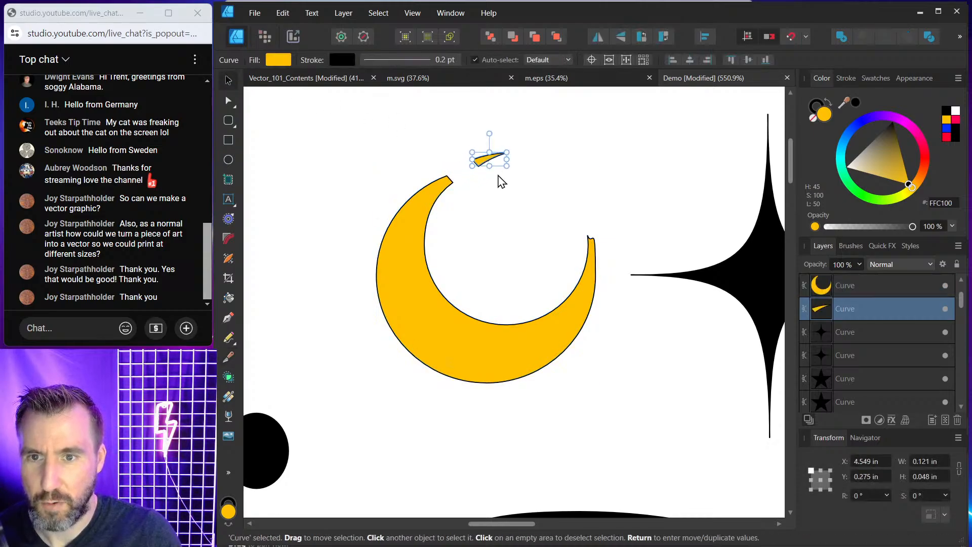
pyautogui.click(500, 181)
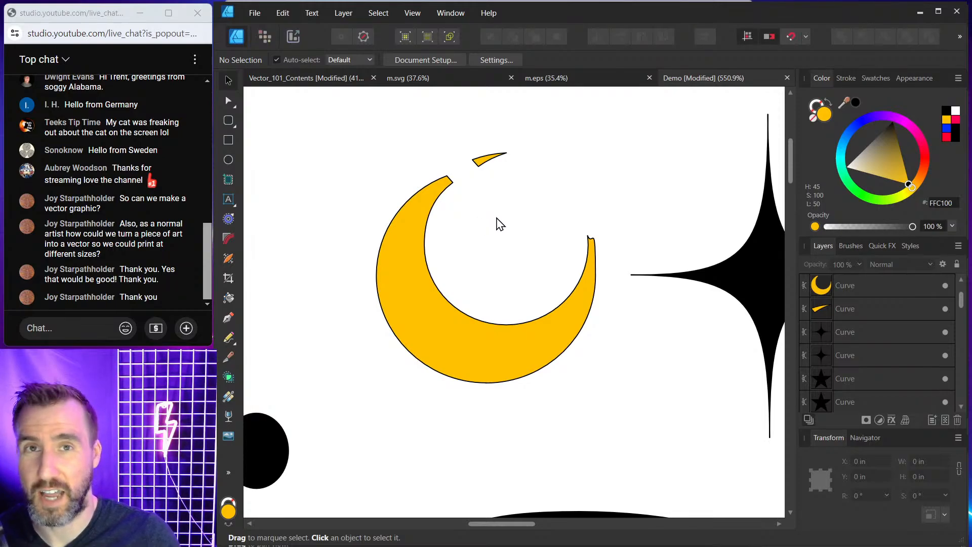
# Cut a crack into the moon's inner edge with the Knife tool and pull its nodes apart into a tapered notch.
pyautogui.click(419, 287)
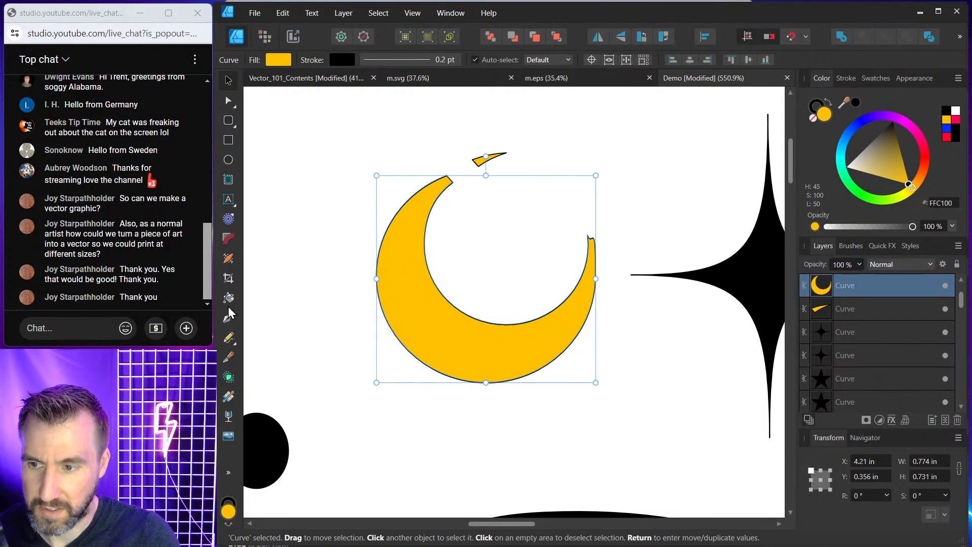
pyautogui.click(228, 356)
pyautogui.scroll(3, 501, 324)
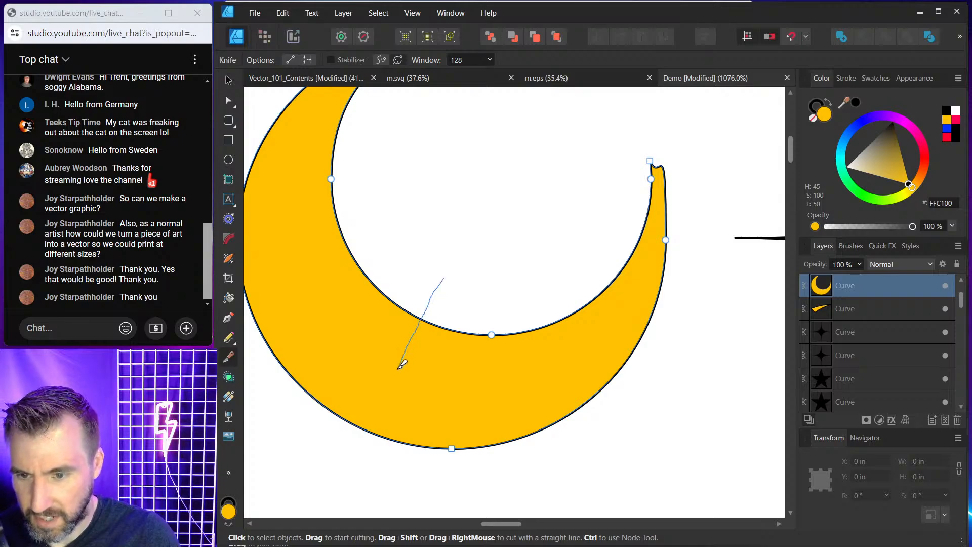
pyautogui.moveTo(398, 367); pyautogui.dragTo(397, 369)
pyautogui.click(228, 81)
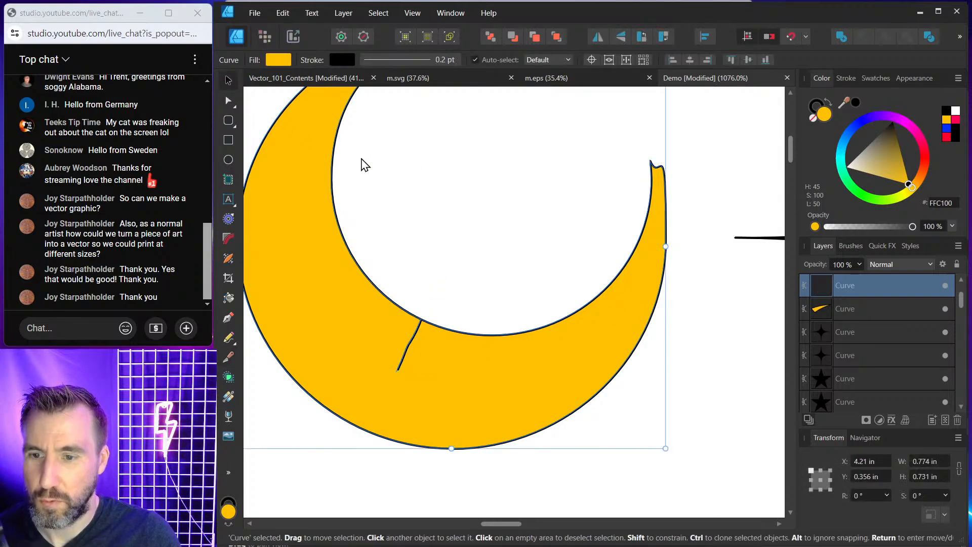
pyautogui.scroll(3, 451, 264)
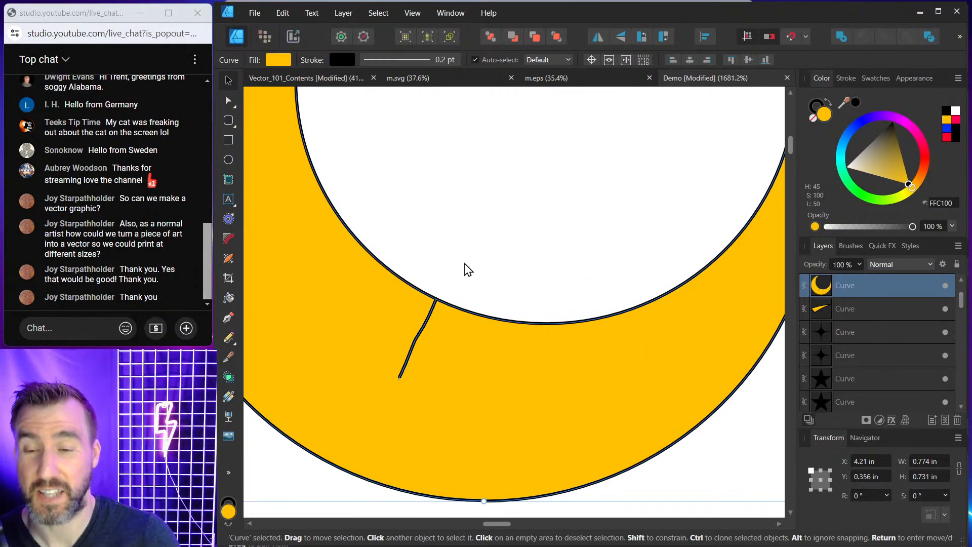
pyautogui.click(228, 103)
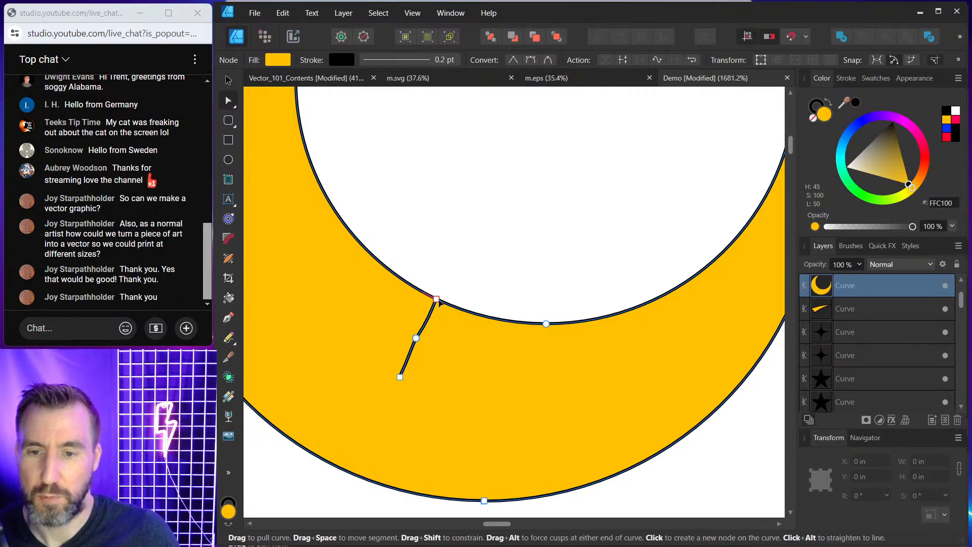
pyautogui.scroll(2, 440, 312)
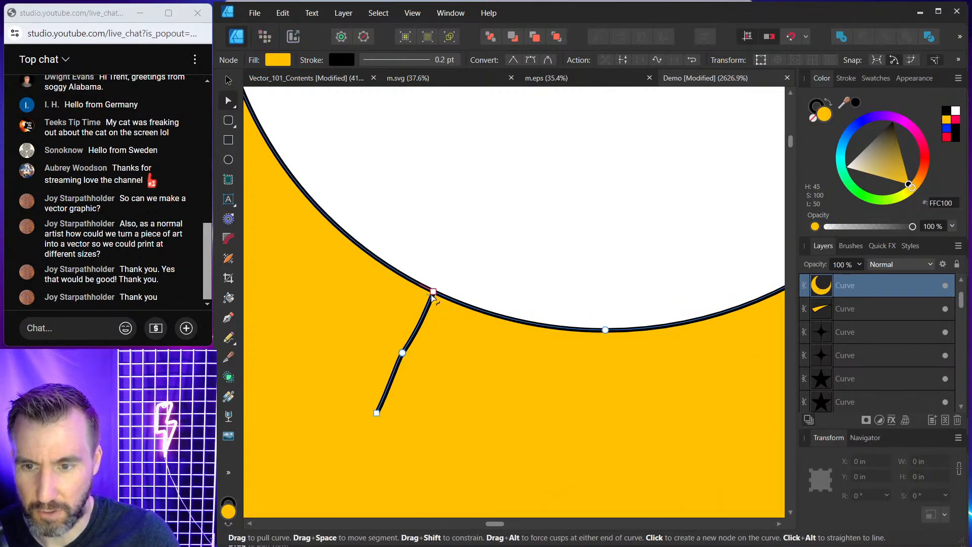
pyautogui.click(421, 278)
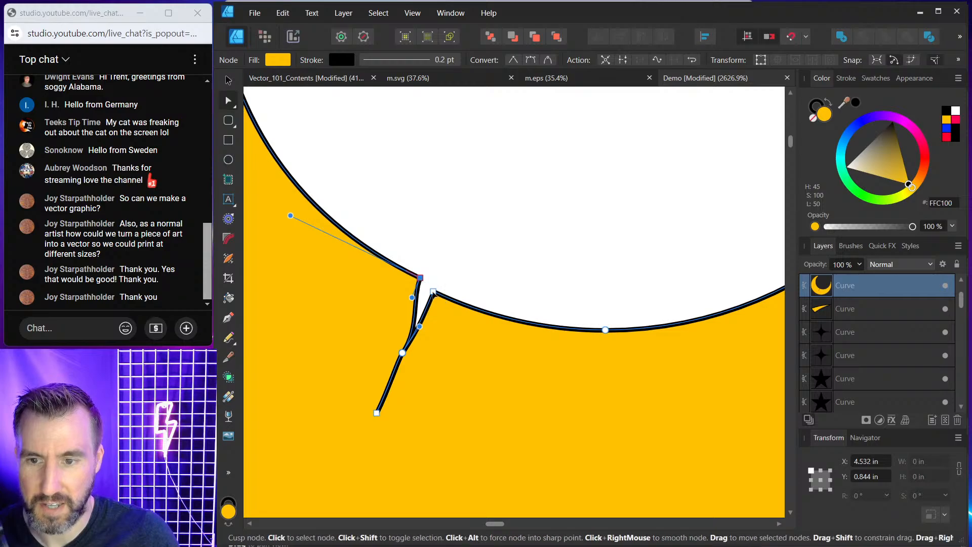
pyautogui.moveTo(433, 292); pyautogui.dragTo(447, 296)
pyautogui.moveTo(403, 353); pyautogui.dragTo(420, 361)
pyautogui.moveTo(376, 412); pyautogui.dragTo(380, 433)
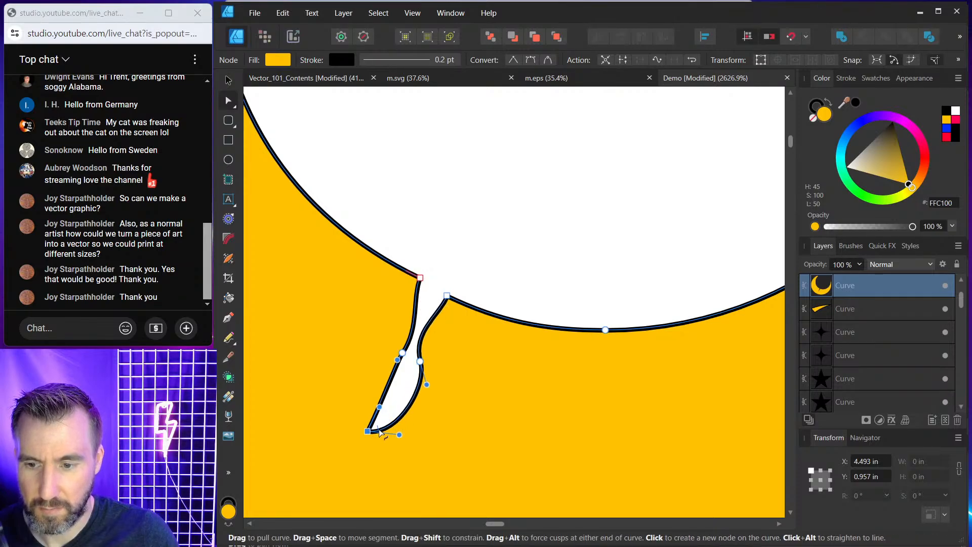
pyautogui.scroll(3, 374, 433)
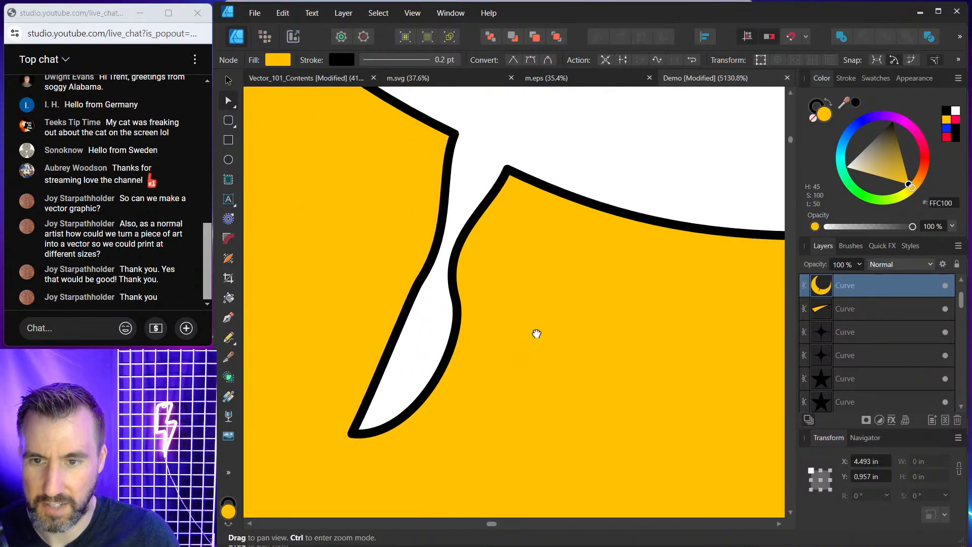
pyautogui.scroll(-3, 512, 282)
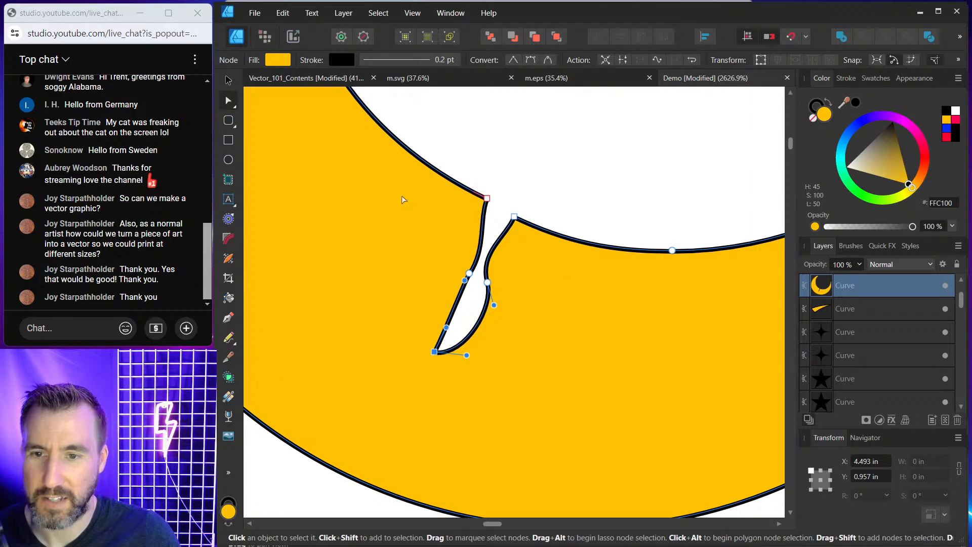
# Cut a second crack into the moon with the Knife tool and drag its node to open the notch.
pyautogui.click(227, 80)
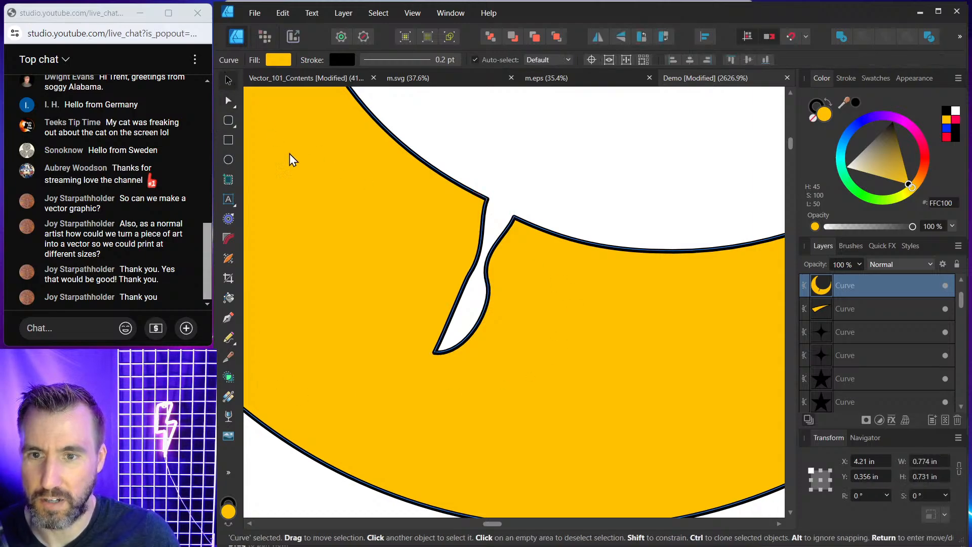
pyautogui.click(229, 358)
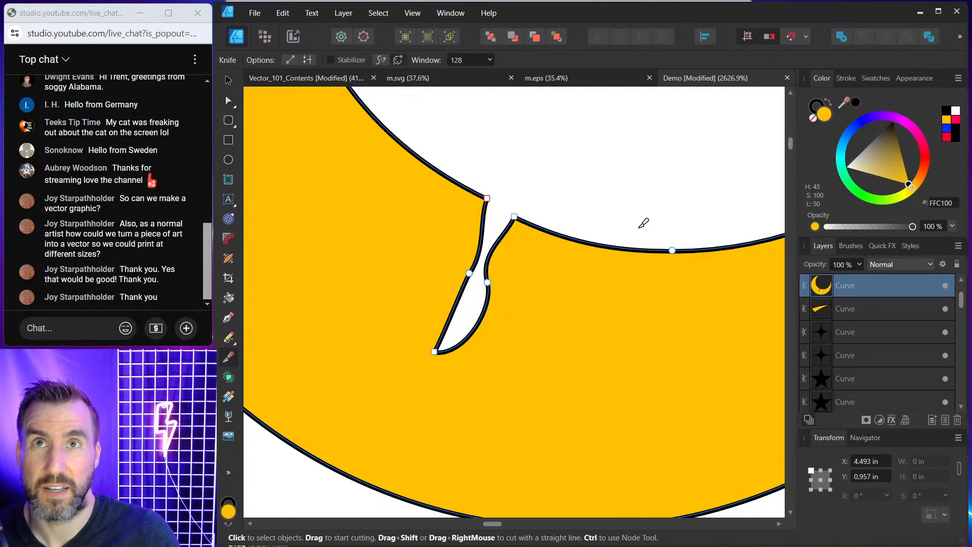
pyautogui.moveTo(644, 218); pyautogui.dragTo(617, 389)
pyautogui.click(228, 102)
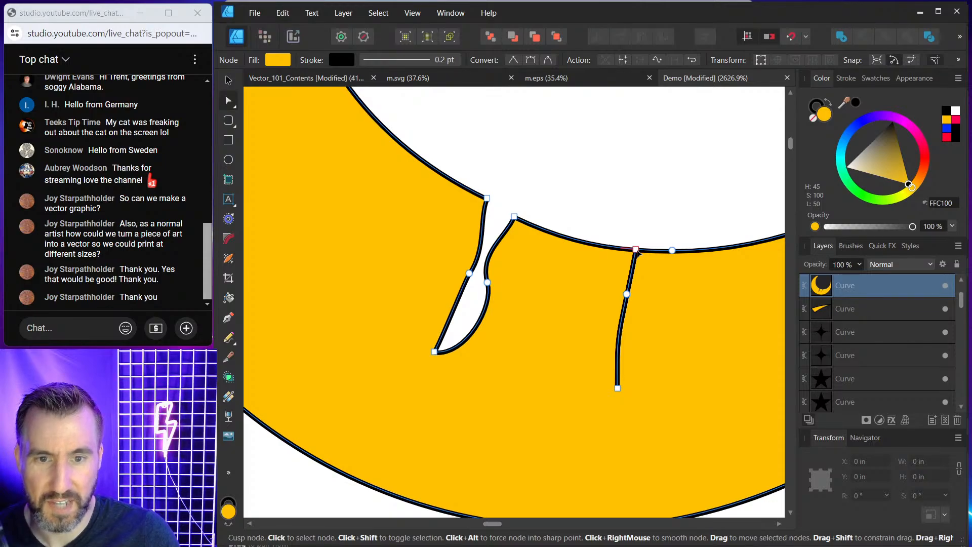
pyautogui.moveTo(636, 249); pyautogui.dragTo(648, 301)
pyautogui.click(653, 207)
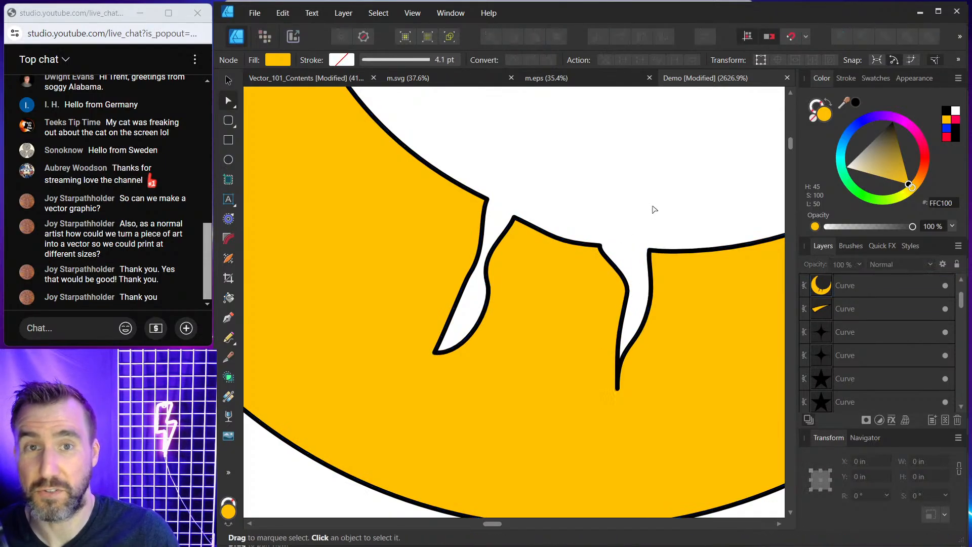
# Undo the crack cuts and node edits on the moon.
pyautogui.scroll(-4, 652, 207)
pyautogui.moveTo(711, 175); pyautogui.dragTo(556, 224)
pyautogui.hotkey('ctrl', 'z')
pyautogui.hotkey('ctrl', 'z')
pyautogui.hotkey('ctrl', 'z')
pyautogui.hotkey('ctrl', 'z')
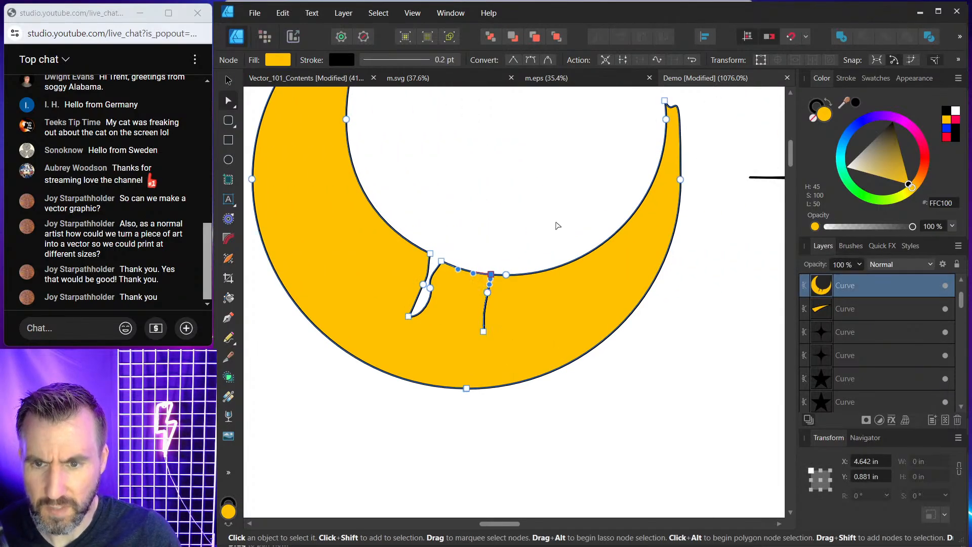
pyautogui.hotkey('ctrl', 'z')
pyautogui.hotkey('ctrl', 'z')
pyautogui.hotkey('ctrl', 'z')
pyautogui.hotkey('ctrl', 'z')
pyautogui.hotkey('ctrl', 'z')
pyautogui.hotkey('ctrl', 'z')
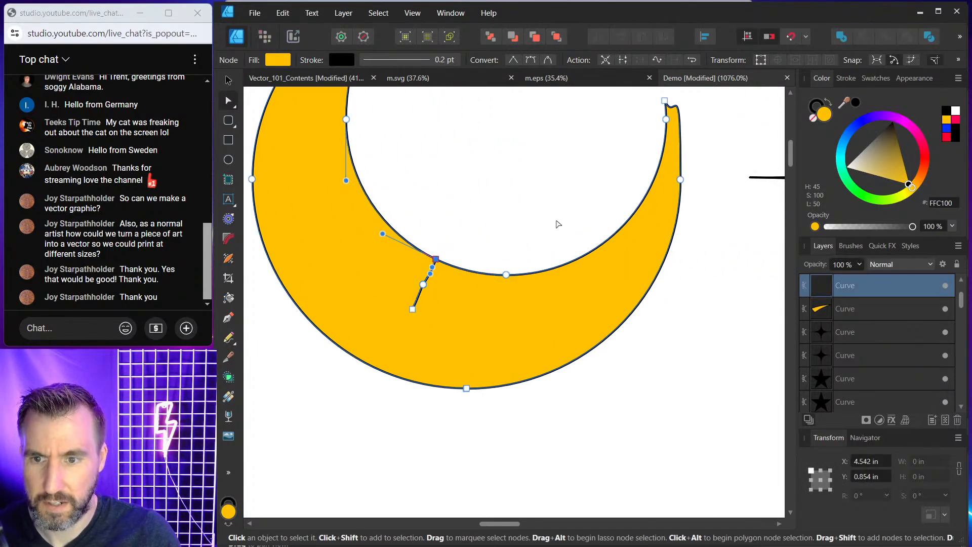
pyautogui.hotkey('ctrl', 'z')
pyautogui.click(562, 218)
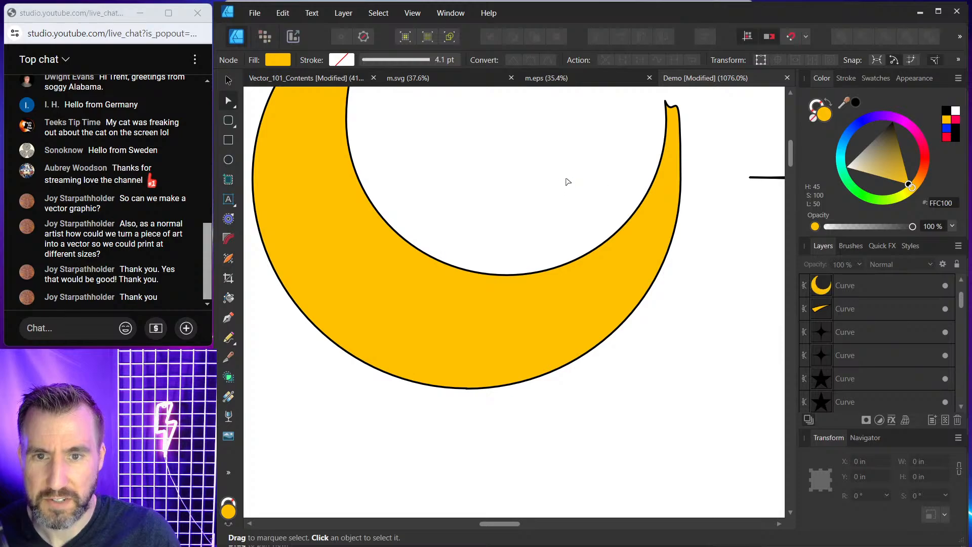
# Sharpen the moon's lower right tip by adjusting a node's curve handle with the Node tool.
pyautogui.moveTo(579, 161); pyautogui.dragTo(529, 264)
pyautogui.scroll(-2, 530, 265)
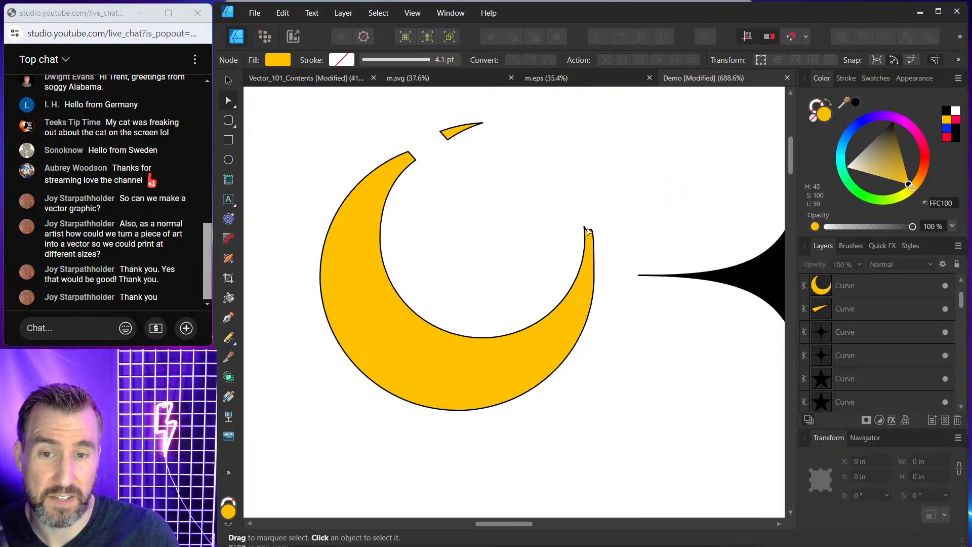
pyautogui.scroll(4, 602, 228)
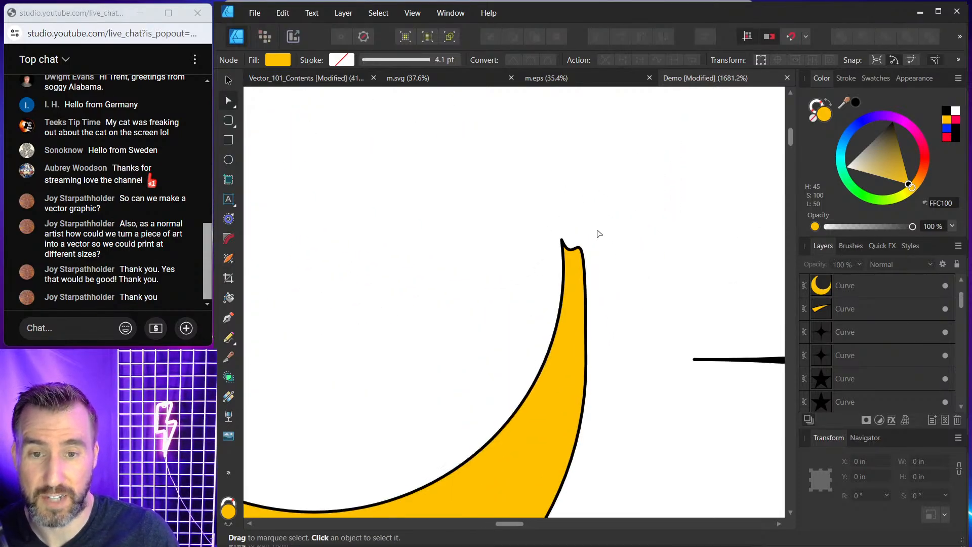
pyautogui.click(561, 257)
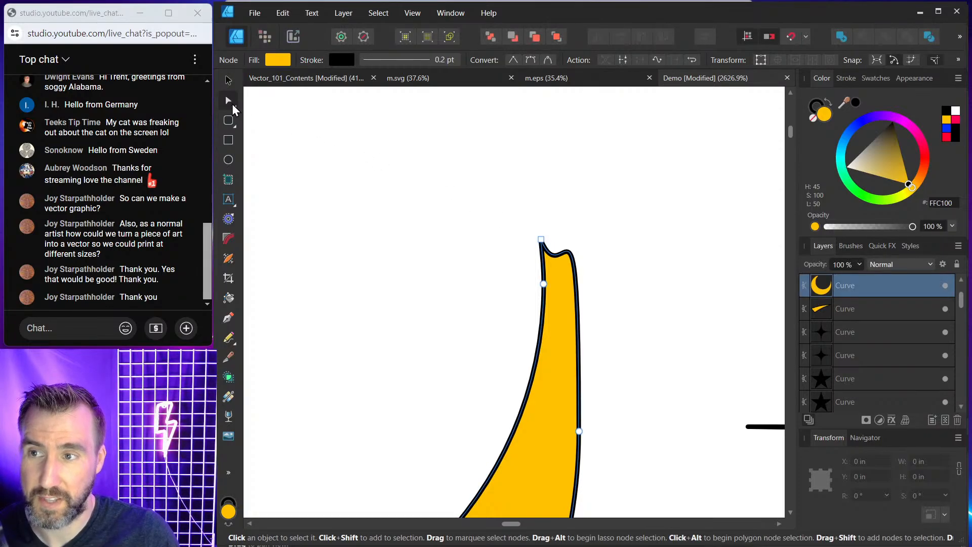
pyautogui.scroll(-3, 574, 229)
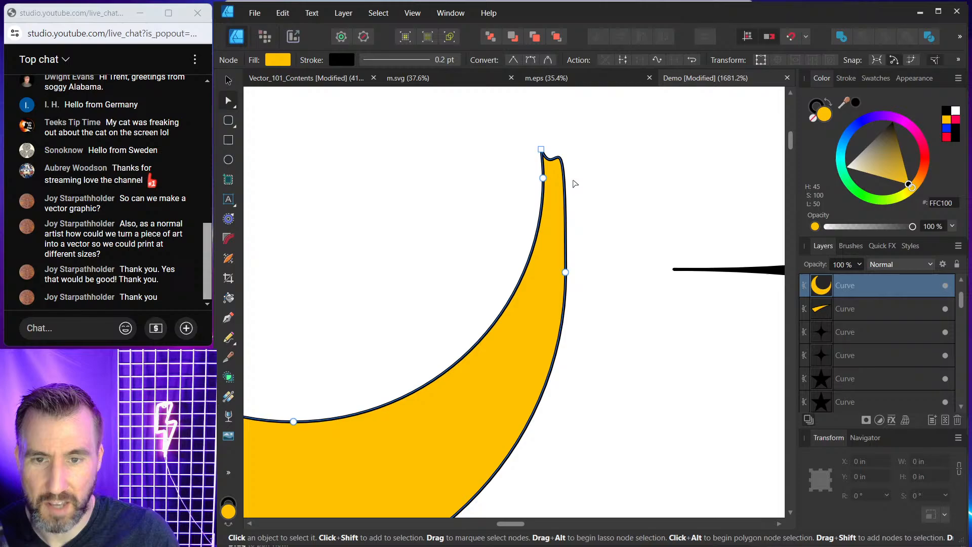
pyautogui.click(565, 272)
pyautogui.moveTo(605, 162); pyautogui.dragTo(584, 264)
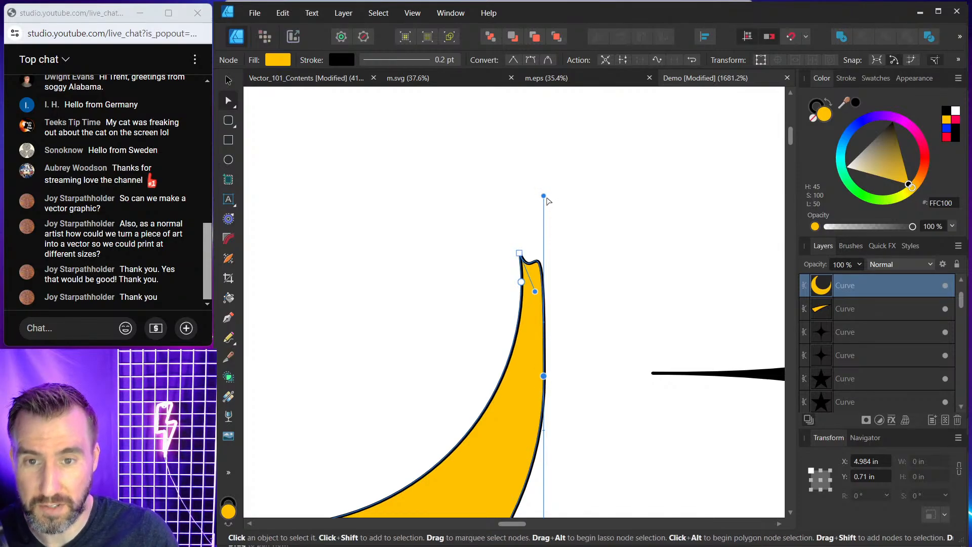
pyautogui.moveTo(544, 197); pyautogui.dragTo(536, 286)
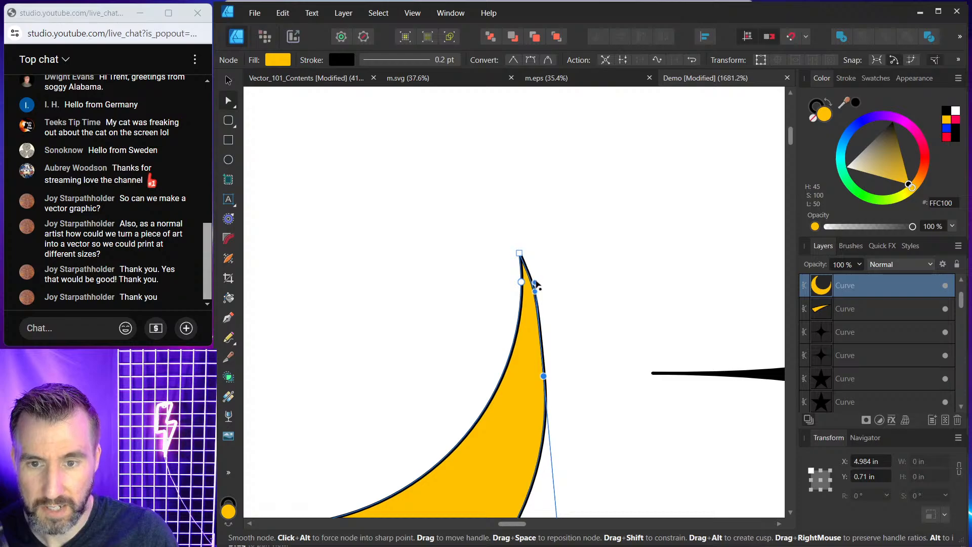
pyautogui.click(617, 234)
# Shorten the large four-point star's top and bottom points by moving their end nodes inward.
pyautogui.scroll(-5, 602, 181)
pyautogui.press('space')
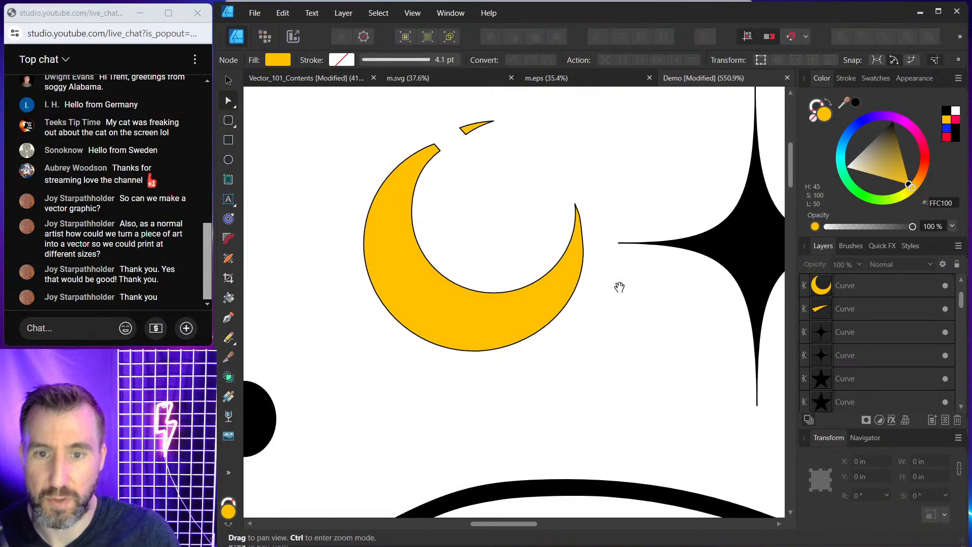
pyautogui.moveTo(619, 287); pyautogui.dragTo(611, 257)
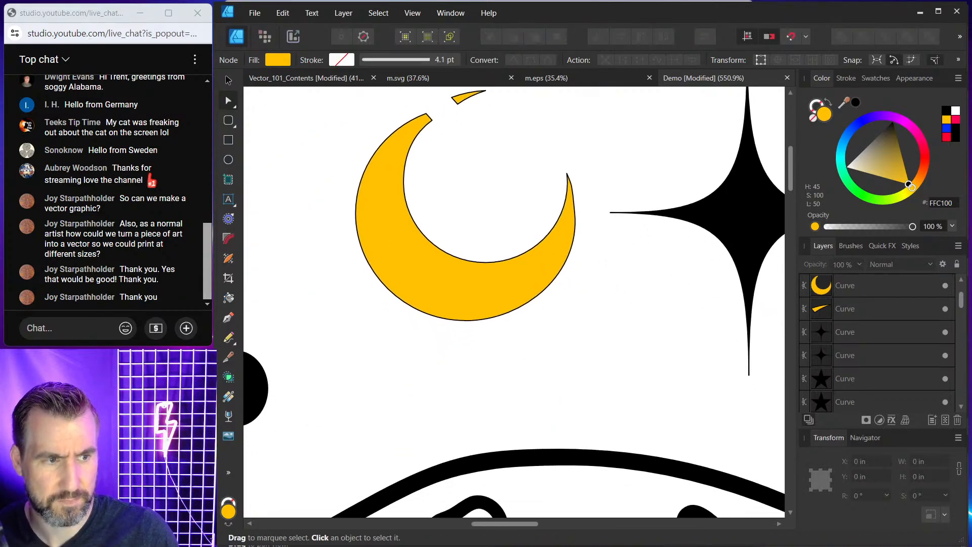
pyautogui.scroll(-4, 639, 191)
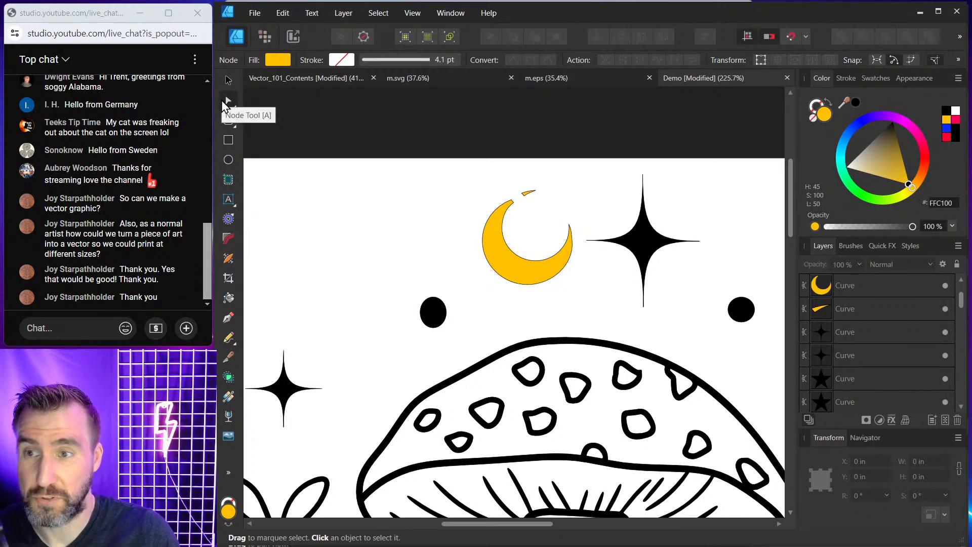
pyautogui.click(646, 236)
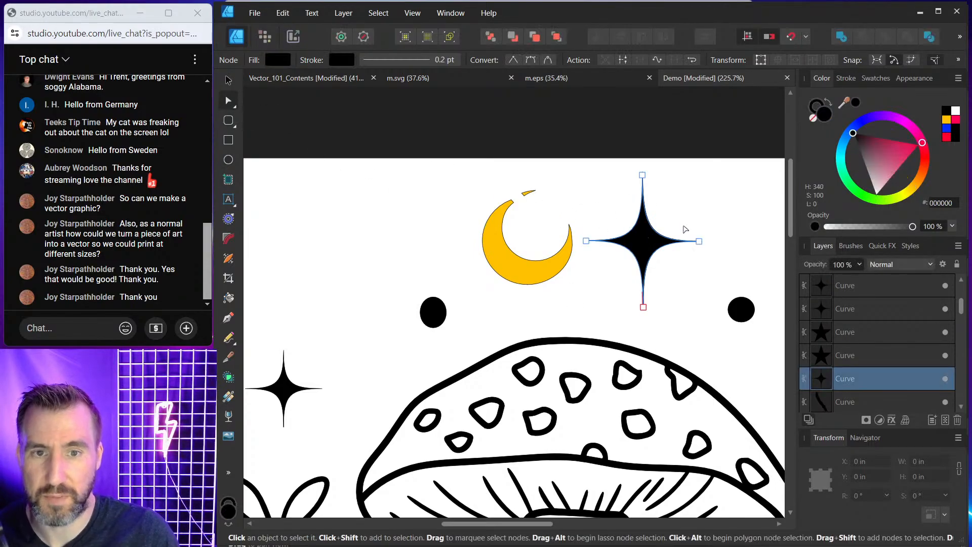
pyautogui.scroll(2, 668, 210)
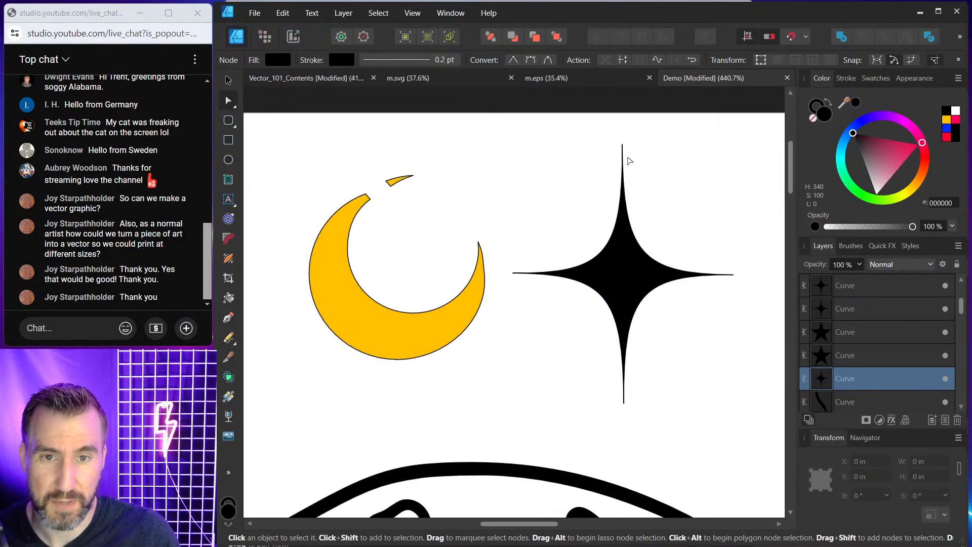
pyautogui.click(622, 145)
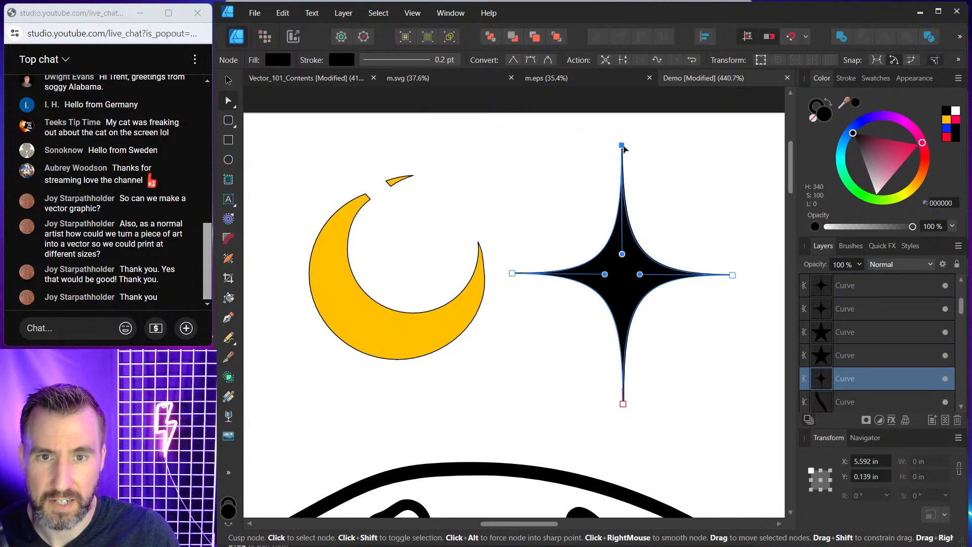
pyautogui.scroll(1, 622, 146)
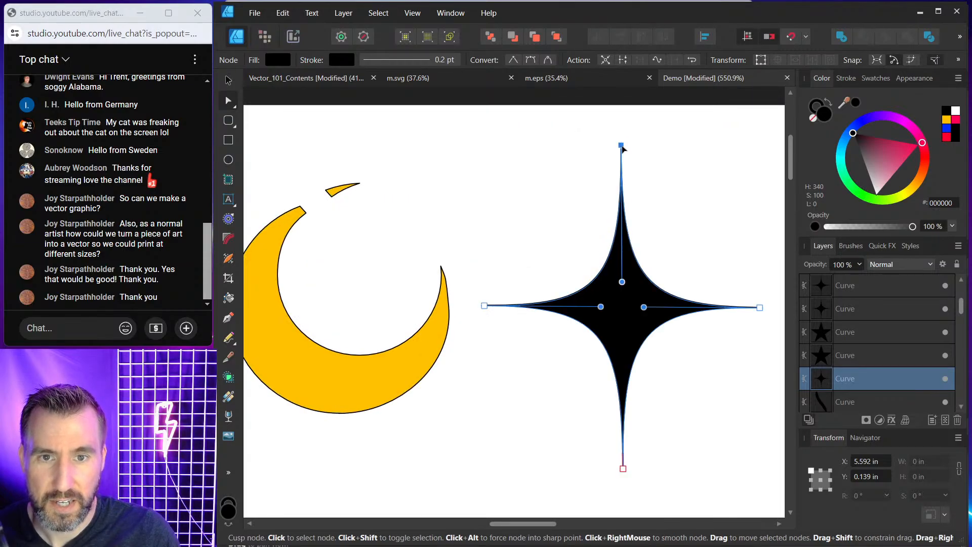
pyautogui.moveTo(621, 146); pyautogui.dragTo(621, 204)
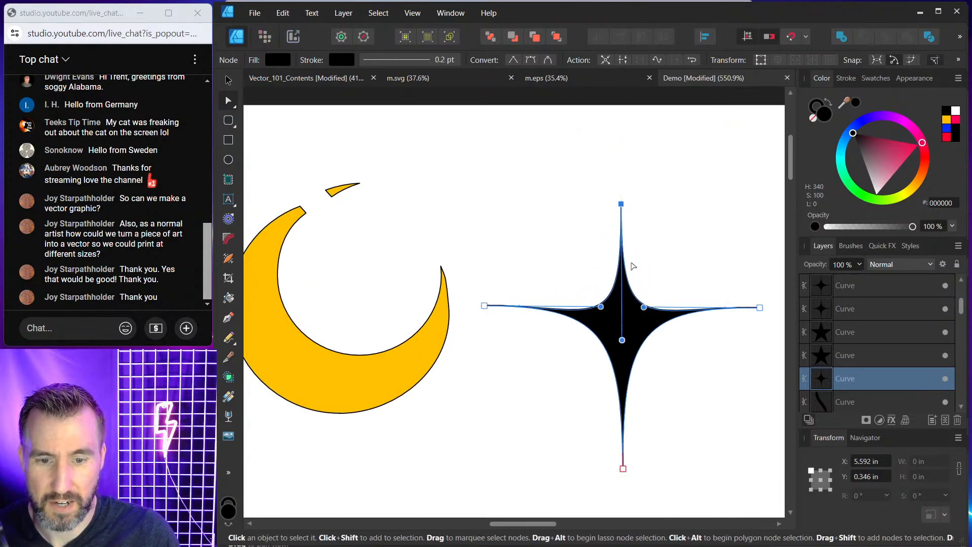
pyautogui.moveTo(621, 469); pyautogui.dragTo(629, 395)
pyautogui.click(658, 379)
pyautogui.scroll(-3, 716, 380)
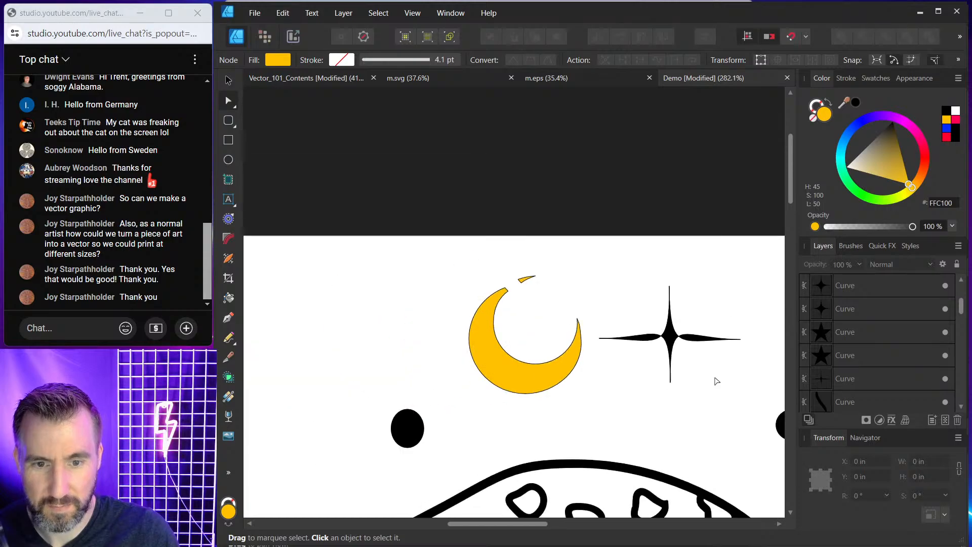
pyautogui.moveTo(705, 439); pyautogui.dragTo(604, 333)
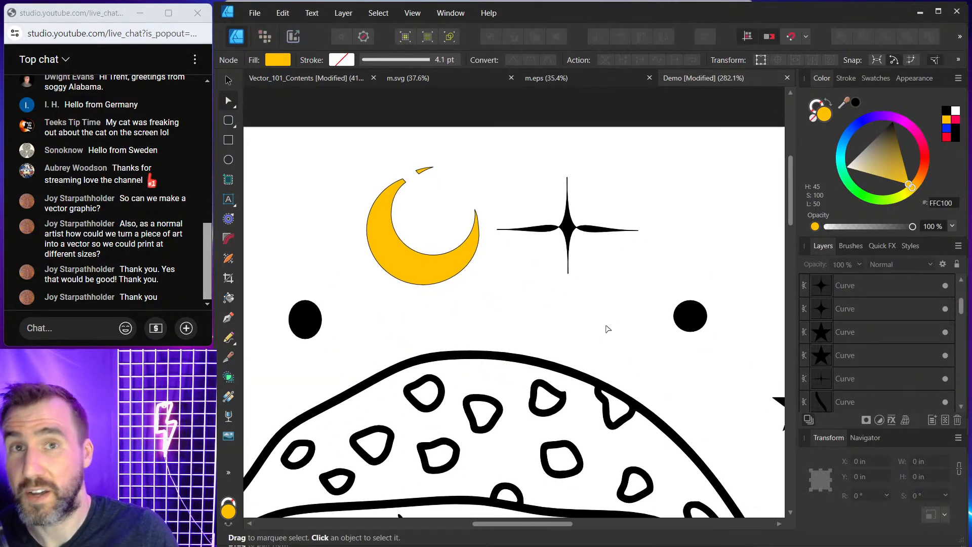
pyautogui.scroll(-5, 608, 329)
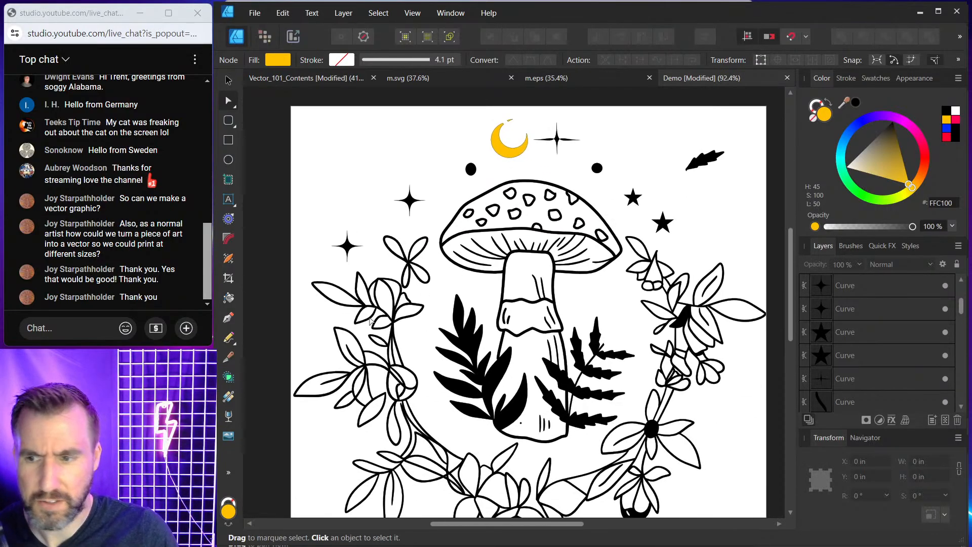
pyautogui.click(228, 318)
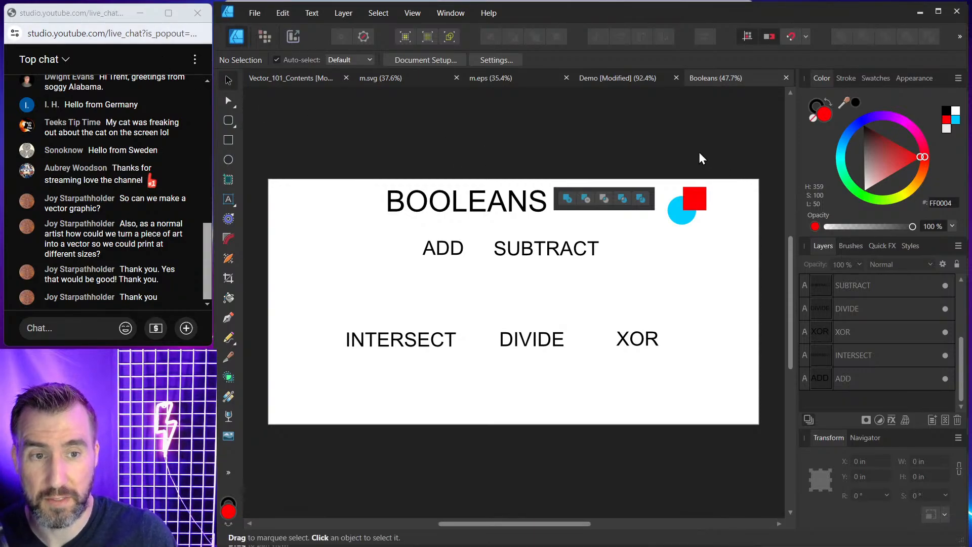
# Duplicate the blue circle and red square pair and place the copy beneath the ADD label.
pyautogui.press('Tab')
pyautogui.scroll(2, 628, 134)
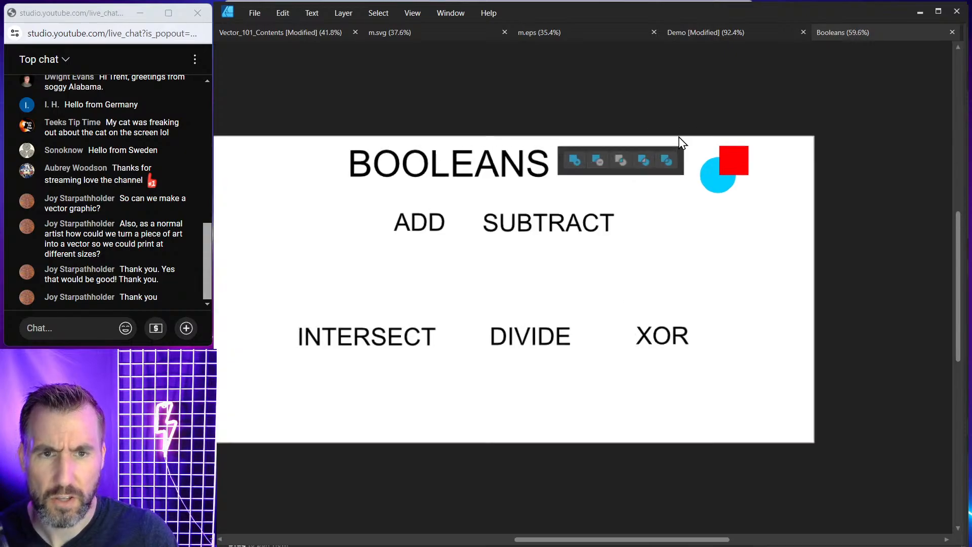
pyautogui.press('Tab')
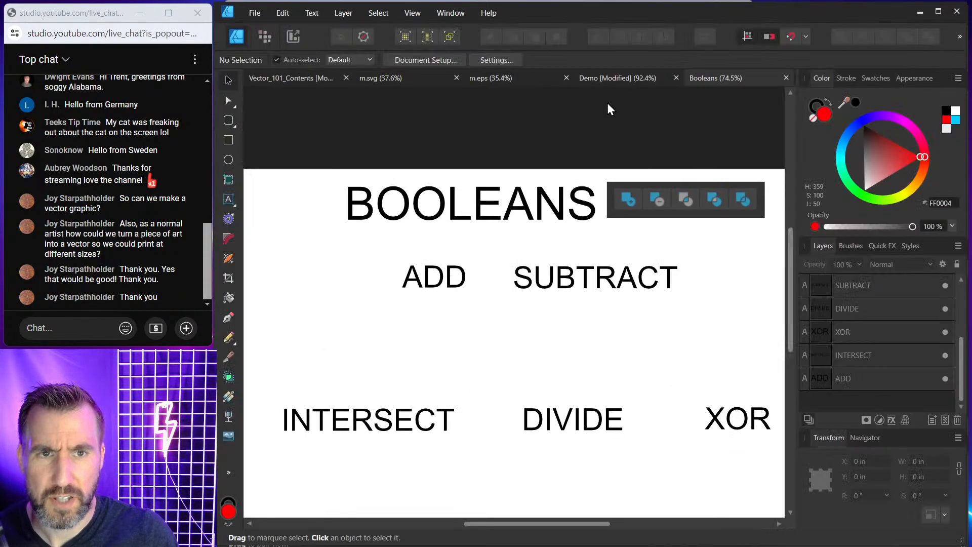
pyautogui.scroll(-3, 612, 138)
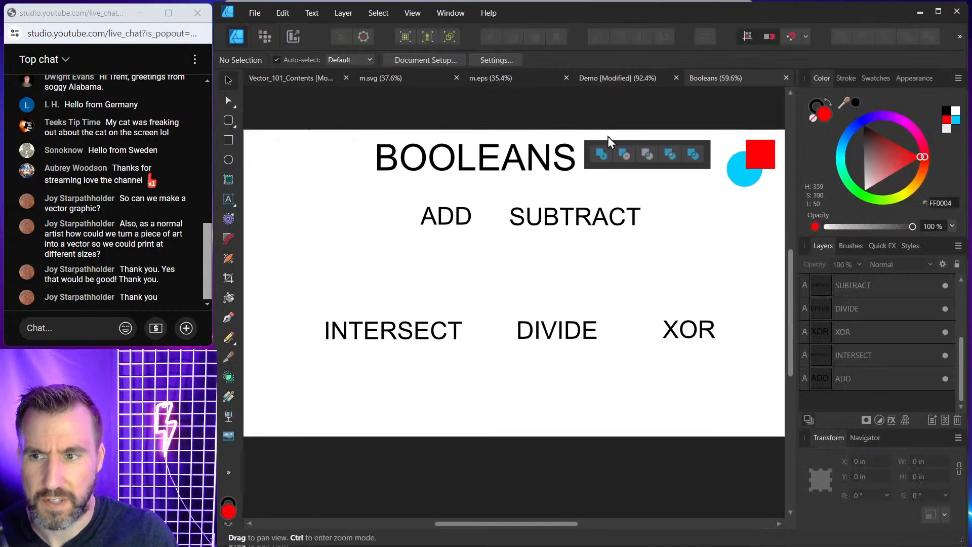
pyautogui.moveTo(612, 143); pyautogui.dragTo(605, 140)
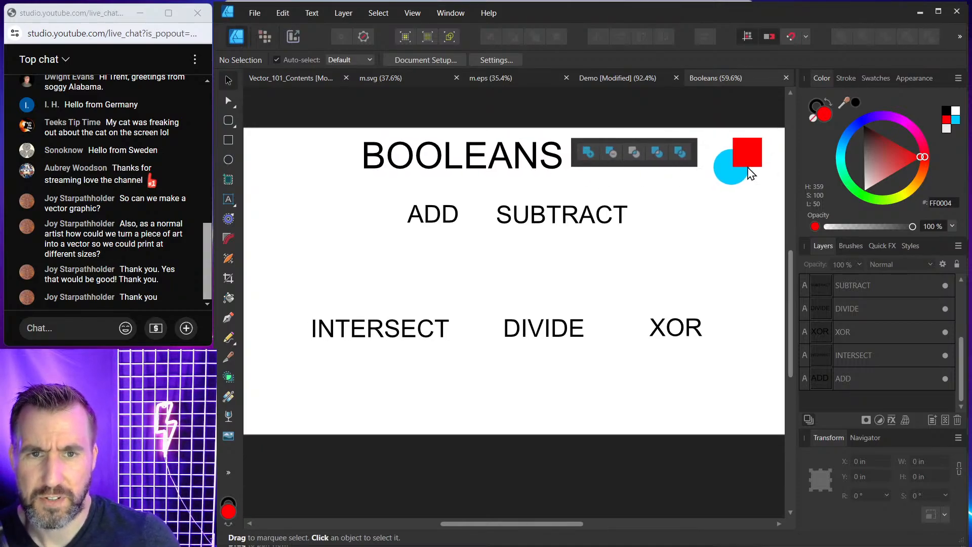
pyautogui.click(745, 150)
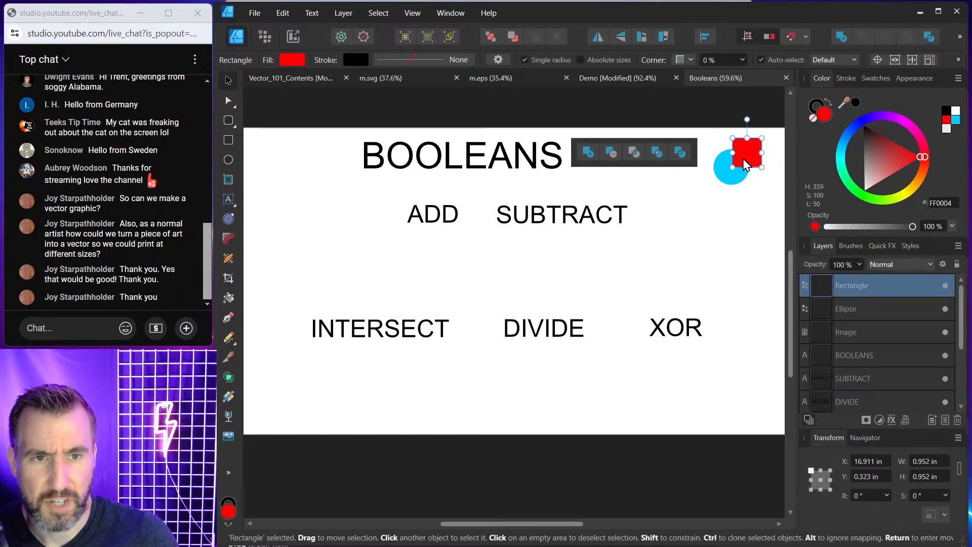
pyautogui.keyDown('shift'); pyautogui.click(725, 173); pyautogui.keyUp('shift')
pyautogui.moveTo(750, 167)
pyautogui.mouseDown()
pyautogui.moveTo(551, 225)
pyautogui.moveTo(434, 275)
pyautogui.moveTo(463, 231)
pyautogui.moveTo(432, 242)
pyautogui.mouseUp()
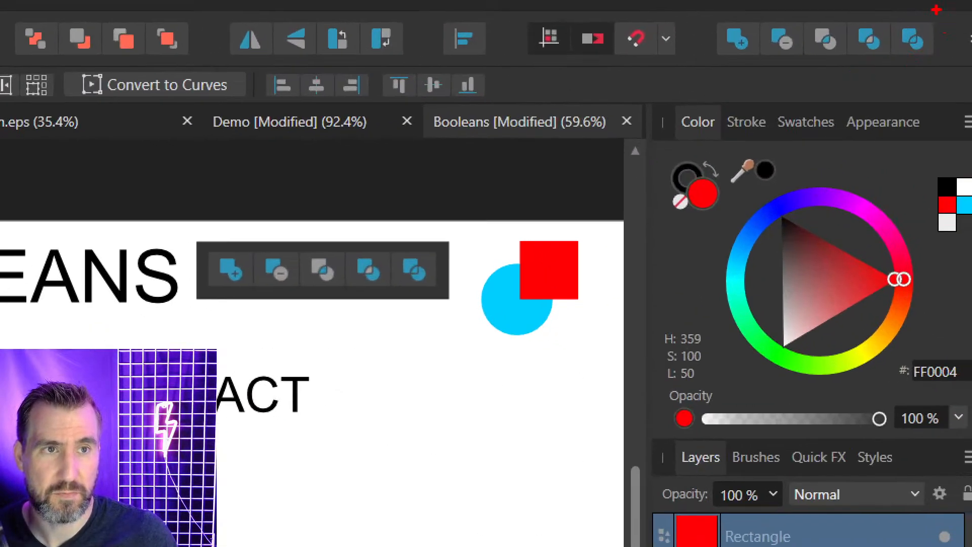
pyautogui.moveTo(934, 9)
pyautogui.mouseDown()
pyautogui.moveTo(733, 10)
pyautogui.moveTo(703, 53)
pyautogui.moveTo(817, 84)
pyautogui.moveTo(949, 27)
pyautogui.mouseUp()
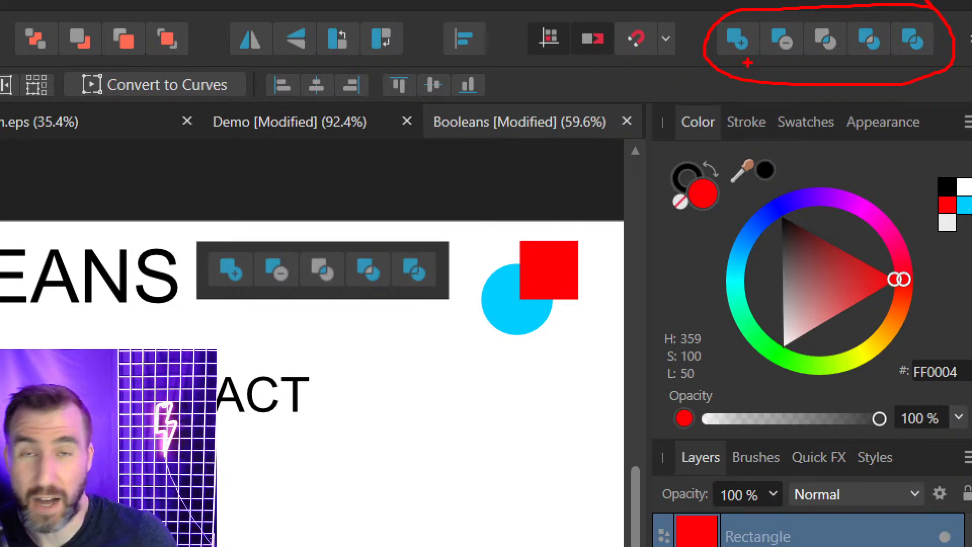
pyautogui.press('Escape')
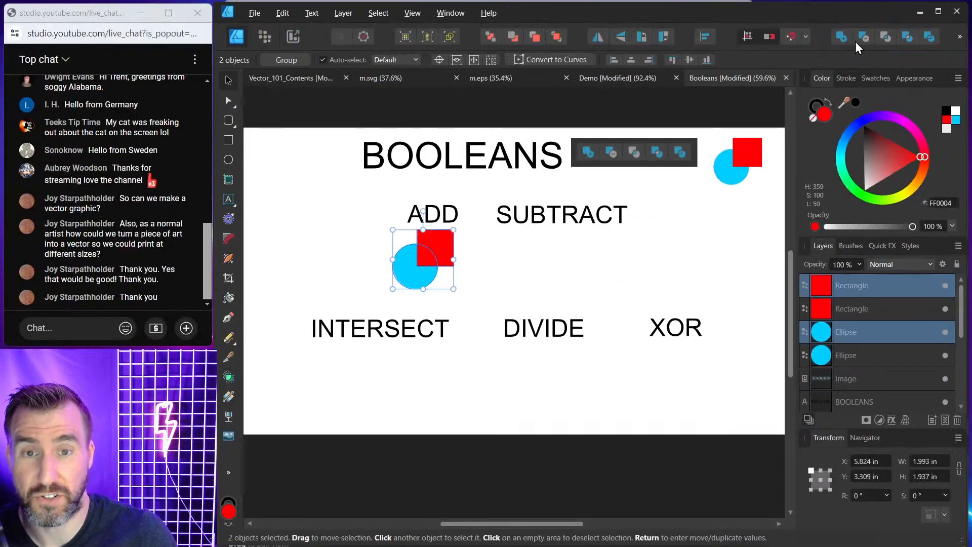
# Select the copied circle and square beneath ADD, reorder their layers, and combine them into one shape with the Add boolean.
pyautogui.click(378, 262)
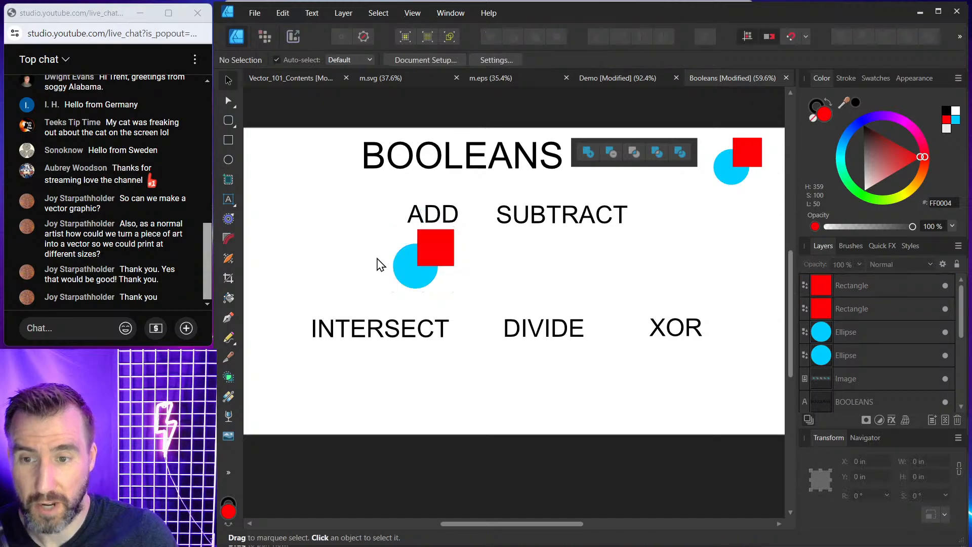
pyautogui.click(443, 242)
pyautogui.keyDown('shift'); pyautogui.click(406, 265); pyautogui.keyUp('shift')
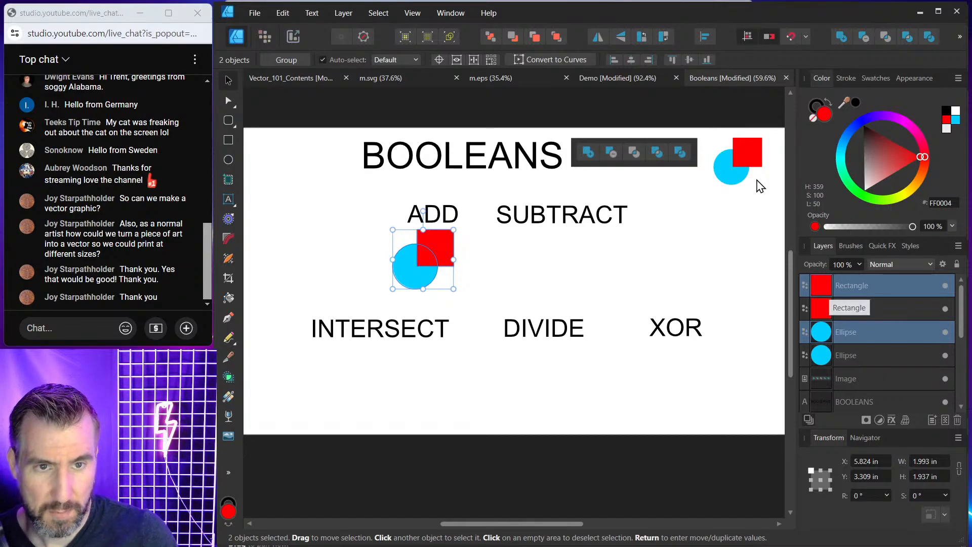
pyautogui.click(742, 157)
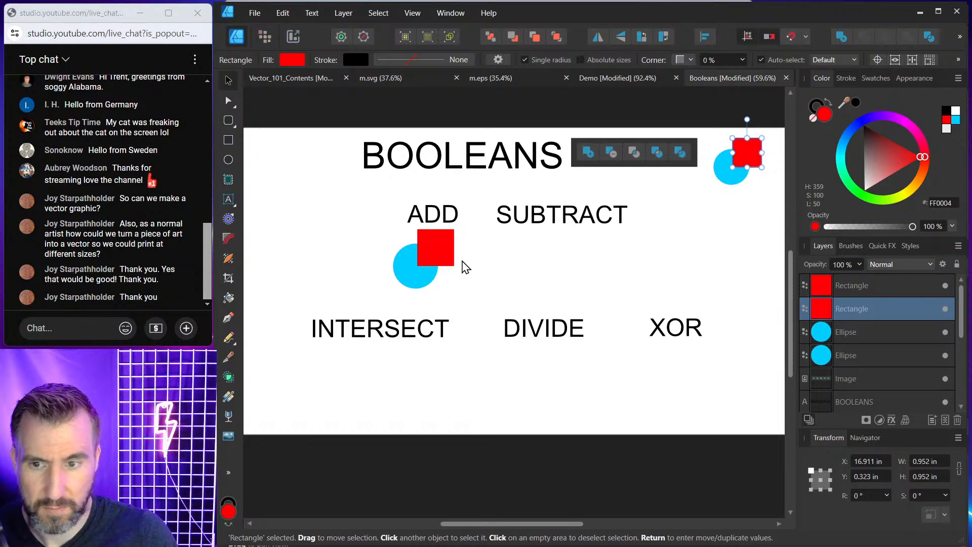
pyautogui.moveTo(351, 223); pyautogui.dragTo(485, 314)
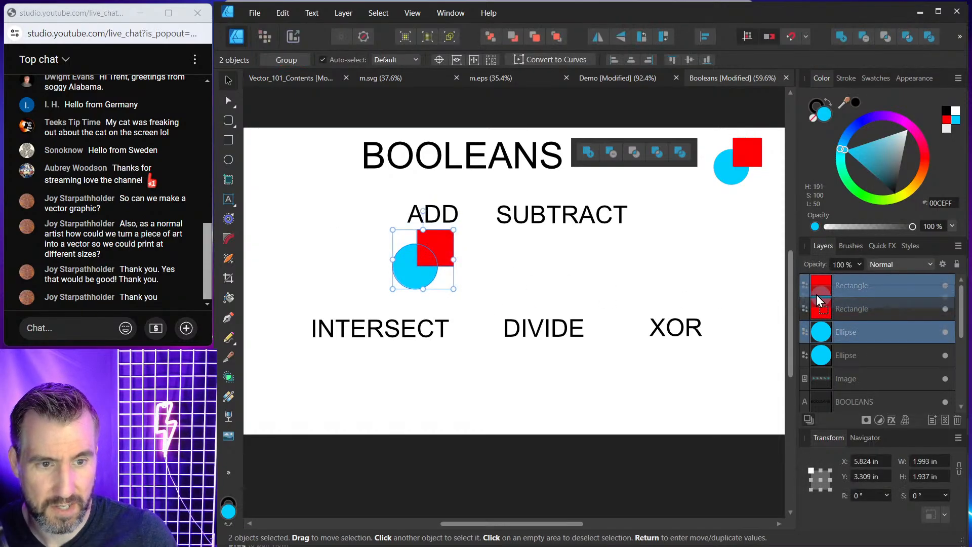
pyautogui.moveTo(817, 295); pyautogui.dragTo(816, 294)
pyautogui.click(823, 334)
pyautogui.moveTo(823, 334); pyautogui.dragTo(820, 300)
pyautogui.click(824, 286)
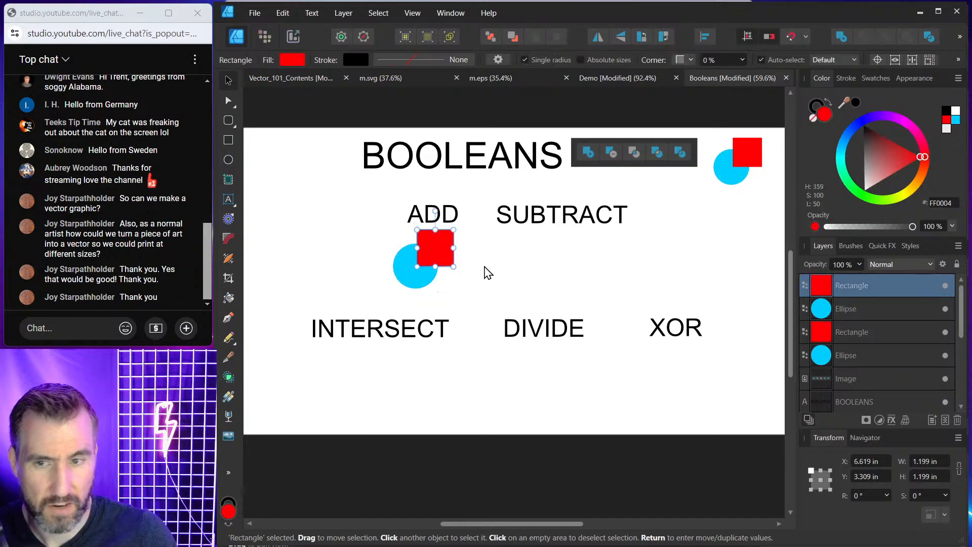
pyautogui.keyDown('shift'); pyautogui.click(400, 277); pyautogui.keyUp('shift')
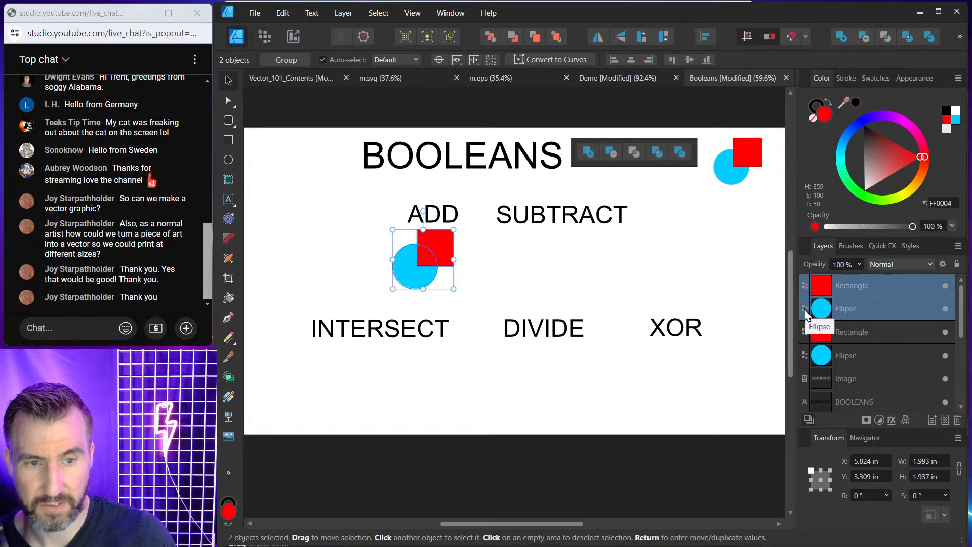
pyautogui.click(844, 35)
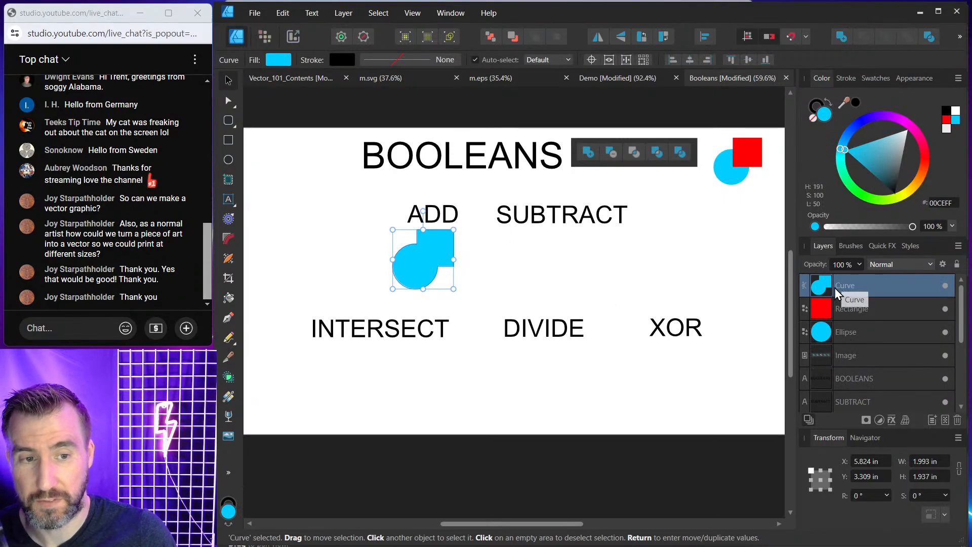
# Undo the Add operation and apply the Add boolean to the circle and square again.
pyautogui.scroll(5, 514, 272)
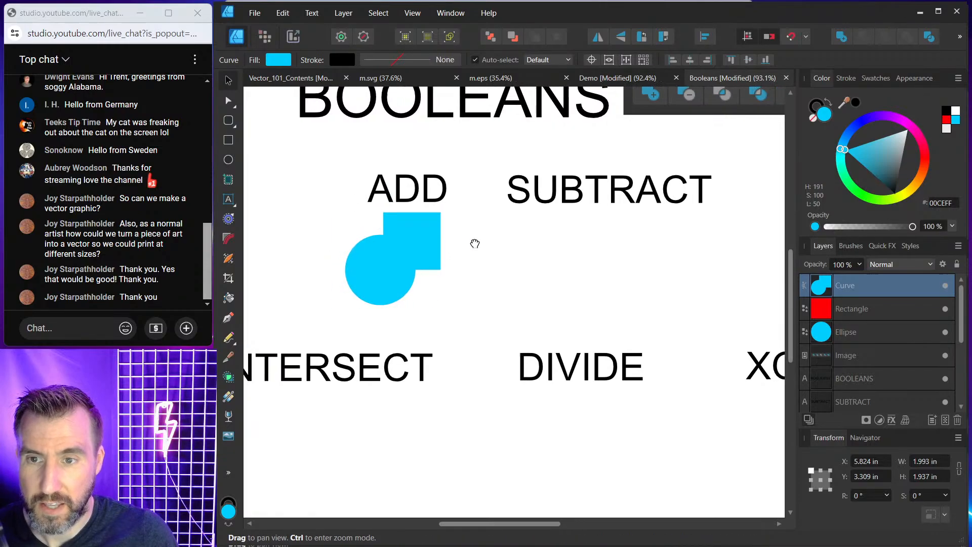
pyautogui.scroll(2, 495, 253)
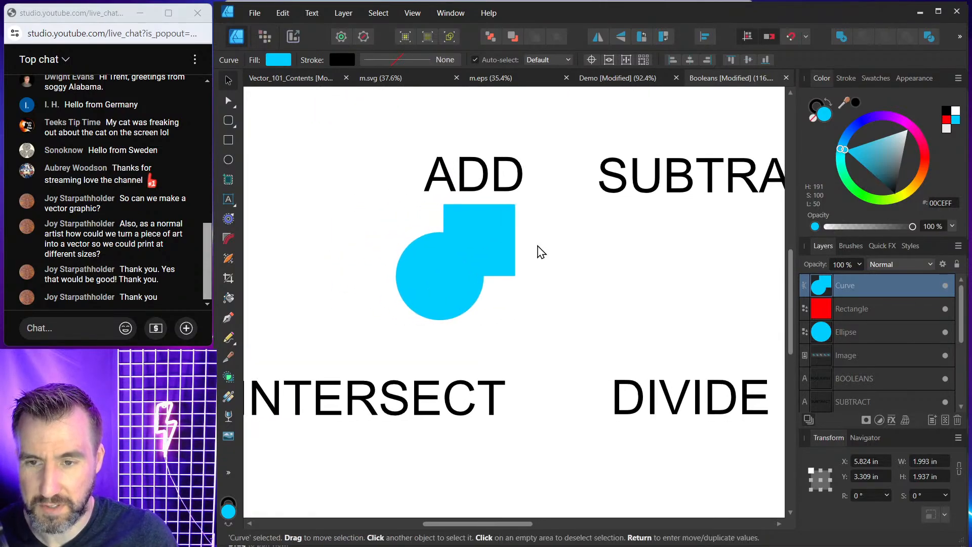
pyautogui.hotkey('ctrl', 'z')
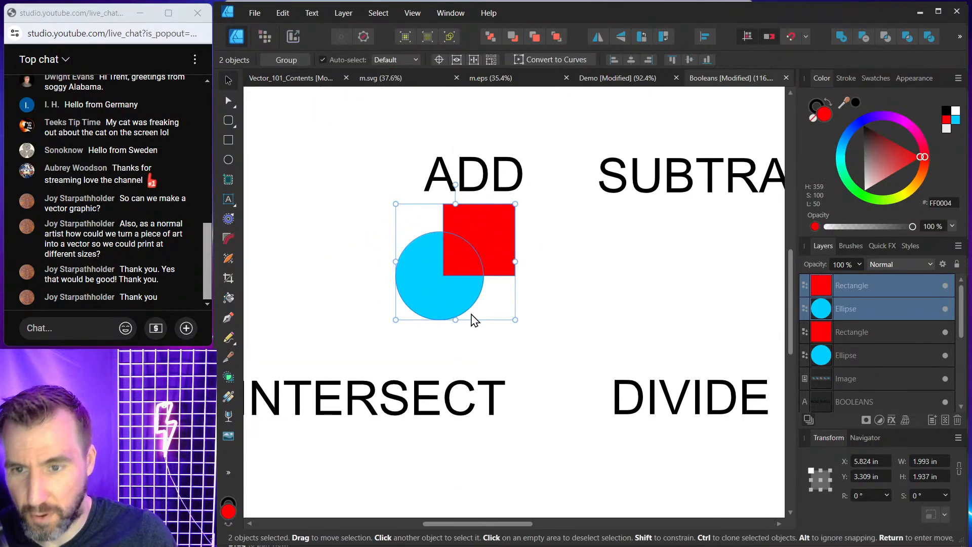
pyautogui.click(842, 38)
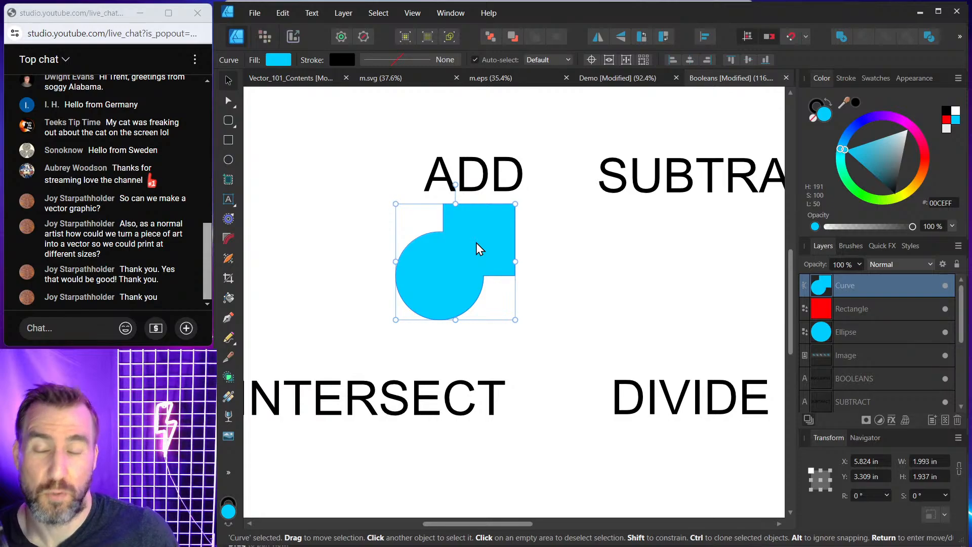
# Inspect the combined ADD shape's nodes with the Node tool, then return to the Move tool.
pyautogui.click(228, 100)
pyautogui.scroll(2, 558, 277)
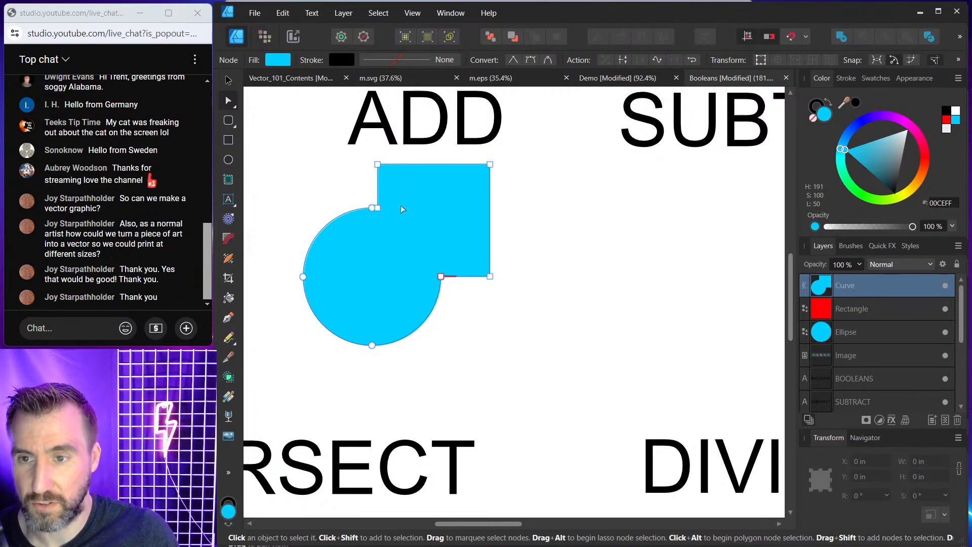
pyautogui.click(227, 80)
pyautogui.click(448, 283)
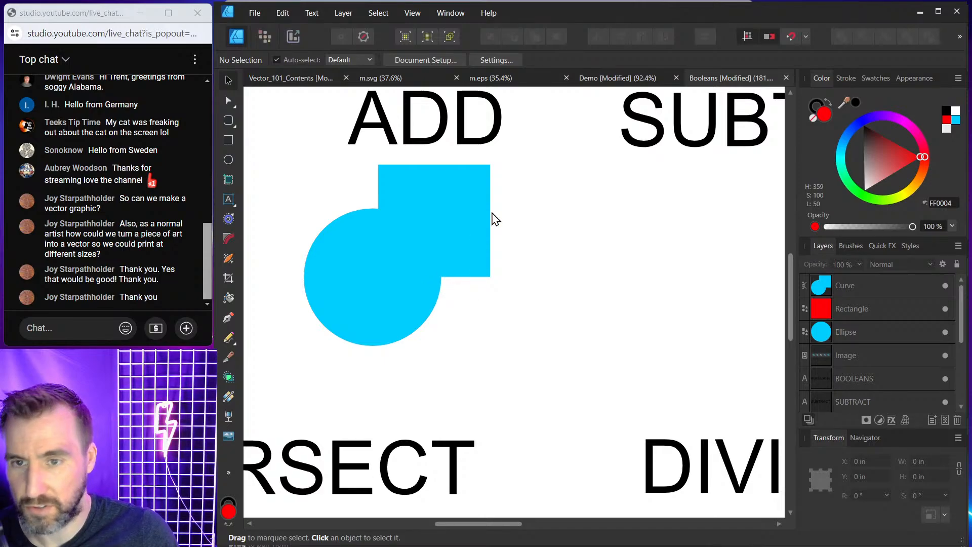
pyautogui.scroll(-2, 500, 279)
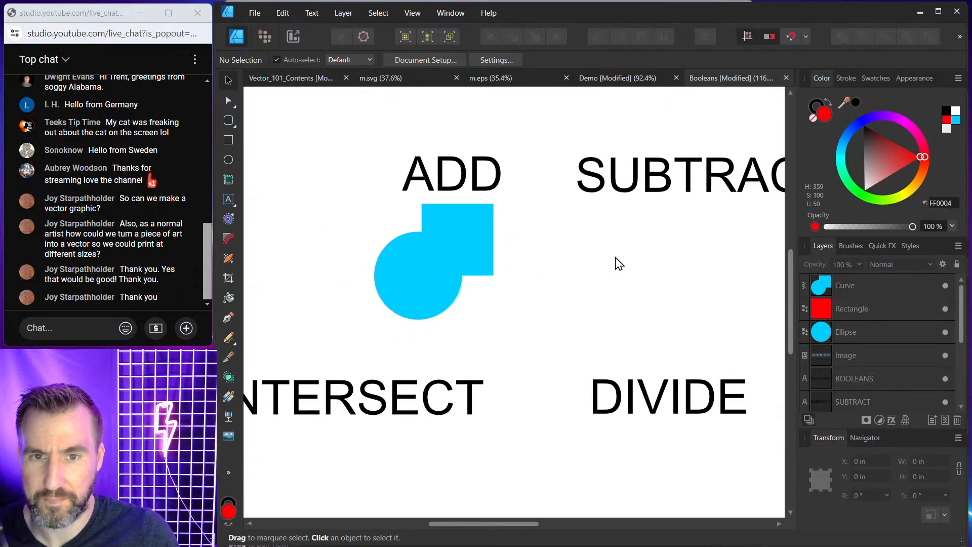
pyautogui.scroll(-1, 574, 262)
pyautogui.scroll(-1, 662, 262)
pyautogui.scroll(-3, 657, 264)
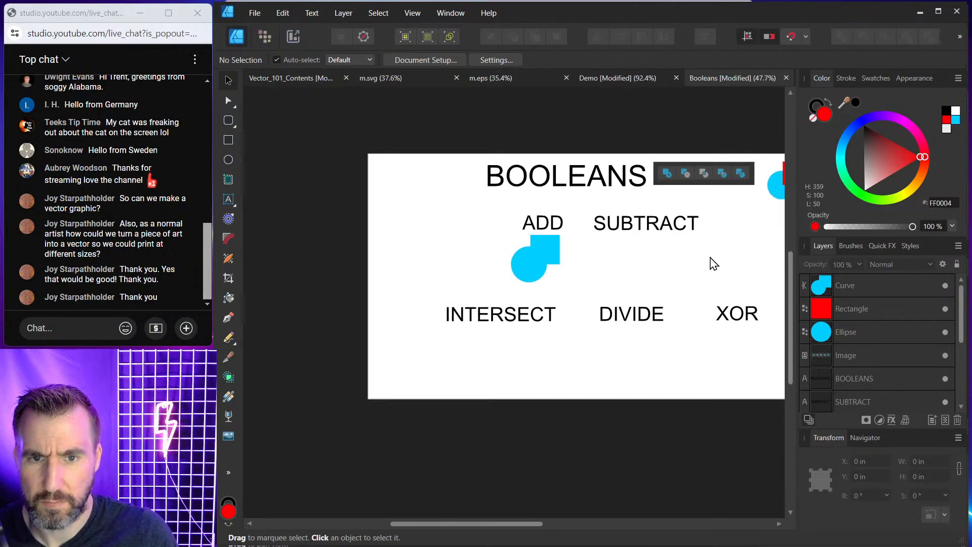
# Duplicate the circle and square pair twice, placing both copies beneath the SUBTRACT label.
pyautogui.click(688, 185)
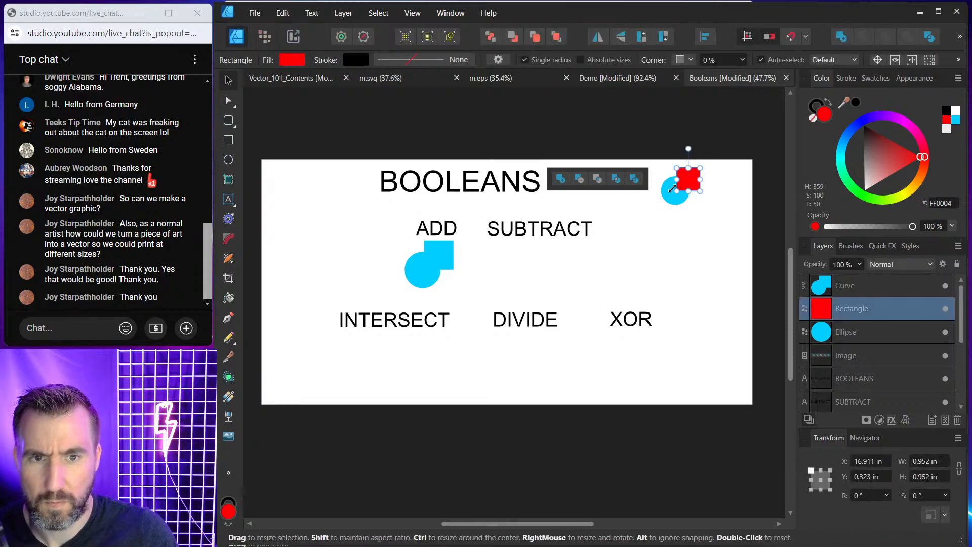
pyautogui.keyDown('shift'); pyautogui.click(671, 195); pyautogui.keyUp('shift')
pyautogui.moveTo(692, 190)
pyautogui.mouseDown()
pyautogui.moveTo(582, 265)
pyautogui.moveTo(555, 269)
pyautogui.moveTo(592, 249)
pyautogui.mouseUp()
pyautogui.scroll(4, 566, 263)
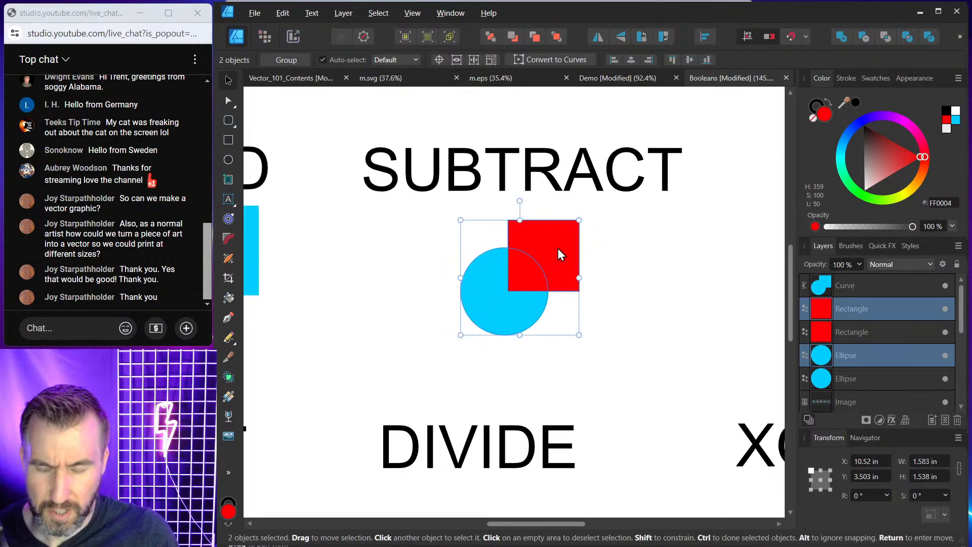
pyautogui.moveTo(557, 248)
pyautogui.mouseDown()
pyautogui.moveTo(448, 250)
pyautogui.moveTo(628, 247)
pyautogui.moveTo(643, 258)
pyautogui.mouseUp()
# Bring the right-hand circle in front of its square.
pyautogui.click(562, 295)
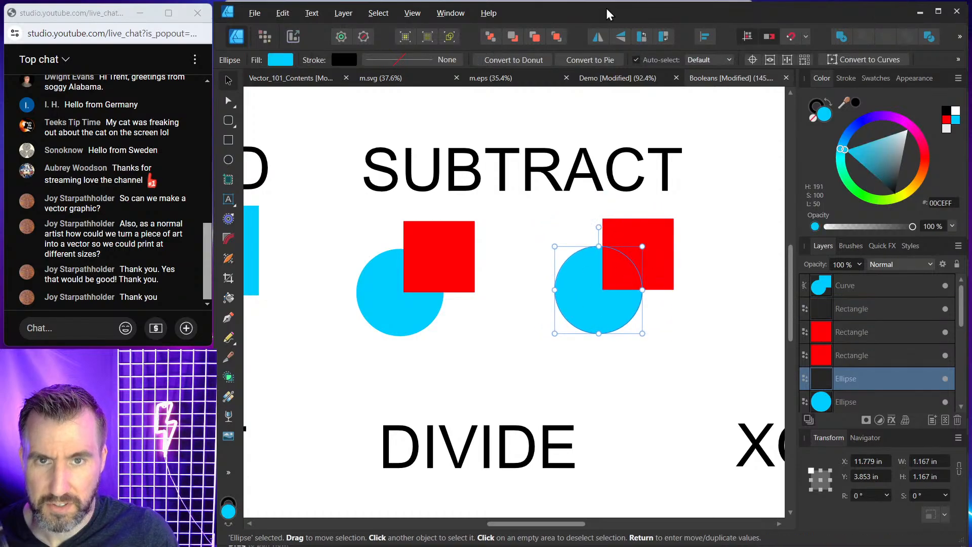
pyautogui.click(535, 36)
pyautogui.click(557, 37)
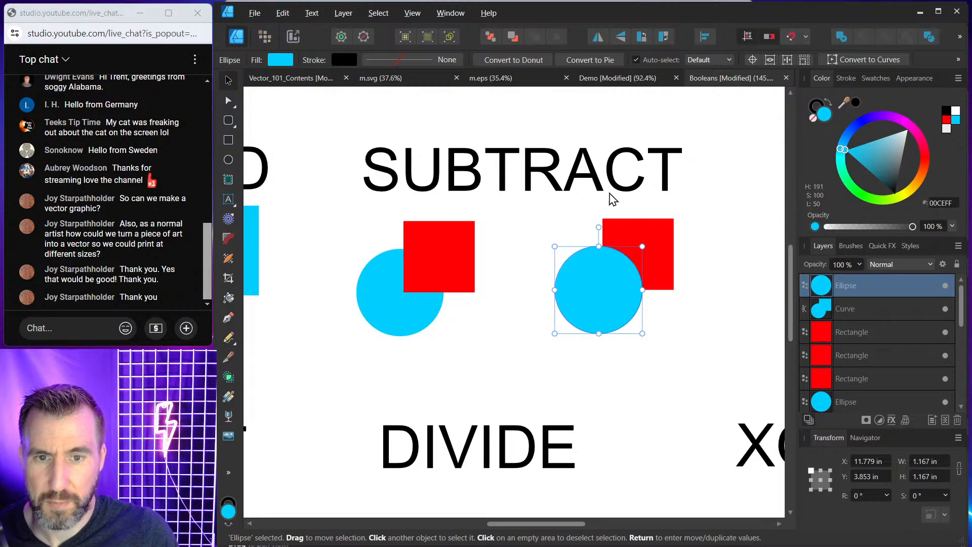
# Select the left pair beneath SUBTRACT and apply Subtract to cut the square out of the circle.
pyautogui.click(543, 233)
pyautogui.click(460, 249)
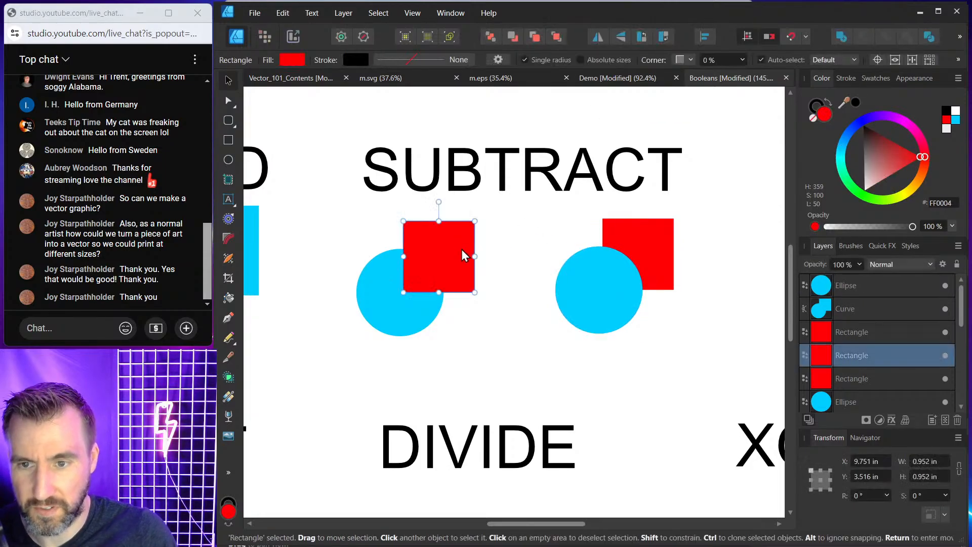
pyautogui.keyDown('shift'); pyautogui.click(385, 280); pyautogui.keyUp('shift')
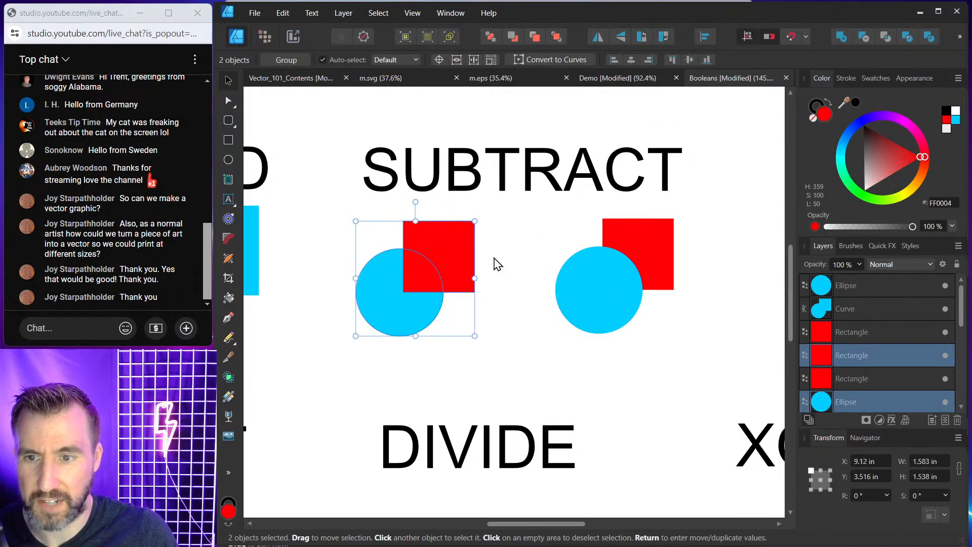
pyautogui.click(866, 38)
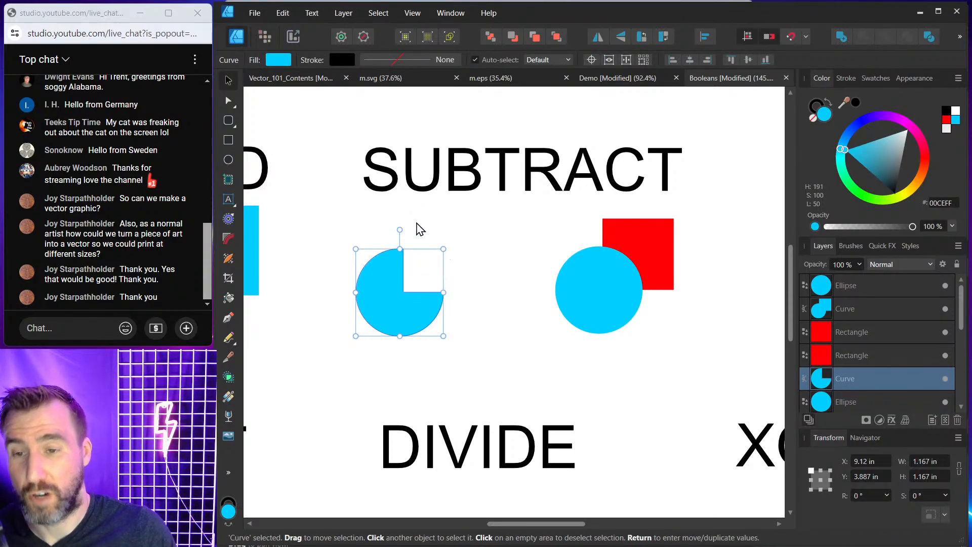
# Select the right pair beneath SUBTRACT and apply Subtract to cut the circle out of the square.
pyautogui.click(493, 294)
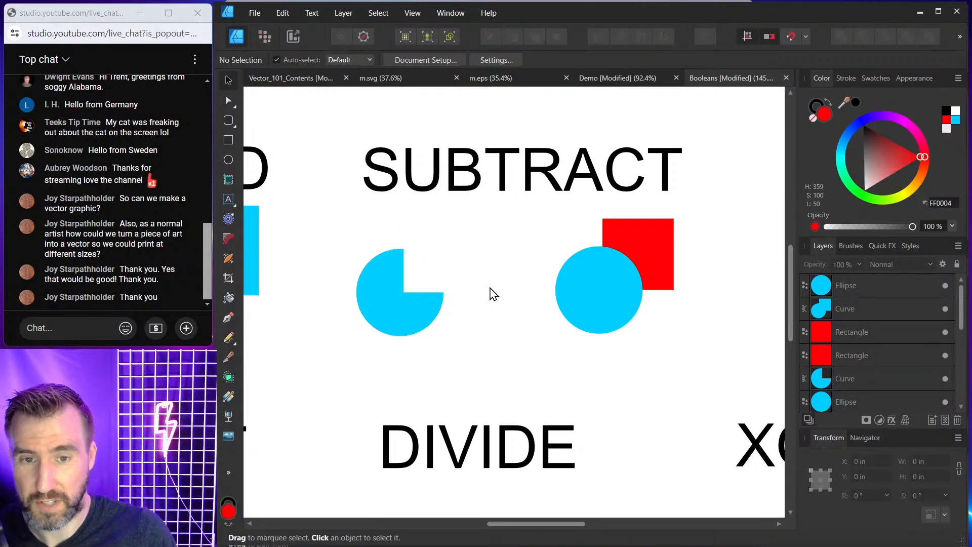
pyautogui.click(598, 286)
pyautogui.keyDown('shift'); pyautogui.click(658, 251); pyautogui.keyUp('shift')
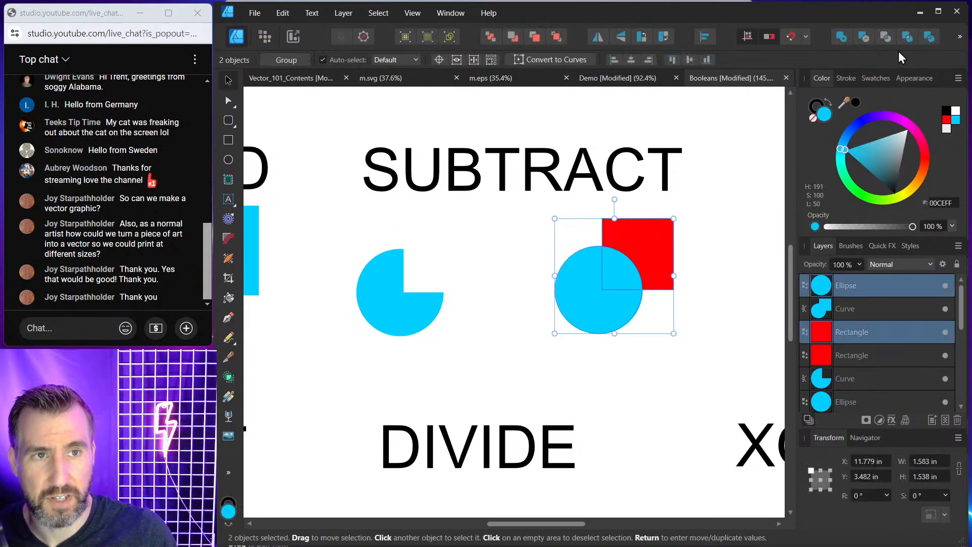
pyautogui.click(863, 34)
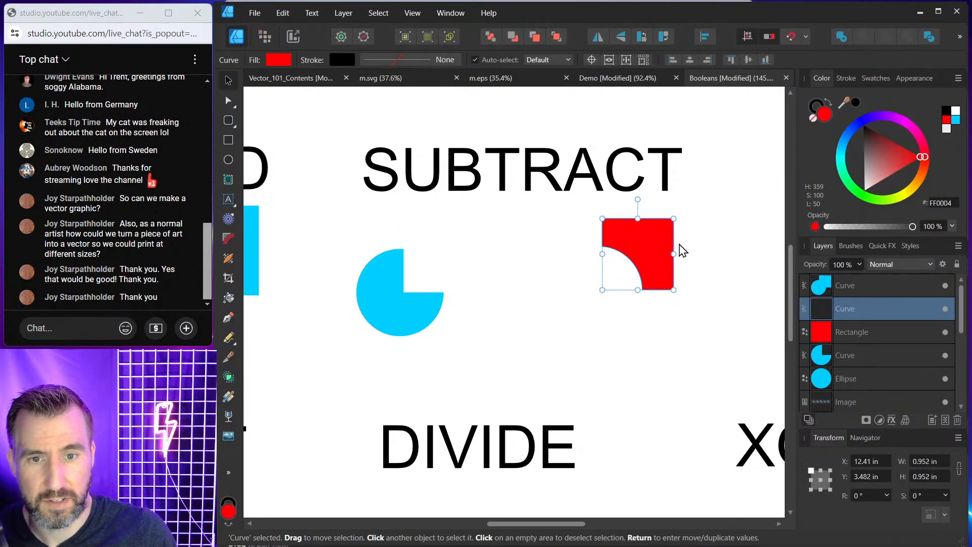
pyautogui.click(606, 292)
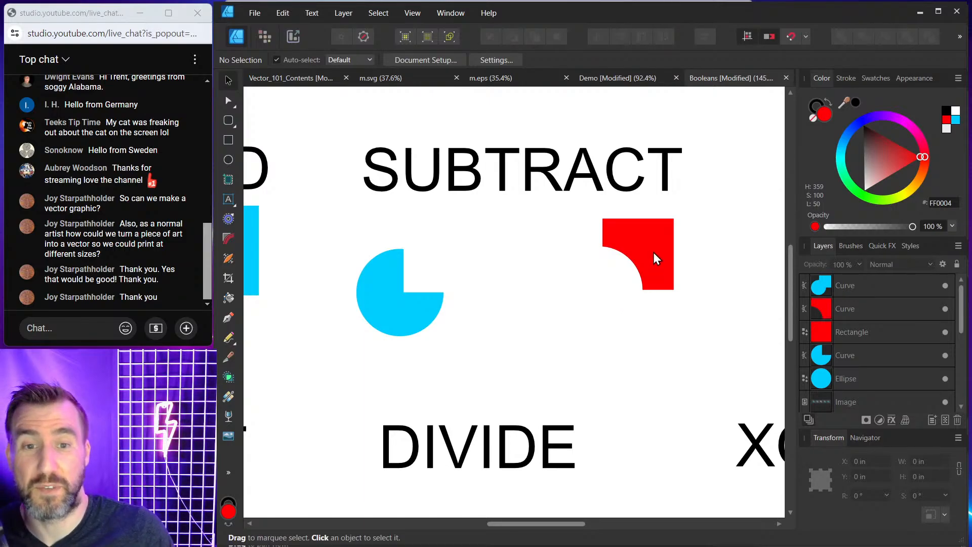
pyautogui.scroll(-3, 663, 259)
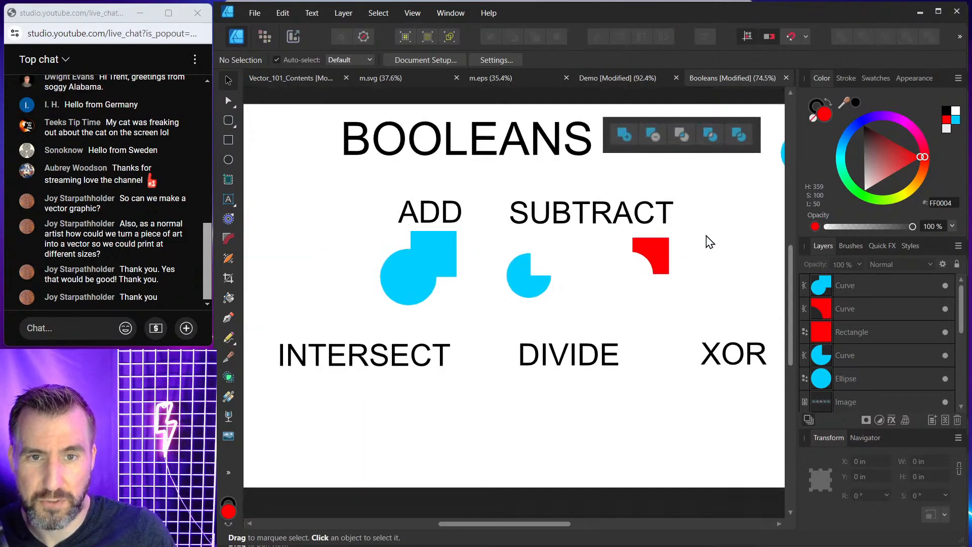
# Nudge the two Subtract results into place beneath the SUBTRACT label.
pyautogui.moveTo(706, 238); pyautogui.dragTo(666, 251)
pyautogui.click(495, 283)
pyautogui.moveTo(496, 282); pyautogui.dragTo(498, 277)
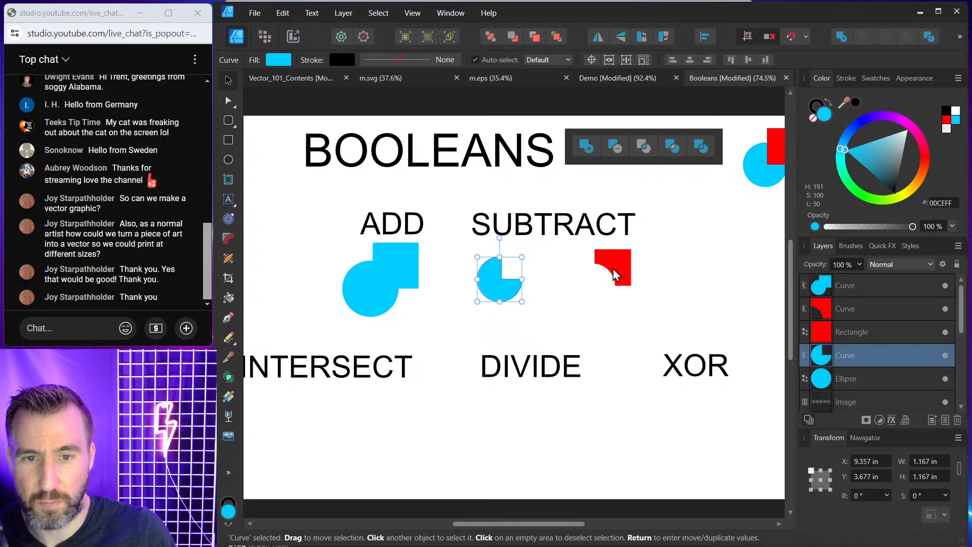
pyautogui.moveTo(623, 262); pyautogui.dragTo(615, 264)
pyautogui.click(681, 253)
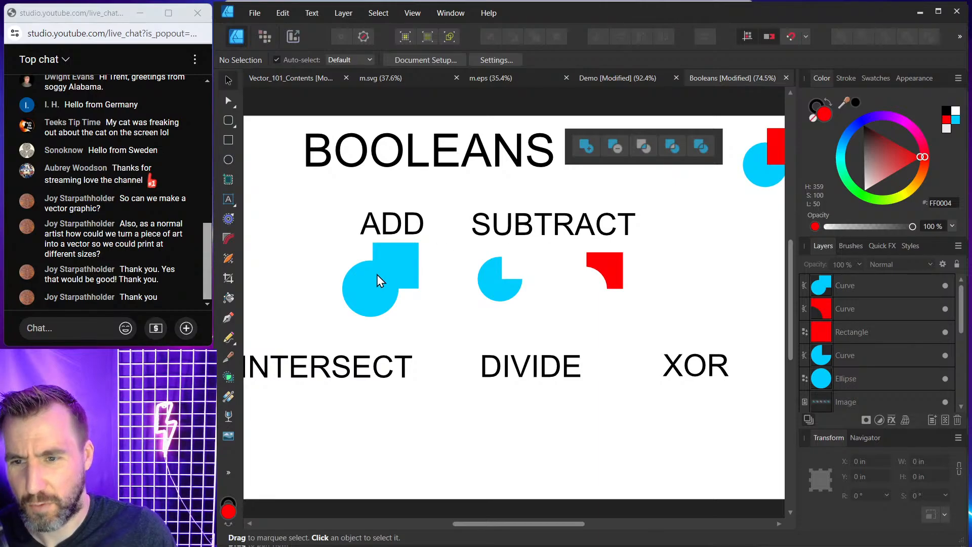
# Duplicate the original circle and square pair and place the copy beneath the INTERSECT label.
pyautogui.scroll(-1, 524, 283)
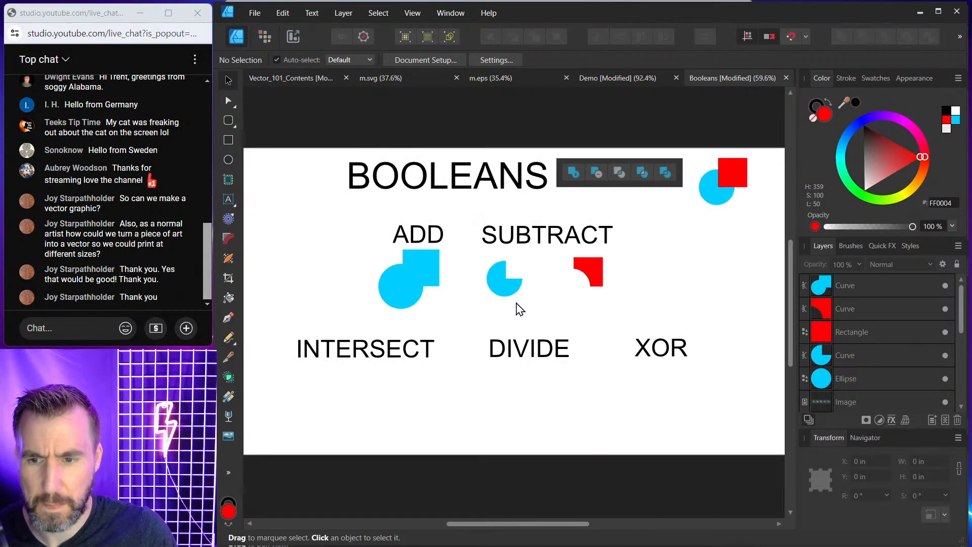
pyautogui.moveTo(516, 302); pyautogui.dragTo(533, 286)
pyautogui.click(746, 157)
pyautogui.keyDown('shift'); pyautogui.click(727, 182); pyautogui.keyUp('shift')
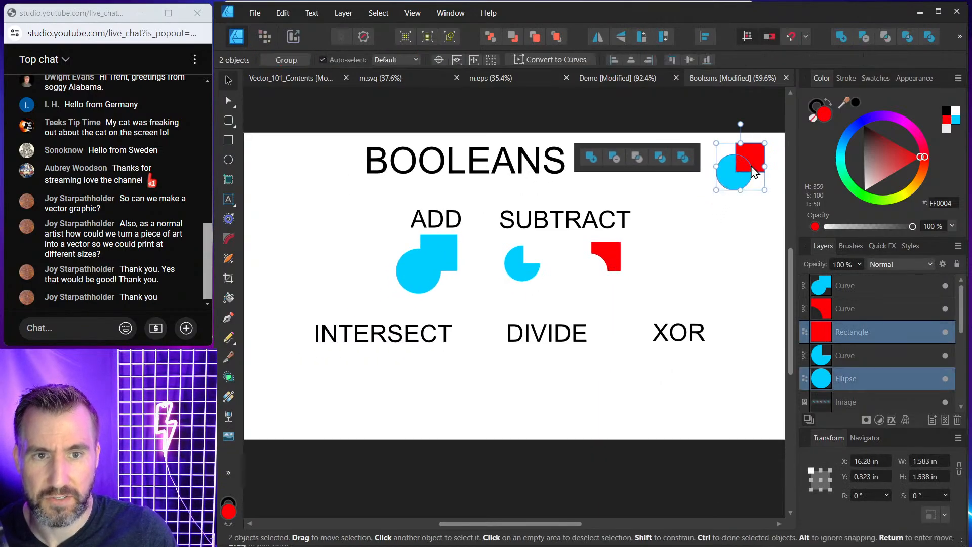
pyautogui.moveTo(728, 181); pyautogui.dragTo(390, 383)
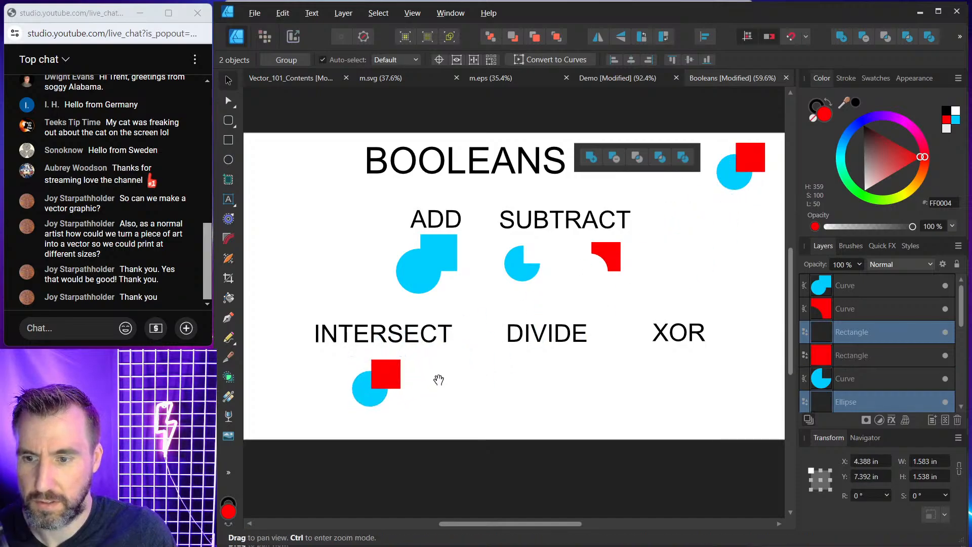
# Align the copied pair and apply Intersect to keep only the overlapping quarter.
pyautogui.scroll(4, 435, 349)
pyautogui.moveTo(504, 335); pyautogui.dragTo(590, 311)
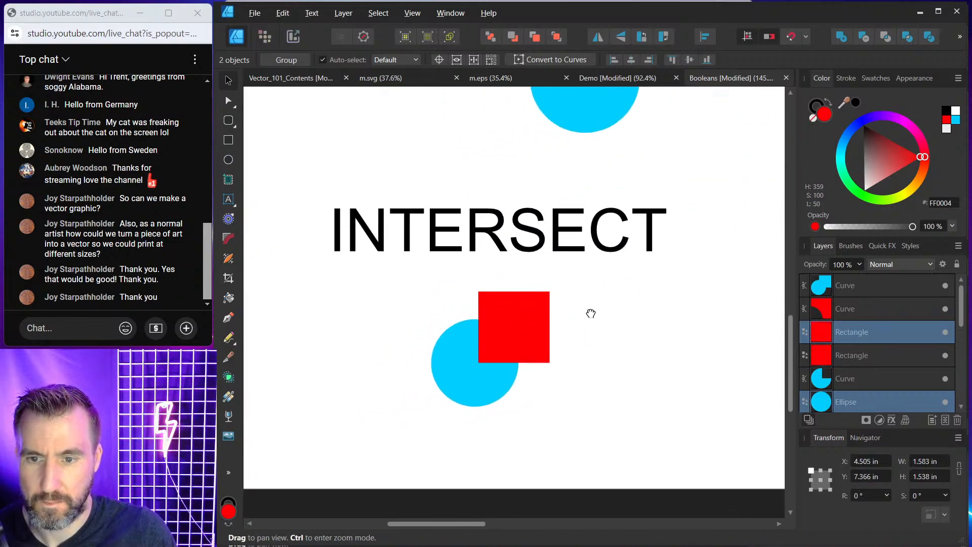
pyautogui.moveTo(524, 325); pyautogui.dragTo(520, 314)
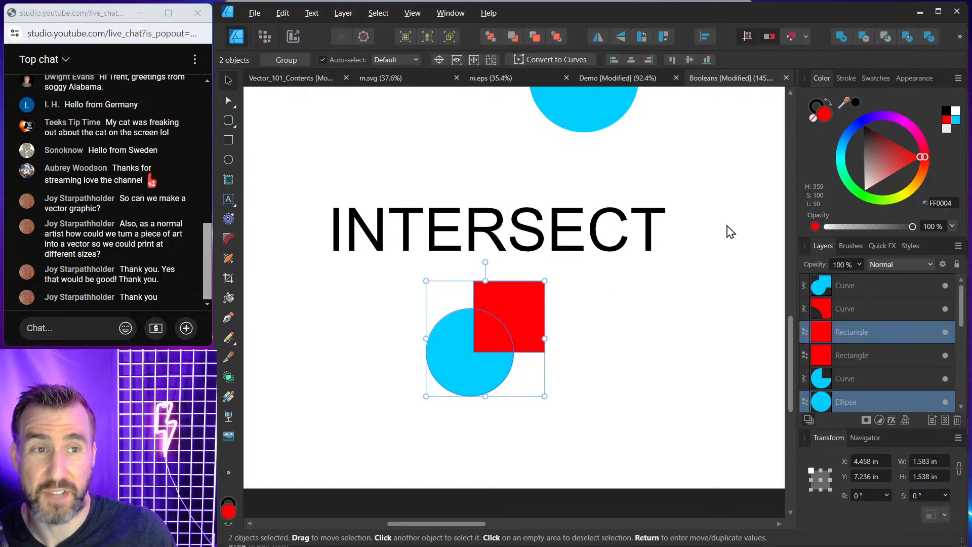
pyautogui.click(884, 39)
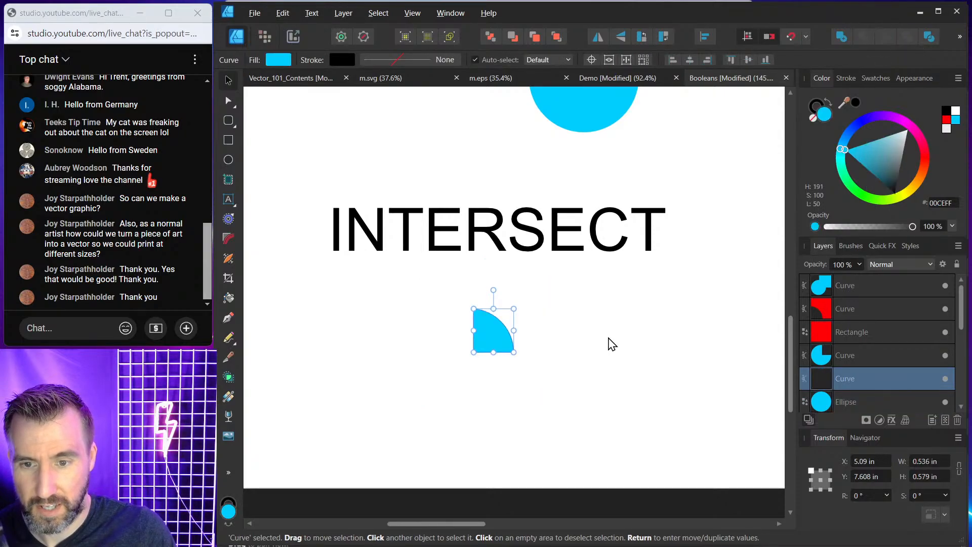
# Duplicate the original circle and square pair again and place the copy beneath the DIVIDE label.
pyautogui.click(552, 336)
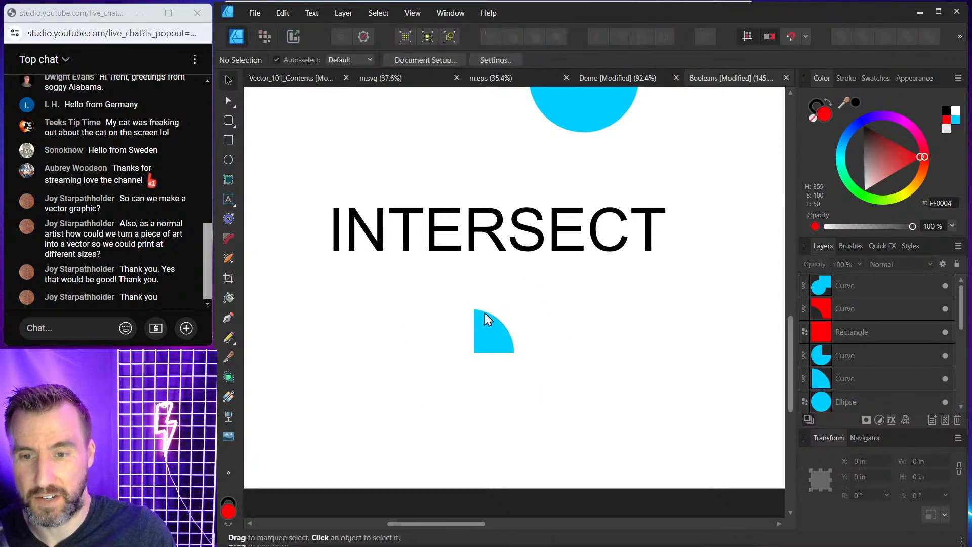
pyautogui.scroll(-5, 571, 350)
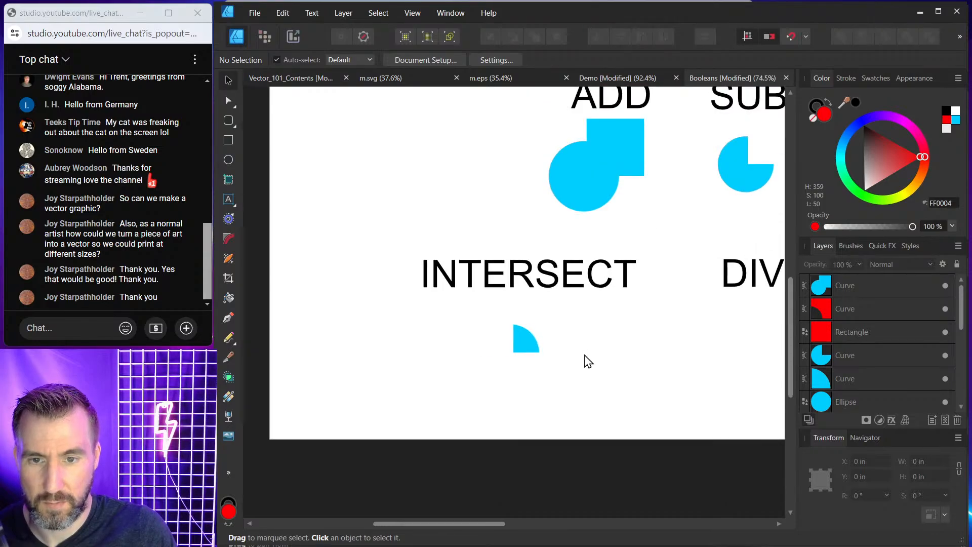
pyautogui.moveTo(559, 351); pyautogui.dragTo(496, 352)
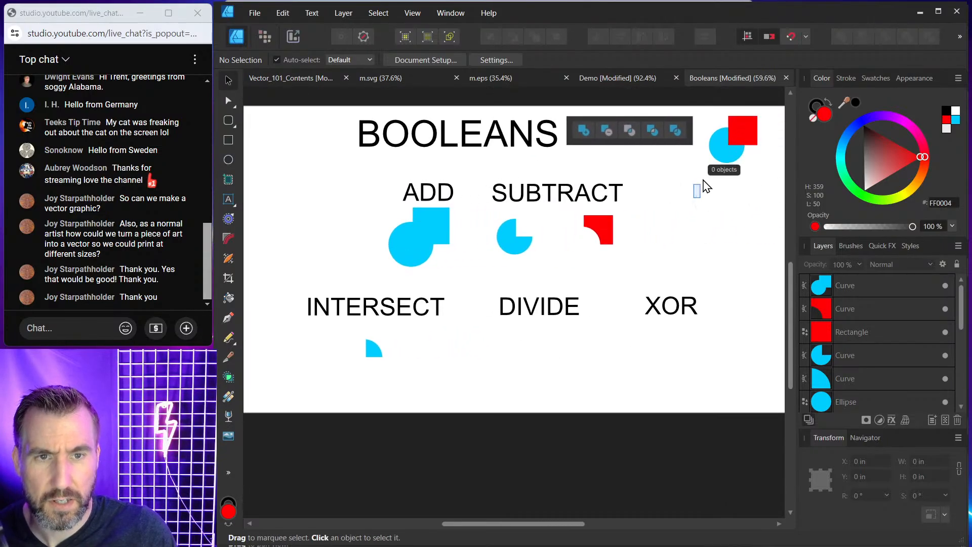
pyautogui.moveTo(698, 196); pyautogui.dragTo(761, 109)
pyautogui.moveTo(749, 140)
pyautogui.mouseDown()
pyautogui.moveTo(588, 332)
pyautogui.moveTo(553, 351)
pyautogui.mouseUp()
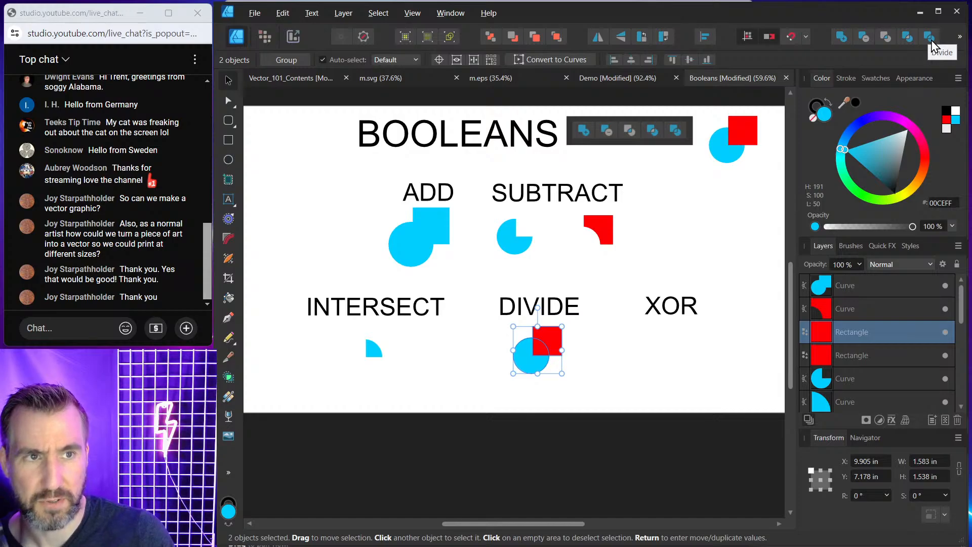
# Position the pair under DIVIDE and apply Divide to split it into separate pieces.
pyautogui.scroll(5, 586, 352)
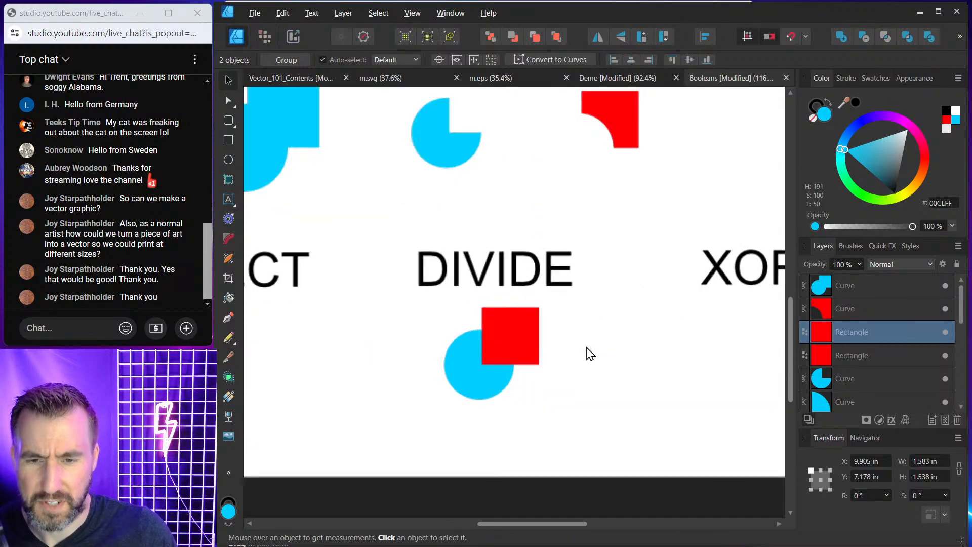
pyautogui.moveTo(579, 343); pyautogui.dragTo(621, 289)
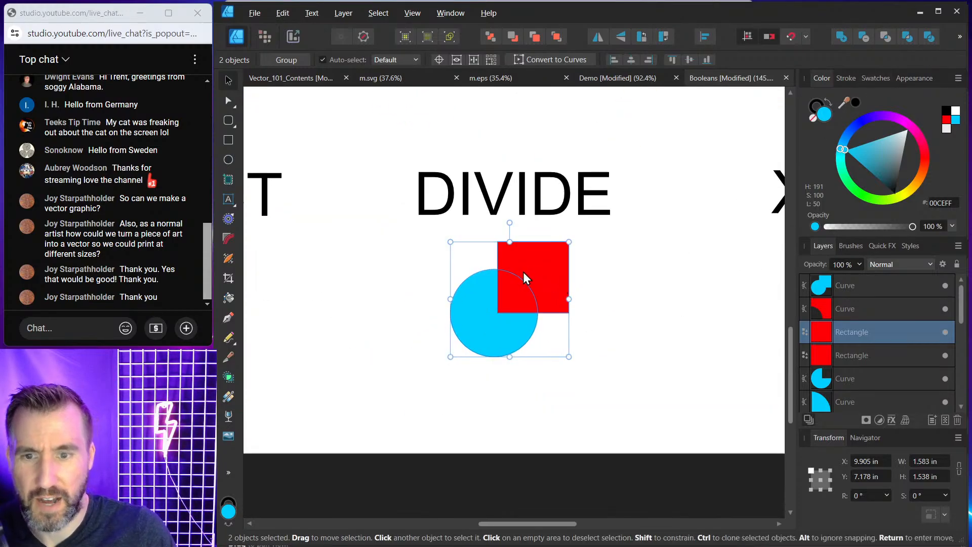
pyautogui.click(930, 40)
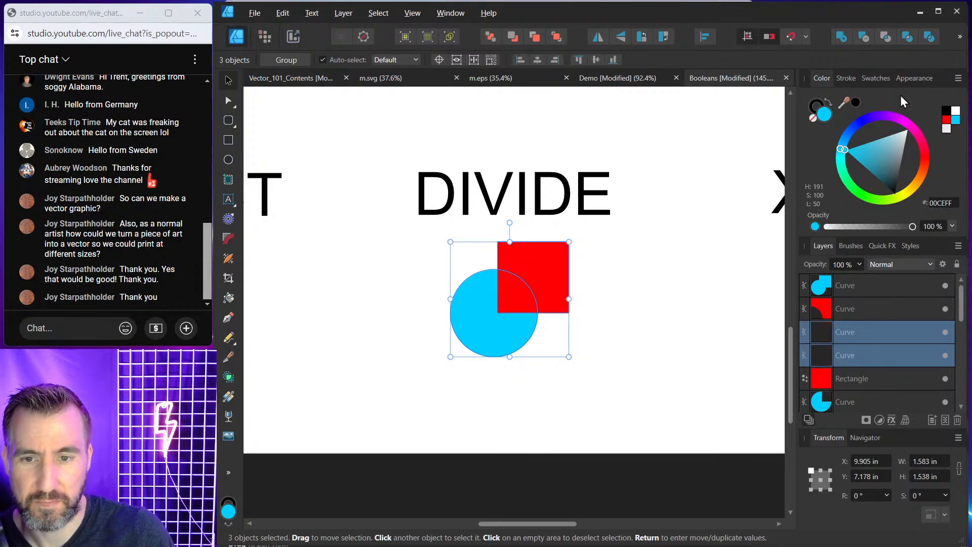
# Pull the divided red and blue pieces slightly apart, then move all three pieces to the right.
pyautogui.click(642, 284)
pyautogui.click(541, 271)
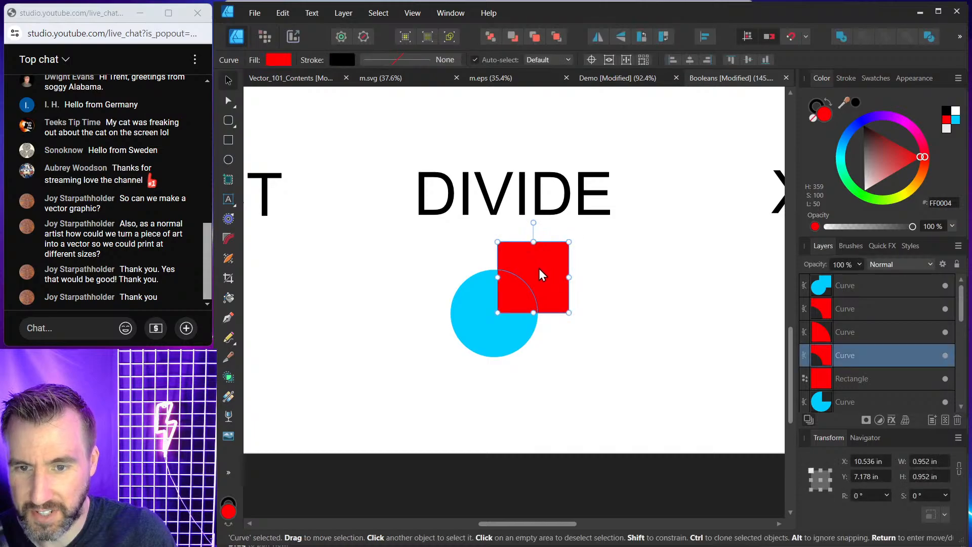
pyautogui.moveTo(540, 269); pyautogui.dragTo(551, 265)
pyautogui.click(484, 301)
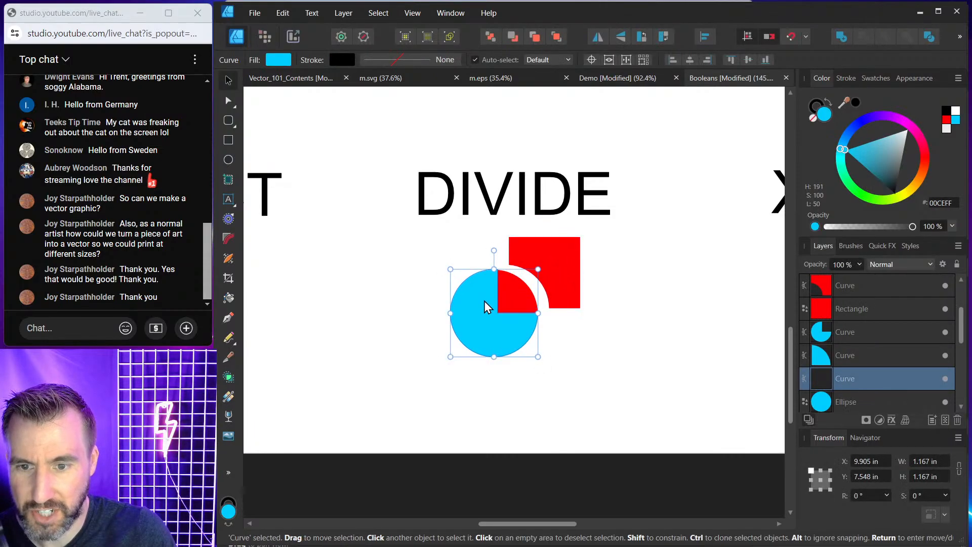
pyautogui.moveTo(484, 301); pyautogui.dragTo(517, 295)
pyautogui.click(514, 293)
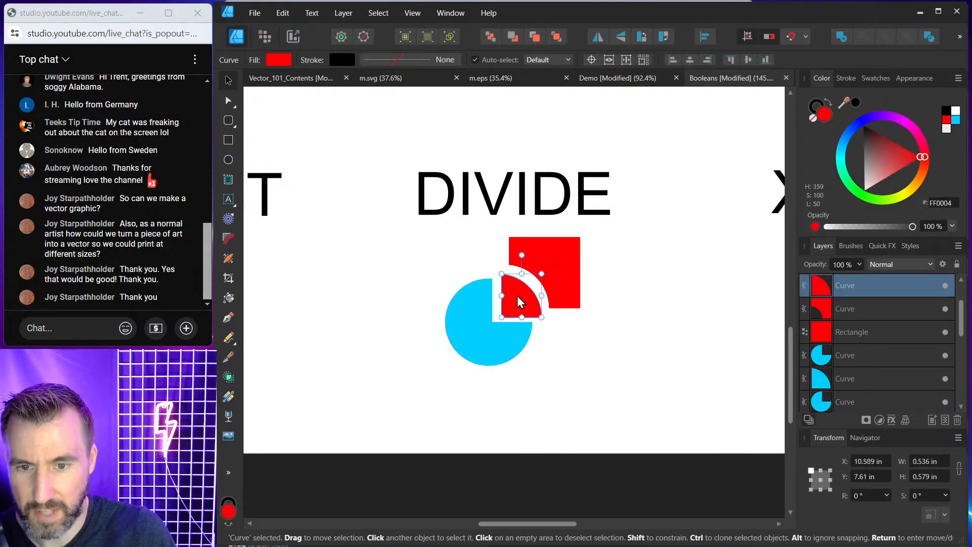
pyautogui.click(649, 311)
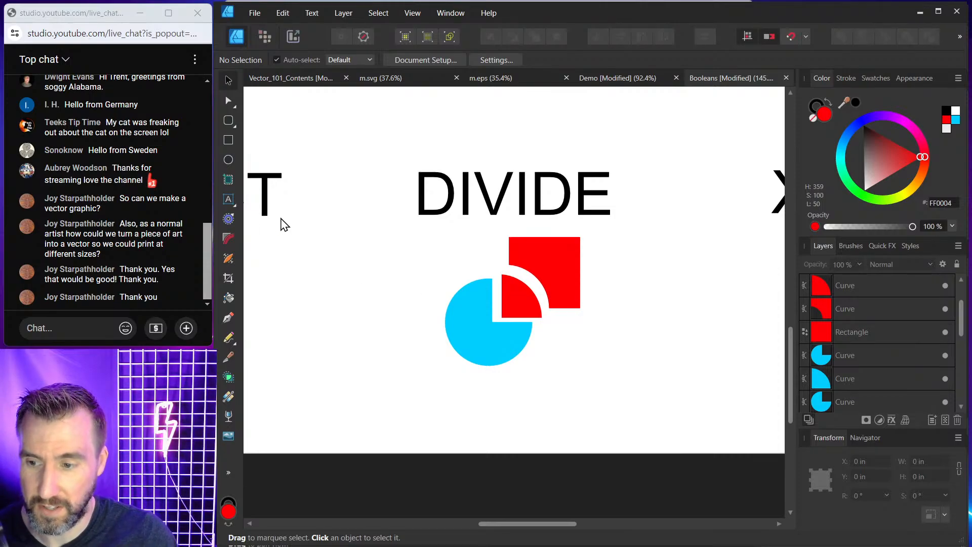
pyautogui.moveTo(409, 223); pyautogui.dragTo(591, 380)
pyautogui.moveTo(565, 268); pyautogui.dragTo(629, 276)
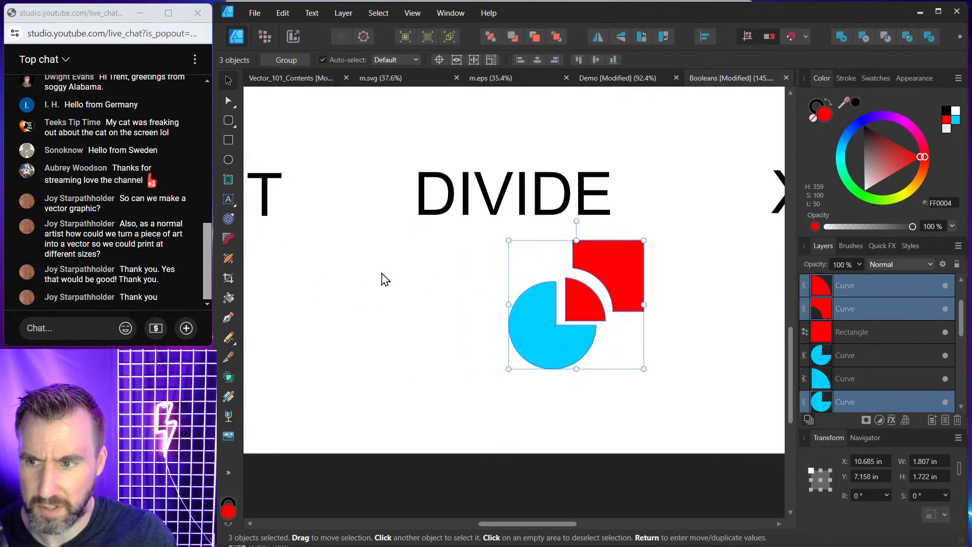
# Draw a red square about 0.94 in wide left of the divided pieces with the Rectangle tool.
pyautogui.click(382, 278)
pyautogui.press('m')
pyautogui.moveTo(387, 240); pyautogui.dragTo(458, 311)
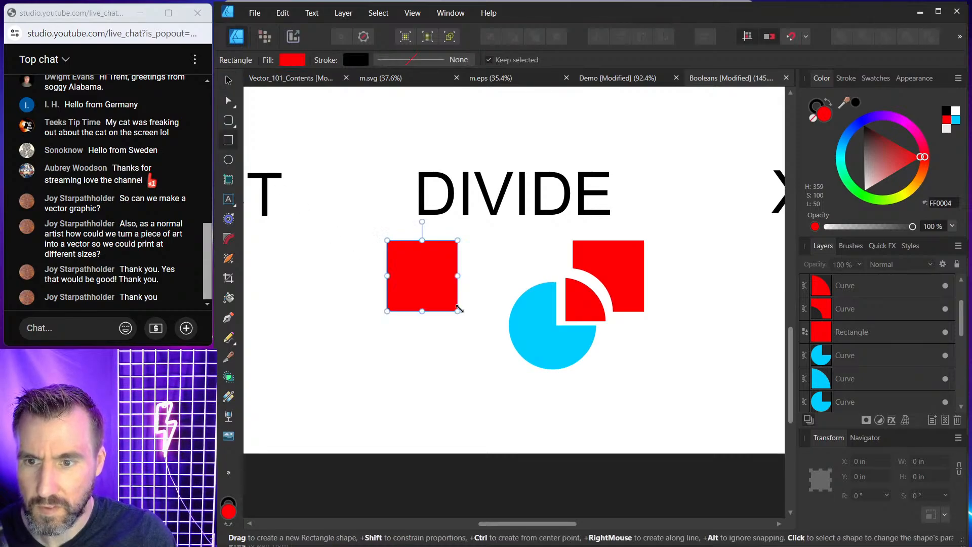
# Draw a cog about 1.16 in wide overlapping the square with the Cog Tool and colour it blue.
pyautogui.click(229, 120)
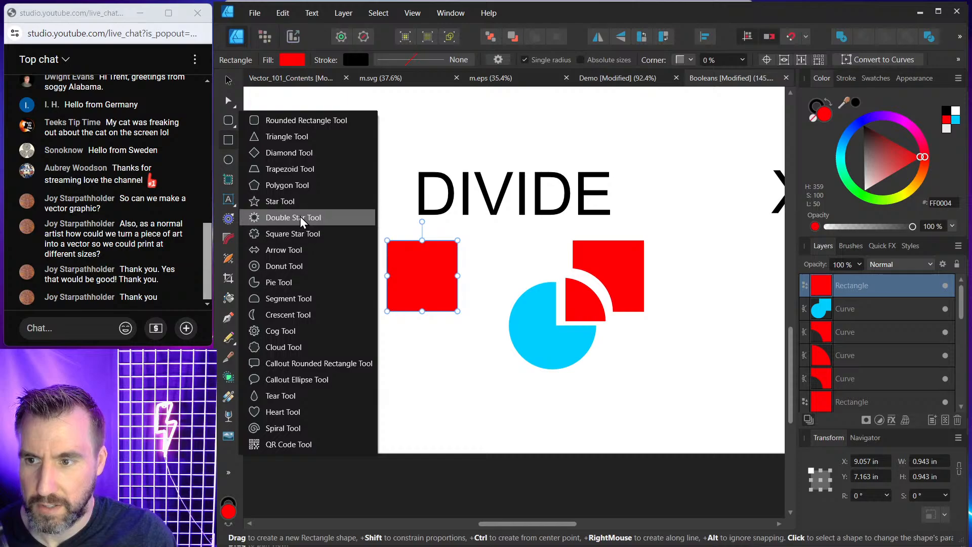
pyautogui.click(296, 330)
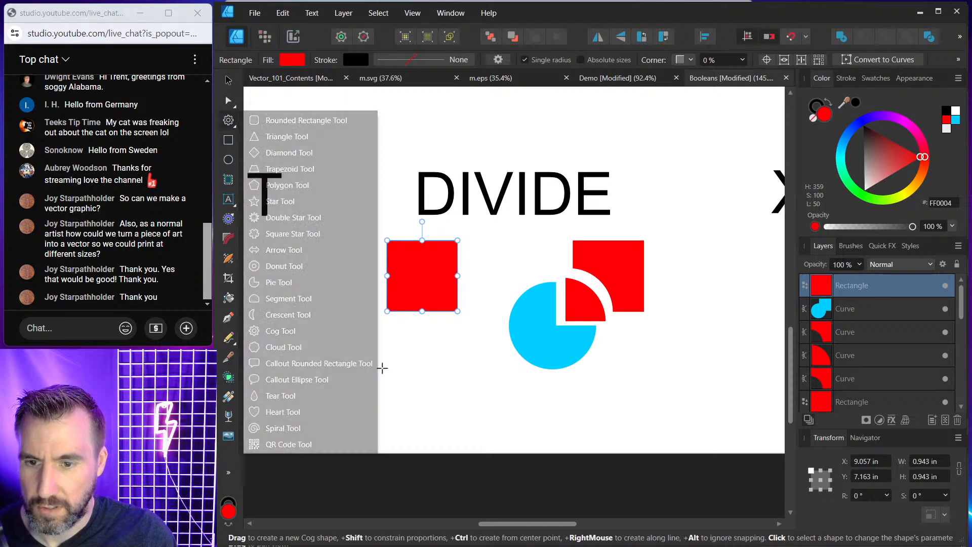
pyautogui.moveTo(405, 359); pyautogui.dragTo(492, 272)
pyautogui.moveTo(448, 313); pyautogui.dragTo(406, 303)
pyautogui.press('v')
pyautogui.moveTo(908, 126); pyautogui.dragTo(847, 137)
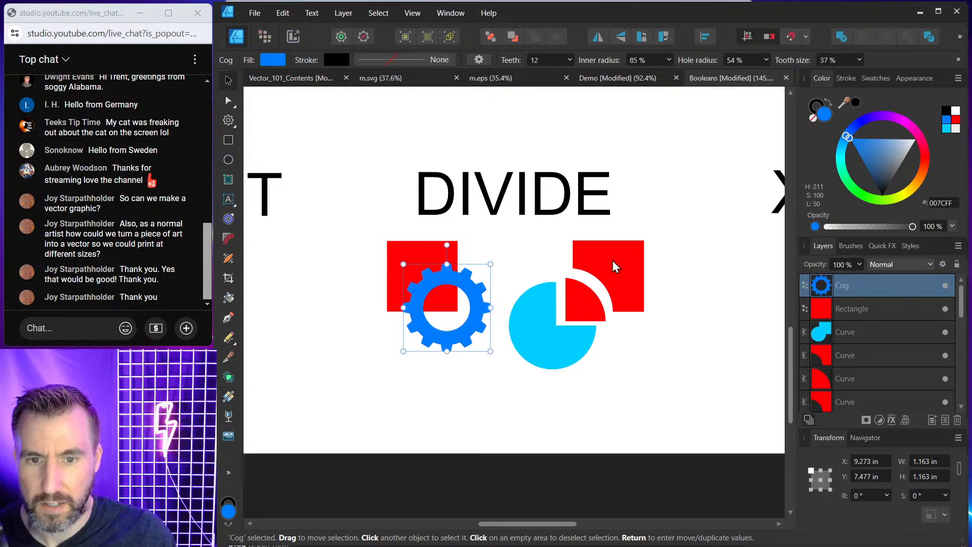
# Delete the divided circle and square pieces.
pyautogui.moveTo(673, 216); pyautogui.dragTo(503, 395)
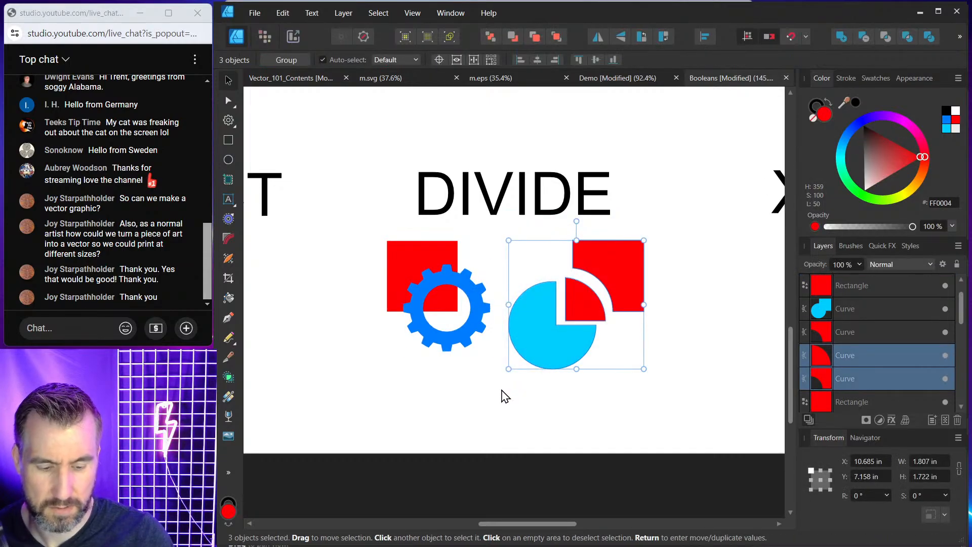
pyautogui.press('Delete')
# Select the cog and square, enlarge them to about 1.63 in wide beneath DIVIDE, and apply Divide.
pyautogui.click(478, 327)
pyautogui.keyDown('shift'); pyautogui.click(418, 256); pyautogui.keyUp('shift')
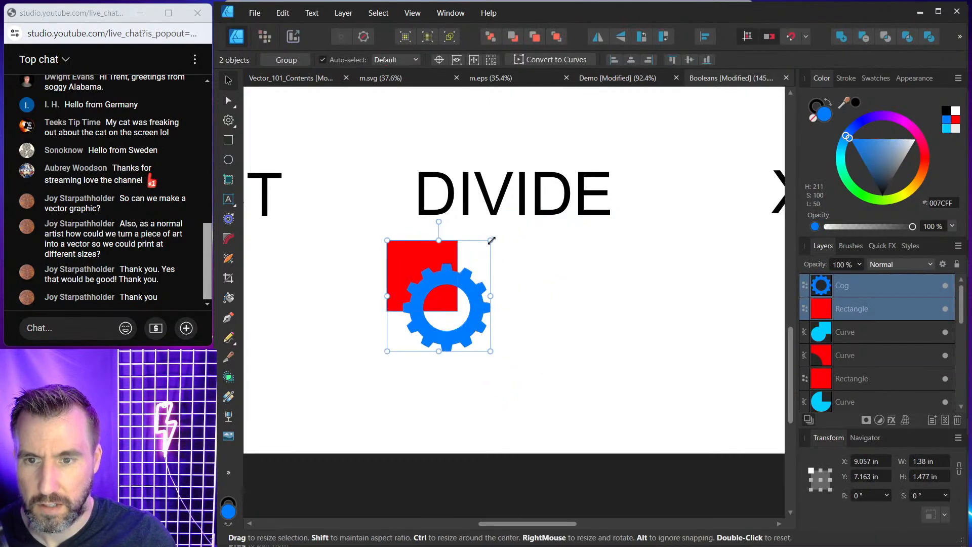
pyautogui.moveTo(490, 239); pyautogui.dragTo(510, 221)
pyautogui.moveTo(437, 256); pyautogui.dragTo(496, 283)
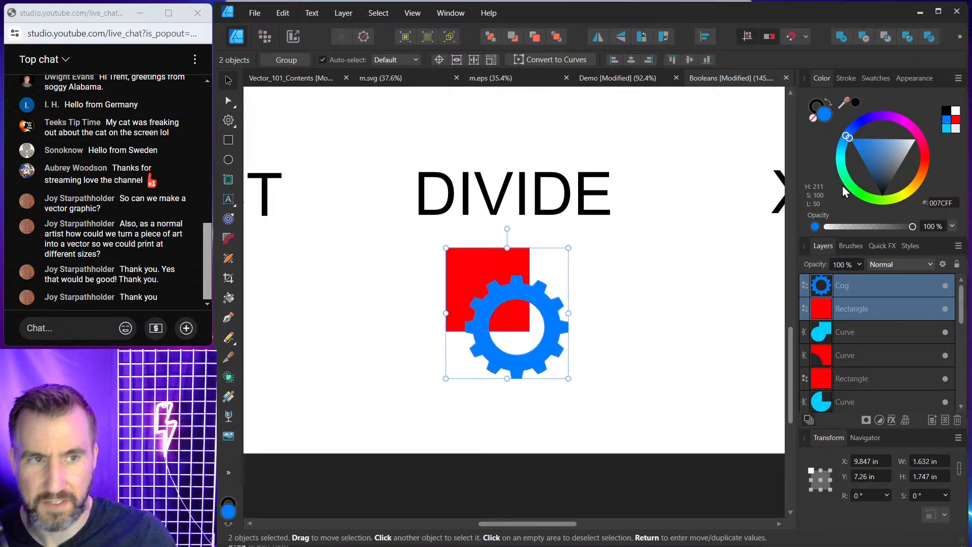
pyautogui.click(932, 37)
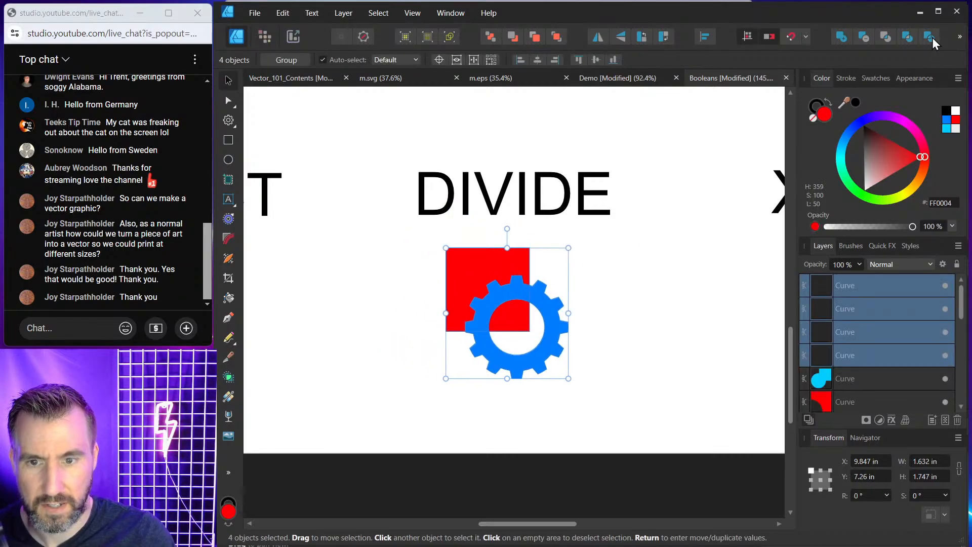
# Pull the divided square piece and the cog piece apart to show the separate shapes.
pyautogui.click(638, 289)
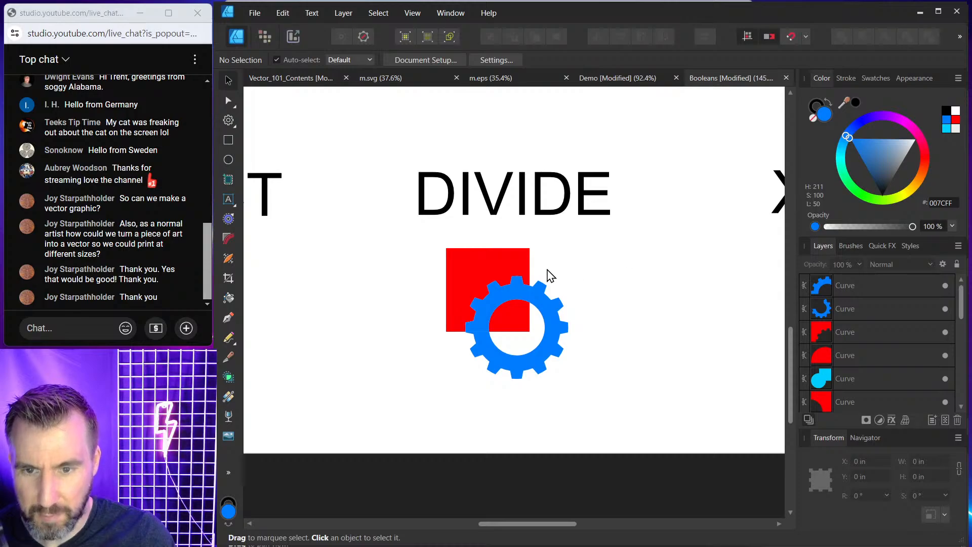
pyautogui.click(499, 266)
pyautogui.moveTo(494, 263); pyautogui.dragTo(490, 255)
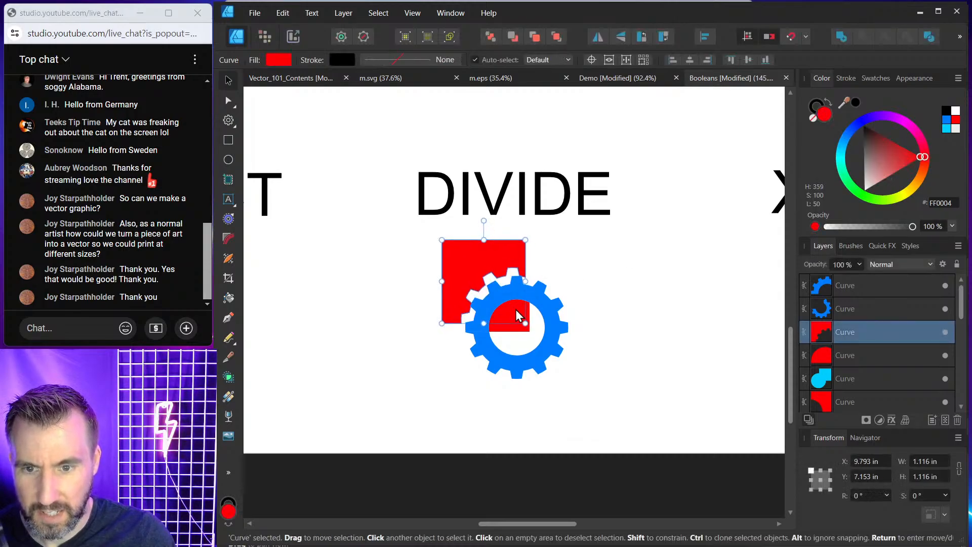
pyautogui.click(512, 315)
pyautogui.moveTo(512, 312); pyautogui.dragTo(558, 315)
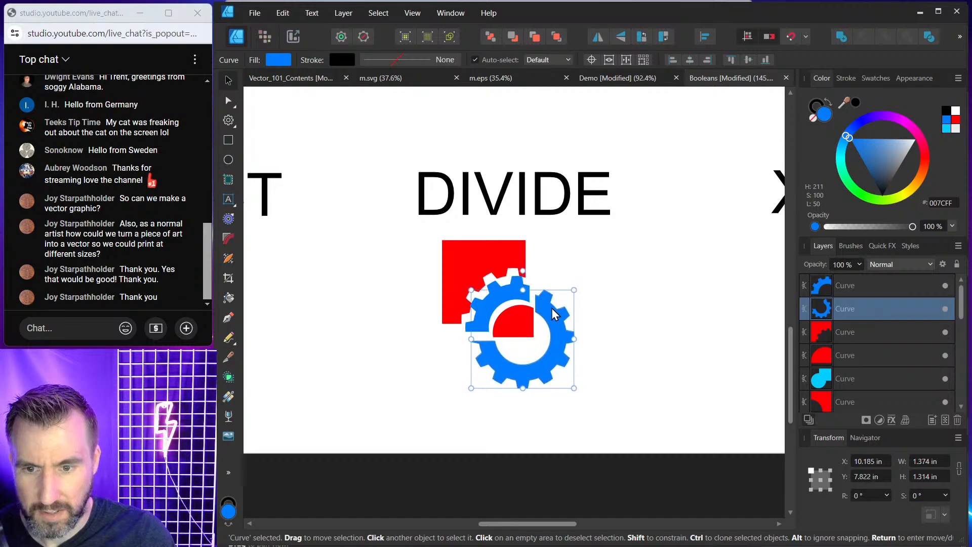
pyautogui.click(638, 260)
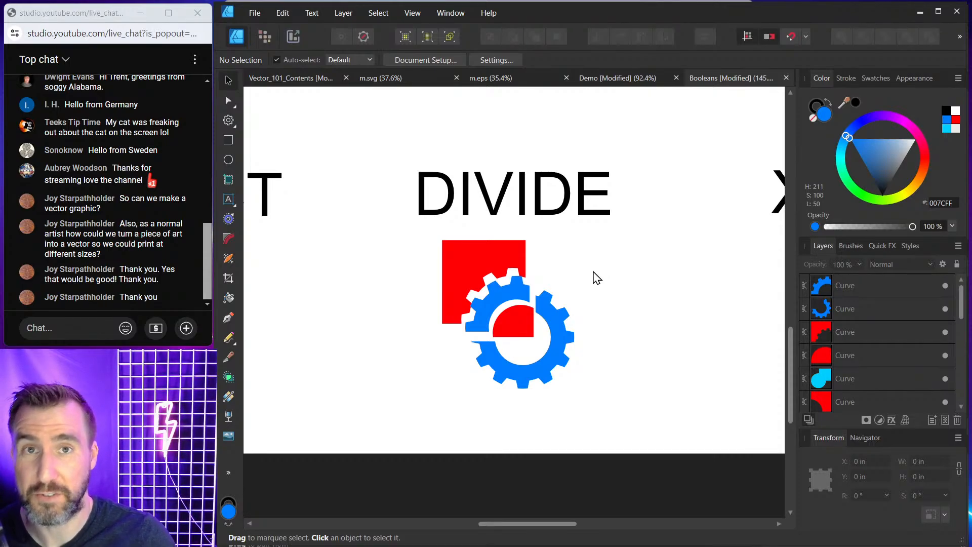
# Duplicate the original circle and square pair beneath the XOR label and apply Xor to it.
pyautogui.moveTo(669, 254); pyautogui.dragTo(489, 257)
pyautogui.scroll(-3, 569, 267)
pyautogui.moveTo(638, 268); pyautogui.dragTo(600, 265)
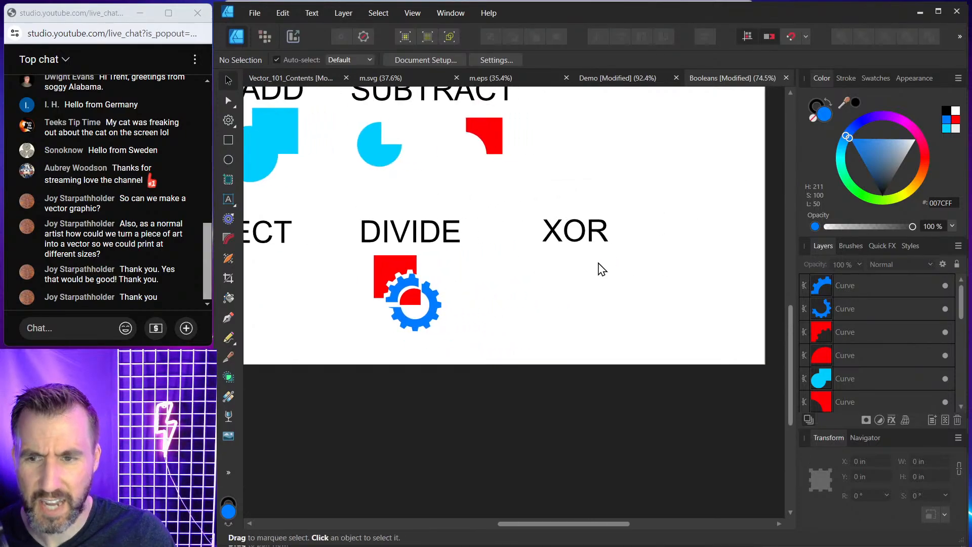
pyautogui.moveTo(647, 131); pyautogui.dragTo(625, 183)
pyautogui.moveTo(577, 89); pyautogui.dragTo(564, 144)
pyautogui.moveTo(560, 178); pyautogui.dragTo(557, 369)
pyautogui.scroll(5, 569, 262)
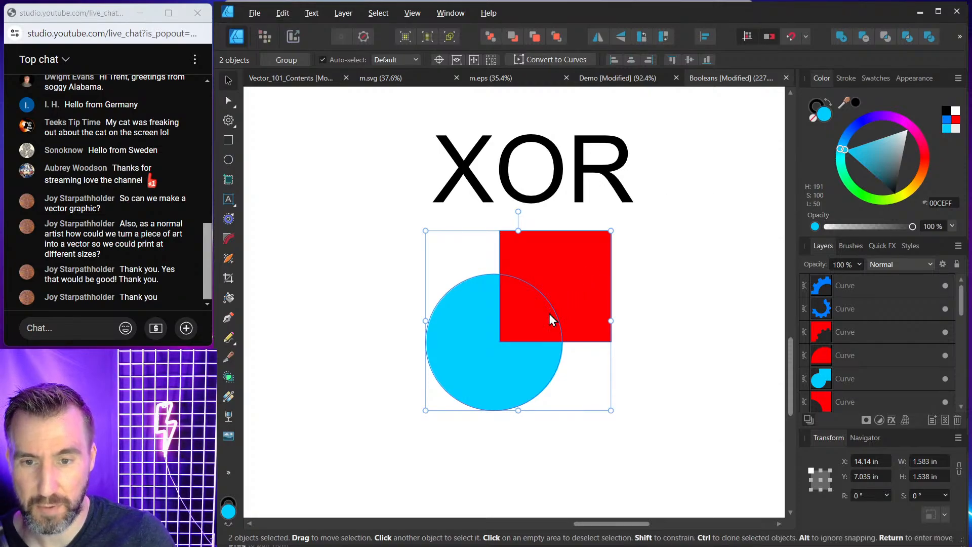
pyautogui.click(908, 37)
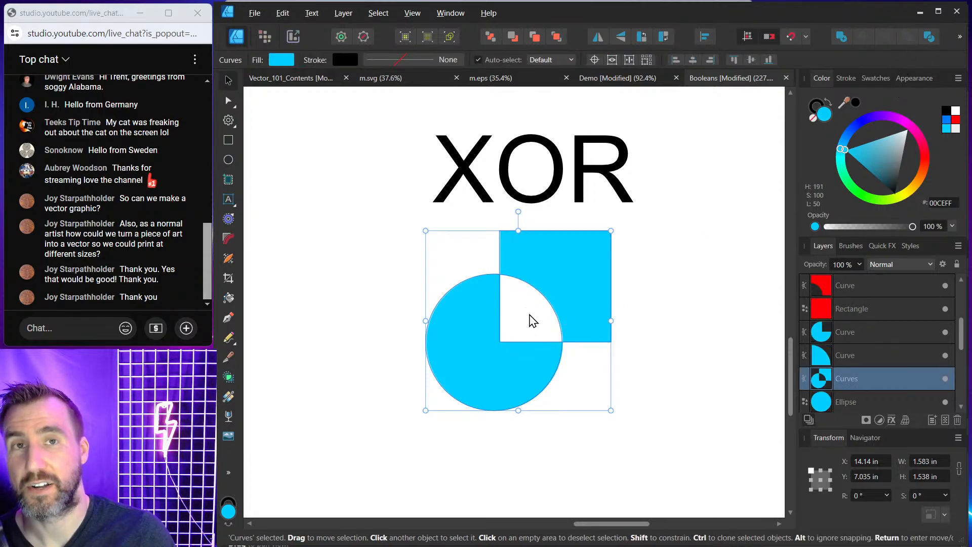
# Undo the Xor on the circle and square pair and apply Xor to it again.
pyautogui.click(692, 335)
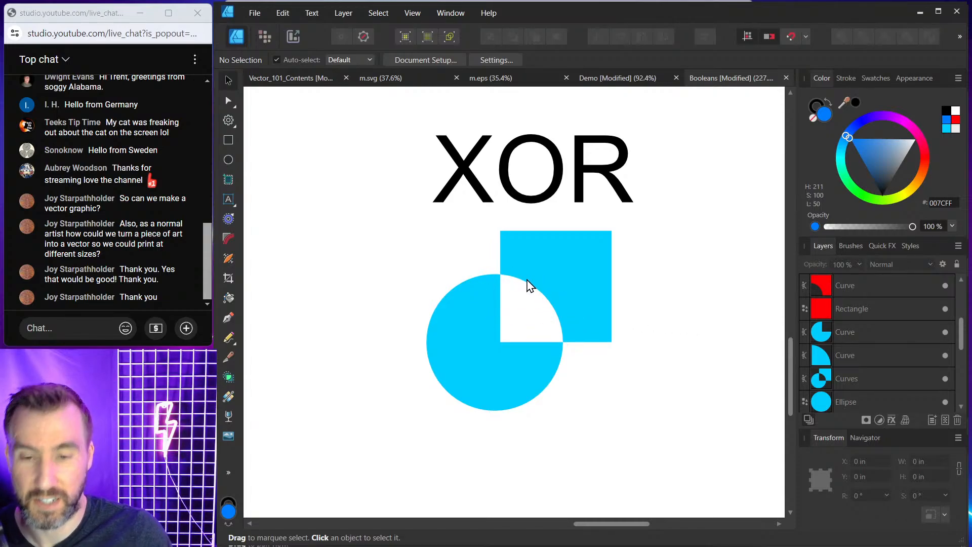
pyautogui.click(604, 294)
pyautogui.hotkey('ctrl', 'z')
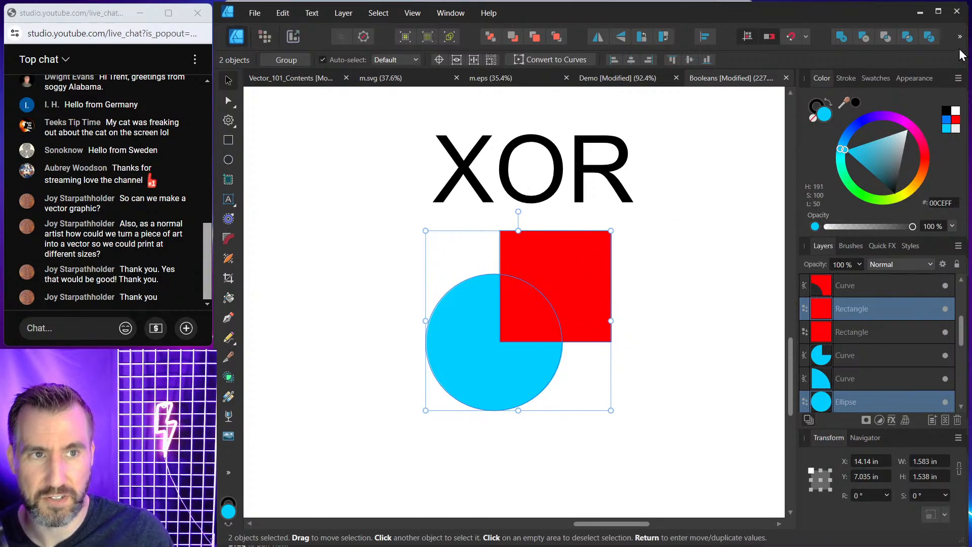
pyautogui.click(912, 40)
pyautogui.click(701, 221)
# Zoom out to review all the Boolean examples on the page.
pyautogui.scroll(-5, 693, 225)
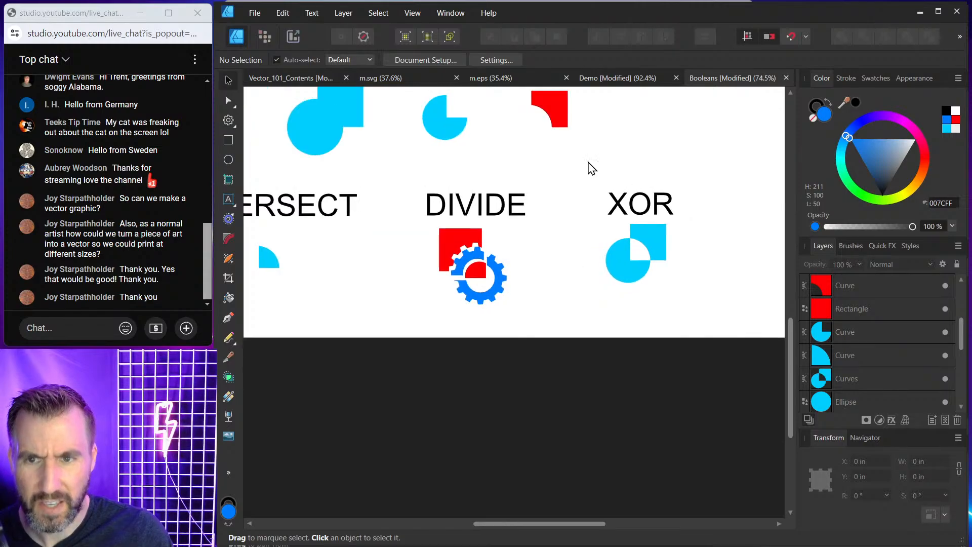
pyautogui.moveTo(587, 153); pyautogui.dragTo(657, 284)
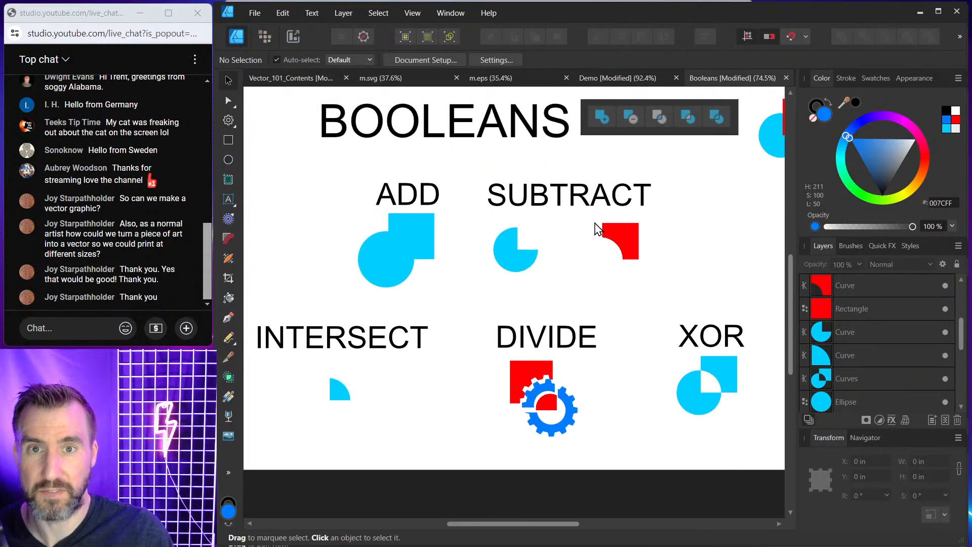
pyautogui.scroll(-1, 602, 226)
pyautogui.moveTo(755, 240); pyautogui.dragTo(743, 239)
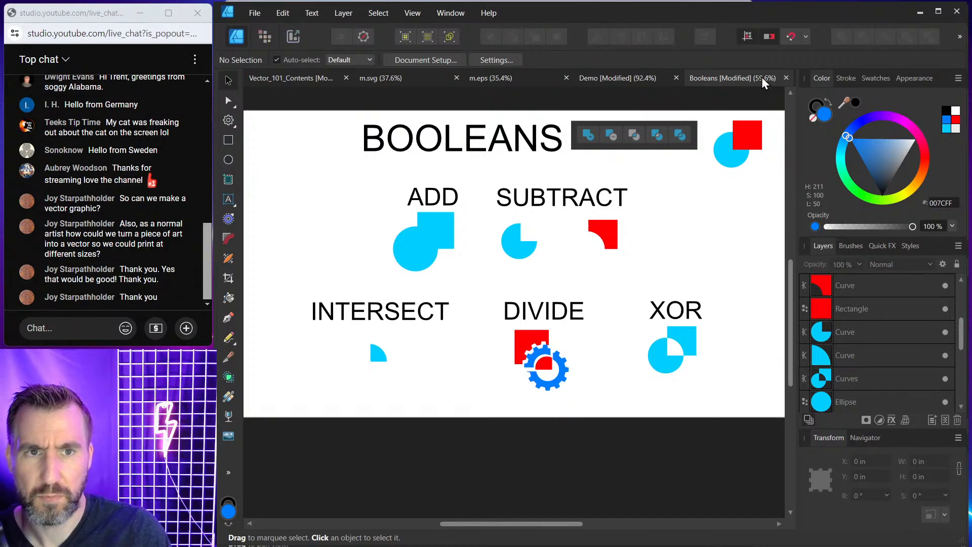
# Close the Booleans, Demo, m.eps and m.svg documents without saving.
pyautogui.click(785, 78)
pyautogui.click(539, 286)
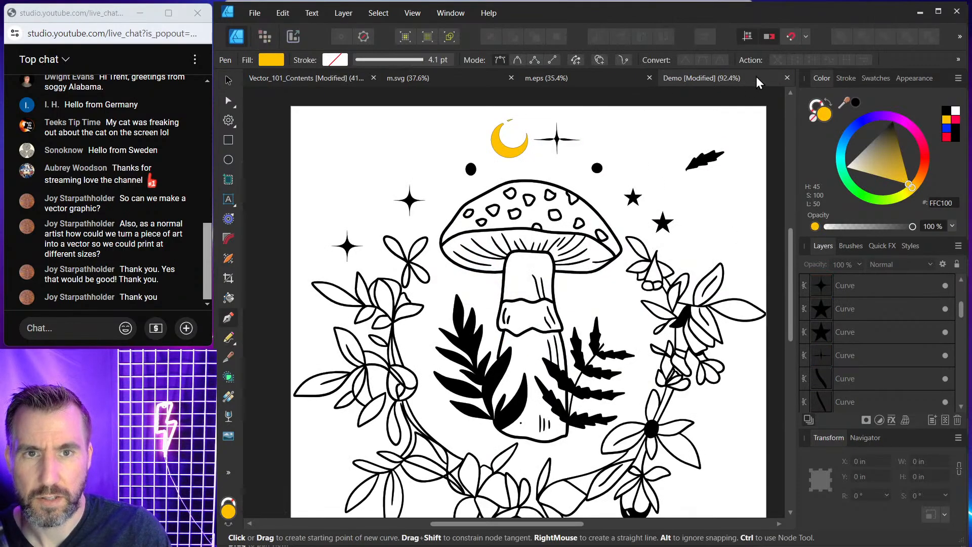
pyautogui.click(786, 77)
pyautogui.click(582, 287)
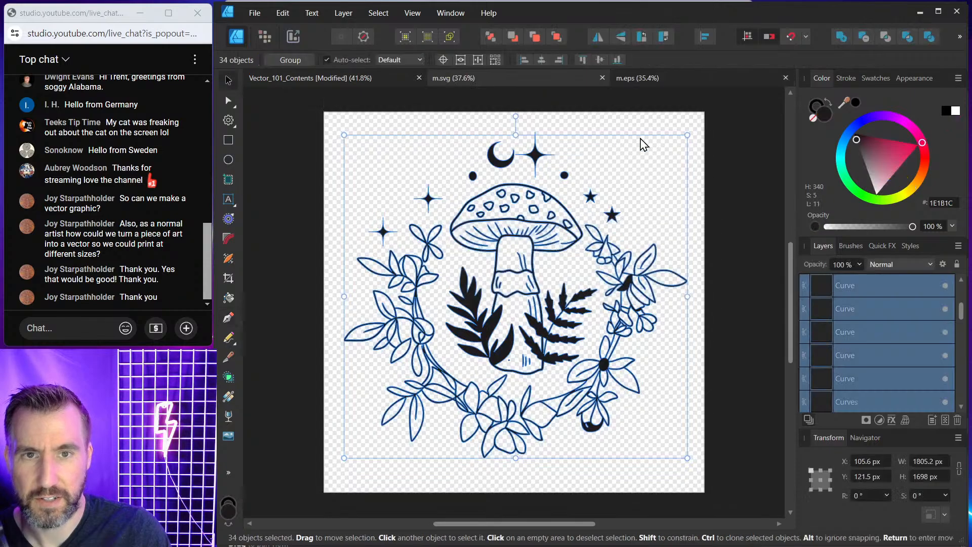
pyautogui.click(786, 78)
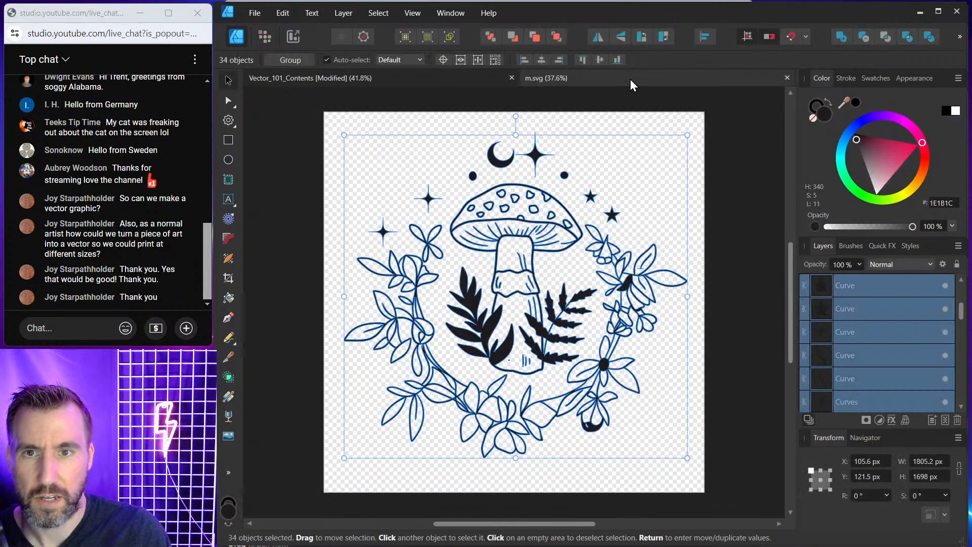
pyautogui.click(786, 77)
# Scroll the contents document to the Part 4 Basic Vector Editing slide.
pyautogui.scroll(-5, 565, 245)
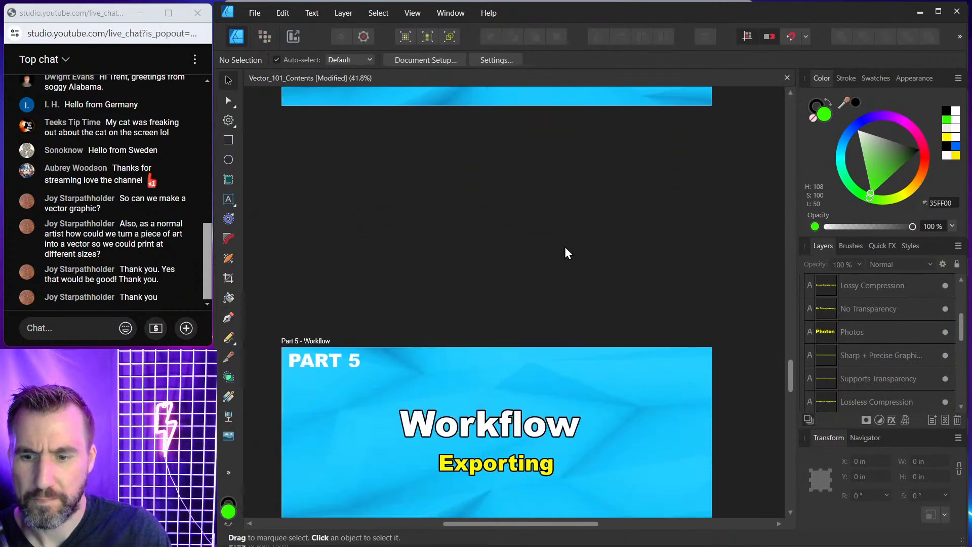
pyautogui.scroll(4, 565, 245)
pyautogui.scroll(1, 570, 245)
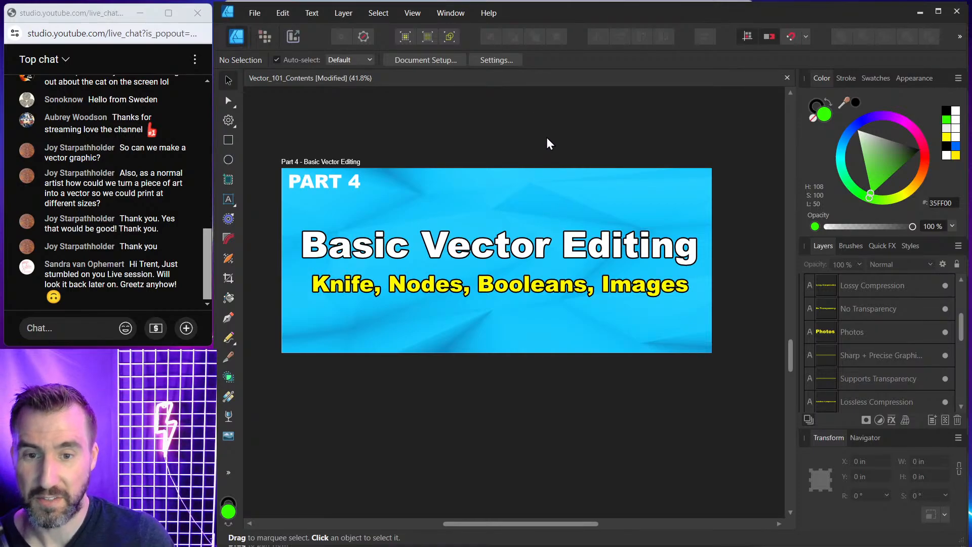
pyautogui.scroll(-3, 510, 145)
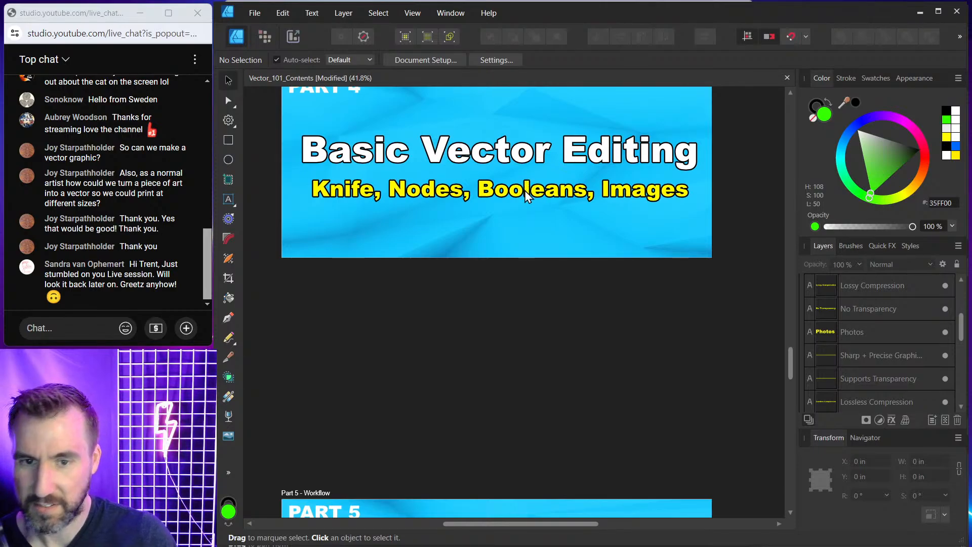
pyautogui.scroll(1, 525, 190)
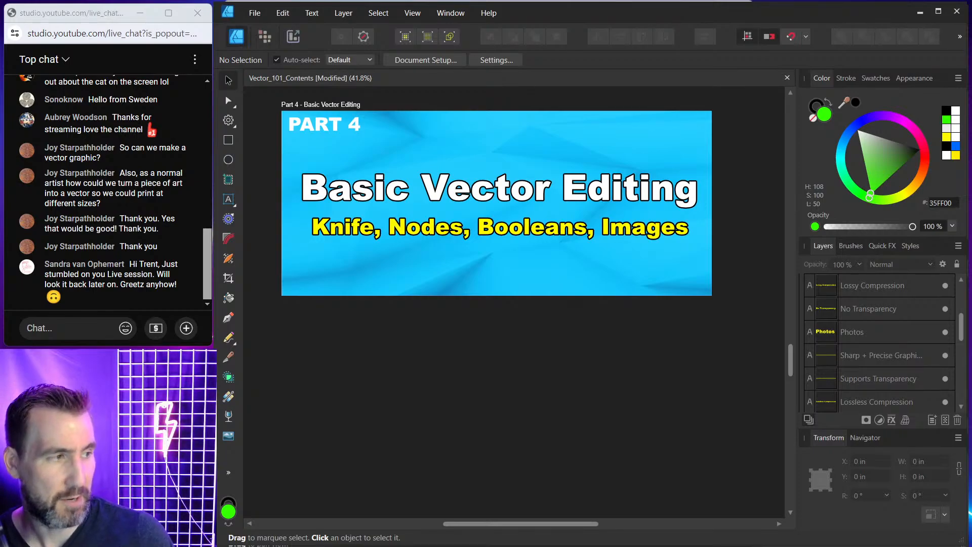
pyautogui.scroll(3, 667, 228)
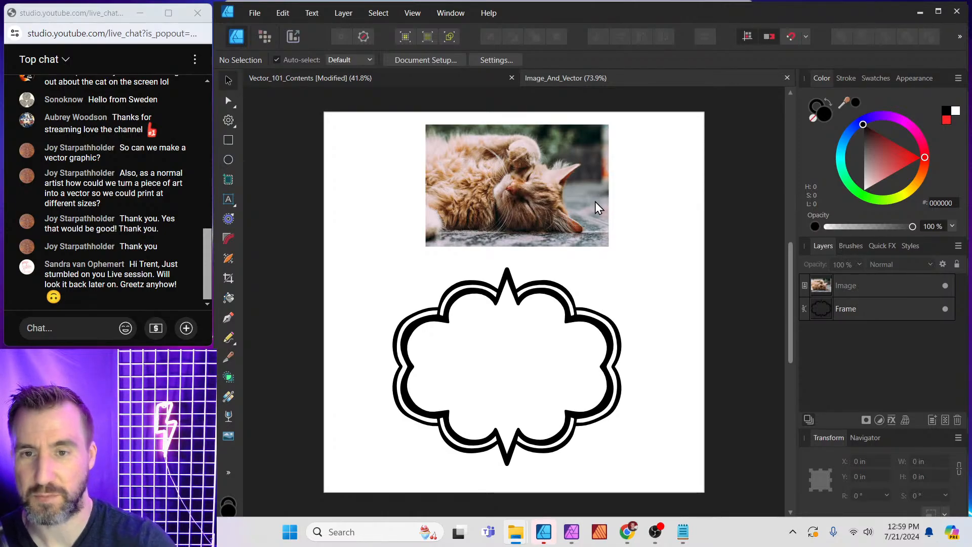
# Move the cat photo to the left and shift the frame shape slightly upward.
pyautogui.click(517, 187)
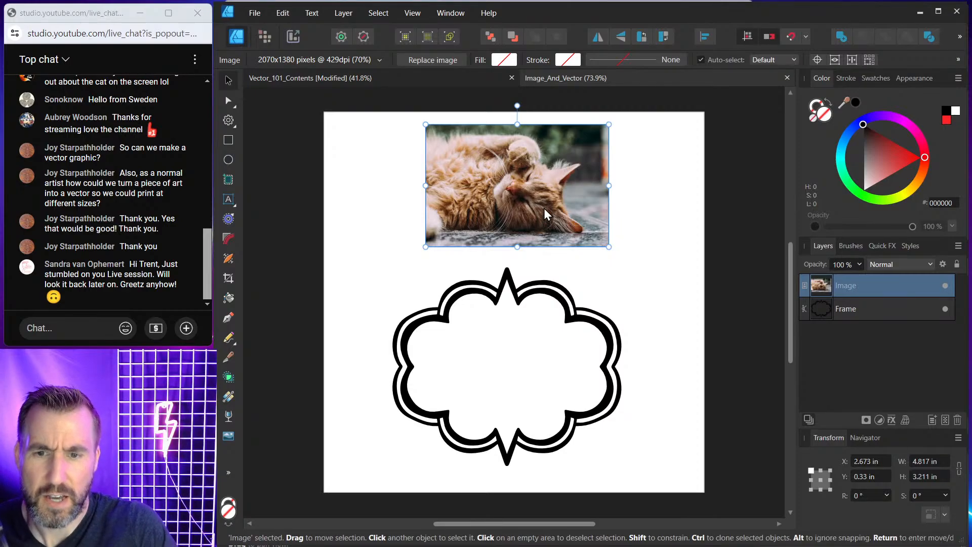
pyautogui.moveTo(550, 212); pyautogui.dragTo(480, 209)
pyautogui.click(524, 288)
pyautogui.moveTo(535, 304); pyautogui.dragTo(544, 282)
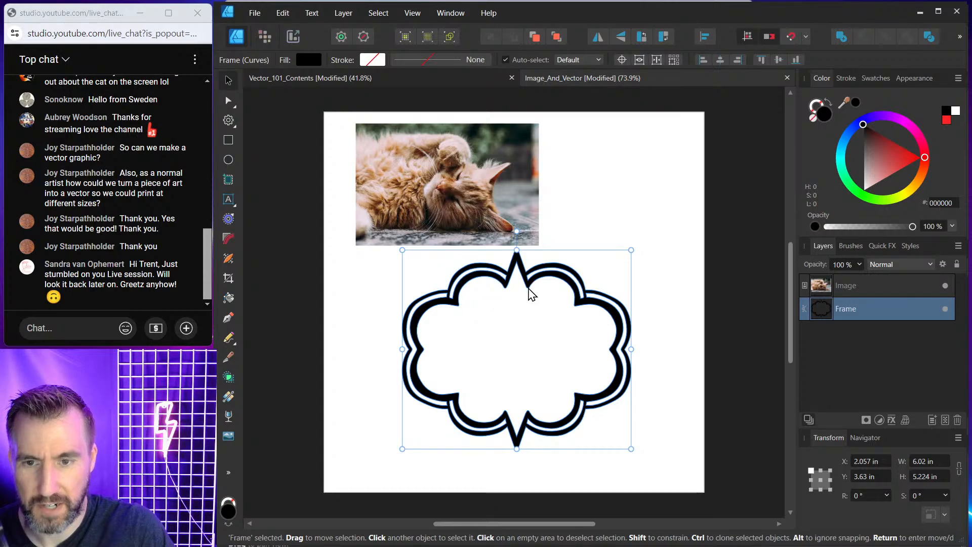
# Switch to the Shape Builder in Add mode and create a shape from the frame's upper-left ring segment.
pyautogui.scroll(2, 530, 294)
pyautogui.scroll(-1, 705, 213)
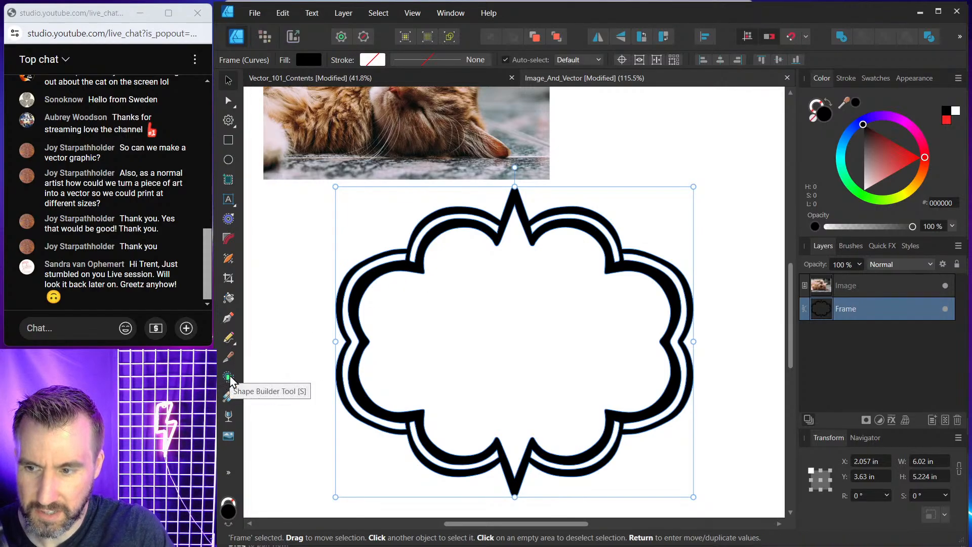
pyautogui.click(229, 377)
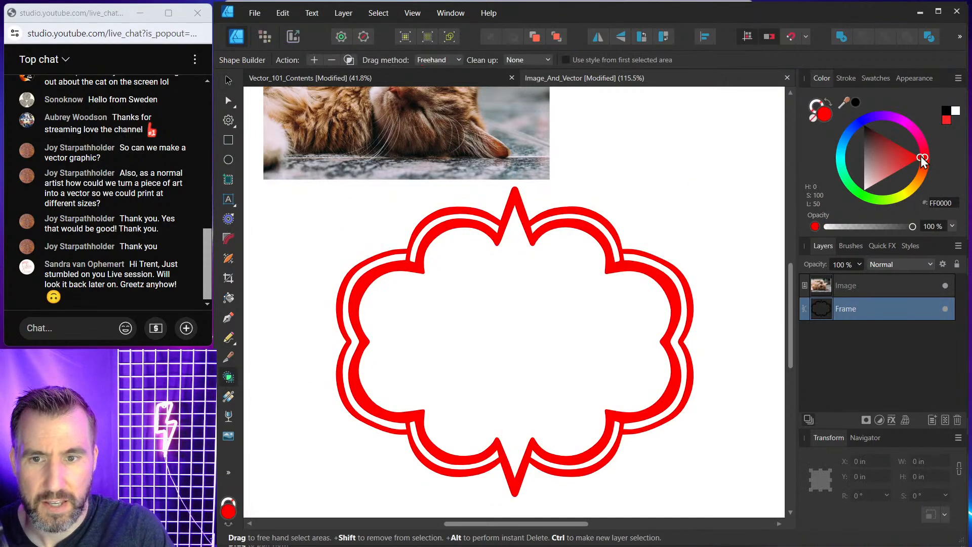
pyautogui.click(314, 60)
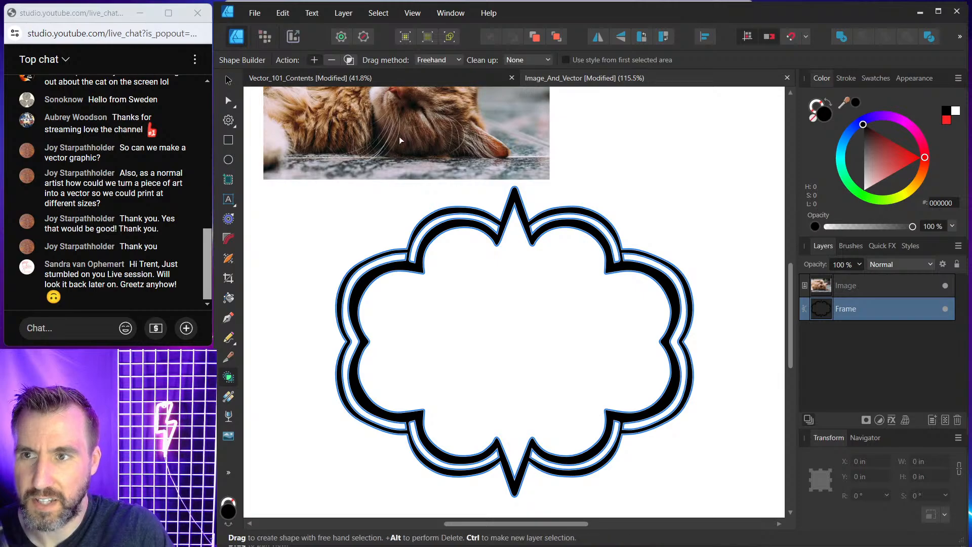
pyautogui.scroll(2, 471, 221)
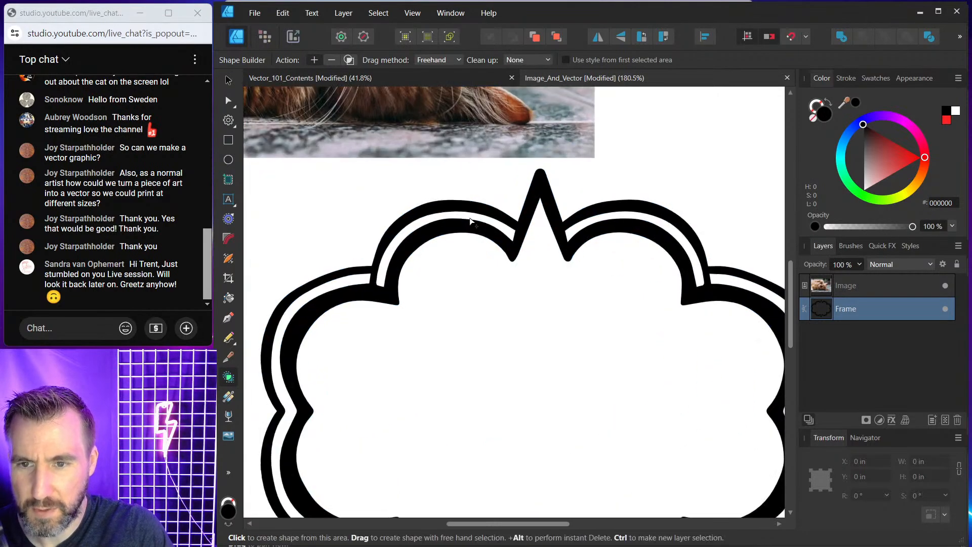
pyautogui.click(471, 221)
pyautogui.click(890, 151)
pyautogui.moveTo(890, 151); pyautogui.dragTo(916, 159)
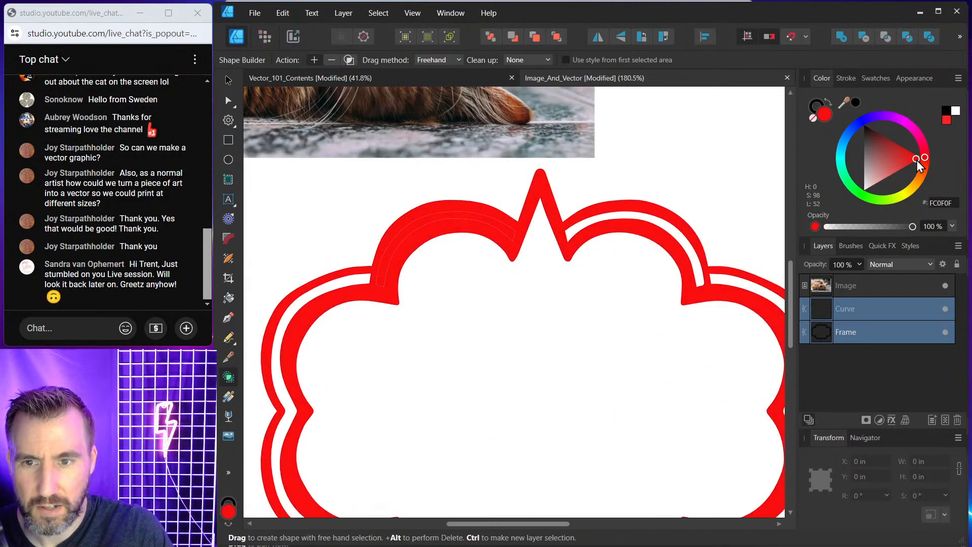
pyautogui.hotkey('ctrl', 'z')
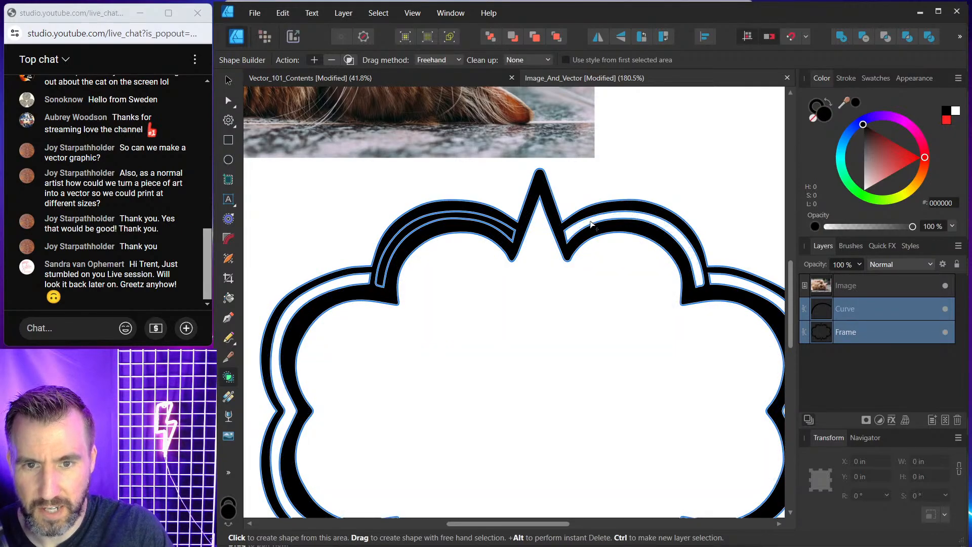
# Create shapes from two more ring segments of the frame and select one of them.
pyautogui.click(591, 224)
pyautogui.click(347, 279)
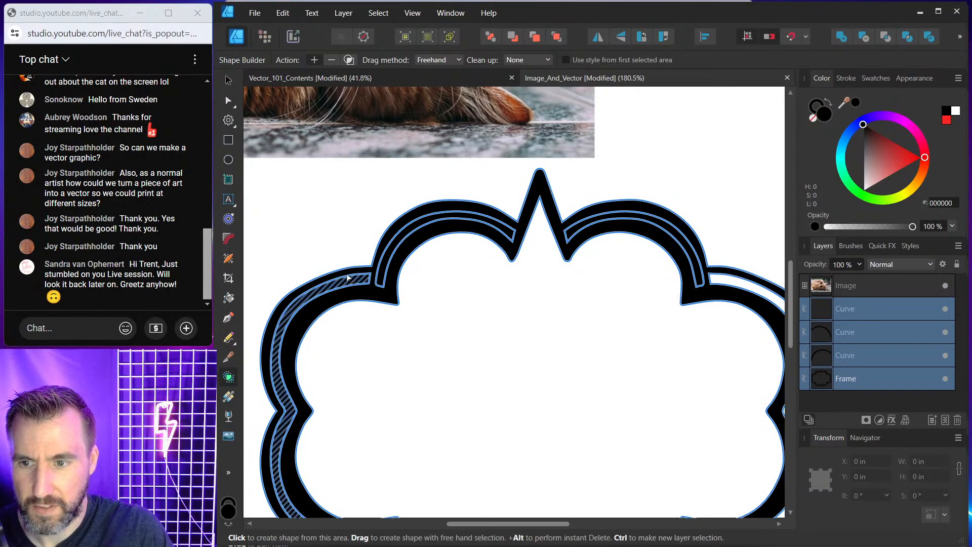
pyautogui.press('v')
pyautogui.click(827, 312)
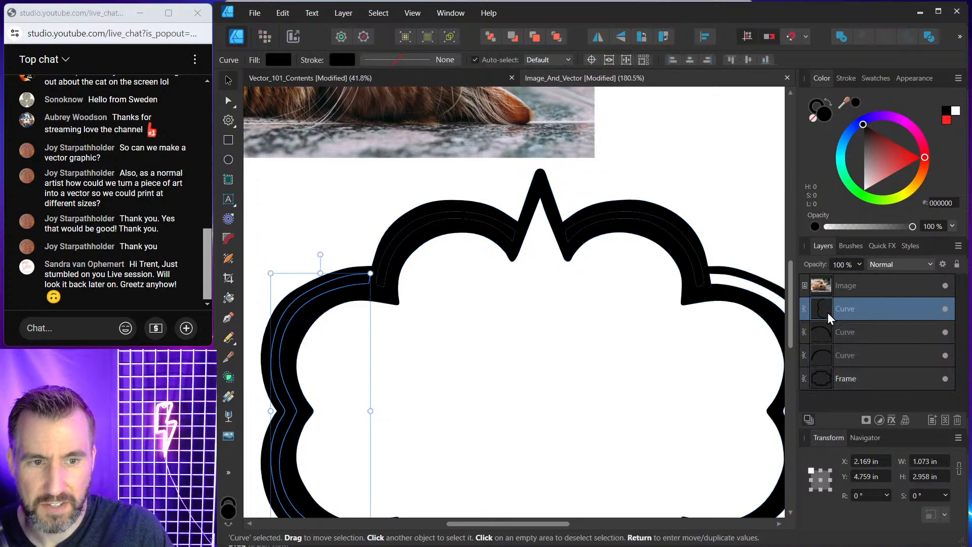
# Fill three of the new ring segment shapes with red.
pyautogui.moveTo(904, 151); pyautogui.dragTo(947, 210)
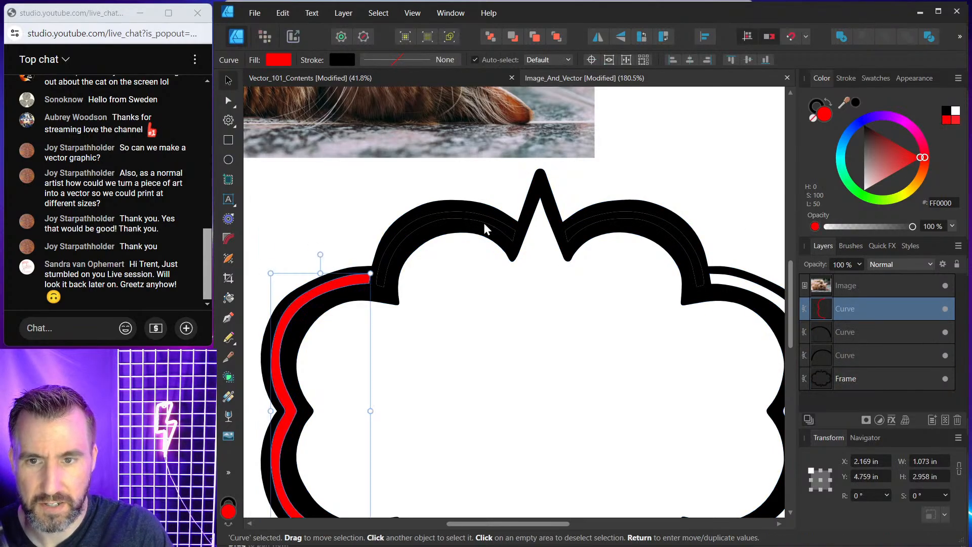
pyautogui.click(485, 220)
pyautogui.moveTo(904, 151); pyautogui.dragTo(936, 162)
pyautogui.click(638, 215)
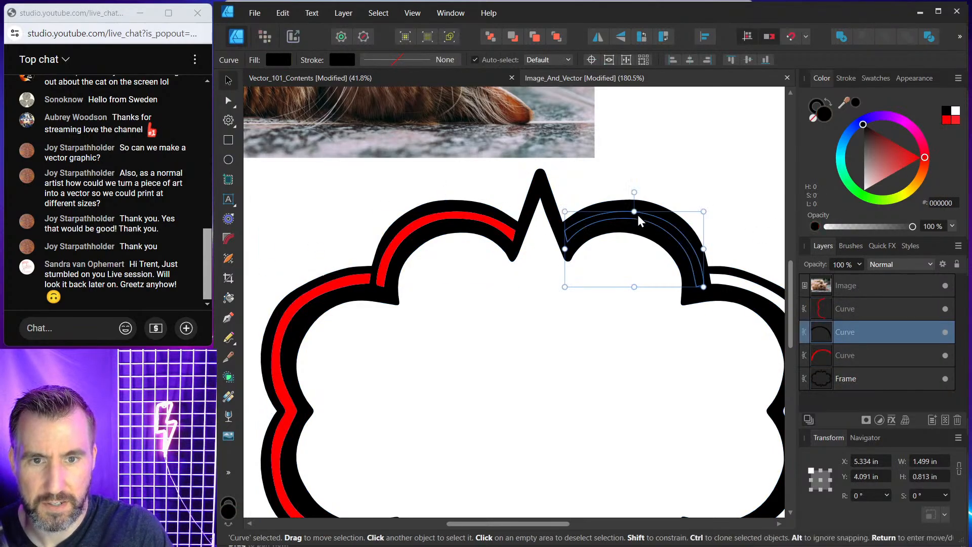
pyautogui.moveTo(876, 159); pyautogui.dragTo(937, 165)
# Undo the red fills and the ring segment shapes created with the Shape Builder.
pyautogui.scroll(-3, 748, 179)
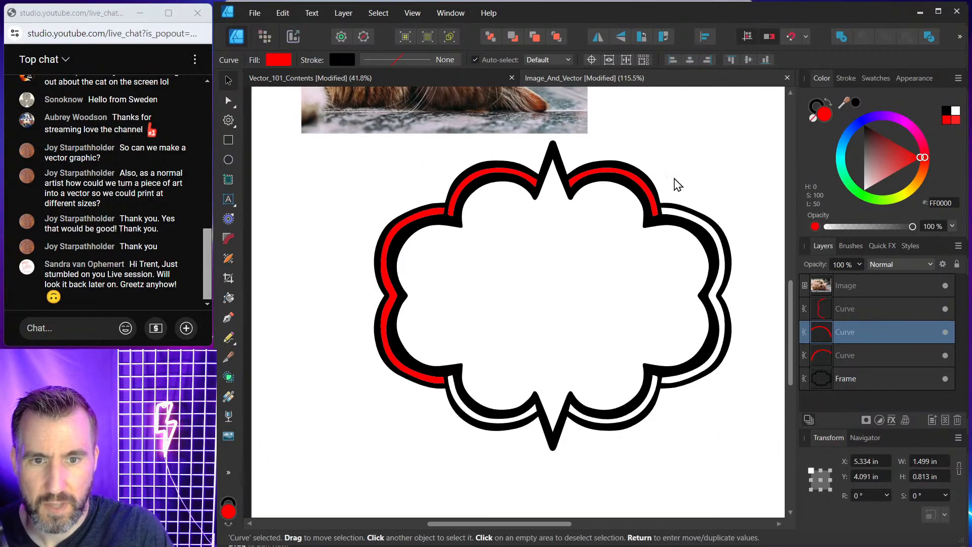
pyautogui.click(709, 239)
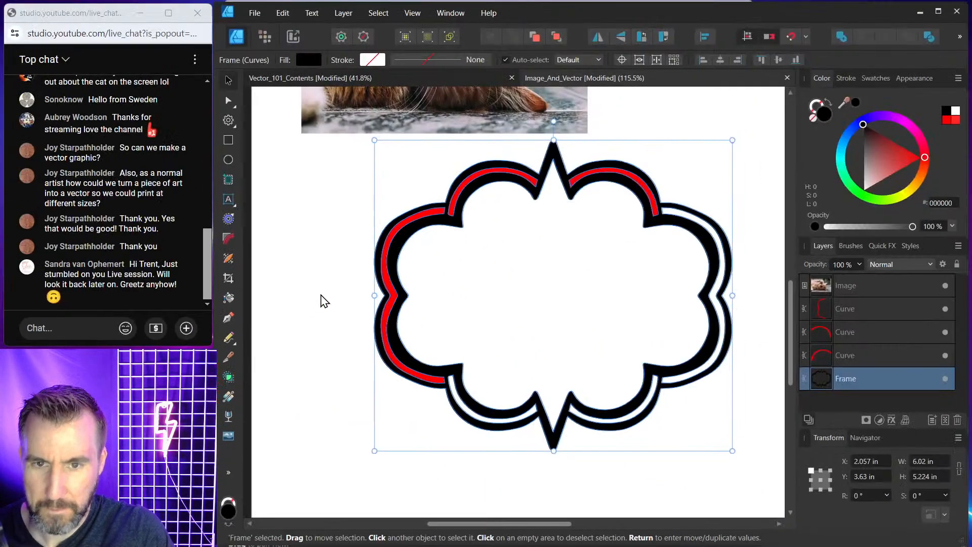
pyautogui.hotkey('ctrl', 'z')
pyautogui.hotkey('ctrl', 'z')
pyautogui.hotkey('ctrl', 'z')
pyautogui.hotkey('ctrl', 'z')
pyautogui.hotkey('ctrl', 'z')
pyautogui.hotkey('ctrl', 'z')
pyautogui.hotkey('ctrl', 'z')
pyautogui.hotkey('ctrl', 'z')
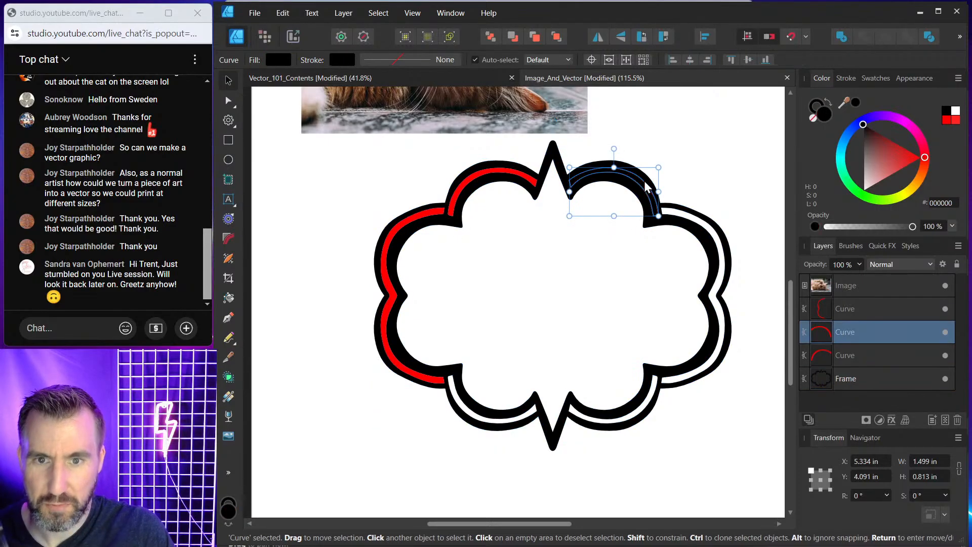
pyautogui.hotkey('ctrl', 'z')
pyautogui.hotkey('ctrl', 'z')
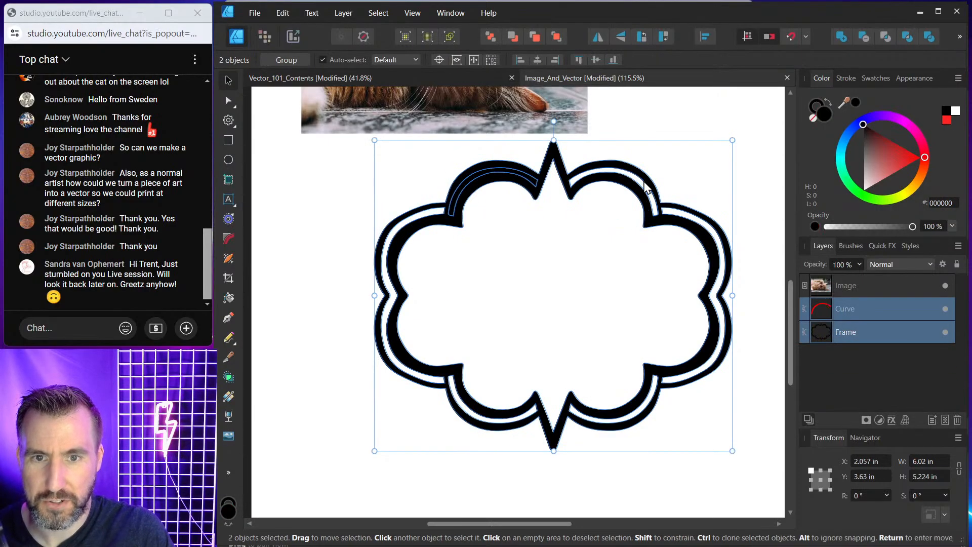
pyautogui.click(510, 233)
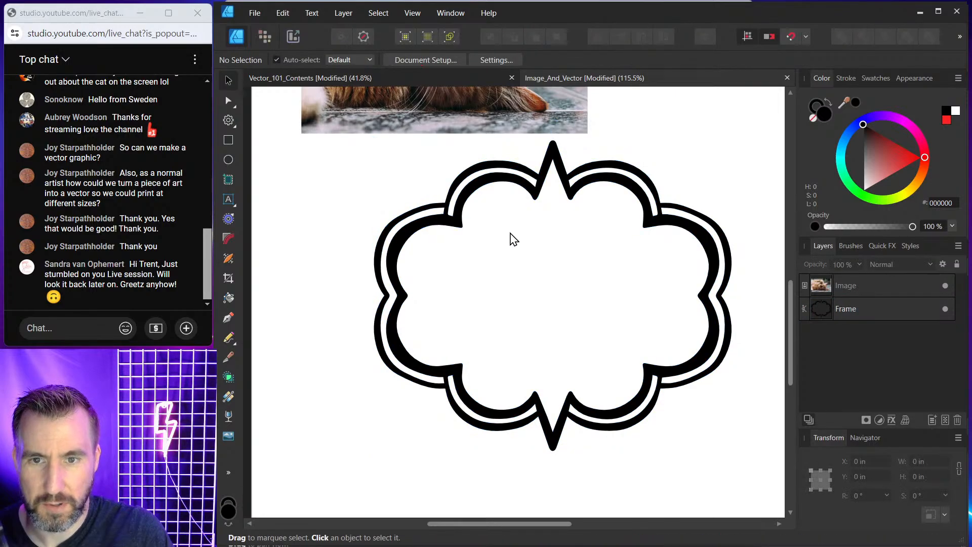
# Select the frame and use the Shape Builder to create a shape from its inner area.
pyautogui.click(574, 177)
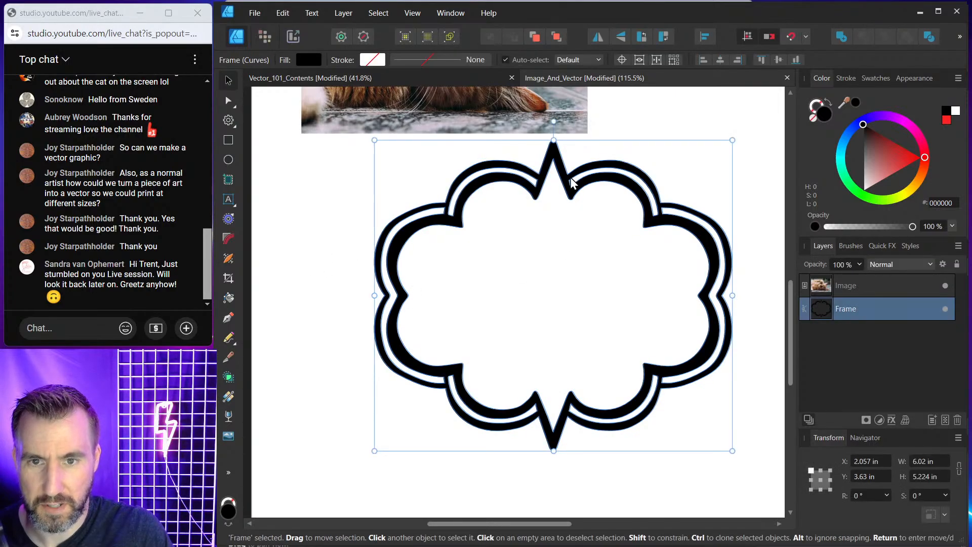
pyautogui.click(229, 379)
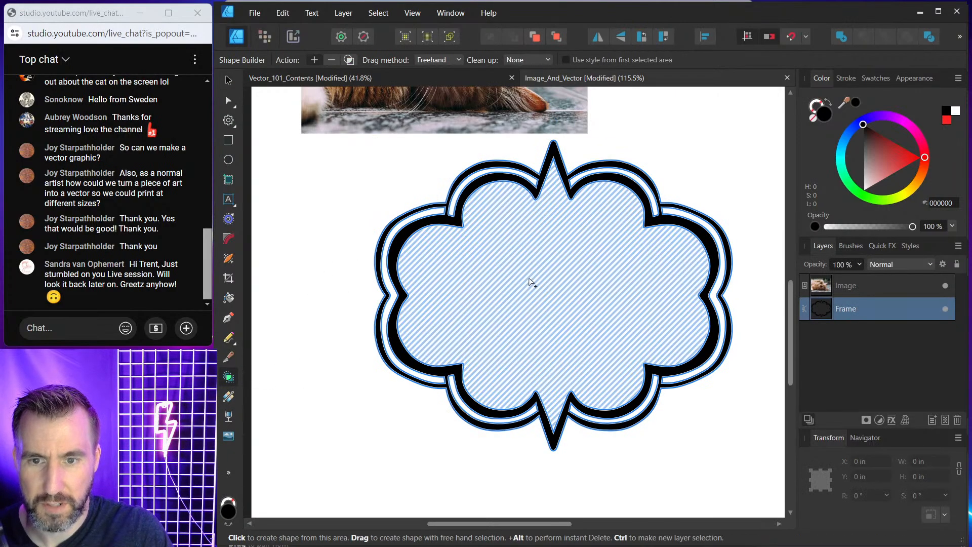
pyautogui.click(529, 281)
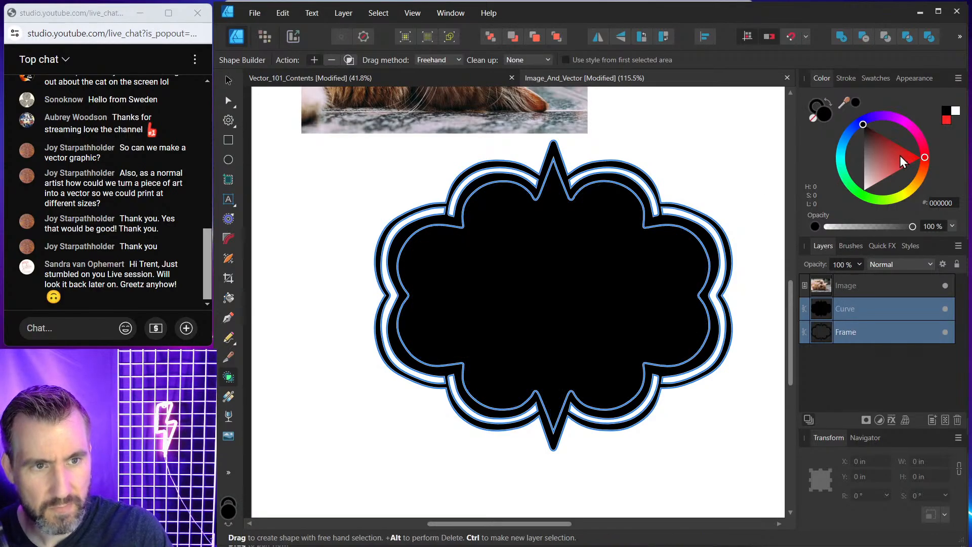
pyautogui.click(919, 157)
pyautogui.hotkey('ctrl', 'z')
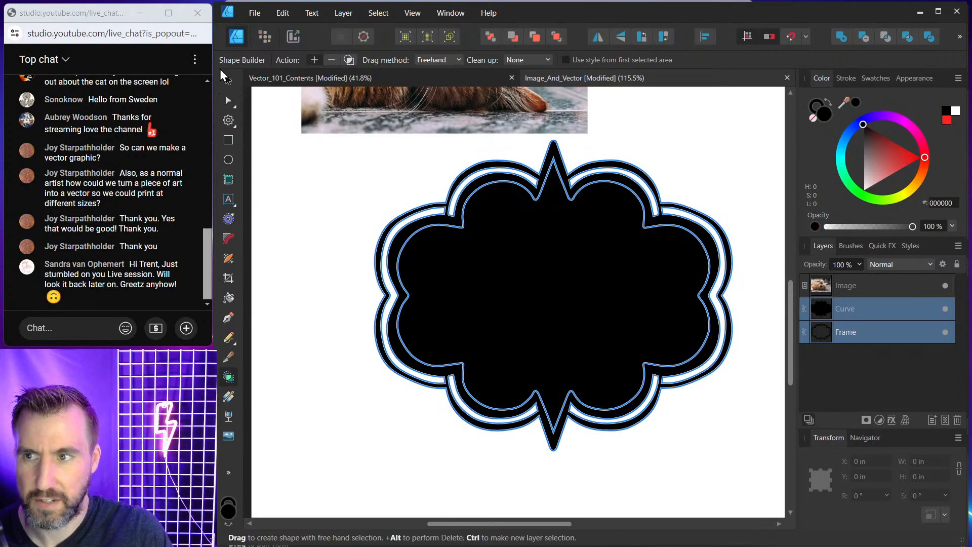
pyautogui.click(228, 80)
pyautogui.click(341, 182)
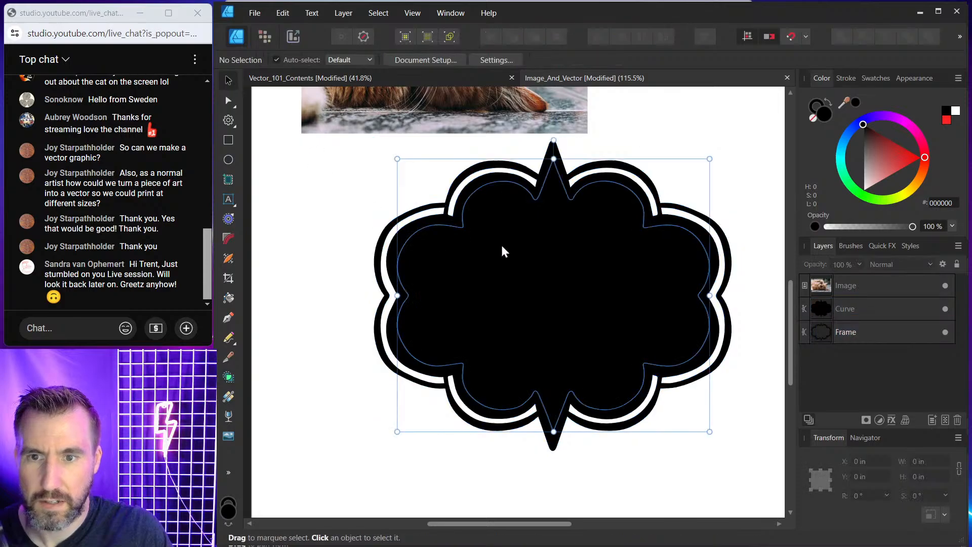
# Select the inner shape created from the frame and fill it with red.
pyautogui.click(500, 245)
pyautogui.click(899, 147)
pyautogui.moveTo(898, 148); pyautogui.dragTo(943, 154)
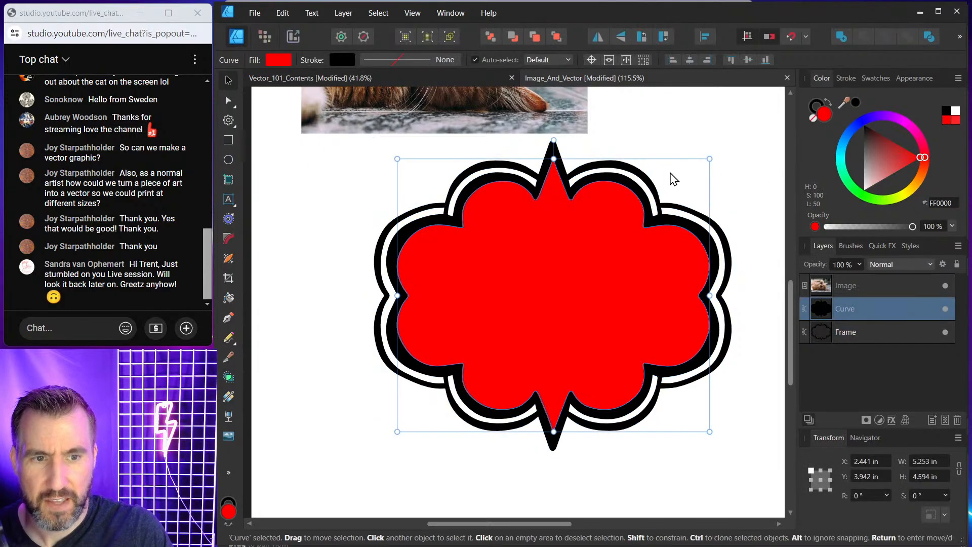
# Move the cat photo onto the frame and enlarge it to about 7.7 × 5.1 in so it covers the shape.
pyautogui.moveTo(682, 154); pyautogui.dragTo(663, 197)
pyautogui.scroll(-5, 644, 206)
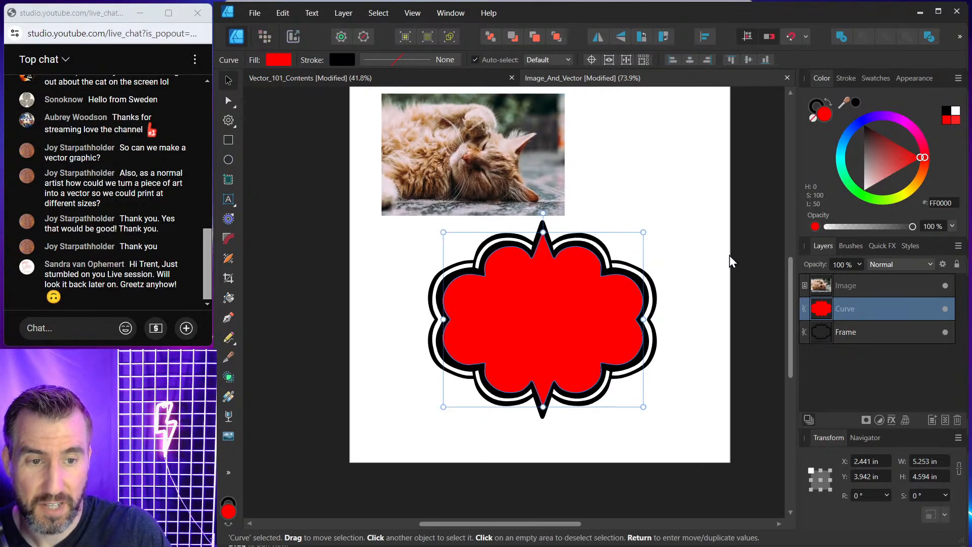
pyautogui.click(508, 145)
pyautogui.moveTo(449, 127); pyautogui.dragTo(498, 296)
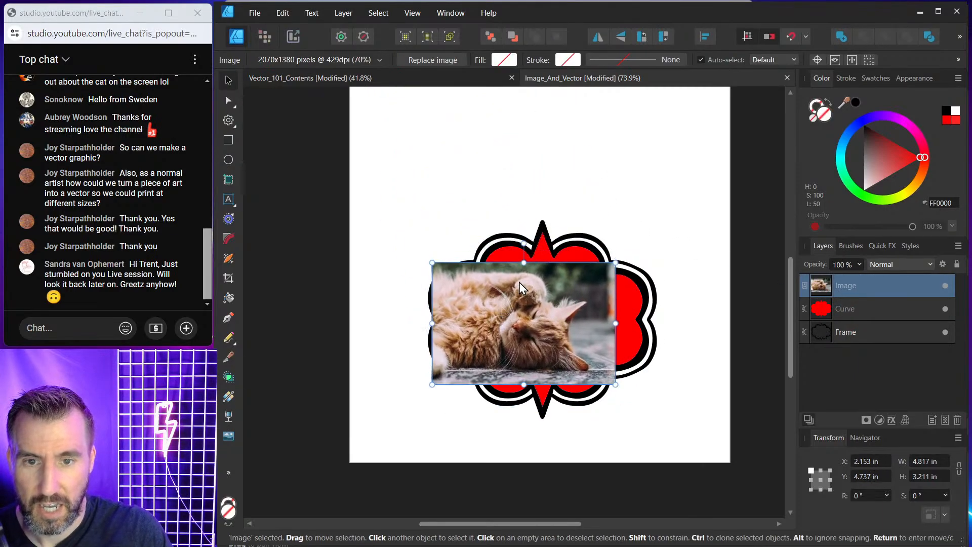
pyautogui.moveTo(615, 262); pyautogui.dragTo(729, 188)
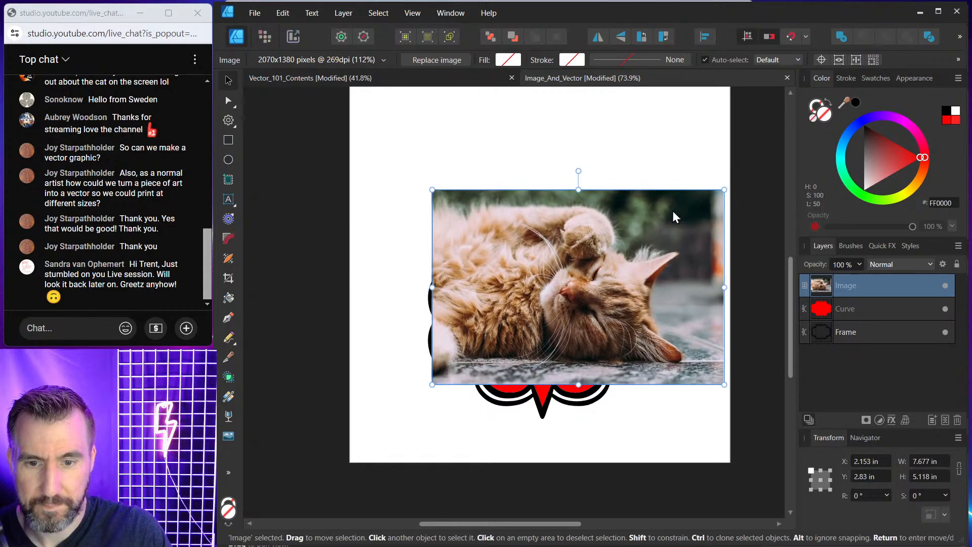
pyautogui.moveTo(672, 210); pyautogui.dragTo(643, 245)
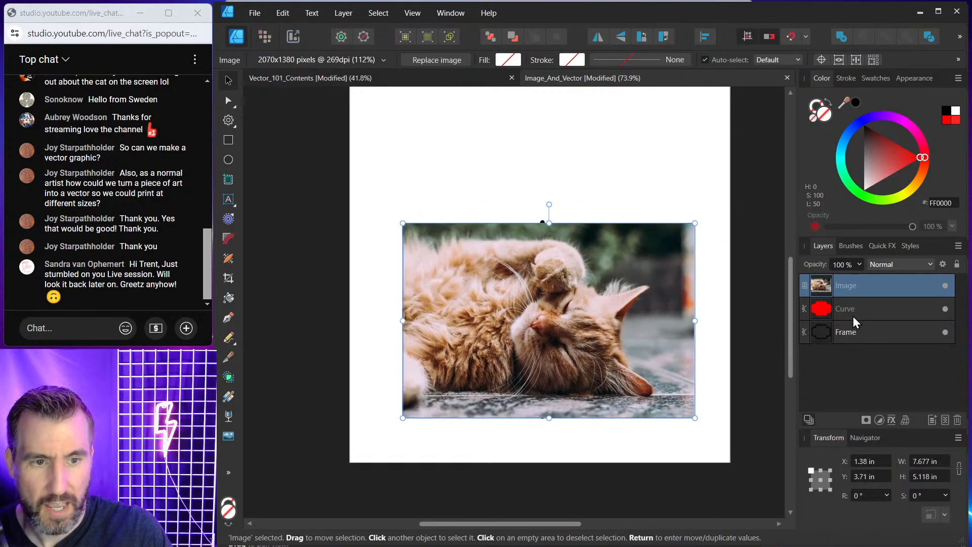
pyautogui.moveTo(833, 283); pyautogui.dragTo(849, 307)
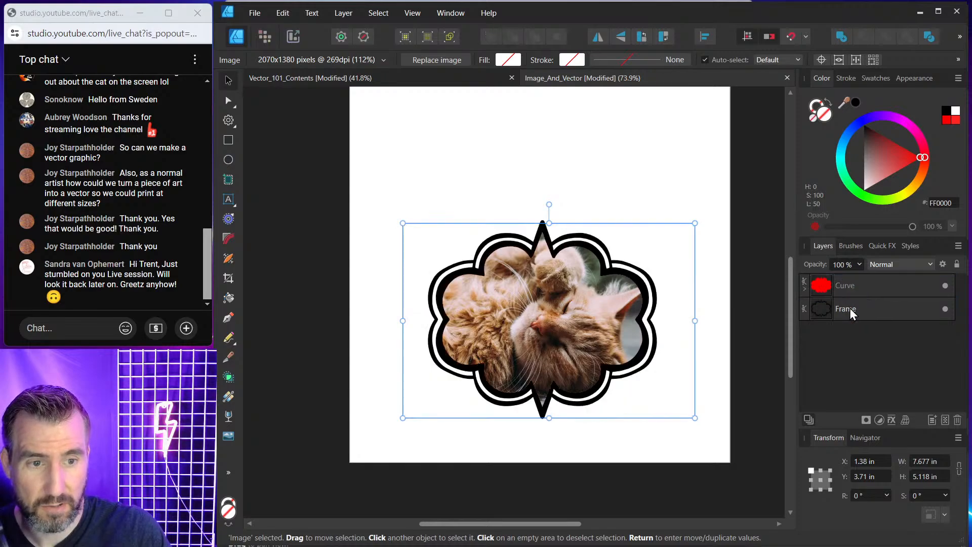
pyautogui.click(804, 289)
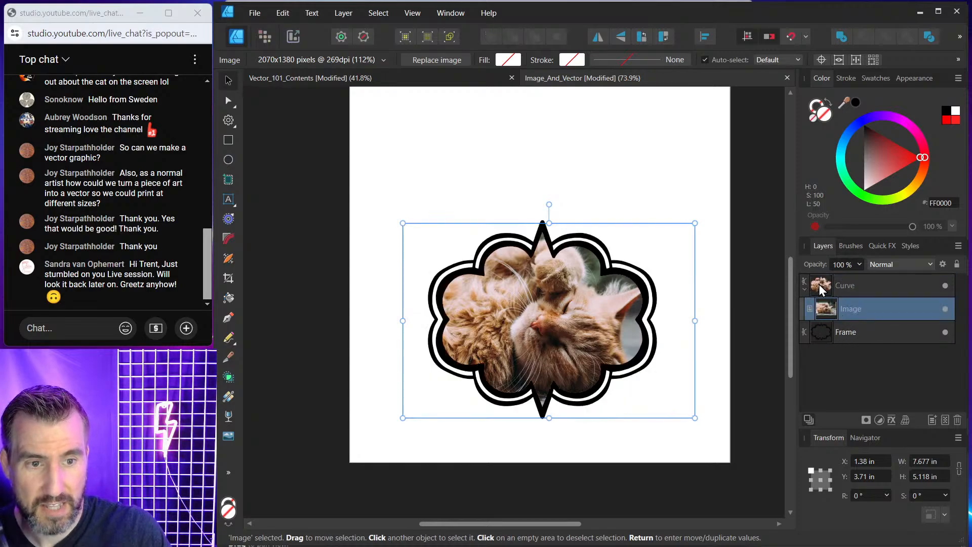
pyautogui.moveTo(820, 287)
pyautogui.mouseDown()
pyautogui.moveTo(847, 310)
pyautogui.moveTo(810, 280)
pyautogui.mouseUp()
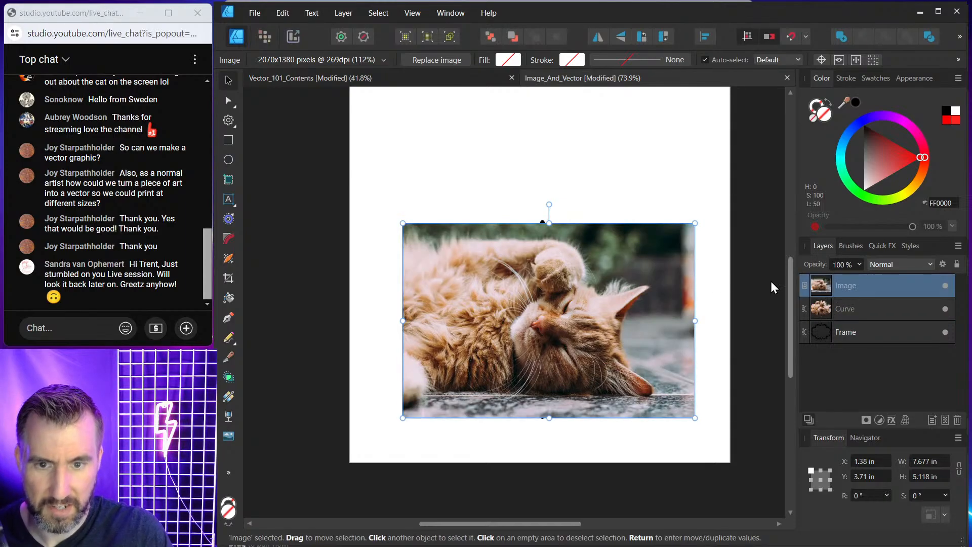
# Nudge the cat photo into place and clip it inside the red inner shape.
pyautogui.moveTo(654, 277)
pyautogui.mouseDown()
pyautogui.moveTo(595, 151)
pyautogui.moveTo(630, 256)
pyautogui.moveTo(650, 280)
pyautogui.mouseUp()
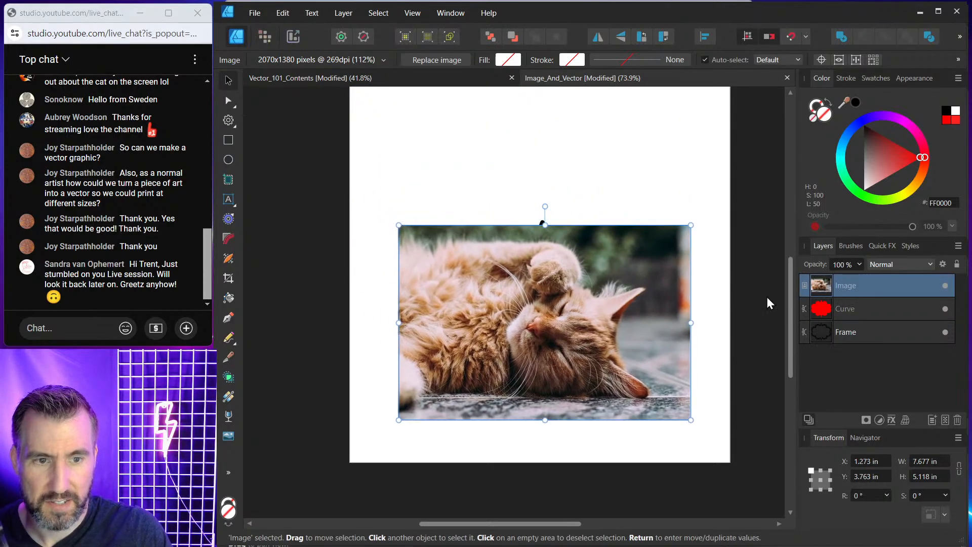
pyautogui.moveTo(822, 284); pyautogui.dragTo(853, 309)
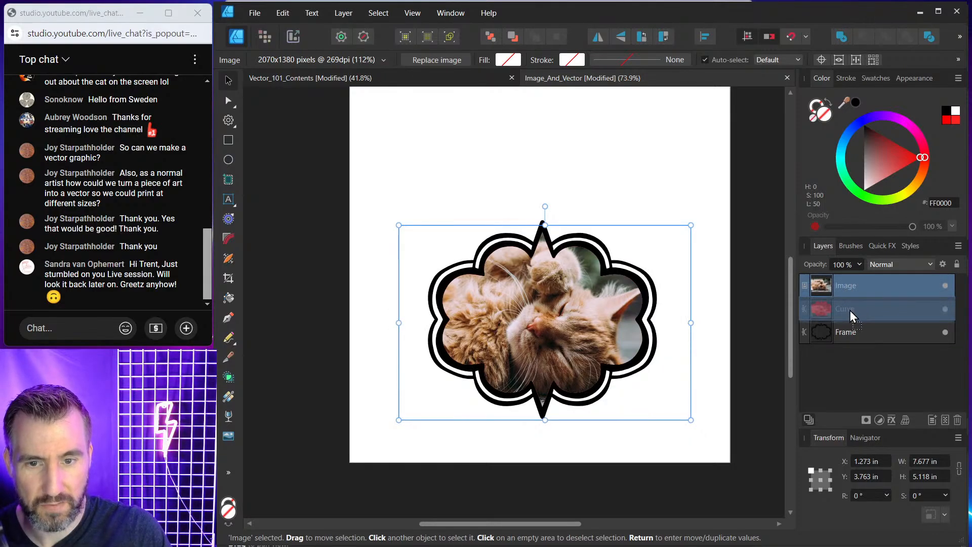
pyautogui.moveTo(651, 301); pyautogui.dragTo(606, 299)
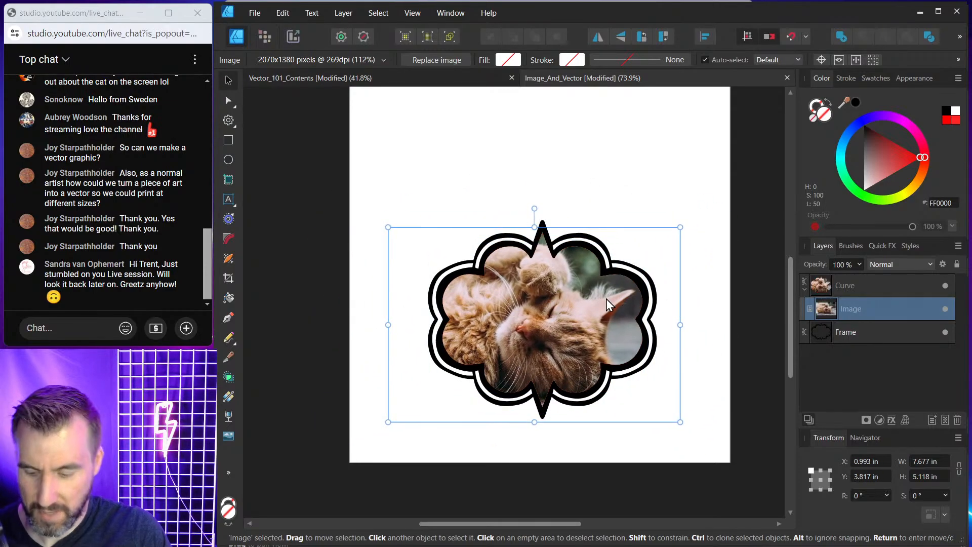
pyautogui.hotkey('ctrl', 'z')
pyautogui.hotkey('ctrl', 'z')
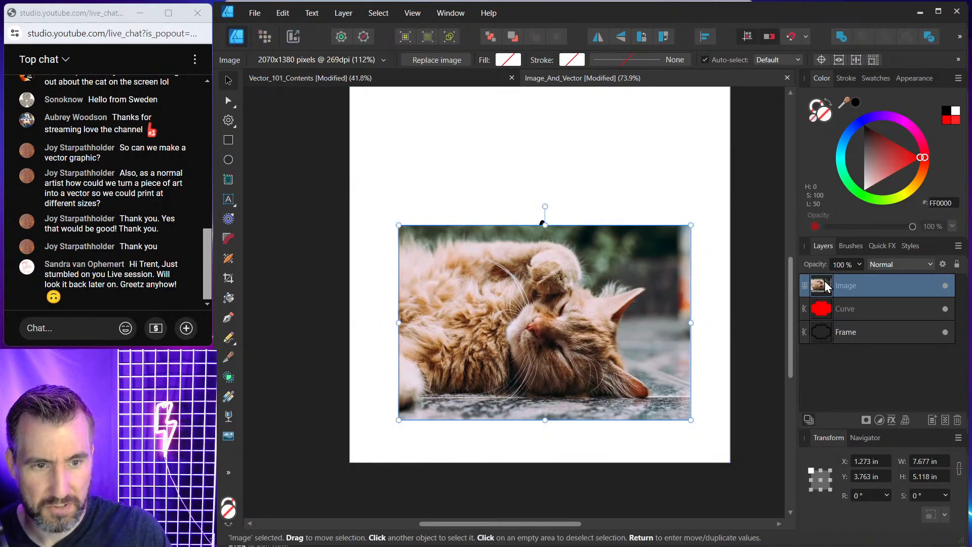
pyautogui.moveTo(824, 281); pyautogui.dragTo(820, 304)
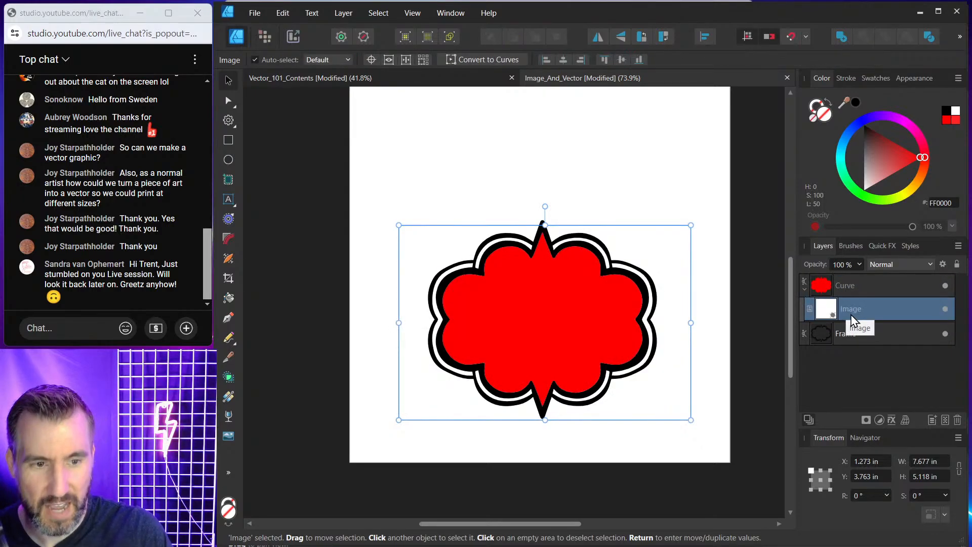
pyautogui.hotkey('ctrl', 'z')
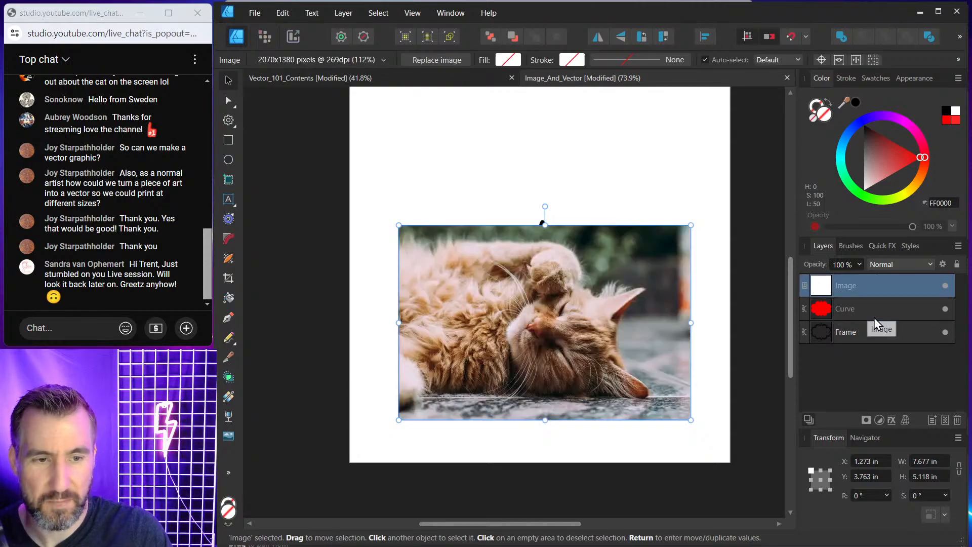
pyautogui.moveTo(824, 290); pyautogui.dragTo(848, 309)
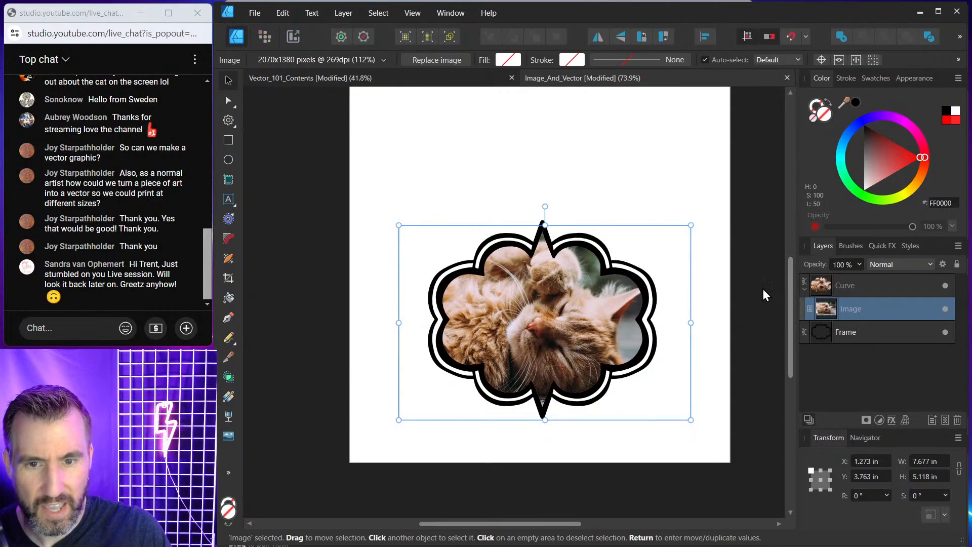
# Adjust the inner shape's fill and stroke swatches and move the framed artwork up on the page.
pyautogui.click(826, 287)
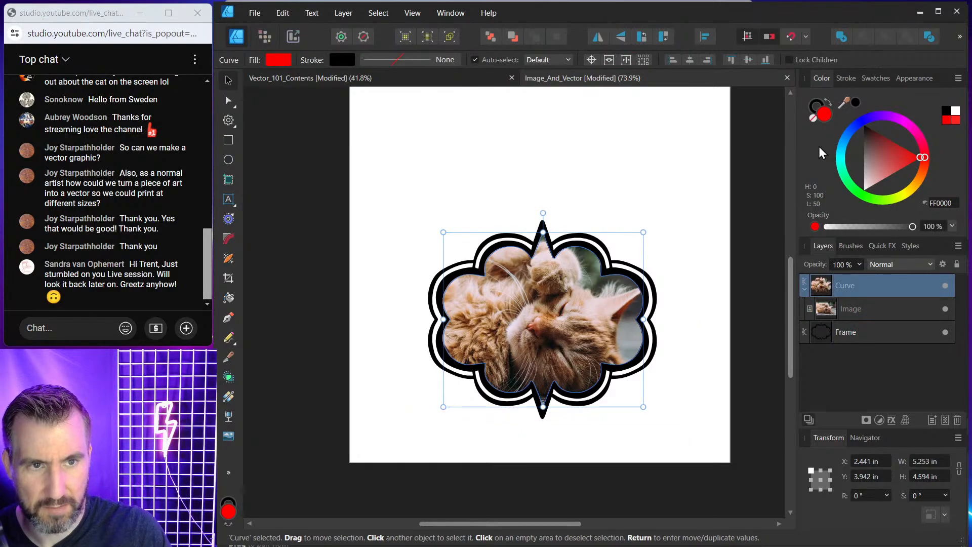
pyautogui.click(814, 112)
pyautogui.click(456, 201)
pyautogui.moveTo(375, 169); pyautogui.dragTo(702, 457)
pyautogui.moveTo(628, 337); pyautogui.dragTo(617, 274)
pyautogui.click(822, 284)
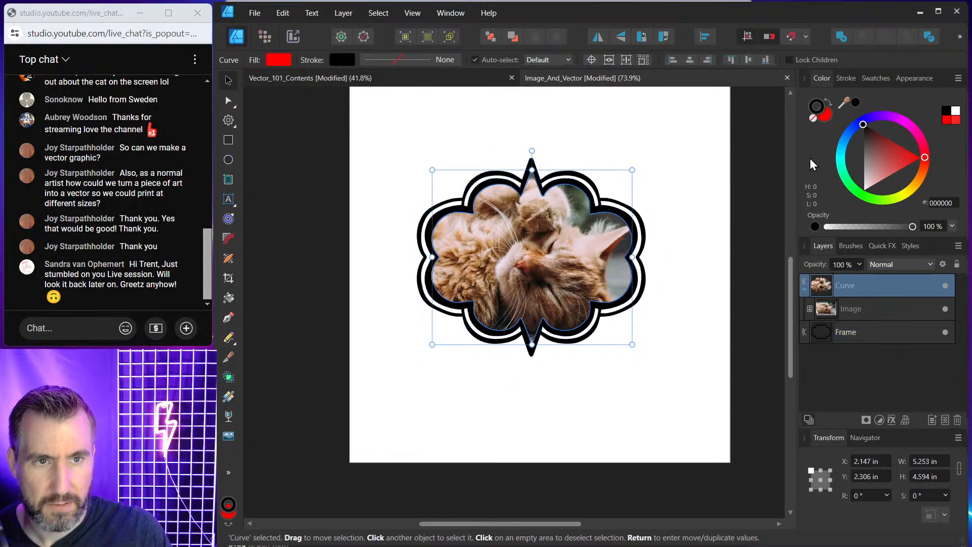
pyautogui.click(824, 116)
pyautogui.click(813, 118)
pyautogui.click(622, 185)
# Select the frame and recolour it light blue, 00BEFF.
pyautogui.scroll(3, 571, 243)
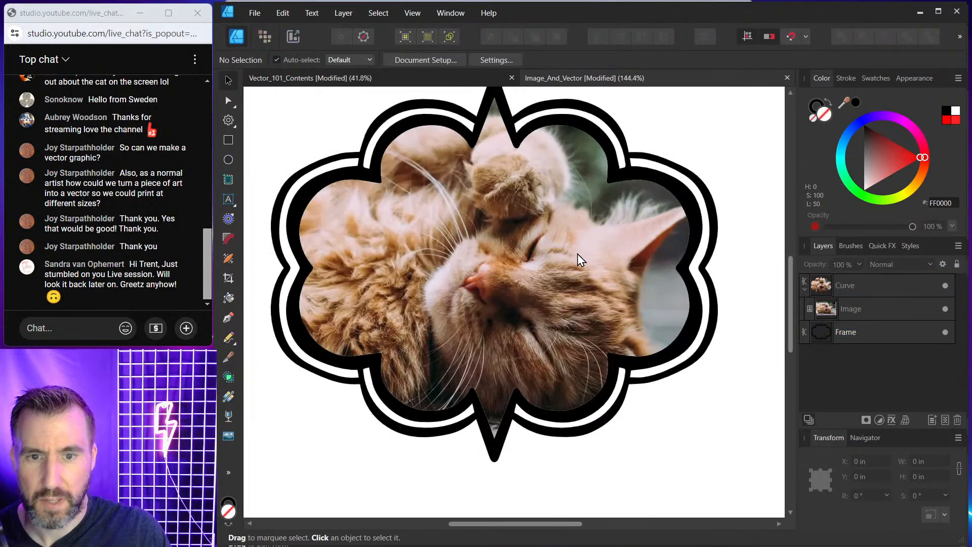
pyautogui.scroll(-3, 587, 243)
pyautogui.scroll(-1, 589, 251)
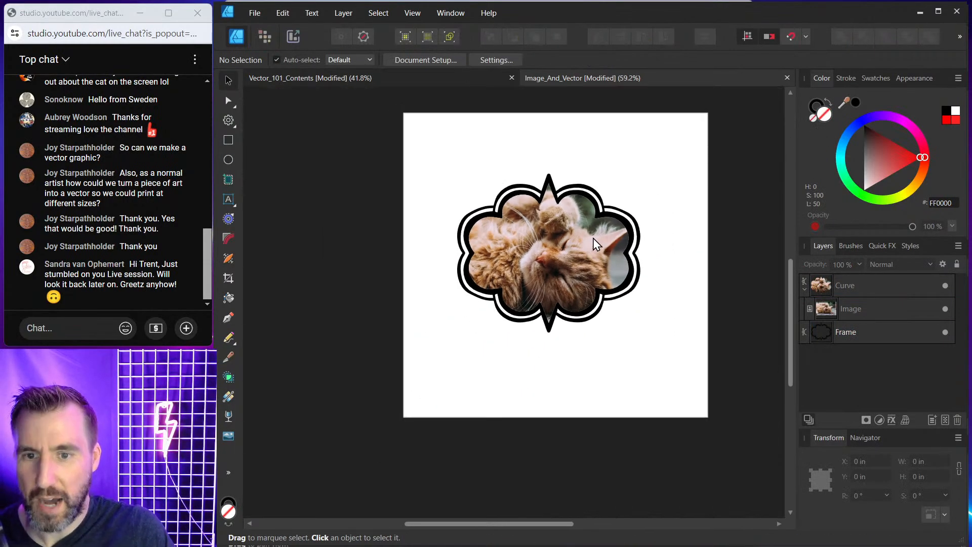
pyautogui.click(606, 207)
pyautogui.moveTo(861, 125); pyautogui.dragTo(849, 149)
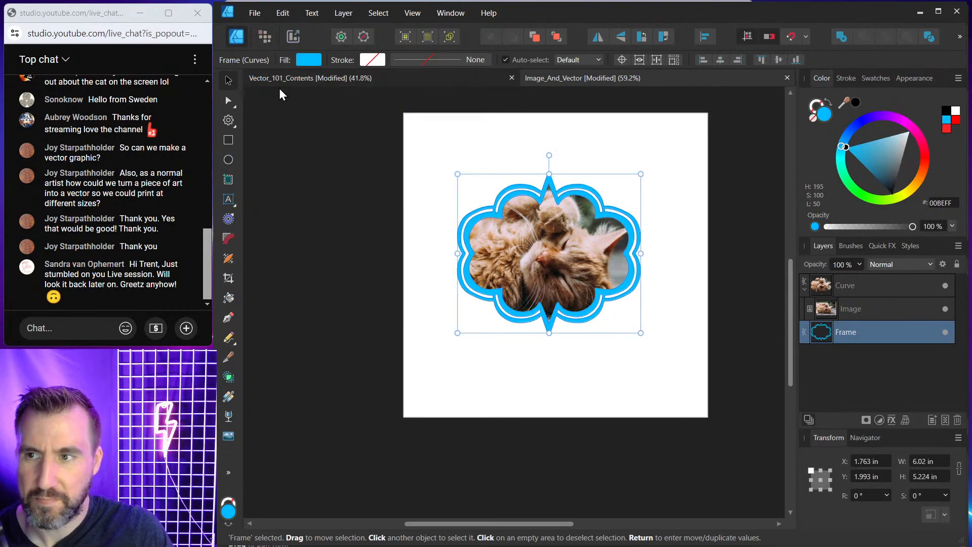
# Try enlarging the frame on its own, then undo the resize.
pyautogui.moveTo(640, 172); pyautogui.dragTo(703, 138)
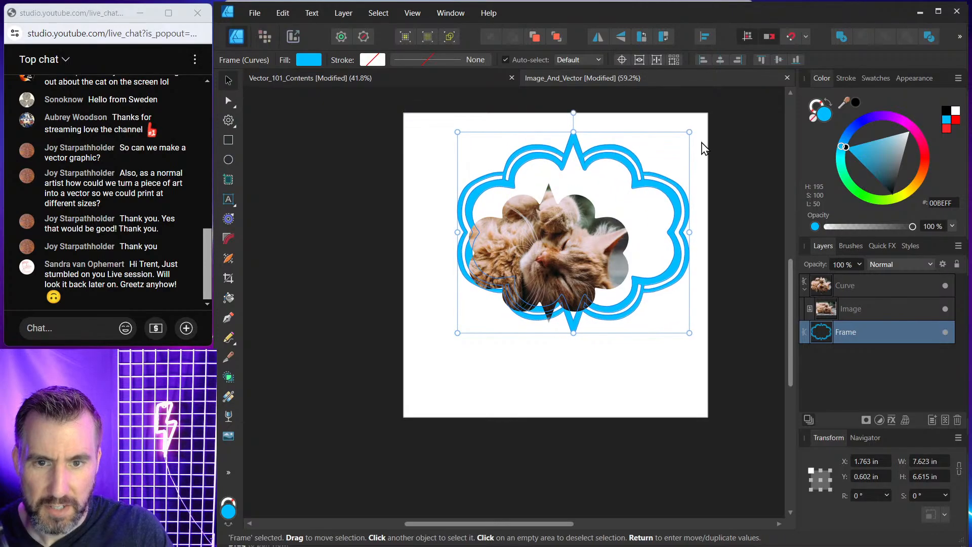
pyautogui.hotkey('ctrl', 'z')
pyautogui.click(728, 180)
pyautogui.click(804, 289)
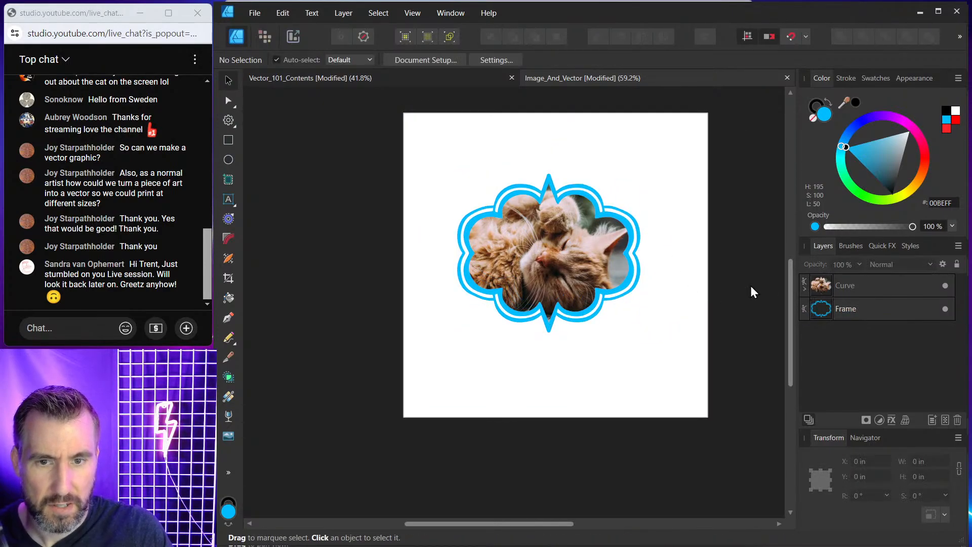
# Select the frame and the clipped image together, enlarge them, and centre them on the page.
pyautogui.moveTo(362, 135); pyautogui.dragTo(648, 344)
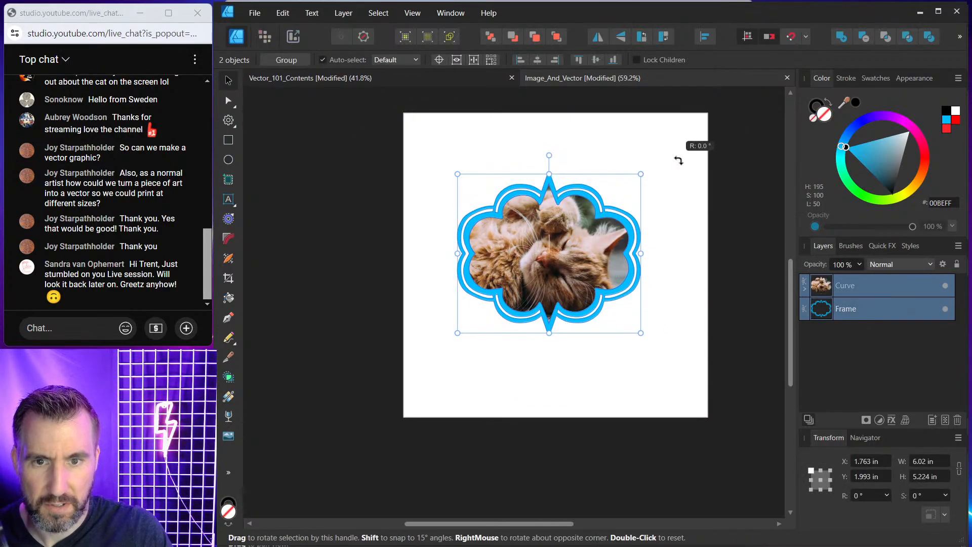
pyautogui.moveTo(642, 174); pyautogui.dragTo(676, 154)
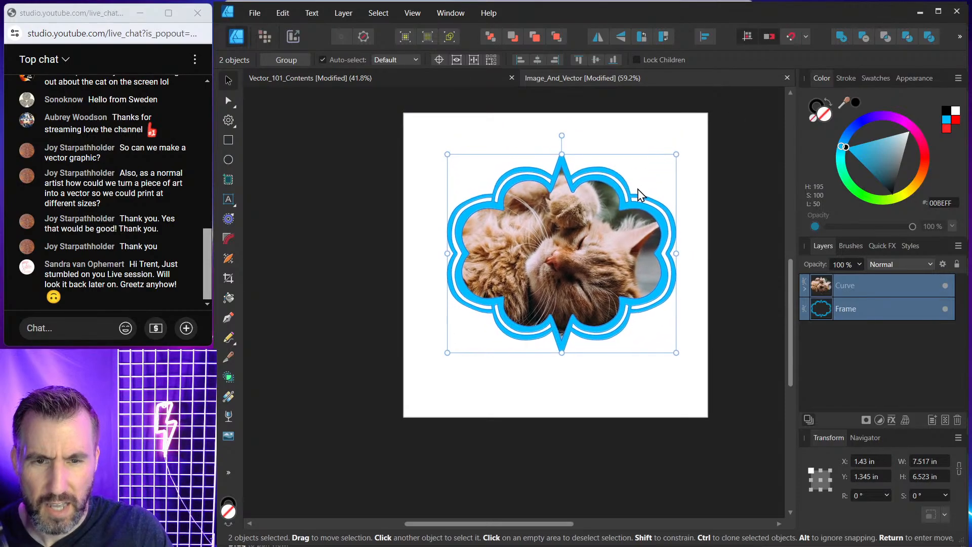
pyautogui.click(679, 180)
pyautogui.moveTo(563, 299); pyautogui.dragTo(691, 362)
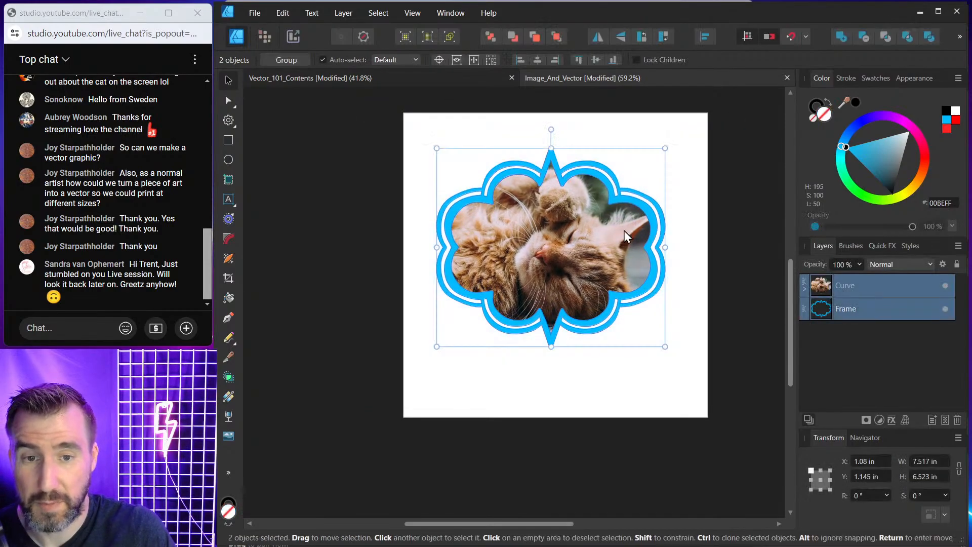
pyautogui.moveTo(623, 230); pyautogui.dragTo(626, 234)
pyautogui.click(342, 170)
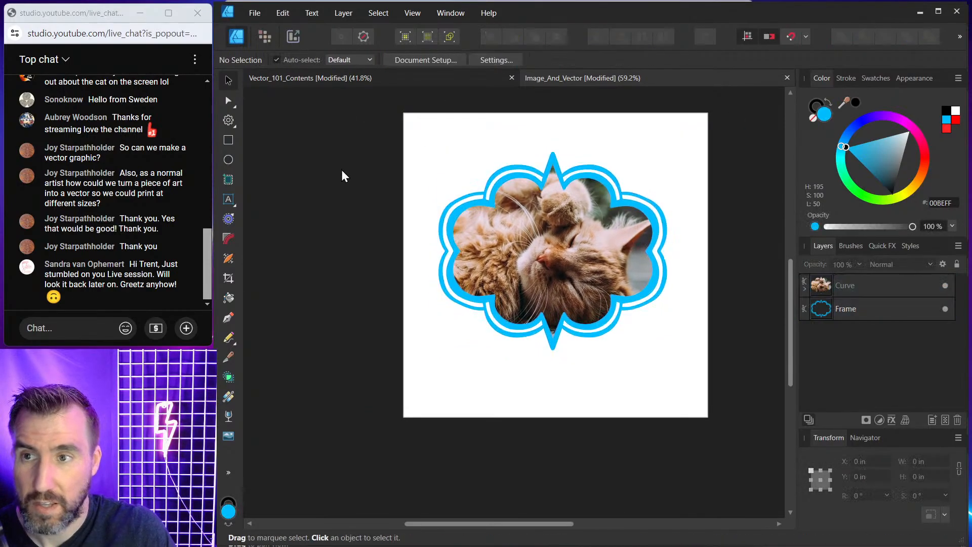
# Turn on a transparent background in the document setup's colour settings.
pyautogui.click(424, 60)
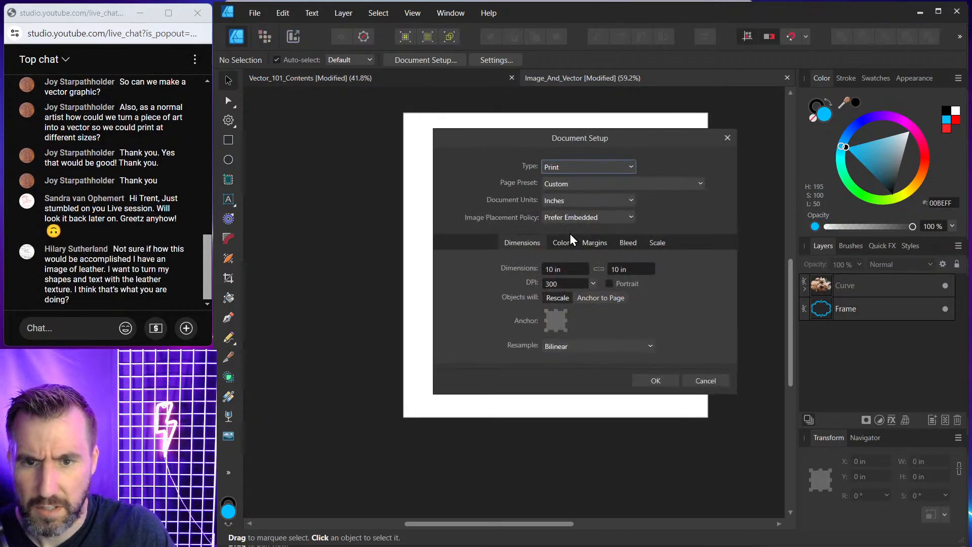
pyautogui.click(560, 243)
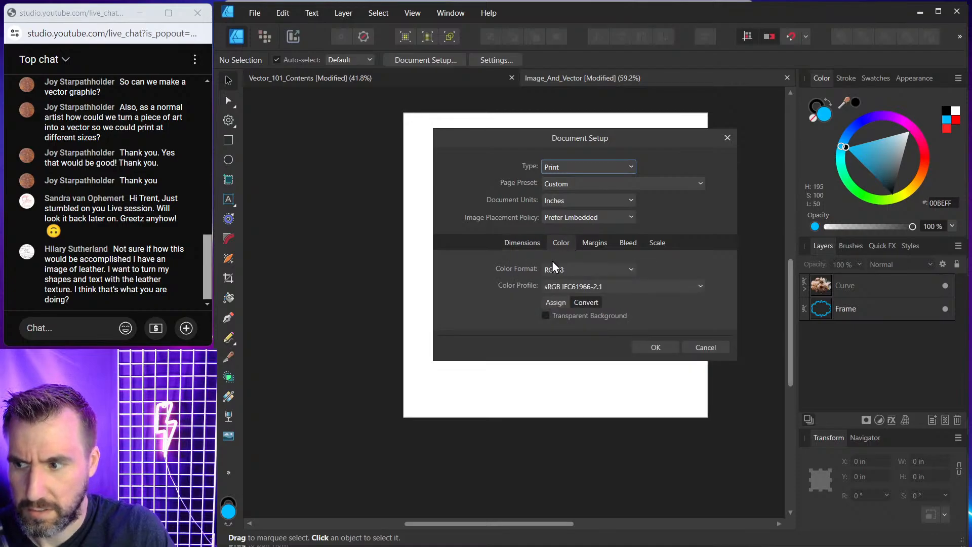
pyautogui.click(545, 316)
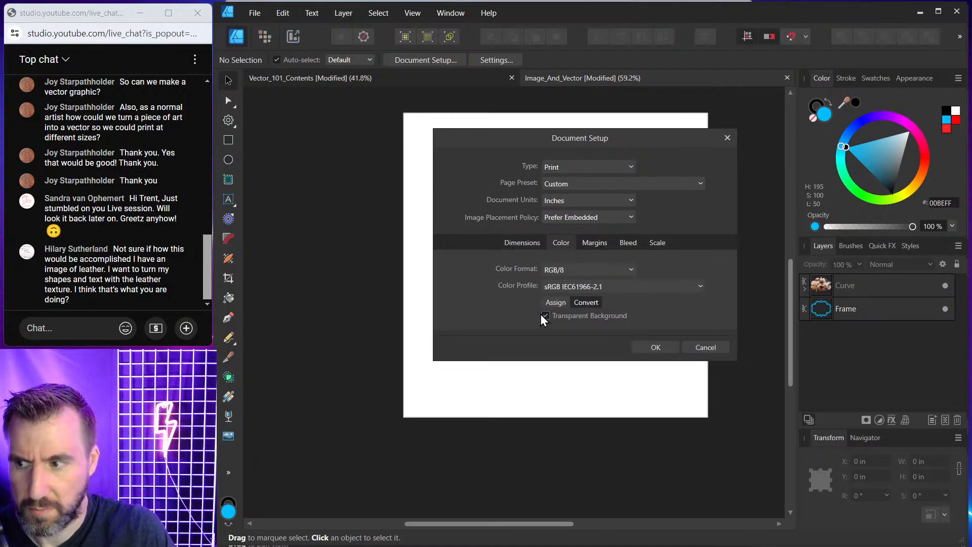
pyautogui.click(655, 347)
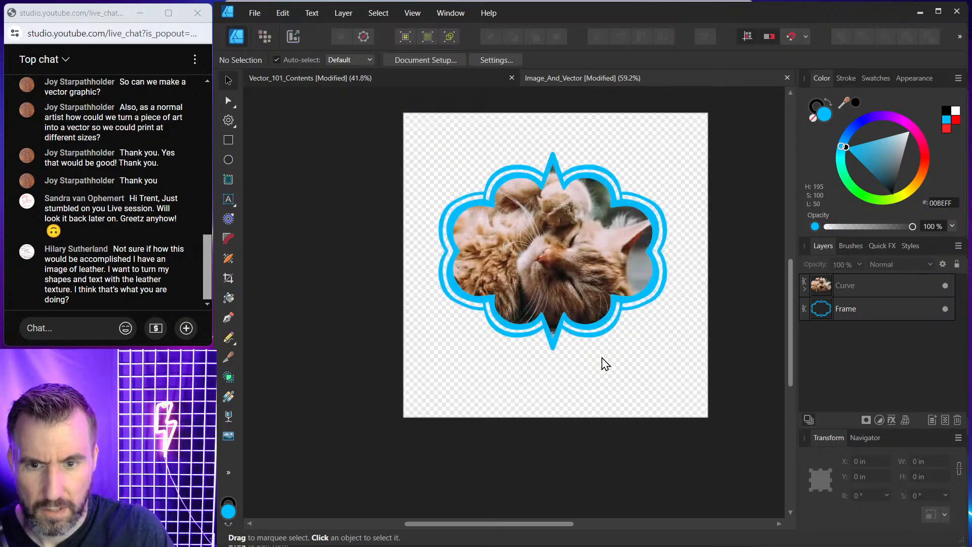
# Export the document as an SVG named Cat.svg into the Exports folder.
pyautogui.click(256, 14)
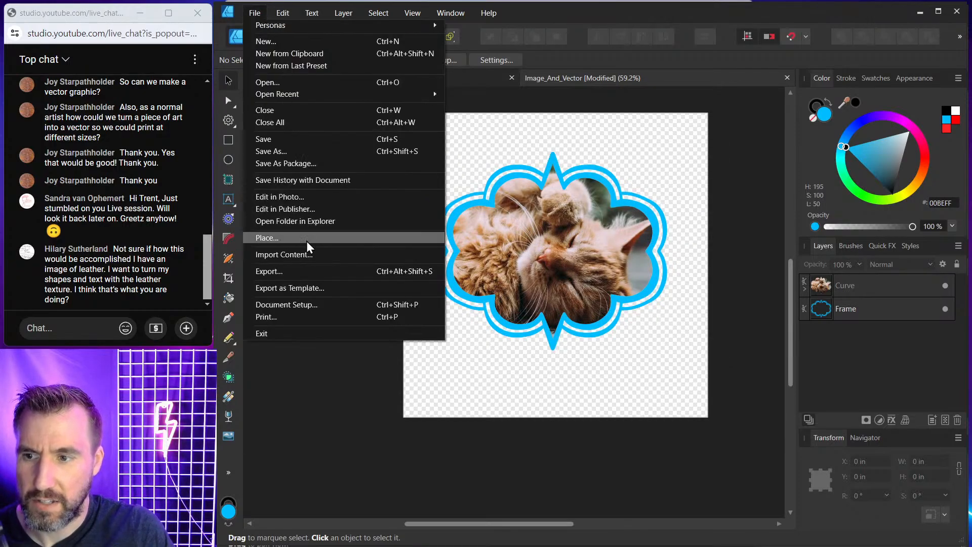
pyautogui.click(312, 271)
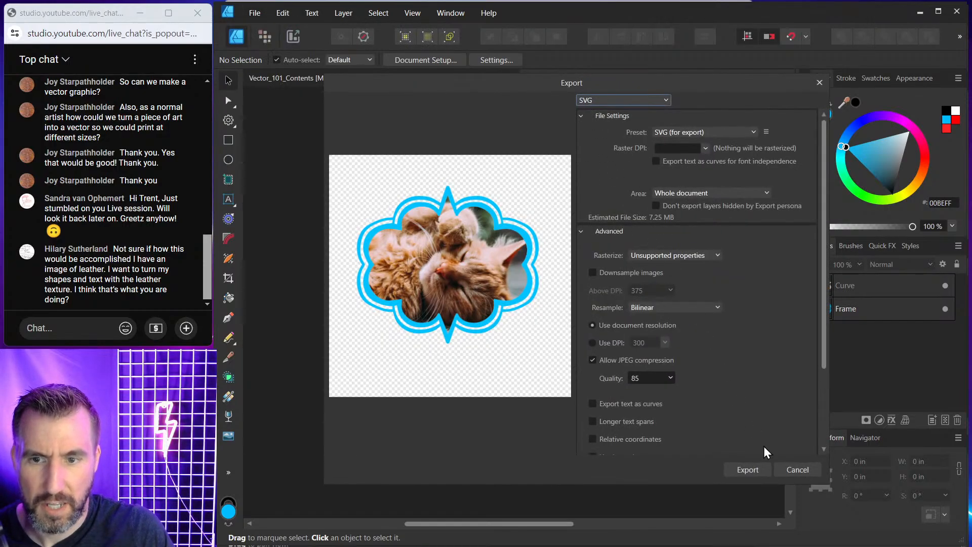
pyautogui.click(748, 470)
pyautogui.click(388, 445)
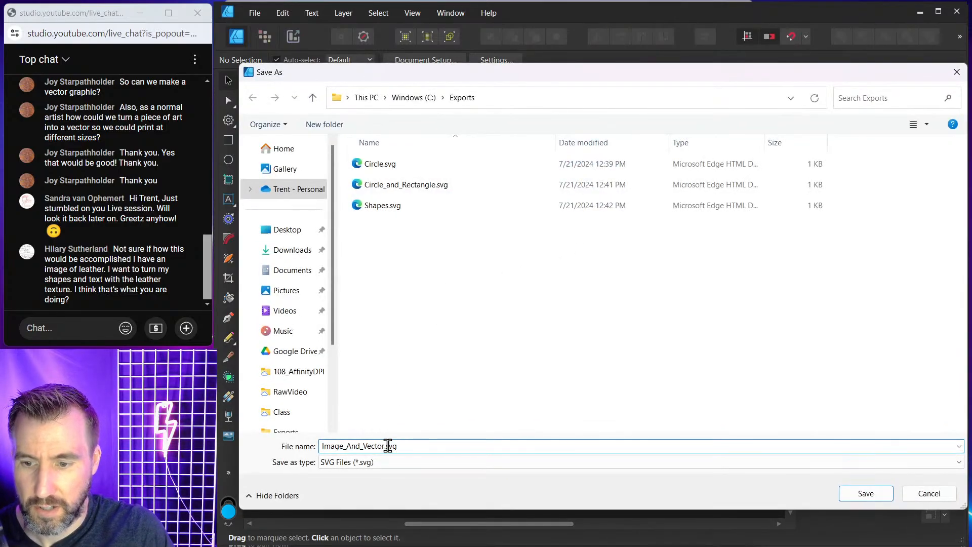
pyautogui.doubleClick(383, 448)
pyautogui.write('Cat')
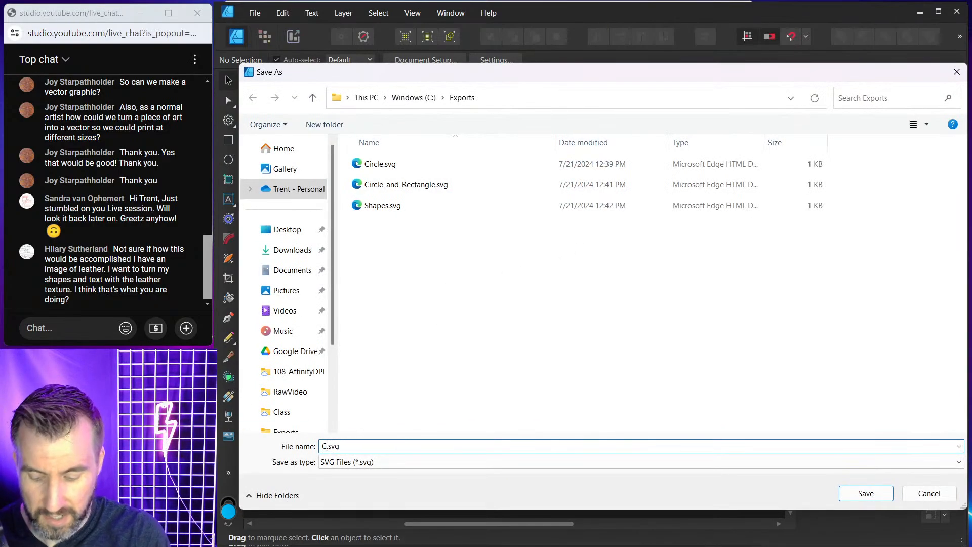
pyautogui.press('Return')
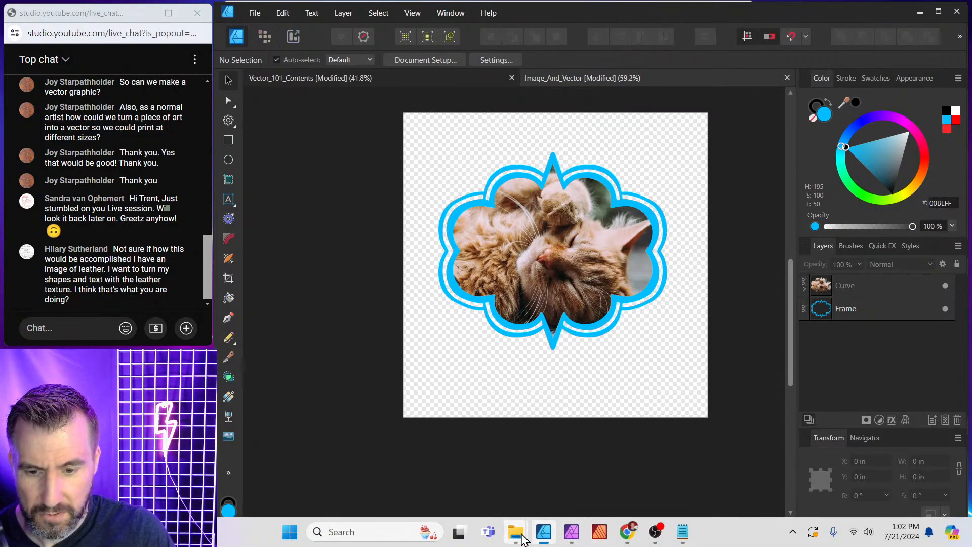
# Open the exported Cat.svg from the Exports folder on the C: drive in the web browser.
pyautogui.moveTo(521, 539)
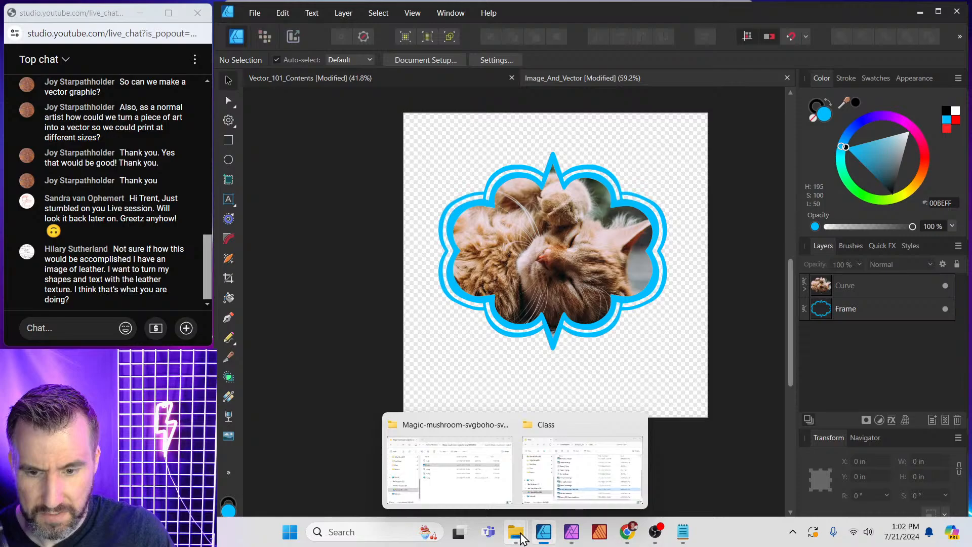
pyautogui.click(478, 487)
pyautogui.moveTo(535, 92); pyautogui.dragTo(559, 99)
pyautogui.click(355, 304)
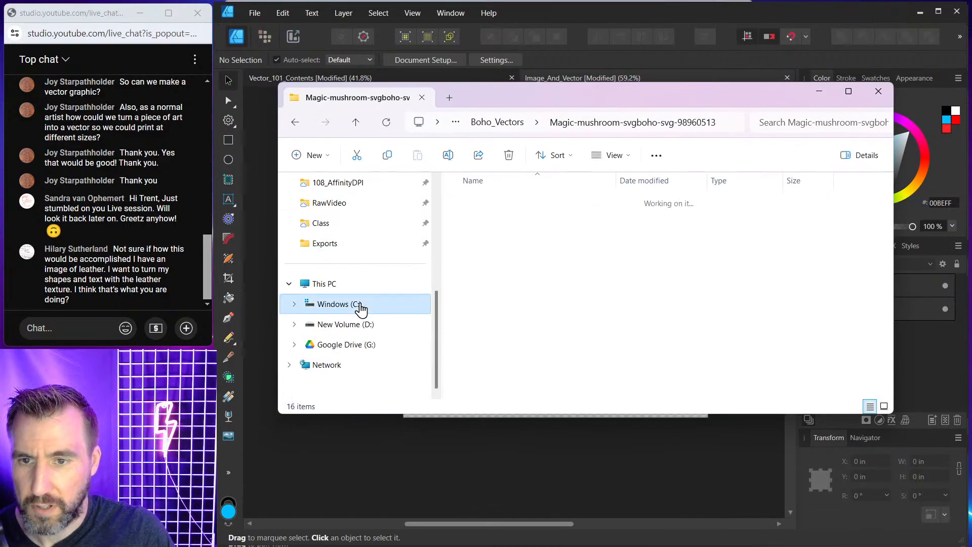
pyautogui.doubleClick(526, 202)
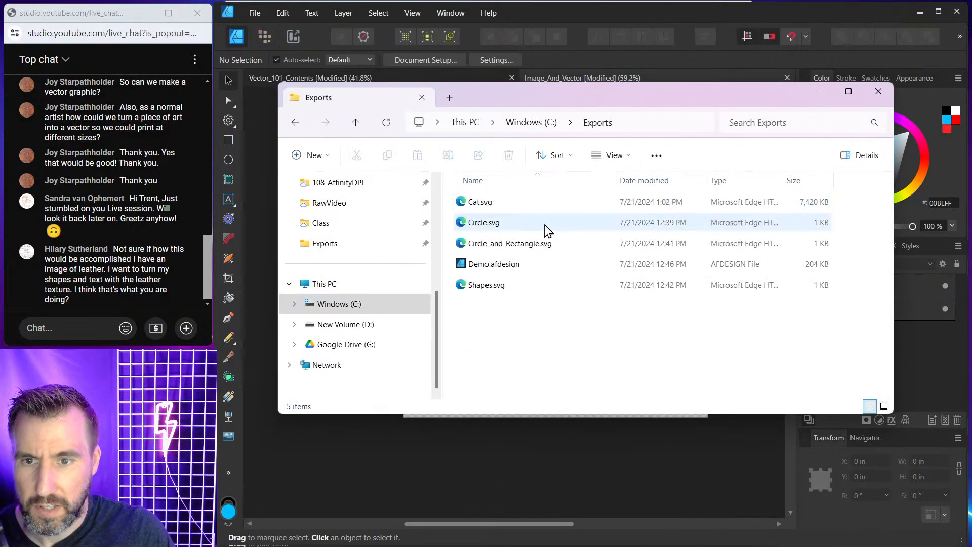
pyautogui.click(492, 204)
pyautogui.doubleClick(493, 207)
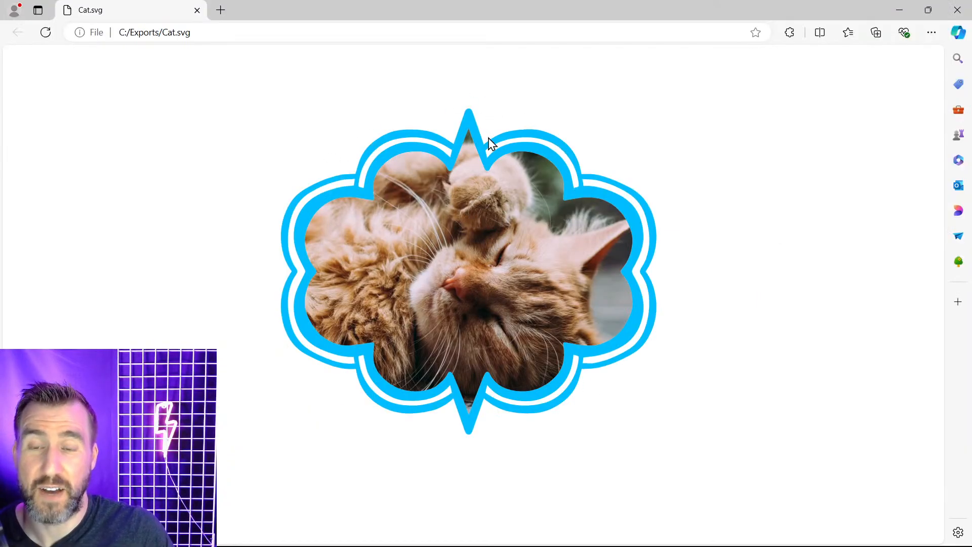
# Zoom far into the SVG in the browser and pan around to examine its edges and image quality.
pyautogui.keyDown('ctrl'); pyautogui.scroll(7, 495, 146); pyautogui.keyUp('ctrl')
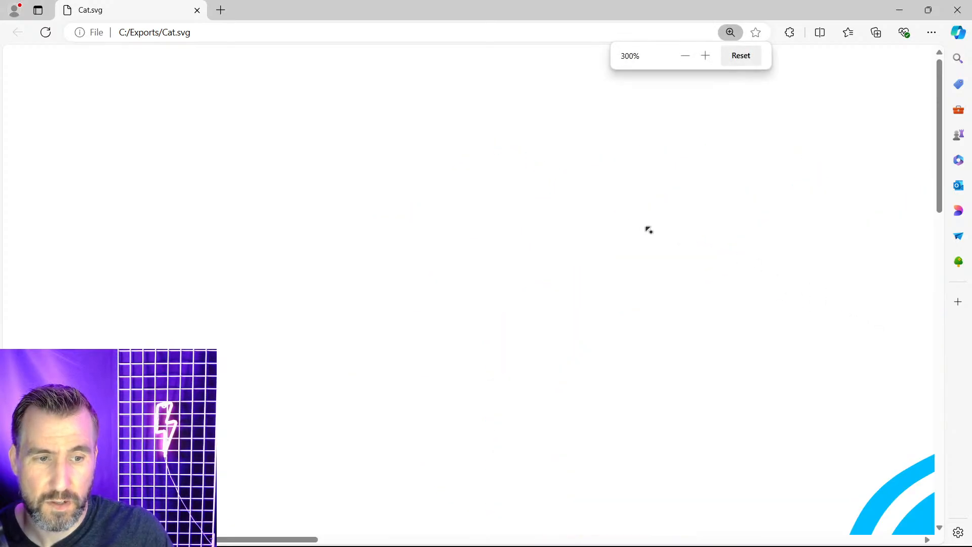
pyautogui.click(412, 543)
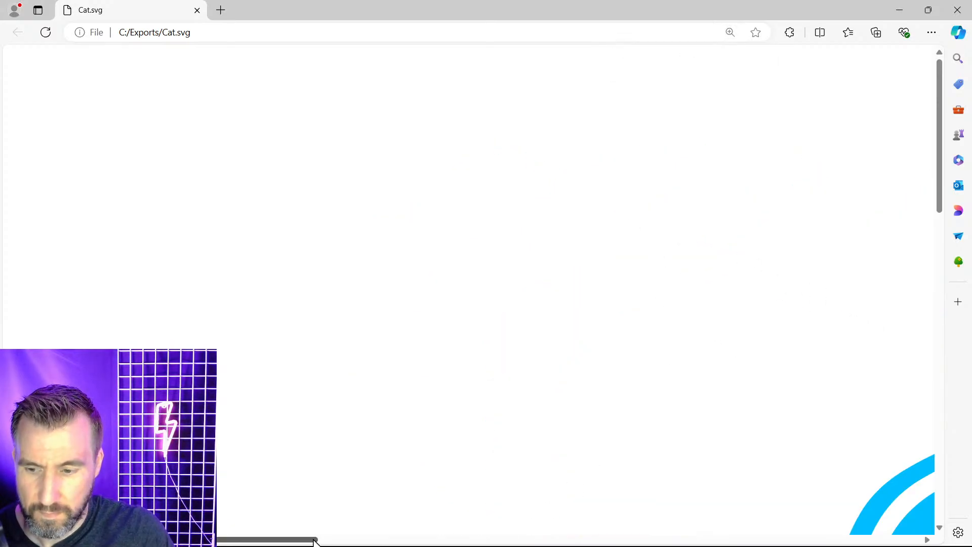
pyautogui.scroll(-1, 582, 355)
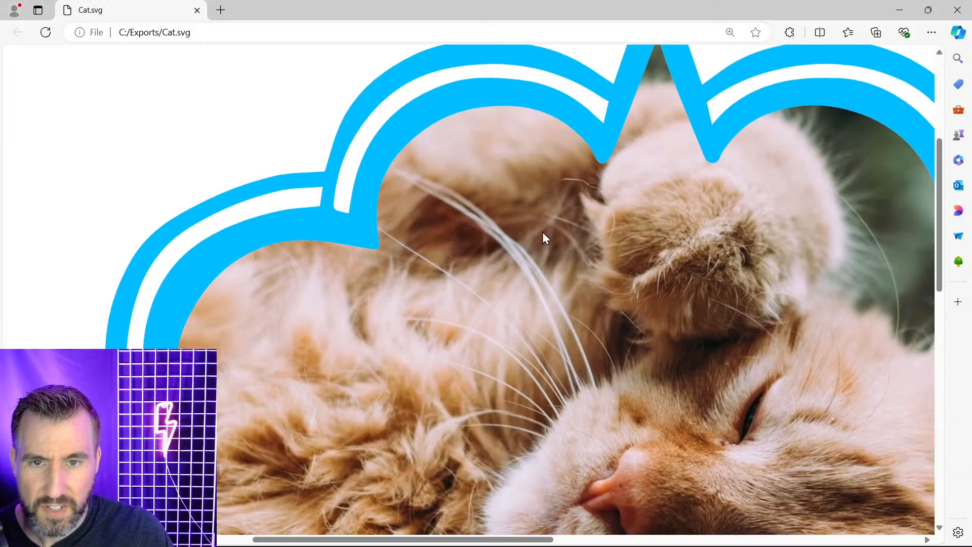
pyautogui.scroll(2, 363, 265)
pyautogui.moveTo(415, 540); pyautogui.dragTo(513, 537)
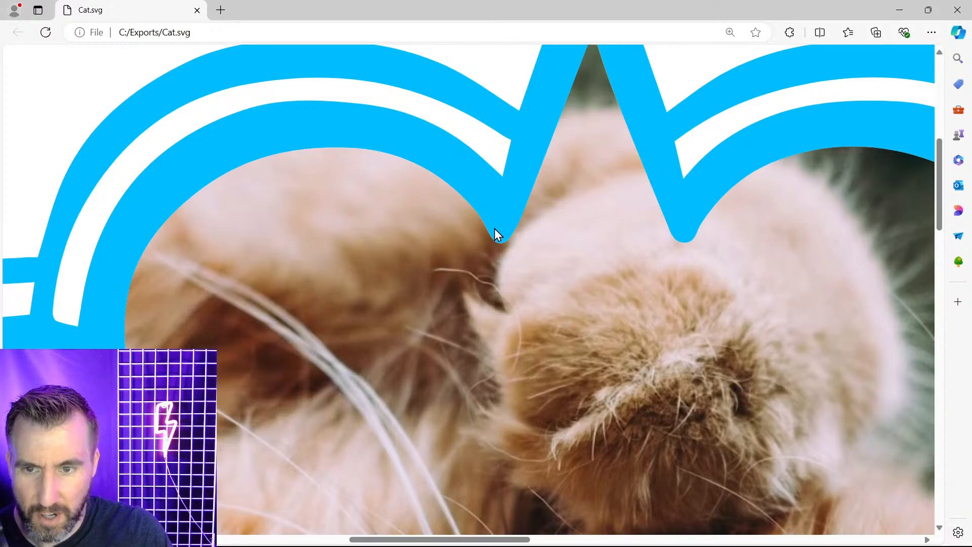
pyautogui.click(931, 33)
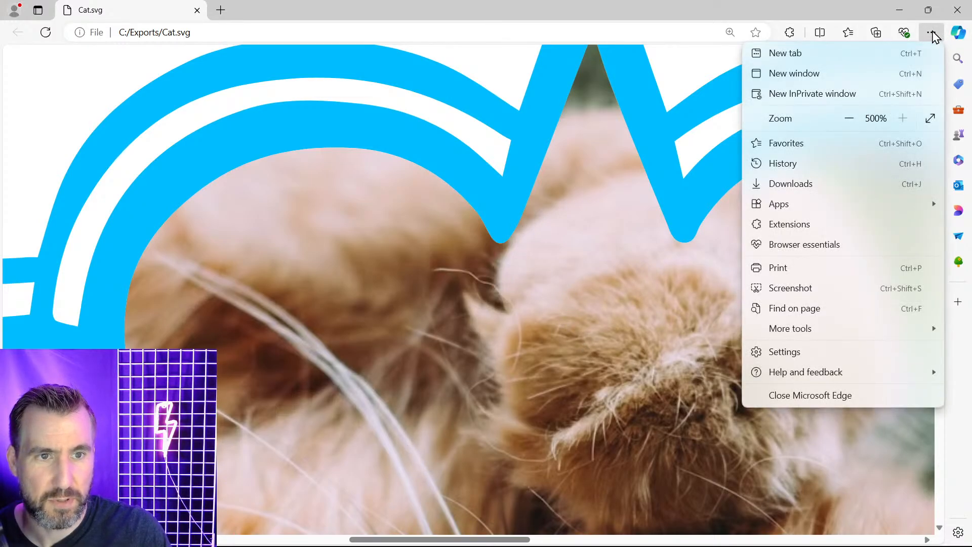
pyautogui.click(835, 16)
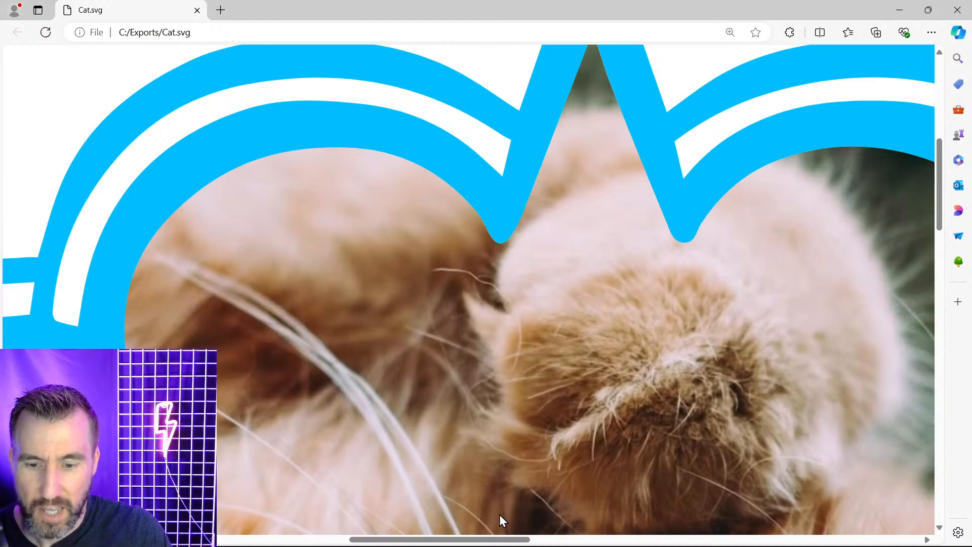
pyautogui.moveTo(510, 539); pyautogui.dragTo(589, 538)
pyautogui.moveTo(940, 206); pyautogui.dragTo(964, 356)
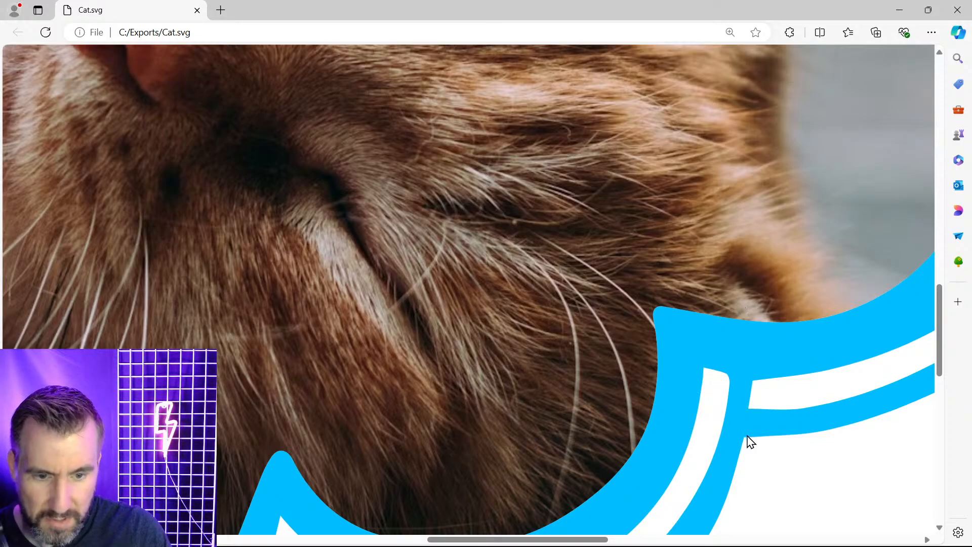
pyautogui.click(928, 10)
# Return to Affinity Designer and the Image_And_Vector document.
pyautogui.moveTo(669, 542)
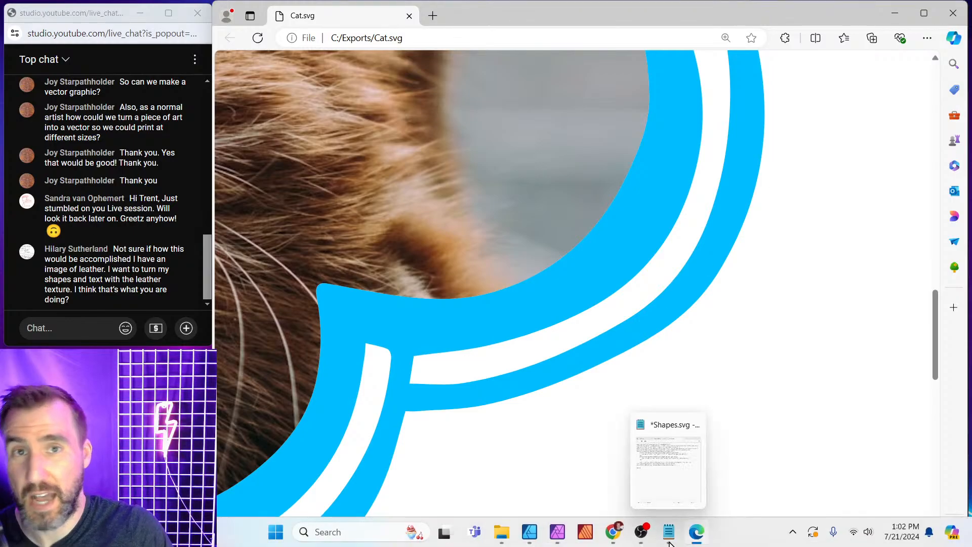
pyautogui.moveTo(502, 533)
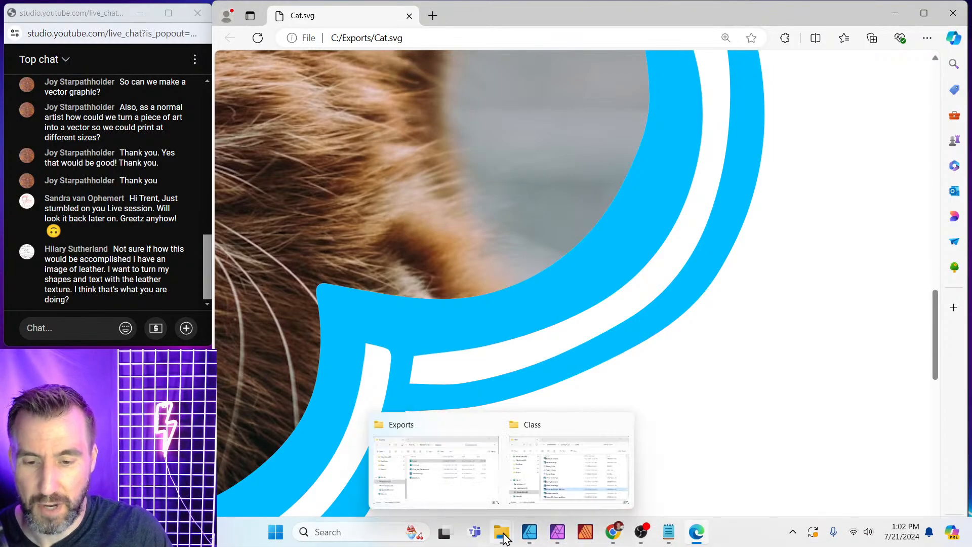
pyautogui.click(529, 532)
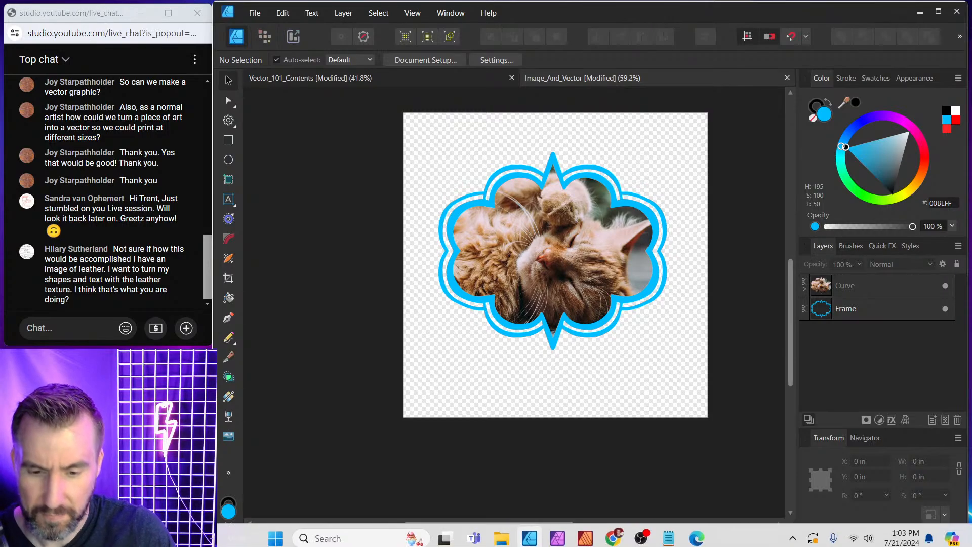
pyautogui.moveTo(501, 532)
pyautogui.click(446, 469)
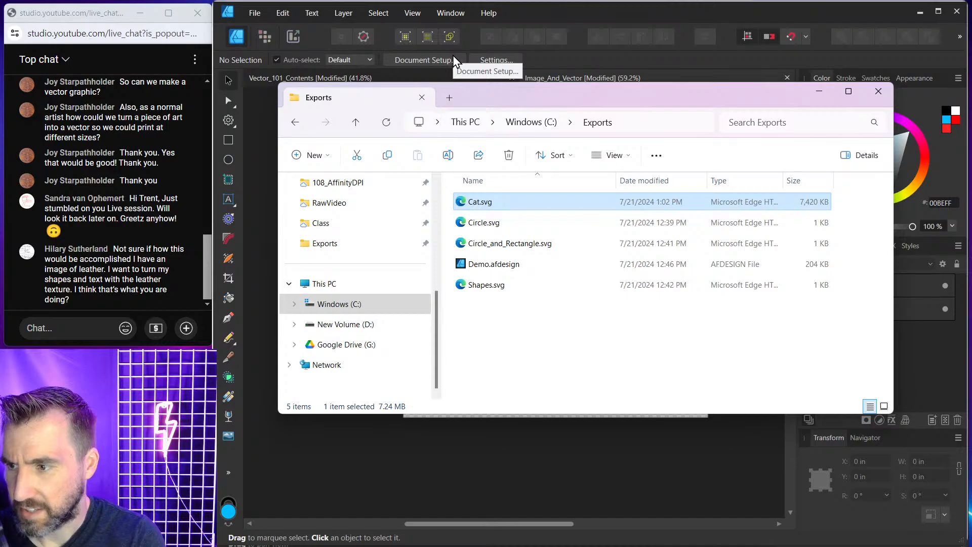
pyautogui.click(598, 17)
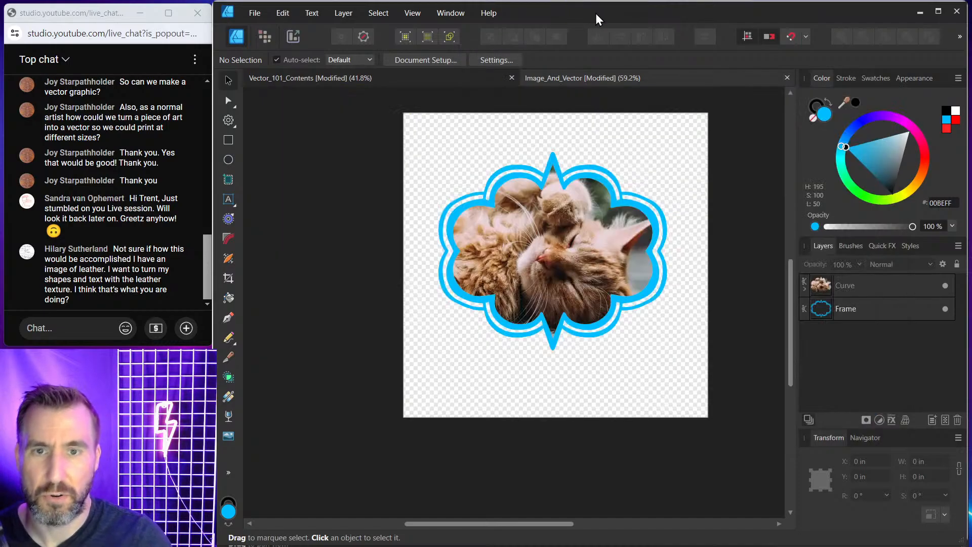
pyautogui.click(385, 81)
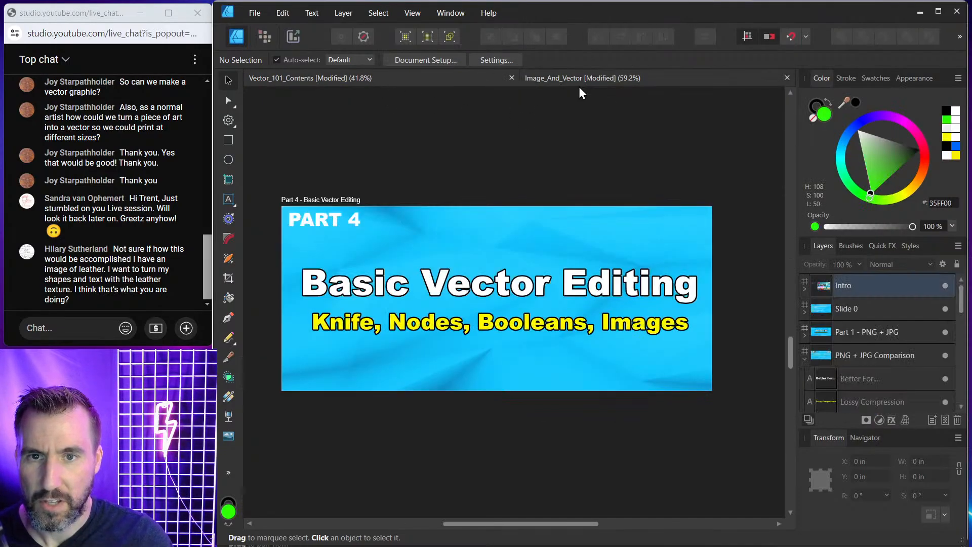
pyautogui.click(586, 83)
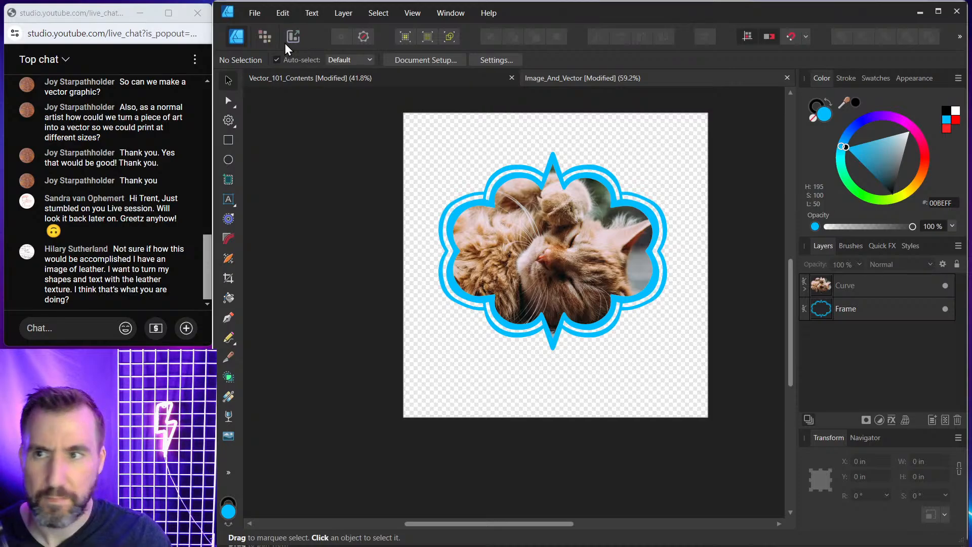
# Create a new document 20 in wide and 10 in high.
pyautogui.click(255, 13)
pyautogui.click(261, 41)
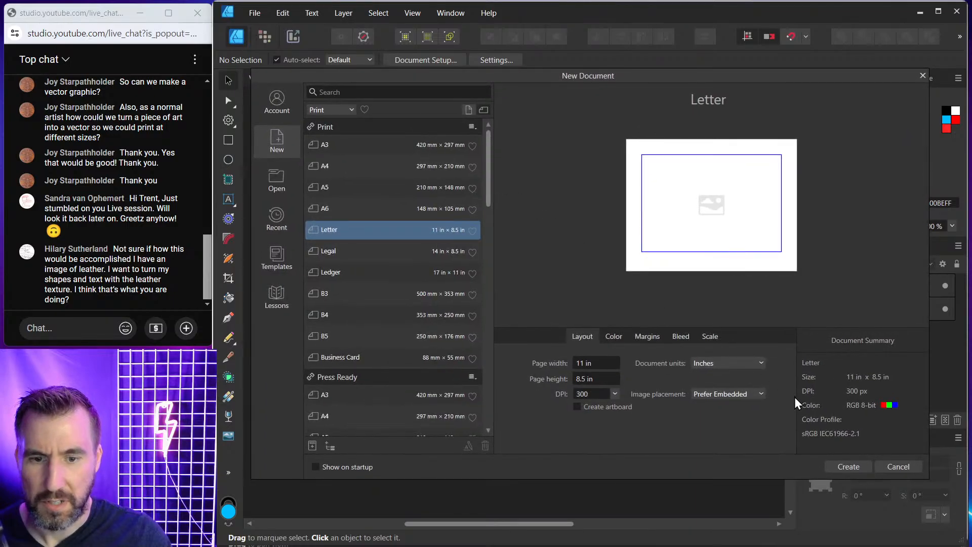
pyautogui.click(597, 363)
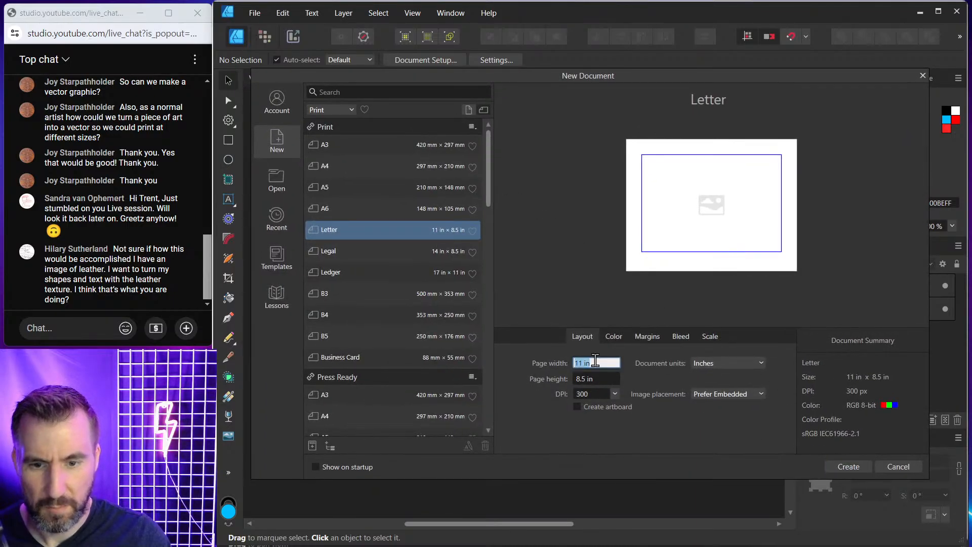
pyautogui.write('20')
pyautogui.press('Tab')
pyautogui.write('10')
pyautogui.press('Tab')
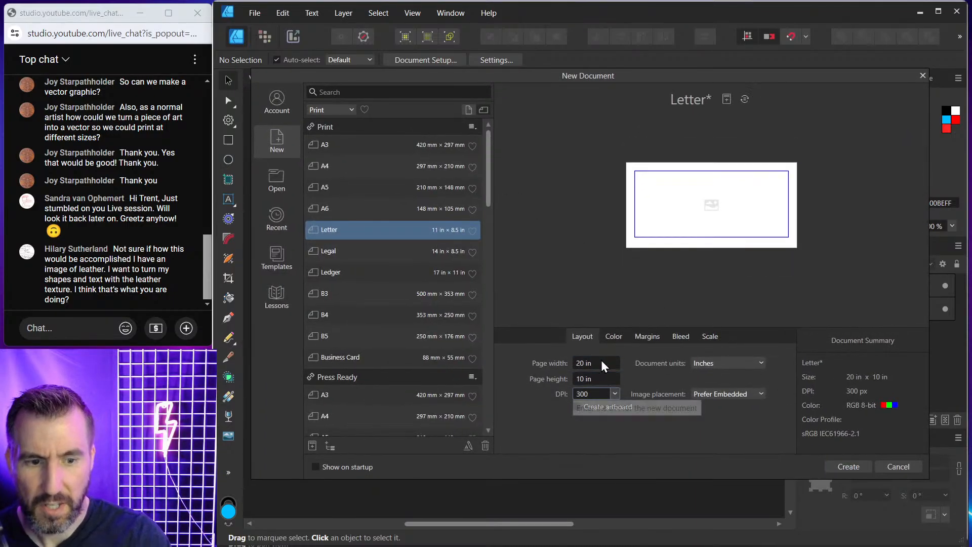
pyautogui.click(848, 467)
# Paste the leather texture image and position it near the page's upper edge.
pyautogui.hotkey('ctrl', 'v')
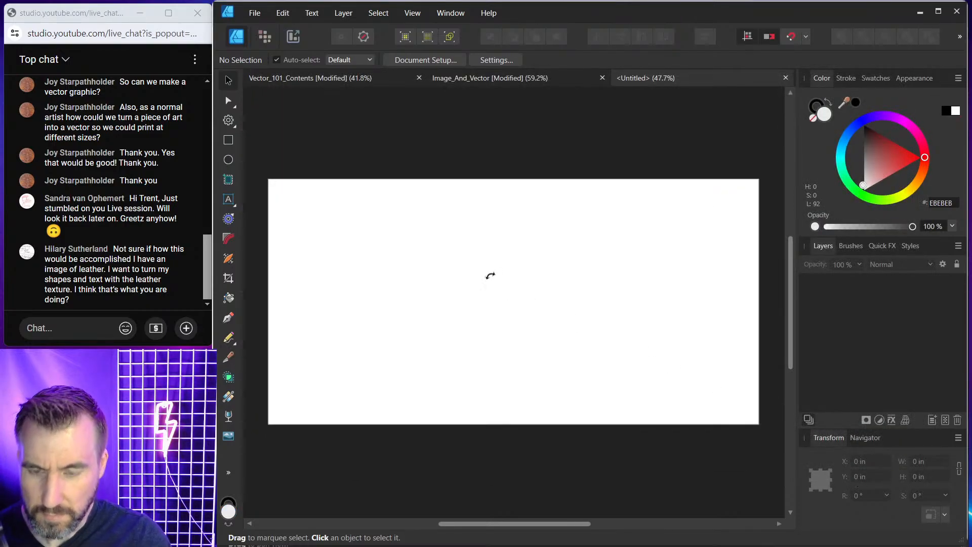
pyautogui.moveTo(527, 327); pyautogui.dragTo(699, 448)
pyautogui.moveTo(588, 377); pyautogui.dragTo(477, 286)
pyautogui.moveTo(527, 393); pyautogui.dragTo(561, 223)
pyautogui.moveTo(492, 271); pyautogui.dragTo(523, 213)
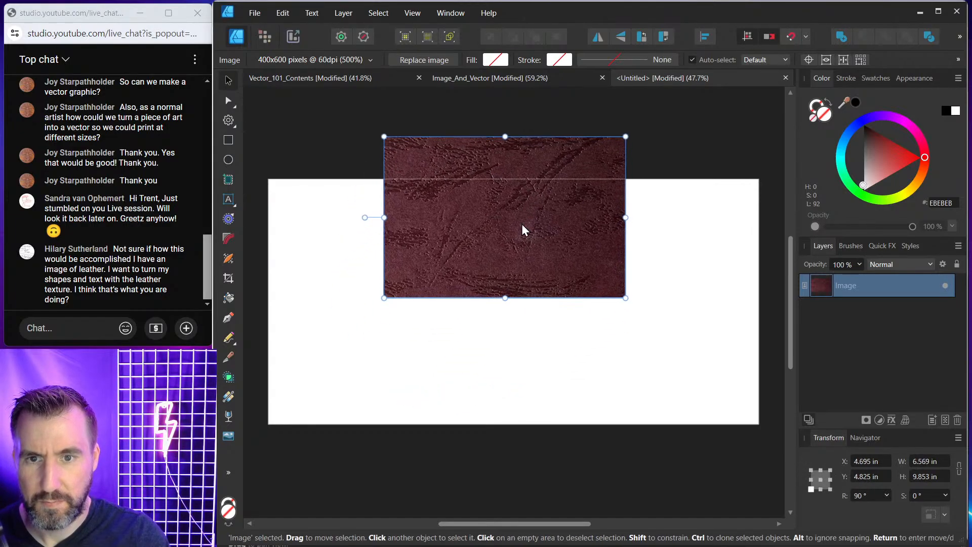
pyautogui.click(530, 367)
pyautogui.press('t')
pyautogui.moveTo(395, 346); pyautogui.dragTo(435, 378)
pyautogui.click(228, 81)
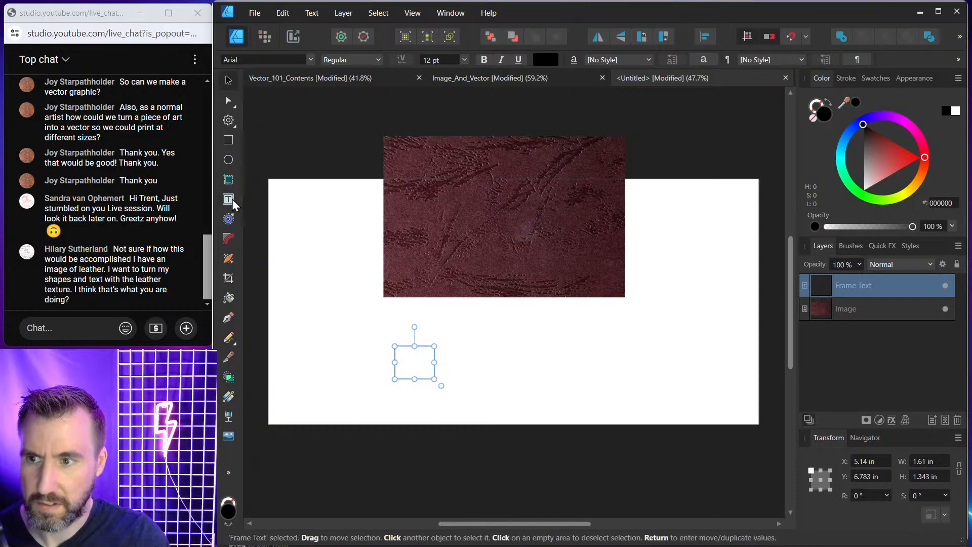
# Add artistic text reading MY TEXT below the leather image.
pyautogui.click(233, 204)
pyautogui.click(268, 199)
pyautogui.moveTo(450, 354); pyautogui.dragTo(515, 379)
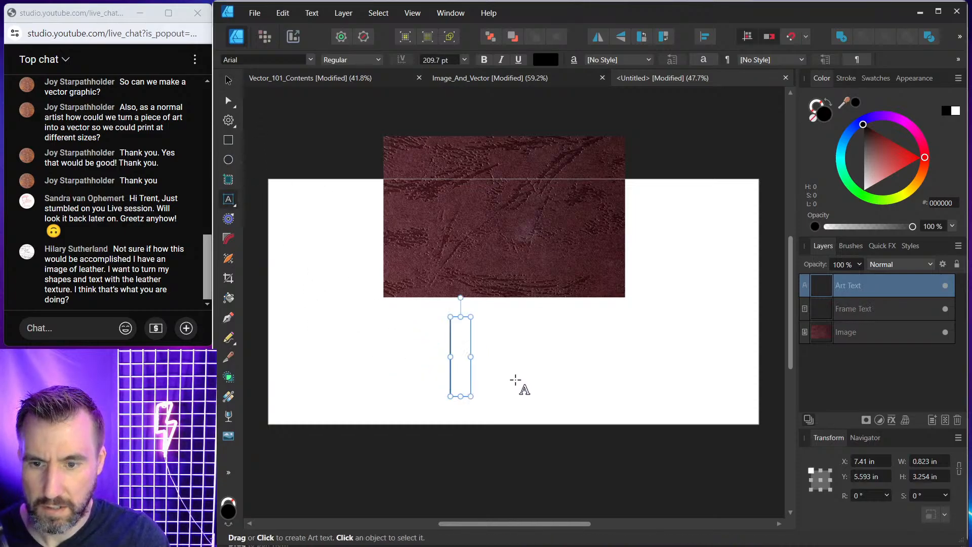
pyautogui.write('MTY')
pyautogui.press('BackSpace')
pyautogui.press('BackSpace')
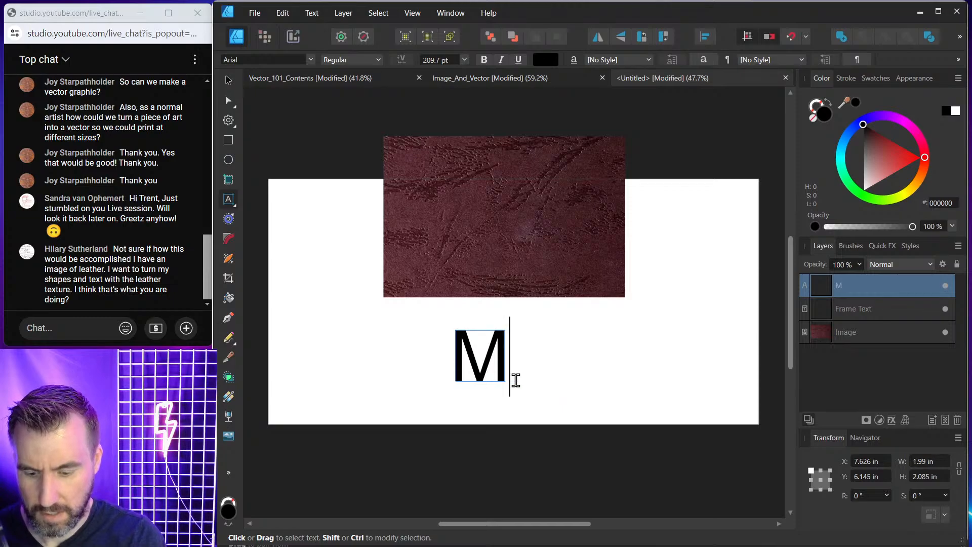
pyautogui.write('Y TEXT')
pyautogui.press('Escape')
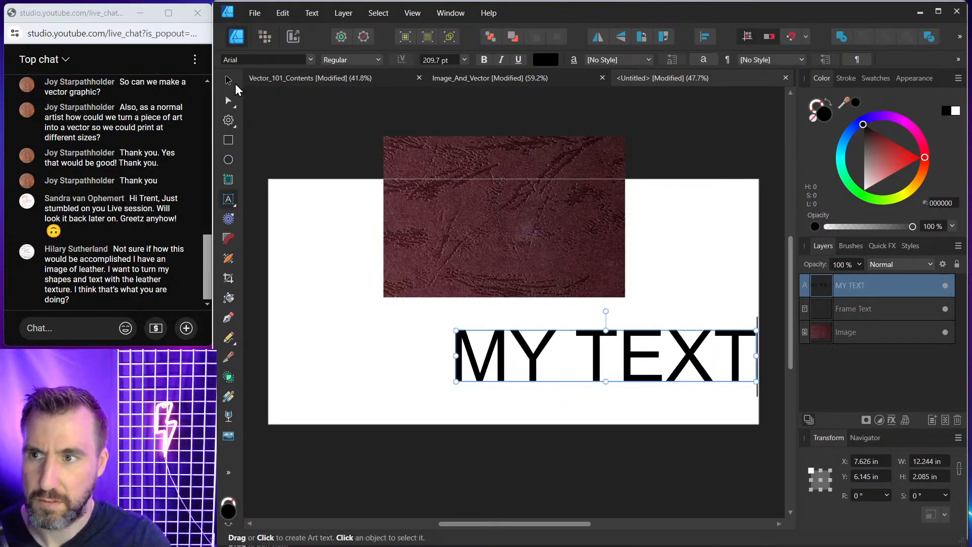
# Move the text, enlarge it to about 273 pt, and change its font to Anton.
pyautogui.moveTo(552, 354); pyautogui.dragTo(448, 353)
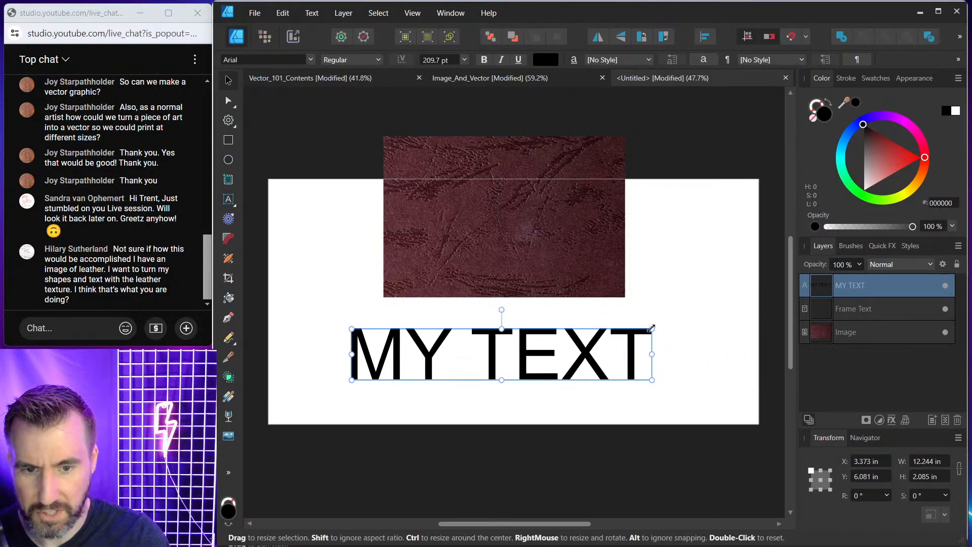
pyautogui.moveTo(652, 329); pyautogui.dragTo(737, 286)
pyautogui.moveTo(662, 334); pyautogui.dragTo(635, 332)
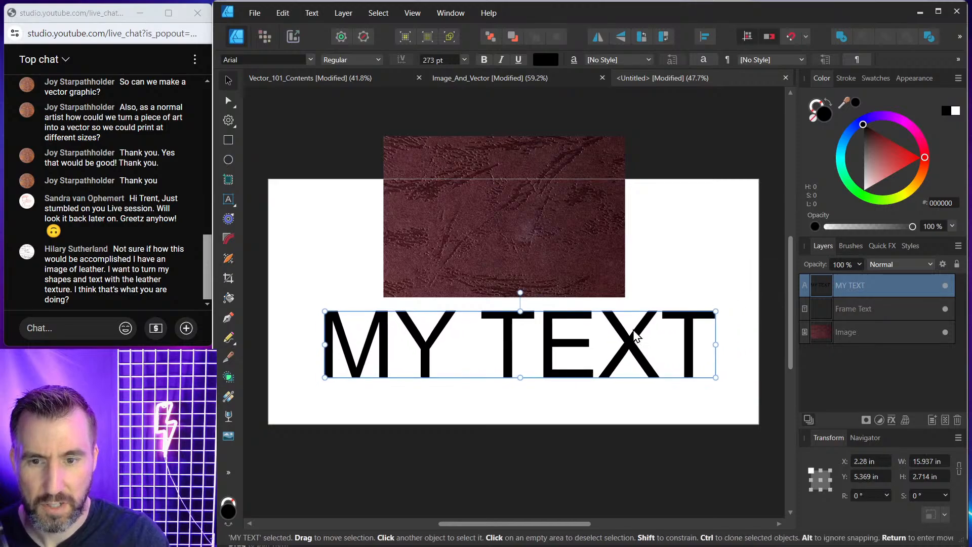
pyautogui.click(310, 59)
pyautogui.click(476, 130)
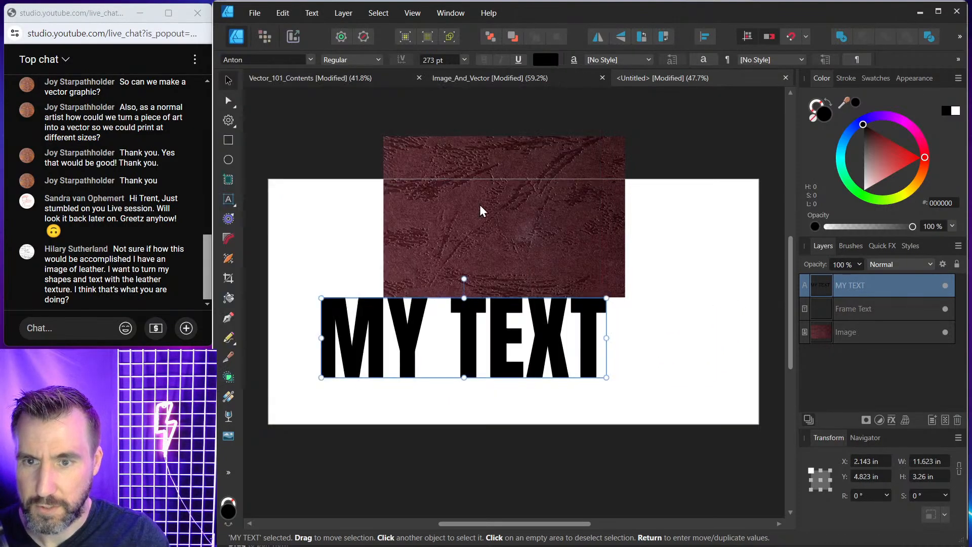
# Delete the stray empty frame text layer.
pyautogui.click(830, 310)
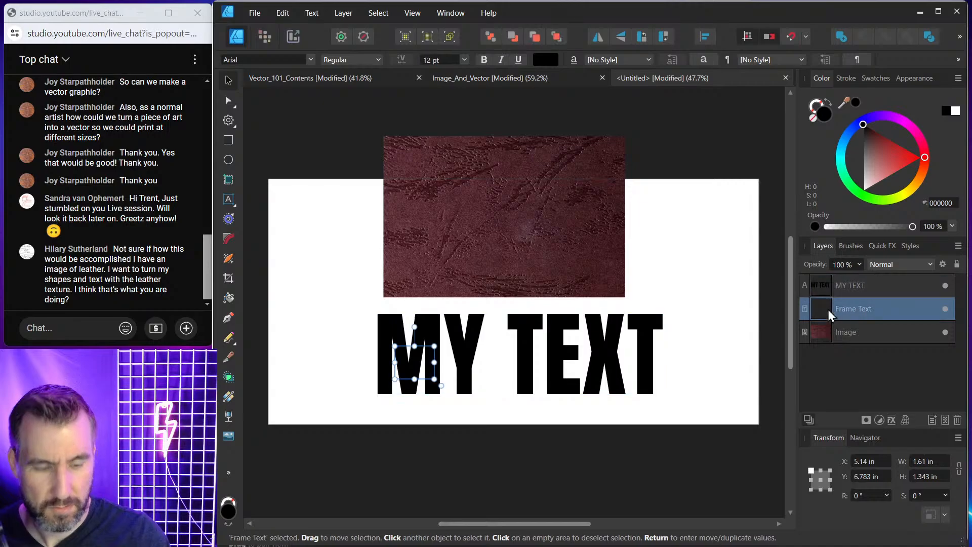
pyautogui.press('Delete')
pyautogui.click(677, 328)
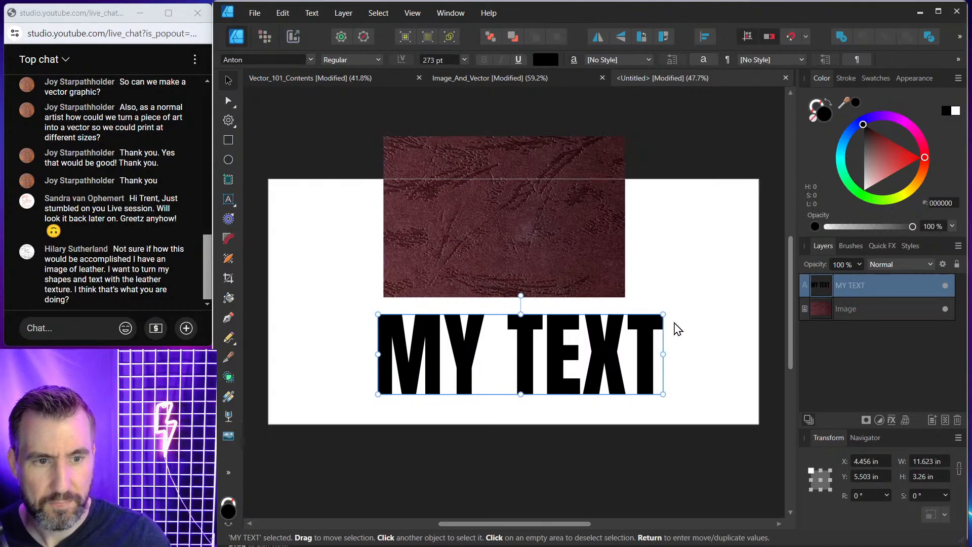
# Move and enlarge the leather image to cover the lettering, and clip it inside the MY TEXT layer.
pyautogui.click(552, 205)
pyautogui.moveTo(536, 197); pyautogui.dragTo(543, 304)
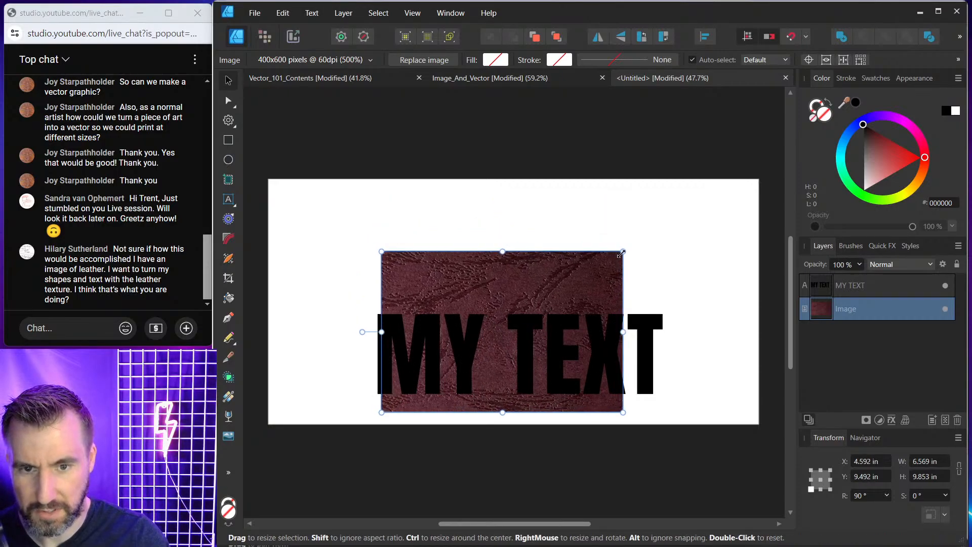
pyautogui.moveTo(622, 251); pyautogui.dragTo(689, 234)
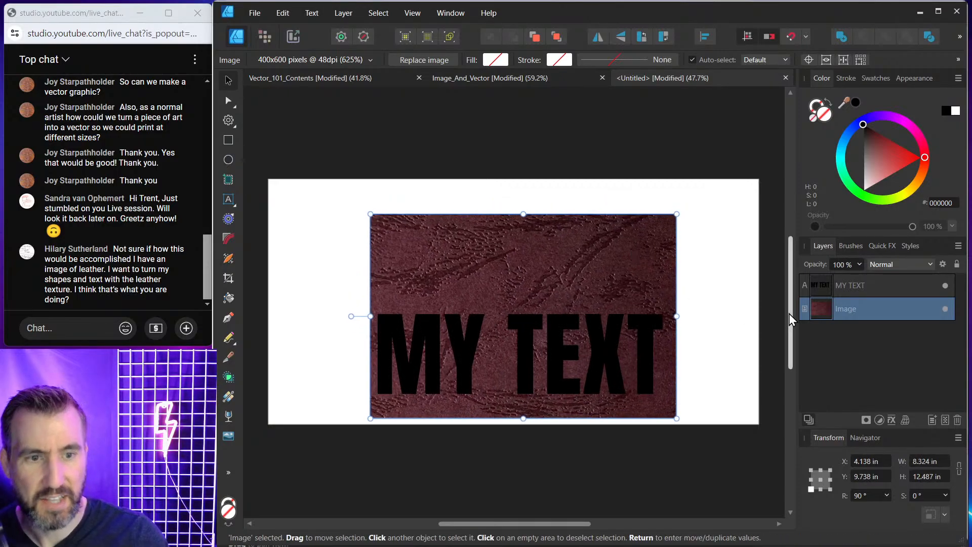
pyautogui.moveTo(821, 313); pyautogui.dragTo(855, 290)
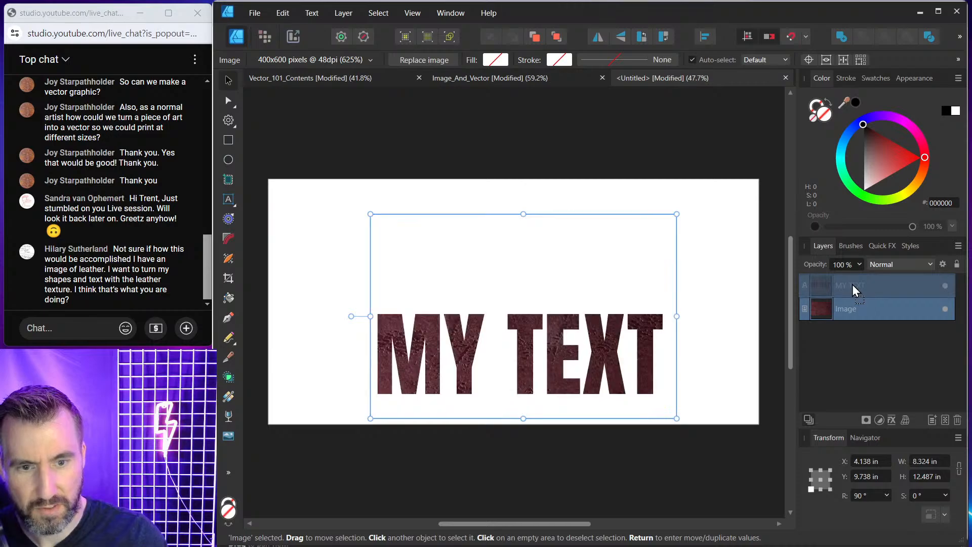
# Zoom in to inspect the leather texture clipped inside the MY TEXT lettering.
pyautogui.click(681, 305)
pyautogui.moveTo(597, 349); pyautogui.dragTo(561, 264)
pyautogui.scroll(2, 550, 266)
pyautogui.moveTo(510, 180); pyautogui.dragTo(558, 176)
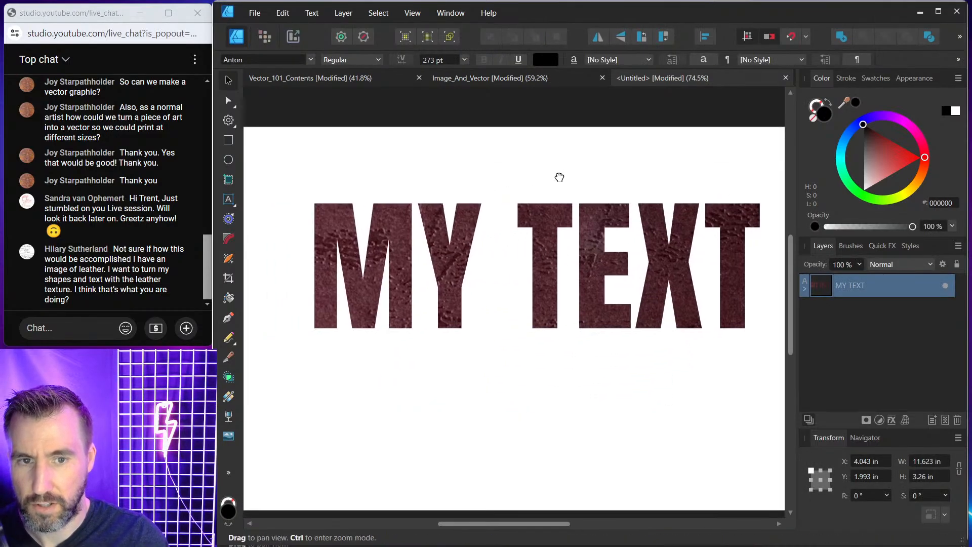
pyautogui.click(804, 288)
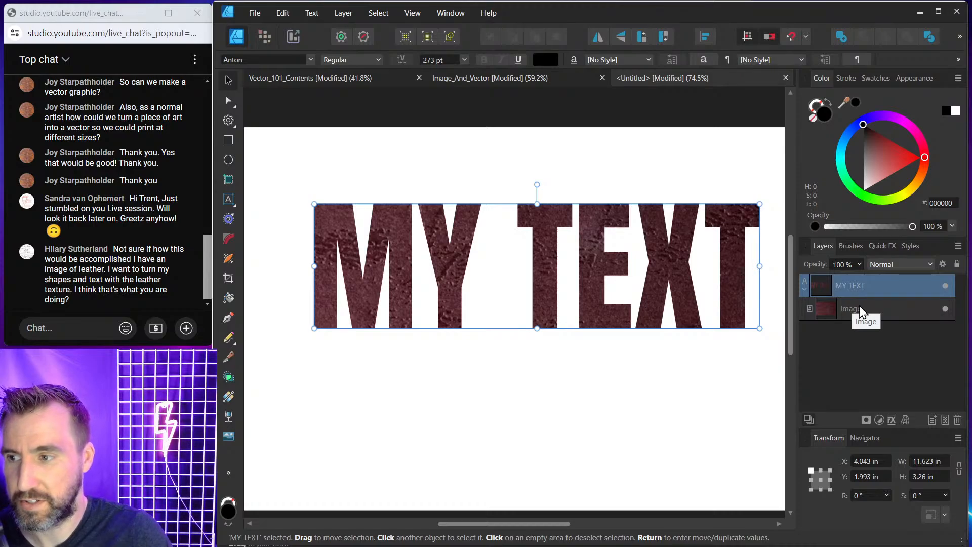
pyautogui.click(653, 181)
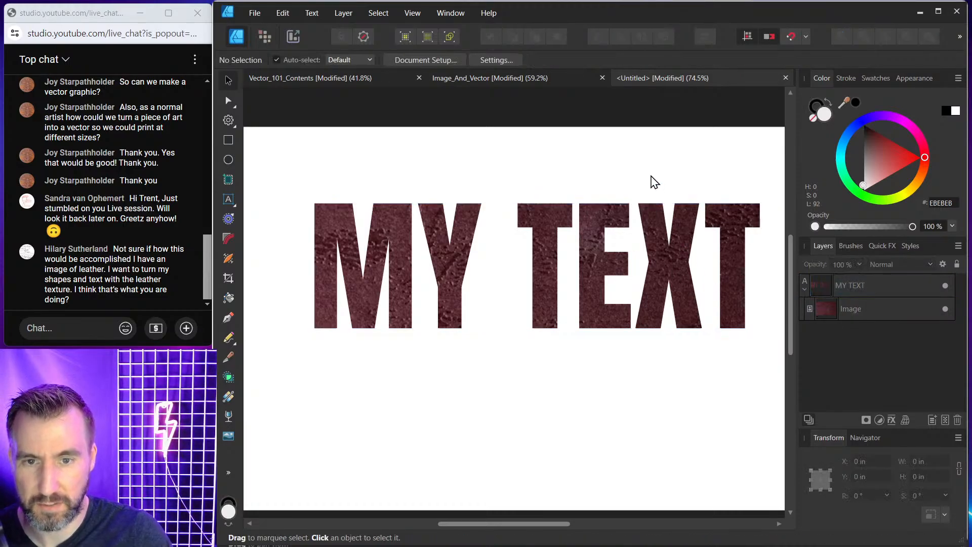
# Undo back to the unclipped leather image and clip it into the MY TEXT layer again.
pyautogui.hotkey('ctrl', 'z')
pyautogui.hotkey('ctrl', 'z')
pyautogui.hotkey('ctrl', 'z')
pyautogui.hotkey('ctrl', 'z')
pyautogui.hotkey('ctrl', 'z')
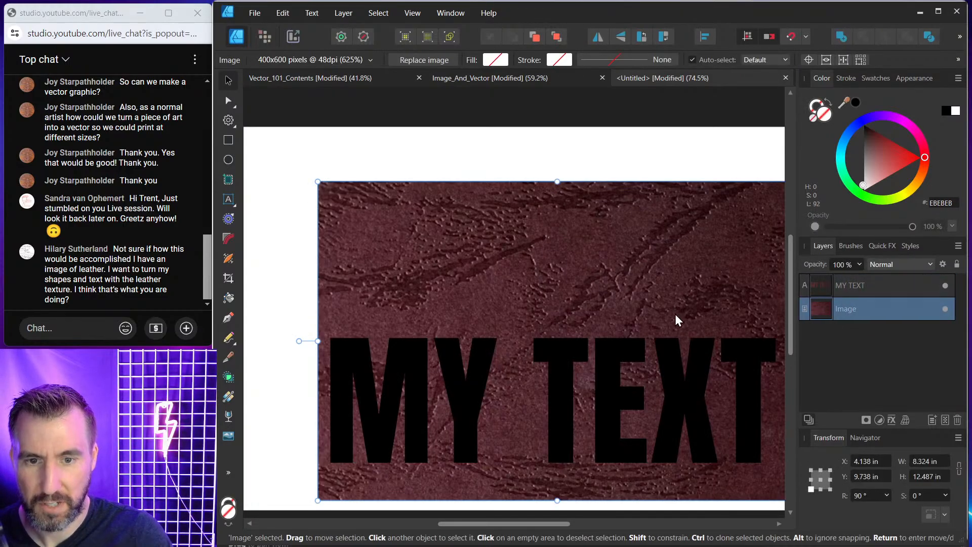
pyautogui.scroll(-3, 679, 320)
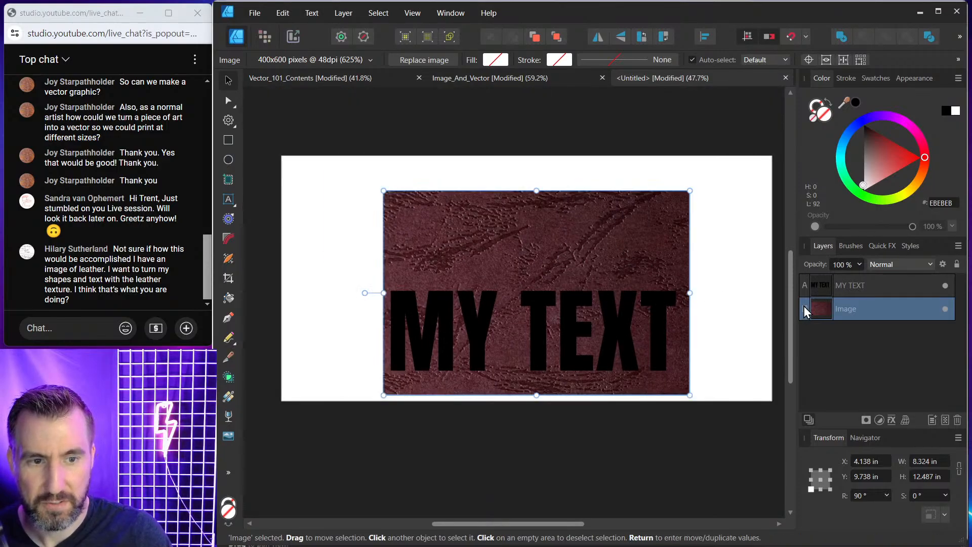
pyautogui.moveTo(824, 310); pyautogui.dragTo(861, 287)
pyautogui.click(586, 198)
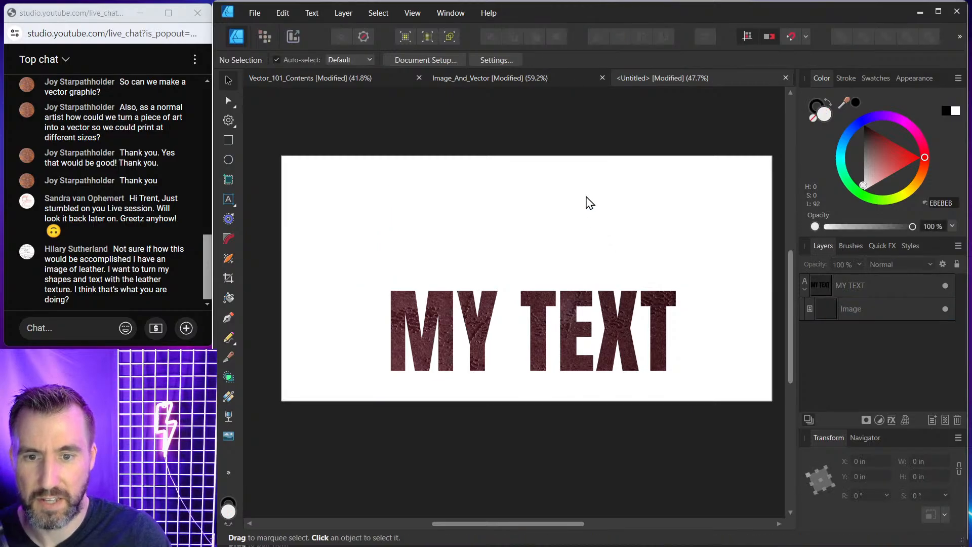
# Switch to the Vector_101_Contents document and scroll to the Part 5 Workflow exporting slides, hiding the interface panels.
pyautogui.scroll(3, 567, 312)
pyautogui.moveTo(567, 311); pyautogui.dragTo(562, 242)
pyautogui.scroll(-1, 573, 281)
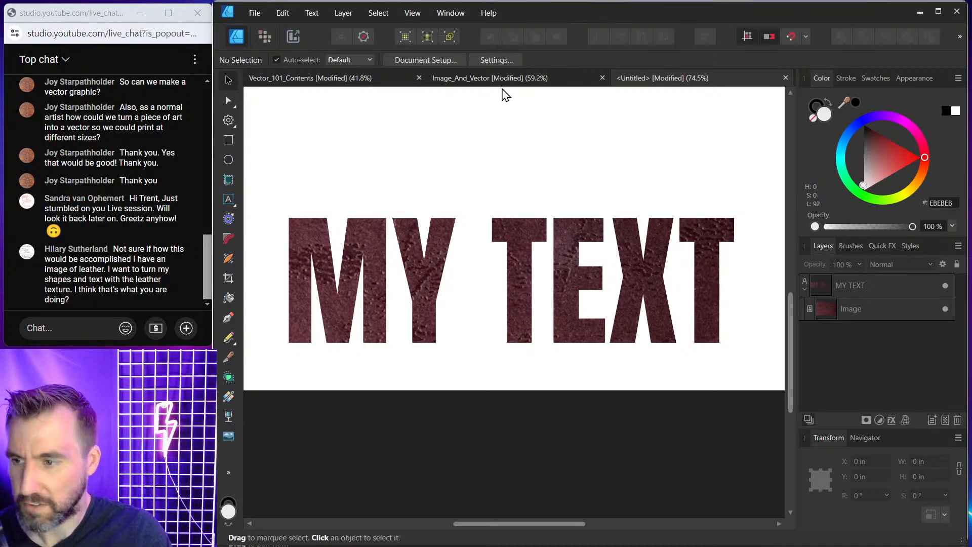
pyautogui.click(516, 79)
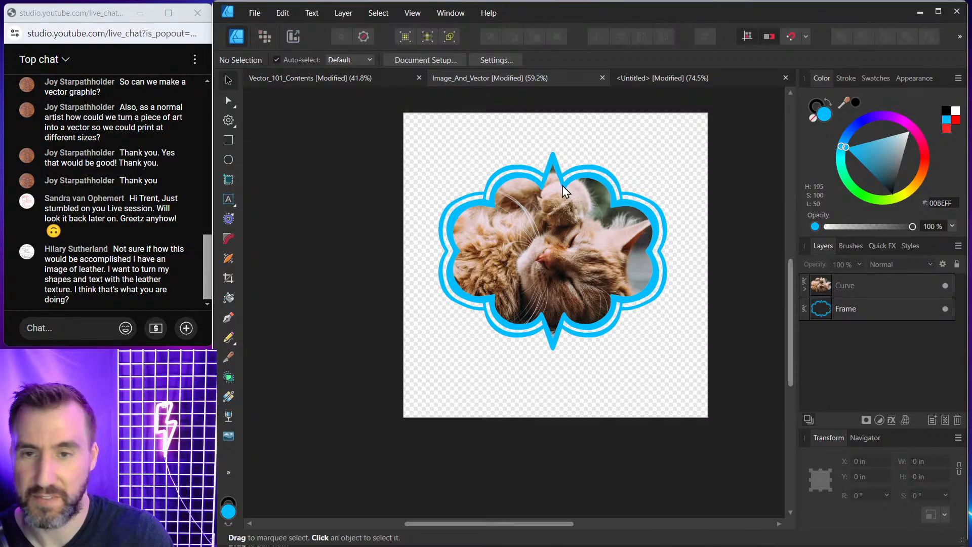
pyautogui.click(384, 80)
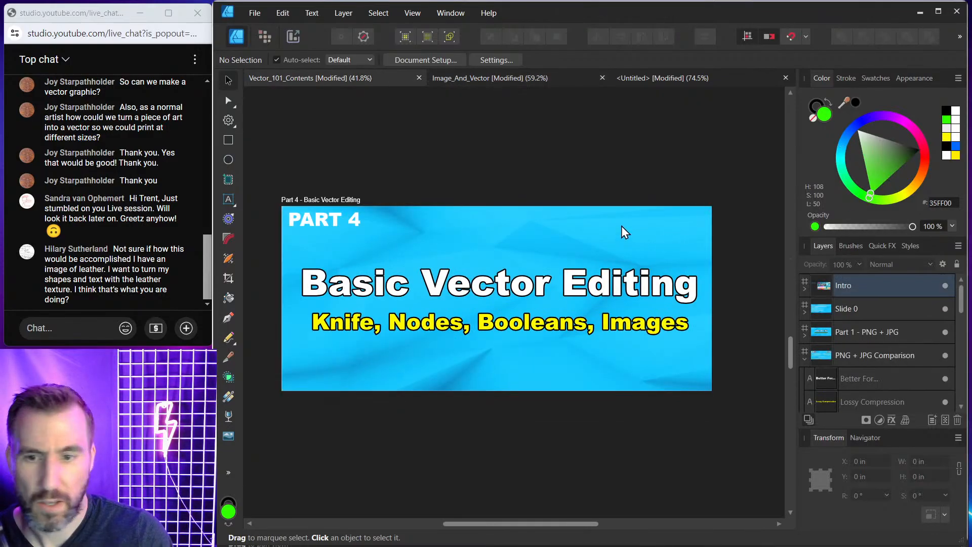
pyautogui.scroll(-10, 629, 228)
pyautogui.scroll(-1, 632, 226)
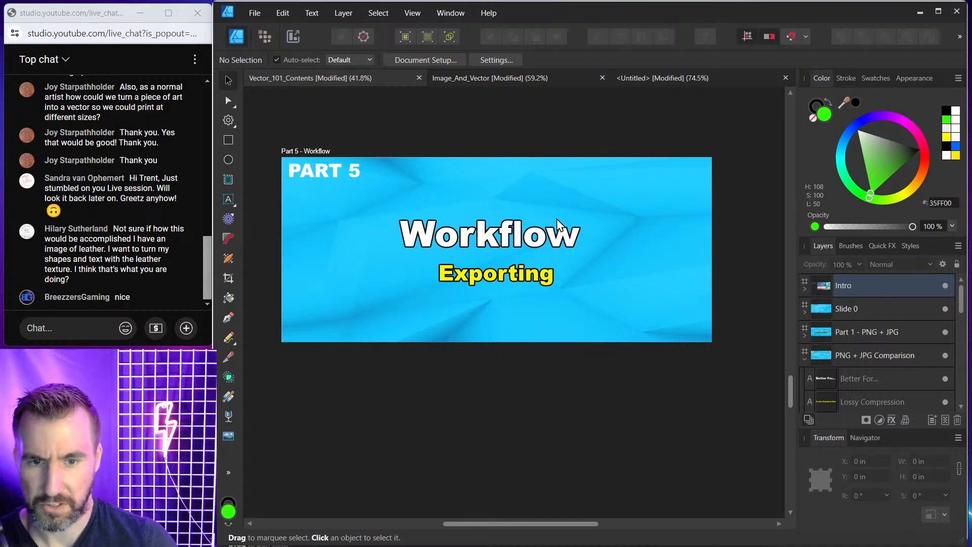
pyautogui.scroll(-12, 519, 228)
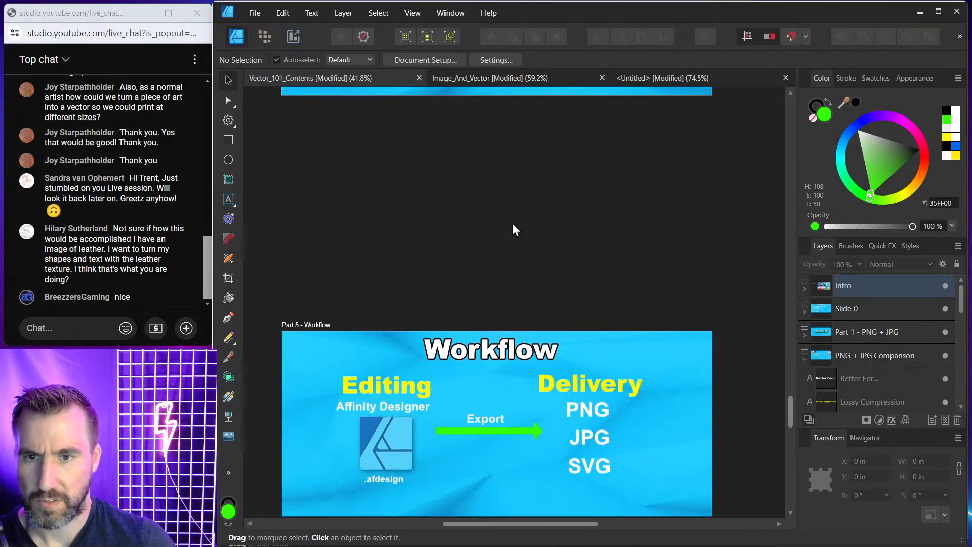
pyautogui.scroll(-3, 515, 227)
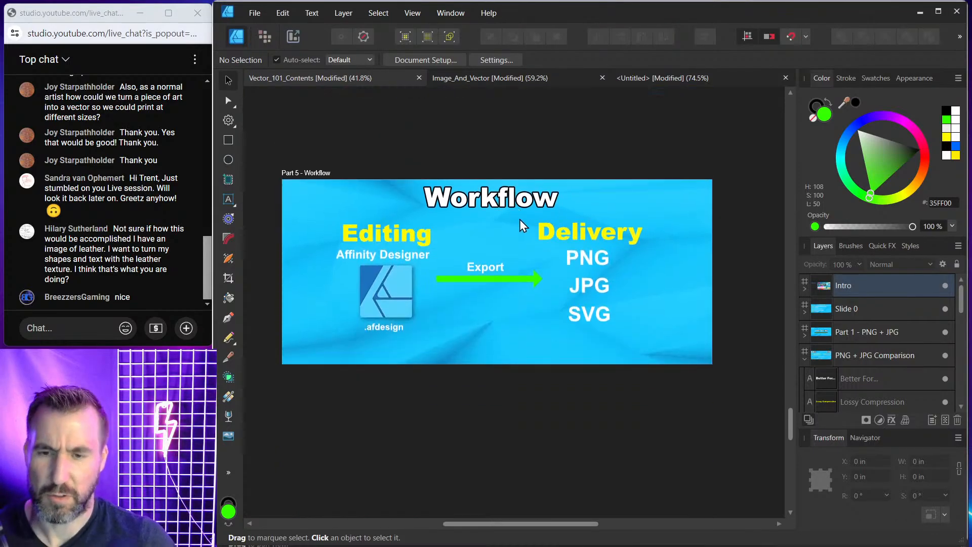
pyautogui.scroll(1, 521, 225)
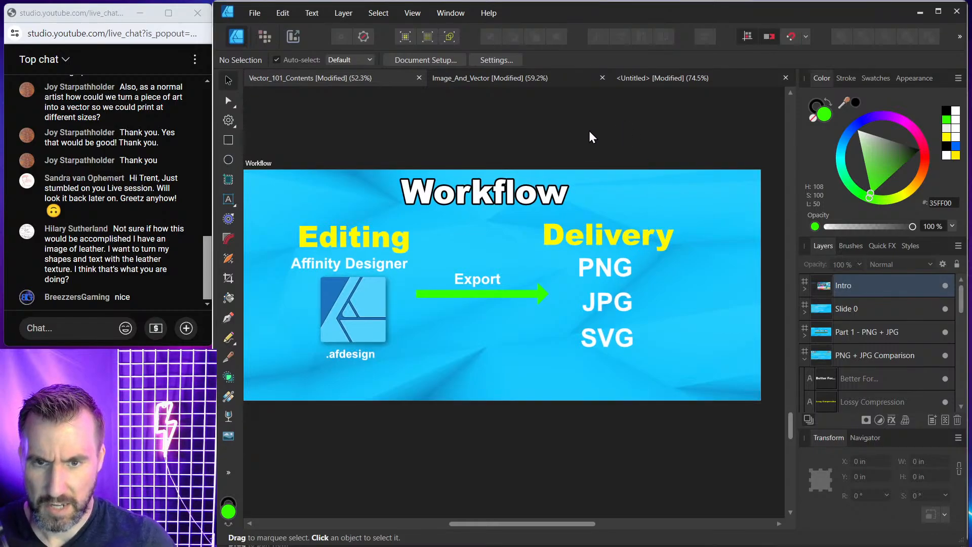
pyautogui.press('Tab')
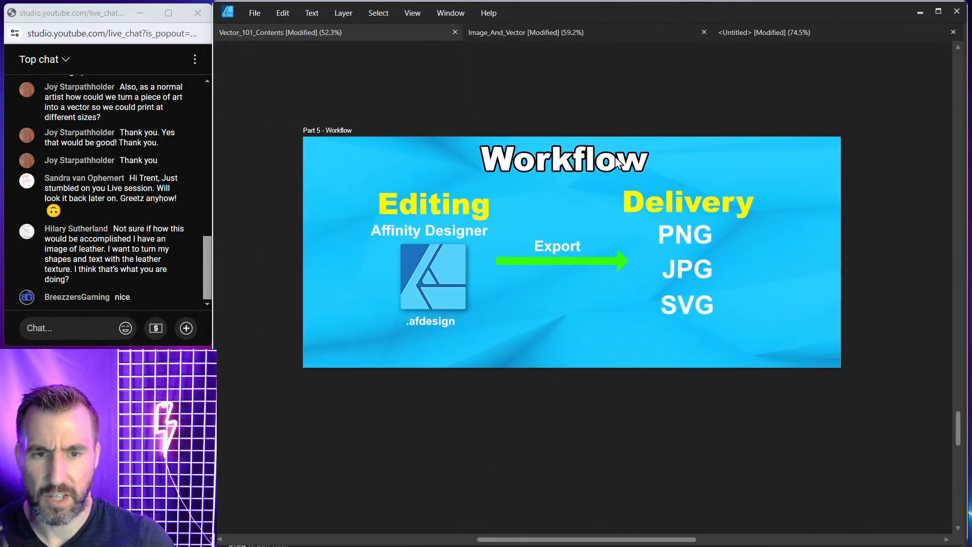
pyautogui.scroll(1, 612, 174)
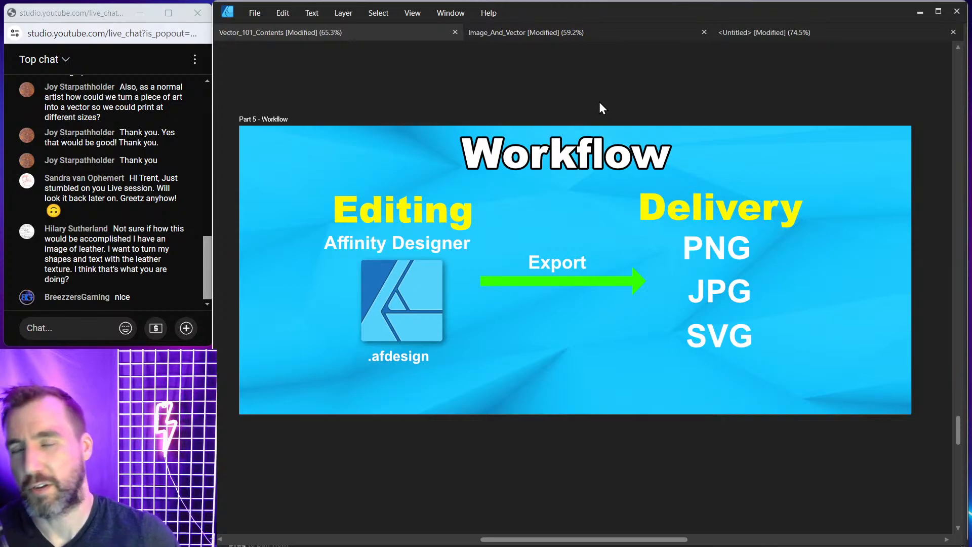
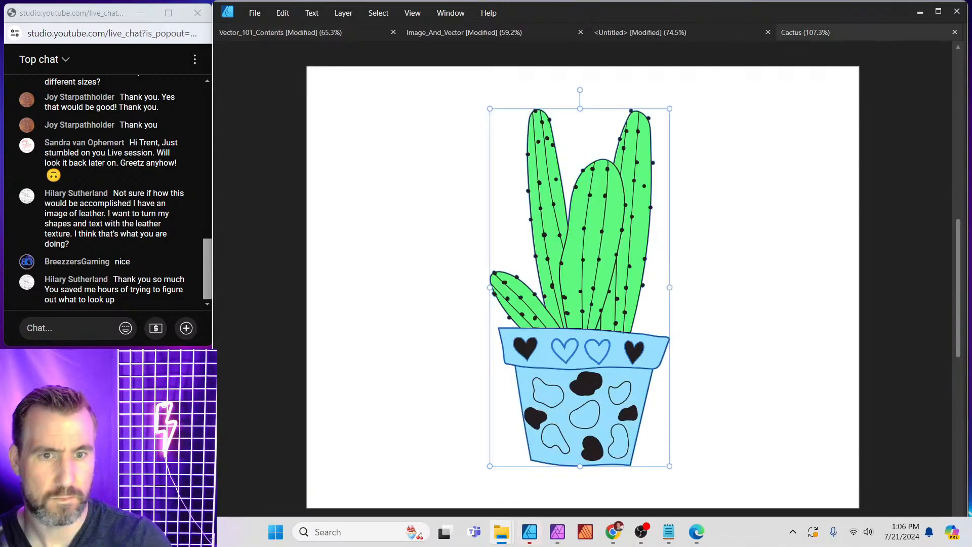
# Reshape the dark outline curve at a cactus tip by moving one of its nodes with the Node tool.
pyautogui.click(791, 129)
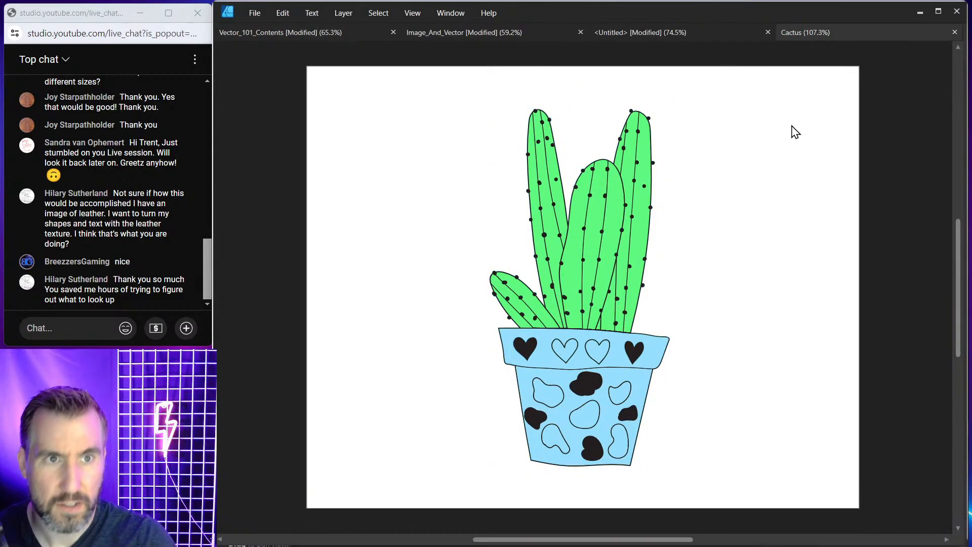
pyautogui.press('Tab')
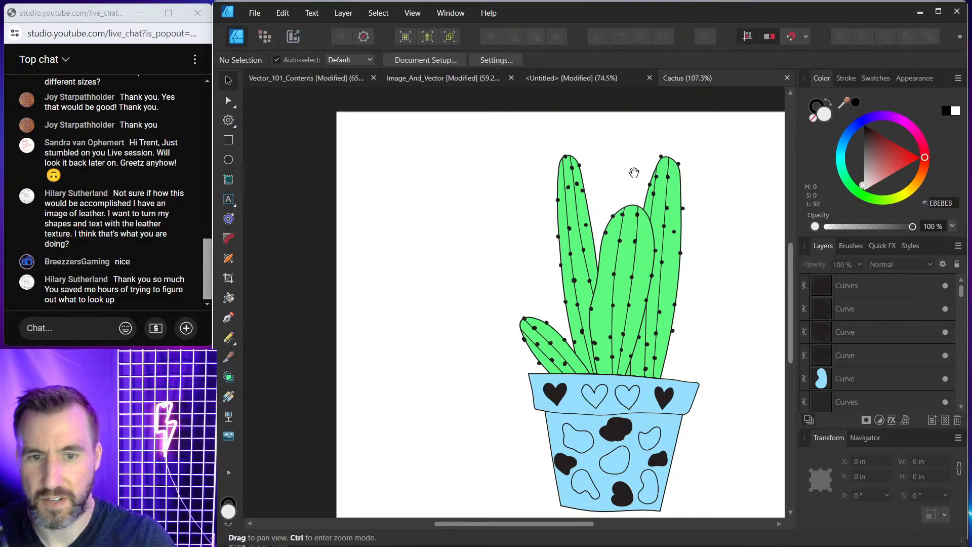
pyautogui.keyDown('ctrl'); pyautogui.scroll(-2, 557, 161); pyautogui.keyUp('ctrl')
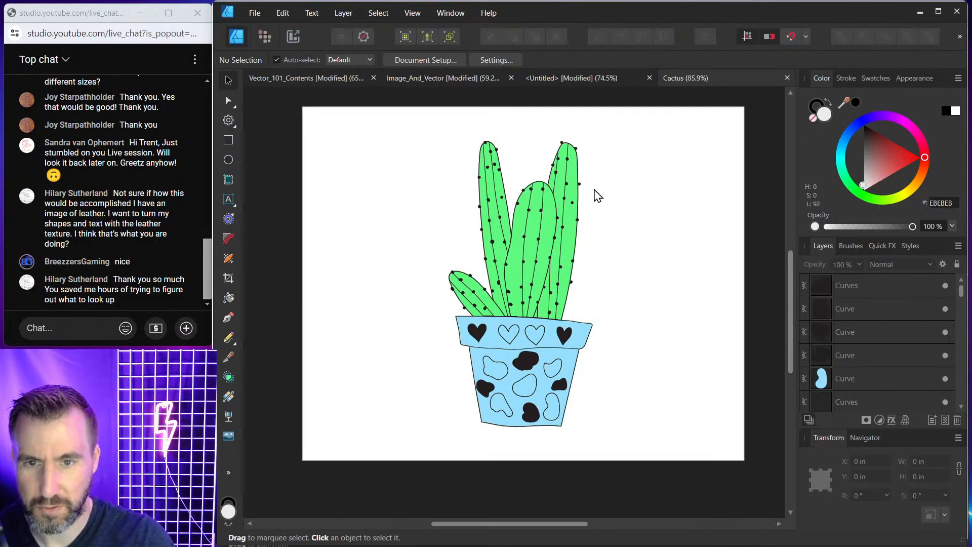
pyautogui.keyDown('ctrl'); pyautogui.scroll(4, 534, 188); pyautogui.keyUp('ctrl')
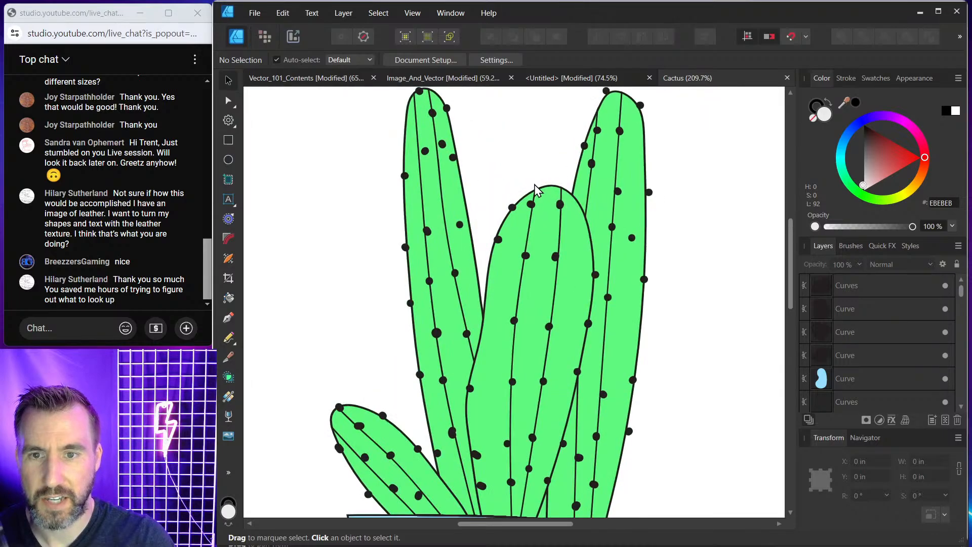
pyautogui.keyDown('ctrl'); pyautogui.scroll(20, 535, 185); pyautogui.keyUp('ctrl')
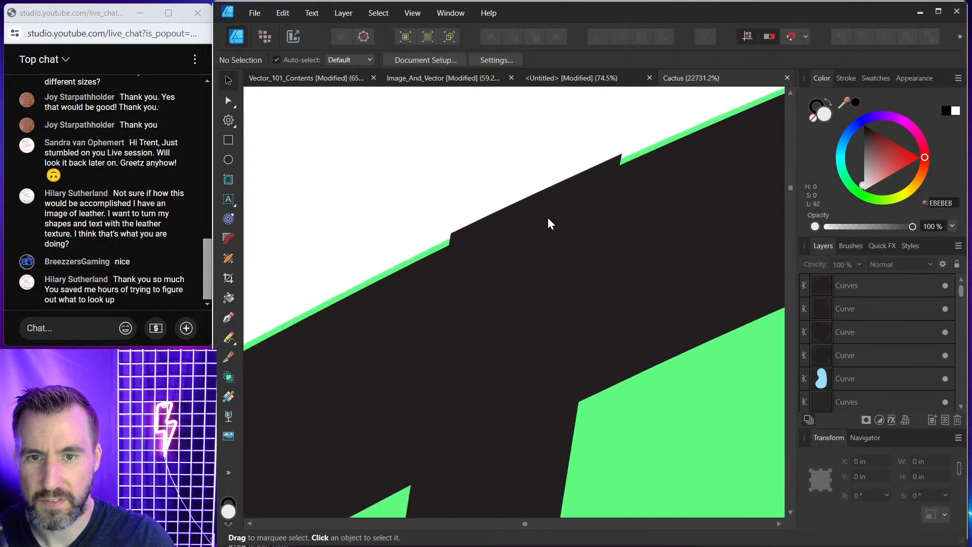
pyautogui.keyDown('ctrl'); pyautogui.scroll(-2, 547, 218); pyautogui.keyUp('ctrl')
pyautogui.click(548, 211)
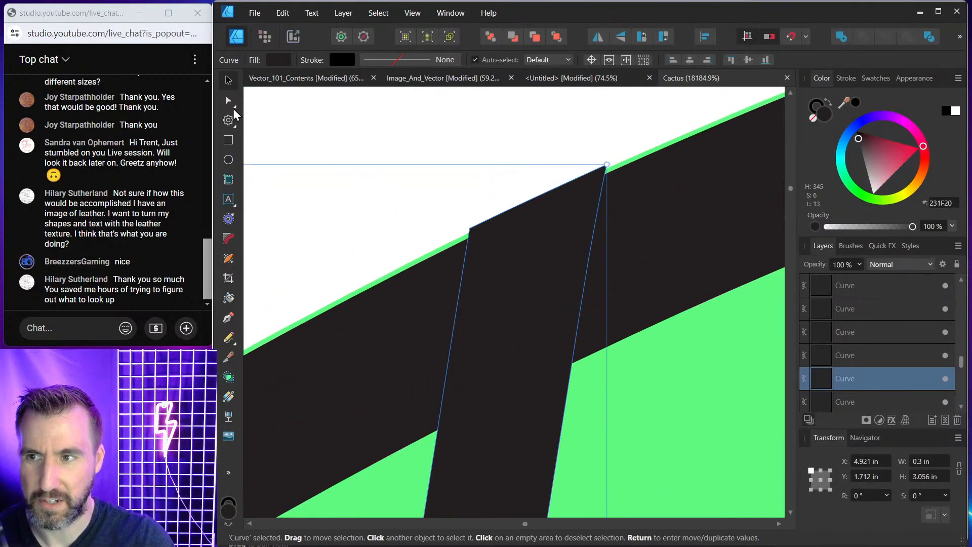
pyautogui.click(228, 100)
pyautogui.moveTo(423, 144); pyautogui.dragTo(625, 263)
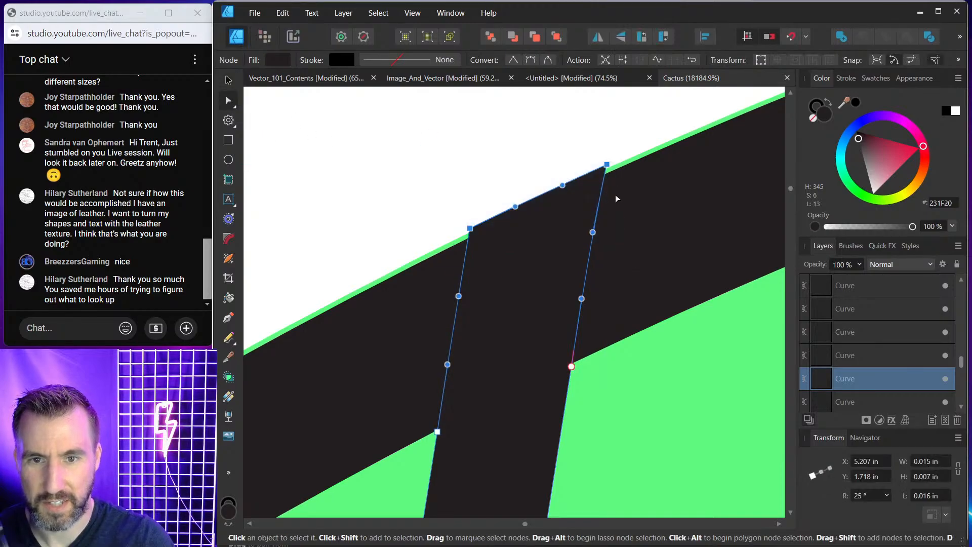
pyautogui.moveTo(607, 166); pyautogui.dragTo(608, 194)
pyautogui.click(582, 213)
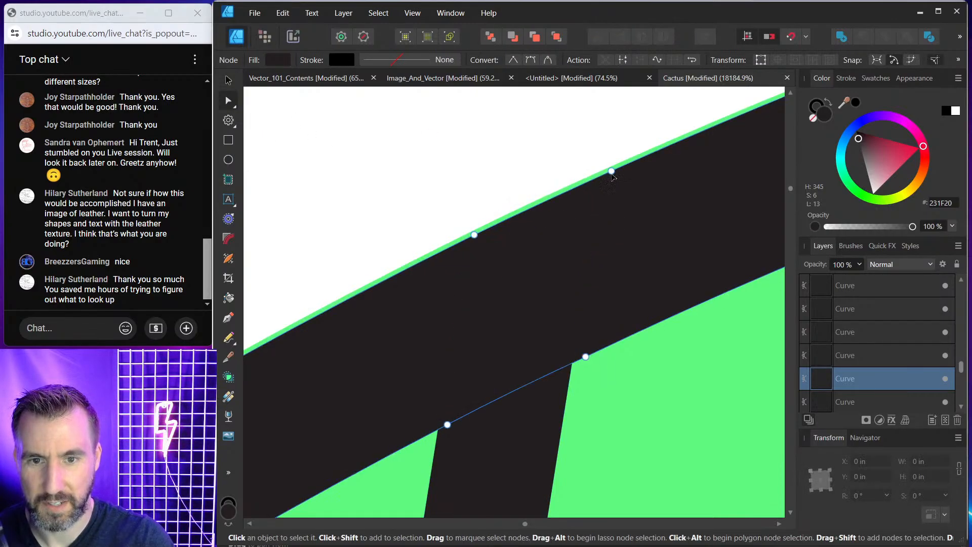
# Zoom in and out around the cactus and pot outlines to examine how the vector edges stay sharp.
pyautogui.keyDown('ctrl'); pyautogui.scroll(-14, 551, 178); pyautogui.keyUp('ctrl')
pyautogui.click(399, 191)
pyautogui.keyDown('ctrl'); pyautogui.scroll(-4, 399, 191); pyautogui.keyUp('ctrl')
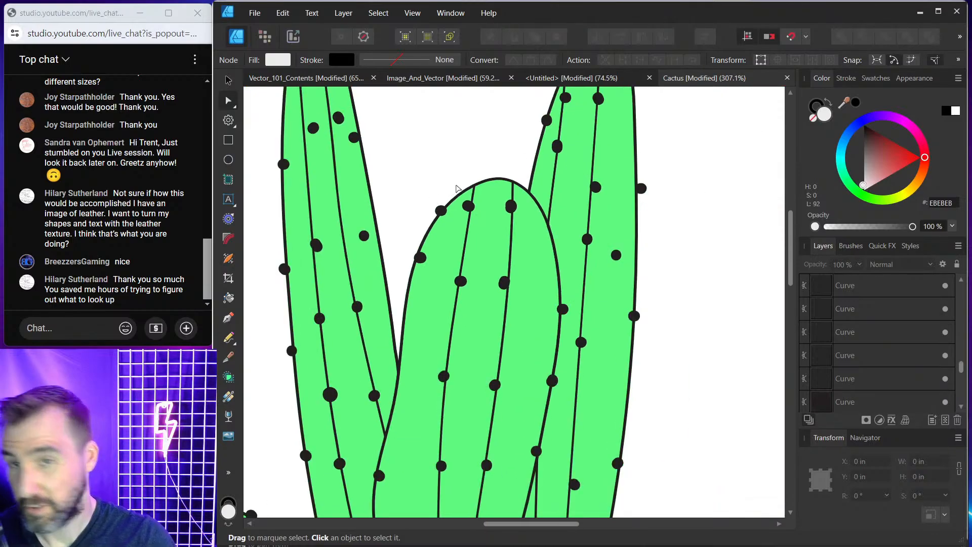
pyautogui.keyDown('ctrl'); pyautogui.scroll(-2, 423, 163); pyautogui.keyUp('ctrl')
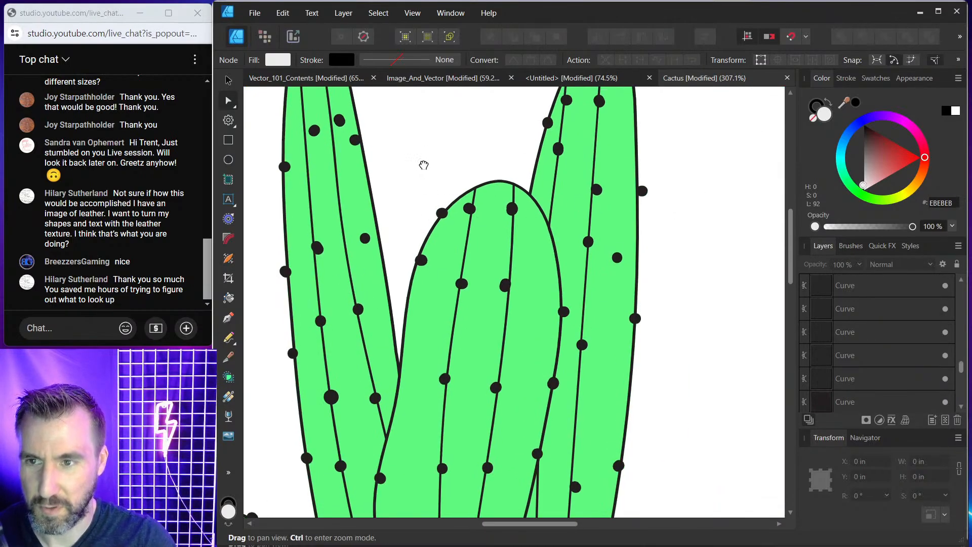
pyautogui.keyDown('ctrl'); pyautogui.scroll(-2, 504, 206); pyautogui.keyUp('ctrl')
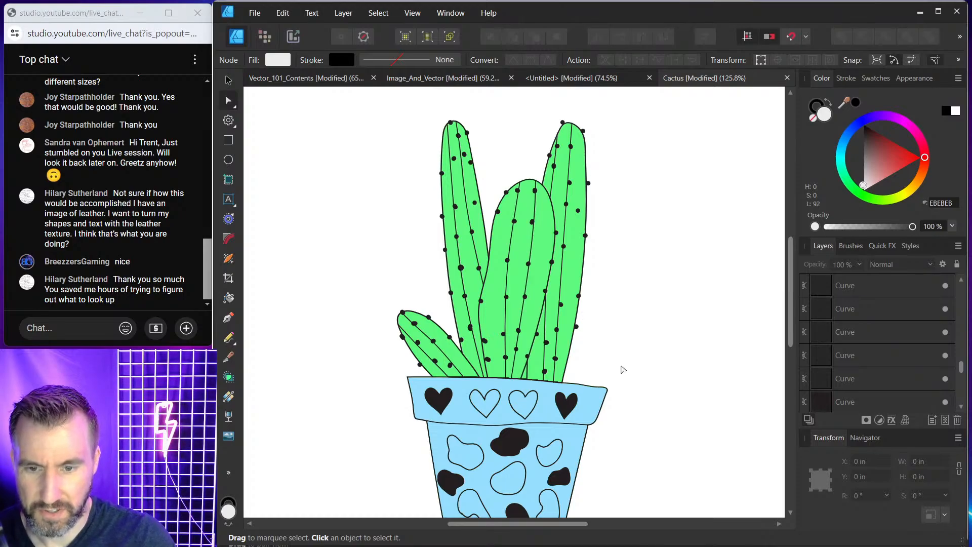
pyautogui.keyDown('ctrl'); pyautogui.scroll(12, 522, 388); pyautogui.keyUp('ctrl')
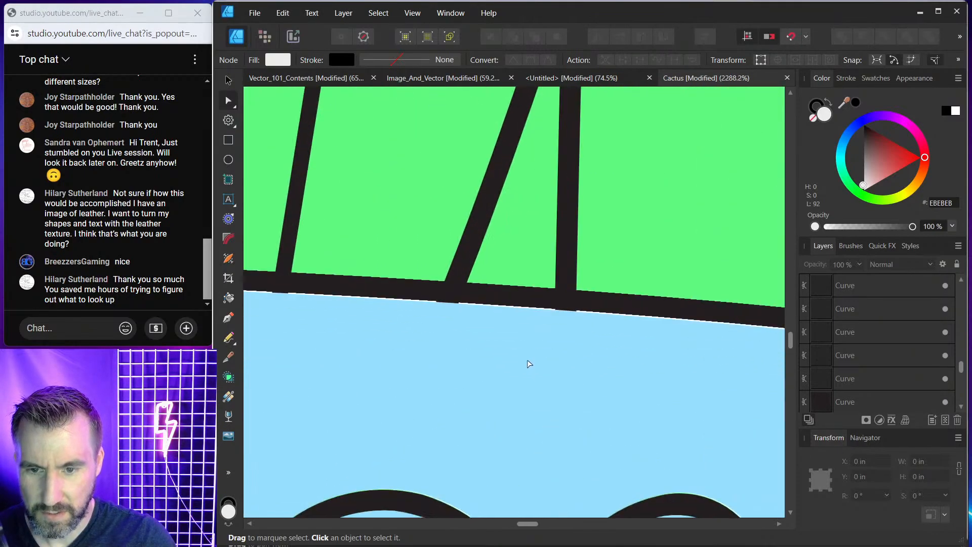
pyautogui.keyDown('ctrl'); pyautogui.scroll(8, 530, 293); pyautogui.keyUp('ctrl')
pyautogui.click(488, 265)
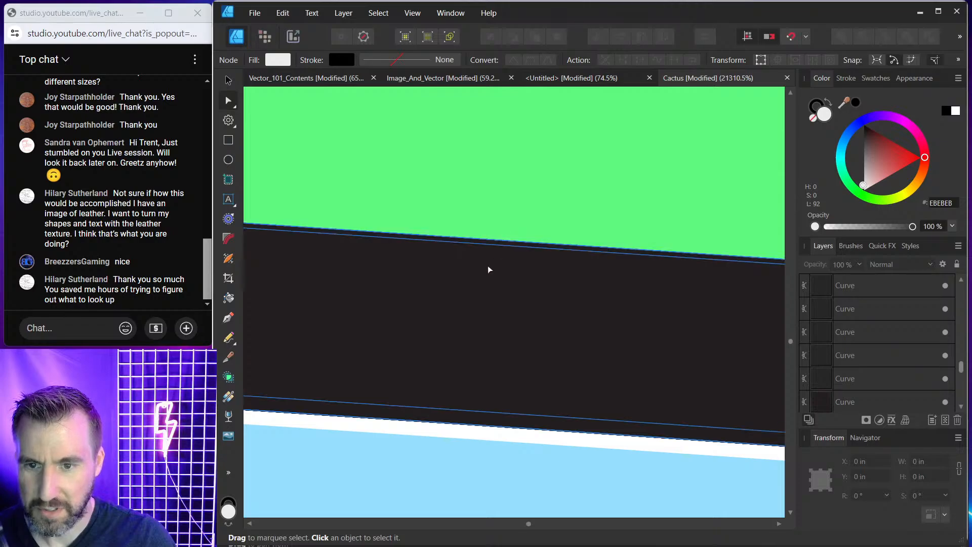
pyautogui.keyDown('ctrl'); pyautogui.scroll(-15, 345, 183); pyautogui.keyUp('ctrl')
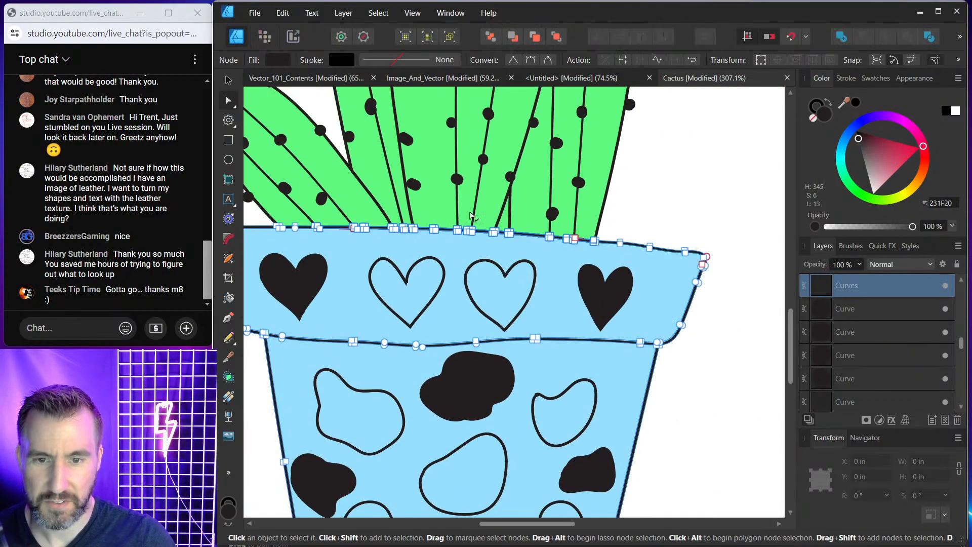
pyautogui.press('v')
pyautogui.click(624, 216)
pyautogui.keyDown('ctrl'); pyautogui.scroll(-2, 633, 206); pyautogui.keyUp('ctrl')
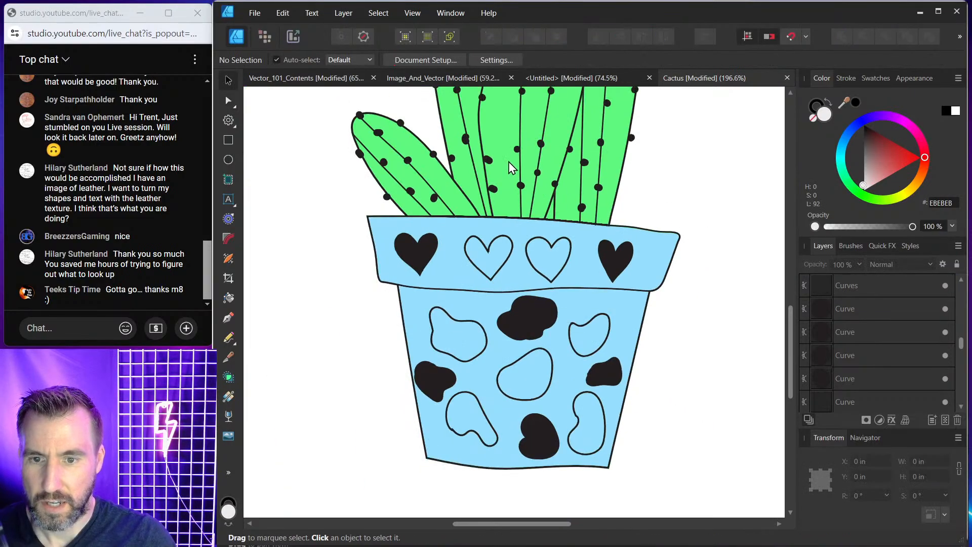
pyautogui.moveTo(510, 163); pyautogui.dragTo(520, 212)
pyautogui.scroll(-2, 520, 211)
pyautogui.moveTo(554, 171); pyautogui.dragTo(554, 271)
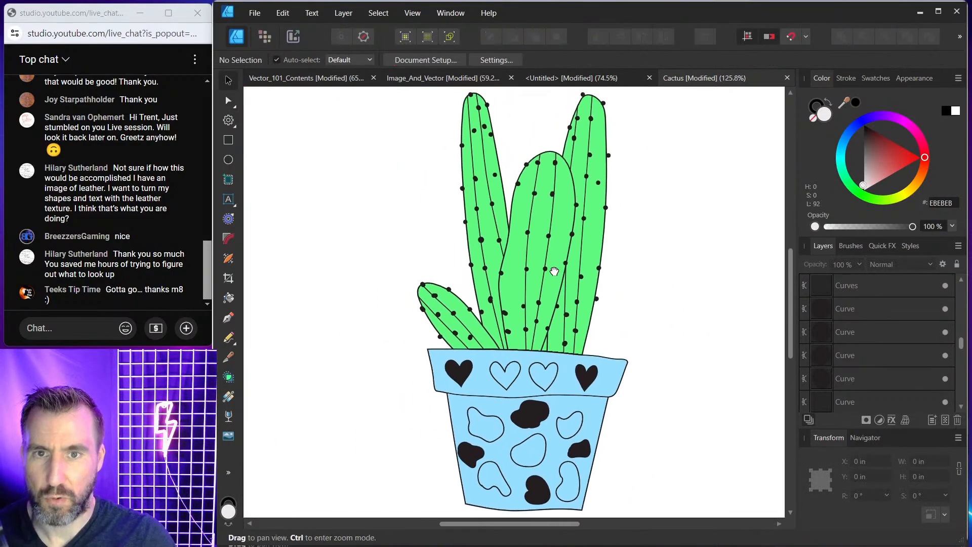
pyautogui.keyDown('ctrl'); pyautogui.scroll(-1, 554, 265); pyautogui.keyUp('ctrl')
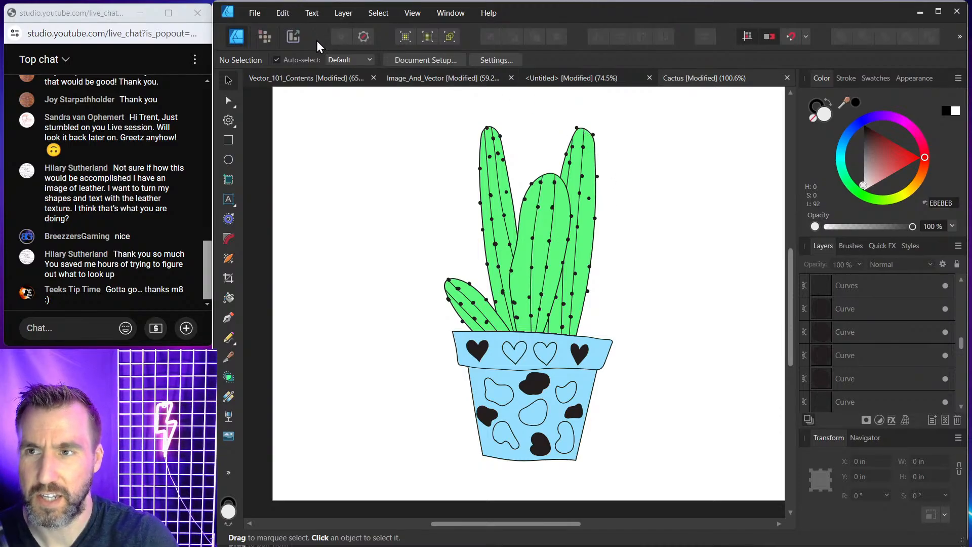
# Export the cactus document as a PNG at 3000 x 2400 px, saving it as Cactus.png in the Exports folder.
pyautogui.click(254, 12)
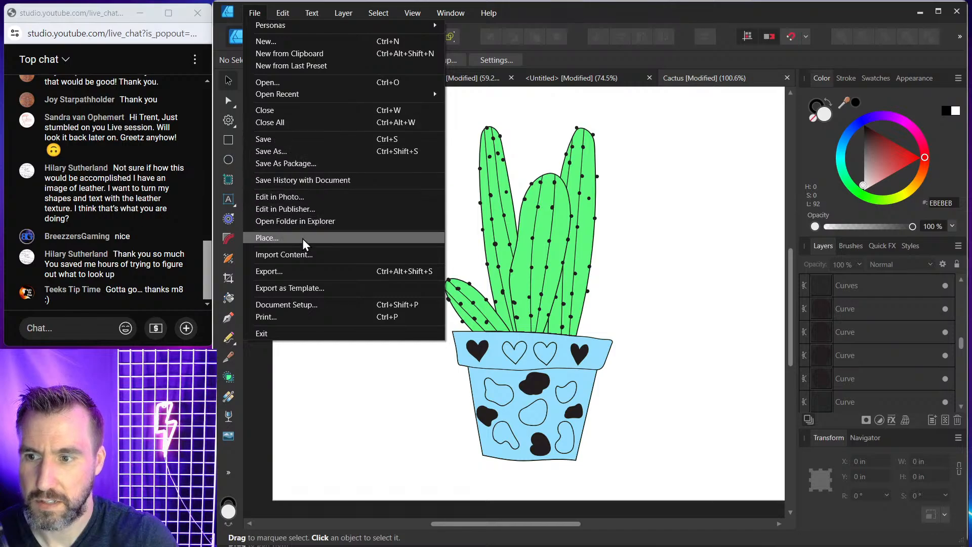
pyautogui.click(305, 272)
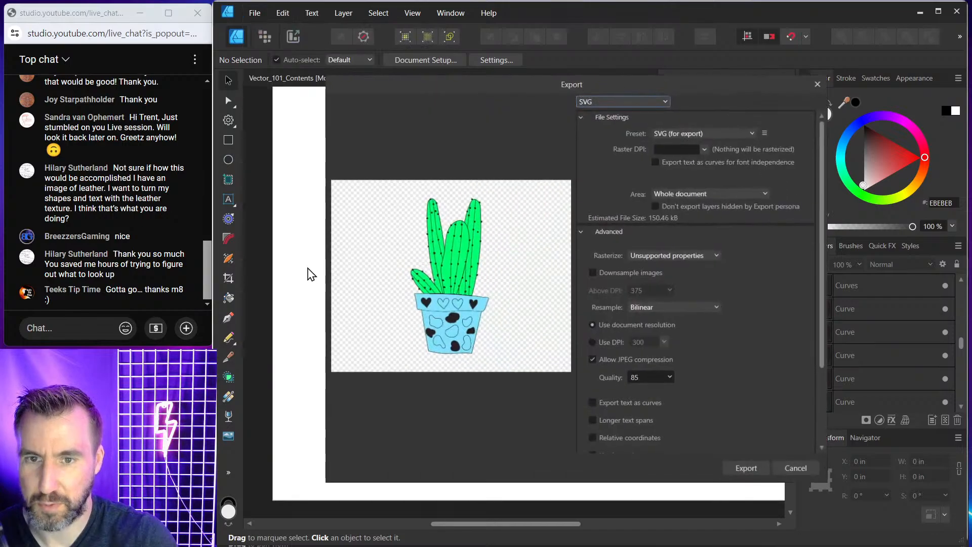
pyautogui.click(648, 101)
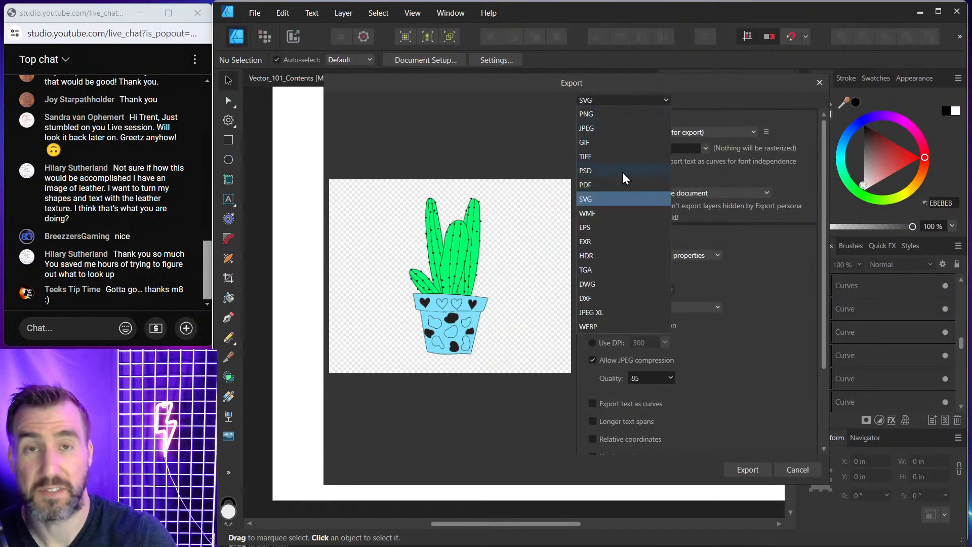
pyautogui.click(588, 115)
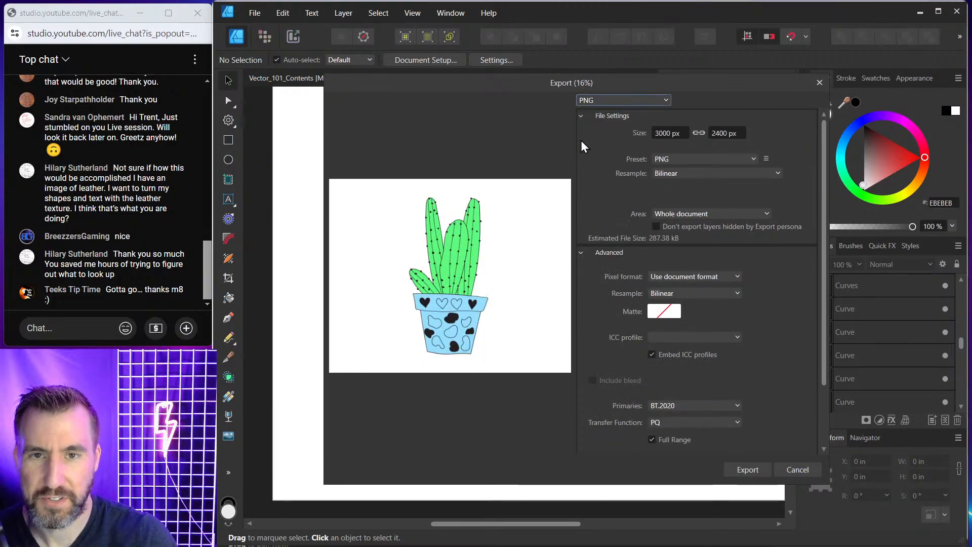
pyautogui.click(683, 133)
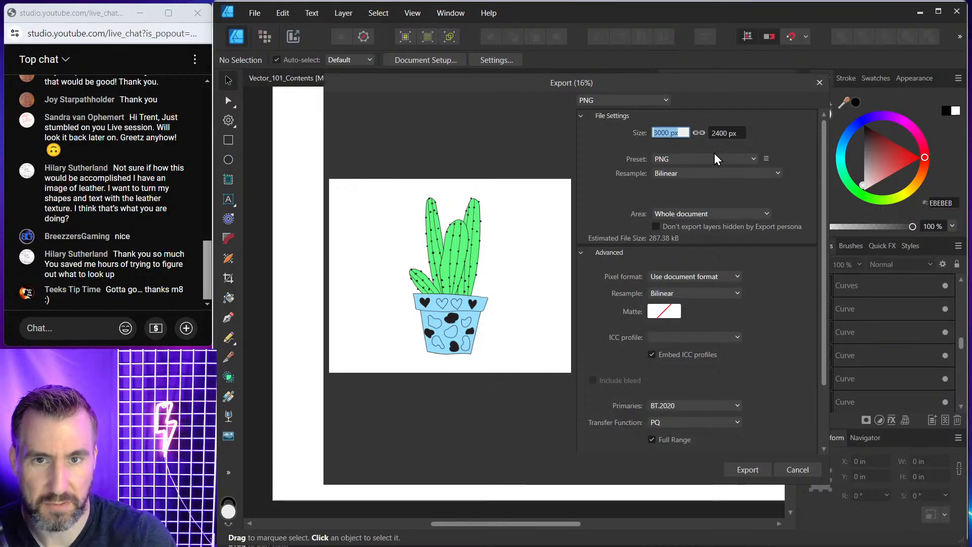
pyautogui.click(750, 470)
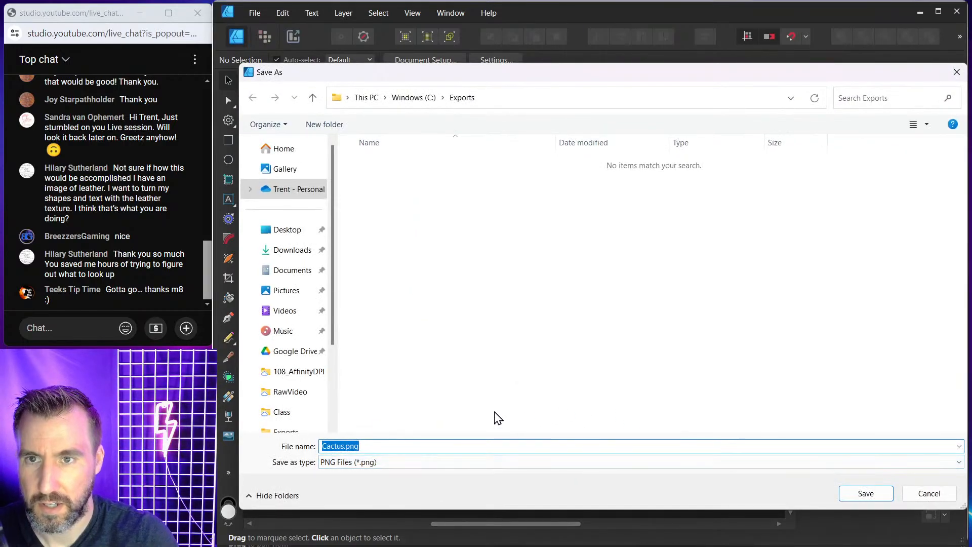
pyautogui.click(342, 445)
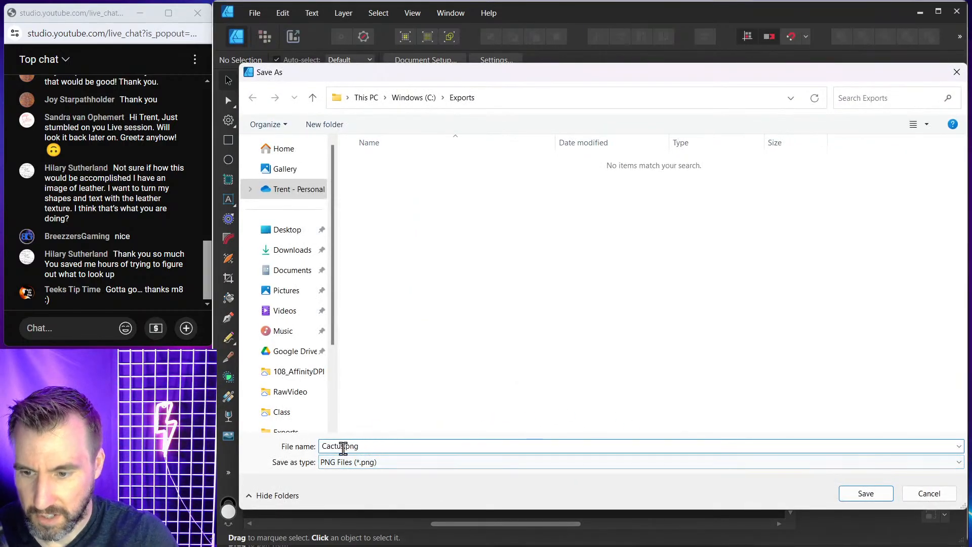
pyautogui.click(876, 493)
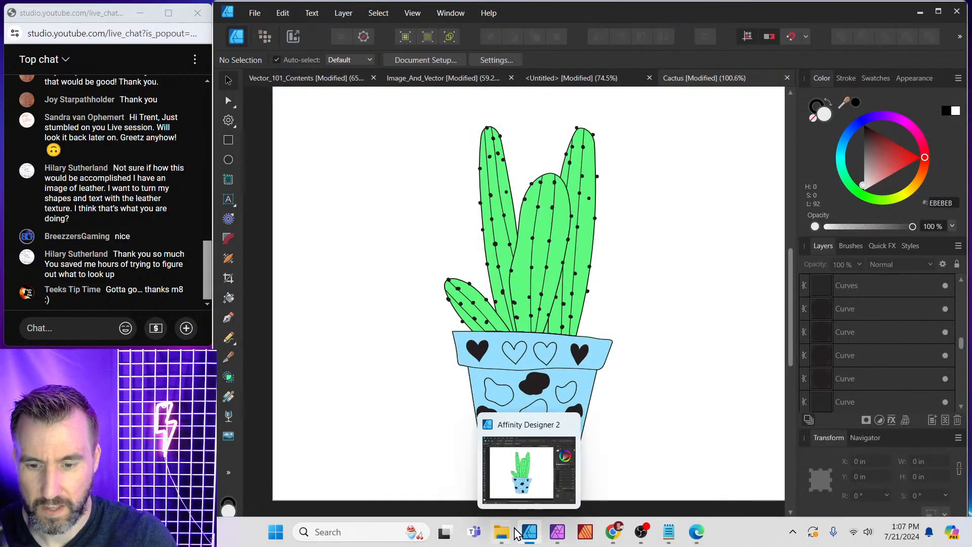
# Open the Exports folder and open Cactus.png with Affinity Photo 2.
pyautogui.moveTo(501, 534)
pyautogui.click(466, 482)
pyautogui.click(554, 334)
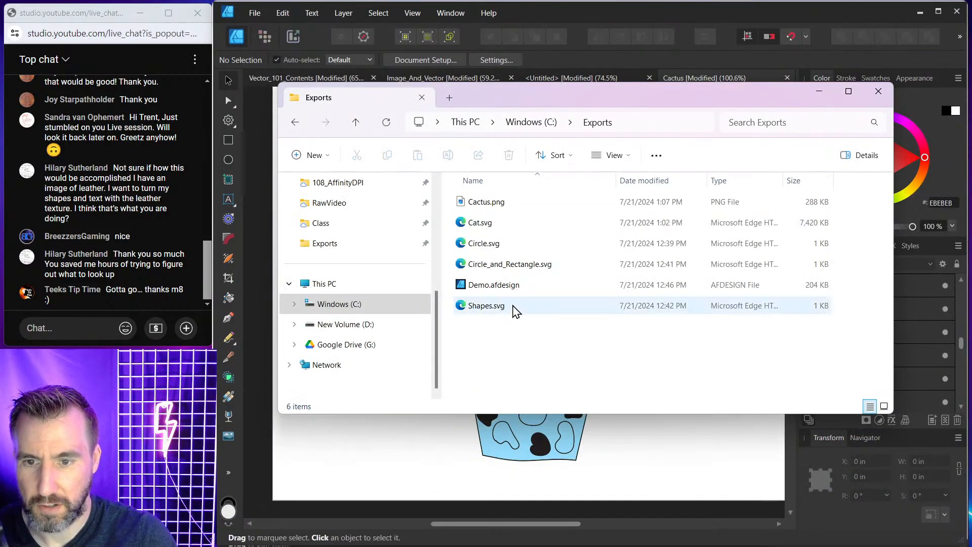
pyautogui.rightClick(501, 205)
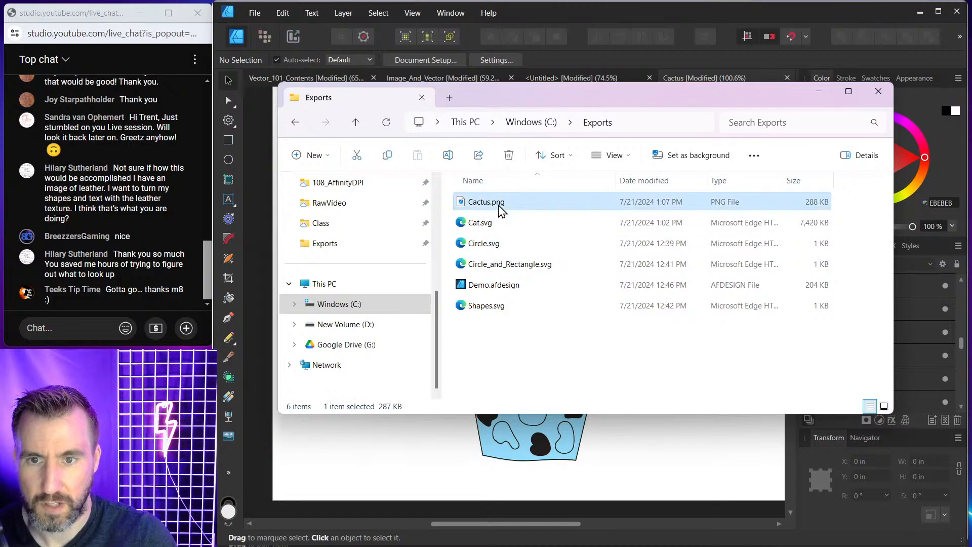
pyautogui.moveTo(544, 242)
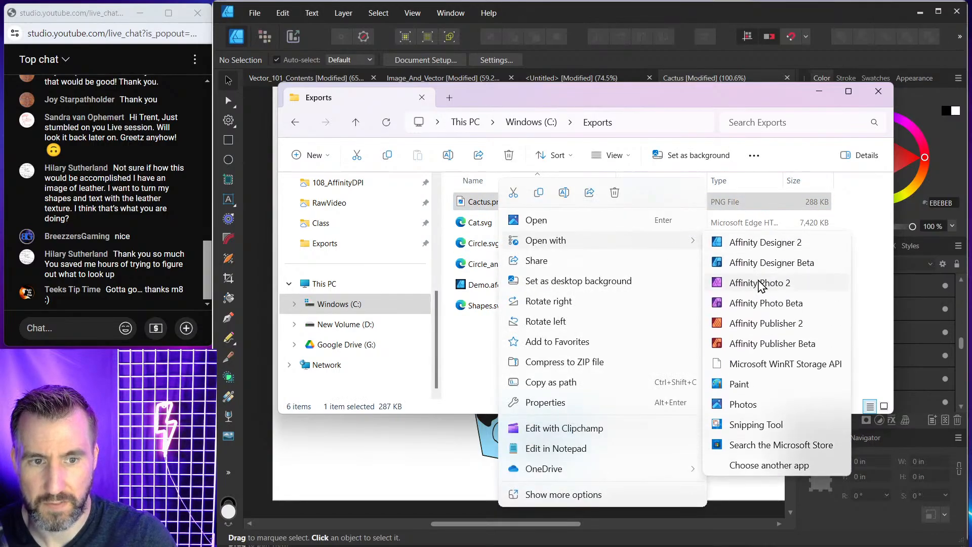
pyautogui.click(759, 283)
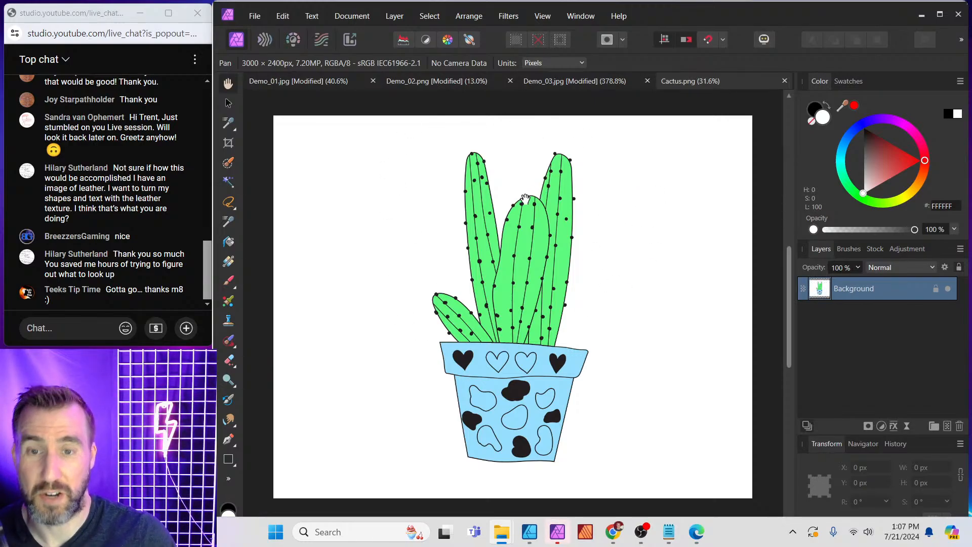
# Zoom into the exported PNG to examine its pixel edges.
pyautogui.scroll(15, 527, 204)
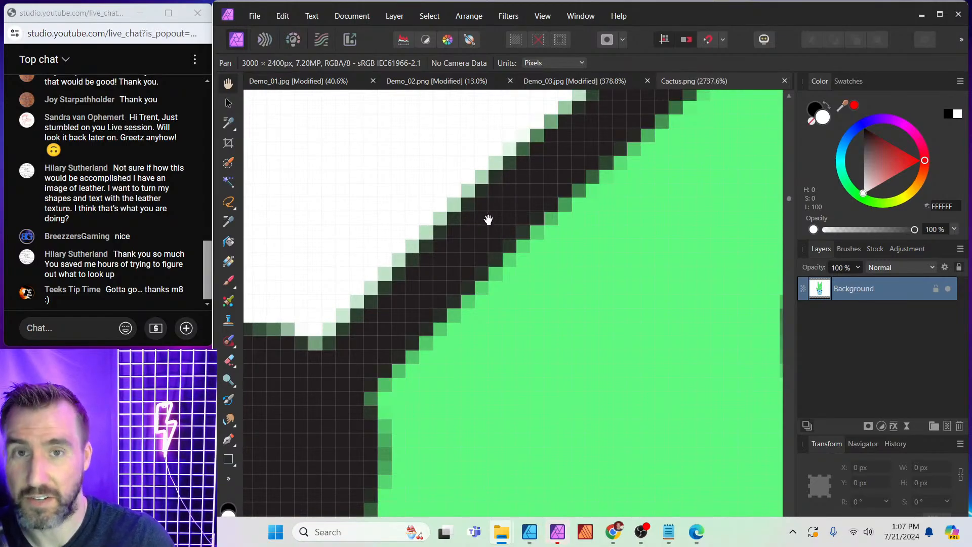
pyautogui.scroll(-15, 487, 219)
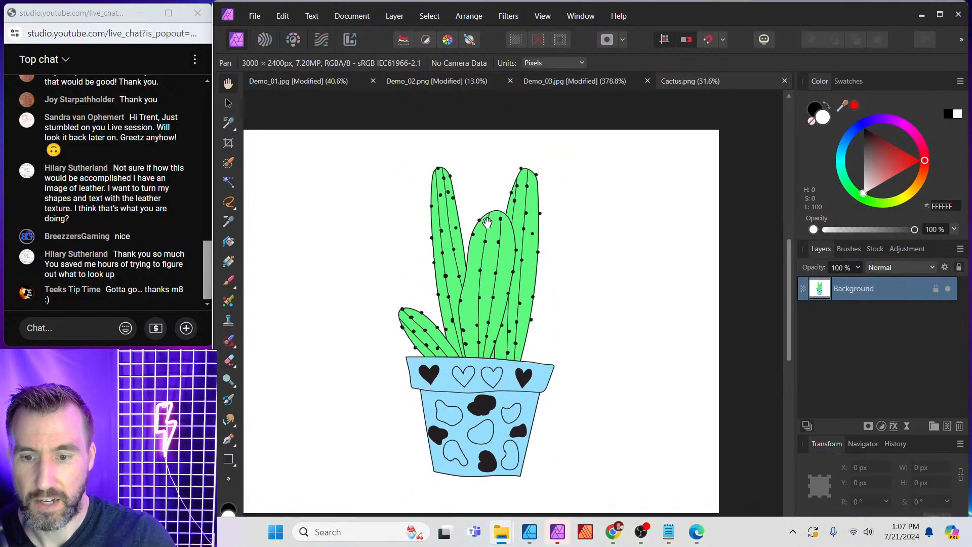
pyautogui.moveTo(481, 240); pyautogui.dragTo(497, 236)
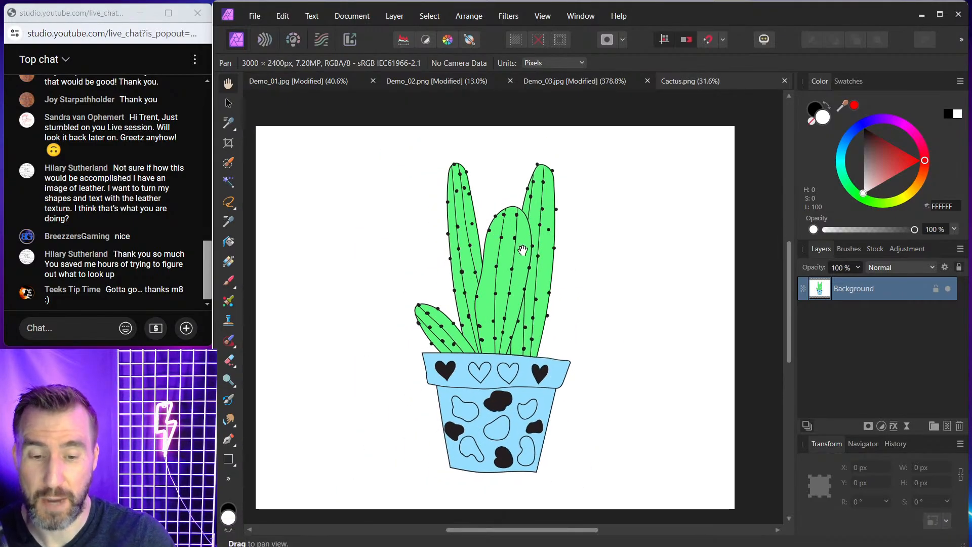
# Export the cactus document again as a PNG at three times the size, 9000 x 7200 px, saving it as Cactus_HighRes.png.
pyautogui.click(529, 532)
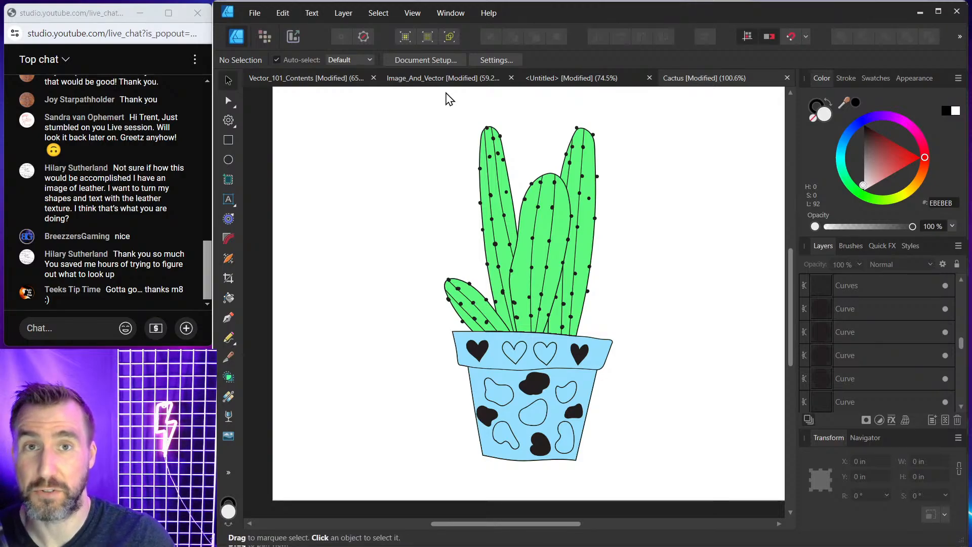
pyautogui.click(254, 13)
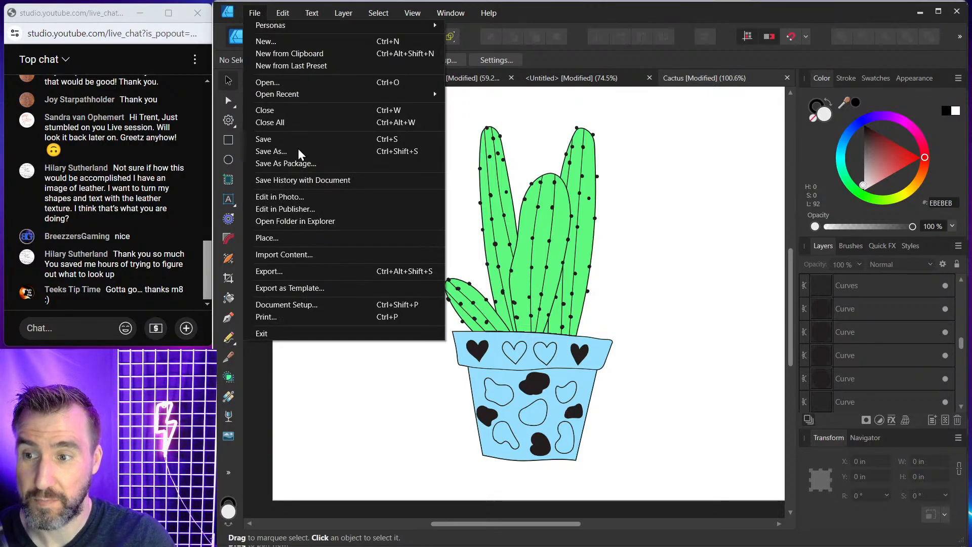
pyautogui.click(319, 272)
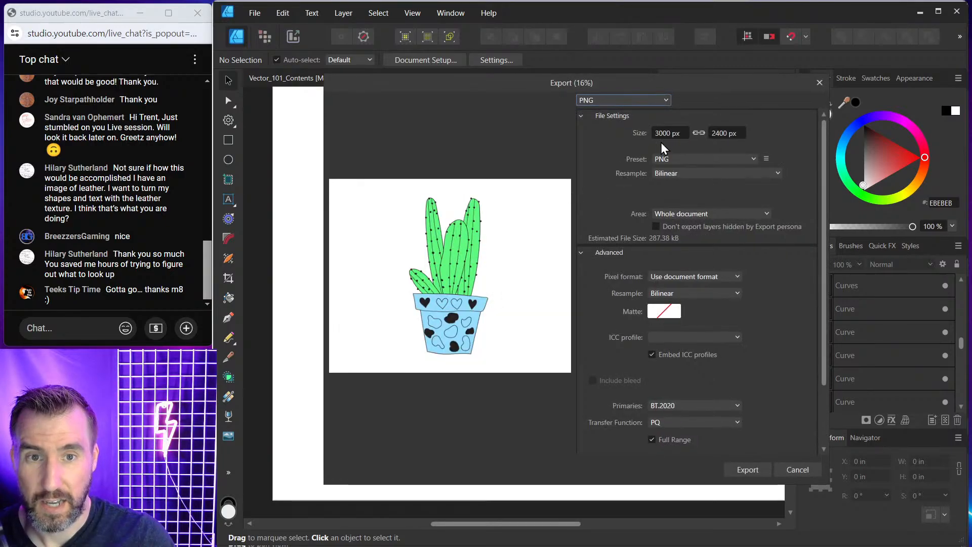
pyautogui.click(683, 133)
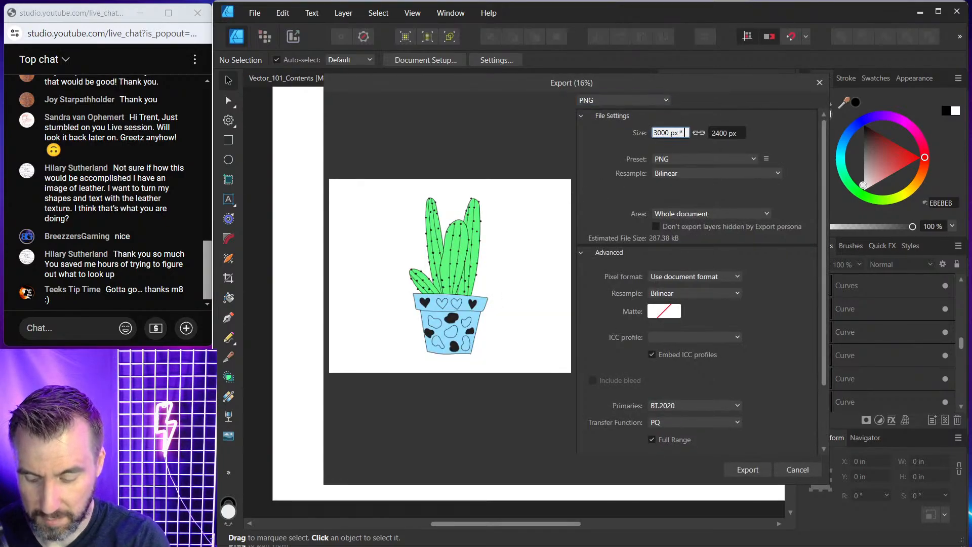
pyautogui.write('* 3')
pyautogui.press('Return')
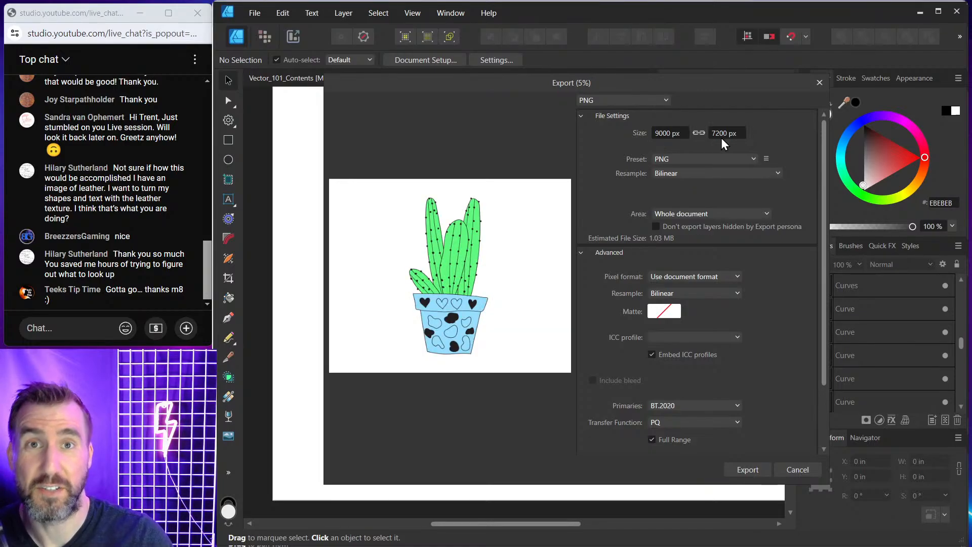
pyautogui.click(747, 470)
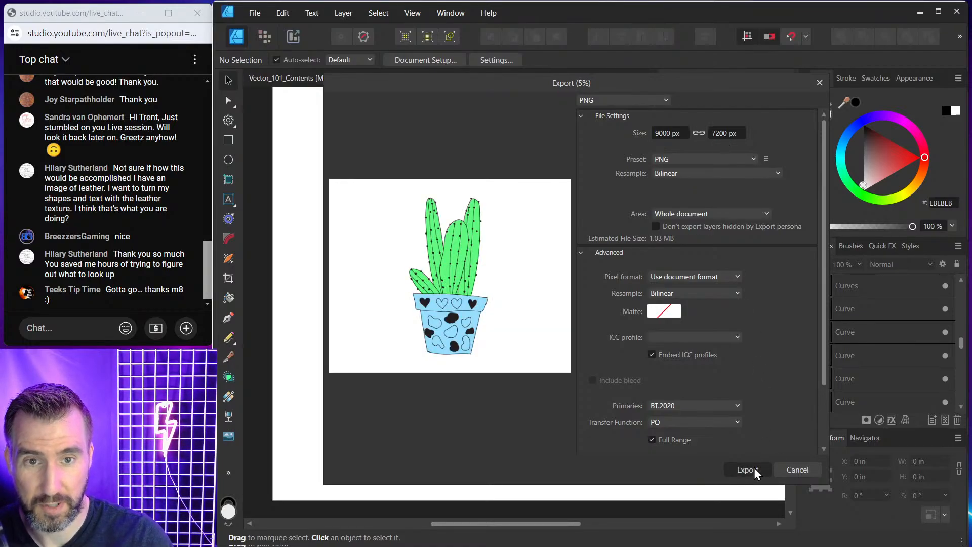
pyautogui.click(363, 446)
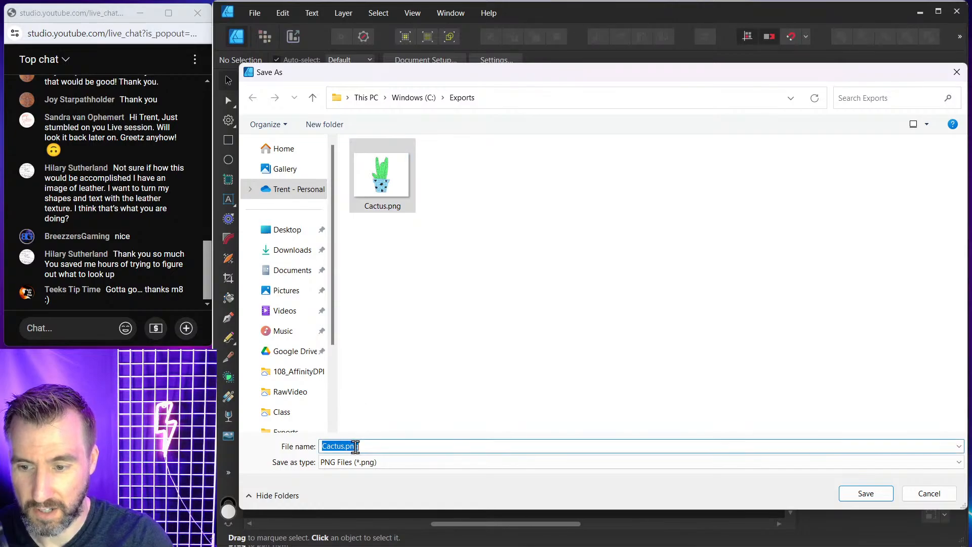
pyautogui.click(345, 446)
pyautogui.write('_HighREes')
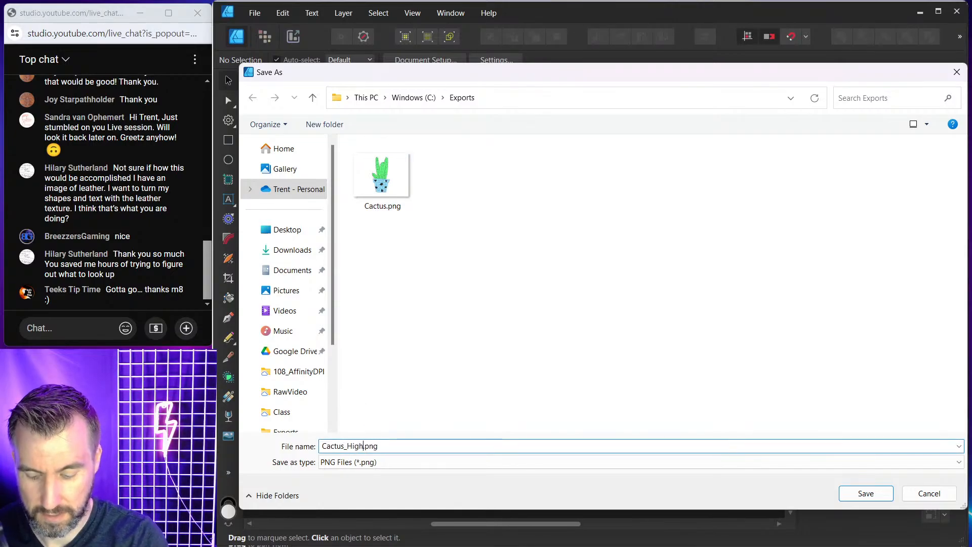
pyautogui.write('es')
pyautogui.press('Return')
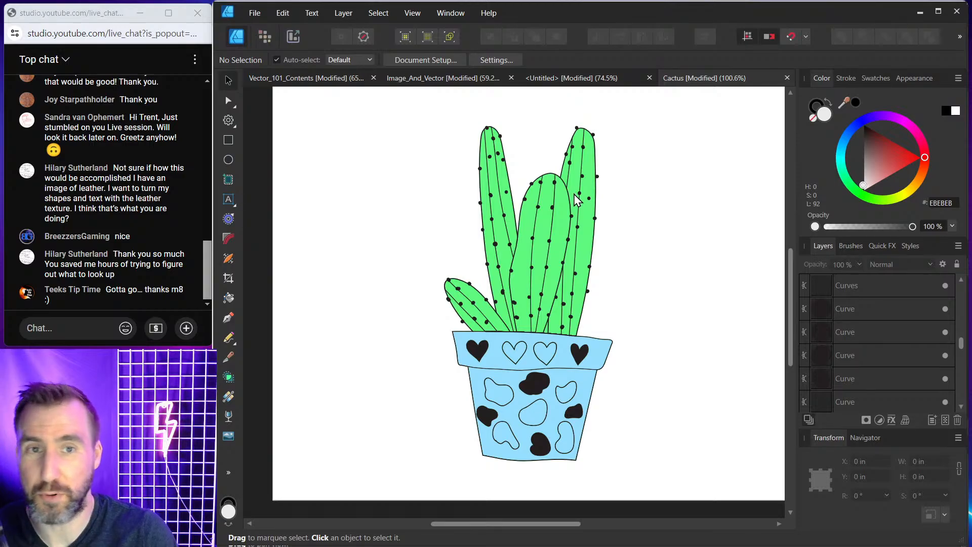
# Open Cactus_HighRes.png from the Exports folder with Affinity Photo 2.
pyautogui.moveTo(501, 531)
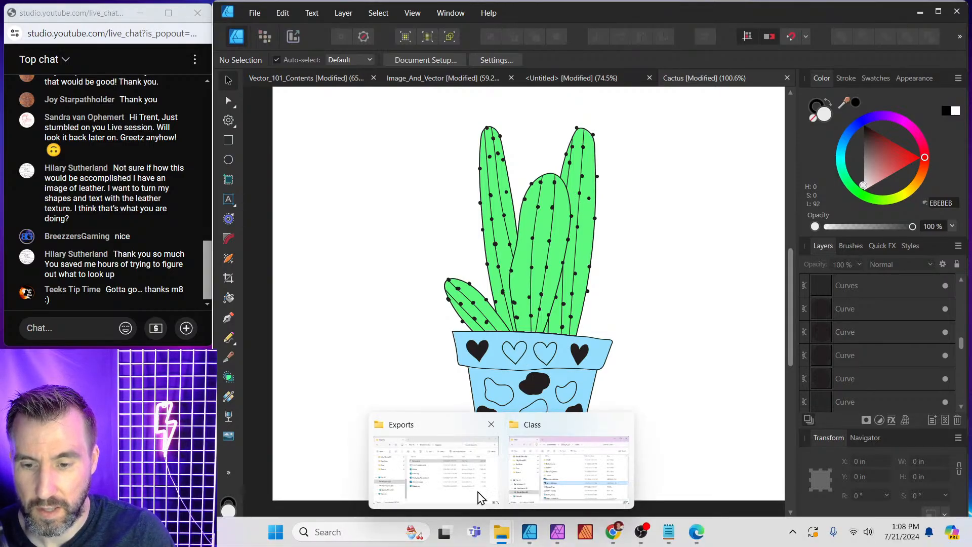
pyautogui.click(479, 497)
pyautogui.click(536, 227)
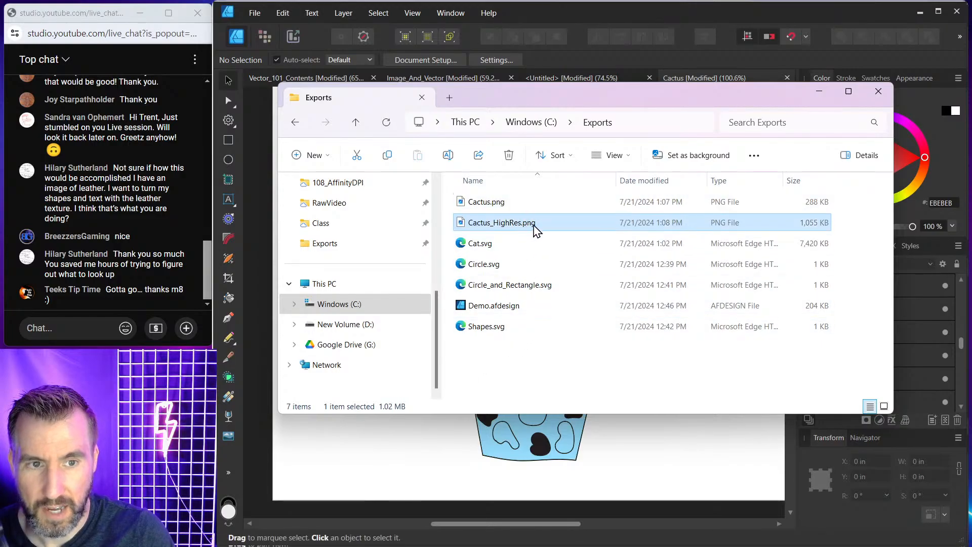
pyautogui.rightClick(520, 223)
pyautogui.moveTo(582, 240)
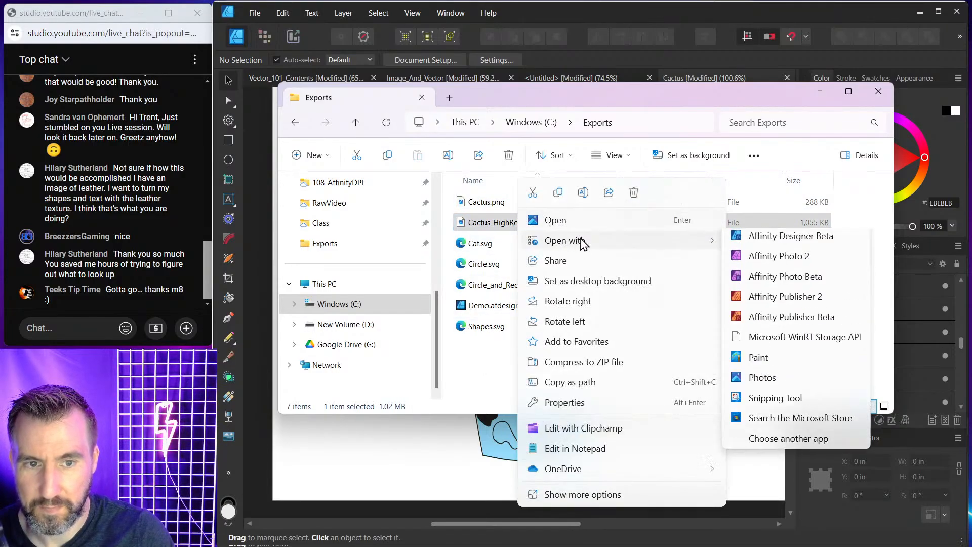
pyautogui.click(778, 256)
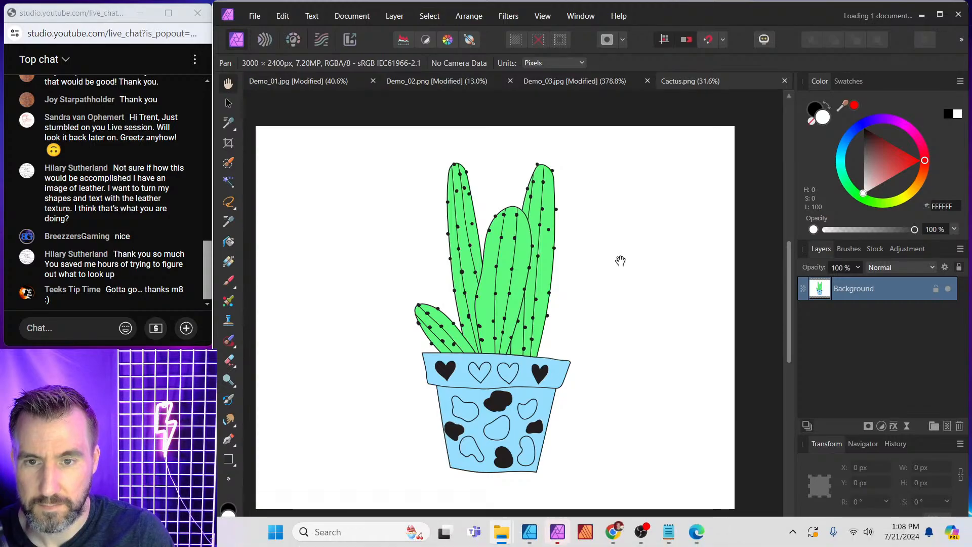
# Zoom into both exported PNGs, switching between them to compare their pixel edges.
pyautogui.scroll(15, 538, 169)
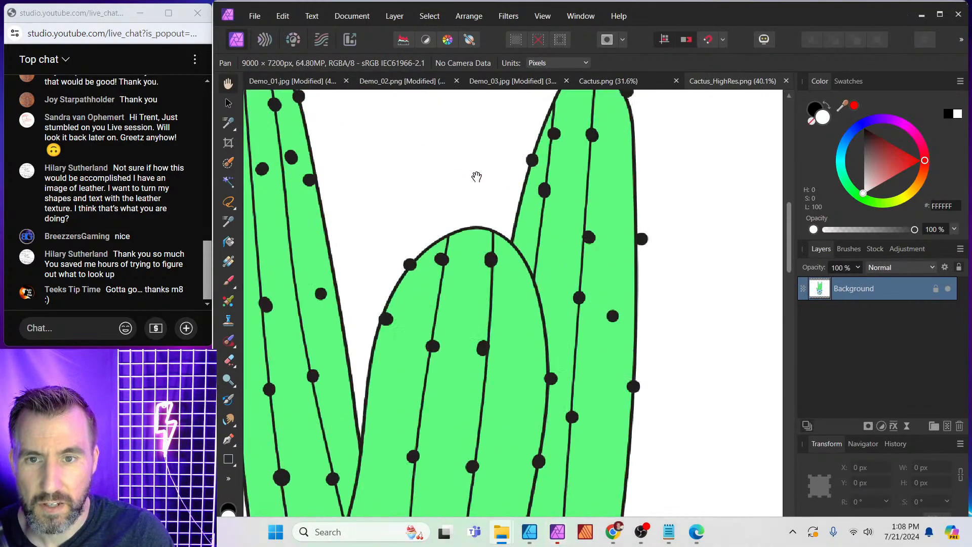
pyautogui.scroll(2, 562, 219)
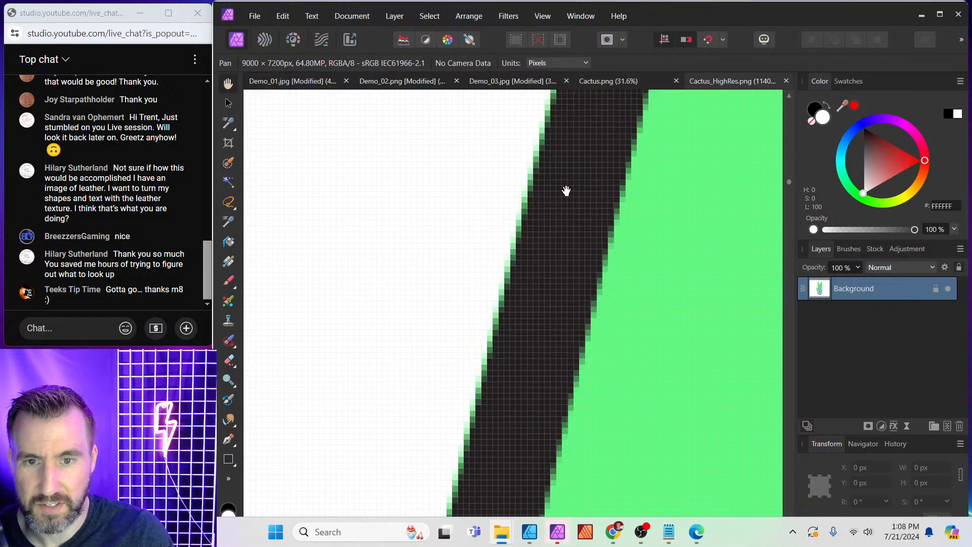
pyautogui.click(635, 81)
pyautogui.scroll(4, 524, 184)
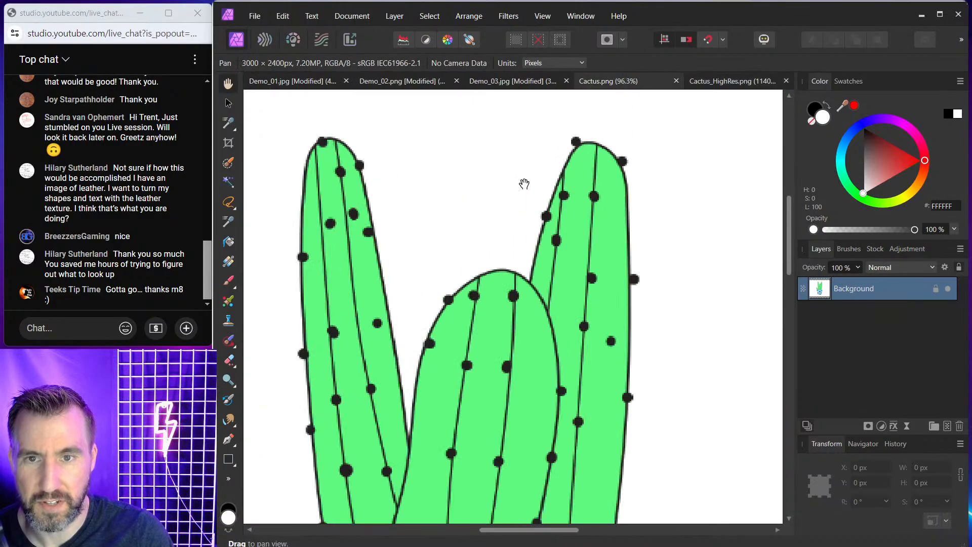
pyautogui.scroll(9, 524, 184)
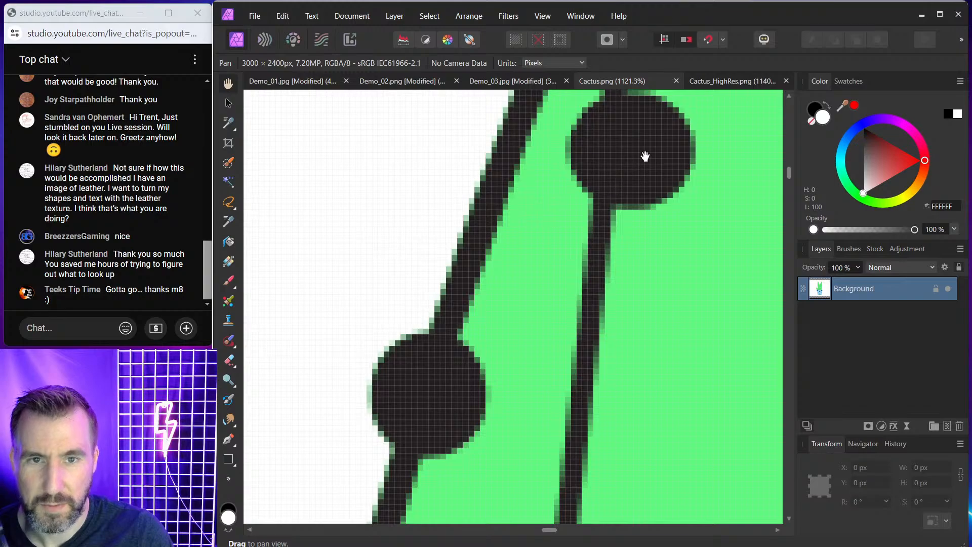
pyautogui.scroll(-2, 562, 258)
pyautogui.click(703, 81)
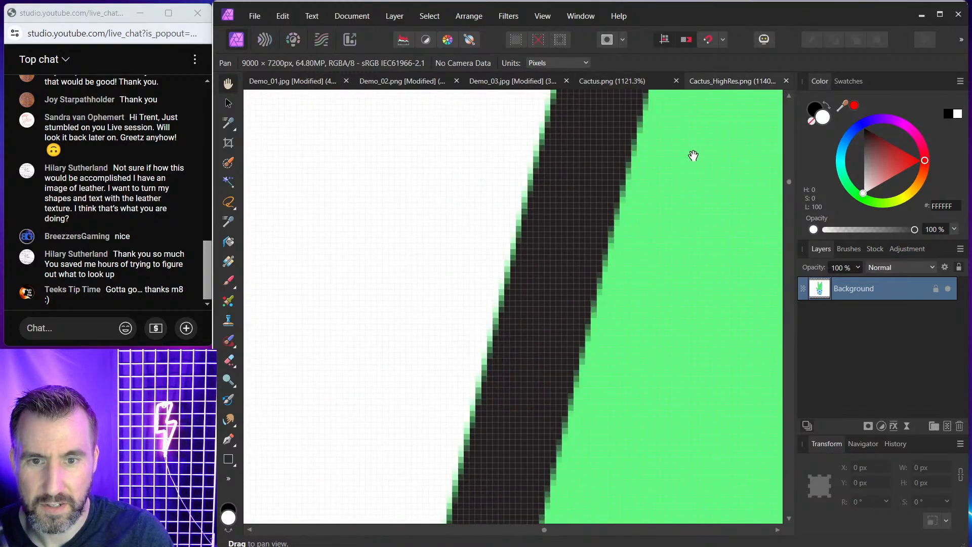
pyautogui.moveTo(693, 156); pyautogui.dragTo(347, 251)
pyautogui.scroll(-6, 543, 260)
pyautogui.moveTo(688, 241); pyautogui.dragTo(614, 290)
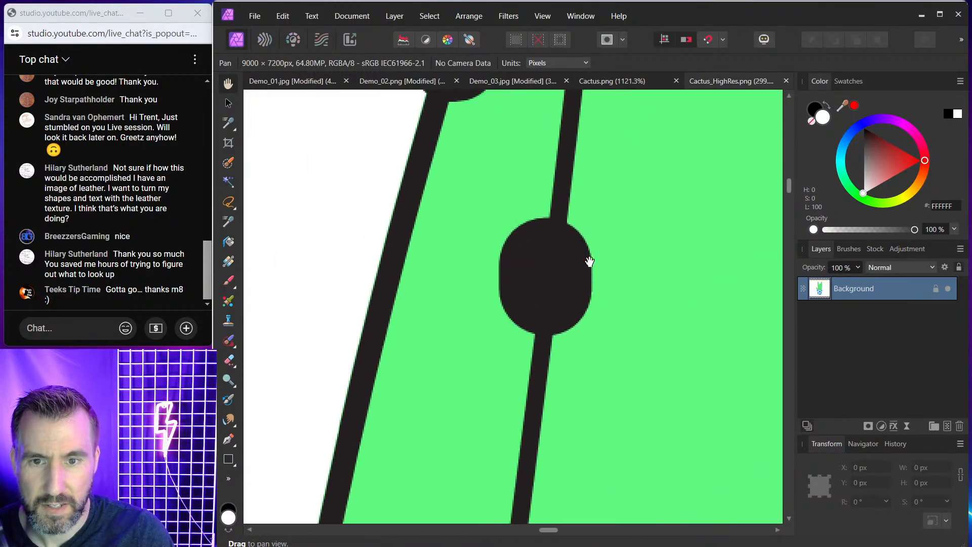
pyautogui.click(642, 82)
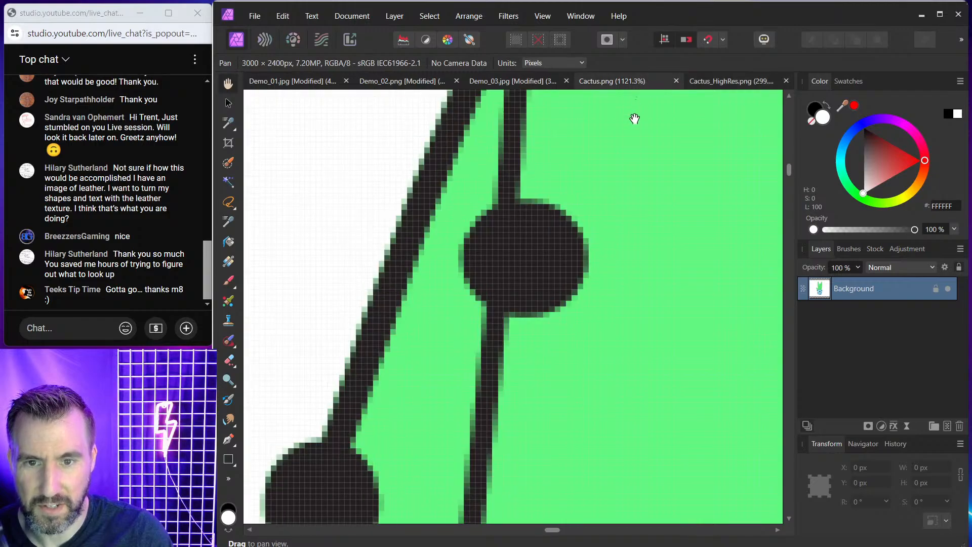
pyautogui.click(721, 80)
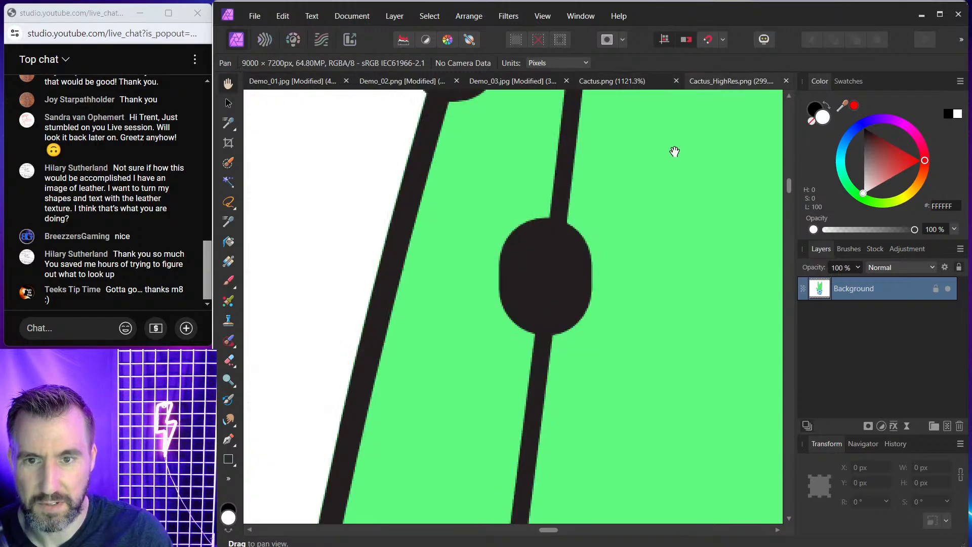
pyautogui.scroll(-2, 657, 170)
pyautogui.scroll(1, 595, 217)
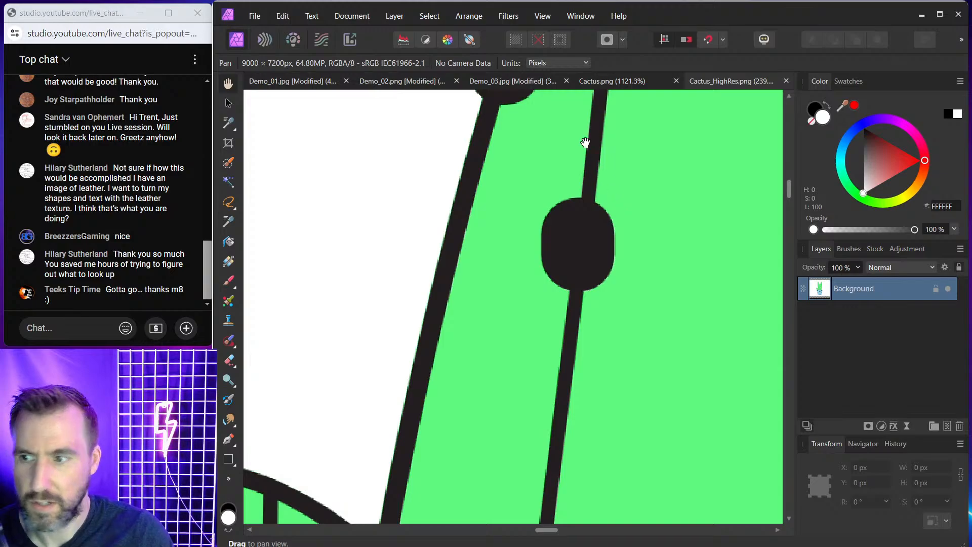
# Close the untitled text-clipping document without saving its changes.
pyautogui.click(529, 532)
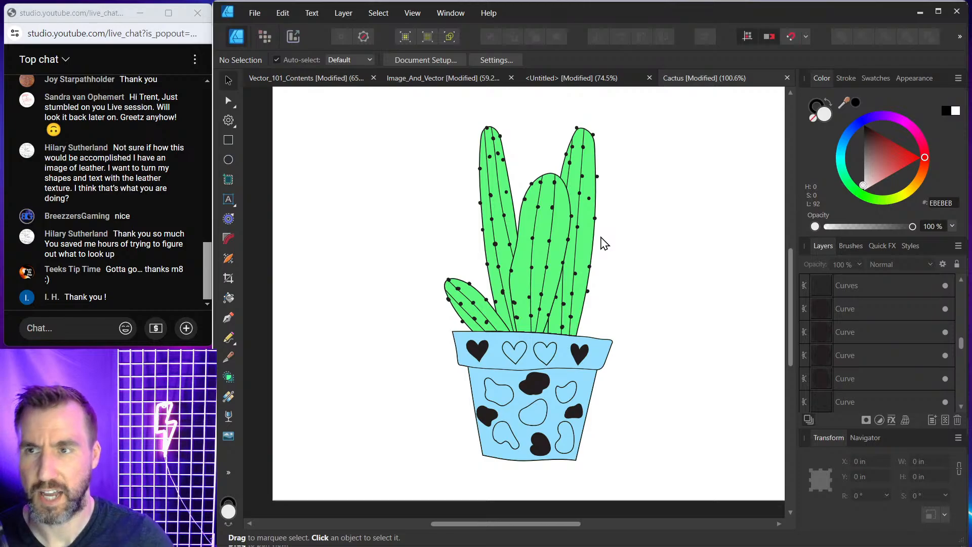
pyautogui.click(557, 77)
pyautogui.click(649, 77)
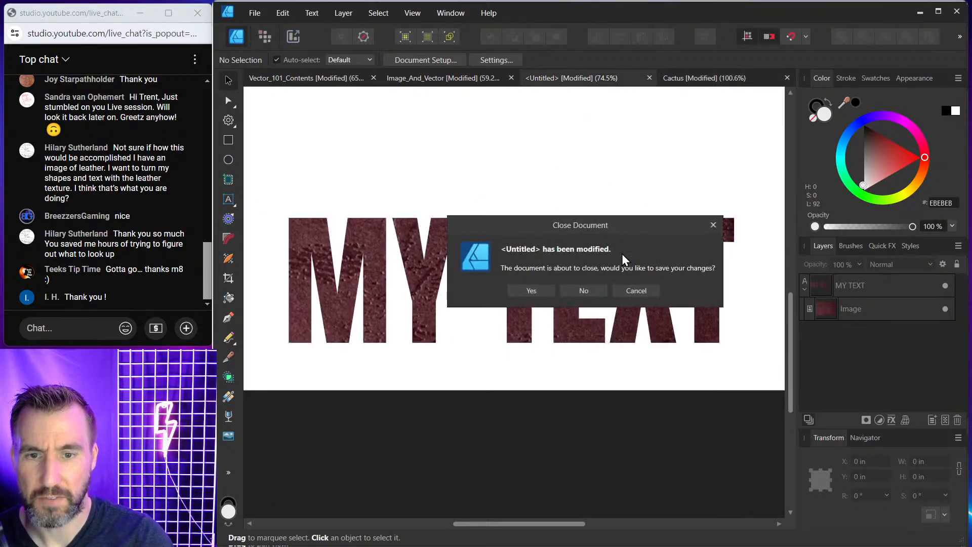
pyautogui.click(584, 291)
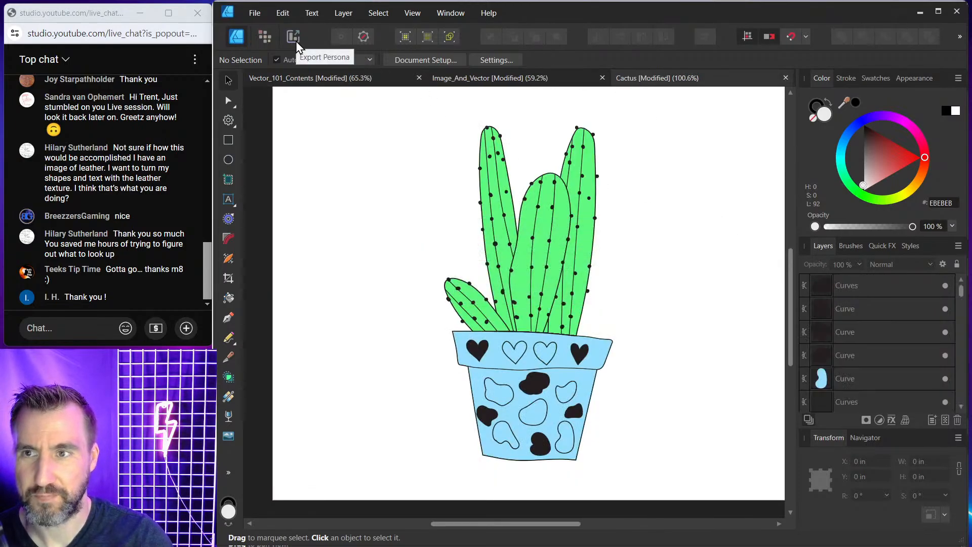
pyautogui.click(294, 38)
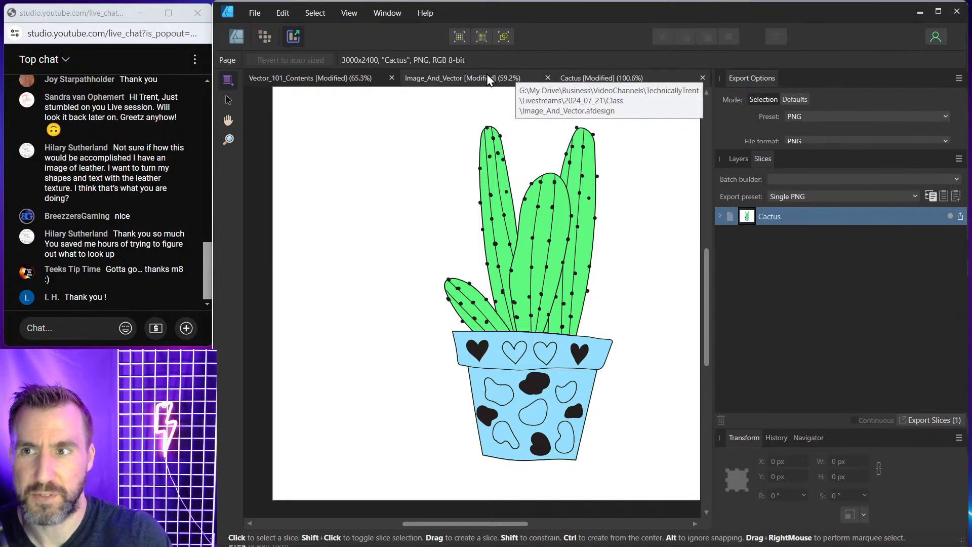
pyautogui.click(236, 36)
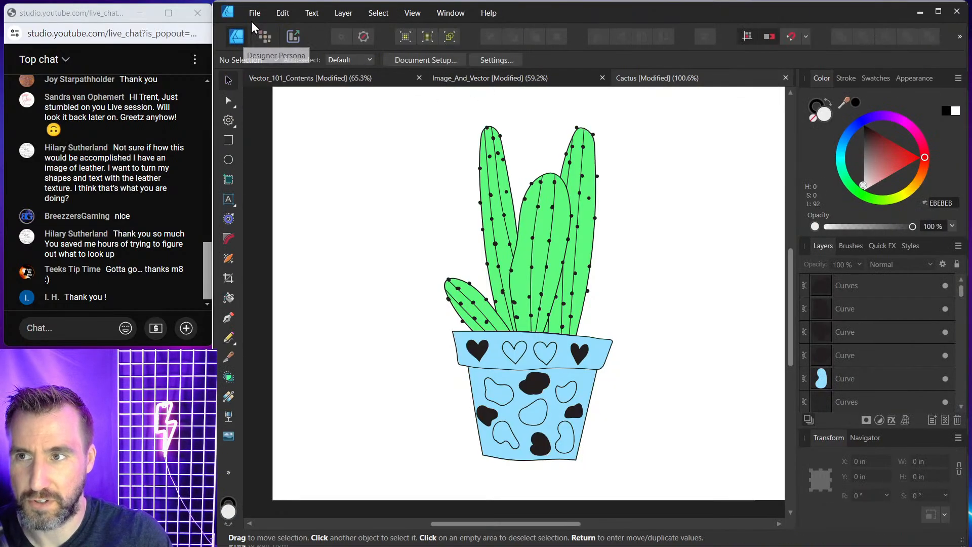
pyautogui.click(255, 13)
pyautogui.click(301, 271)
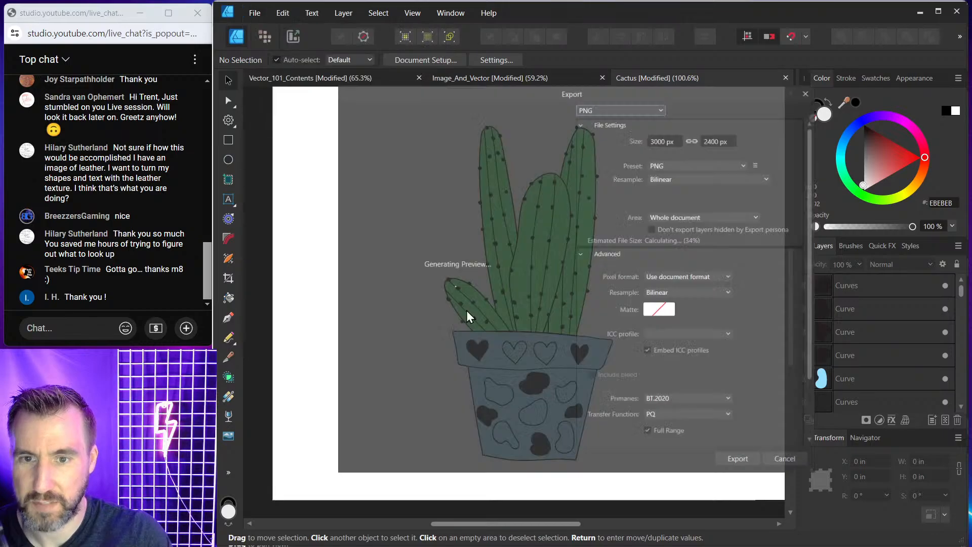
pyautogui.click(600, 102)
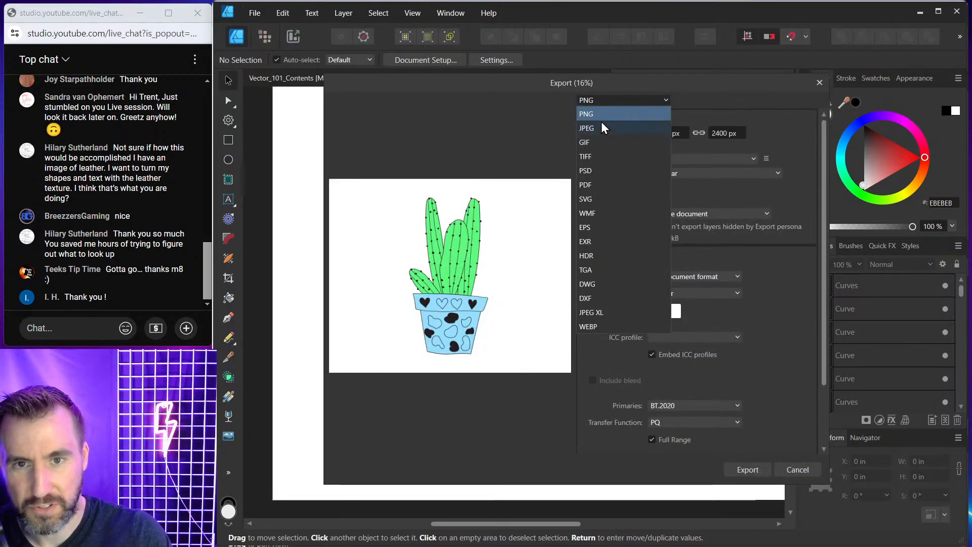
pyautogui.click(674, 133)
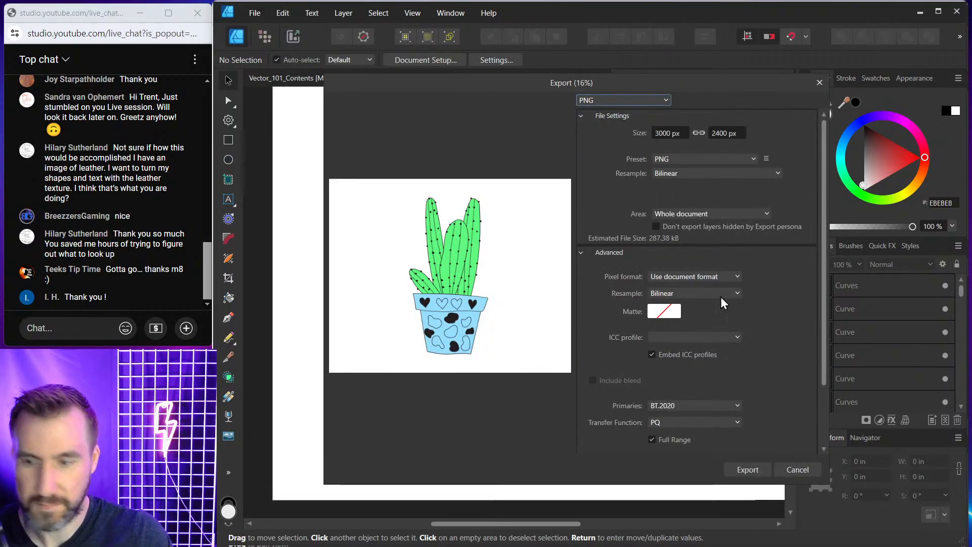
pyautogui.click(797, 469)
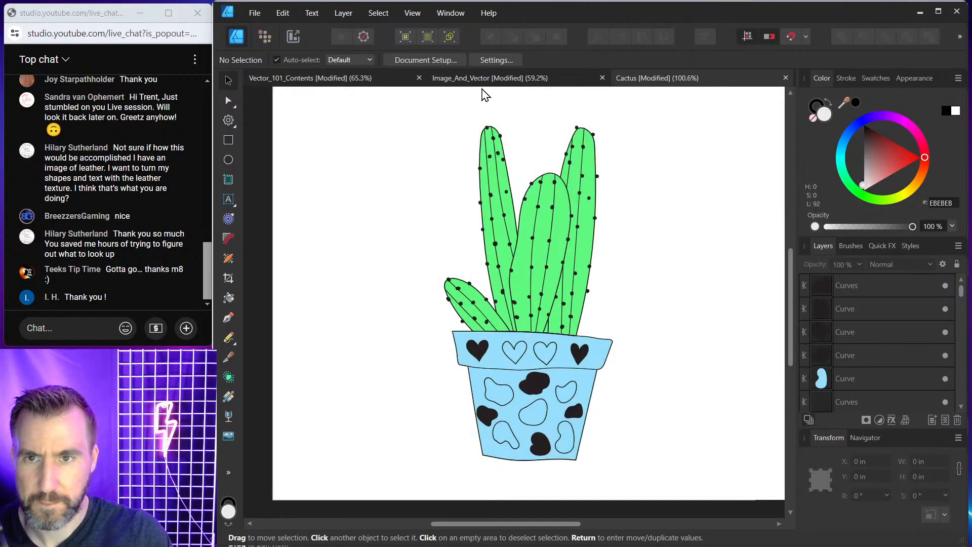
# Switch to the Vector_101_Contents document and view its What Next? outro slide full screen.
pyautogui.click(339, 81)
pyautogui.scroll(-5, 445, 253)
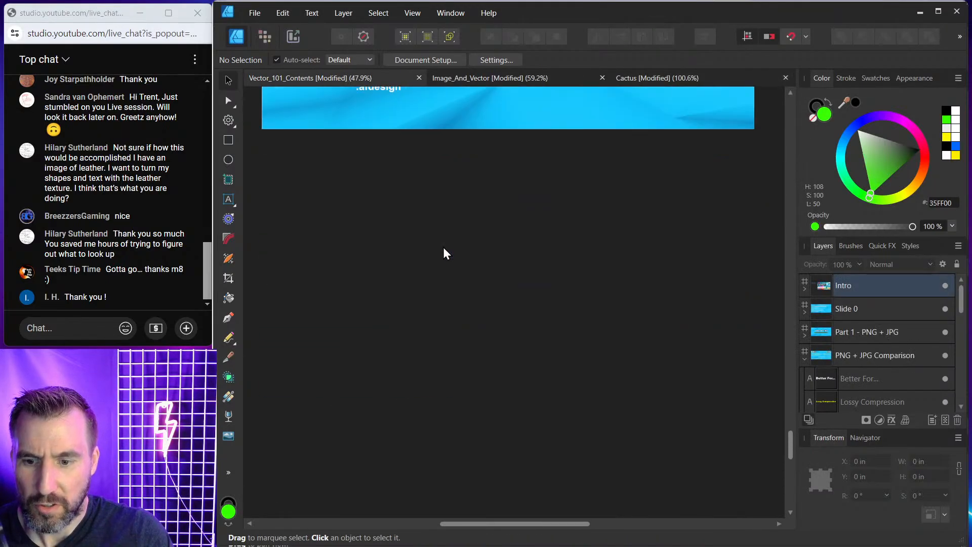
pyautogui.scroll(-10, 445, 253)
pyautogui.press('Tab')
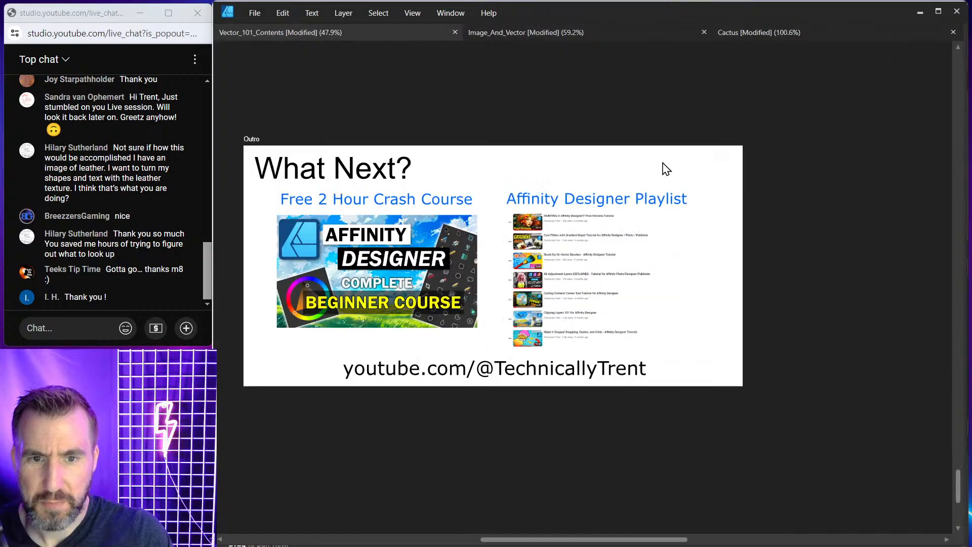
pyautogui.scroll(4, 623, 175)
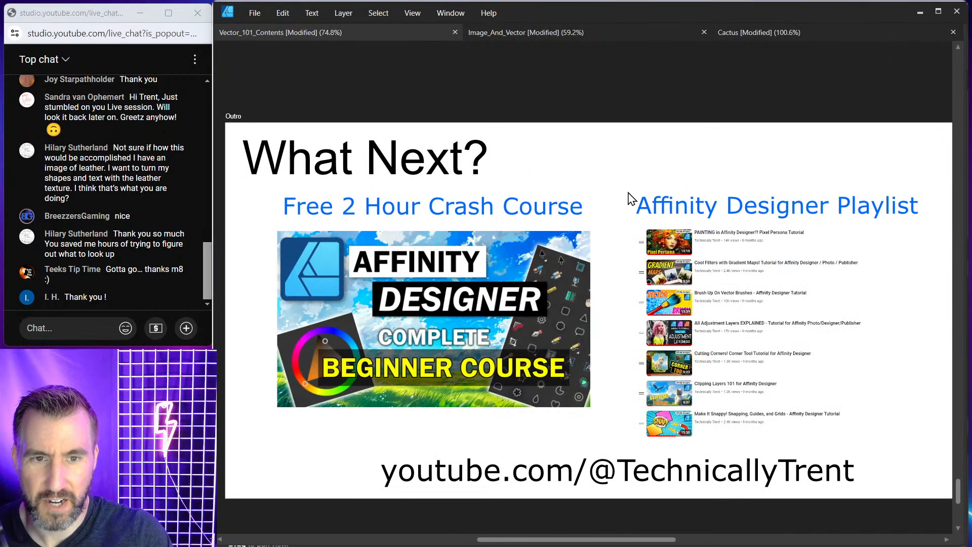
pyautogui.moveTo(639, 210); pyautogui.dragTo(618, 180)
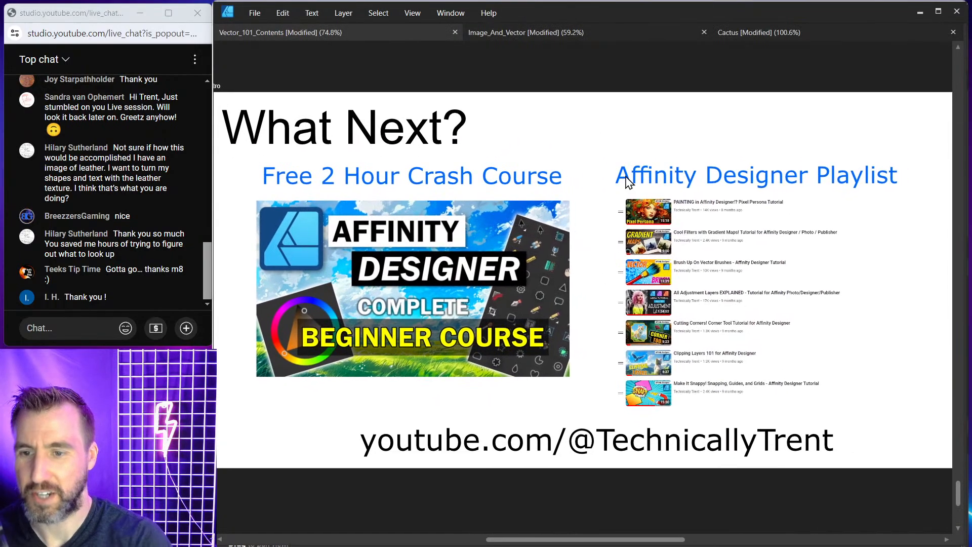